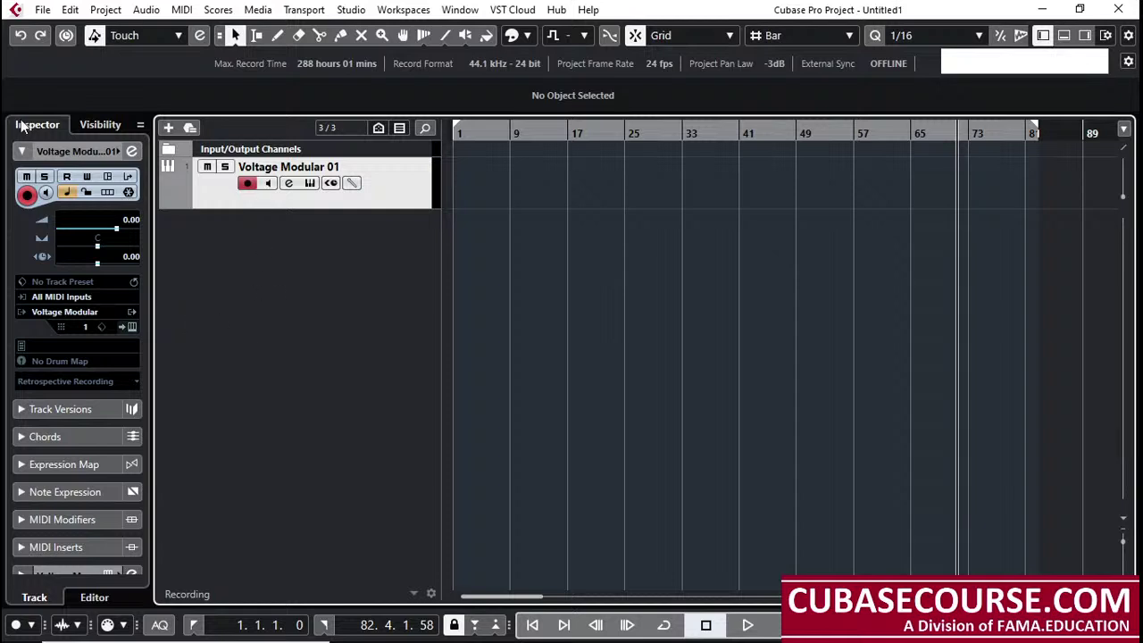
{"action": "right_click", "coordinate": [154, 68]}
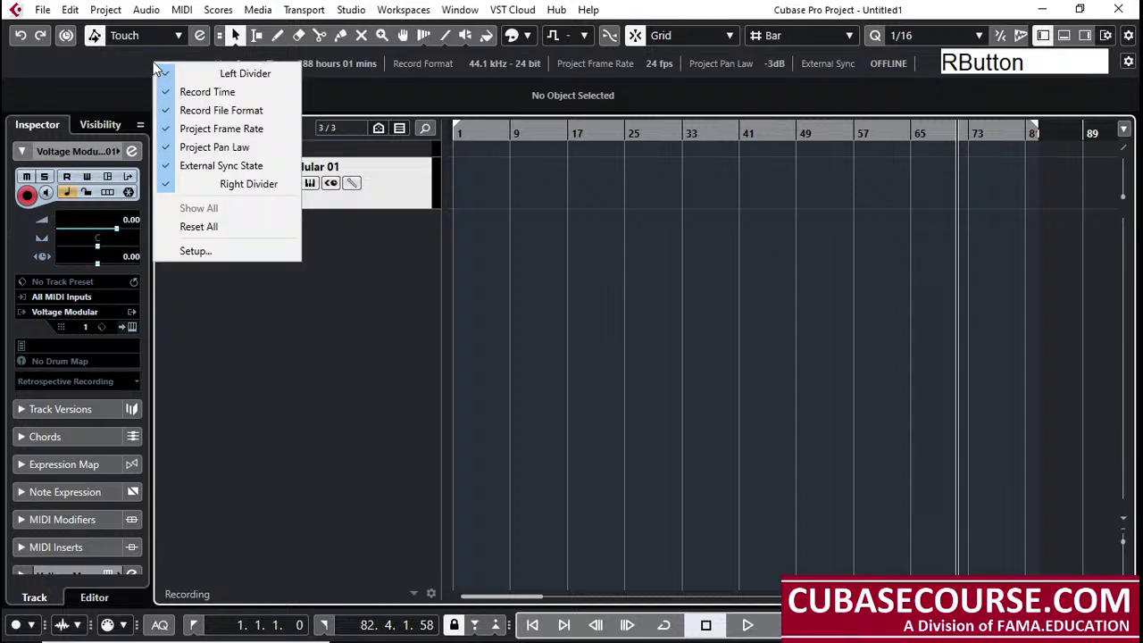
{"action": "left_click", "coordinate": [1108, 40]}
{"action": "left_click", "coordinate": [1108, 39]}
{"action": "left_click", "coordinate": [1110, 41]}
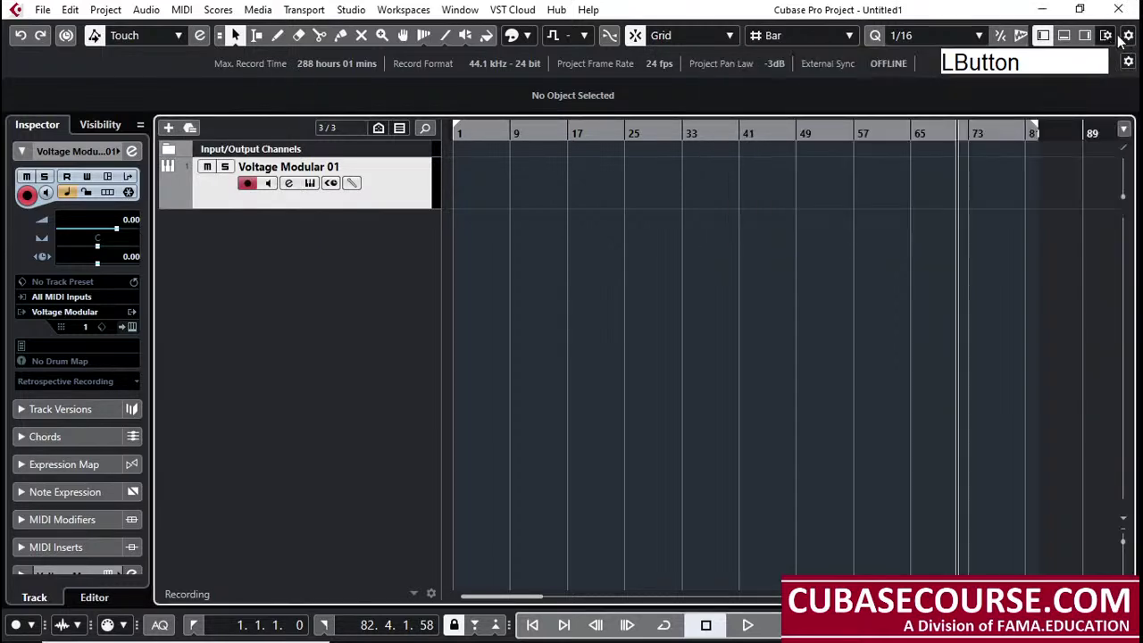
Hide the Automation Mode and Tool Buttons sections of the project toolbar and show the System Performance Meter
{"action": "right_click", "coordinate": [1107, 38]}
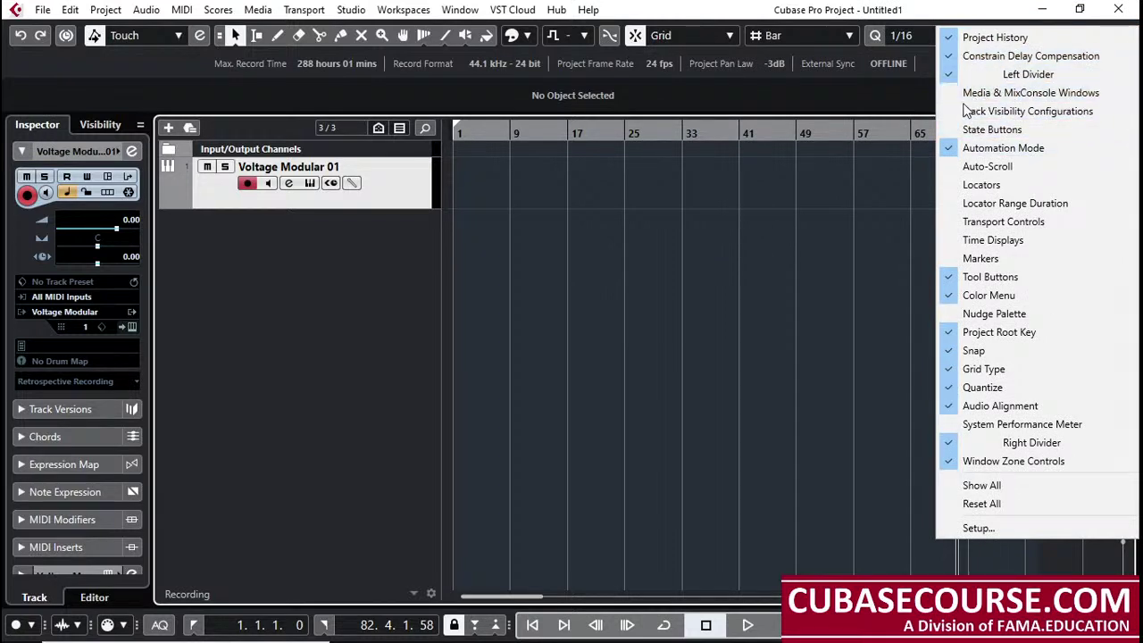
{"action": "left_click", "coordinate": [950, 153]}
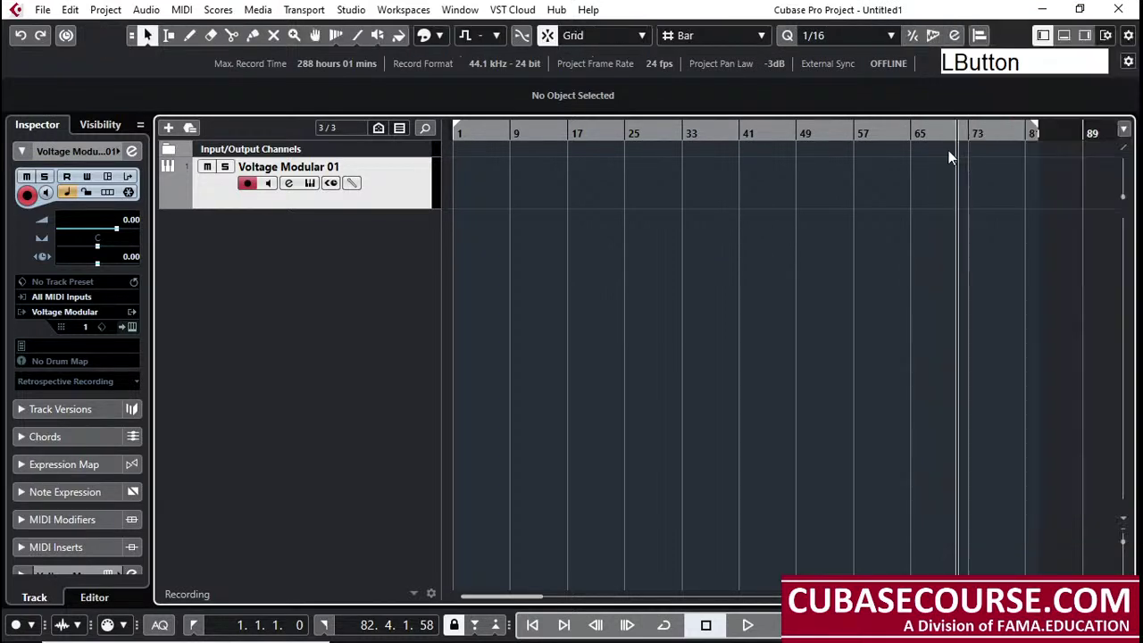
{"action": "right_click", "coordinate": [1007, 37]}
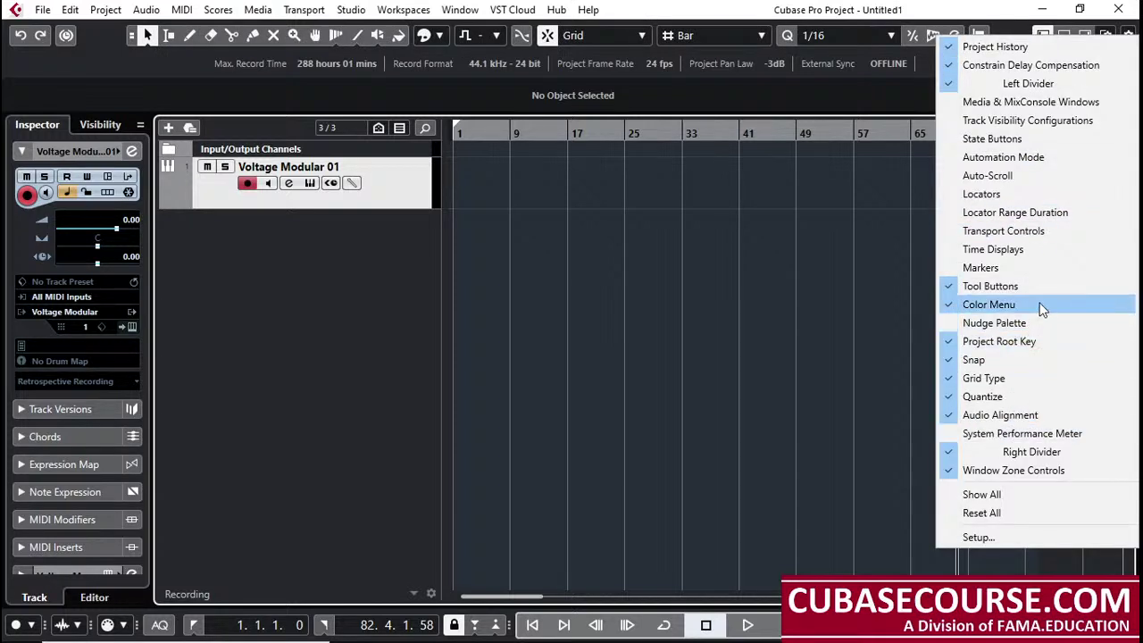
{"action": "left_click", "coordinate": [989, 286]}
{"action": "right_click", "coordinate": [880, 36]}
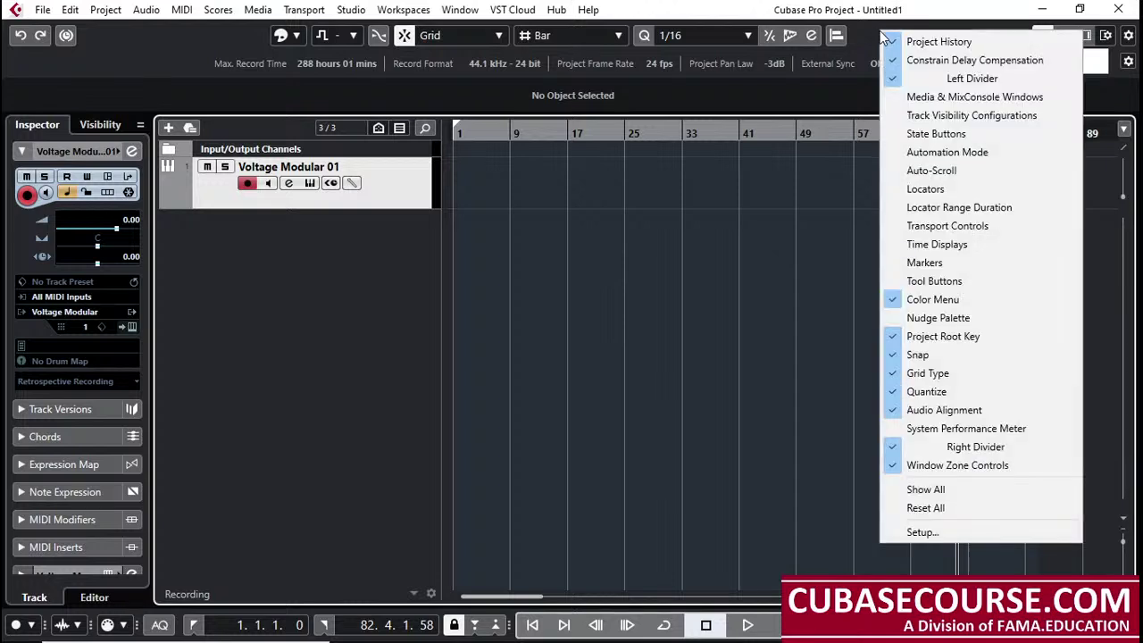
{"action": "left_click", "coordinate": [893, 429]}
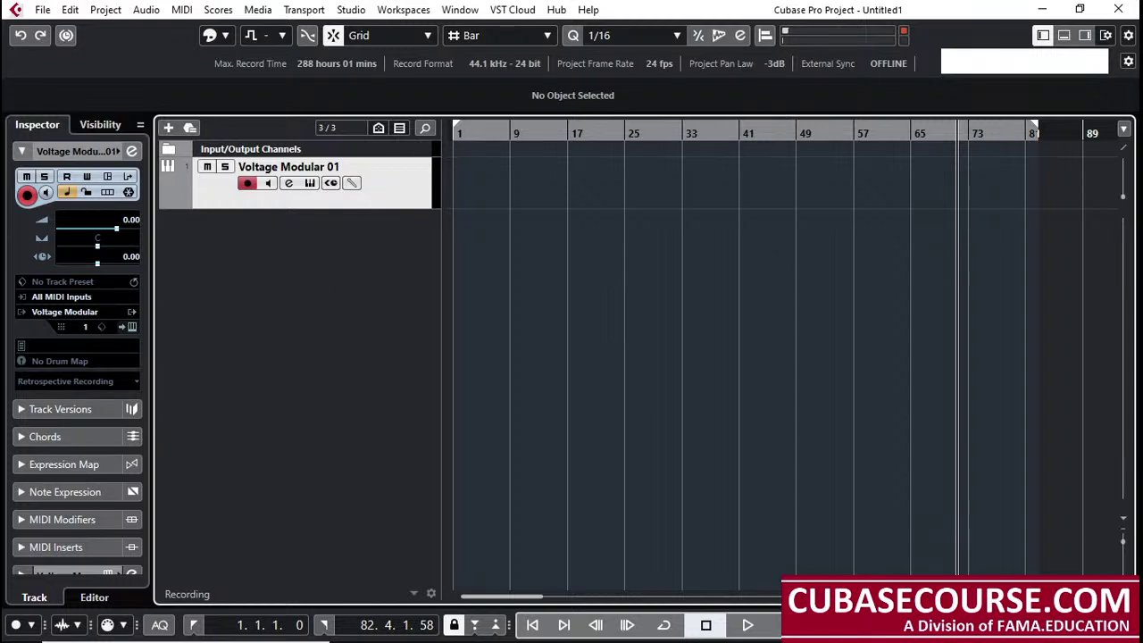
Open the Voltage Modular instrument window from its track and reposition it over the project window
{"action": "left_click", "coordinate": [294, 375]}
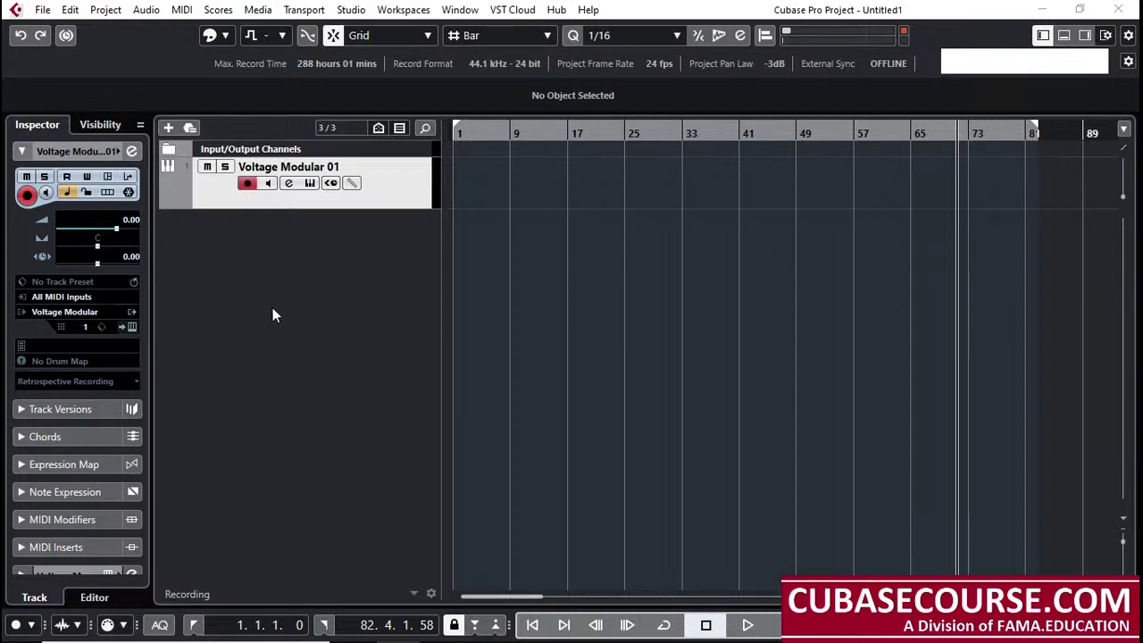
{"action": "left_click", "coordinate": [132, 327]}
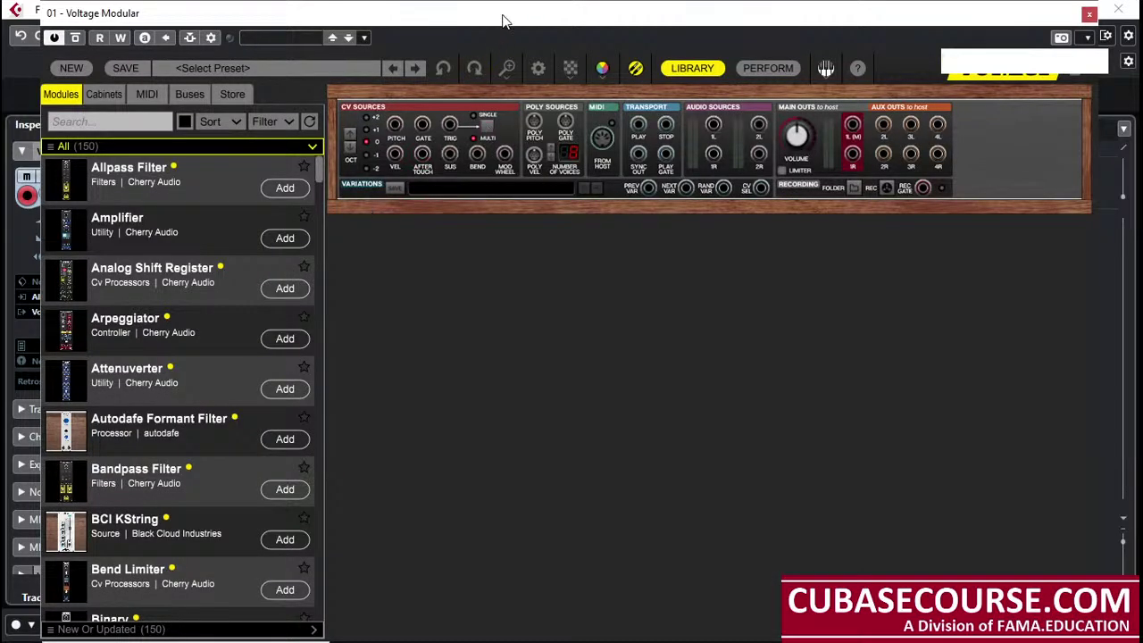
{"action": "left_click", "coordinate": [501, 20]}
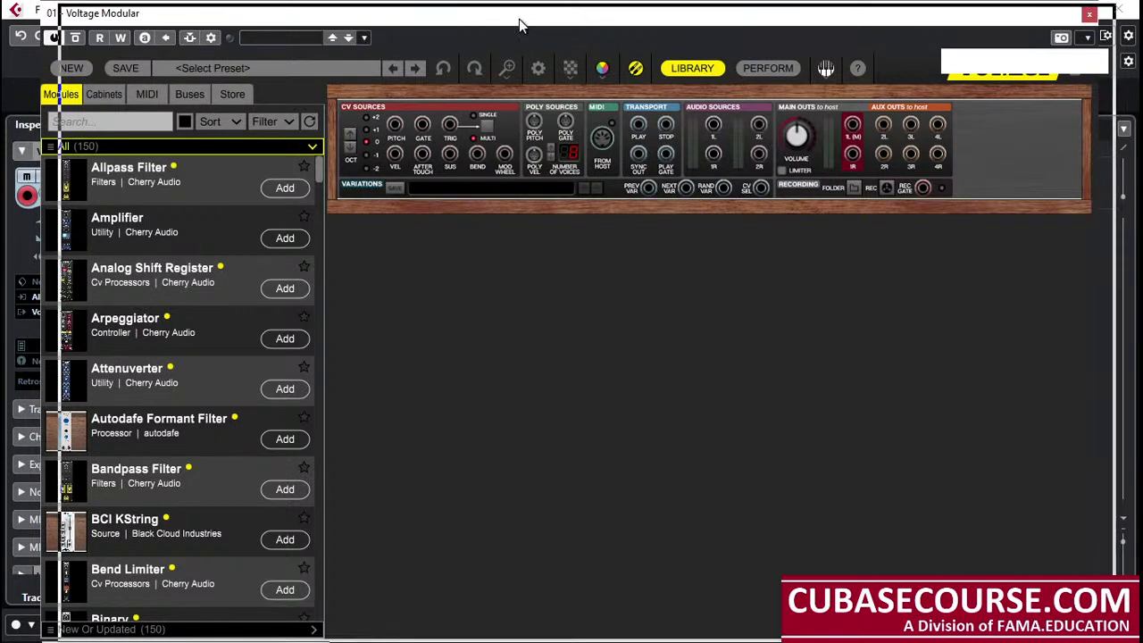
{"action": "left_click_drag", "start_coordinate": [523, 9], "coordinate": [521, 25]}
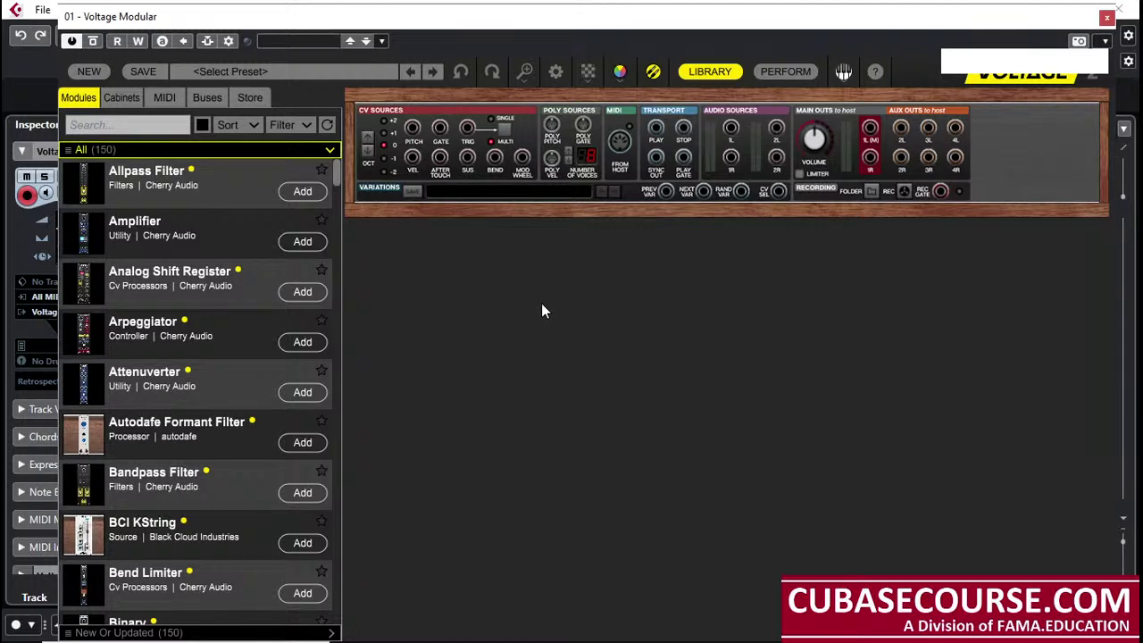
Zoom the Voltage Modular rack out, then move its window and shrink it to fit within the project window
{"action": "key", "text": "ctrl"}
{"action": "scroll", "coordinate": [542, 306], "scroll_direction": "down", "scroll_amount": 3}
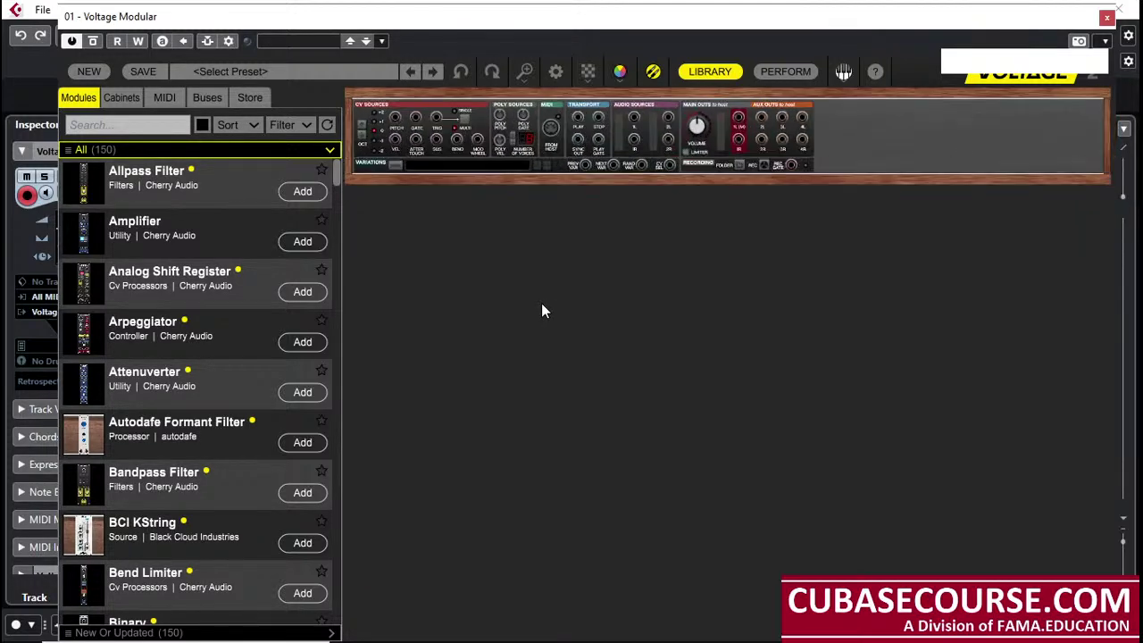
{"action": "scroll", "coordinate": [542, 306], "scroll_direction": "up", "scroll_amount": 2}
{"action": "scroll", "coordinate": [542, 306], "scroll_direction": "down", "scroll_amount": 4}
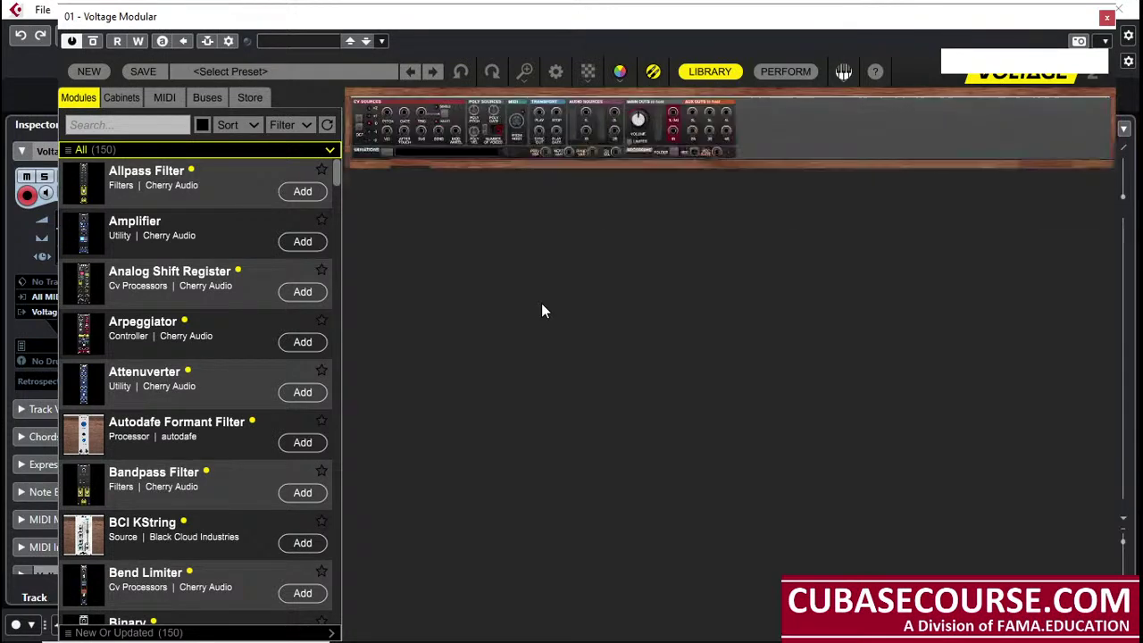
{"action": "scroll", "coordinate": [542, 304], "scroll_direction": "up", "scroll_amount": 2}
{"action": "scroll", "coordinate": [542, 304], "scroll_direction": "down", "scroll_amount": 2}
{"action": "left_click", "coordinate": [465, 26]}
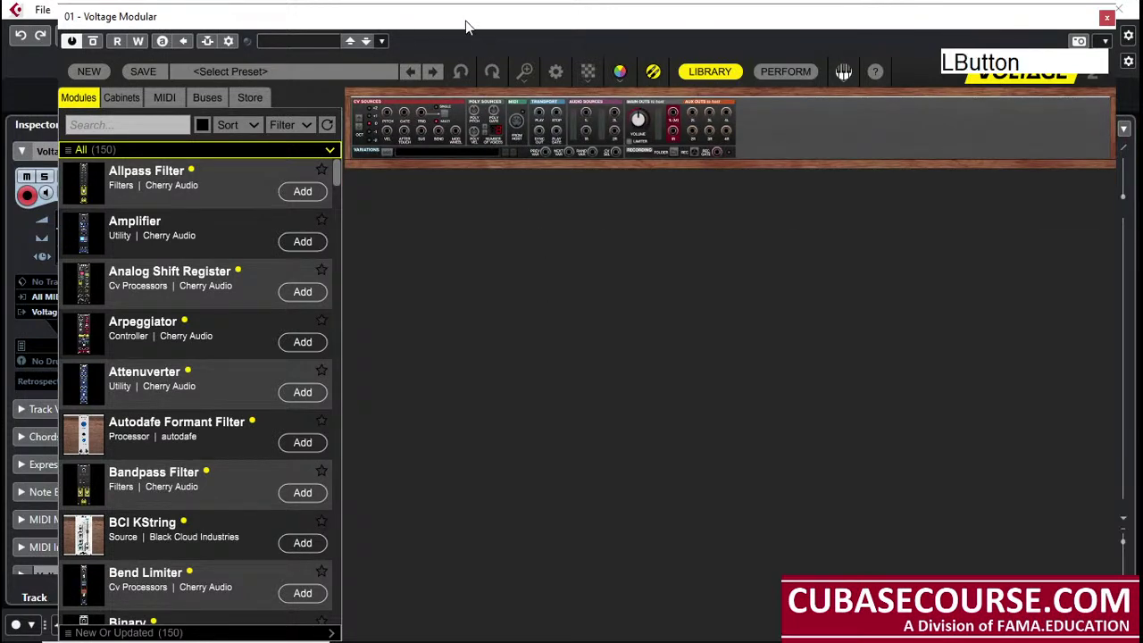
{"action": "left_click_drag", "start_coordinate": [465, 26], "coordinate": [426, 9]}
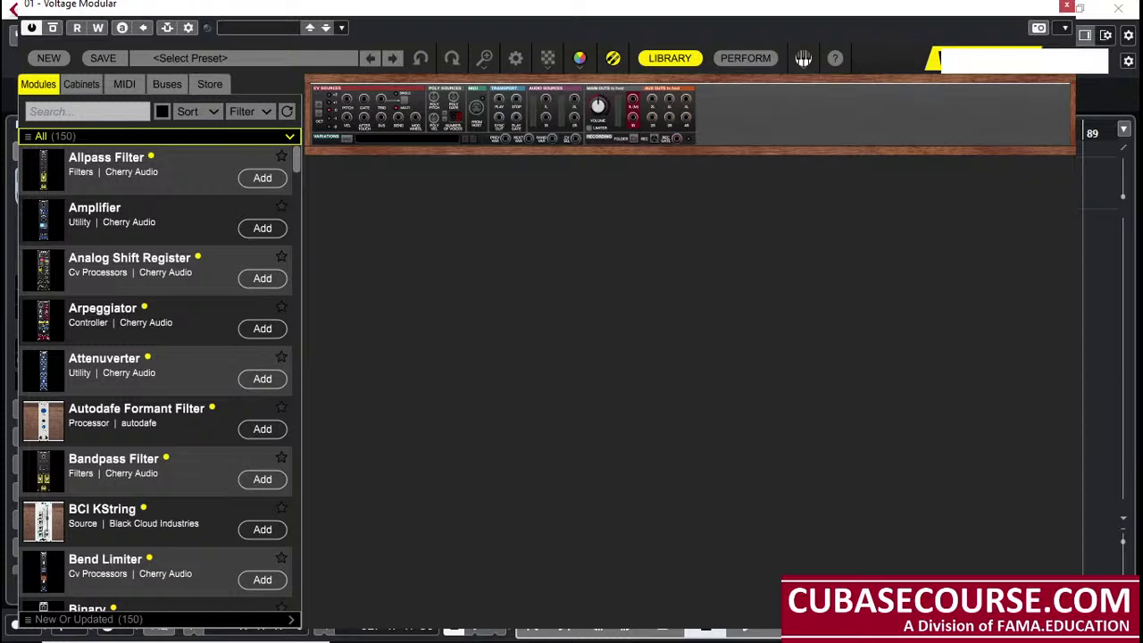
{"action": "left_click_drag", "start_coordinate": [1077, 630], "coordinate": [891, 524]}
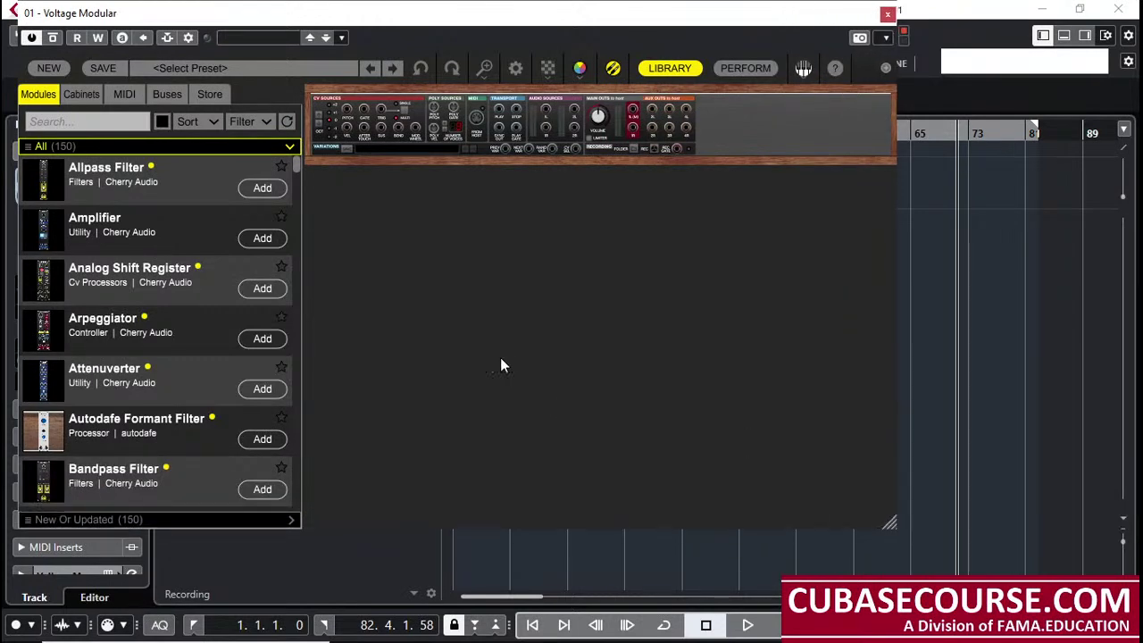
Zoom the rack in and widen the Voltage Modular window until its full input/output panel fits
{"action": "scroll", "coordinate": [507, 361], "scroll_direction": "up", "scroll_amount": 5, "text": "ctrl"}
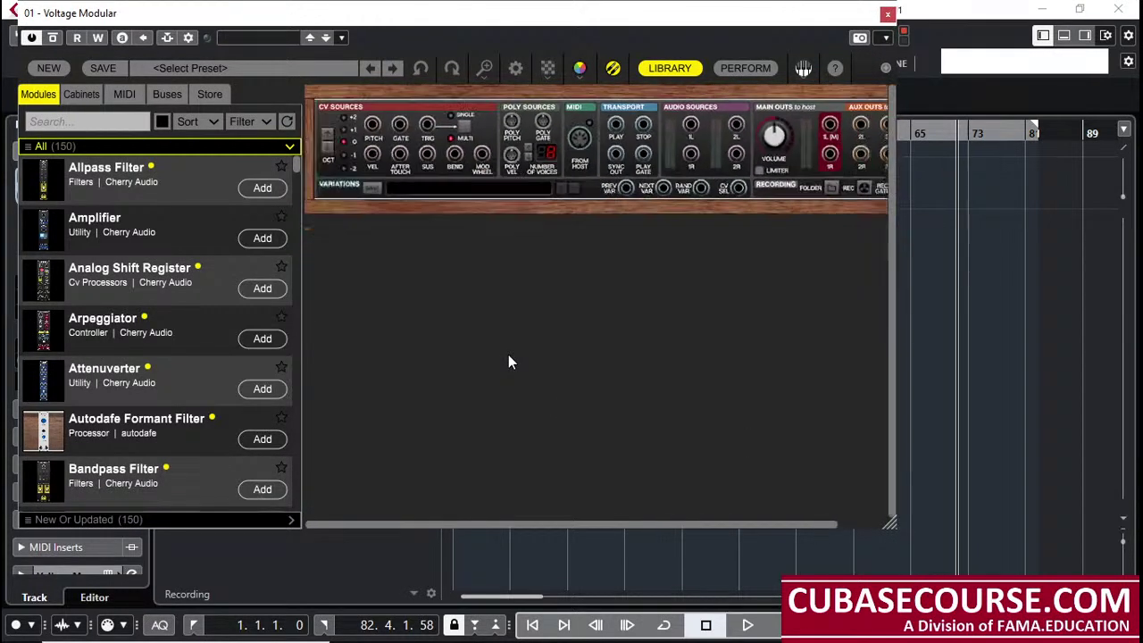
{"action": "scroll", "coordinate": [508, 362], "scroll_direction": "up", "scroll_amount": 1, "text": "ctrl"}
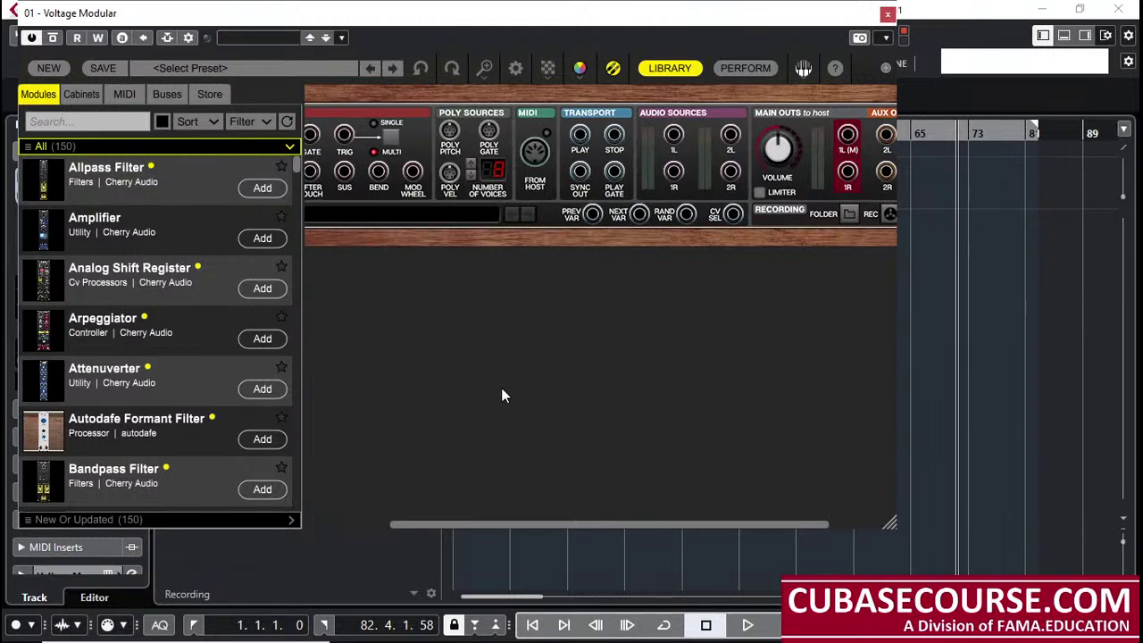
{"action": "left_click_drag", "start_coordinate": [437, 523], "coordinate": [342, 523]}
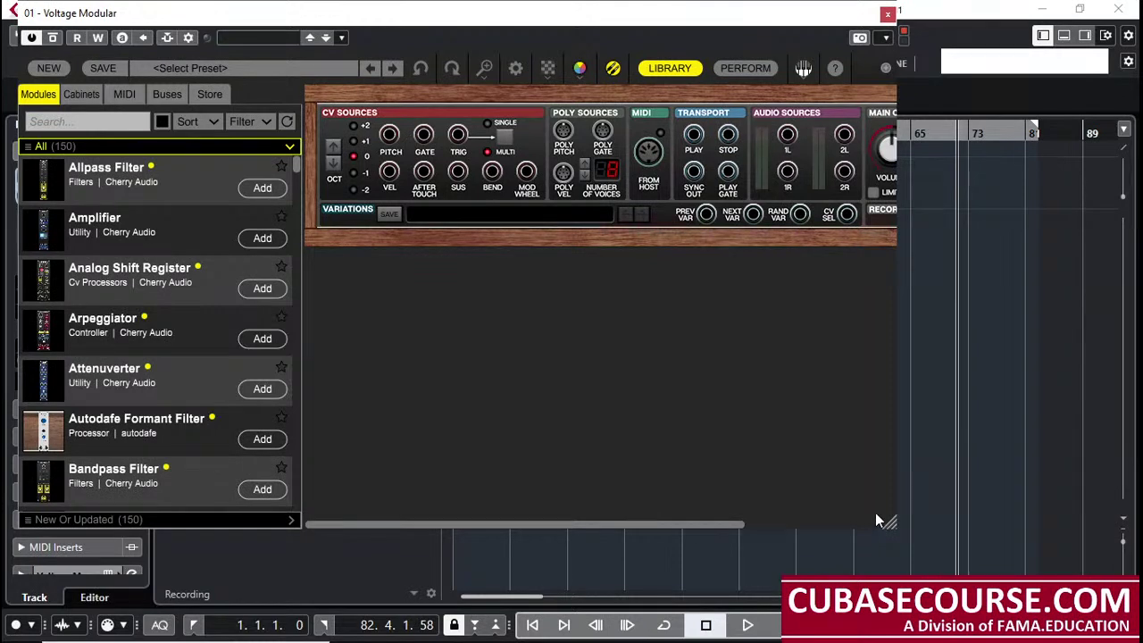
{"action": "left_click_drag", "start_coordinate": [888, 522], "coordinate": [1087, 560]}
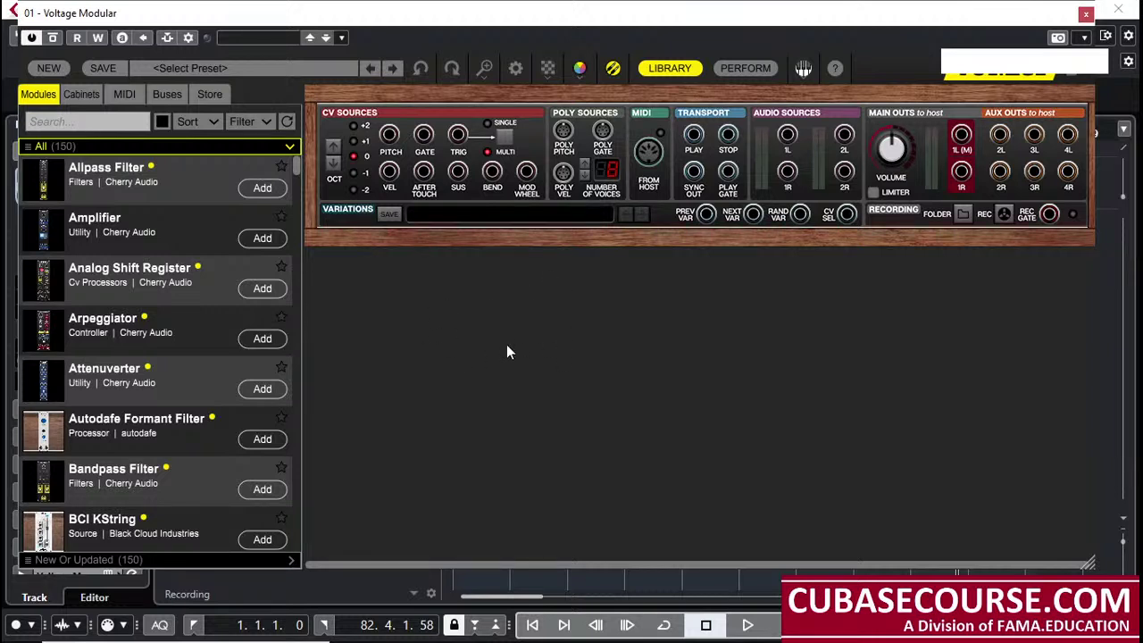
Search the module library for "osc" and add the Oscillator module at the start of the cabinet
{"action": "left_click", "coordinate": [80, 123]}
{"action": "type", "text": "osc"}
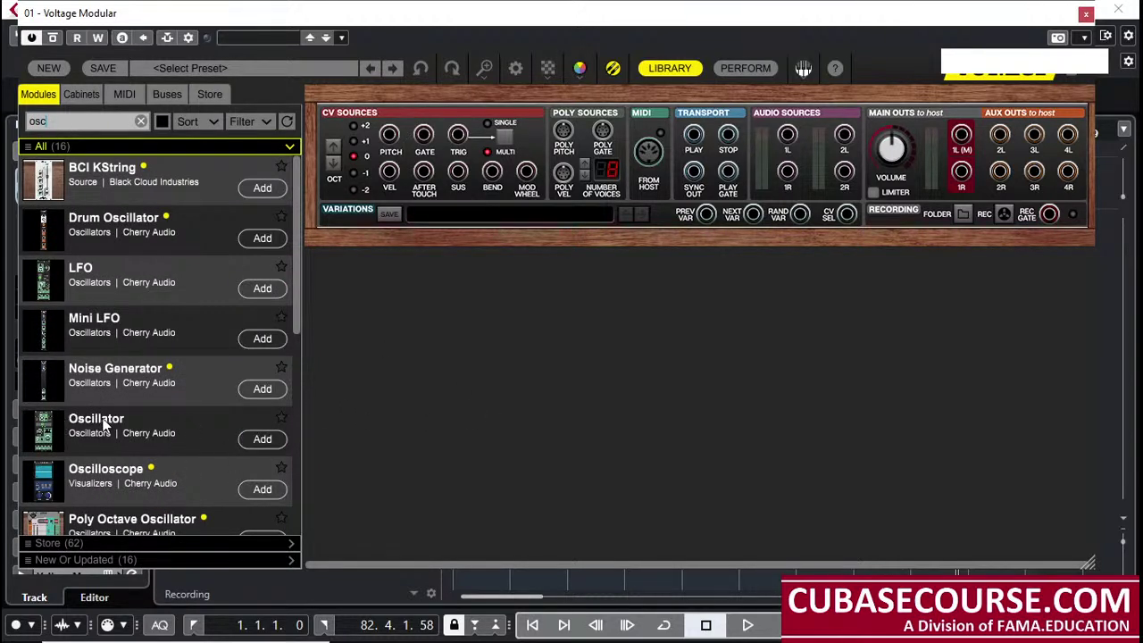
{"action": "left_click_drag", "start_coordinate": [98, 428], "coordinate": [445, 354]}
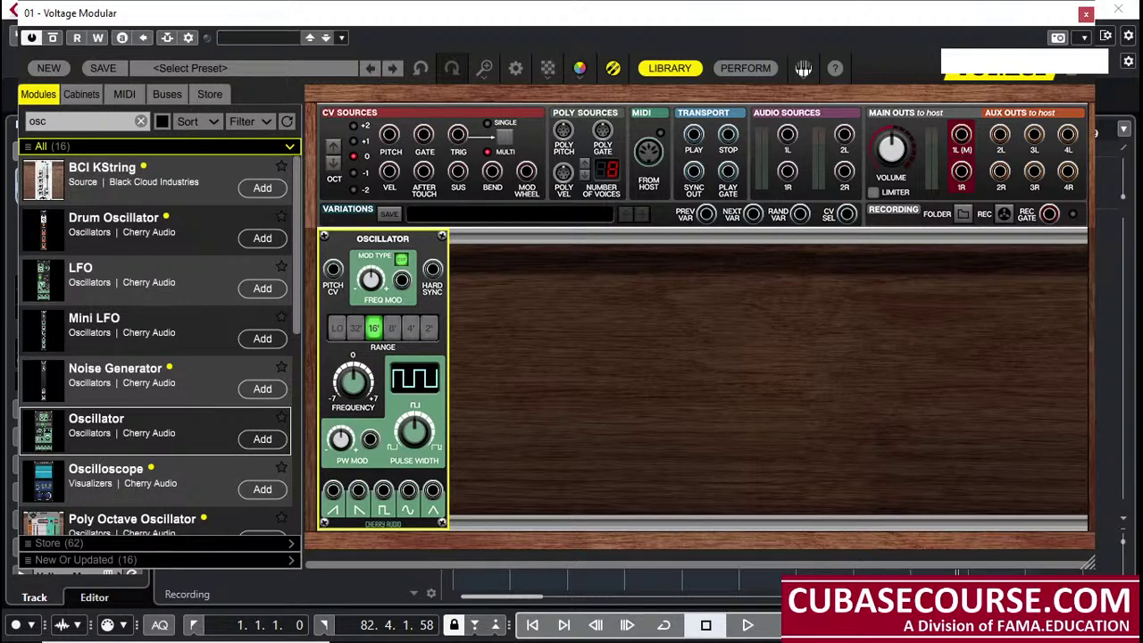
Examine the audio outputs available for Voltage Modular in the project's VST instrument rack, then hide the rack again
{"action": "left_click", "coordinate": [1086, 13]}
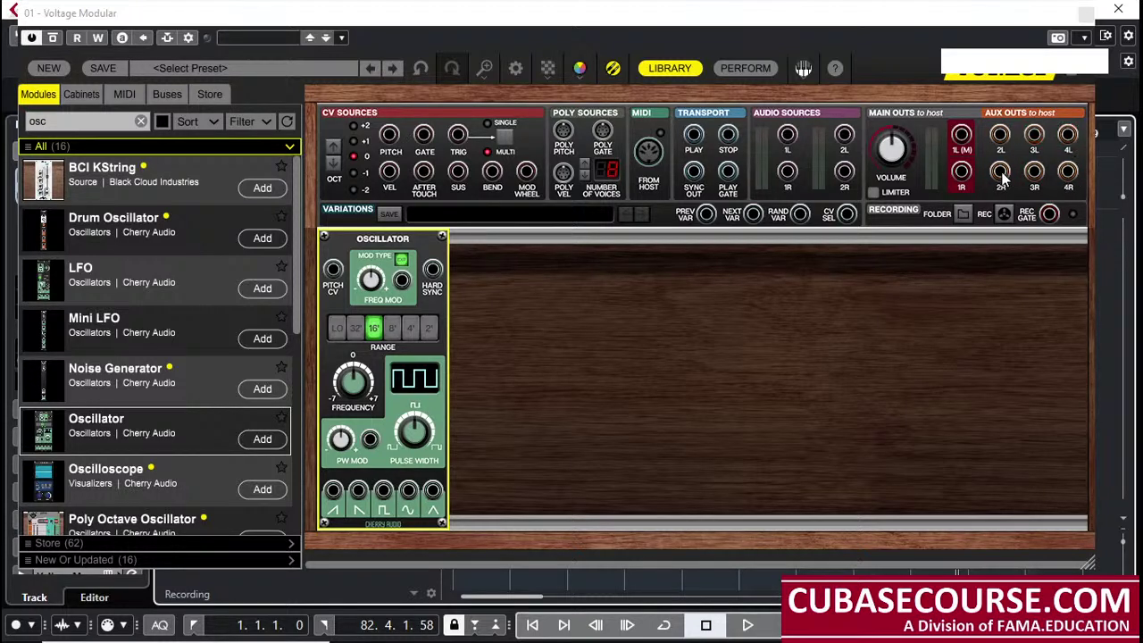
{"action": "left_click", "coordinate": [516, 27]}
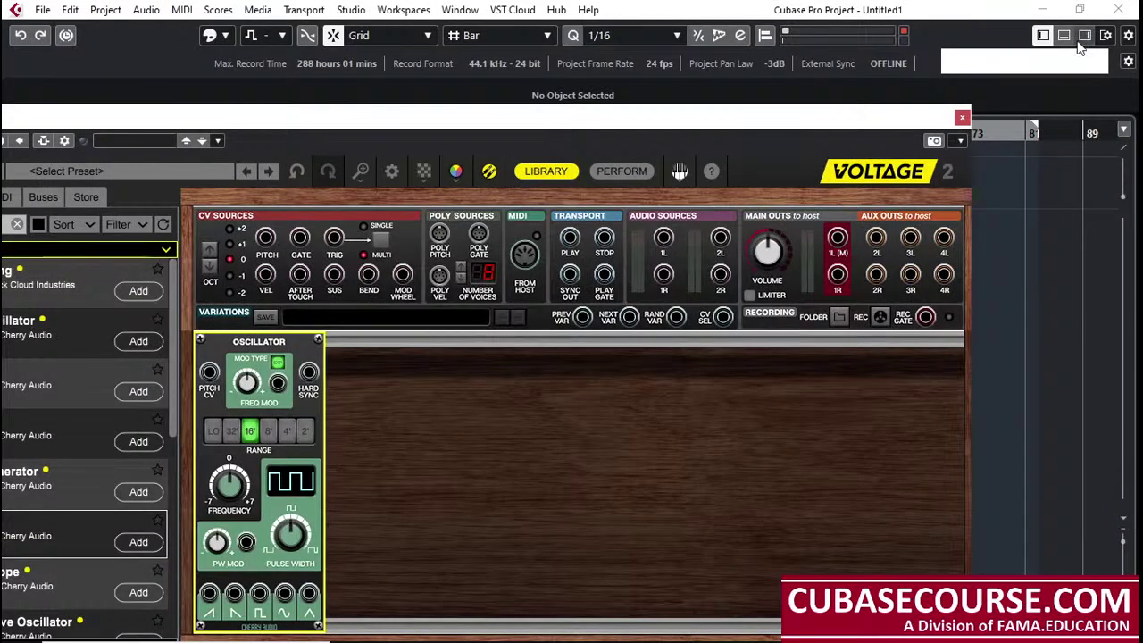
{"action": "left_click", "coordinate": [1086, 39]}
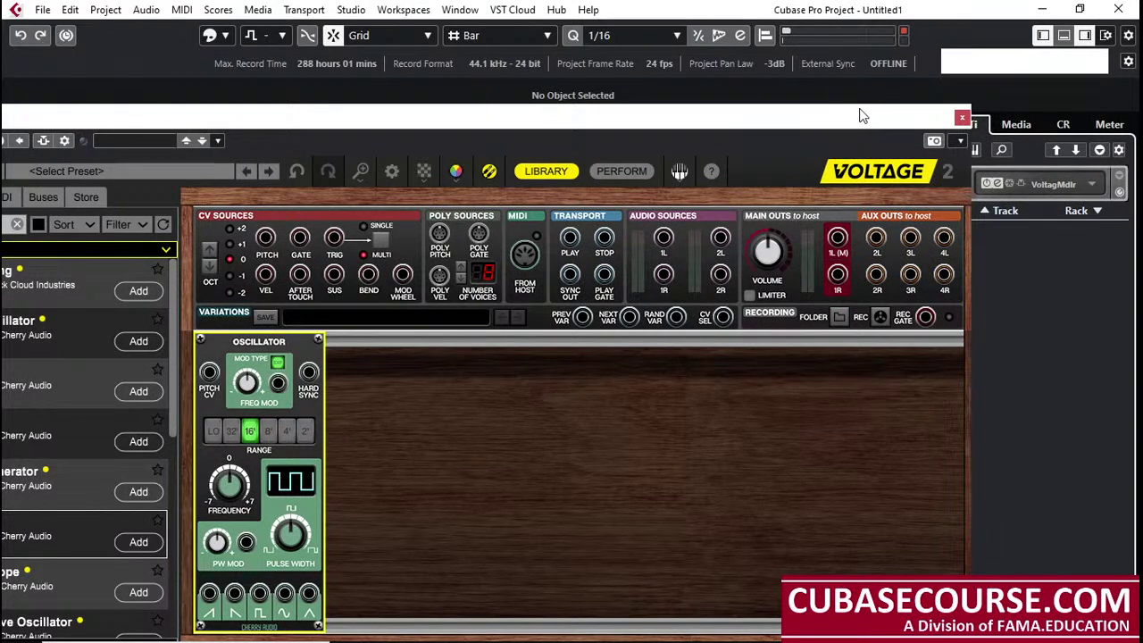
{"action": "left_click_drag", "start_coordinate": [857, 112], "coordinate": [753, 99]}
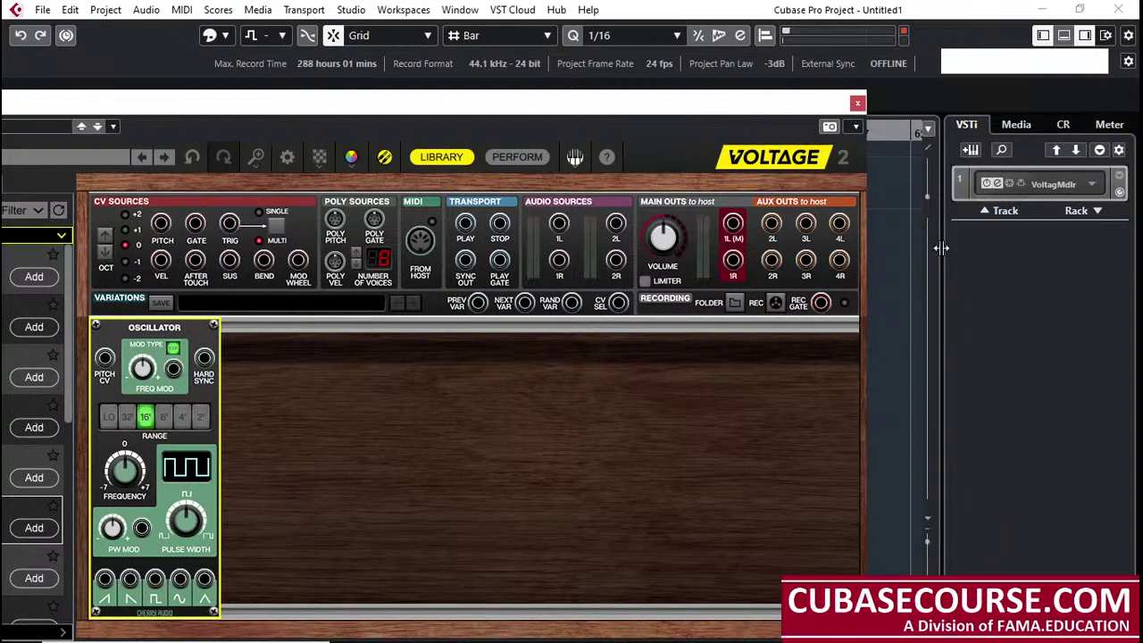
{"action": "left_click_drag", "start_coordinate": [945, 247], "coordinate": [864, 246]}
{"action": "left_click", "coordinate": [1086, 184]}
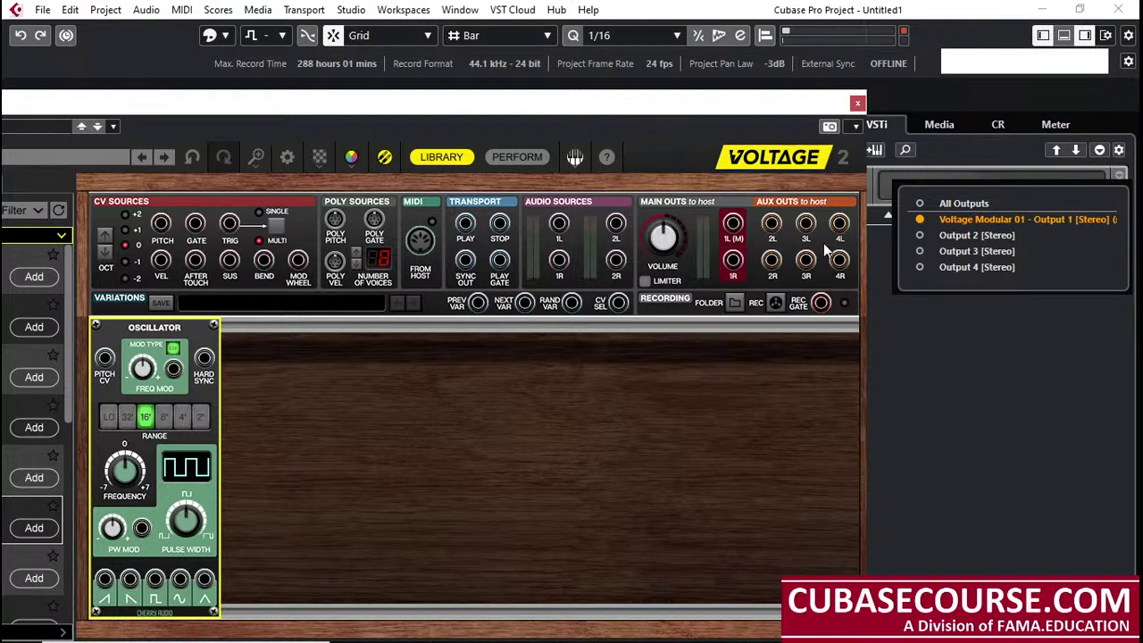
{"action": "left_click", "coordinate": [1016, 368]}
{"action": "left_click", "coordinate": [1084, 35]}
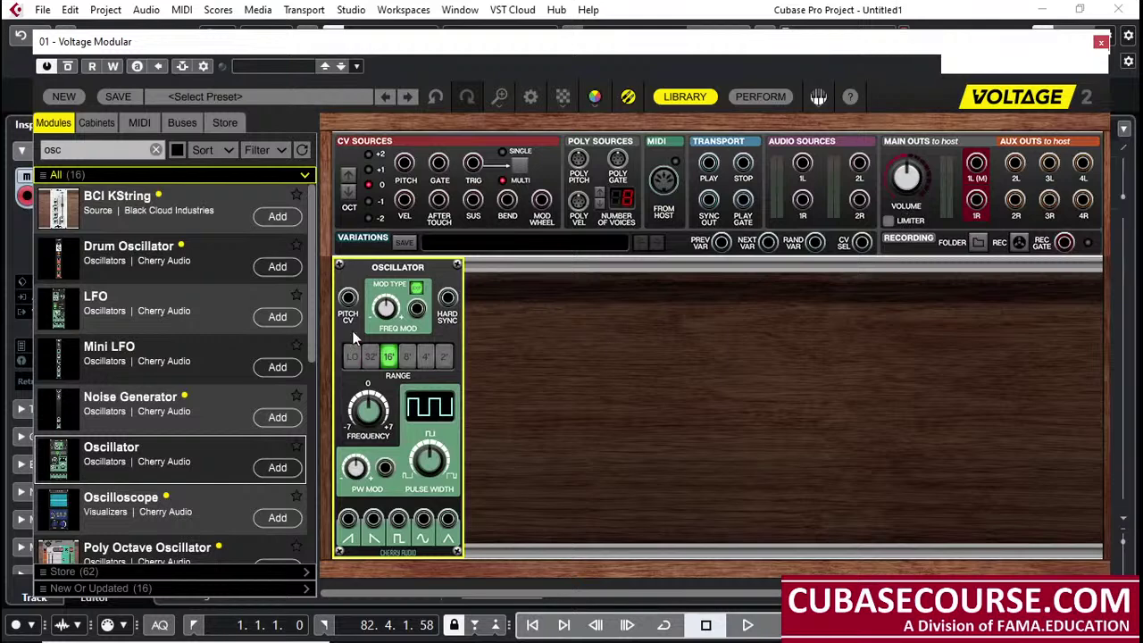
Turn down the main out volume and patch the Oscillator's rising sawtooth output to main out 1L (M)
{"action": "left_click", "coordinate": [434, 268]}
{"action": "left_click_drag", "start_coordinate": [349, 518], "coordinate": [838, 340]}
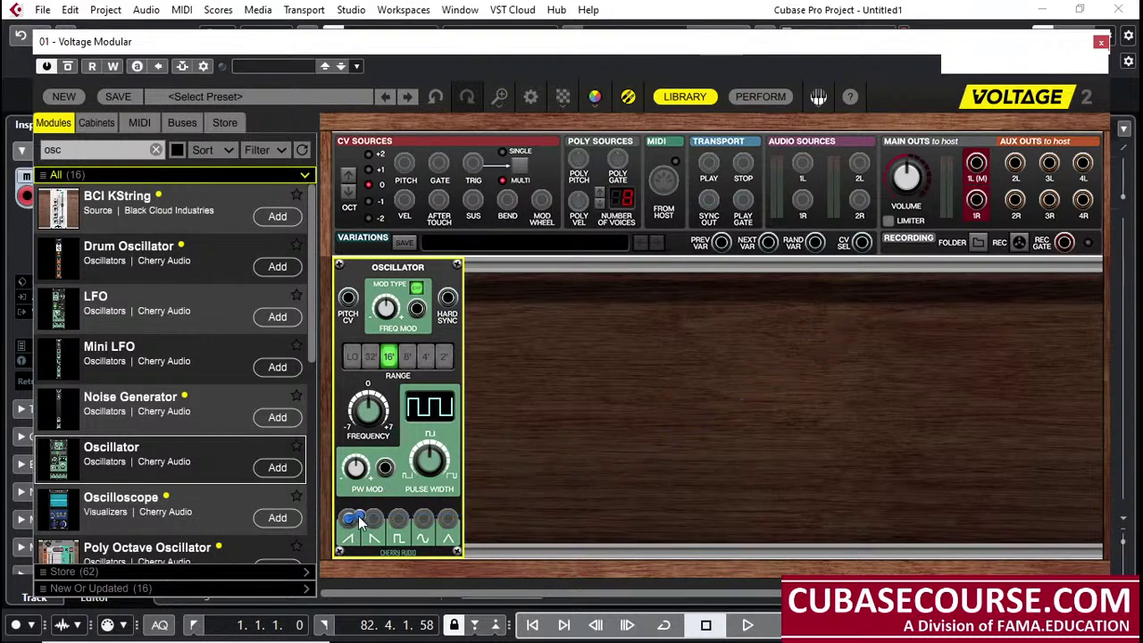
{"action": "left_click_drag", "start_coordinate": [907, 179], "coordinate": [893, 272]}
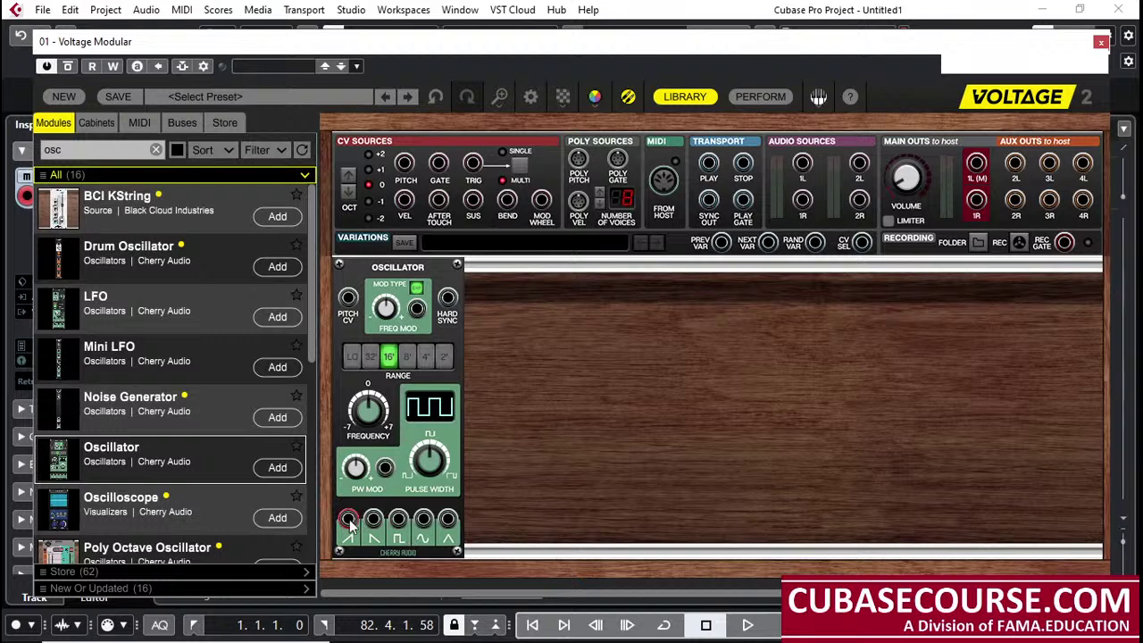
{"action": "left_click_drag", "start_coordinate": [348, 518], "coordinate": [973, 166]}
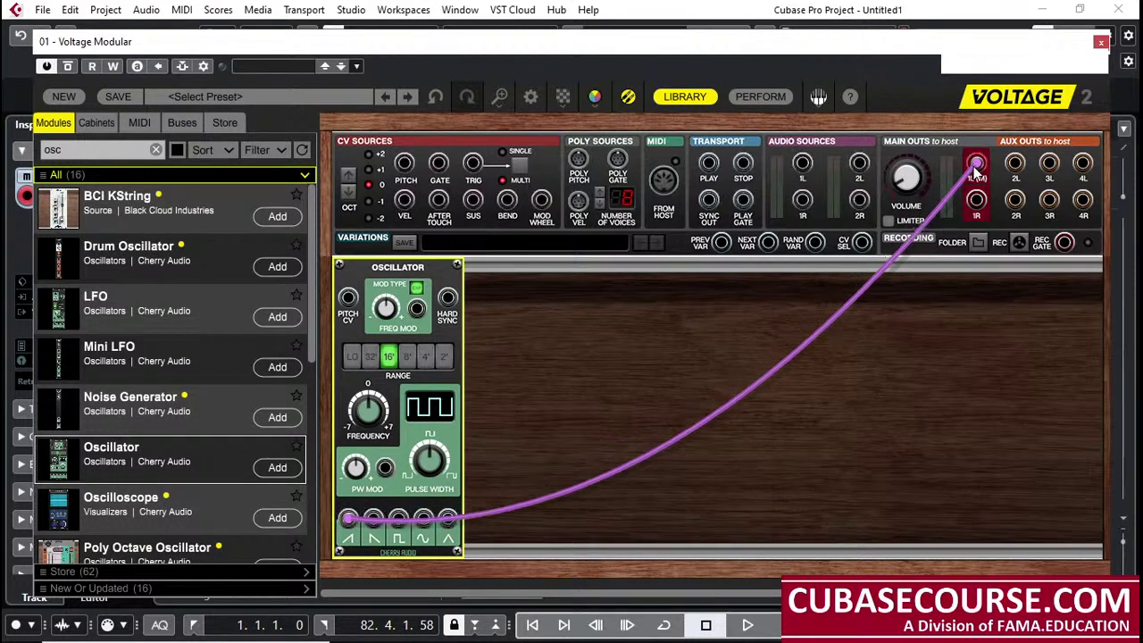
Set the main out volume to -Infinity dB and briefly uncover the project window to check the Voltage Modular 01 track
{"action": "left_click_drag", "start_coordinate": [909, 188], "coordinate": [913, 220]}
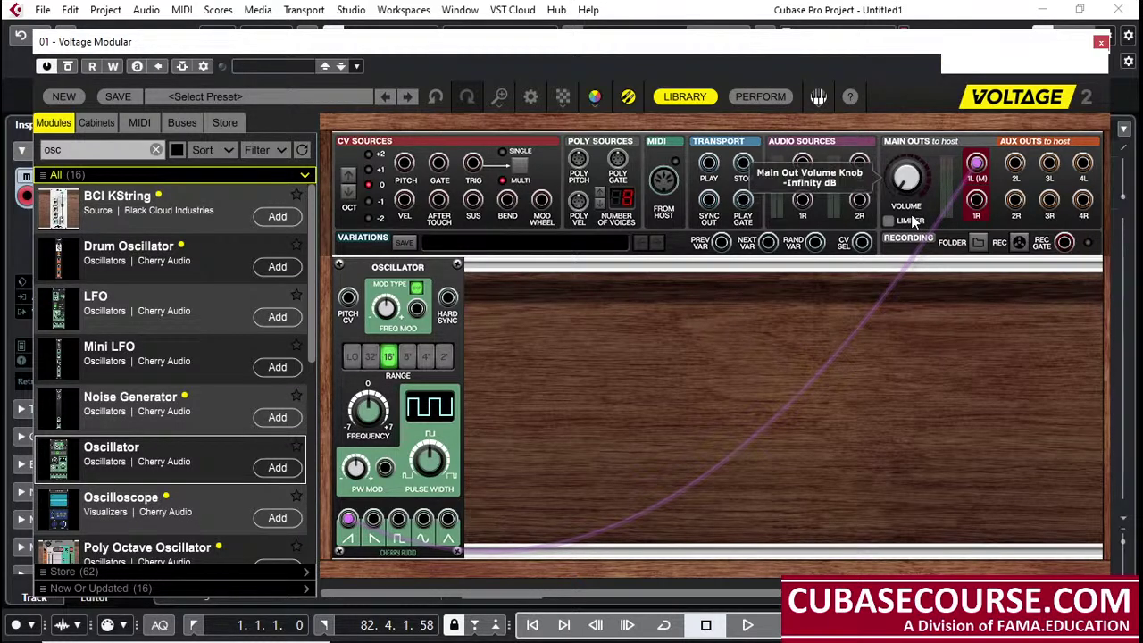
{"action": "mouse_move", "coordinate": [912, 218]}
{"action": "left_mouse_down"}
{"action": "mouse_move", "coordinate": [909, 175]}
{"action": "mouse_move", "coordinate": [914, 212]}
{"action": "left_mouse_up"}
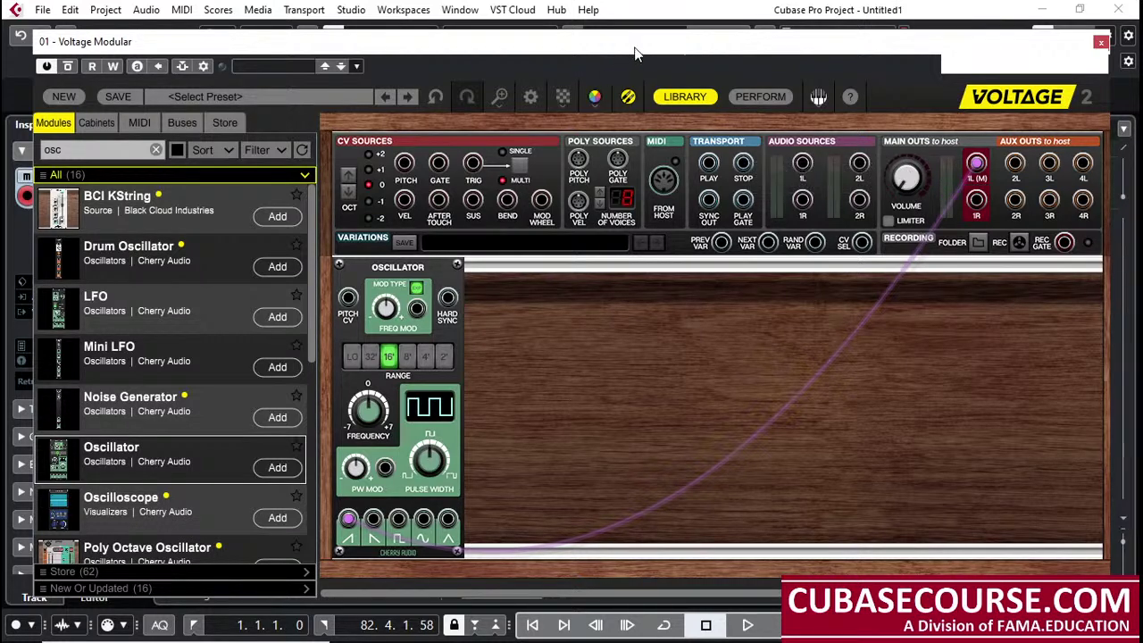
{"action": "left_click_drag", "start_coordinate": [610, 41], "coordinate": [616, 249]}
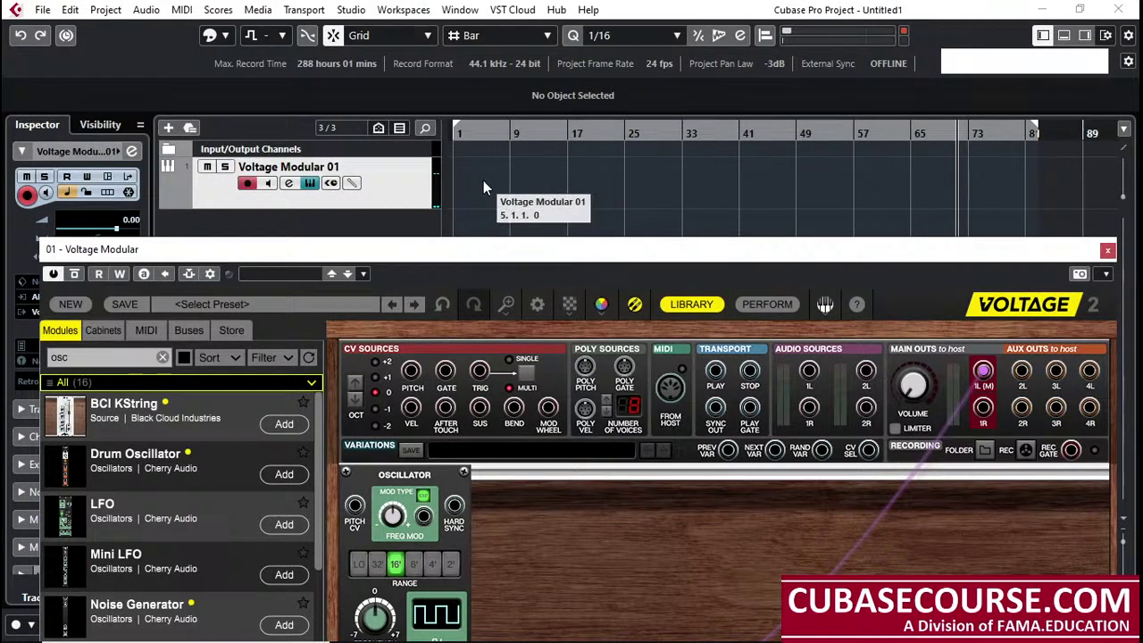
{"action": "left_click_drag", "start_coordinate": [530, 252], "coordinate": [524, 55]}
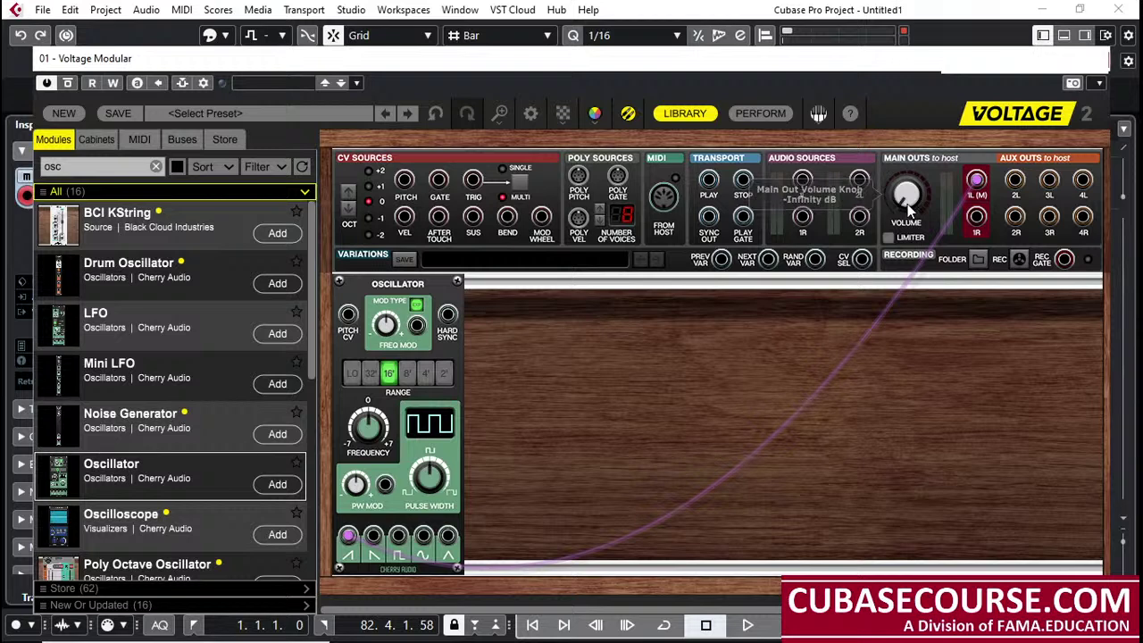
Repatch the Oscillator's sawtooth cable from main out 1L (M) to main out 1R
{"action": "mouse_move", "coordinate": [911, 210]}
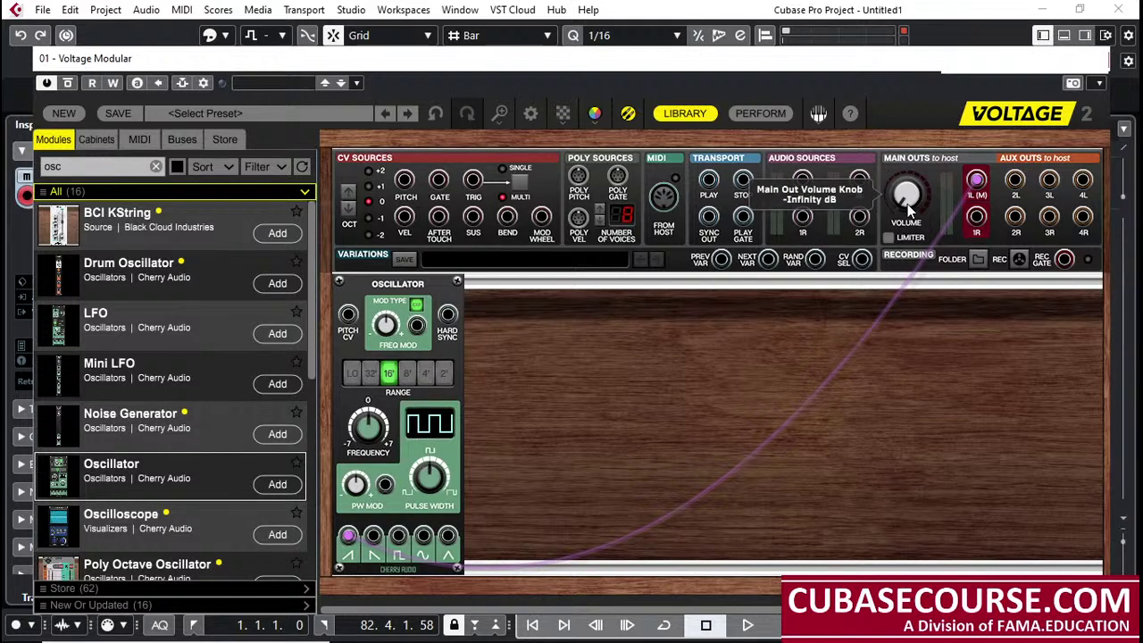
{"action": "left_click", "coordinate": [911, 210]}
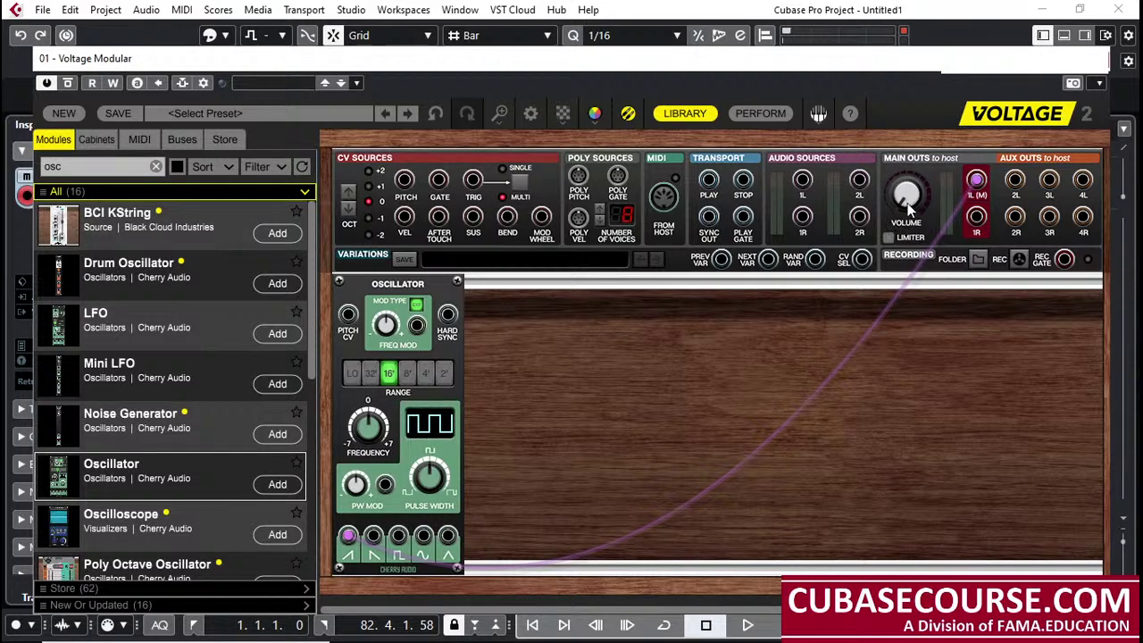
{"action": "left_click_drag", "start_coordinate": [909, 207], "coordinate": [996, 215]}
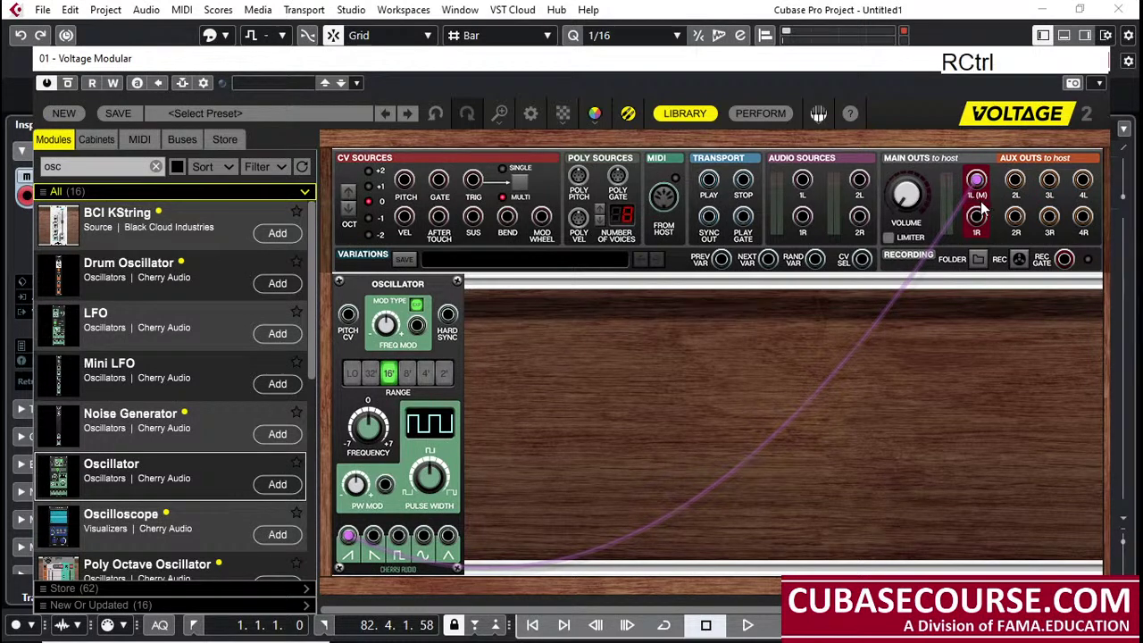
{"action": "scroll", "coordinate": [983, 207], "scroll_direction": "up", "scroll_amount": 1}
{"action": "scroll", "coordinate": [989, 205], "scroll_direction": "up", "scroll_amount": 1}
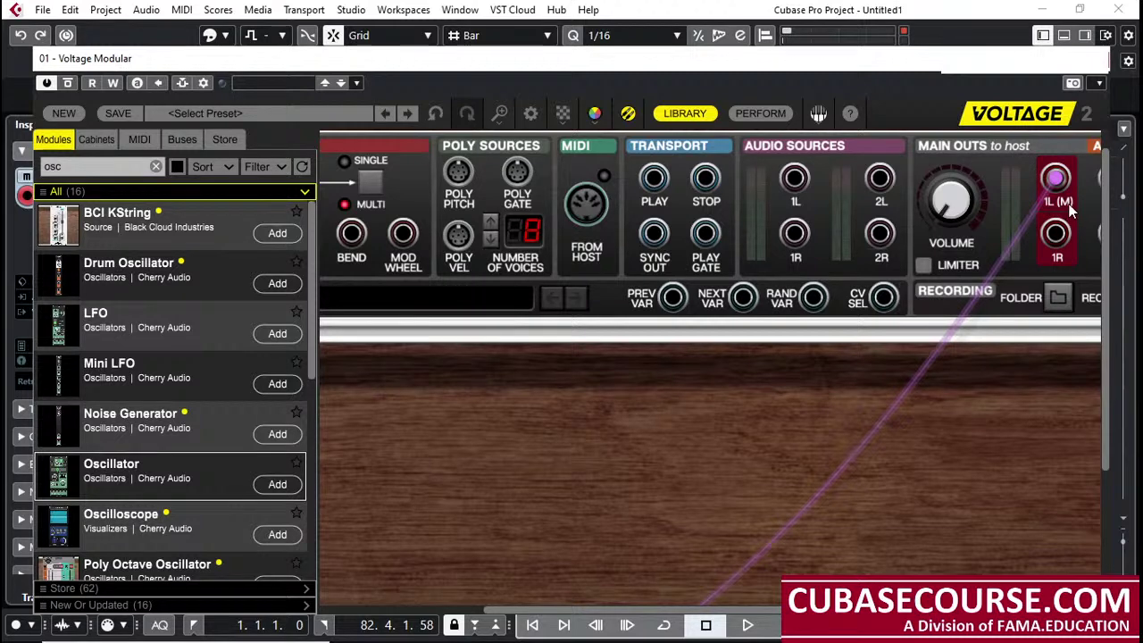
{"action": "left_click_drag", "start_coordinate": [1070, 210], "coordinate": [1062, 181]}
{"action": "left_click_drag", "start_coordinate": [942, 211], "coordinate": [939, 214]}
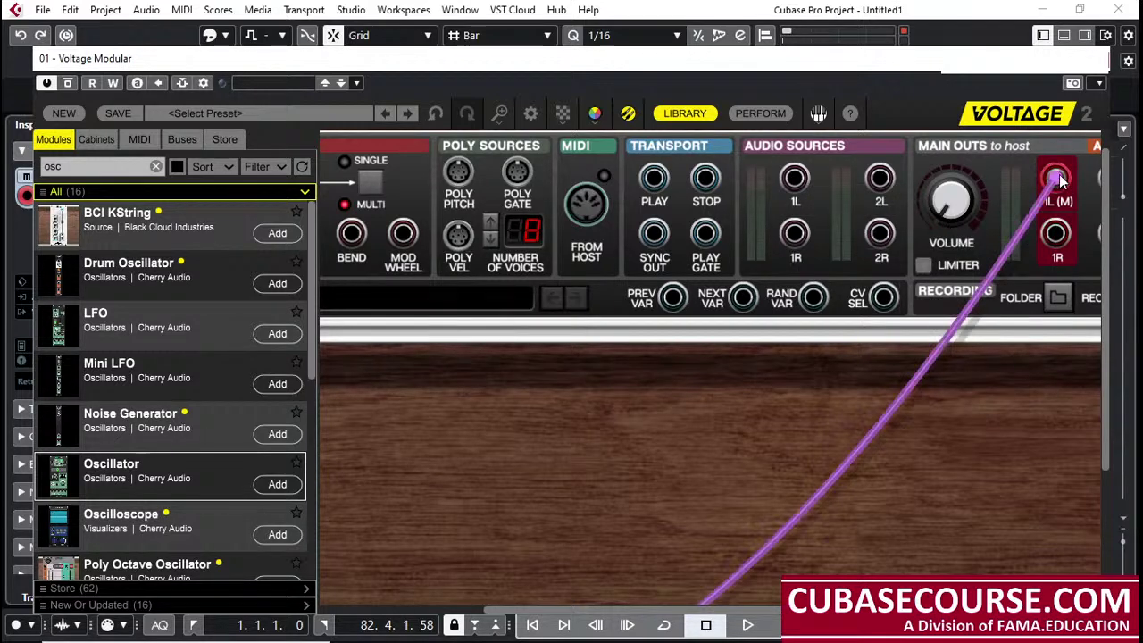
{"action": "left_click", "coordinate": [1056, 234]}
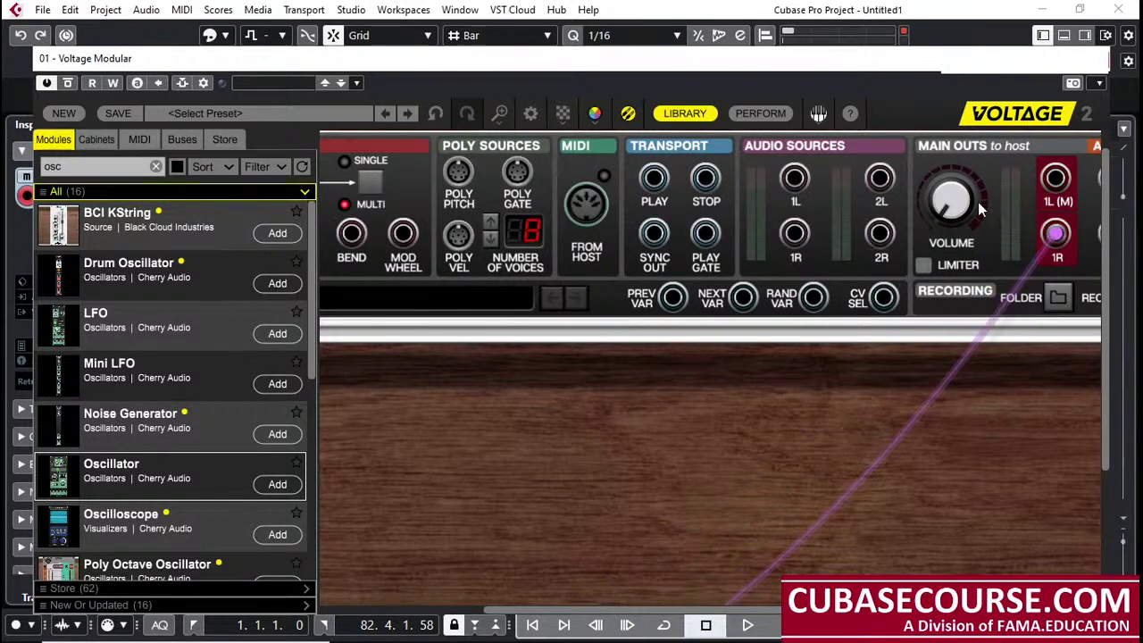
Return the Oscillator's sawtooth cable from main out 1R to 1L (M), and move the instrument window higher with the whole patch in view
{"action": "left_click_drag", "start_coordinate": [954, 198], "coordinate": [961, 266]}
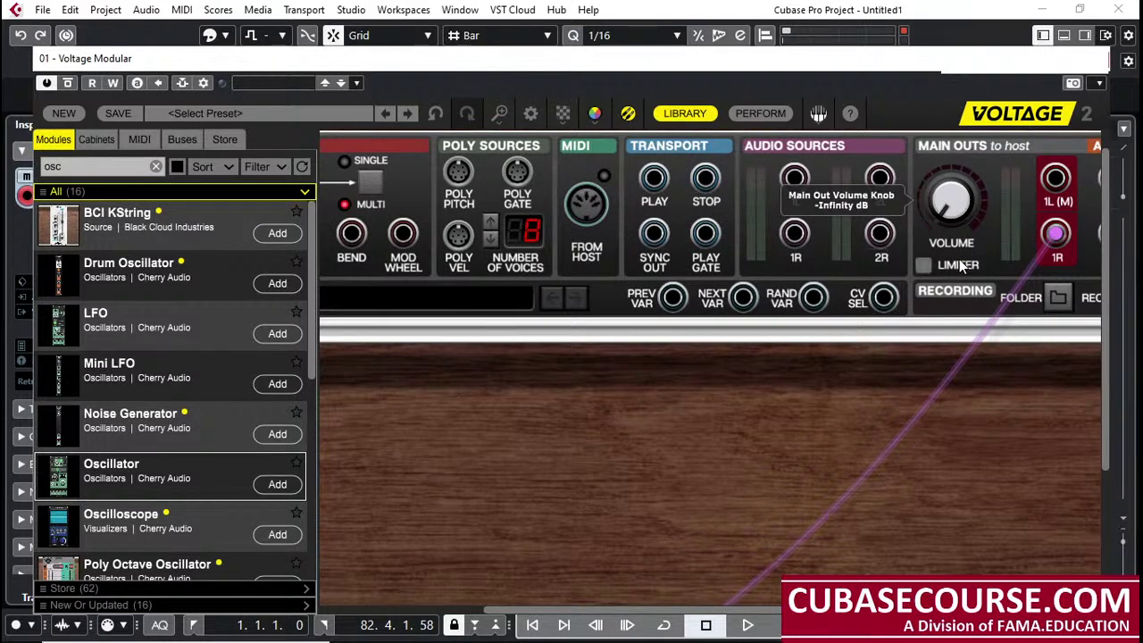
{"action": "left_click_drag", "start_coordinate": [961, 266], "coordinate": [1063, 183]}
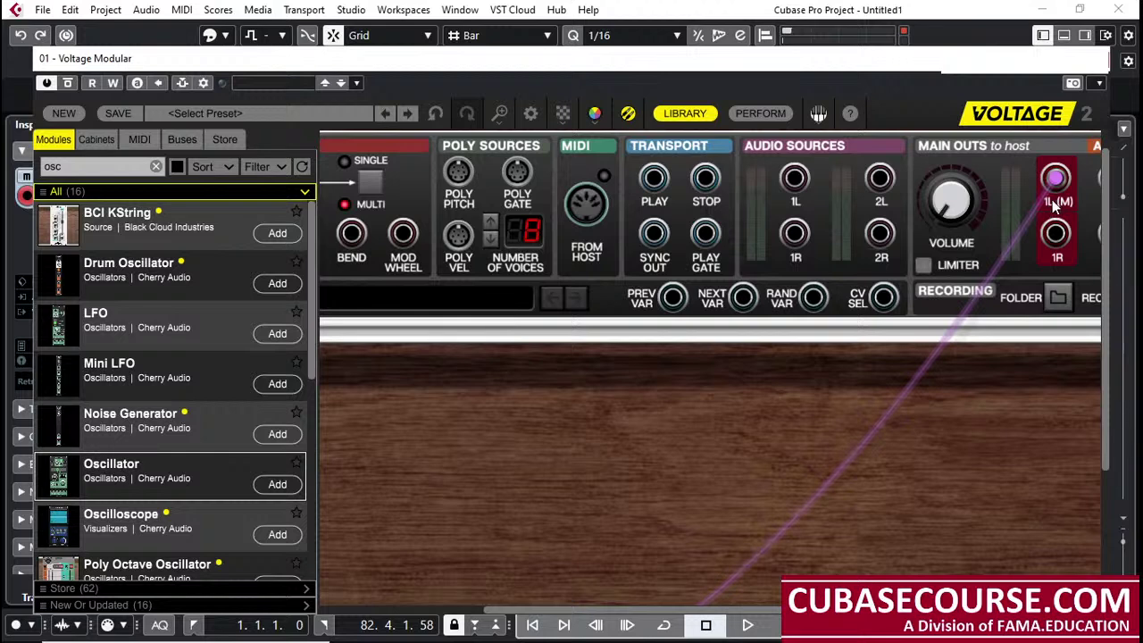
{"action": "left_click_drag", "start_coordinate": [868, 57], "coordinate": [877, 33]}
{"action": "scroll", "coordinate": [916, 411], "scroll_direction": "down", "scroll_amount": 5}
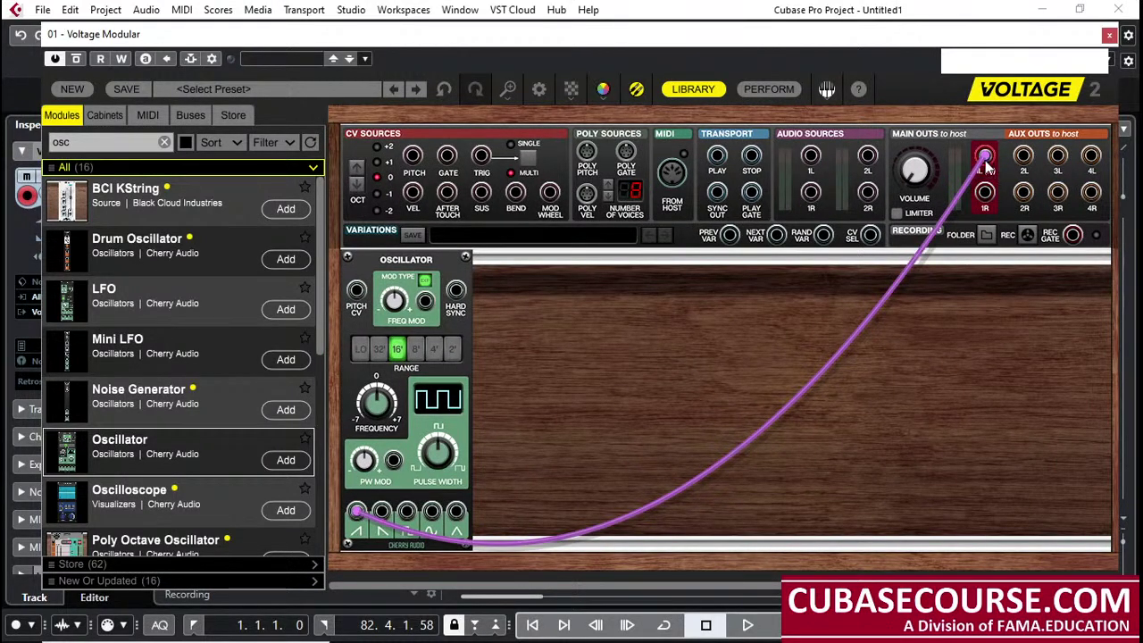
{"action": "left_click", "coordinate": [915, 175]}
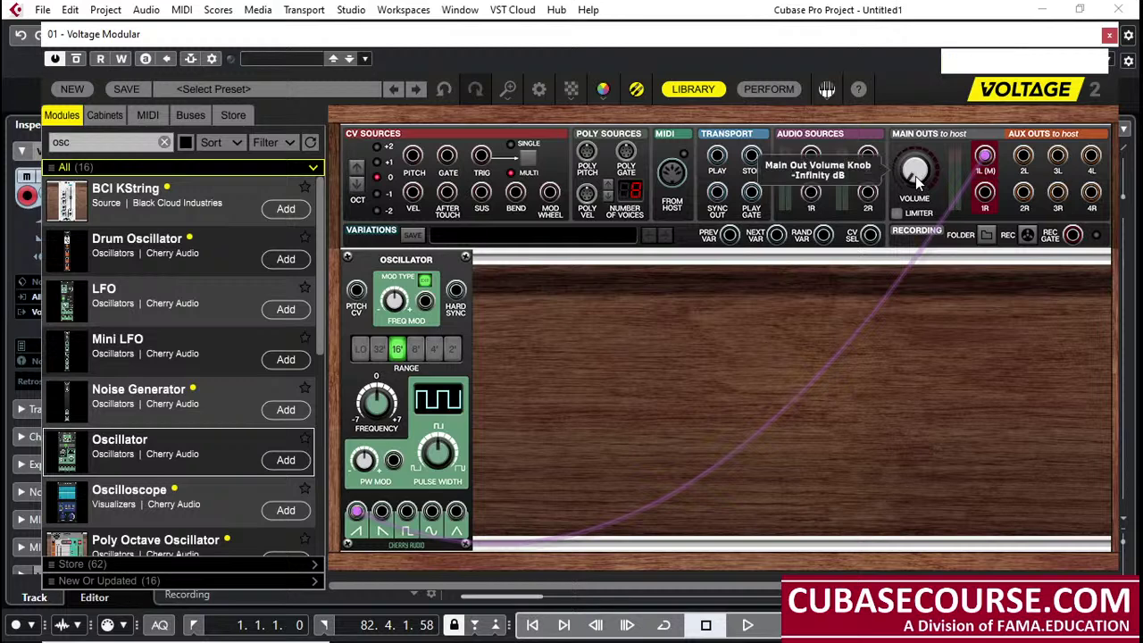
{"action": "left_click_drag", "start_coordinate": [915, 176], "coordinate": [953, 206]}
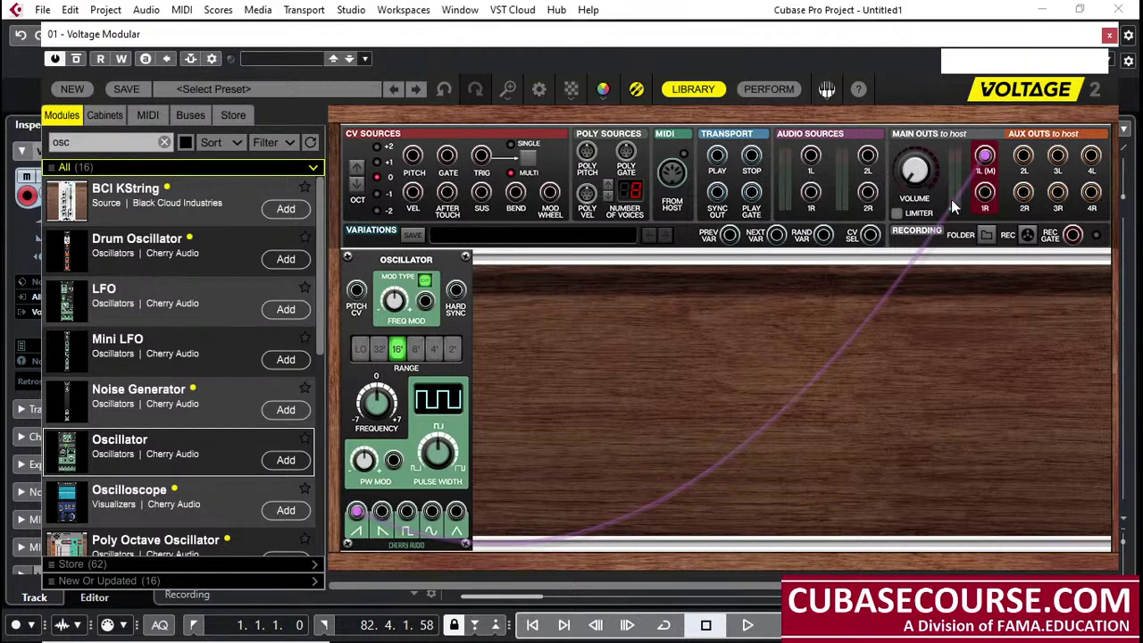
{"action": "left_click", "coordinate": [907, 183]}
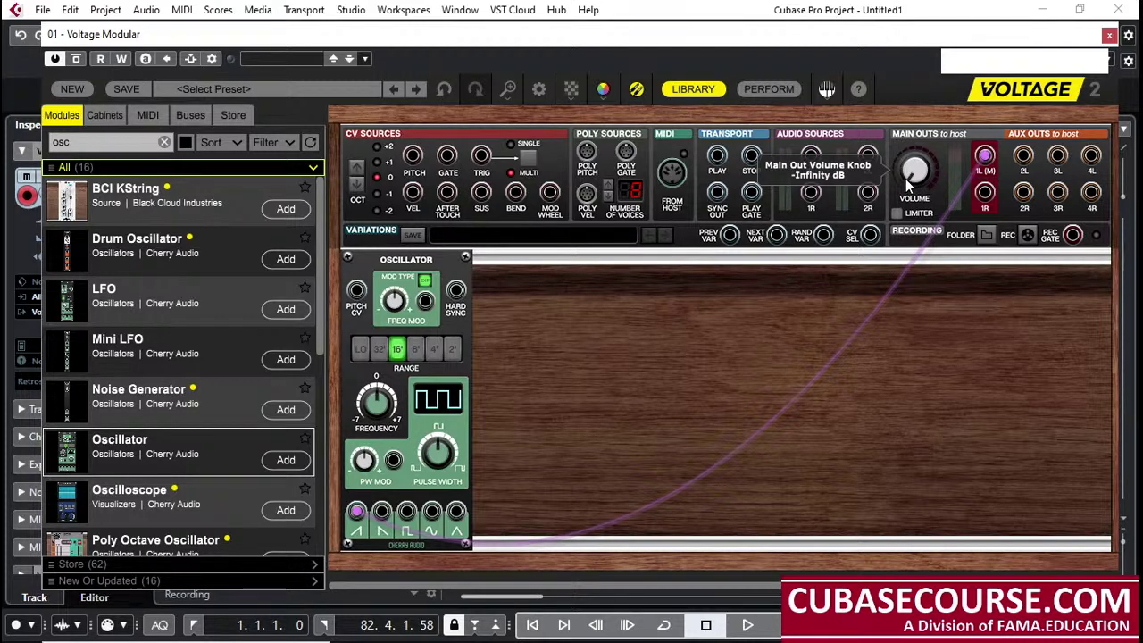
{"action": "mouse_move", "coordinate": [906, 177]}
{"action": "left_mouse_down"}
{"action": "mouse_move", "coordinate": [924, 134]}
{"action": "mouse_move", "coordinate": [902, 190]}
{"action": "left_mouse_up"}
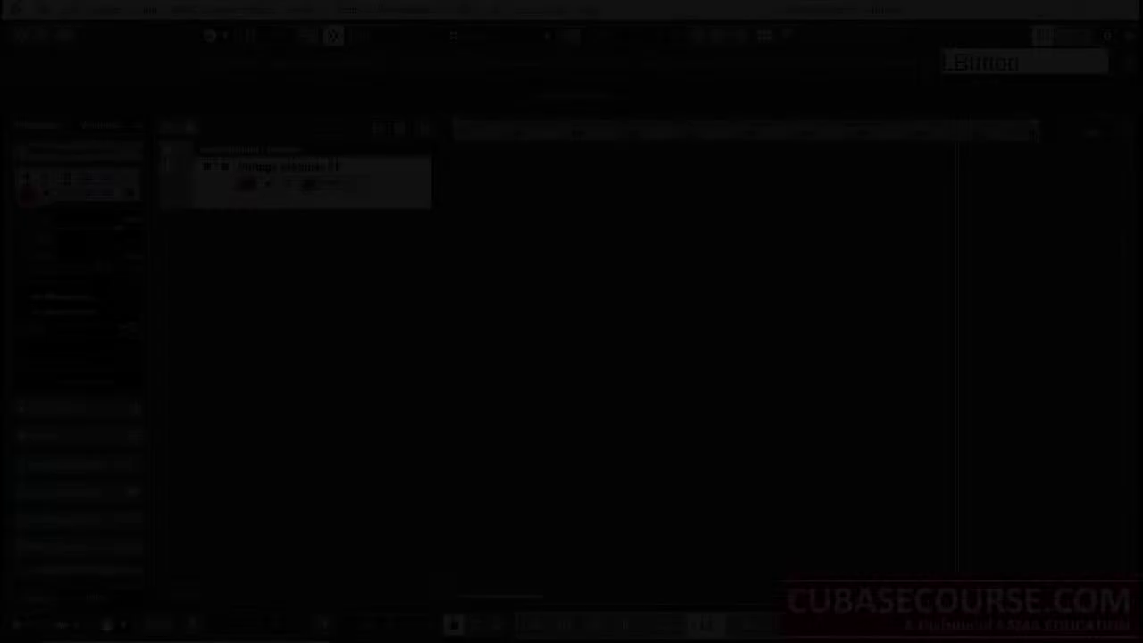
{"action": "key", "text": "alt+Tab"}
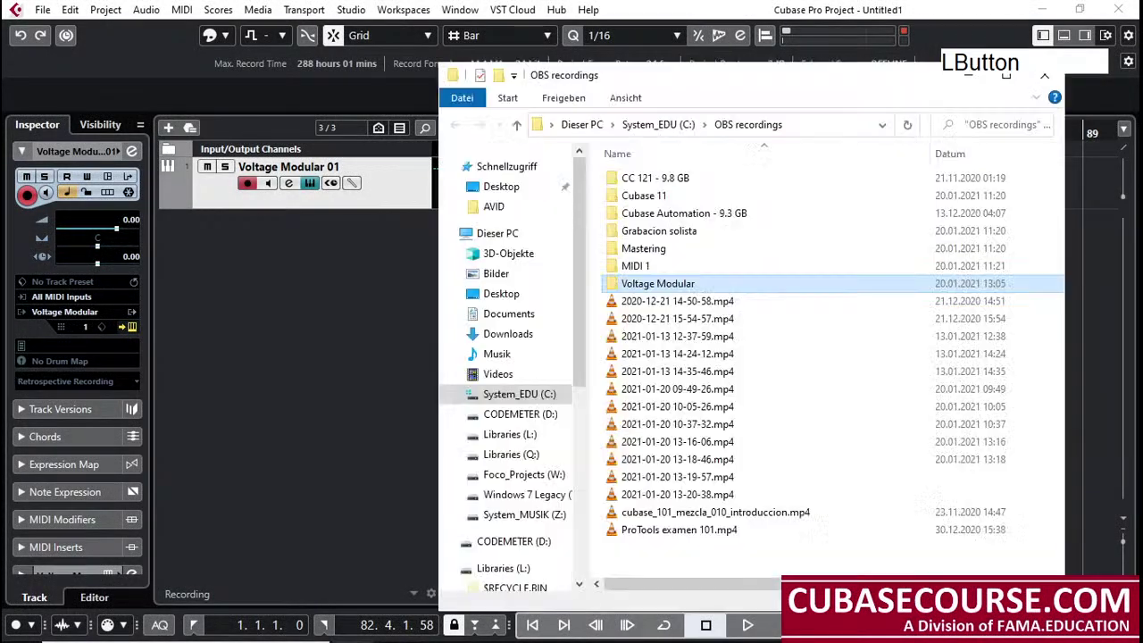
{"action": "left_click", "coordinate": [763, 500]}
{"action": "key", "text": "F2"}
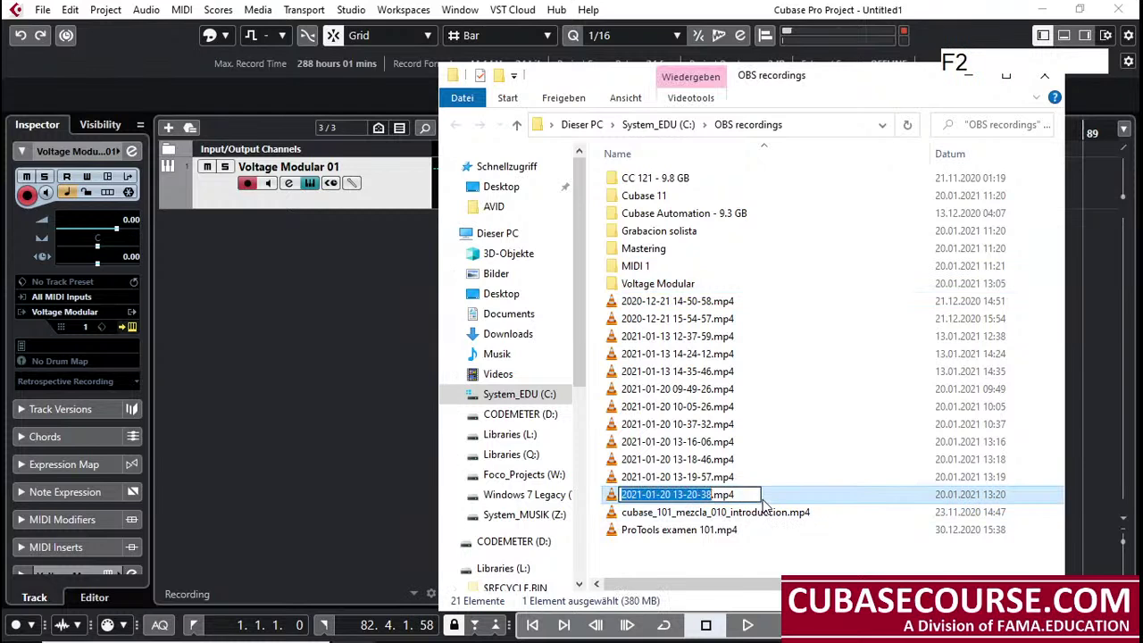
{"action": "type", "text": "voltage"}
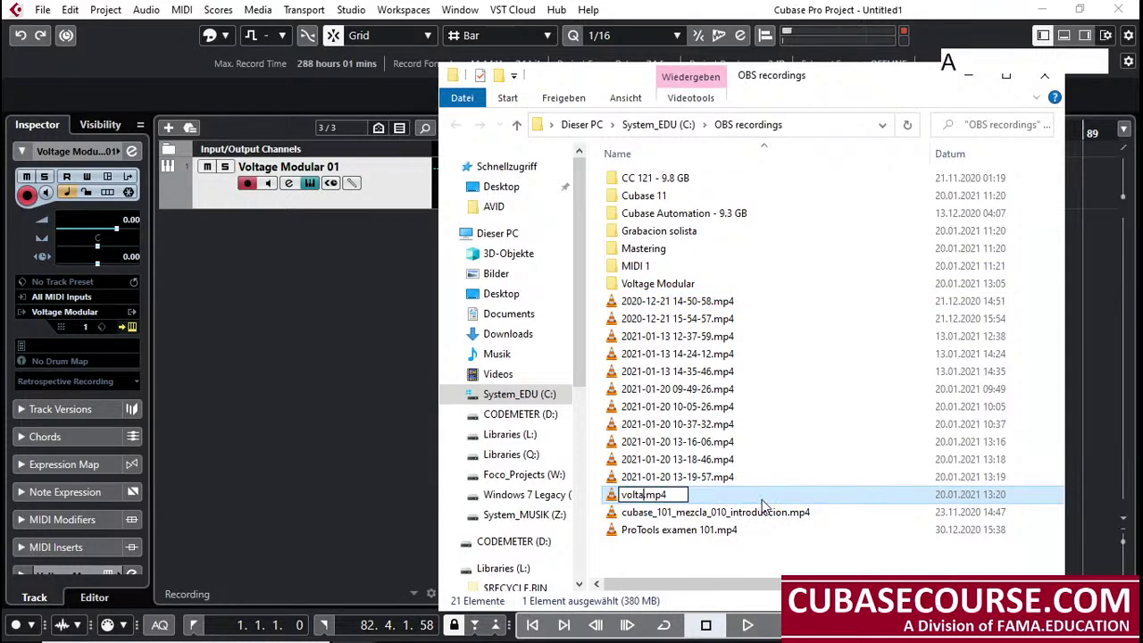
{"action": "type", "text": "_"}
{"action": "type", "text": "clase01"}
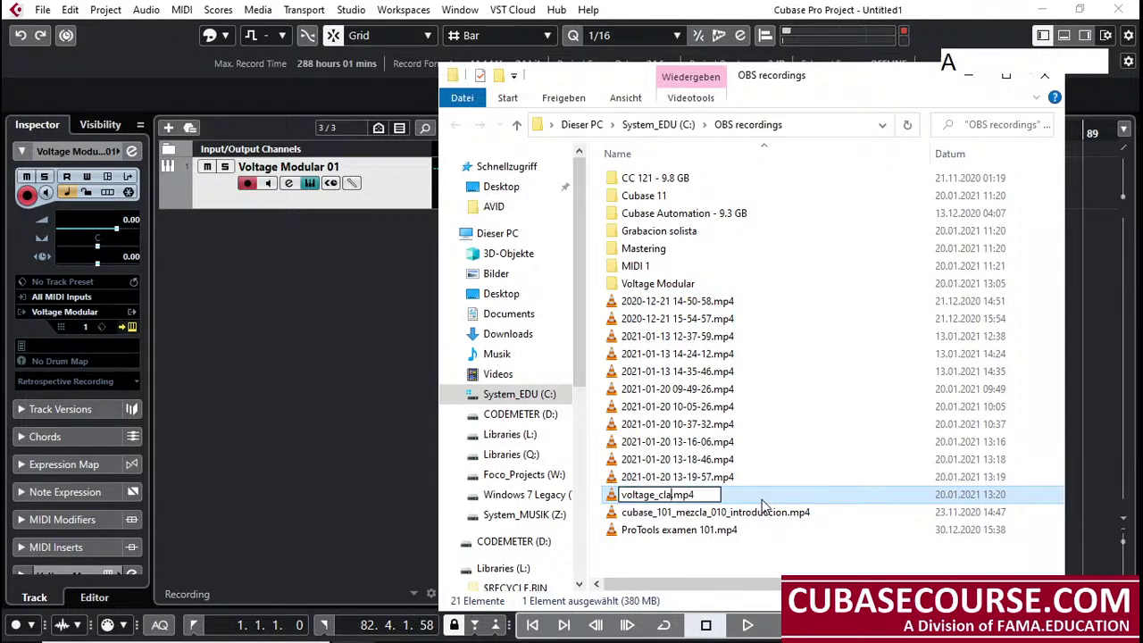
{"action": "type", "text": "_010_"}
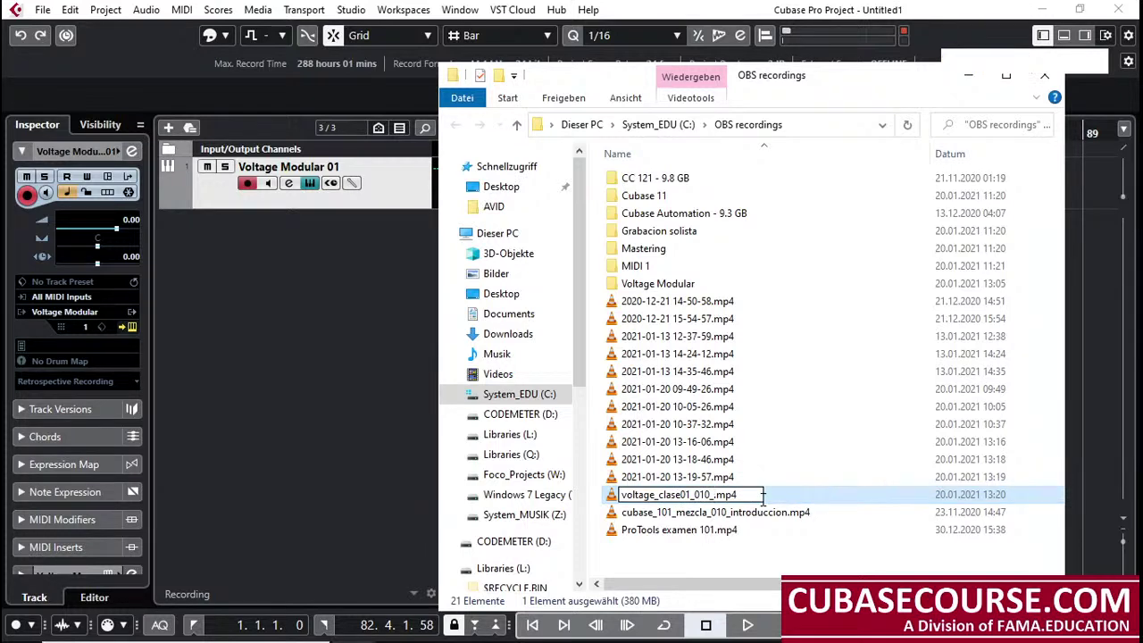
{"action": "type", "text": "conexione"}
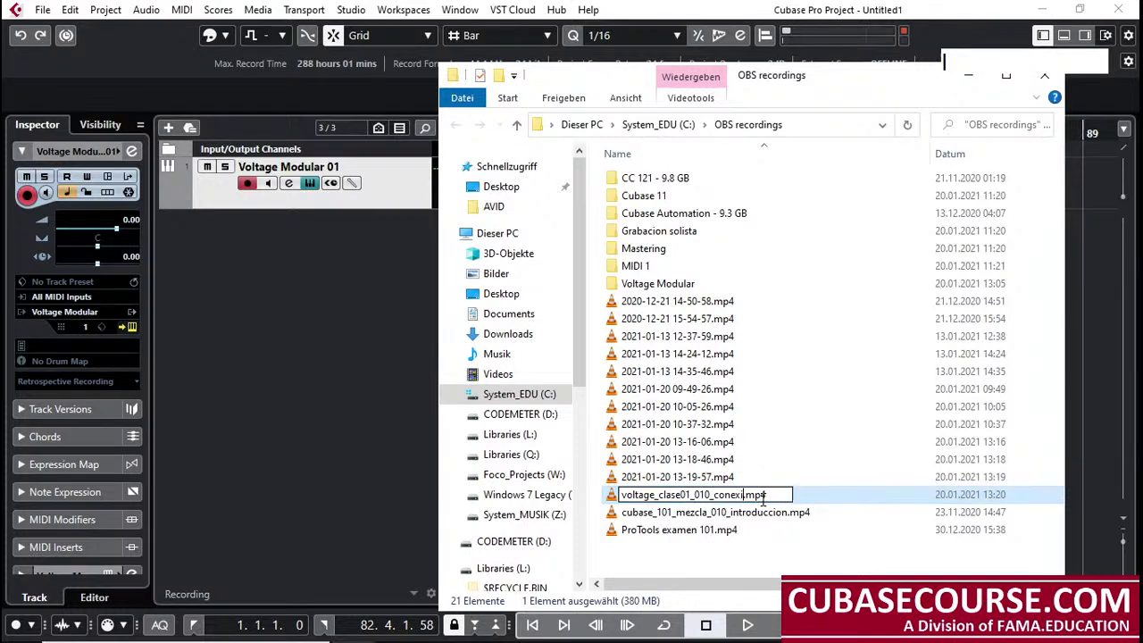
{"action": "type", "text": "s de audio"}
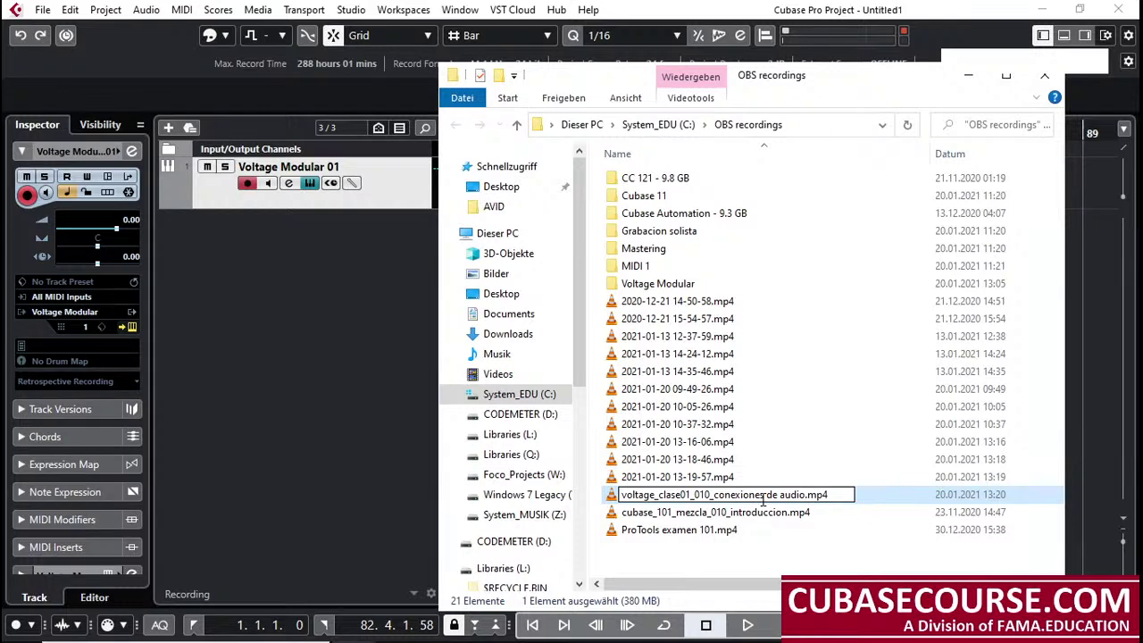
{"action": "key", "text": "Return"}
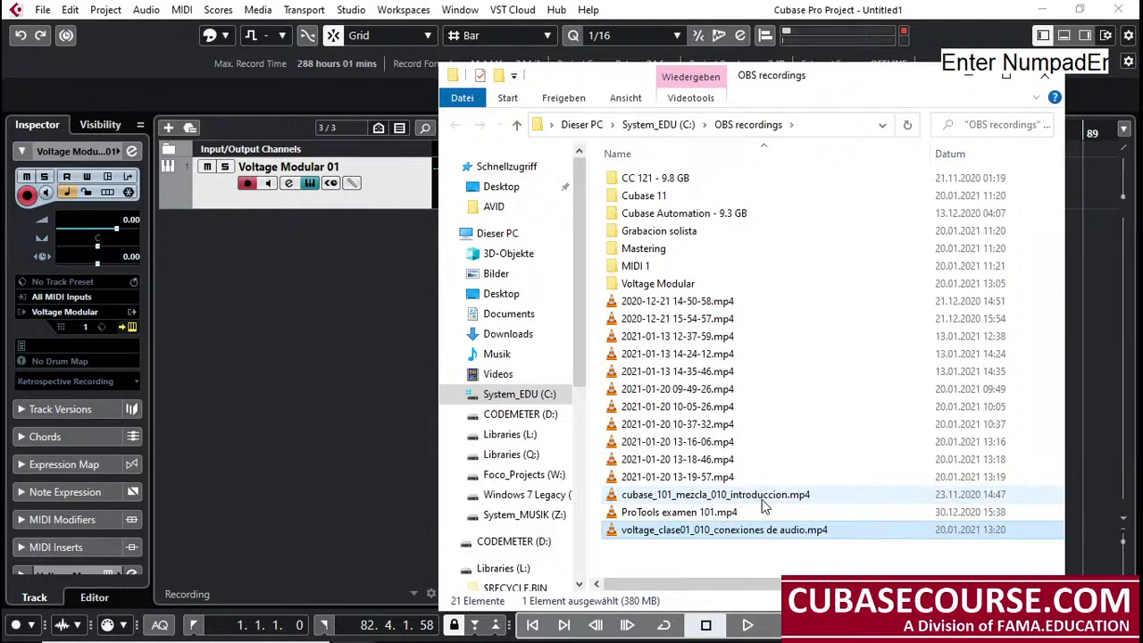
Switch back to Cubase and move the Oscillator module away from the start of the cabinet, leaving space before it
{"action": "left_click", "coordinate": [401, 396]}
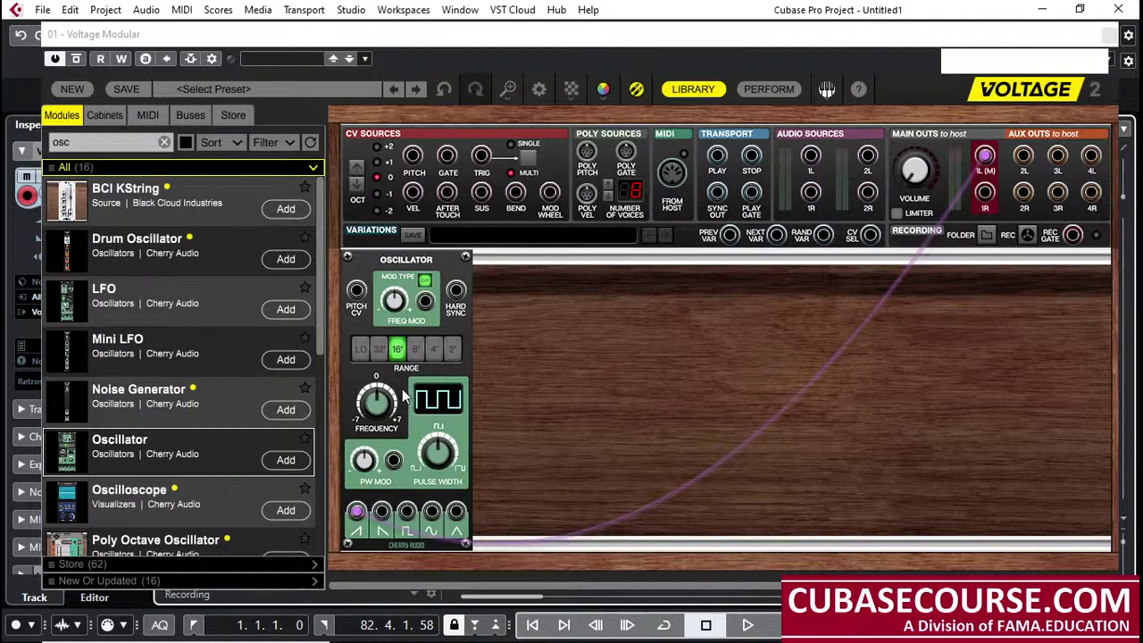
{"action": "left_click", "coordinate": [1127, 34]}
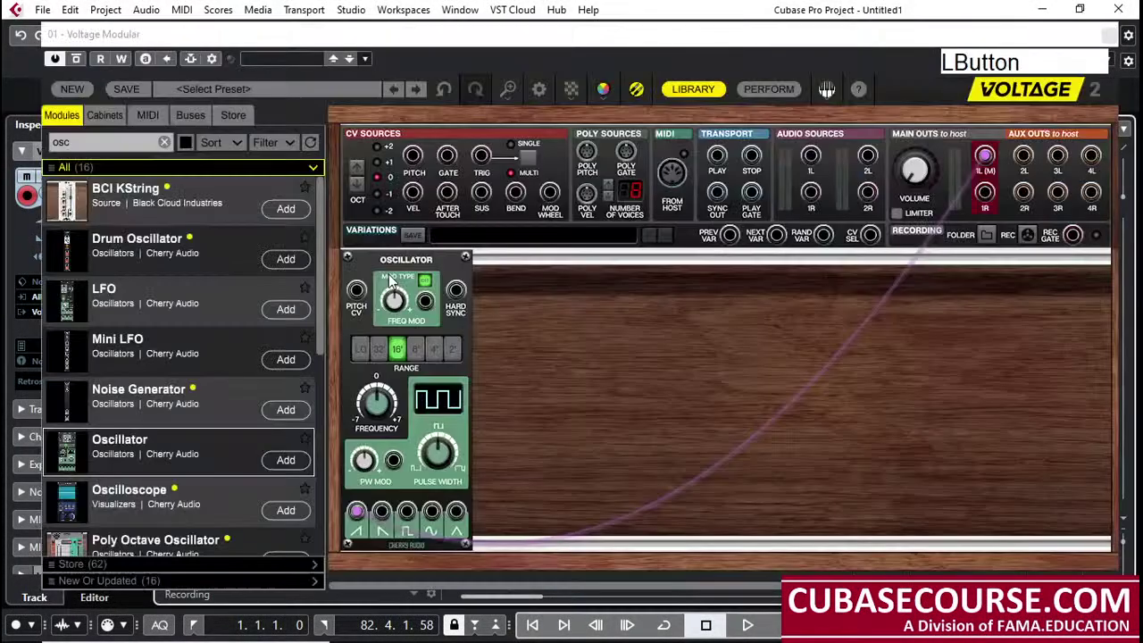
{"action": "left_click_drag", "start_coordinate": [409, 262], "coordinate": [552, 266]}
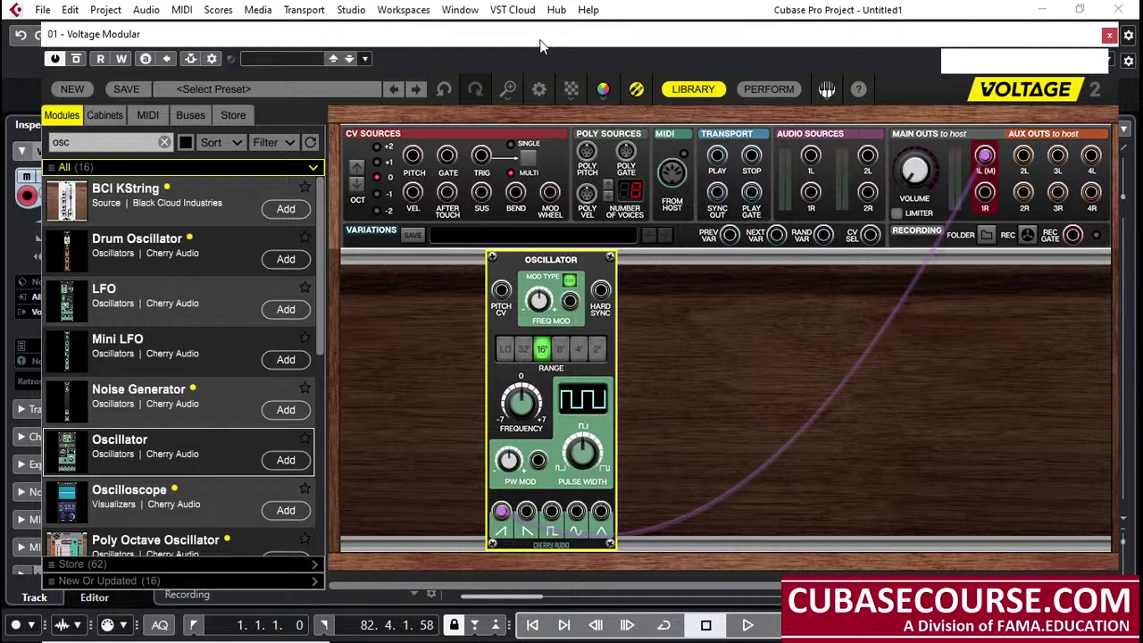
Uncover the project window and draw a two-bar MIDI part from bar 1 to bar 3 on the Voltage Modular 01 track
{"action": "left_click_drag", "start_coordinate": [540, 44], "coordinate": [576, 344]}
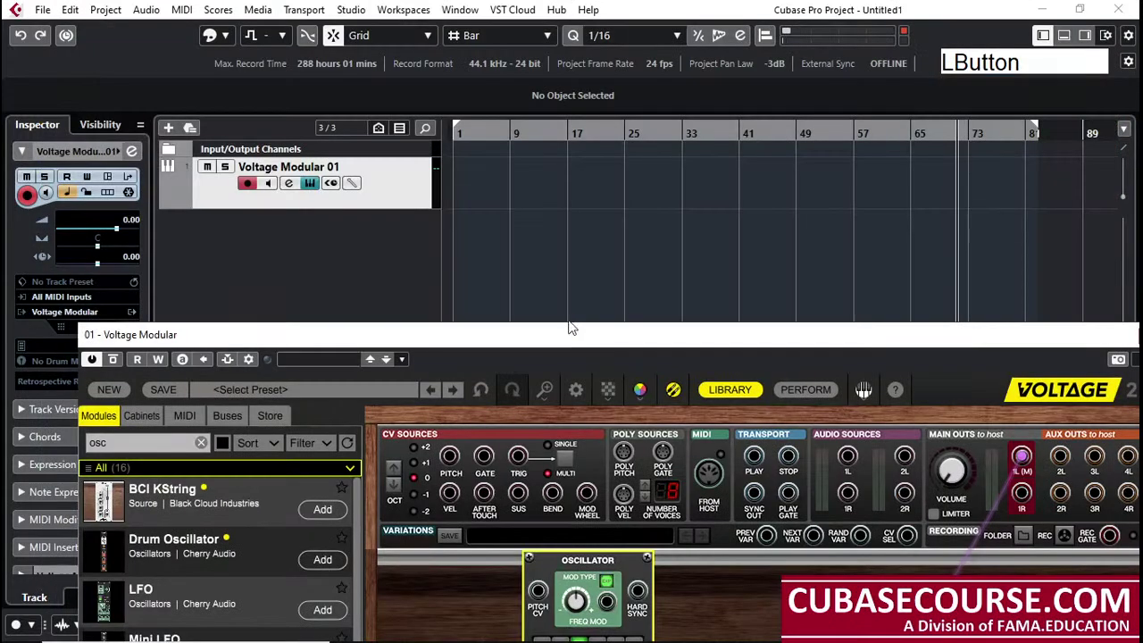
{"action": "right_click", "coordinate": [500, 176]}
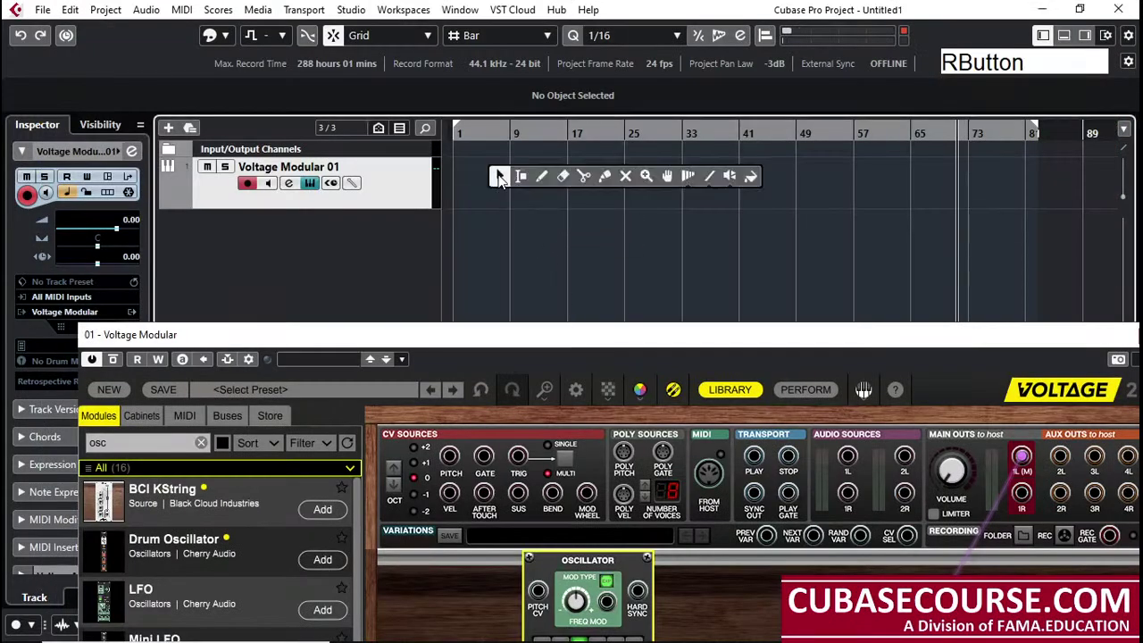
{"action": "left_click", "coordinate": [558, 181]}
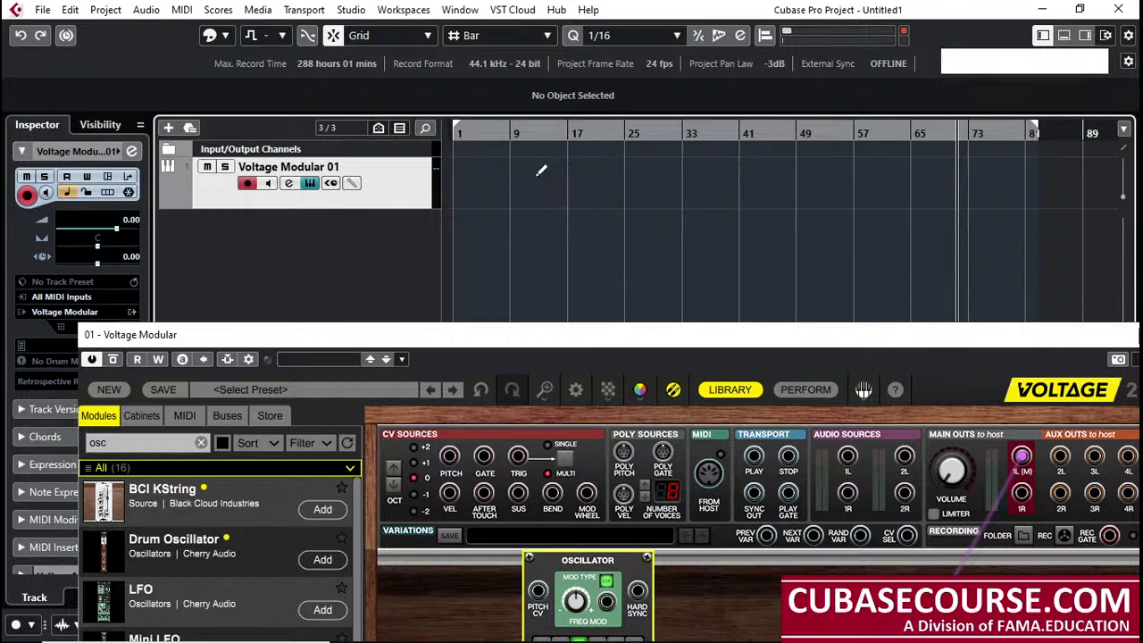
{"action": "left_click", "coordinate": [453, 130]}
{"action": "key", "text": "h"}
{"action": "key", "text": "h"}
{"action": "key", "text": "h"}
{"action": "key", "text": "h"}
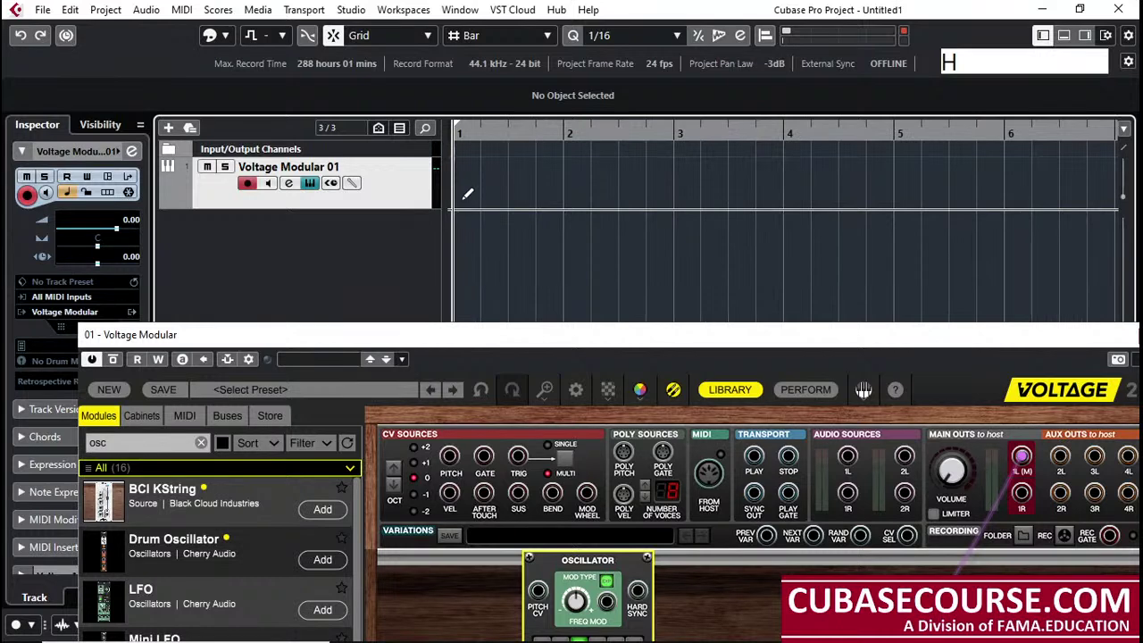
{"action": "left_click_drag", "start_coordinate": [463, 198], "coordinate": [688, 190]}
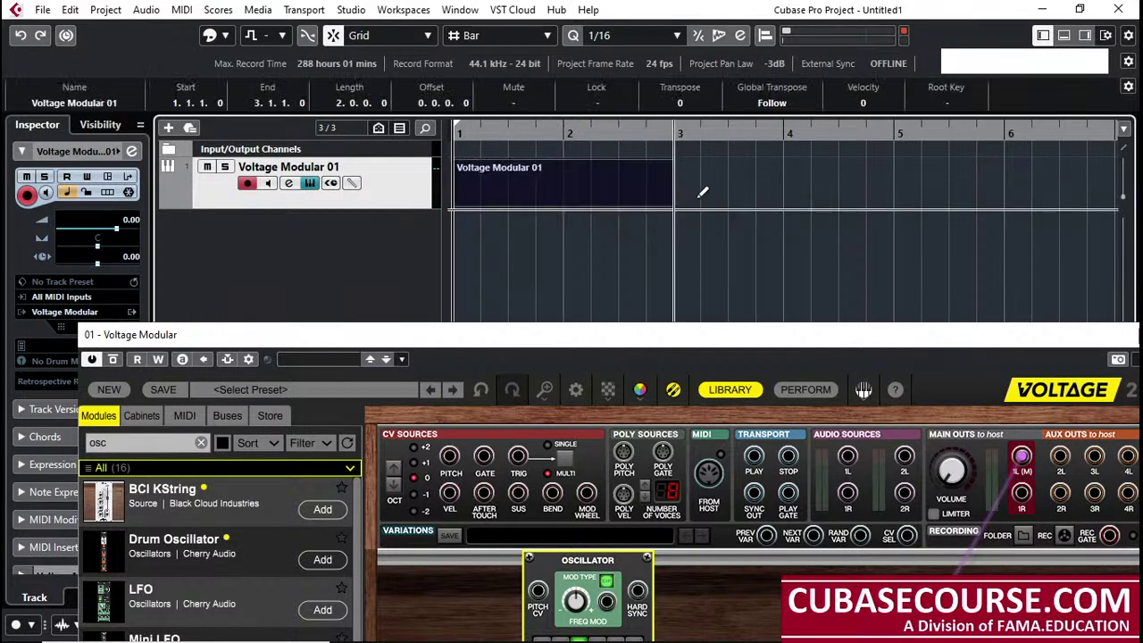
Open the part in the Key Editor, draw consecutive half-bar notes at C2, C3, C4 and C5, and close the editor
{"action": "right_click", "coordinate": [522, 174]}
{"action": "left_click", "coordinate": [523, 177]}
{"action": "double_click", "coordinate": [523, 176]}
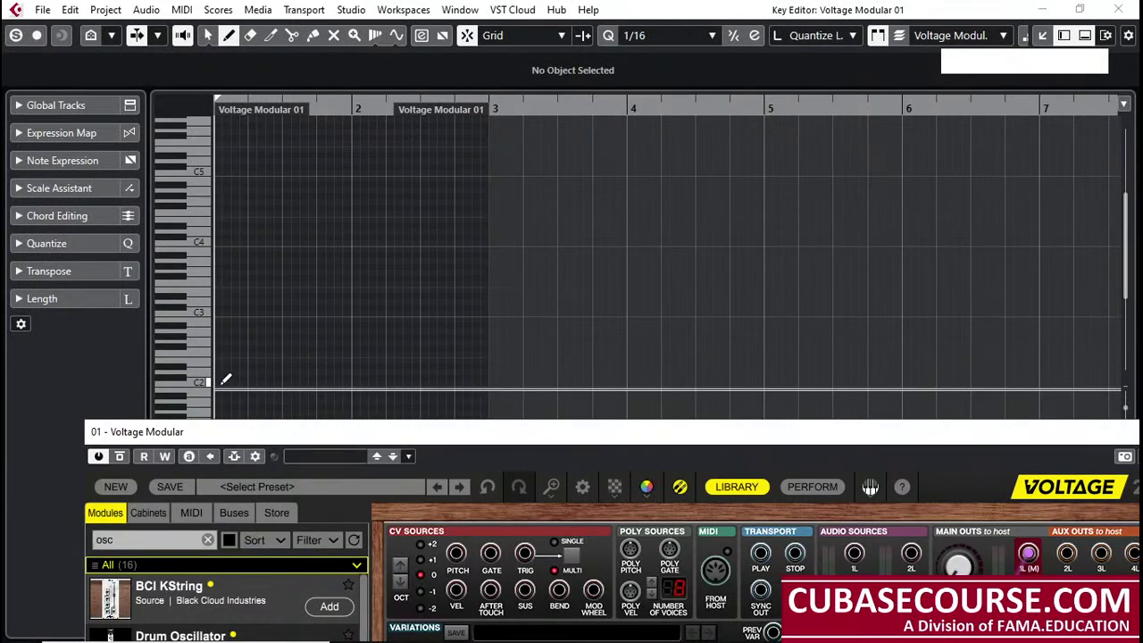
{"action": "mouse_move", "coordinate": [223, 380]}
{"action": "left_mouse_down"}
{"action": "mouse_move", "coordinate": [281, 378]}
{"action": "mouse_move", "coordinate": [284, 304]}
{"action": "mouse_move", "coordinate": [353, 308]}
{"action": "left_mouse_up"}
{"action": "left_click_drag", "start_coordinate": [359, 240], "coordinate": [425, 239]}
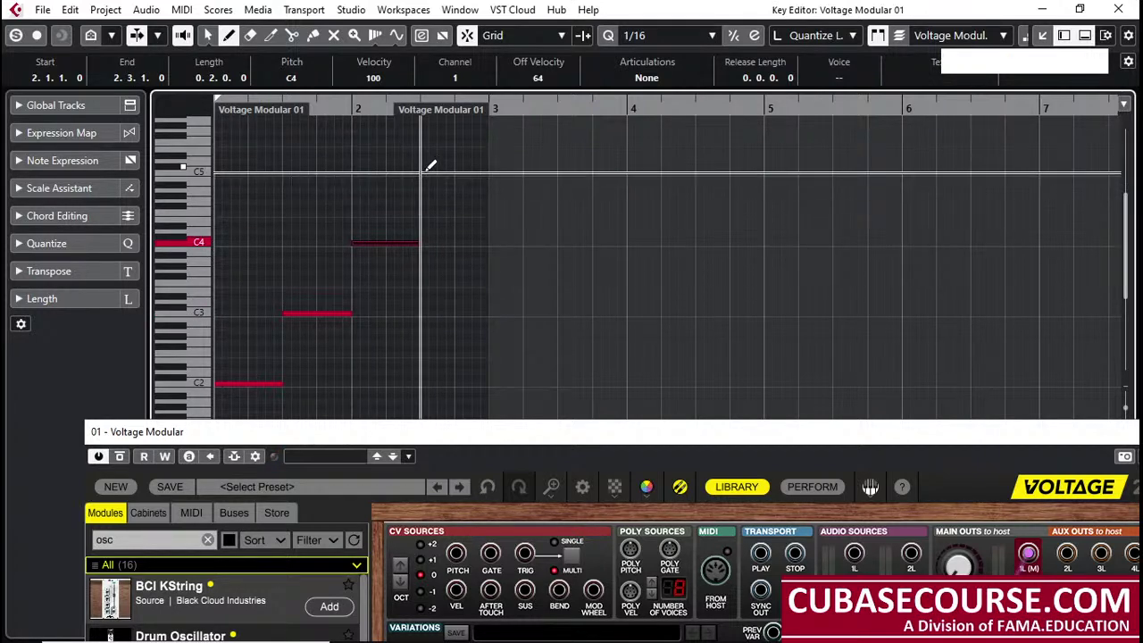
{"action": "left_click_drag", "start_coordinate": [428, 168], "coordinate": [490, 169]}
{"action": "left_click", "coordinate": [1118, 9]}
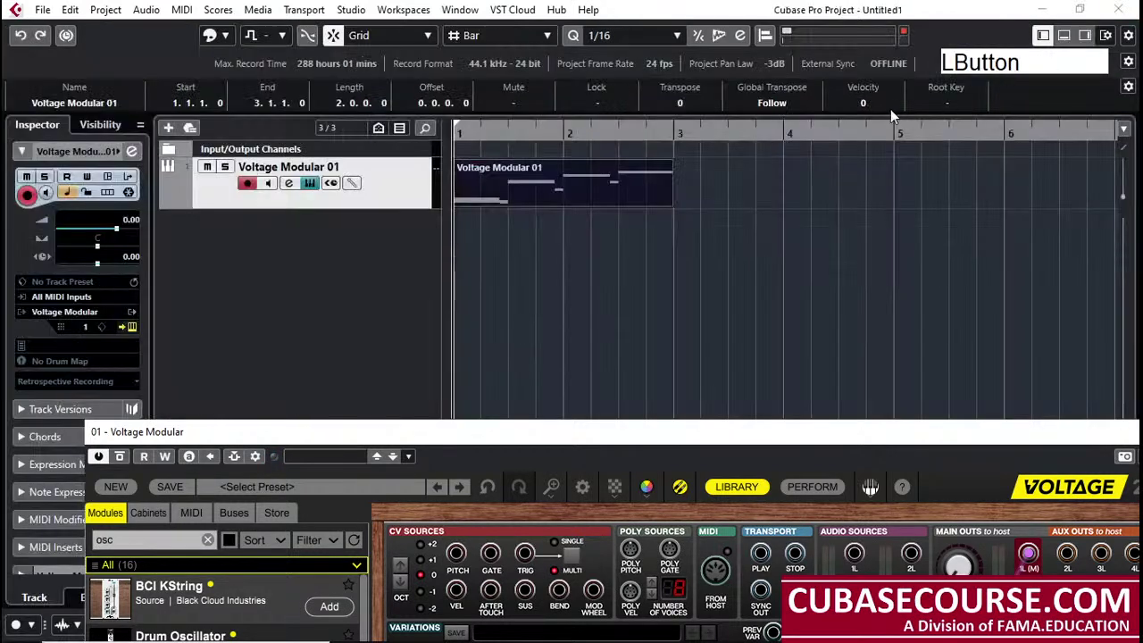
Bring the instrument's main outs into view below the MIDI part, raise the main out volume slightly, and play the project
{"action": "left_click_drag", "start_coordinate": [636, 429], "coordinate": [589, 214]}
{"action": "left_click", "coordinate": [588, 213]}
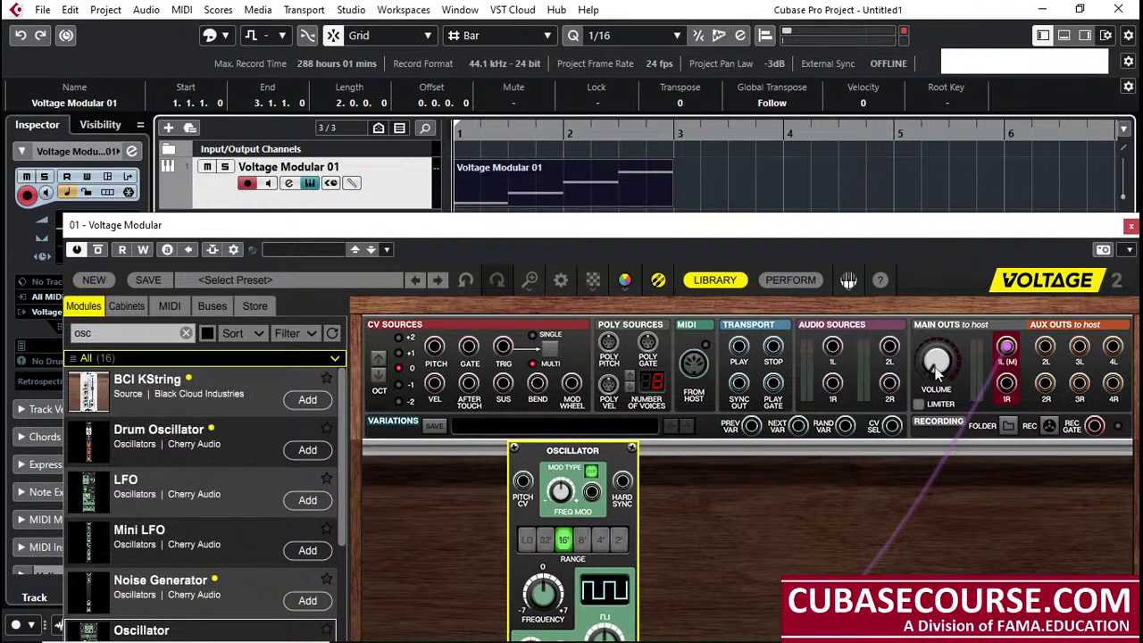
{"action": "mouse_move", "coordinate": [933, 375]}
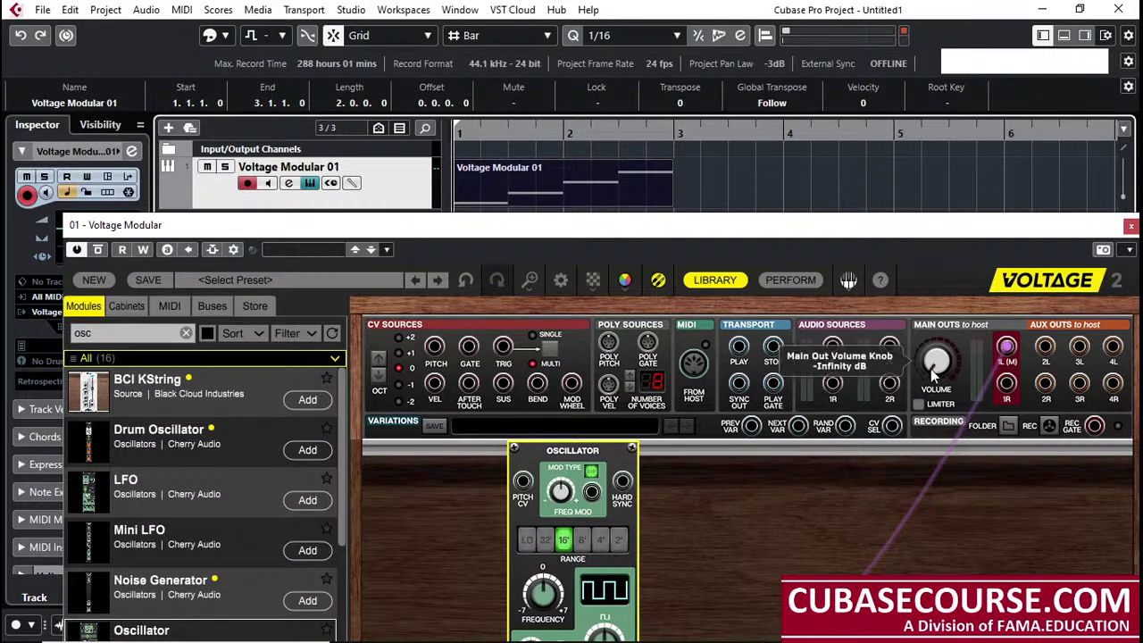
{"action": "left_click_drag", "start_coordinate": [933, 375], "coordinate": [934, 361]}
{"action": "key", "text": "space"}
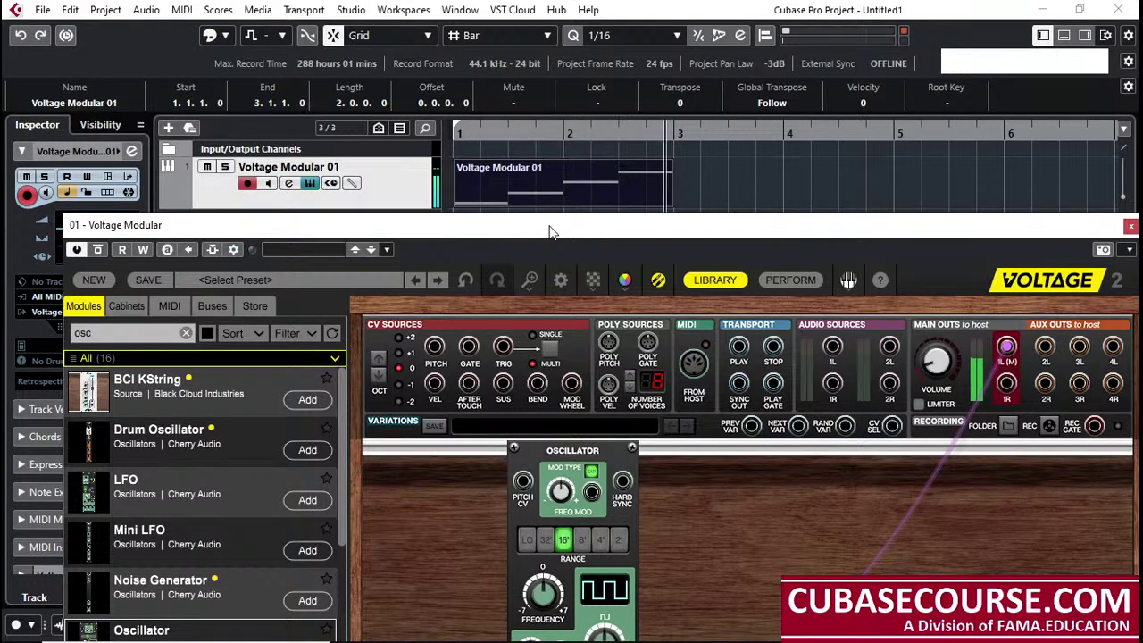
Set the locators around the two-bar MIDI part, play it in a loop, and turn the main out volume down
{"action": "key", "text": "space"}
{"action": "key", "text": "l"}
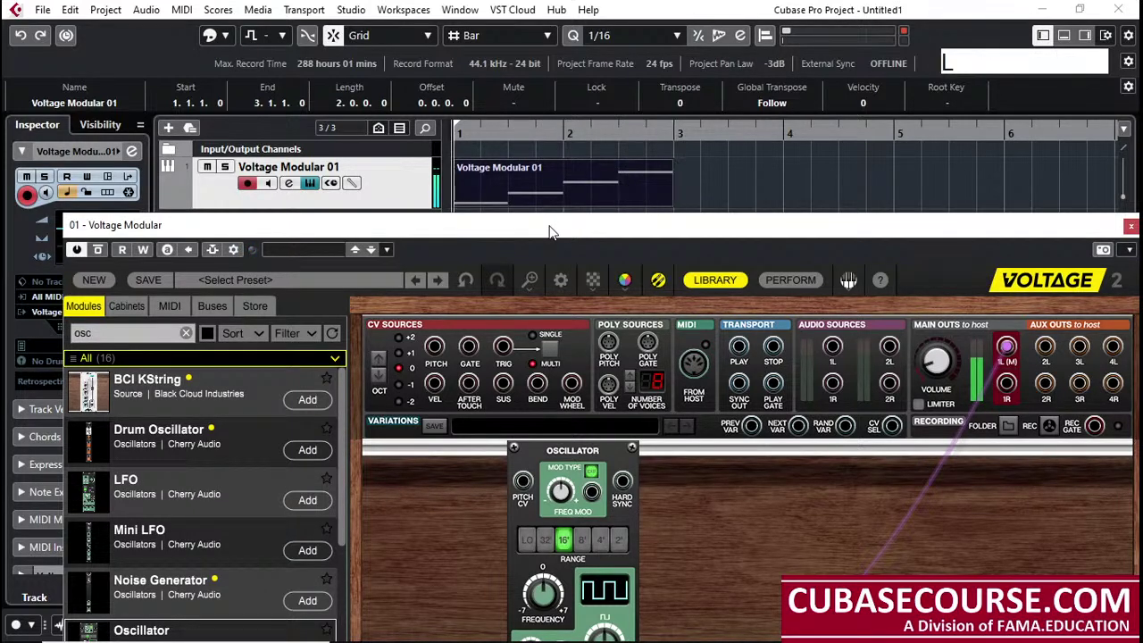
{"action": "key", "text": "p"}
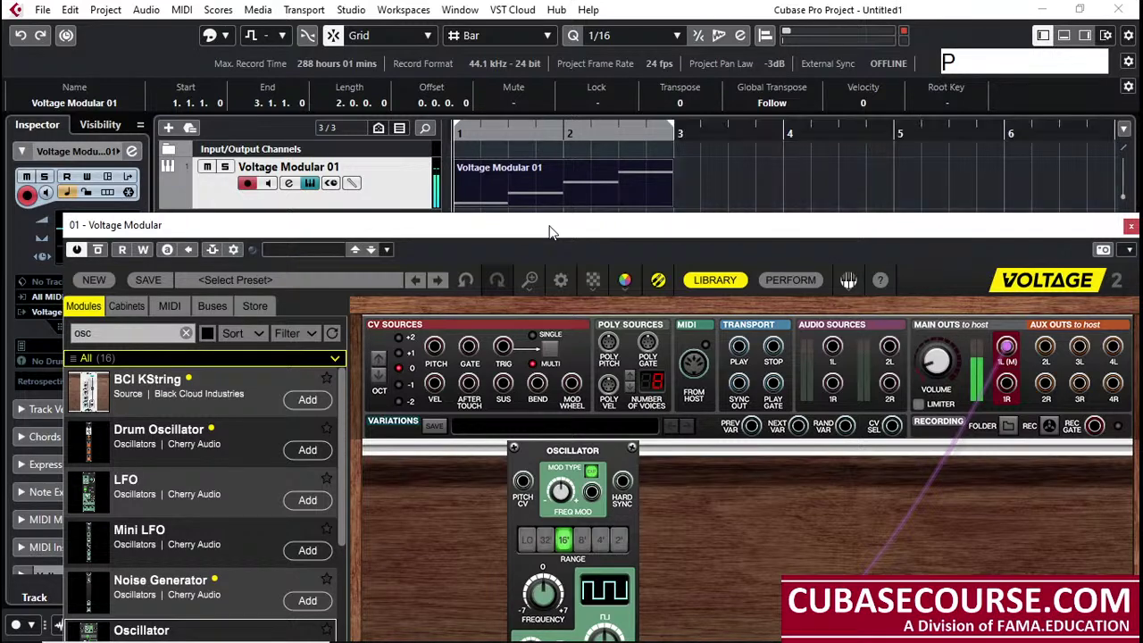
{"action": "key", "text": "space"}
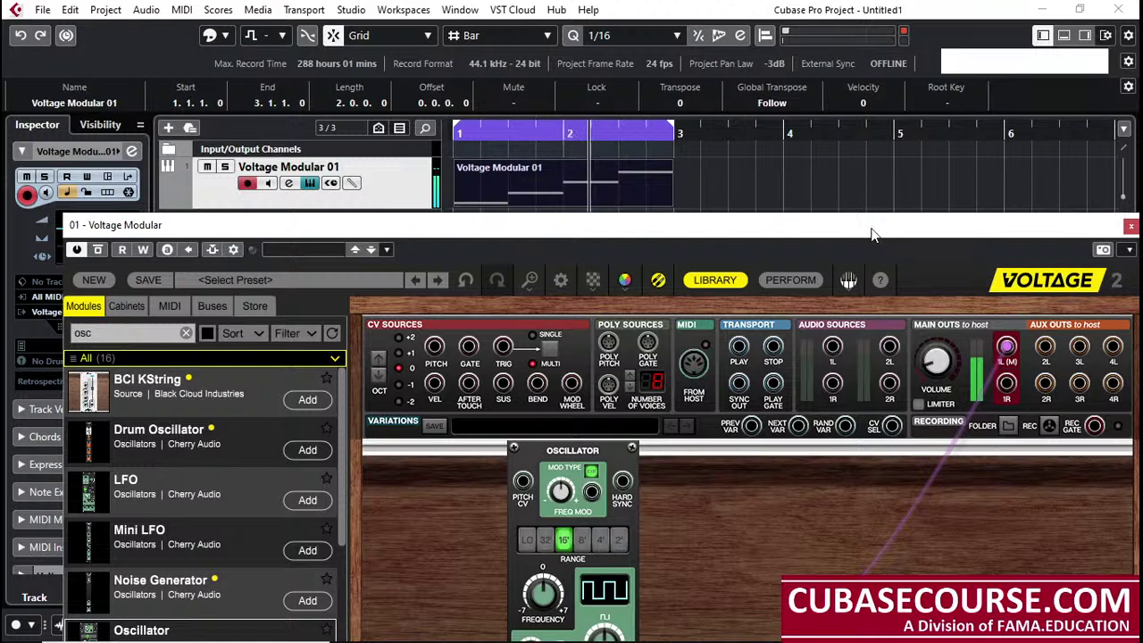
{"action": "key", "text": "space"}
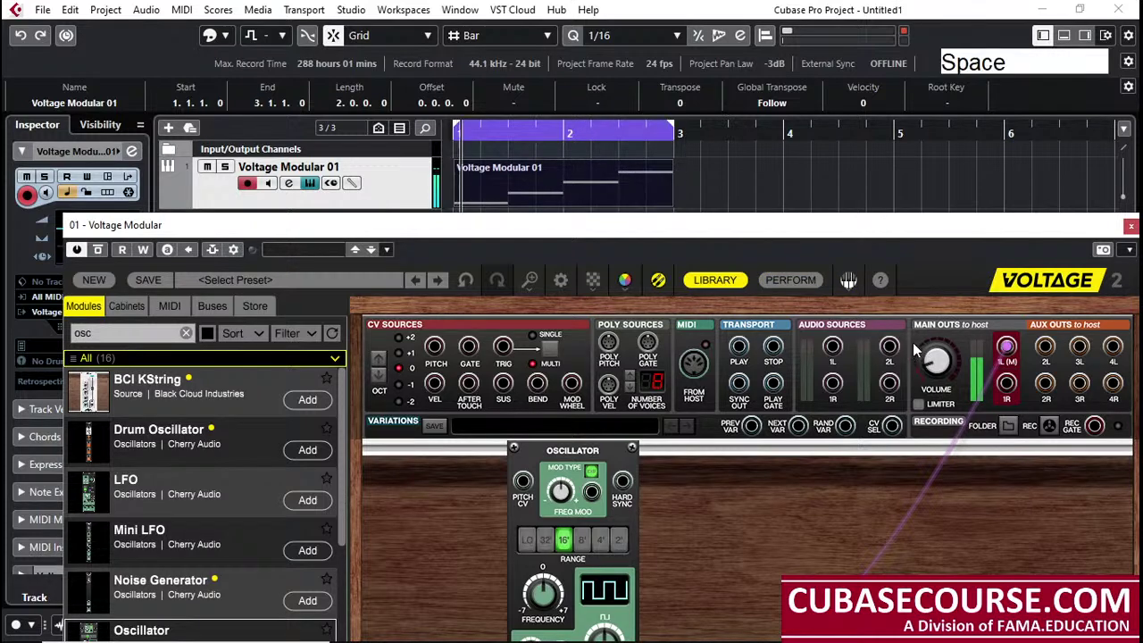
{"action": "left_click", "coordinate": [933, 360]}
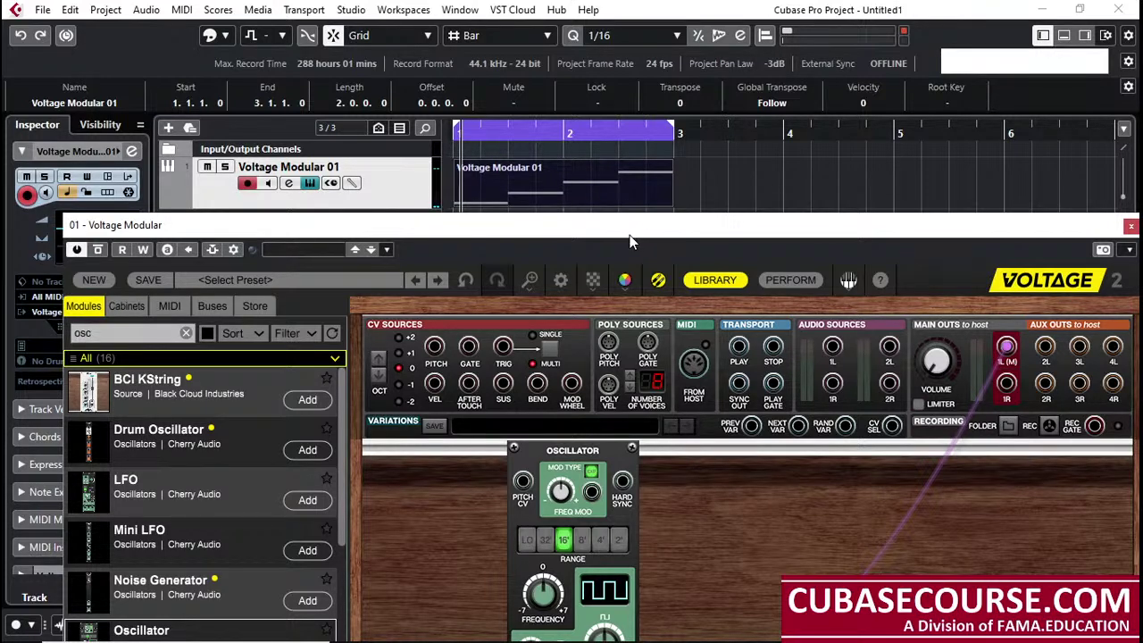
Patch the CV Sources pitch output to the Oscillator's Pitch CV input
{"action": "left_click_drag", "start_coordinate": [626, 225], "coordinate": [623, 210]}
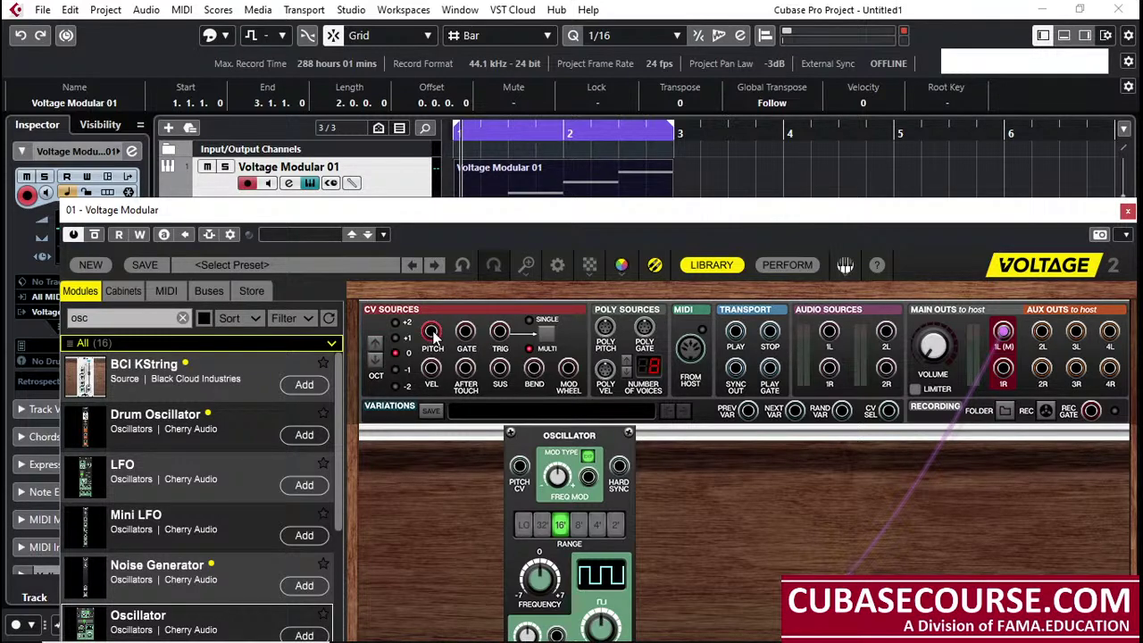
{"action": "left_click_drag", "start_coordinate": [433, 334], "coordinate": [519, 469]}
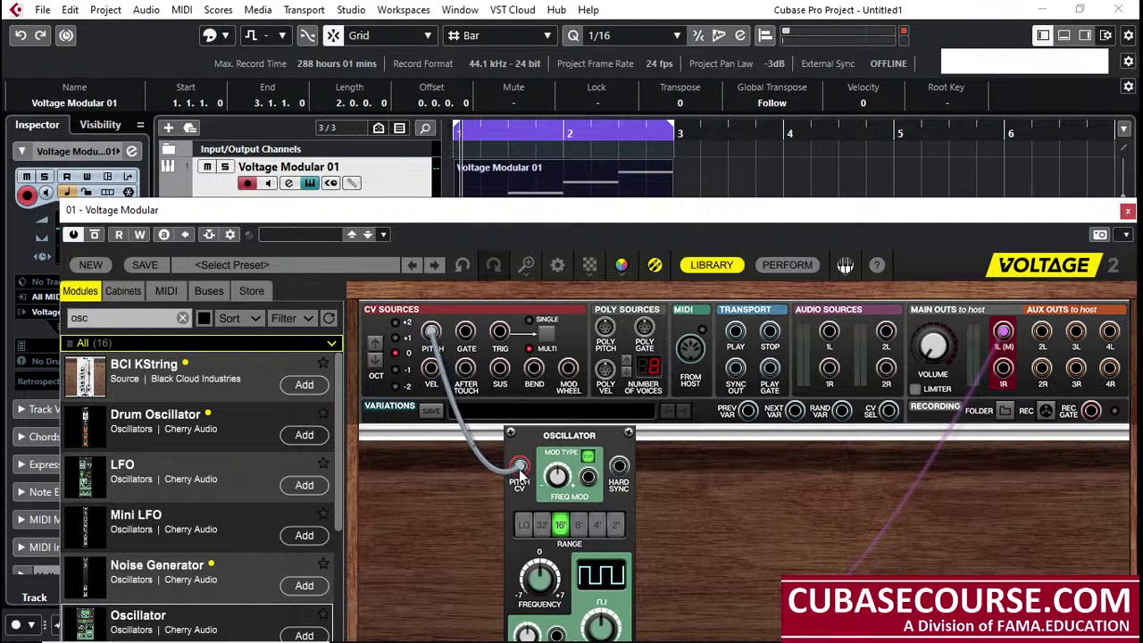
{"action": "left_click_drag", "start_coordinate": [462, 133], "coordinate": [683, 218]}
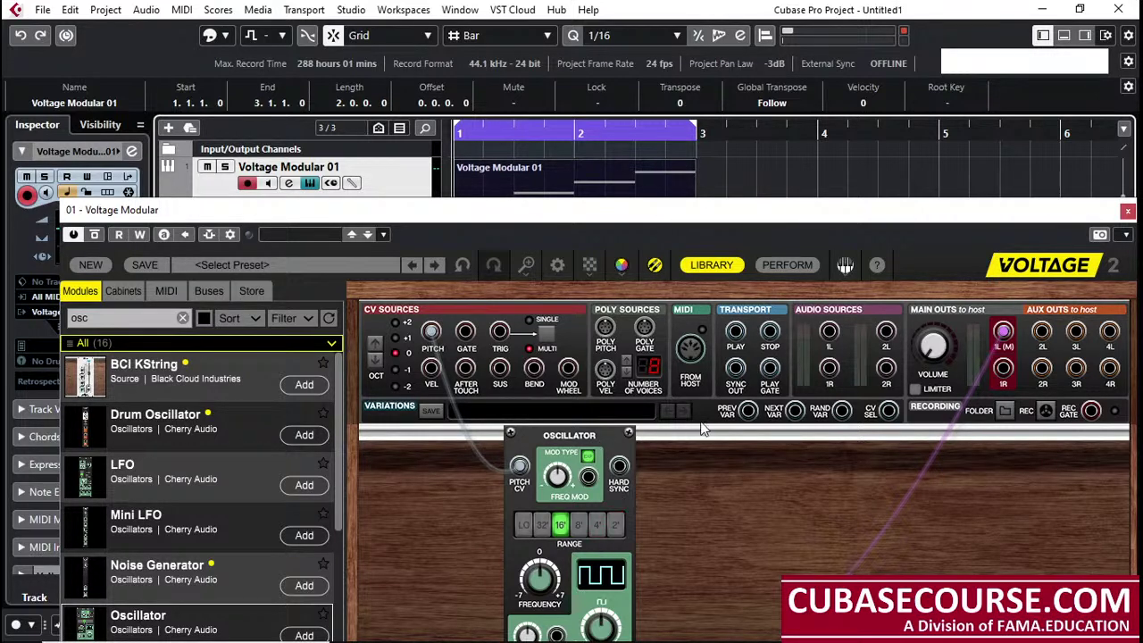
Play the looped part with the main out volume at about -13.3 dB, stop, and check the sound again at about -17.3 dB
{"action": "left_click", "coordinate": [933, 355]}
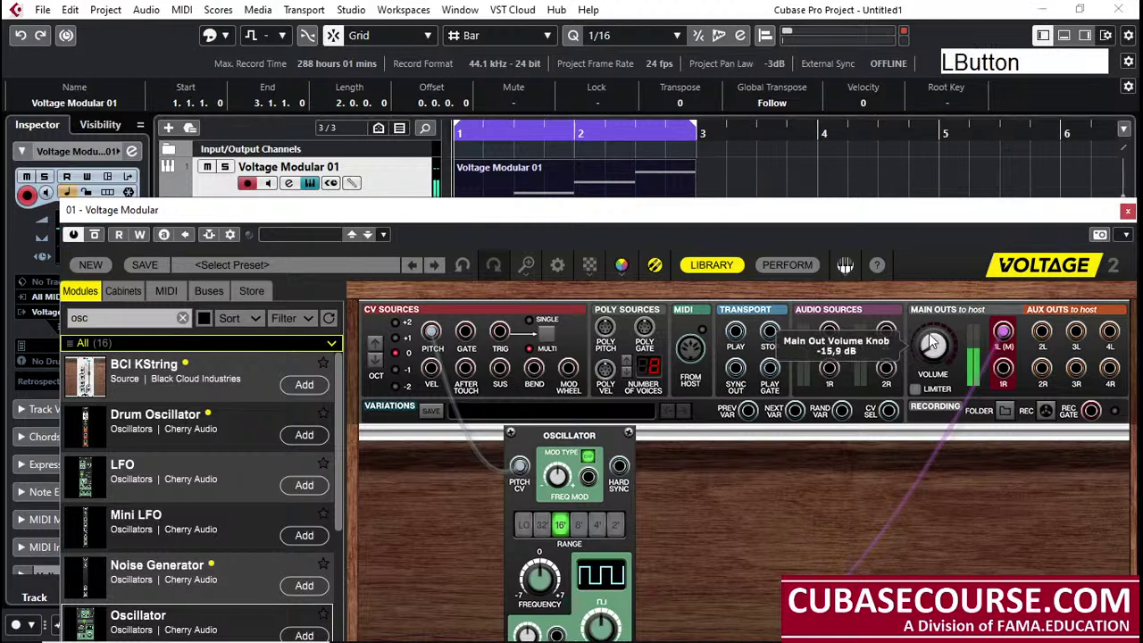
{"action": "key", "text": "space"}
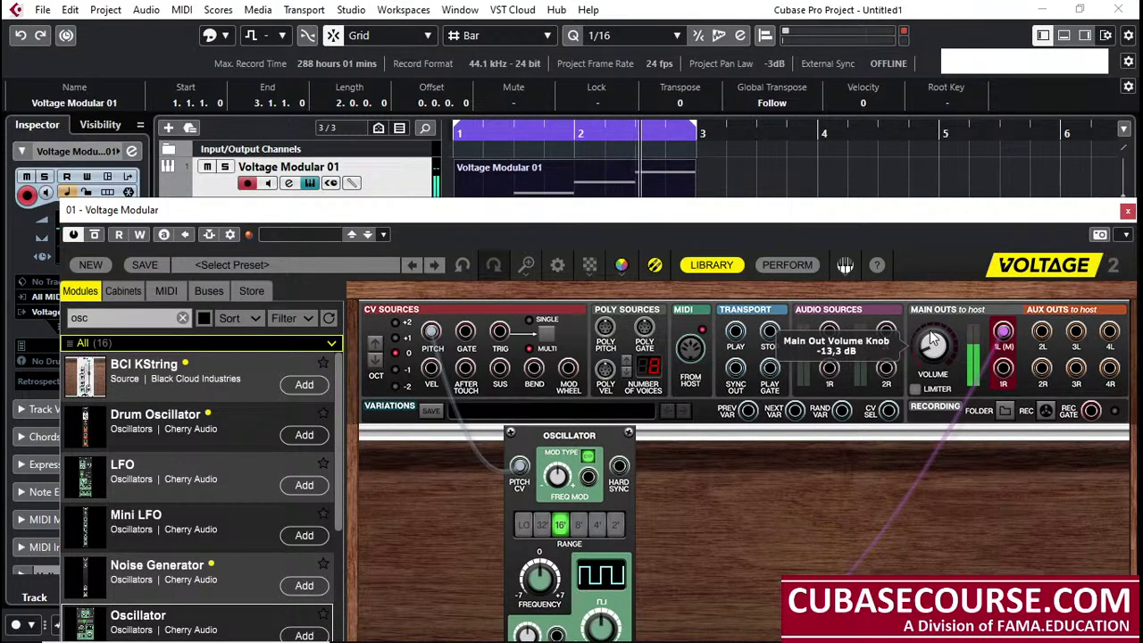
{"action": "key", "text": "space"}
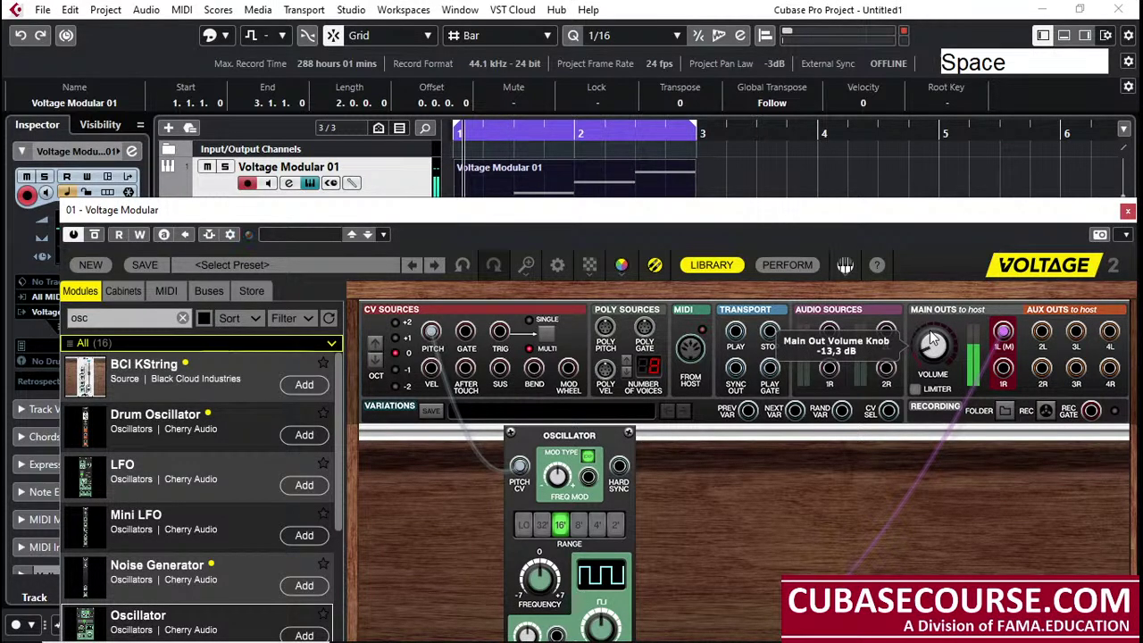
{"action": "left_click", "coordinate": [933, 352]}
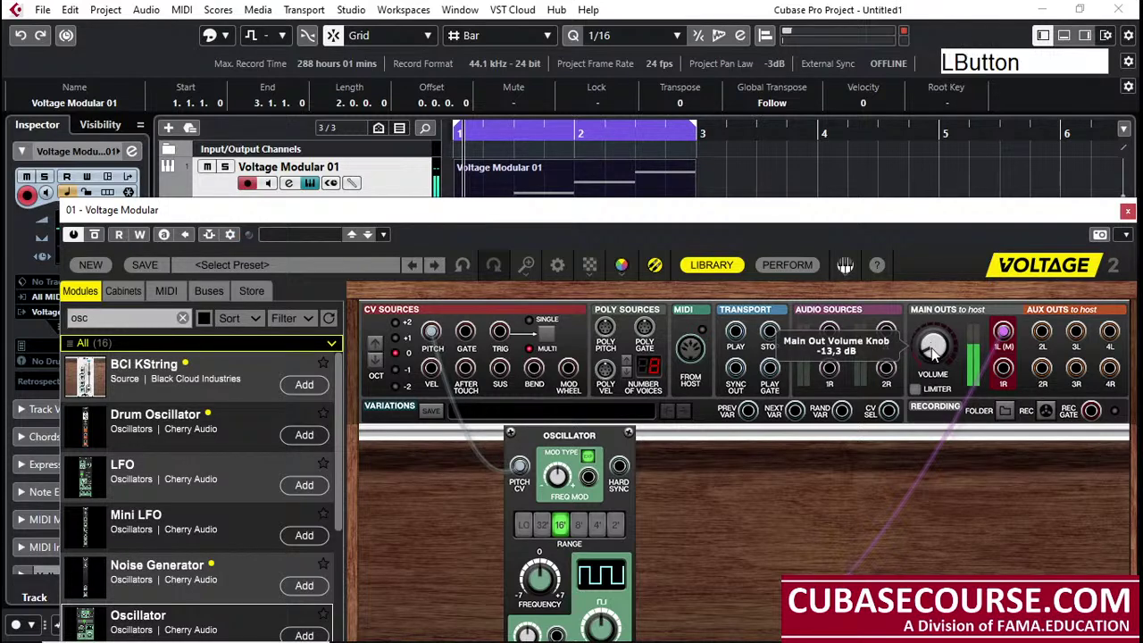
{"action": "left_click_drag", "start_coordinate": [933, 352], "coordinate": [933, 388]}
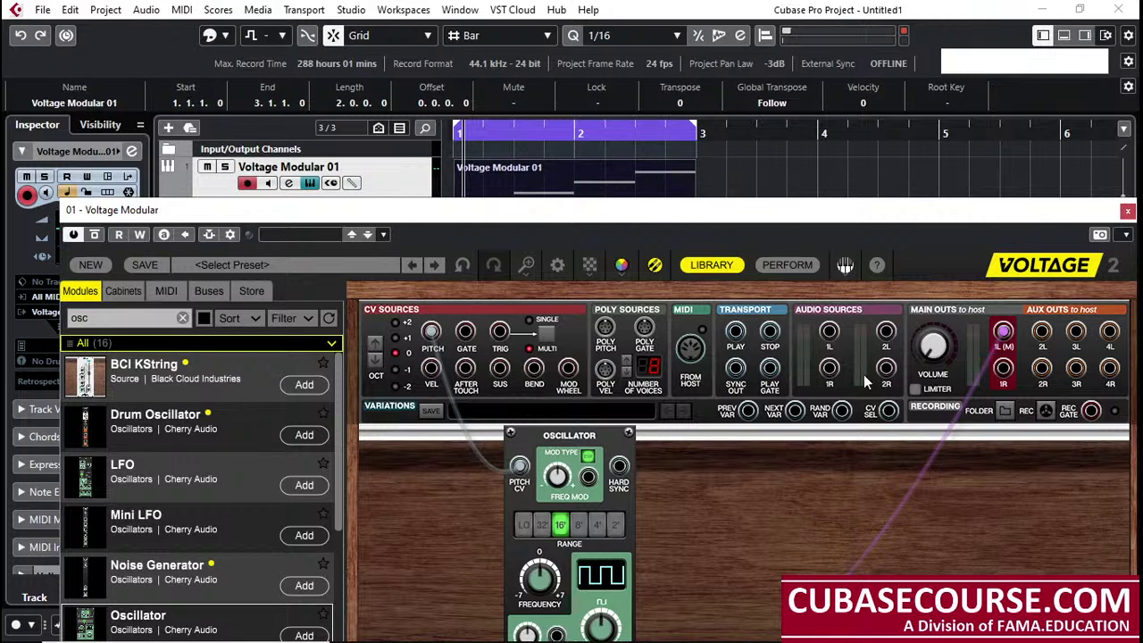
{"action": "left_click_drag", "start_coordinate": [934, 356], "coordinate": [928, 346]}
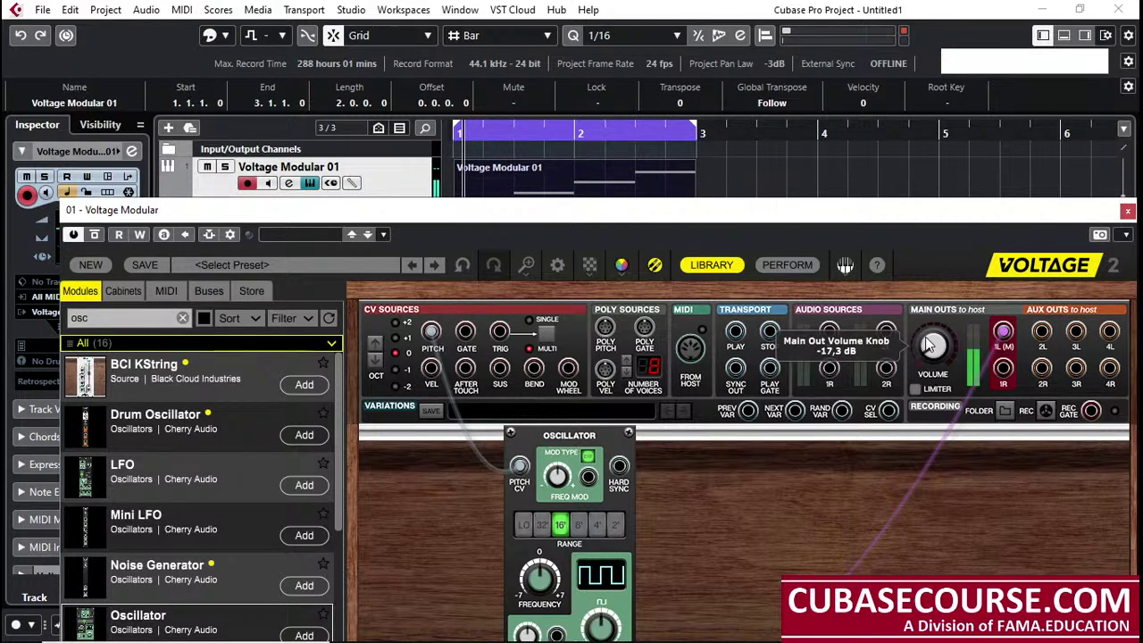
Move the Voltage Modular window up to reveal the whole Oscillator module, and turn the main out volume down
{"action": "left_click_drag", "start_coordinate": [596, 215], "coordinate": [582, 161]}
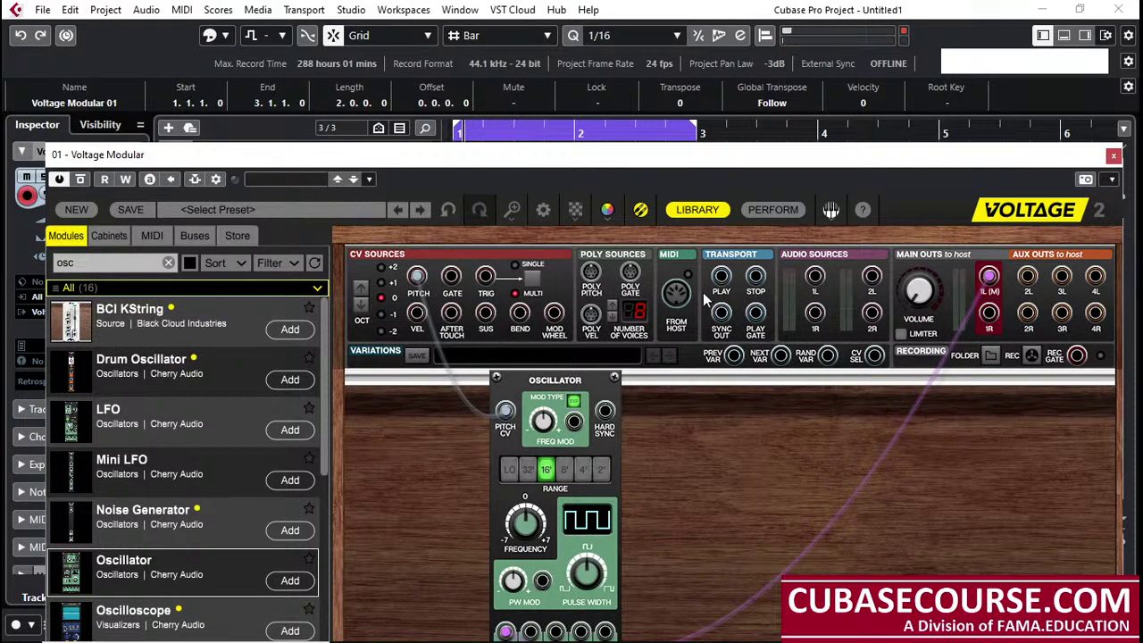
{"action": "left_click_drag", "start_coordinate": [676, 158], "coordinate": [647, 62]}
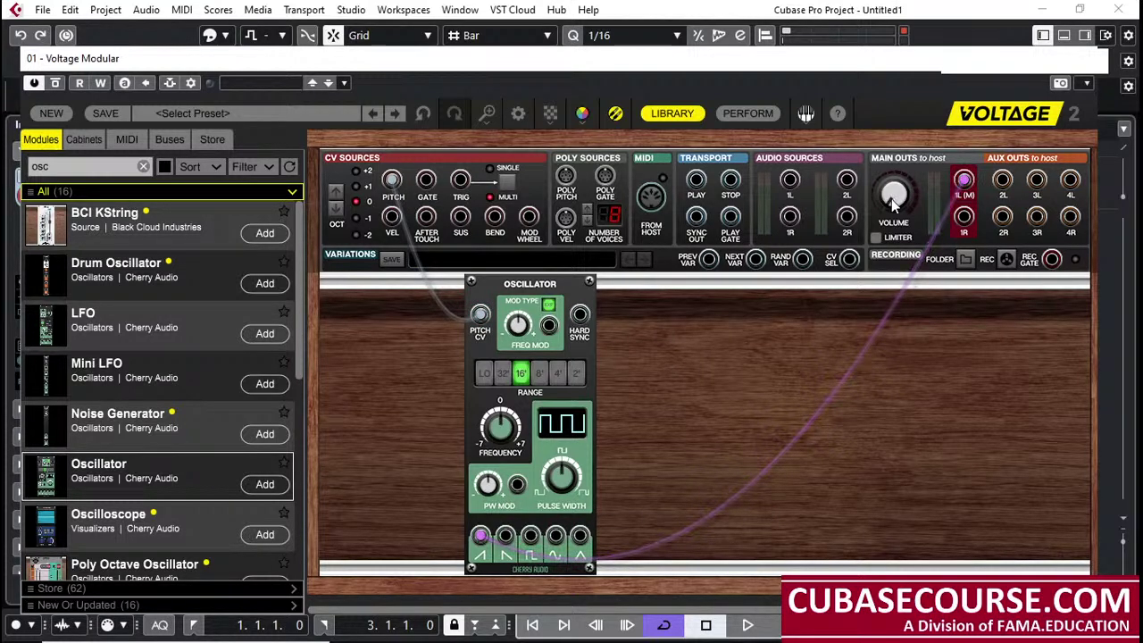
{"action": "left_click_drag", "start_coordinate": [893, 204], "coordinate": [899, 228]}
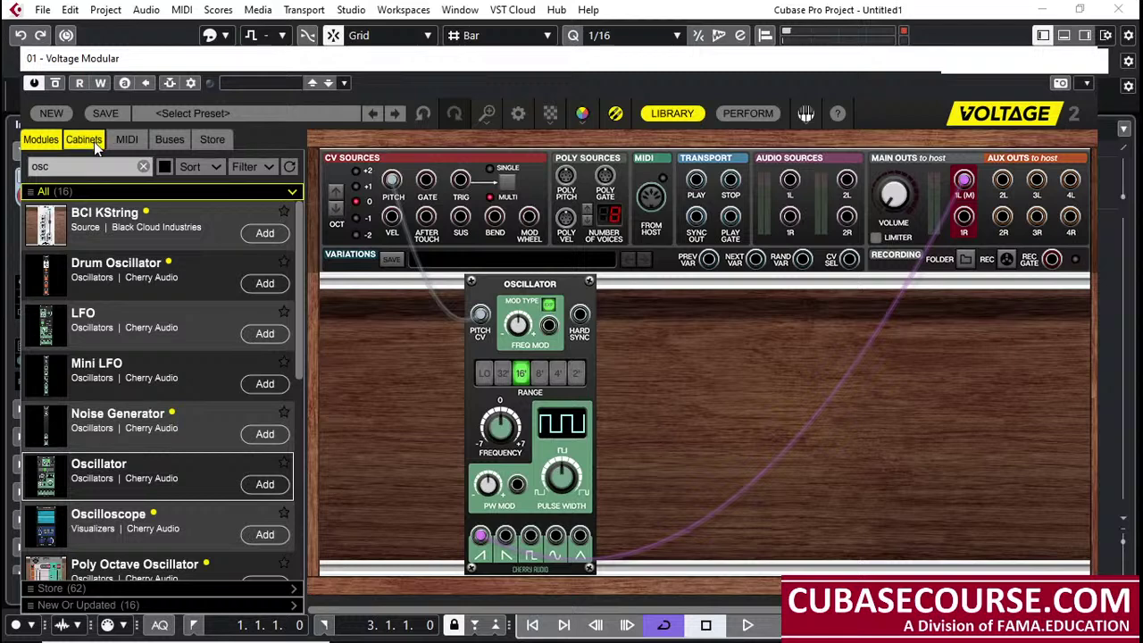
Search the modules for "amp" and place the Amplifier in the cabinet after the Oscillator, leaving a gap between them
{"action": "left_click_drag", "start_coordinate": [54, 166], "coordinate": [25, 171]}
{"action": "type", "text": "amp"}
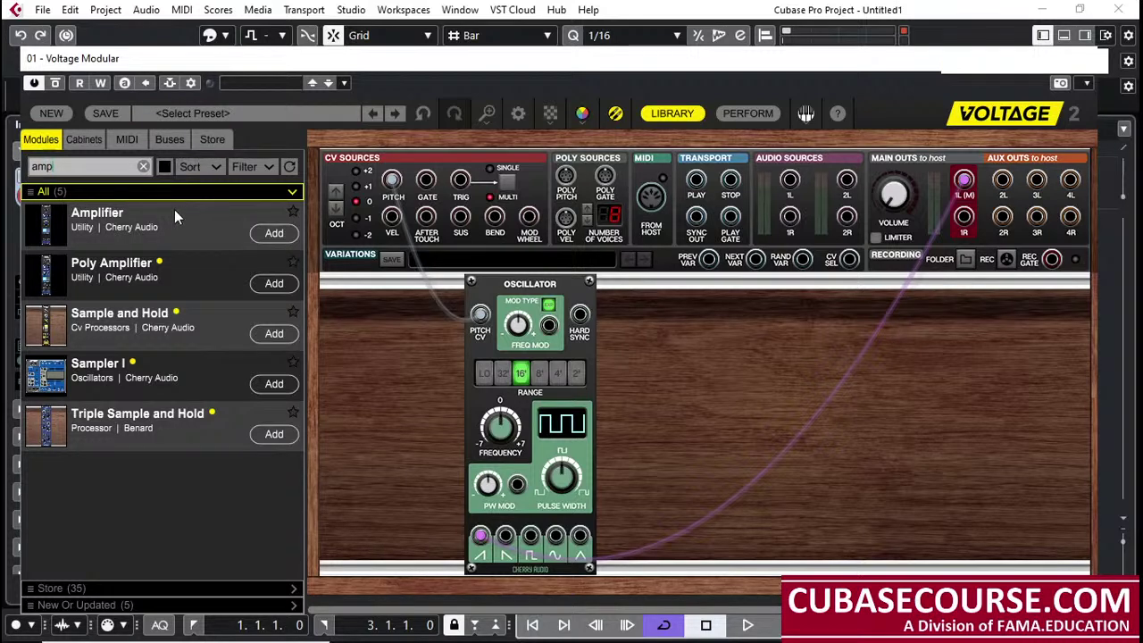
{"action": "left_click_drag", "start_coordinate": [178, 218], "coordinate": [748, 282]}
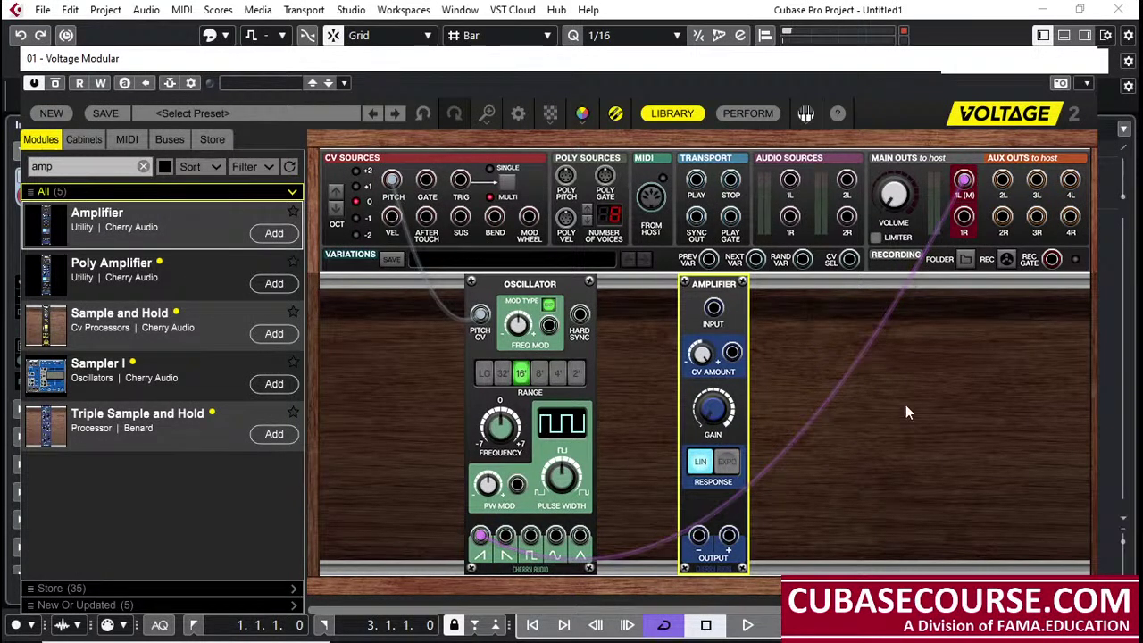
Reroute the Oscillator's first sawtooth output into the Amplifier input, and the Amplifier's negative output to main out 1L (M)
{"action": "left_click_drag", "start_coordinate": [963, 179], "coordinate": [655, 391]}
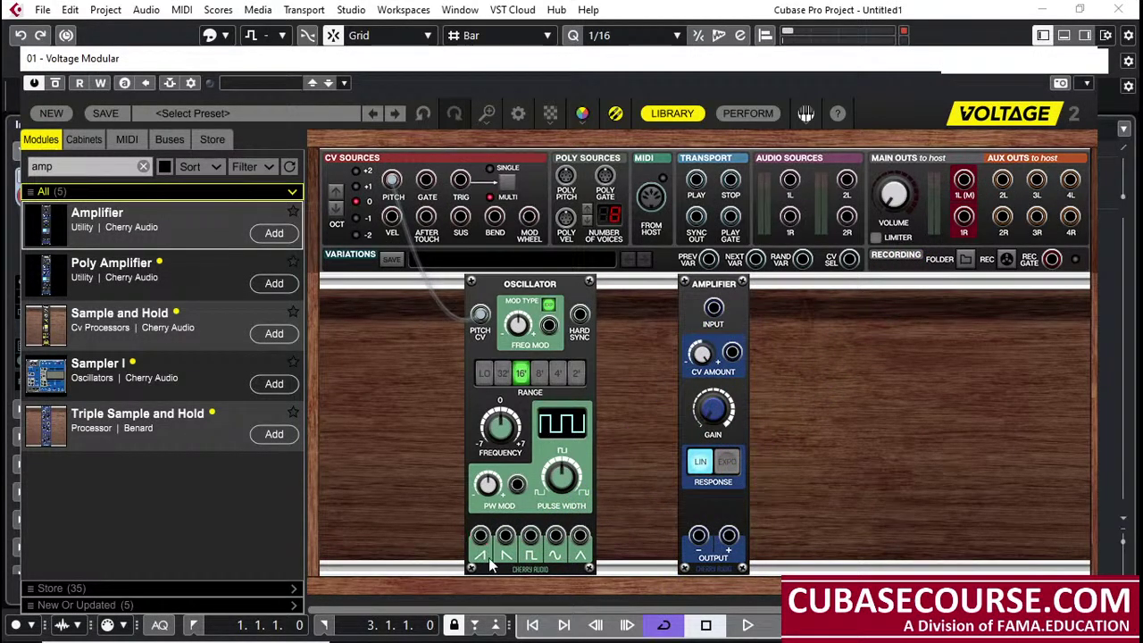
{"action": "left_click_drag", "start_coordinate": [481, 535], "coordinate": [714, 309]}
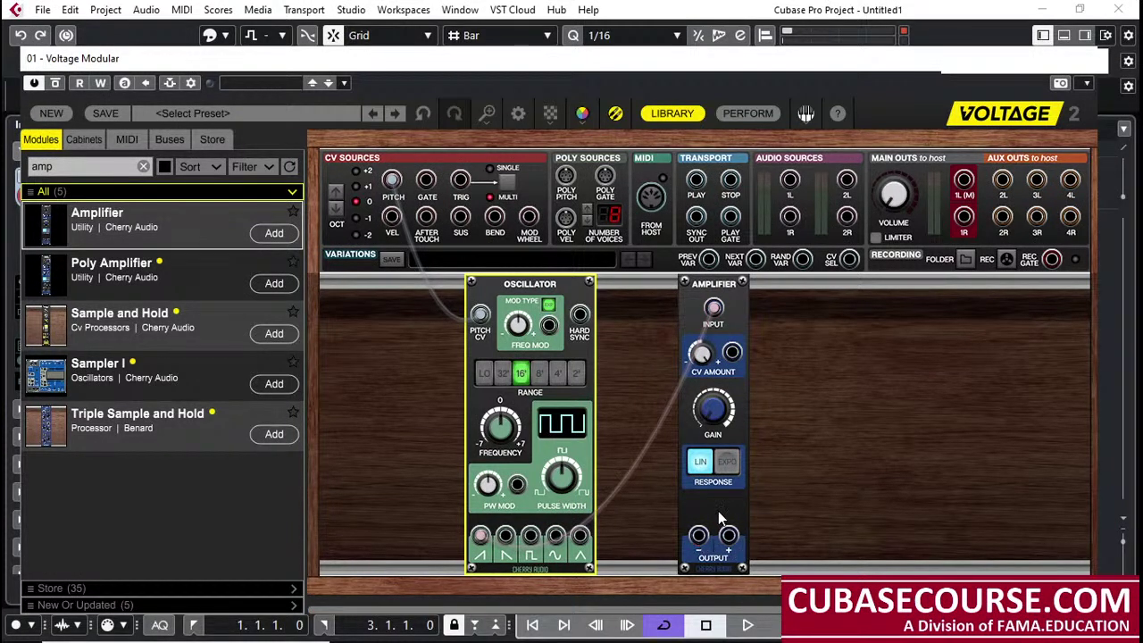
{"action": "left_click_drag", "start_coordinate": [700, 536], "coordinate": [967, 183]}
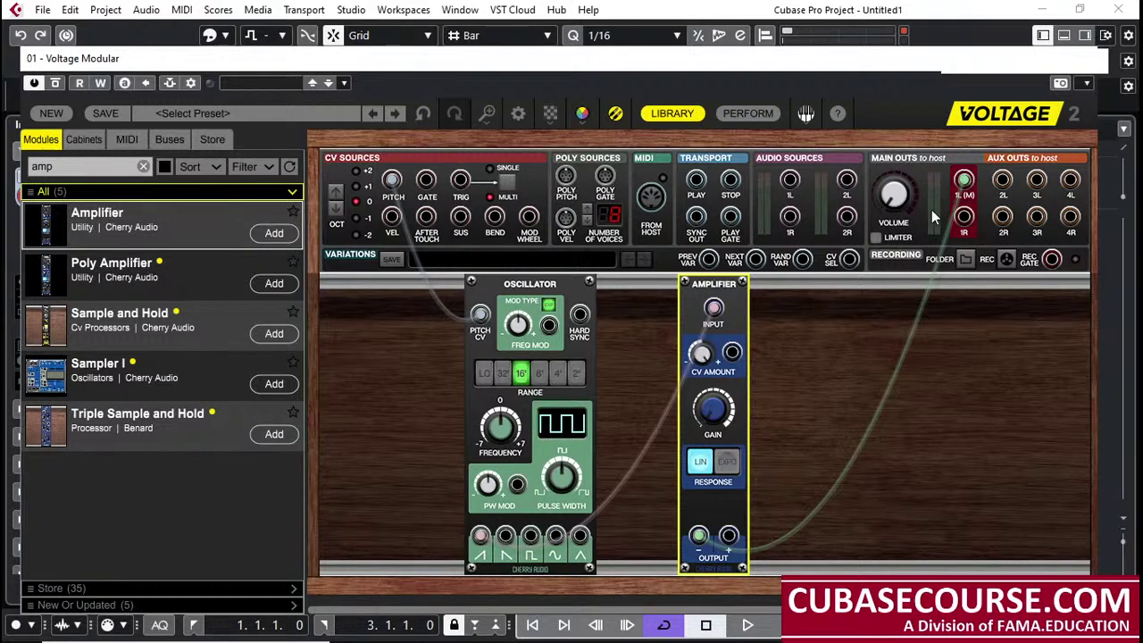
Test the Amplifier by raising its input gain to about 62%, lowering the CV amount, and reducing the gain again
{"action": "left_click", "coordinate": [712, 418]}
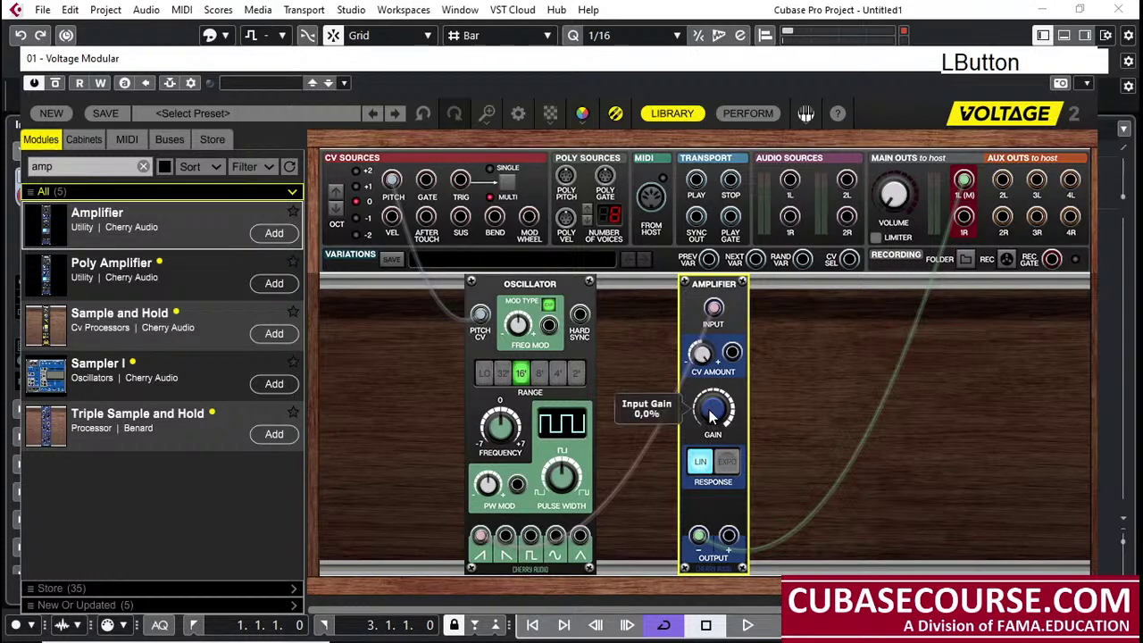
{"action": "left_click_drag", "start_coordinate": [705, 355], "coordinate": [722, 280]}
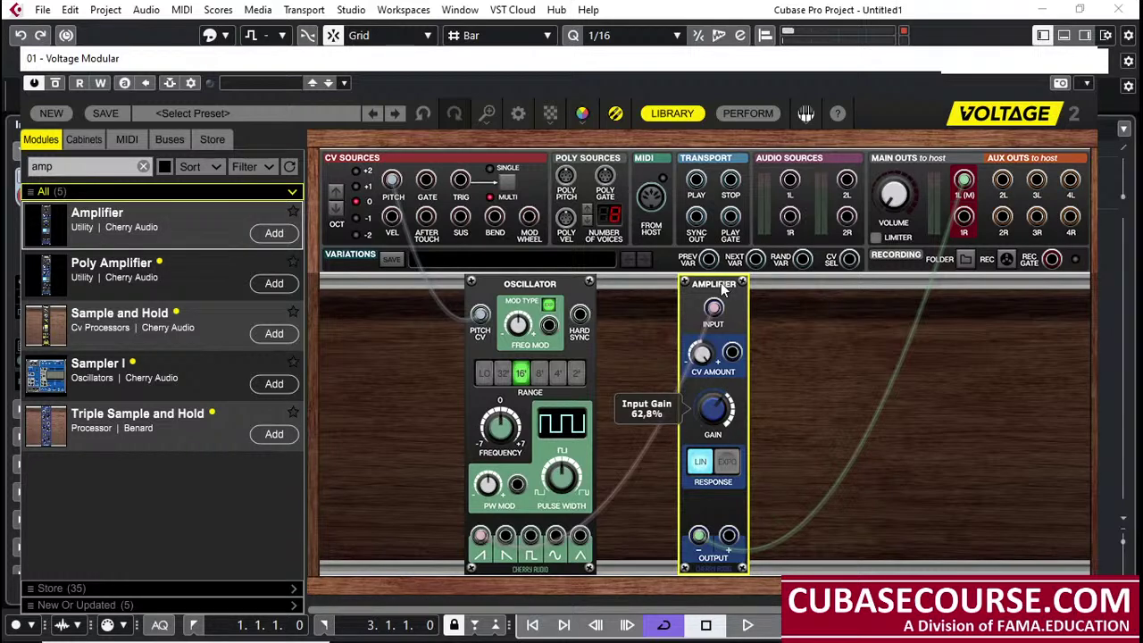
{"action": "left_click", "coordinate": [704, 368]}
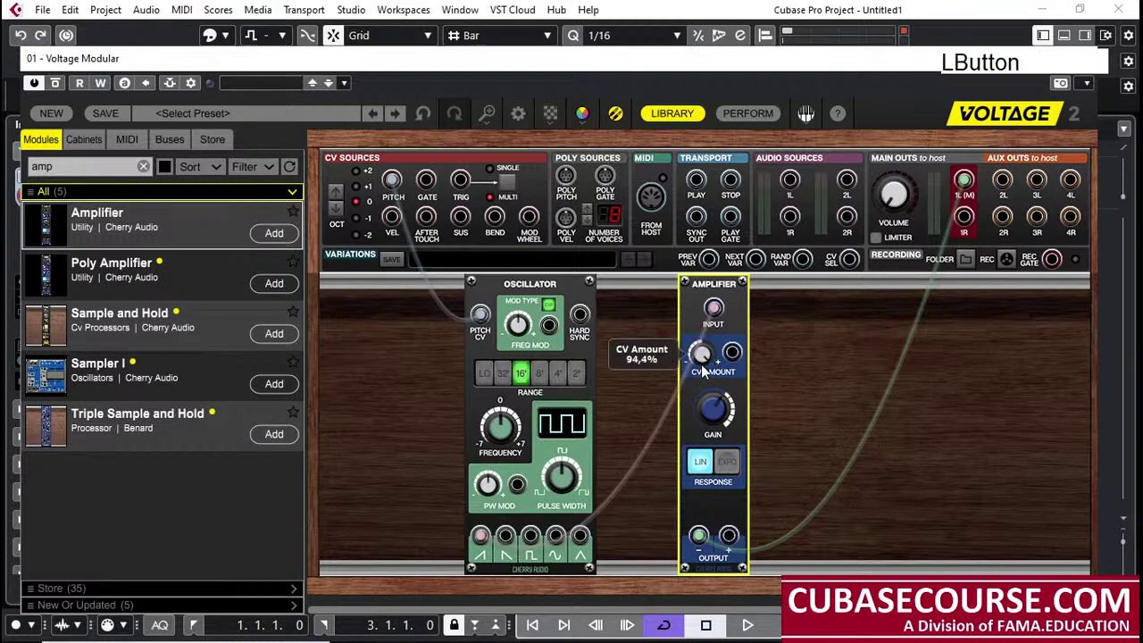
{"action": "left_click_drag", "start_coordinate": [703, 370], "coordinate": [700, 417]}
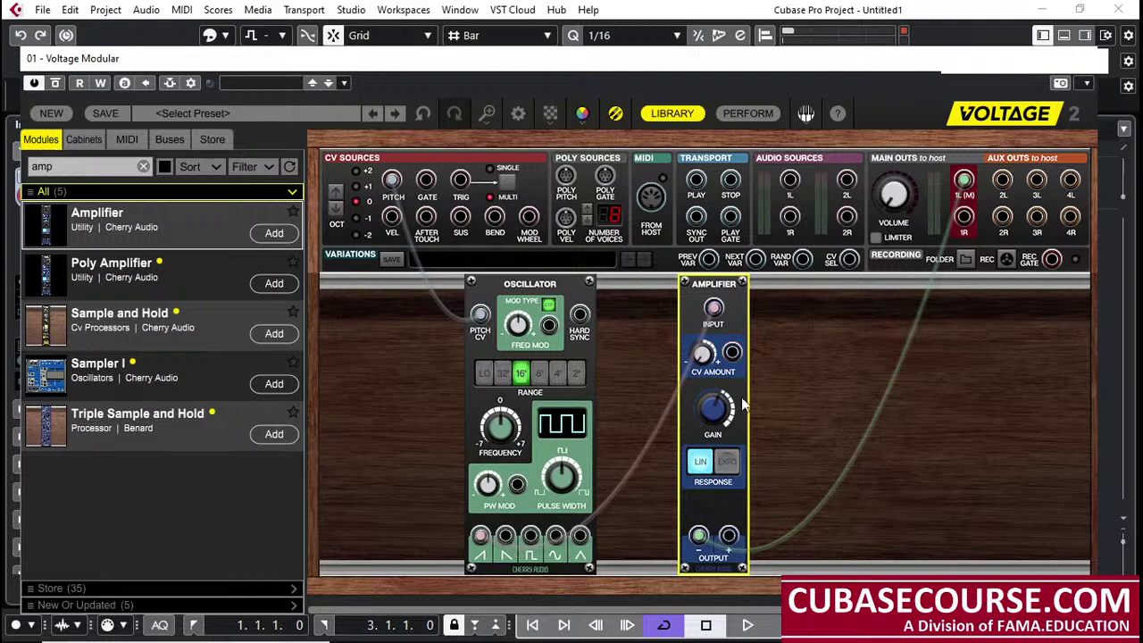
{"action": "left_click_drag", "start_coordinate": [712, 404], "coordinate": [713, 429]}
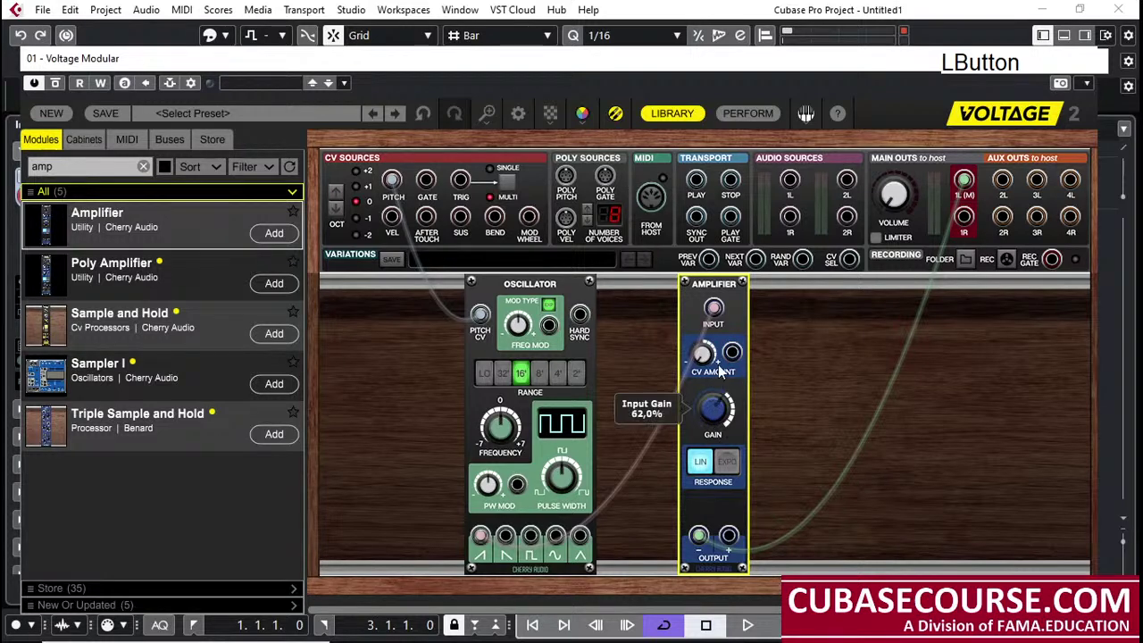
{"action": "left_click_drag", "start_coordinate": [721, 370], "coordinate": [712, 431]}
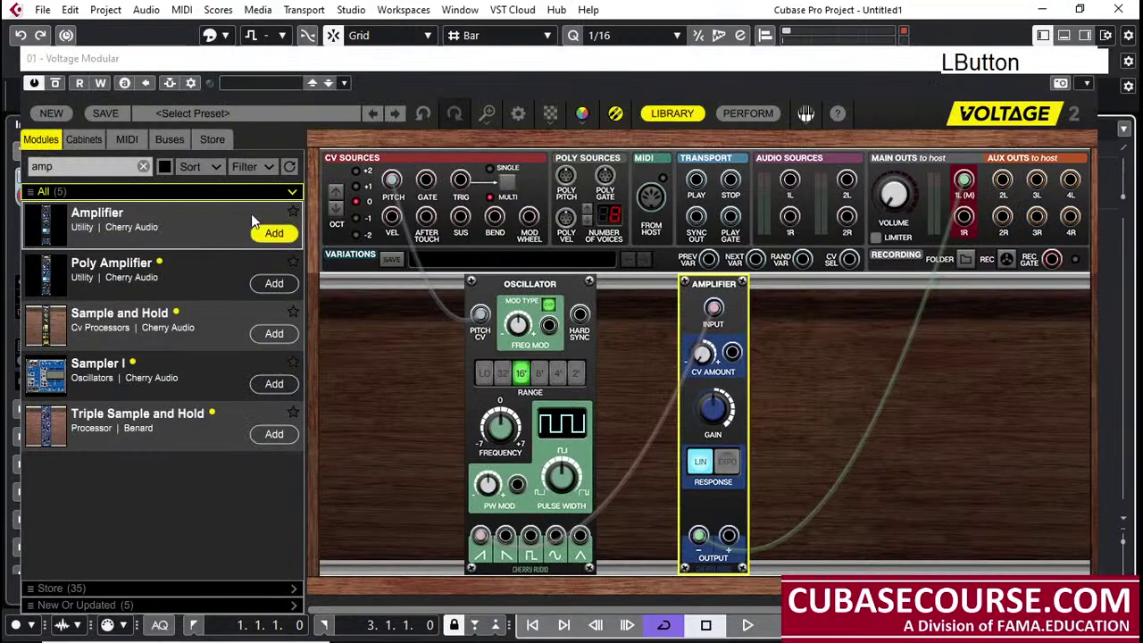
Search the module library for "val" and for "volt", clearing the search after each attempt
{"action": "left_click", "coordinate": [251, 213]}
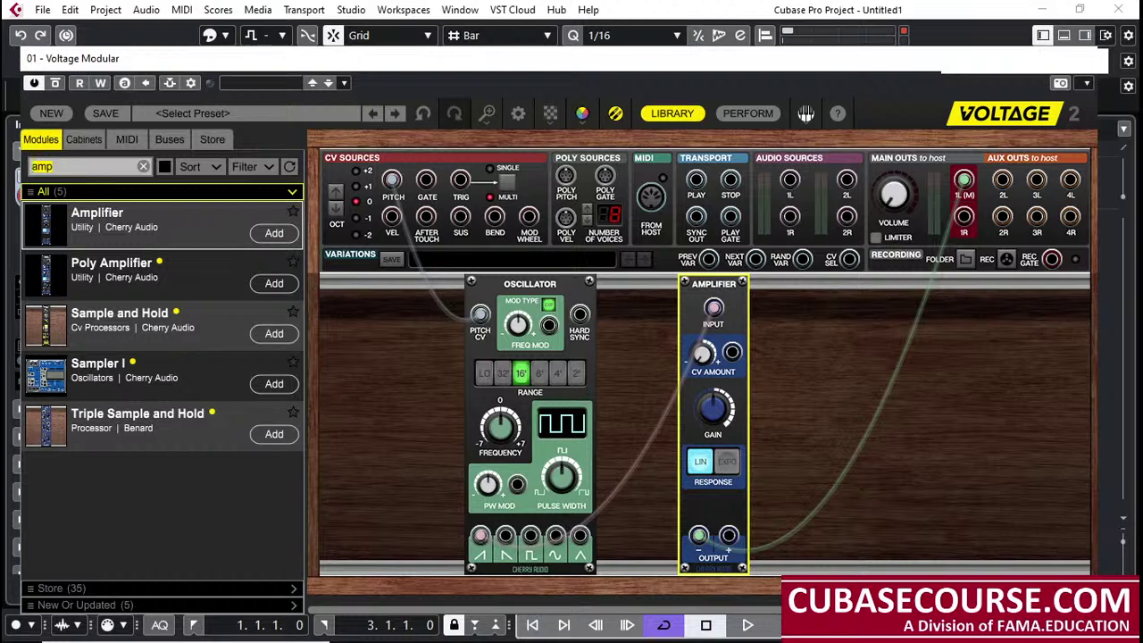
{"action": "type", "text": "val"}
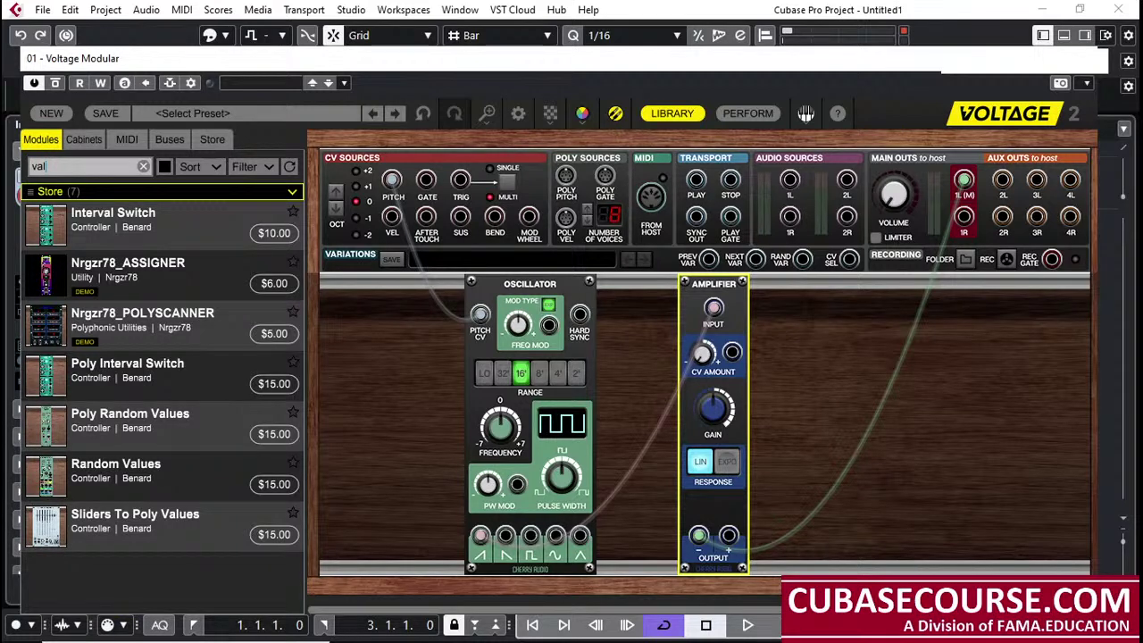
{"action": "key", "text": "BackSpace"}
{"action": "key", "text": "BackSpace"}
{"action": "key", "text": "BackSpace"}
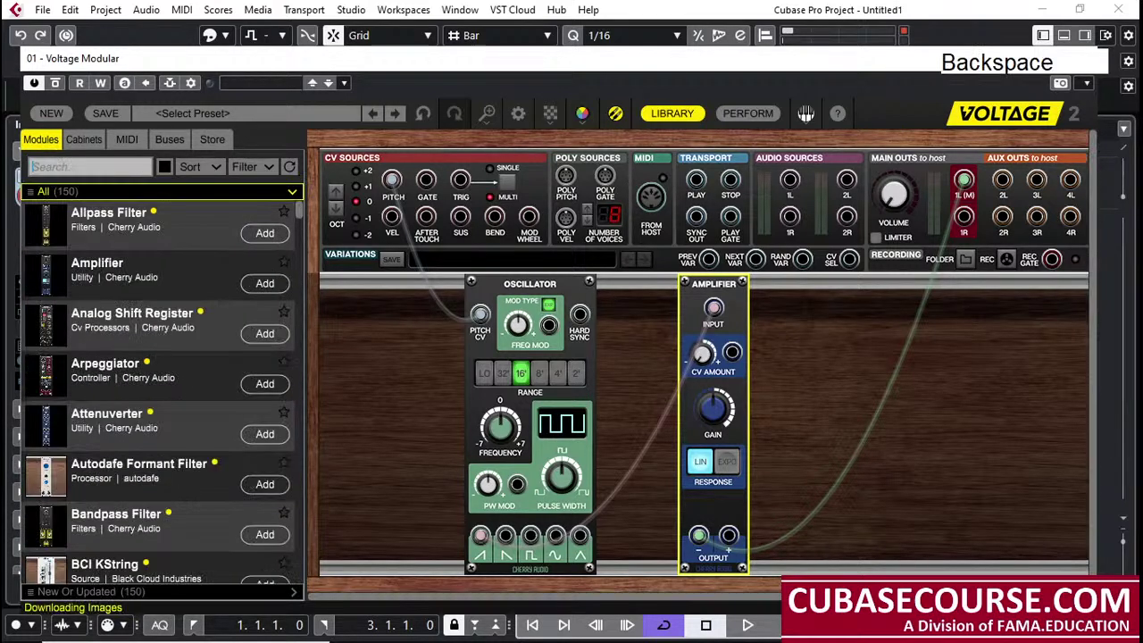
{"action": "type", "text": "volt"}
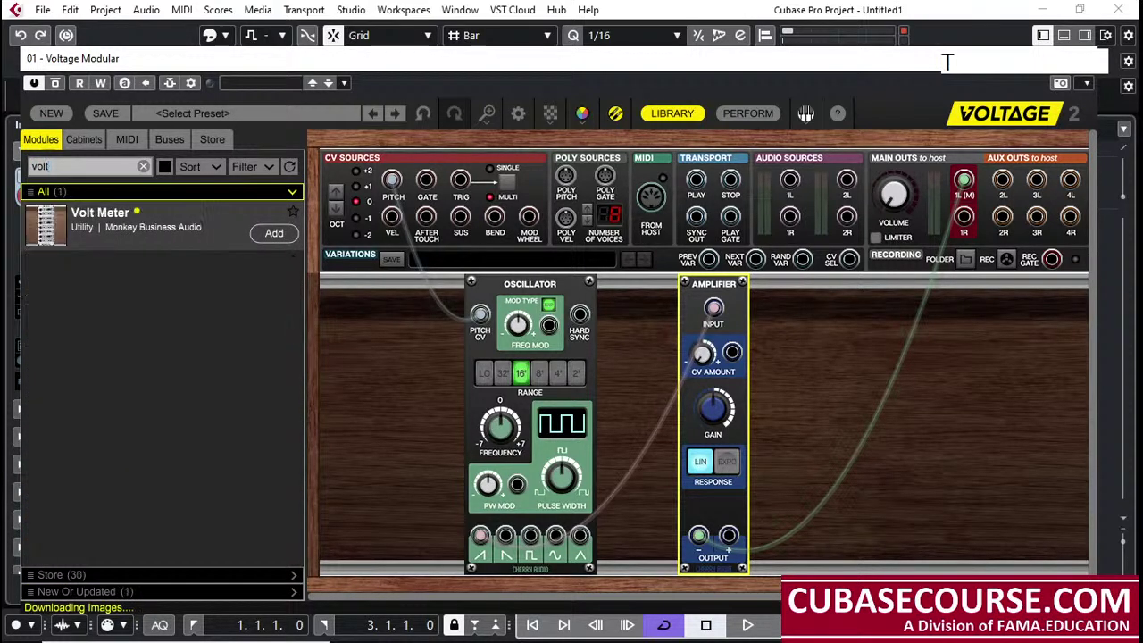
{"action": "key", "text": "BackSpace"}
{"action": "key", "text": "BackSpace"}
{"action": "key", "text": "BackSpace"}
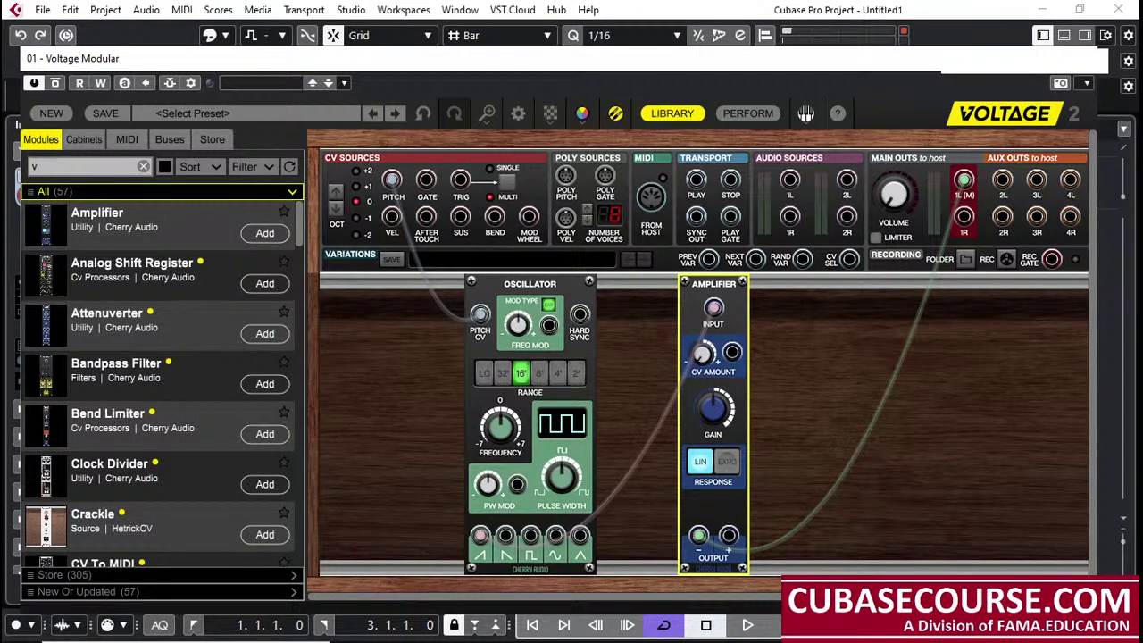
{"action": "key", "text": "BackSpace"}
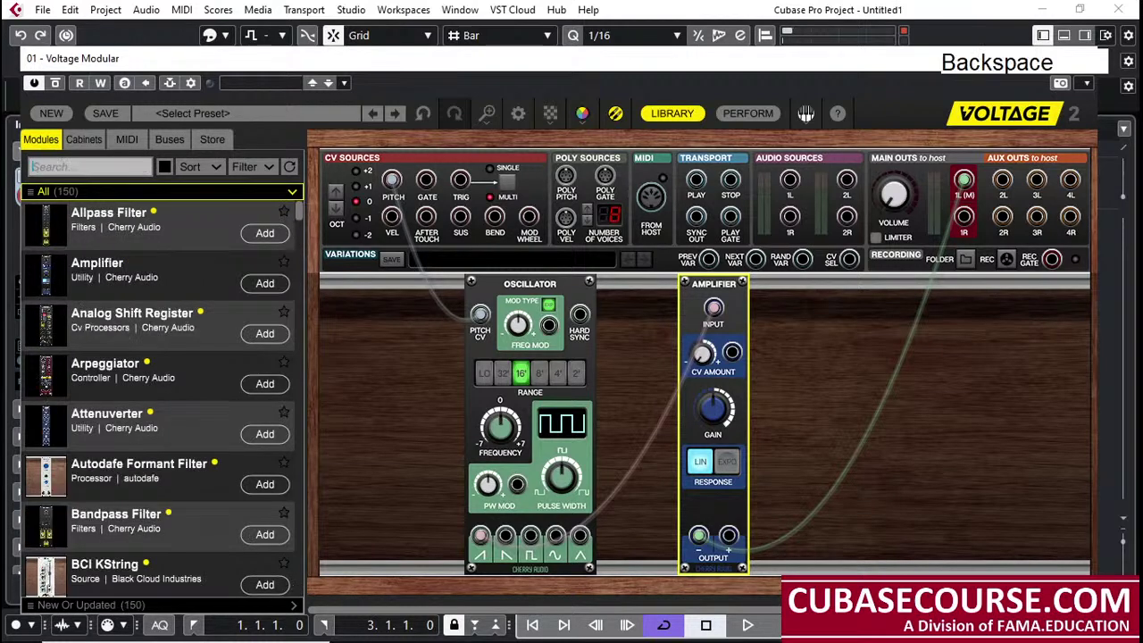
Search the modules for "consta", try adding Vult Knobs to the cabinet, and remove it again
{"action": "type", "text": "consta"}
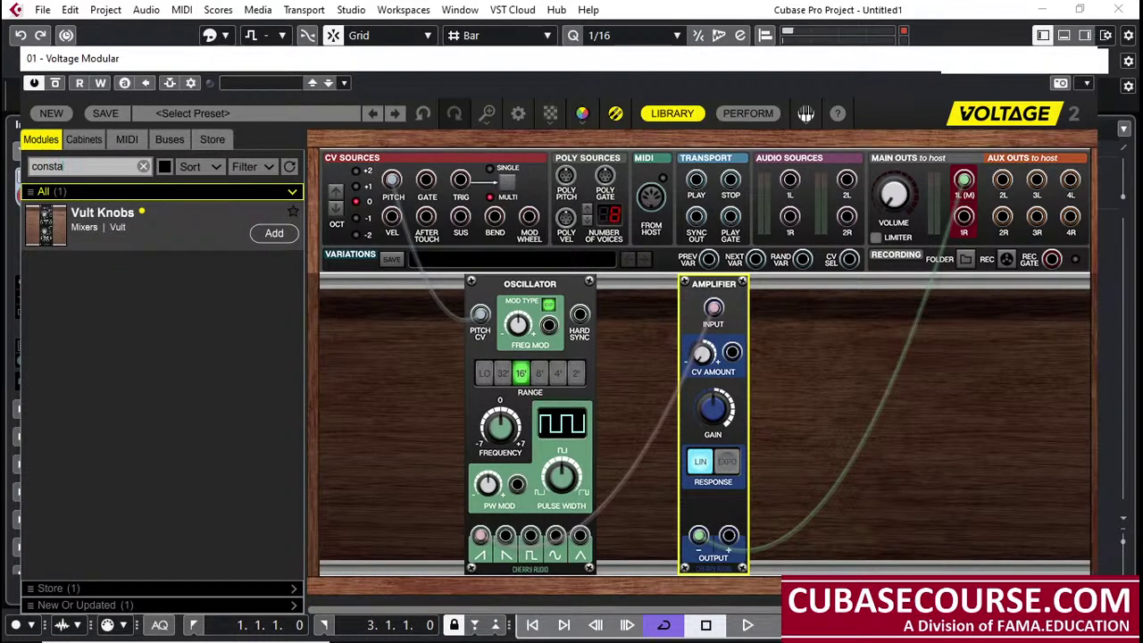
{"action": "left_click", "coordinate": [275, 234]}
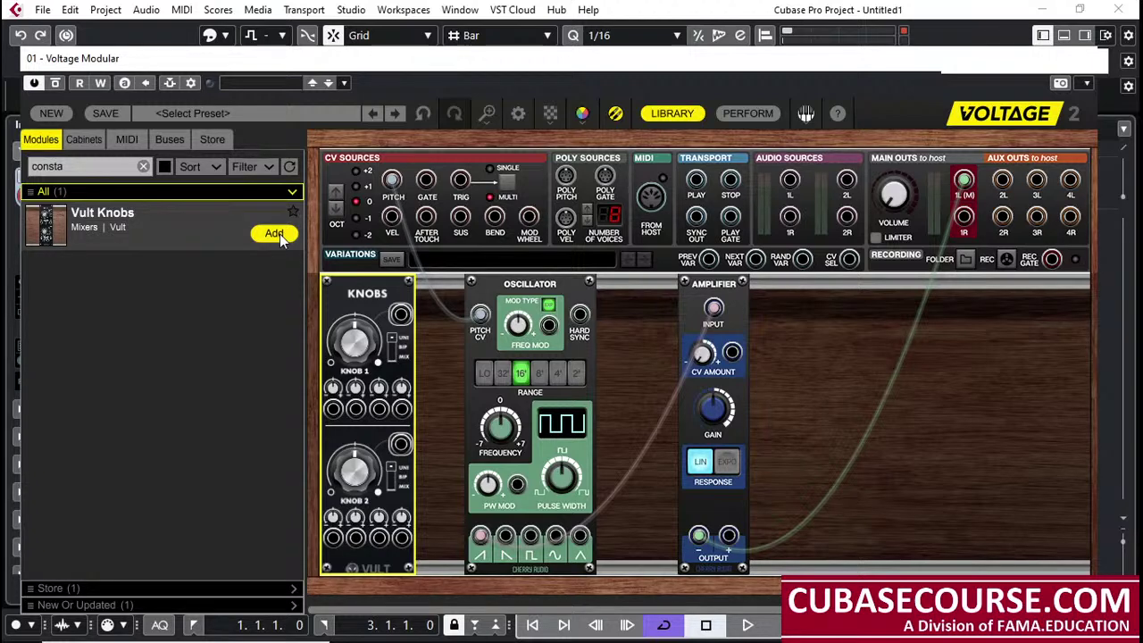
{"action": "right_click", "coordinate": [362, 291]}
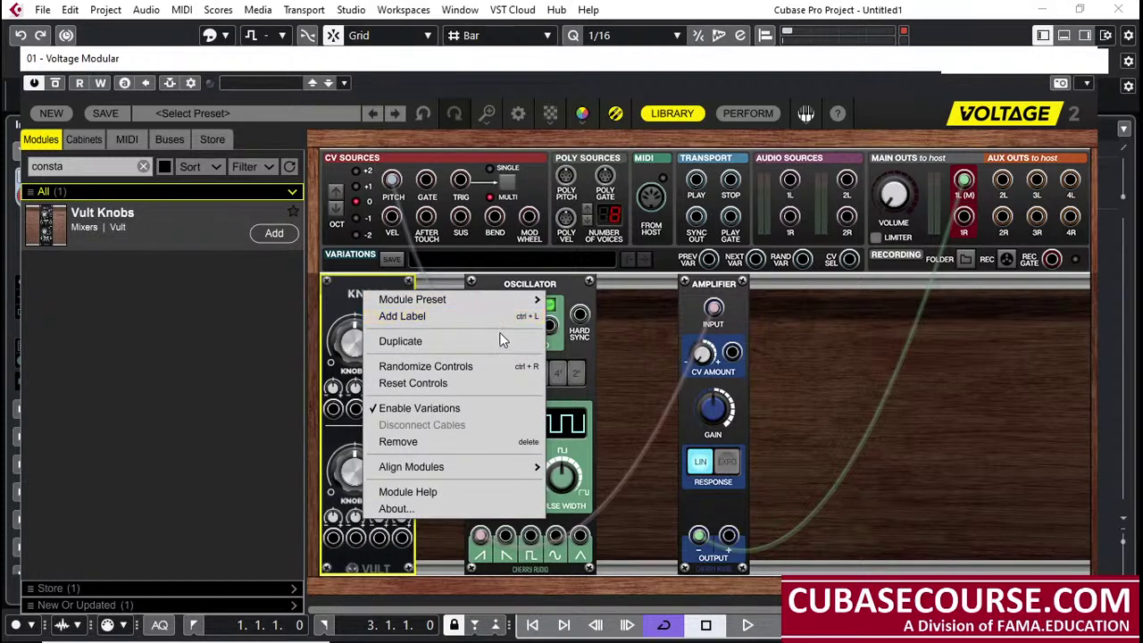
{"action": "left_click", "coordinate": [462, 441]}
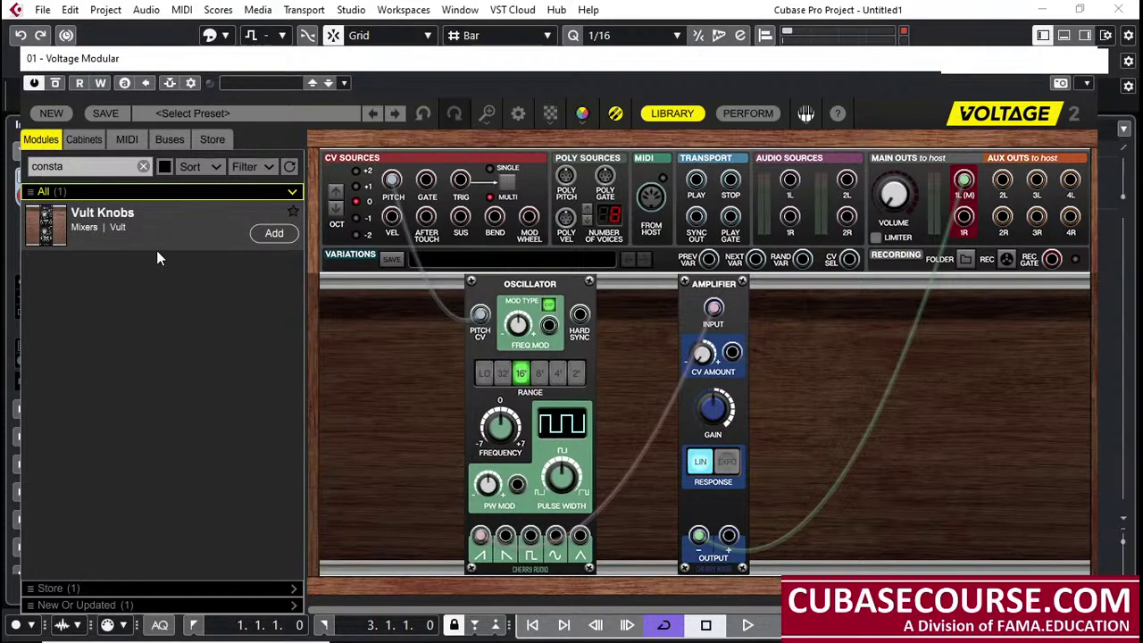
Clear the module search and look through the full module list down to the Vult modules and back to the start
{"action": "left_click", "coordinate": [89, 166]}
{"action": "double_click", "coordinate": [89, 166]}
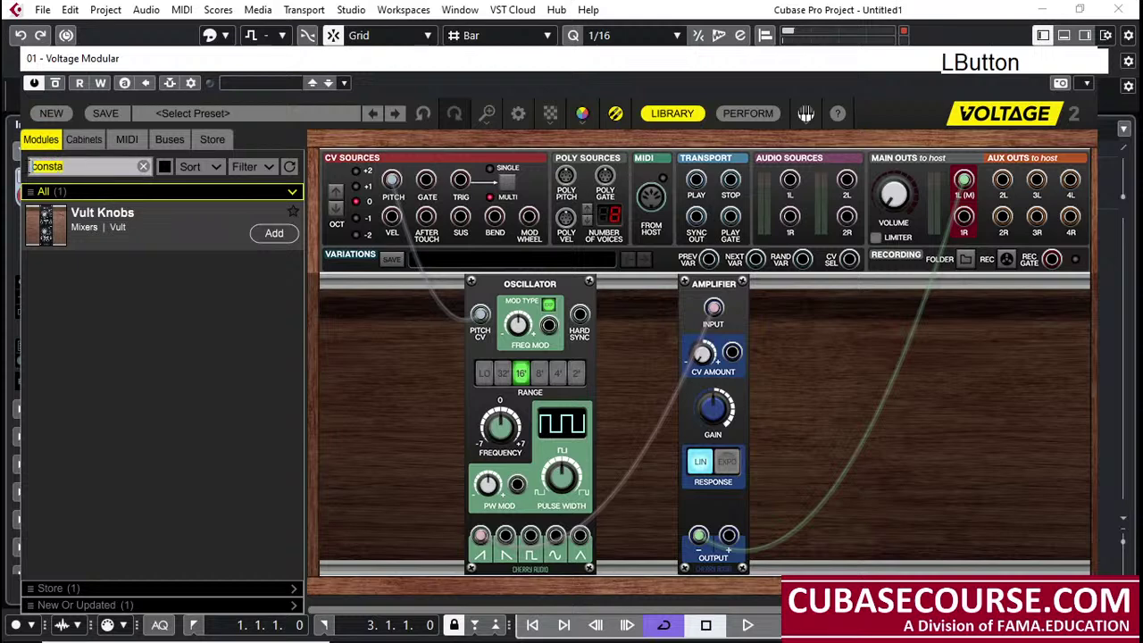
{"action": "key", "text": "Delete"}
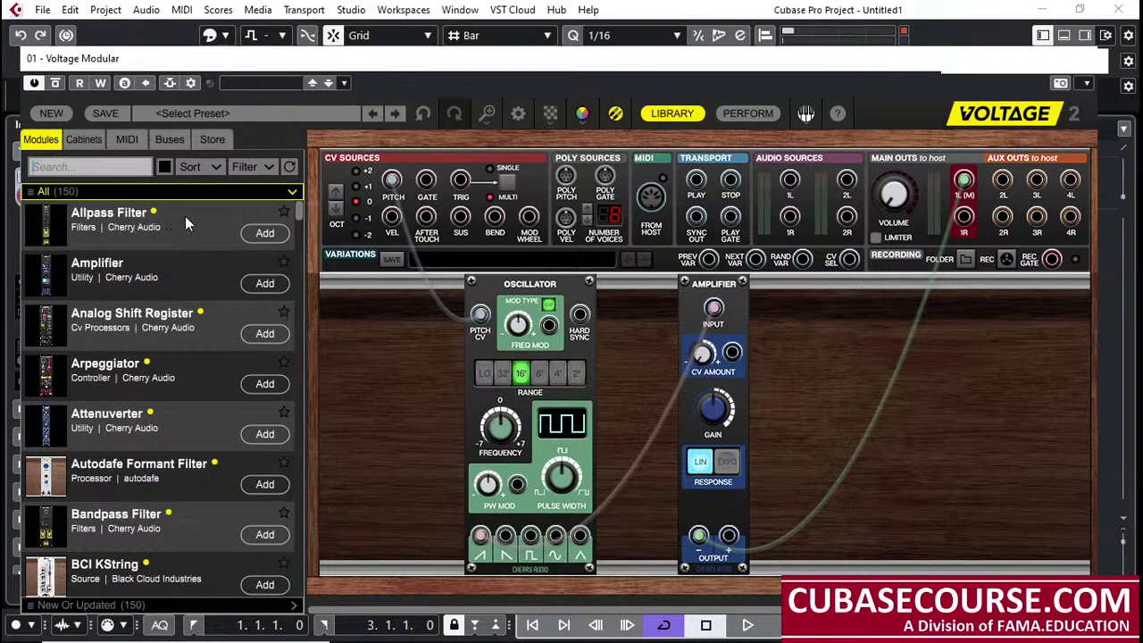
{"action": "scroll", "coordinate": [207, 222], "scroll_direction": "down", "scroll_amount": 5}
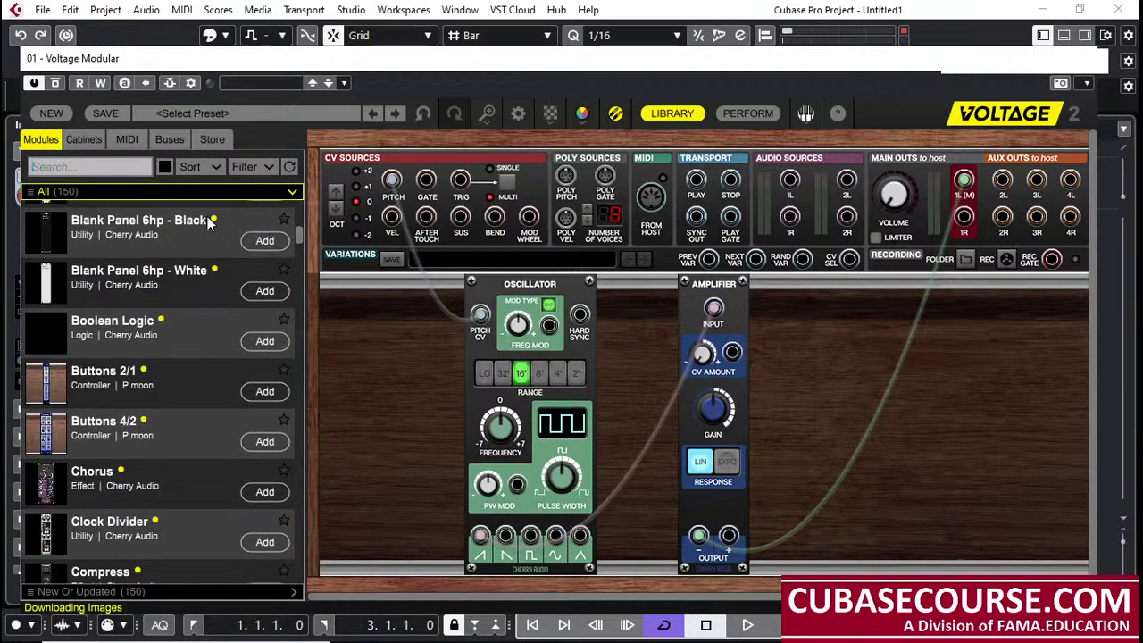
{"action": "scroll", "coordinate": [208, 221], "scroll_direction": "down", "scroll_amount": 6}
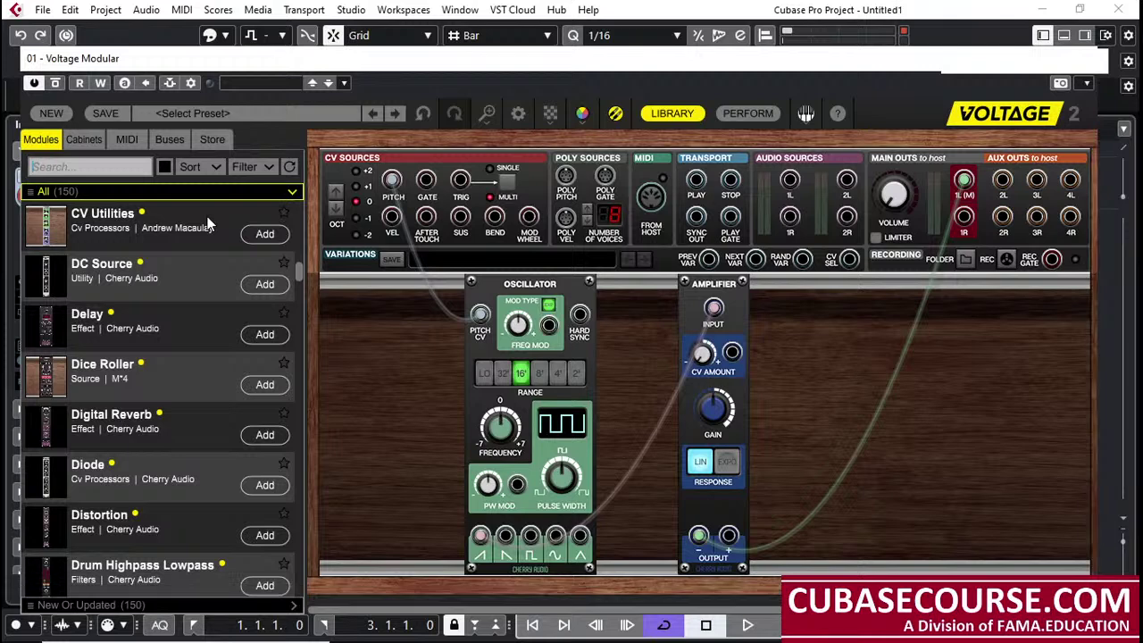
{"action": "scroll", "coordinate": [207, 222], "scroll_direction": "down", "scroll_amount": 8}
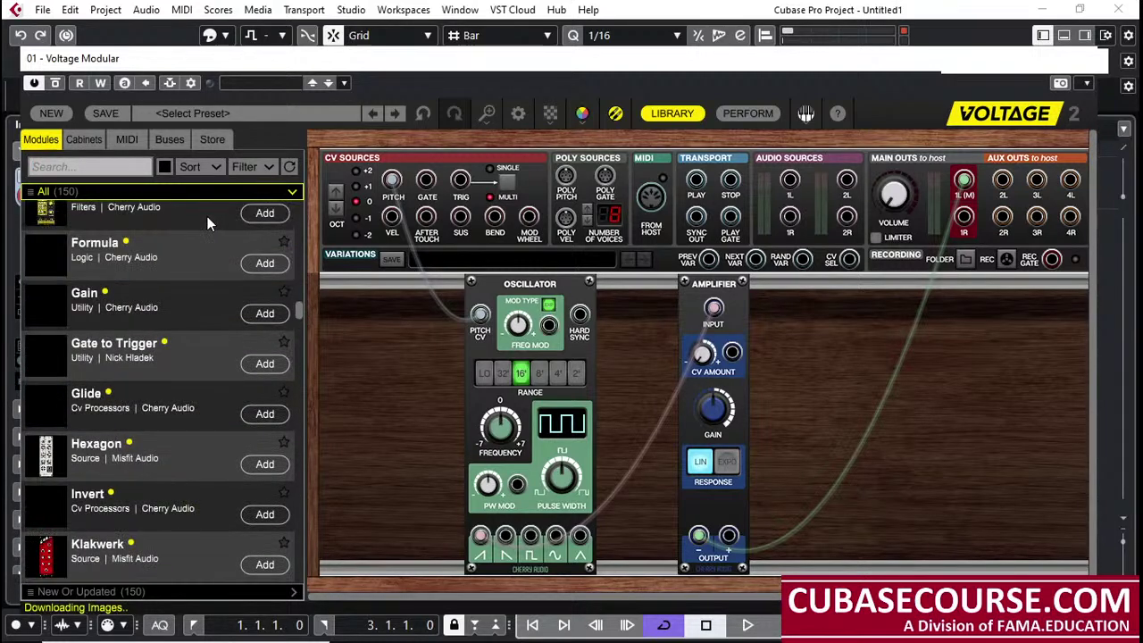
{"action": "scroll", "coordinate": [207, 223], "scroll_direction": "down", "scroll_amount": 5}
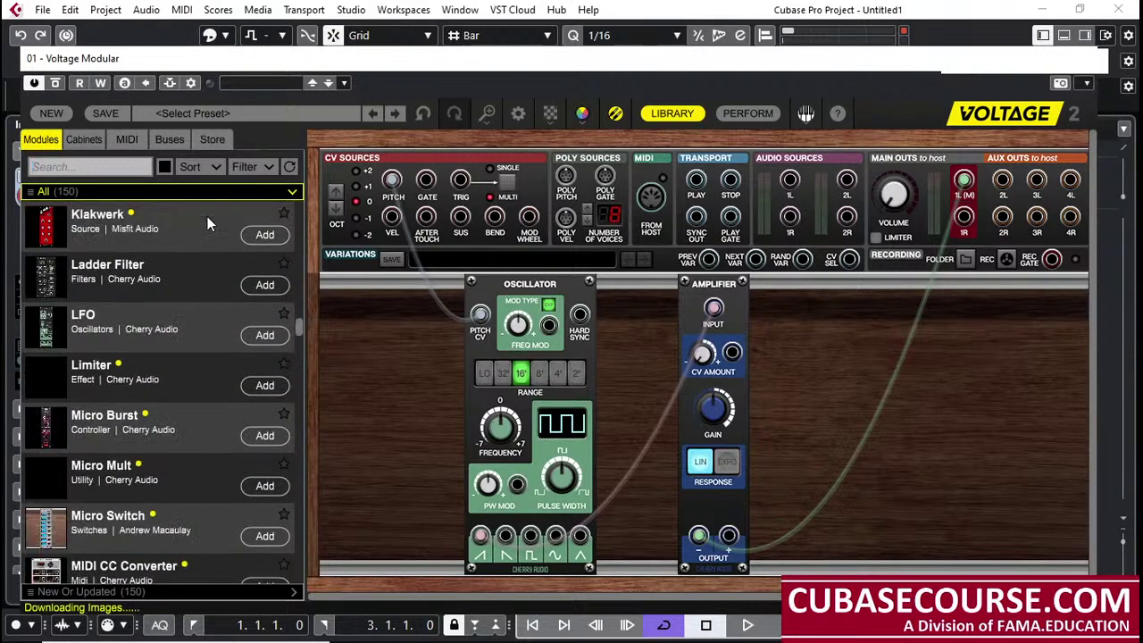
{"action": "scroll", "coordinate": [207, 216], "scroll_direction": "down", "scroll_amount": 8}
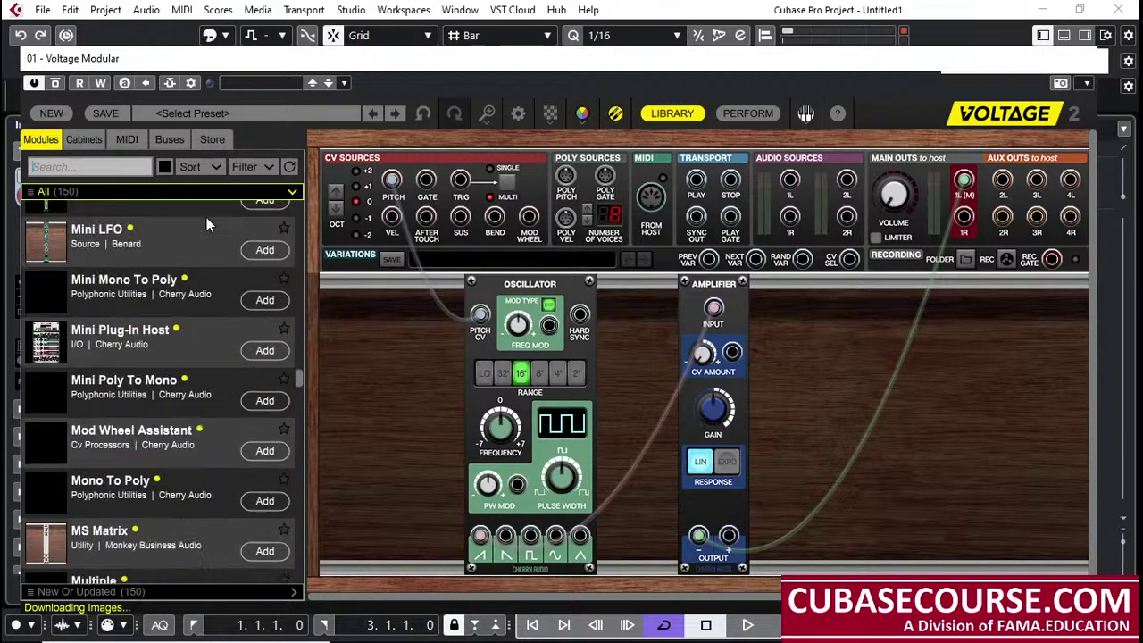
{"action": "scroll", "coordinate": [207, 221], "scroll_direction": "down", "scroll_amount": 9}
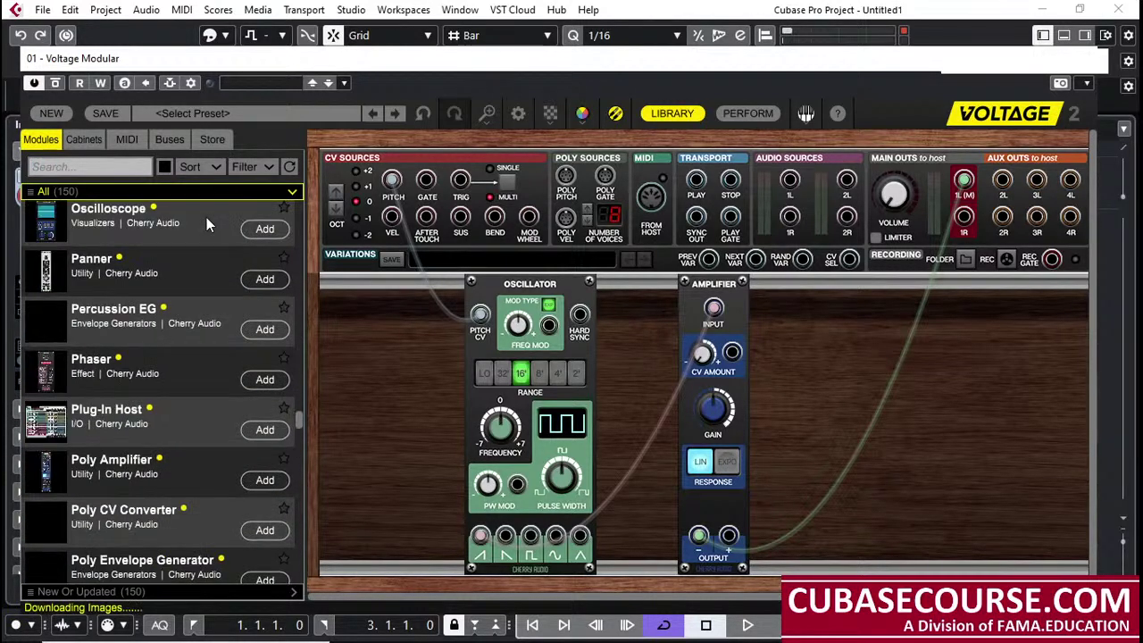
{"action": "scroll", "coordinate": [206, 223], "scroll_direction": "down", "scroll_amount": 7}
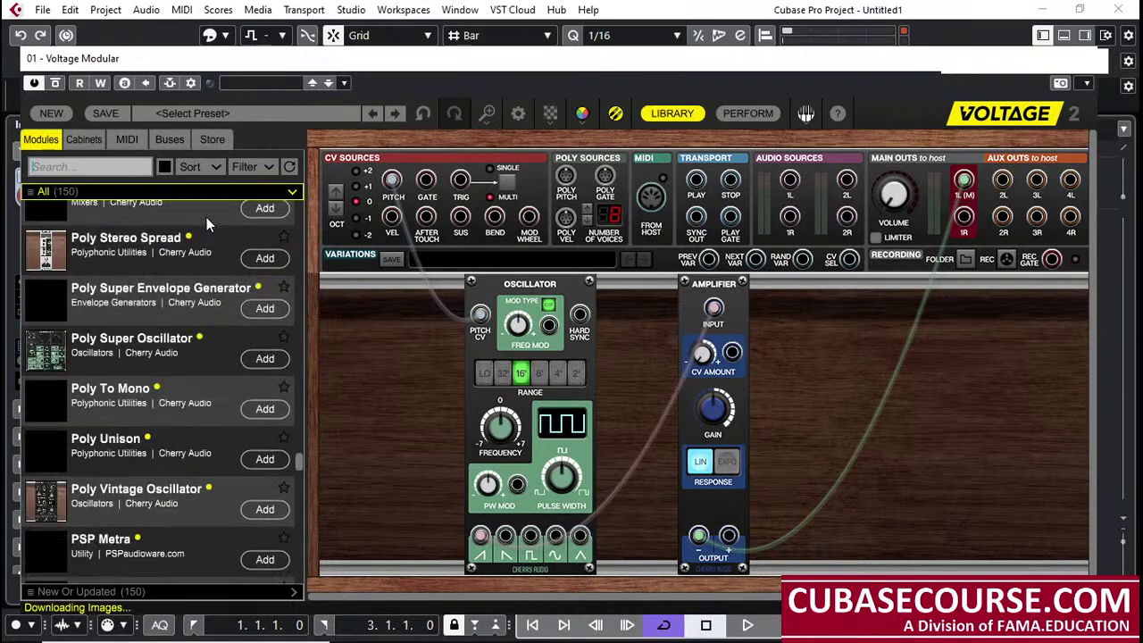
{"action": "scroll", "coordinate": [206, 223], "scroll_direction": "down", "scroll_amount": 8}
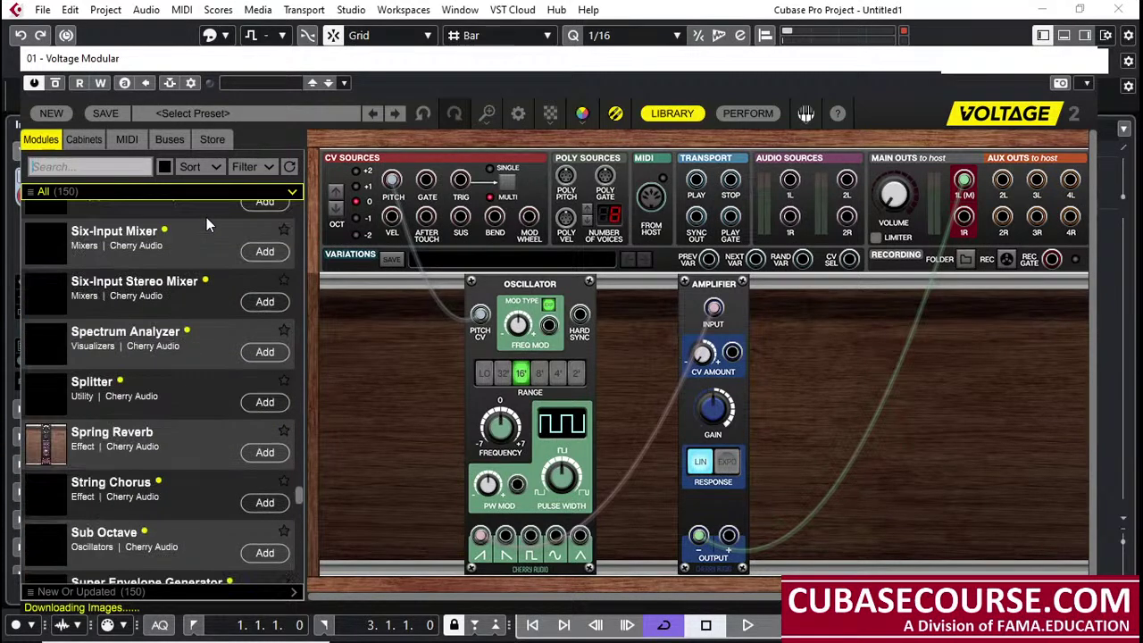
{"action": "scroll", "coordinate": [207, 223], "scroll_direction": "down", "scroll_amount": 8}
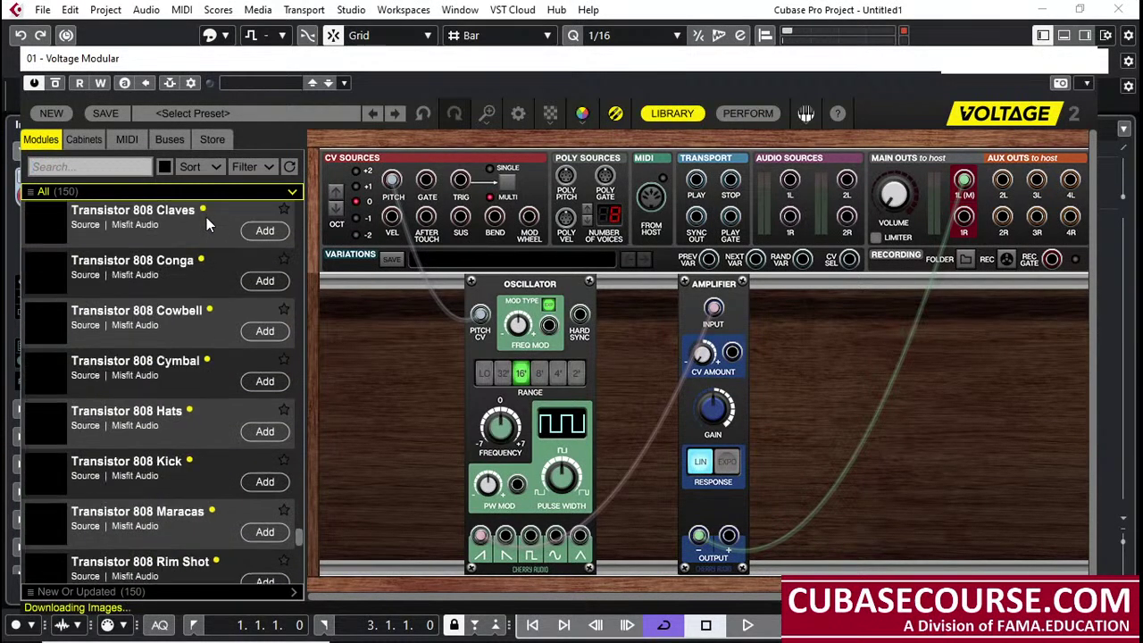
{"action": "scroll", "coordinate": [207, 223], "scroll_direction": "down", "scroll_amount": 5}
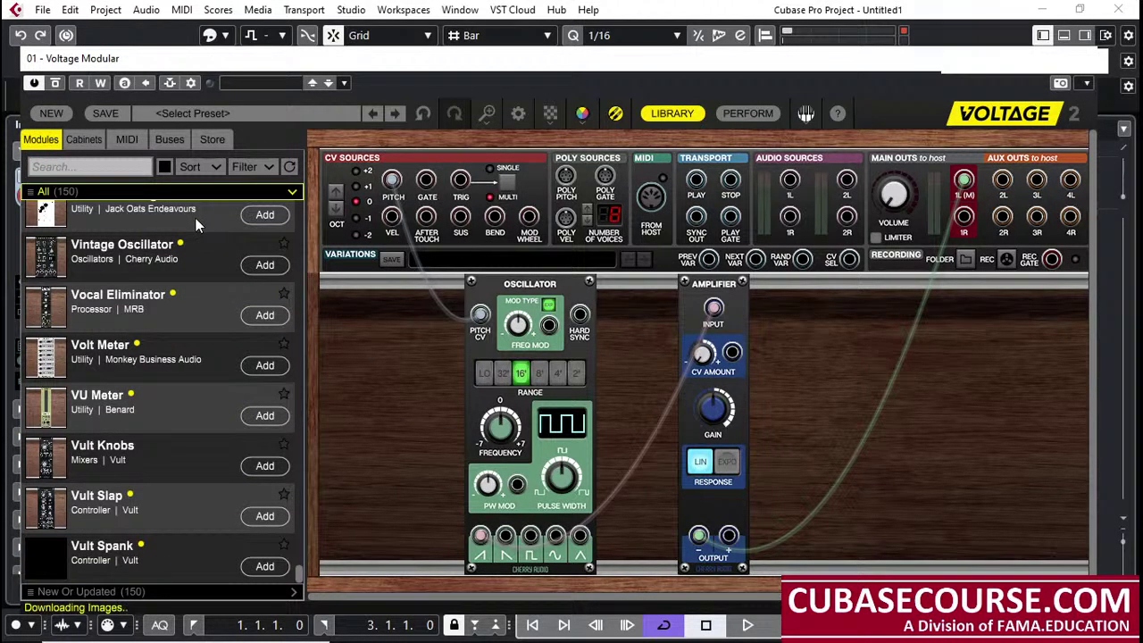
{"action": "scroll", "coordinate": [206, 268], "scroll_direction": "up", "scroll_amount": 2}
{"action": "scroll", "coordinate": [212, 330], "scroll_direction": "up", "scroll_amount": 20}
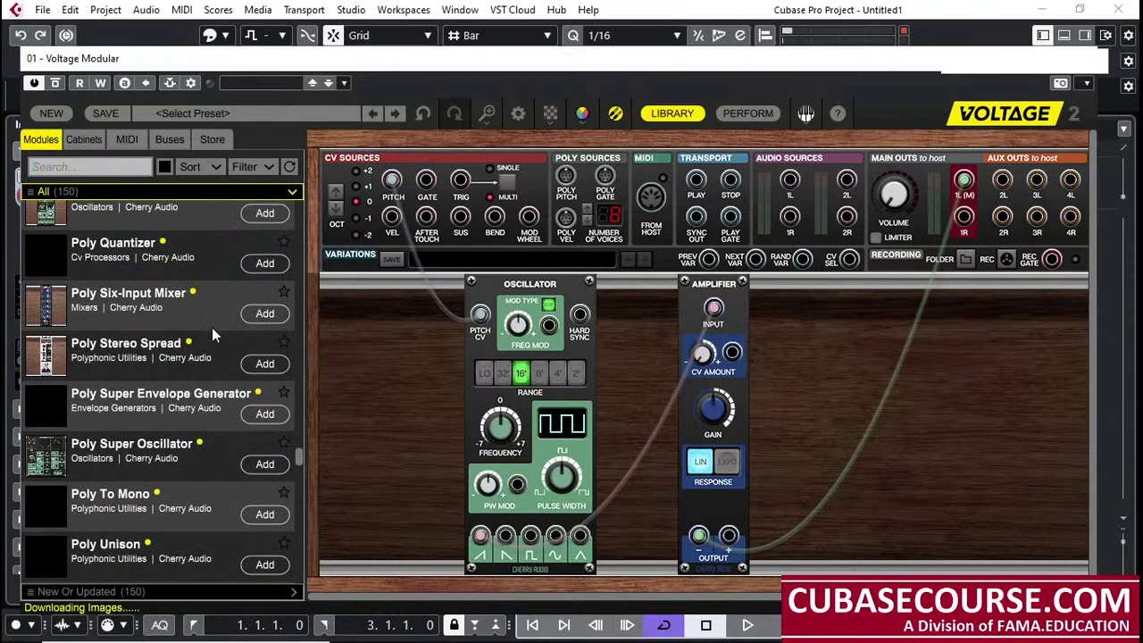
{"action": "scroll", "coordinate": [211, 327], "scroll_direction": "up", "scroll_amount": 7}
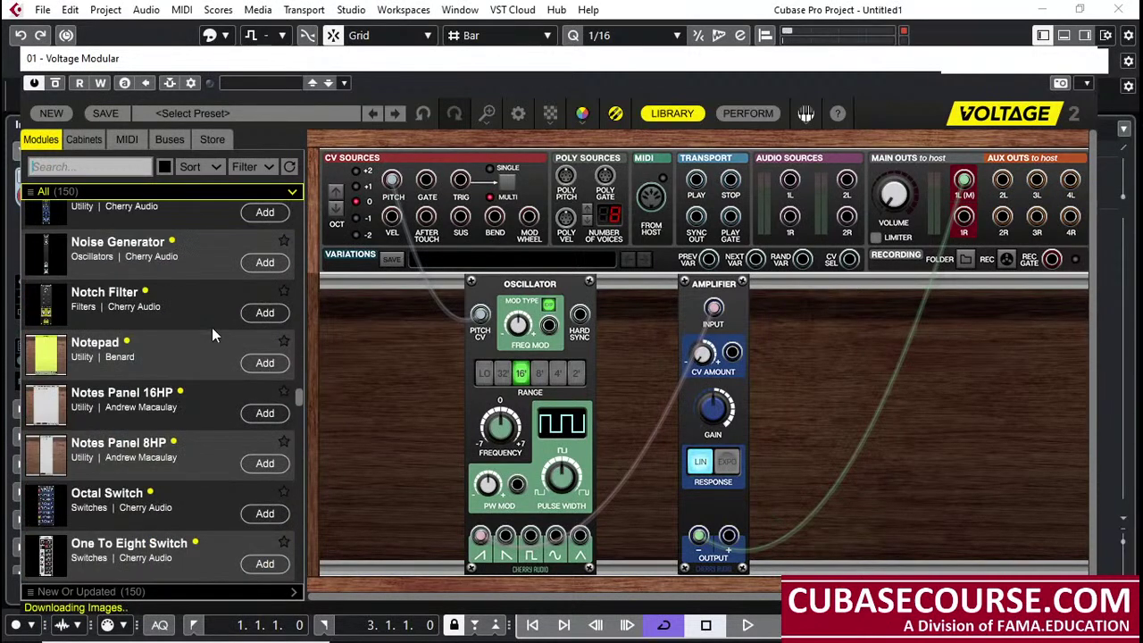
{"action": "scroll", "coordinate": [212, 326], "scroll_direction": "up", "scroll_amount": 20}
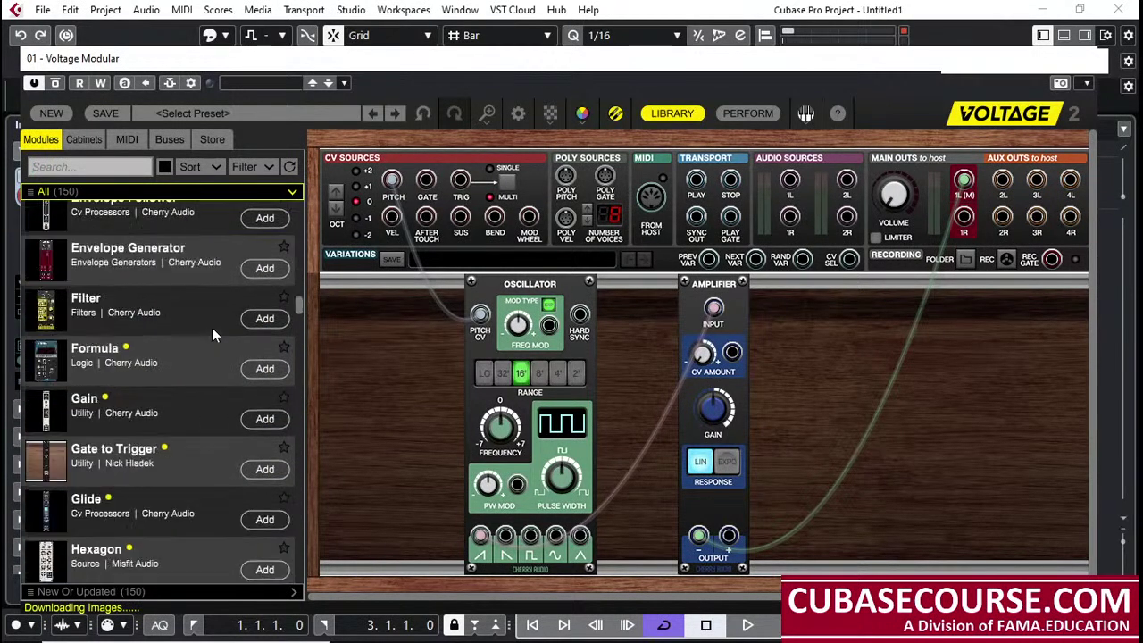
{"action": "scroll", "coordinate": [211, 327], "scroll_direction": "up", "scroll_amount": 10}
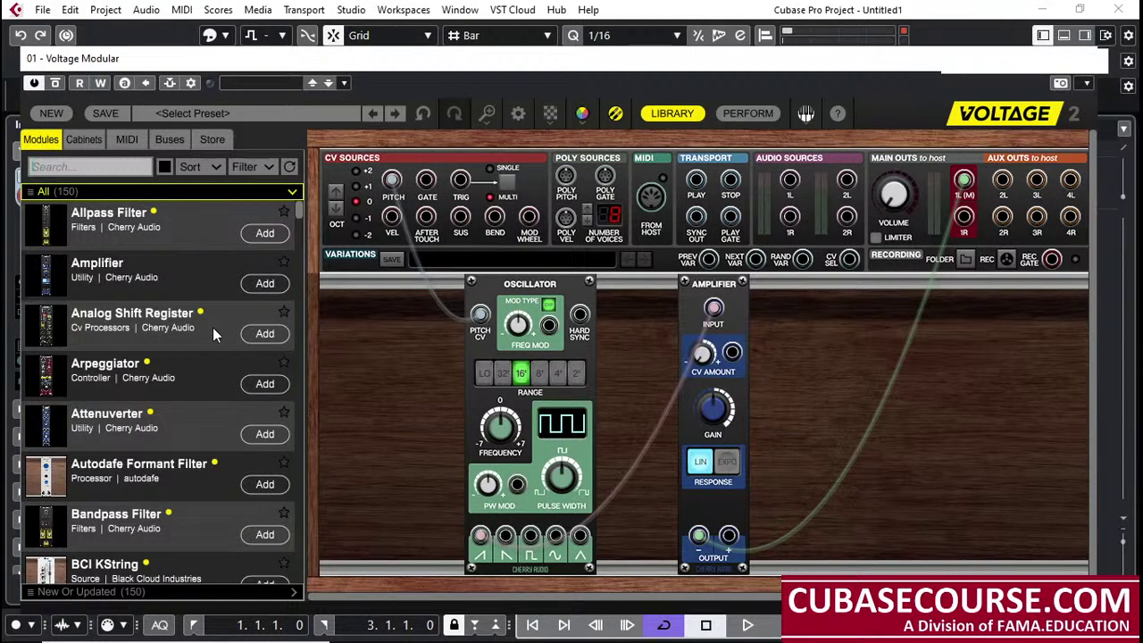
Look through the module list from Allpass Filter through the Klakwerk entry for a module that supplies control voltage
{"action": "scroll", "coordinate": [213, 326], "scroll_direction": "down", "scroll_amount": 3}
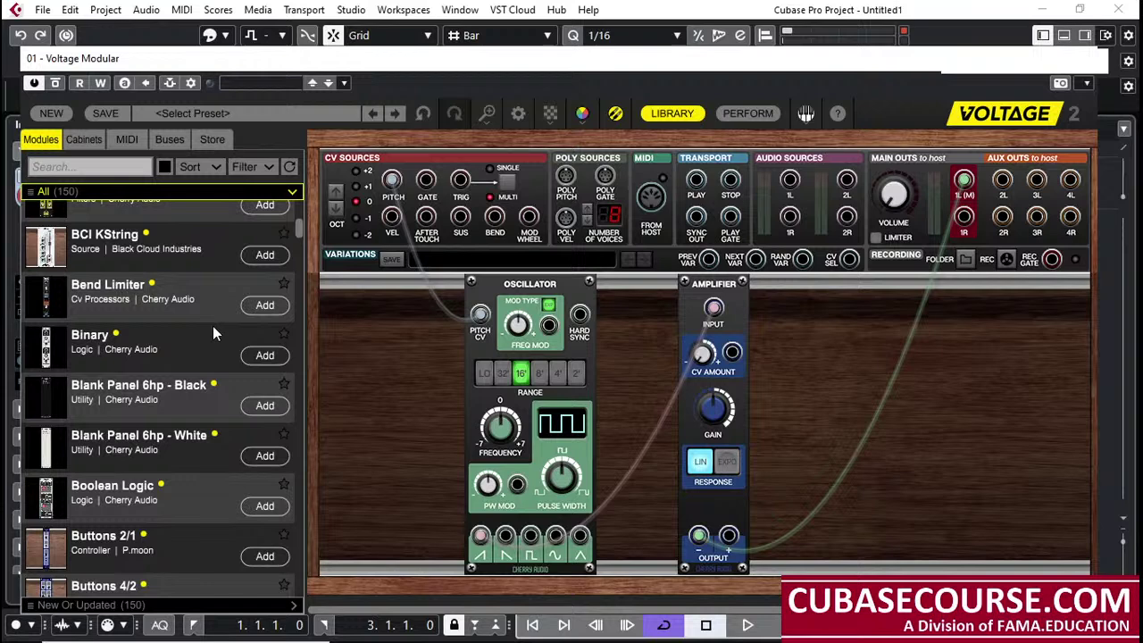
{"action": "scroll", "coordinate": [212, 326], "scroll_direction": "down", "scroll_amount": 3}
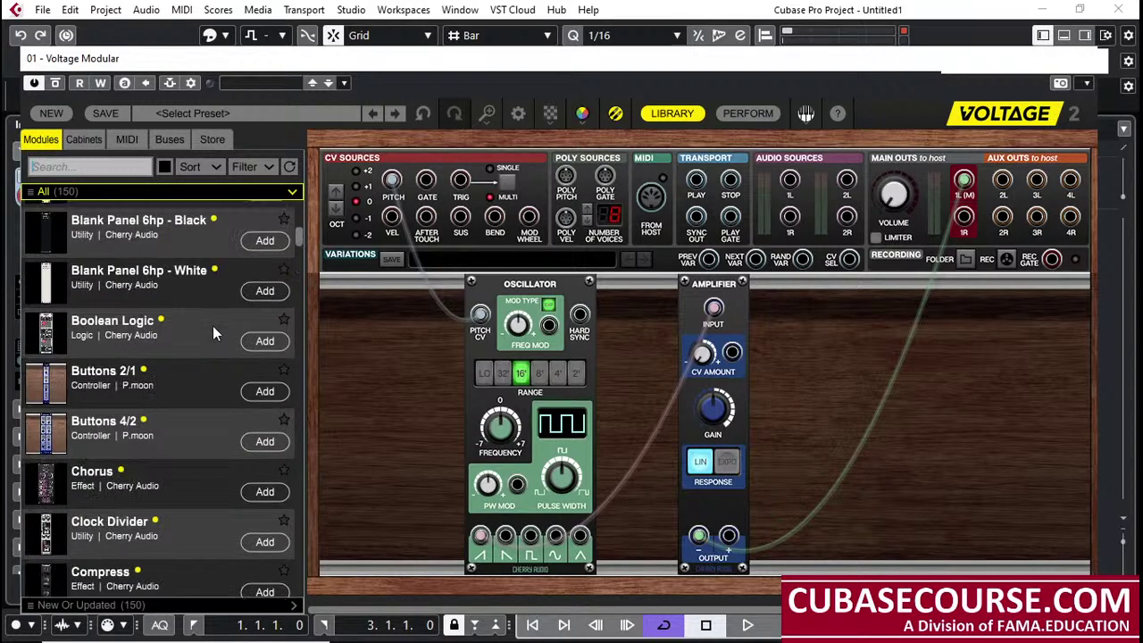
{"action": "scroll", "coordinate": [213, 333], "scroll_direction": "down", "scroll_amount": 3}
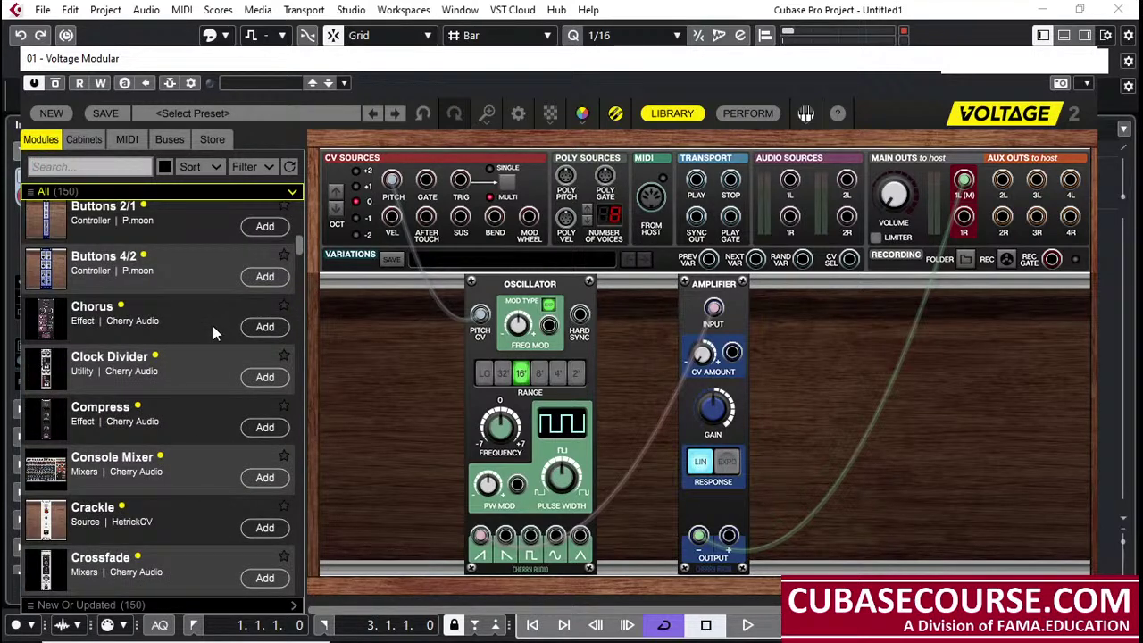
{"action": "scroll", "coordinate": [181, 253], "scroll_direction": "up", "scroll_amount": 6}
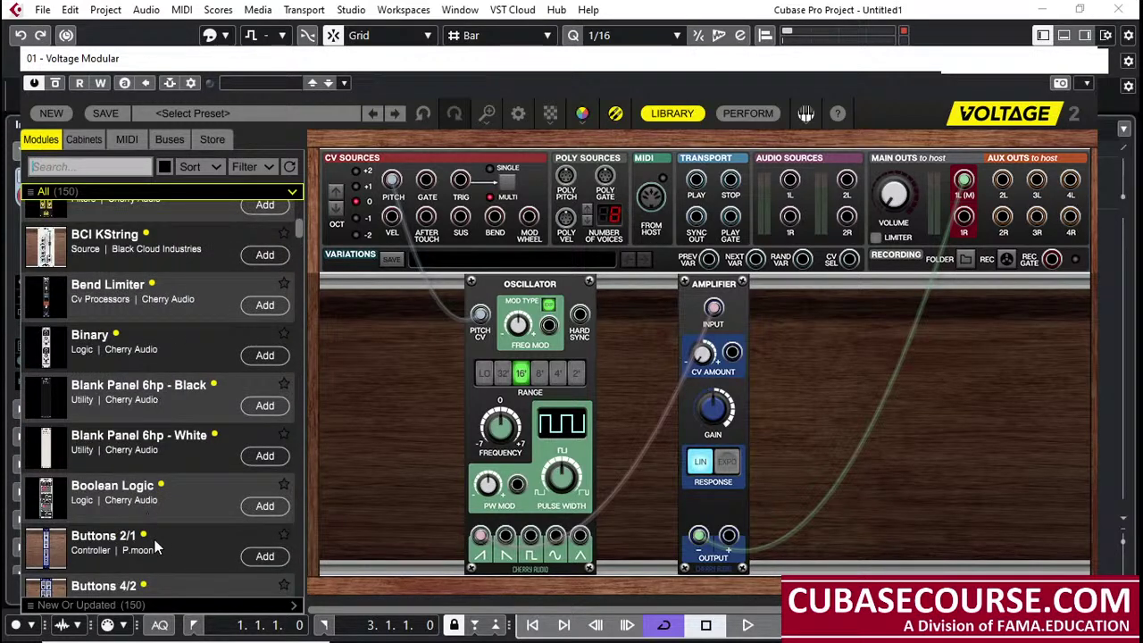
{"action": "scroll", "coordinate": [163, 470], "scroll_direction": "down", "scroll_amount": 3}
{"action": "left_click", "coordinate": [165, 436]}
{"action": "left_click_drag", "start_coordinate": [991, 363], "coordinate": [139, 355]}
{"action": "scroll", "coordinate": [227, 391], "scroll_direction": "down", "scroll_amount": 6}
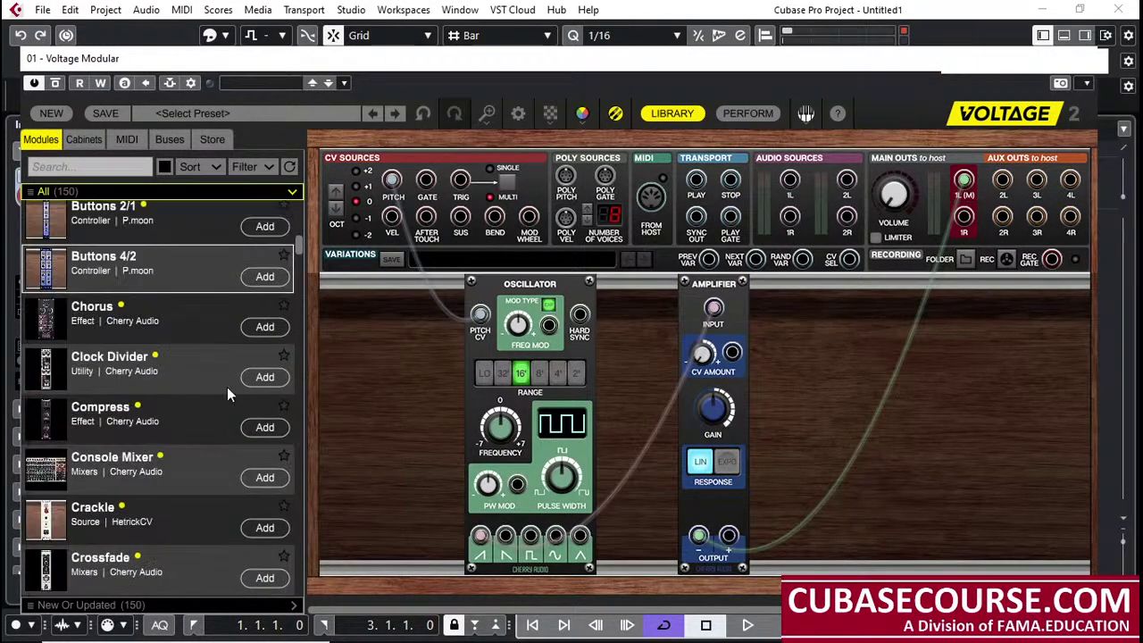
{"action": "scroll", "coordinate": [226, 395], "scroll_direction": "down", "scroll_amount": 4}
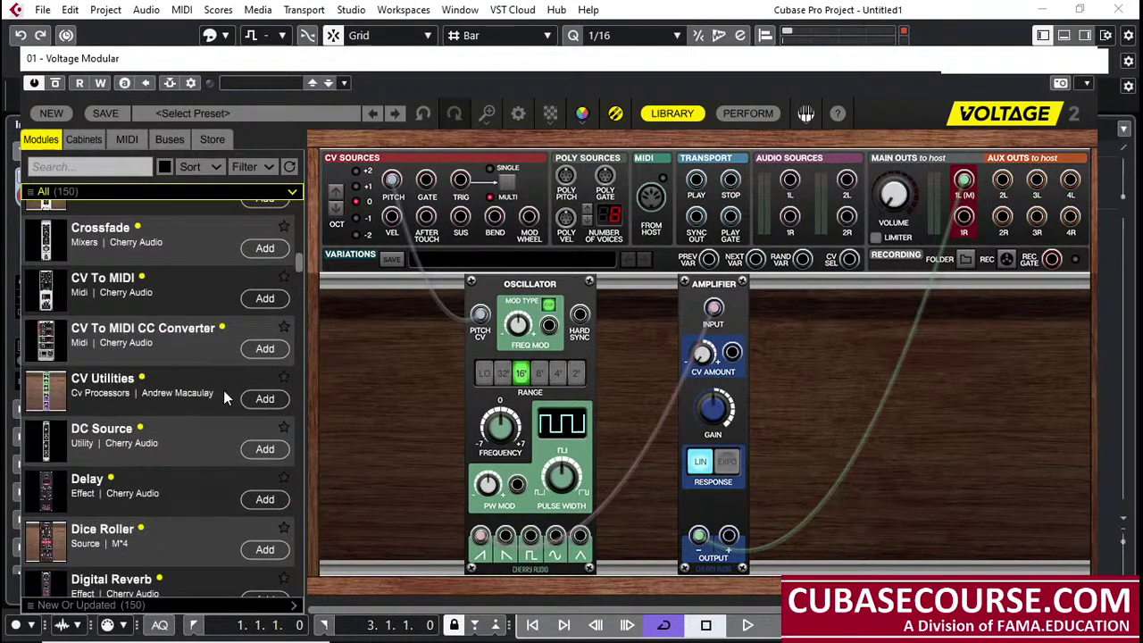
{"action": "scroll", "coordinate": [224, 398], "scroll_direction": "down", "scroll_amount": 2}
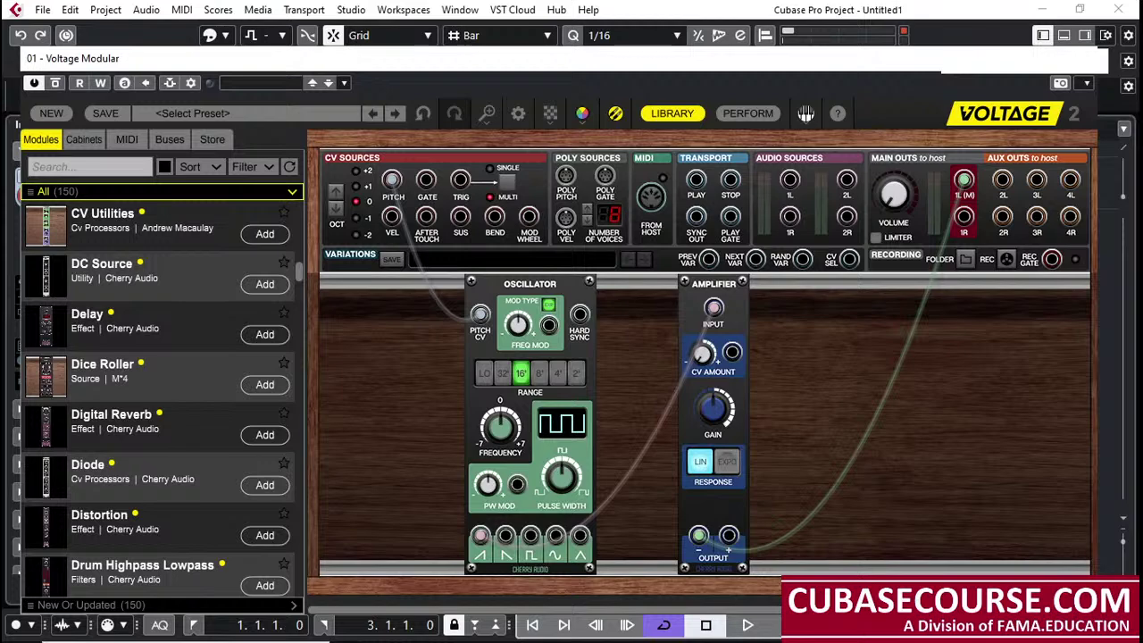
{"action": "left_click", "coordinate": [342, 399]}
{"action": "left_click", "coordinate": [362, 397]}
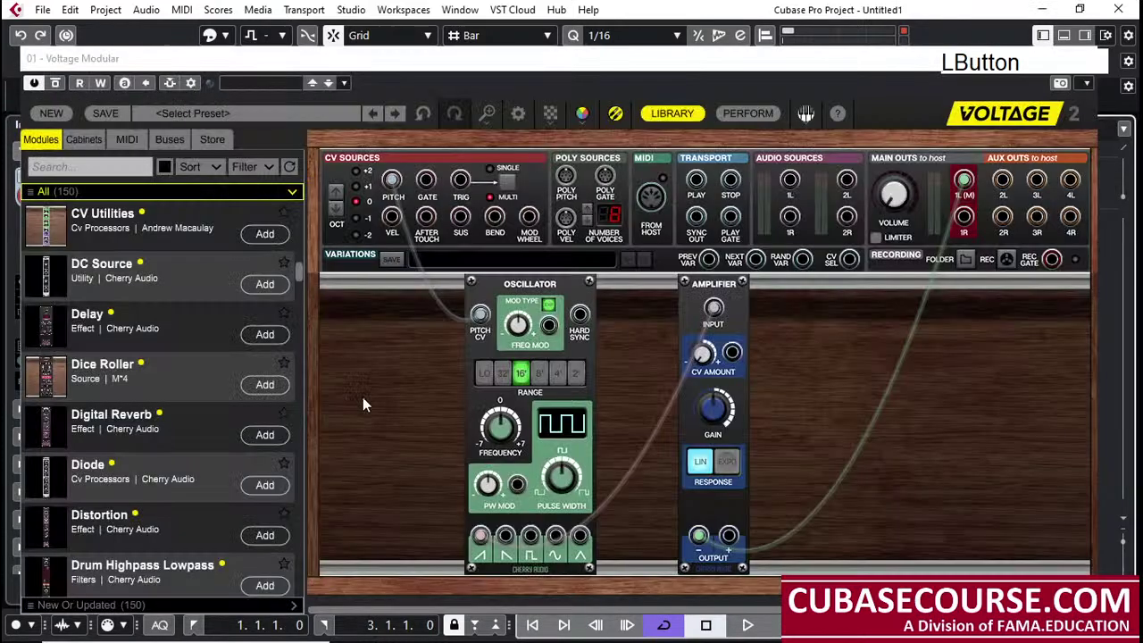
{"action": "left_click_drag", "start_coordinate": [298, 270], "coordinate": [305, 310]}
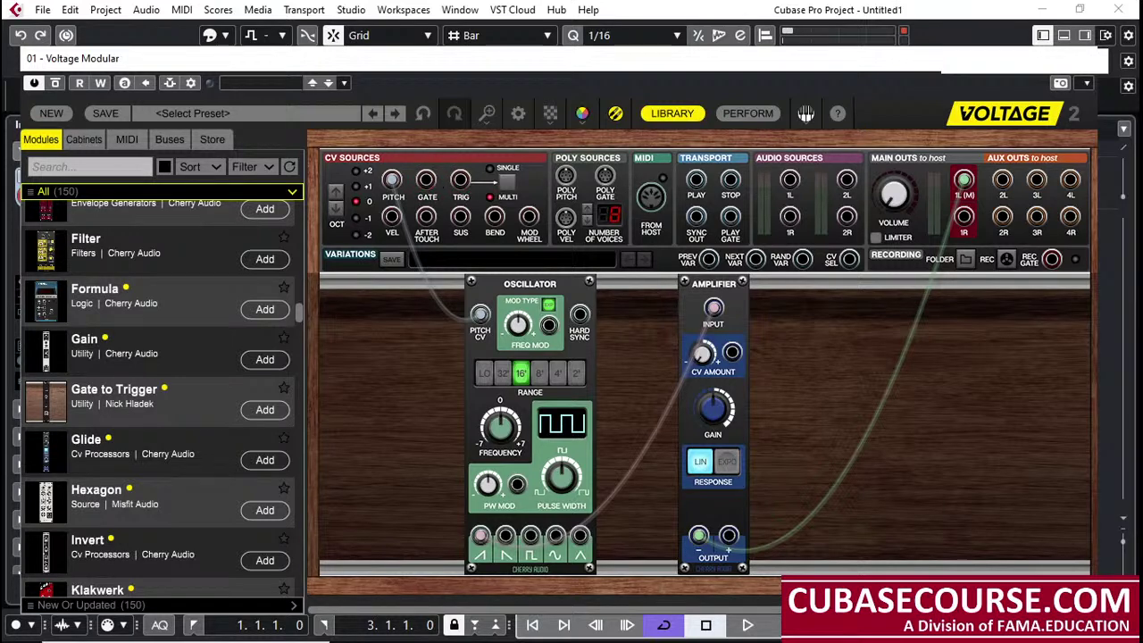
Close and reopen the Voltage Modular editor, and patch the Gate CV source to the Amplifier's CV Amount input
{"action": "left_click", "coordinate": [1100, 58]}
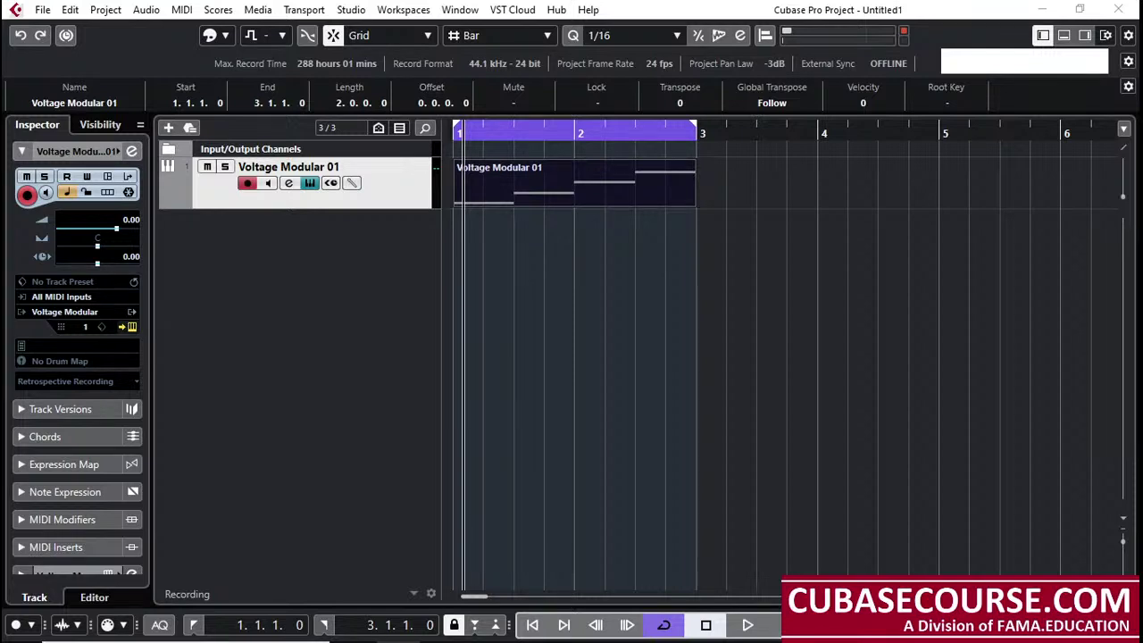
{"action": "left_click", "coordinate": [289, 182]}
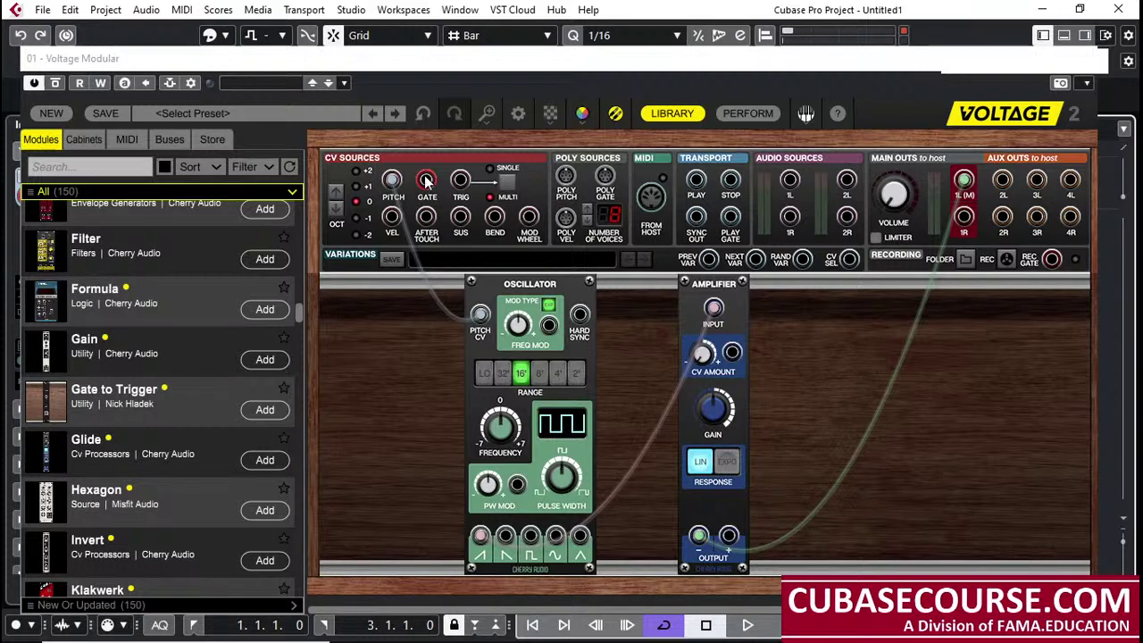
{"action": "left_click_drag", "start_coordinate": [426, 180], "coordinate": [731, 354]}
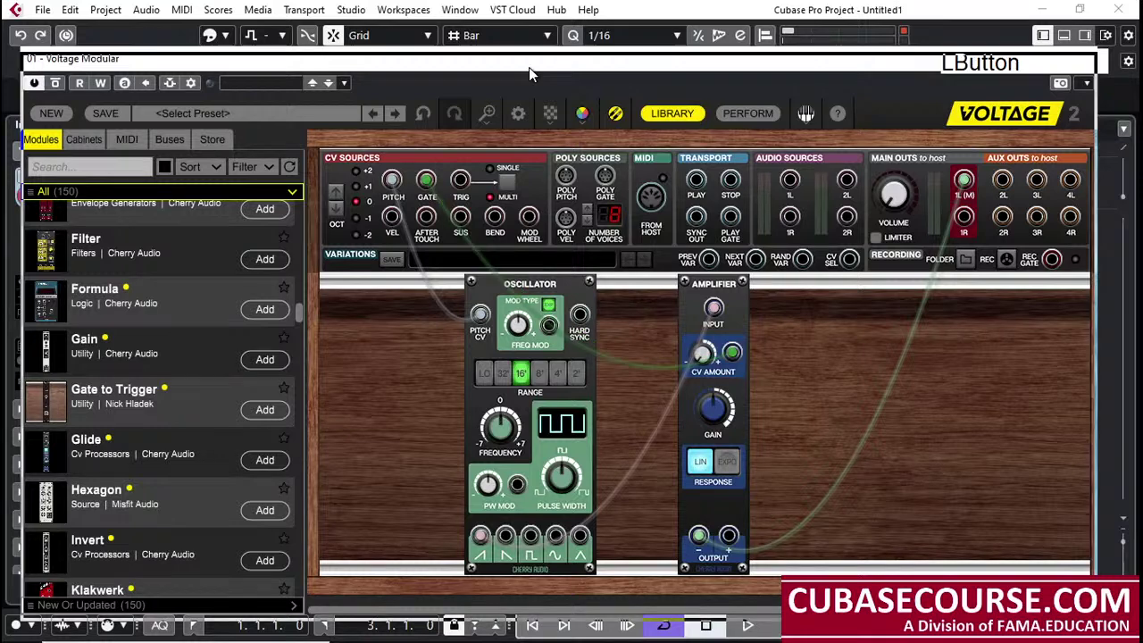
Set the main output volume to about -8.5 dB and test the Amplifier's input gain at about 8.4%
{"action": "left_click_drag", "start_coordinate": [528, 67], "coordinate": [529, 137]}
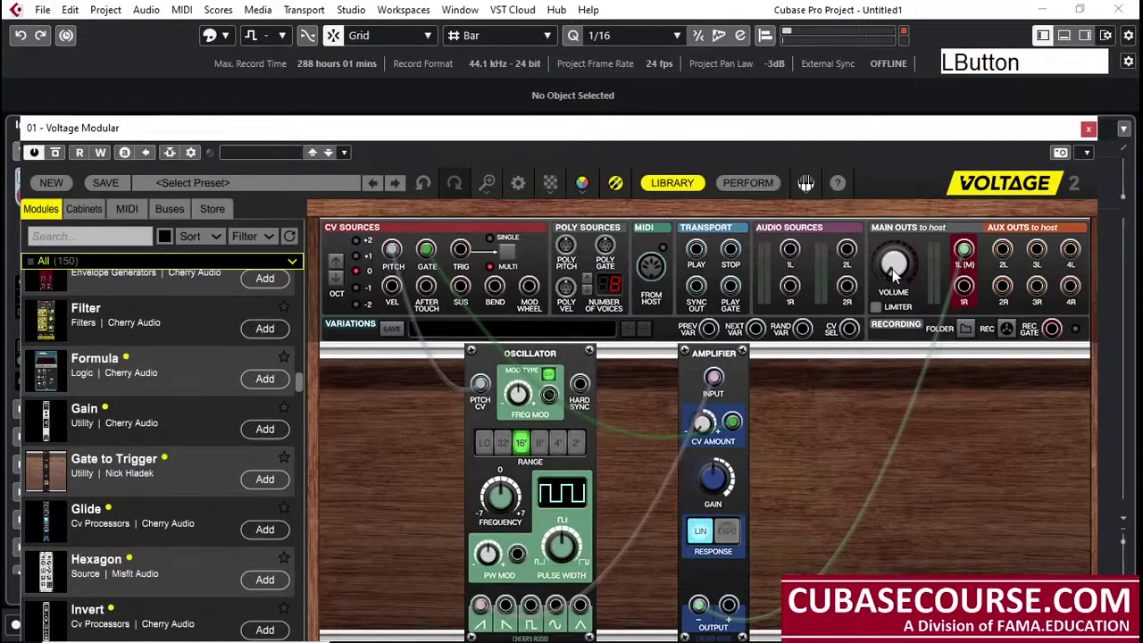
{"action": "left_click_drag", "start_coordinate": [893, 277], "coordinate": [887, 234]}
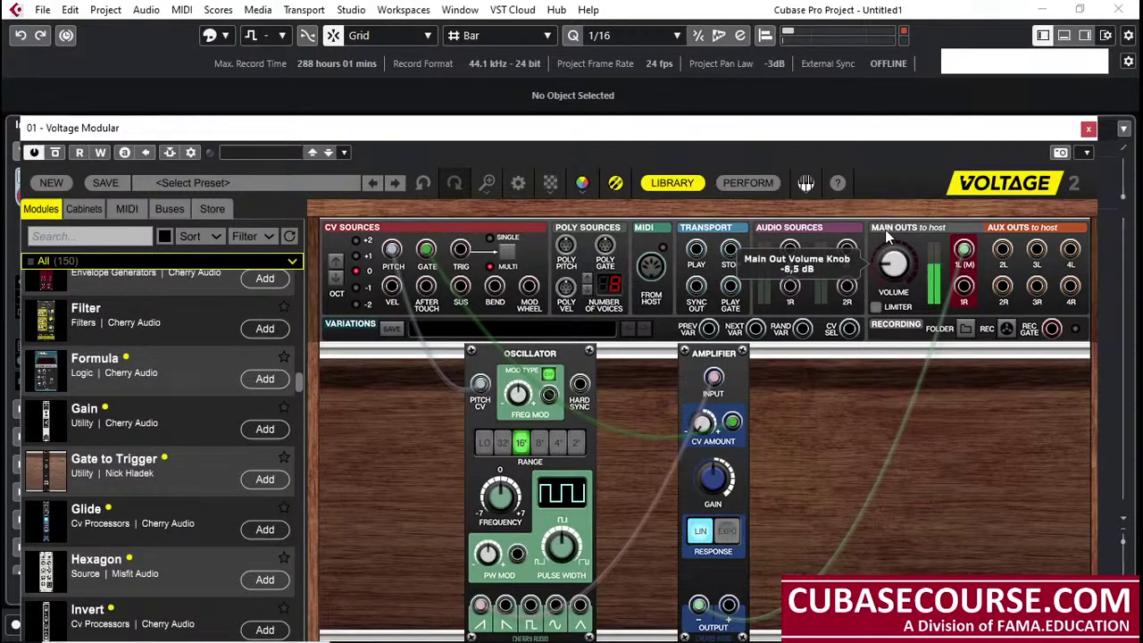
{"action": "left_click", "coordinate": [710, 555]}
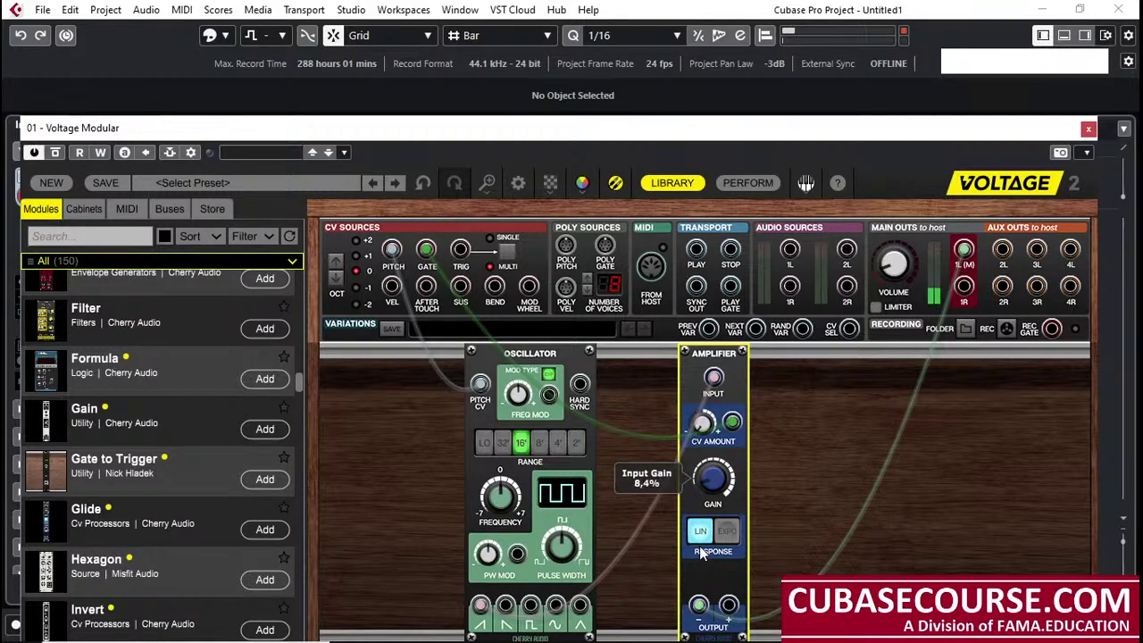
{"action": "left_click_drag", "start_coordinate": [702, 554], "coordinate": [679, 204]}
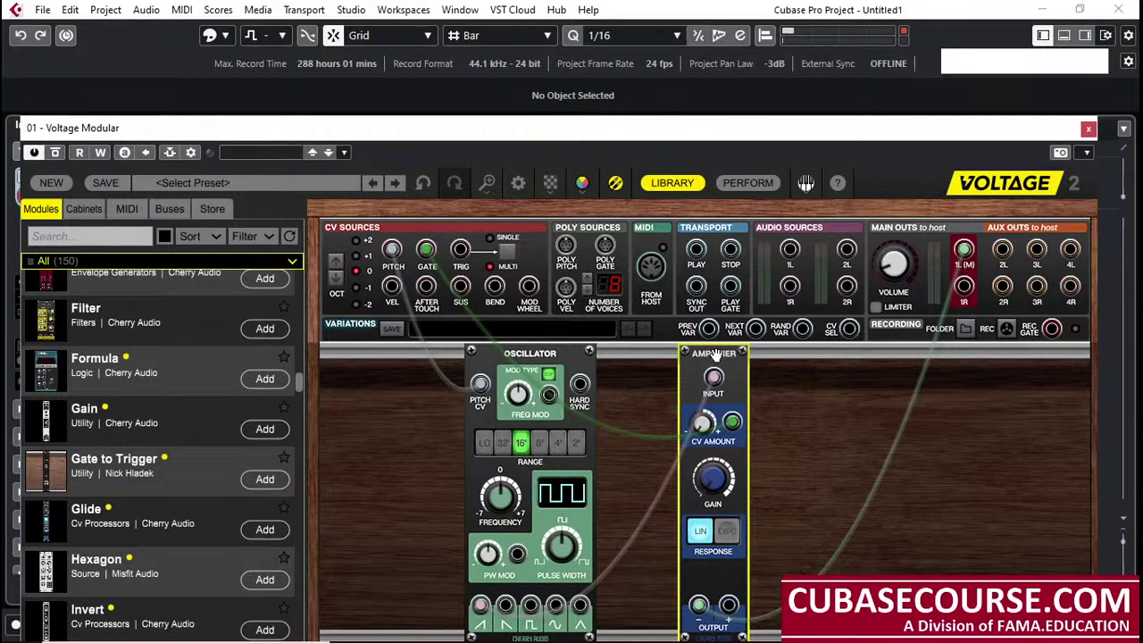
Raise the Amplifier's input gain to about 32% and reposition the plug-in window to uncover the MIDI clip
{"action": "left_click_drag", "start_coordinate": [426, 249], "coordinate": [732, 422]}
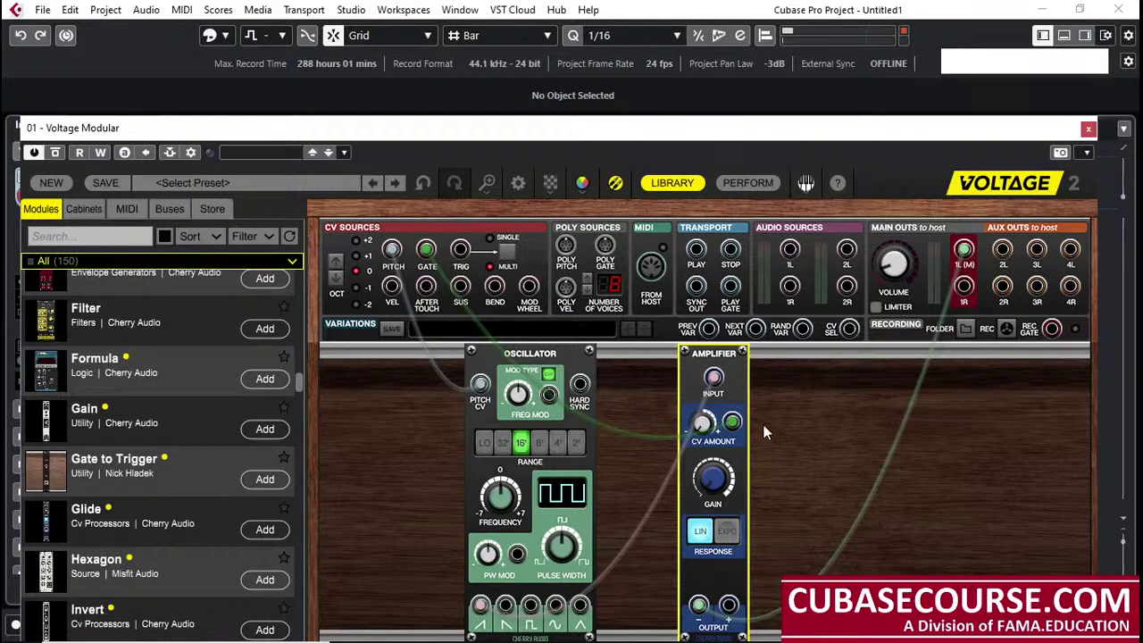
{"action": "left_click_drag", "start_coordinate": [426, 250], "coordinate": [731, 422]}
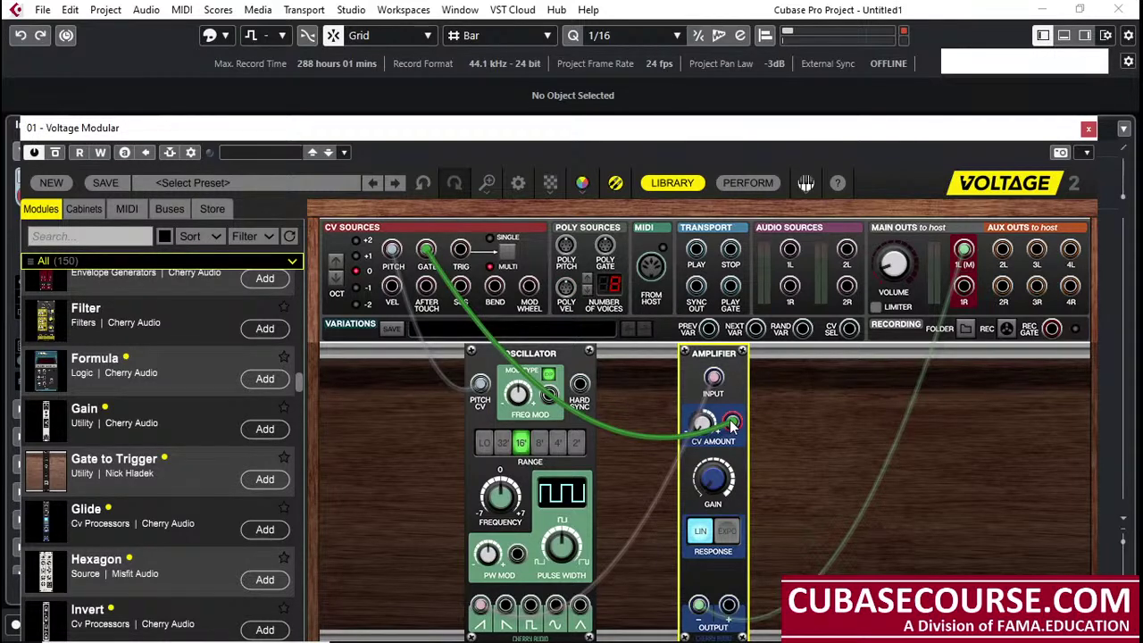
{"action": "left_click", "coordinate": [720, 490]}
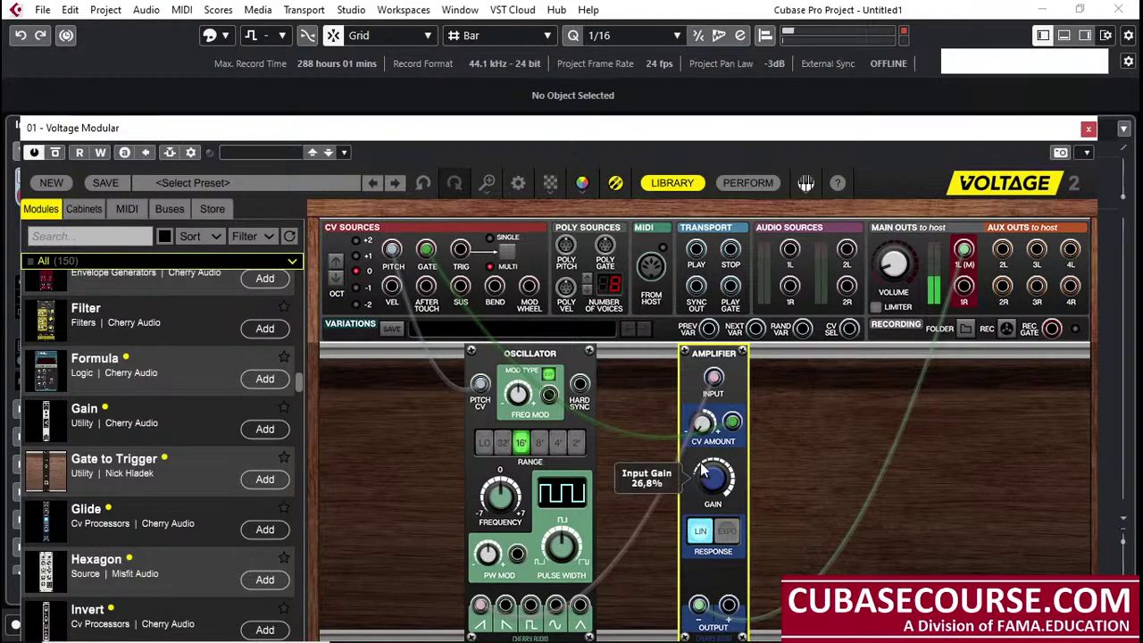
{"action": "left_click", "coordinate": [674, 143]}
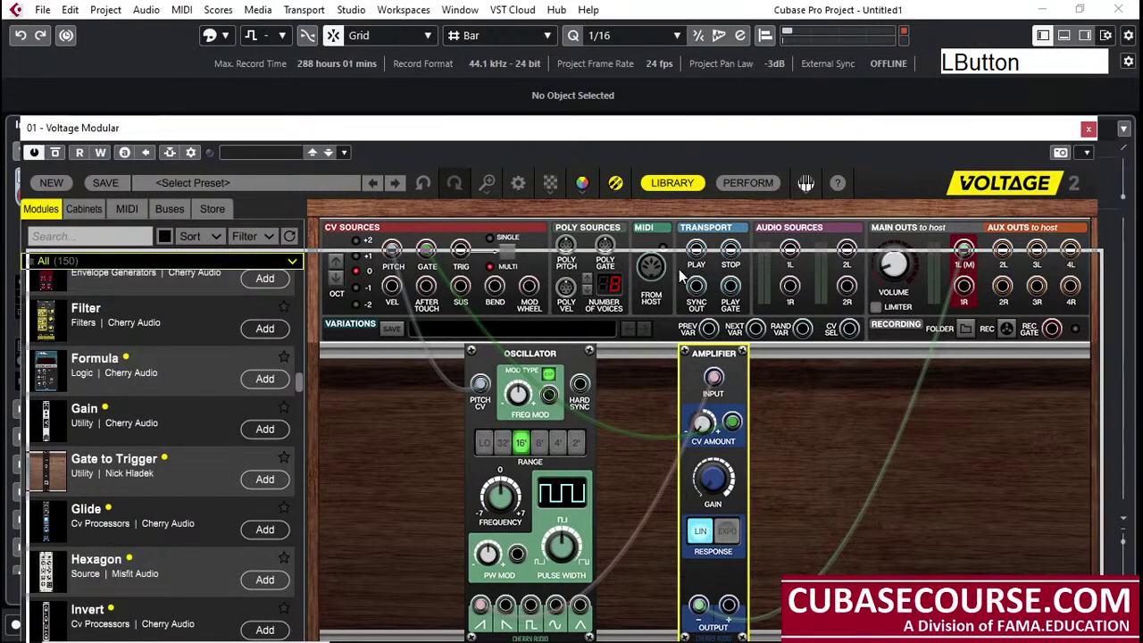
{"action": "left_click_drag", "start_coordinate": [674, 143], "coordinate": [680, 277]}
{"action": "left_click_drag", "start_coordinate": [471, 132], "coordinate": [431, 130]}
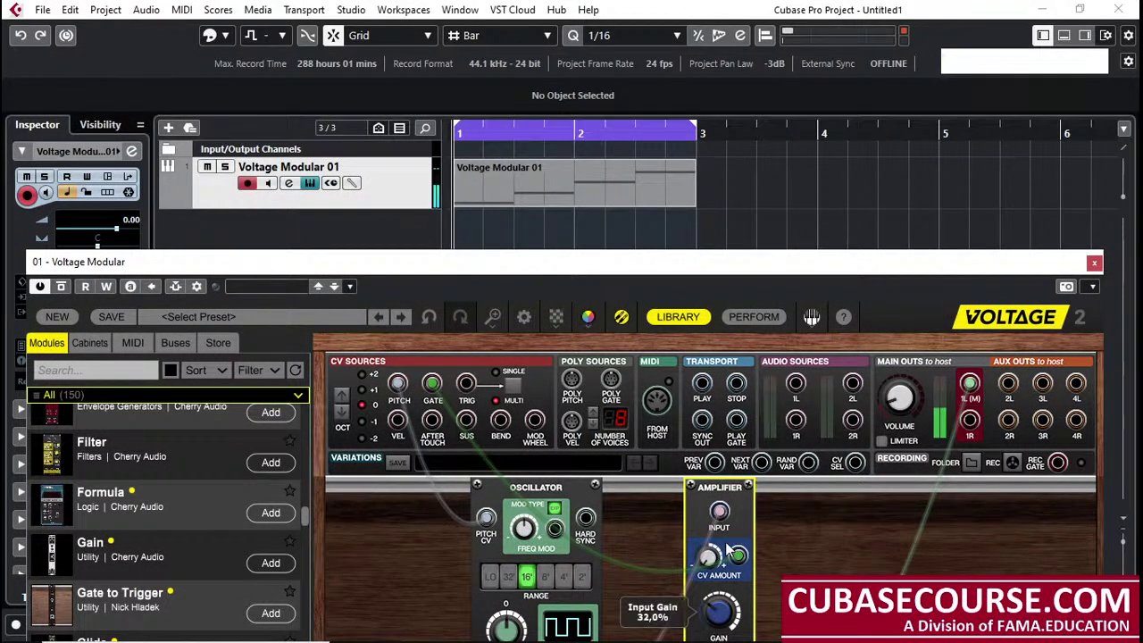
Play the MIDI clip to hear the Gate signal drive the Amplifier, and stop playback
{"action": "key", "text": "space"}
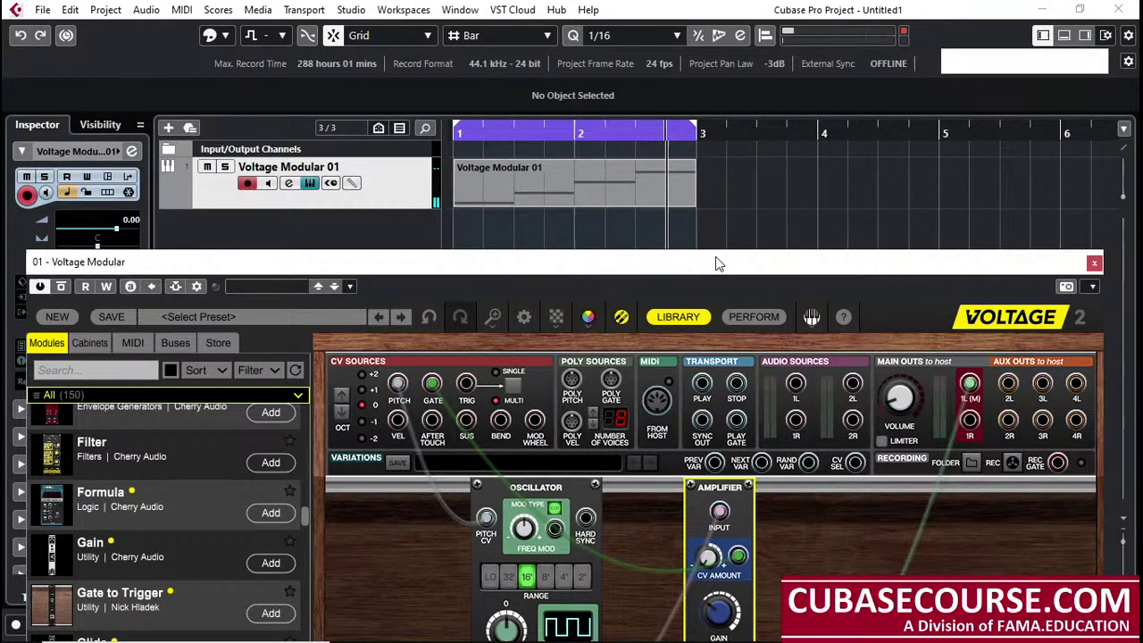
{"action": "left_click_drag", "start_coordinate": [719, 263], "coordinate": [742, 156]}
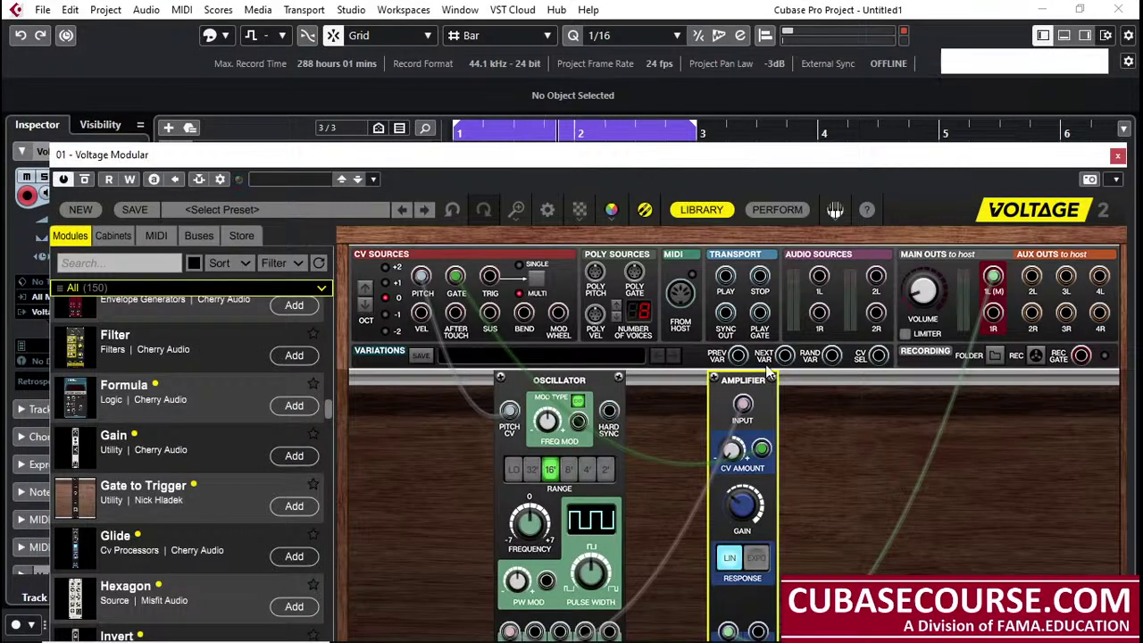
{"action": "key", "text": "space"}
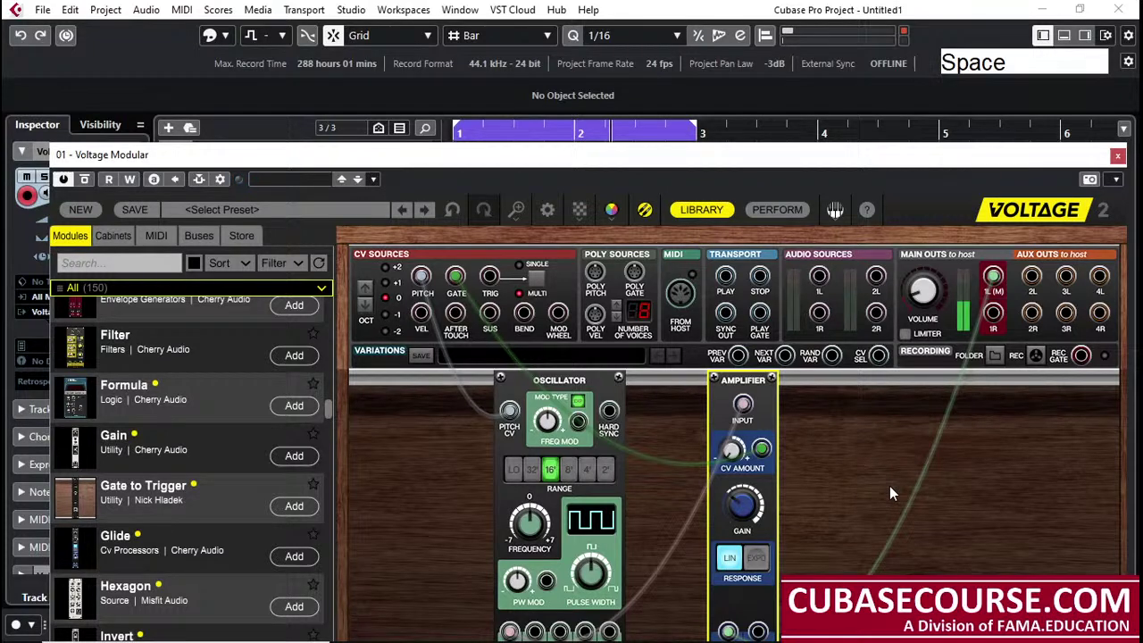
{"action": "left_click", "coordinate": [658, 483]}
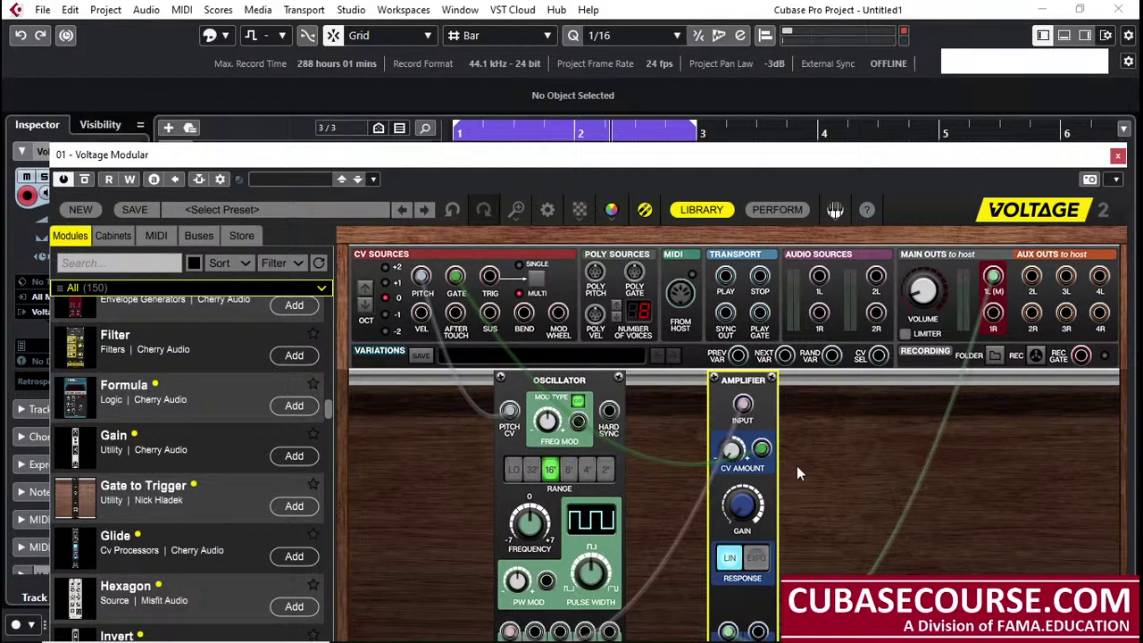
{"action": "left_click", "coordinate": [702, 211]}
{"action": "mouse_move", "coordinate": [740, 511]}
{"action": "left_click_drag", "start_coordinate": [740, 512], "coordinate": [736, 476]}
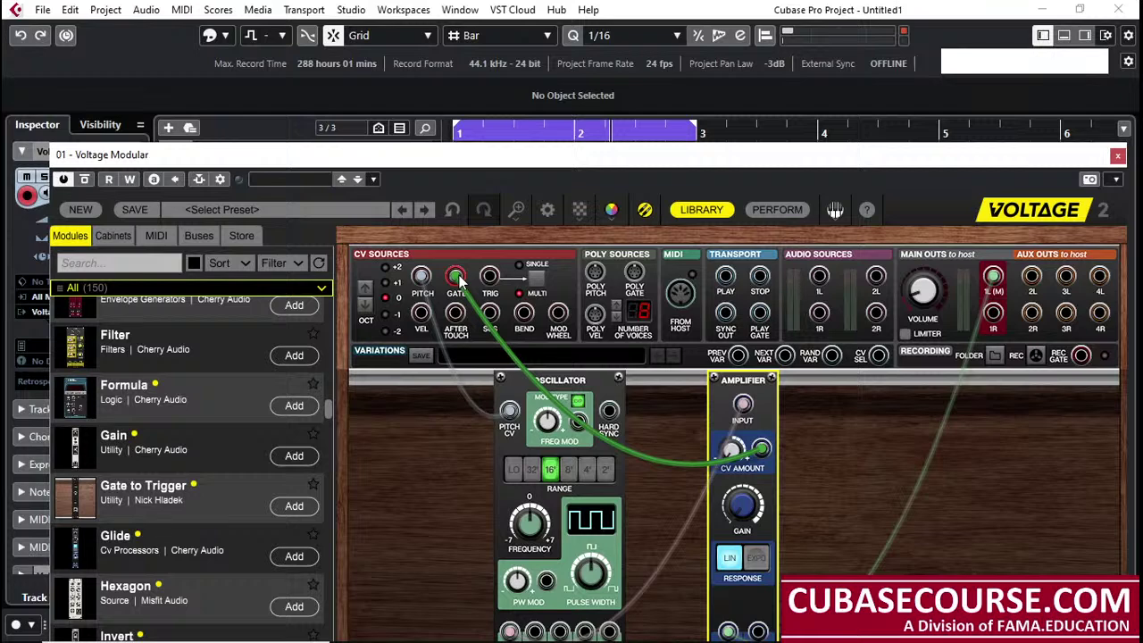
Move the plug-in window aside to compare the clip's notes with the Gate connection, and move it back up
{"action": "left_click_drag", "start_coordinate": [526, 154], "coordinate": [516, 187]}
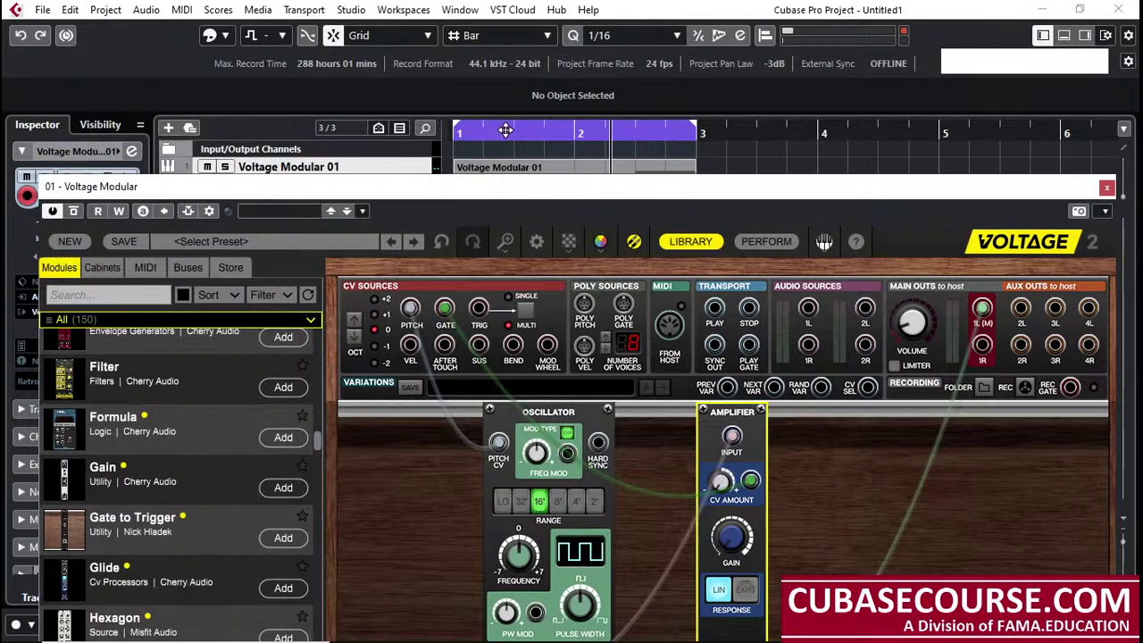
{"action": "left_click_drag", "start_coordinate": [658, 187], "coordinate": [661, 142]}
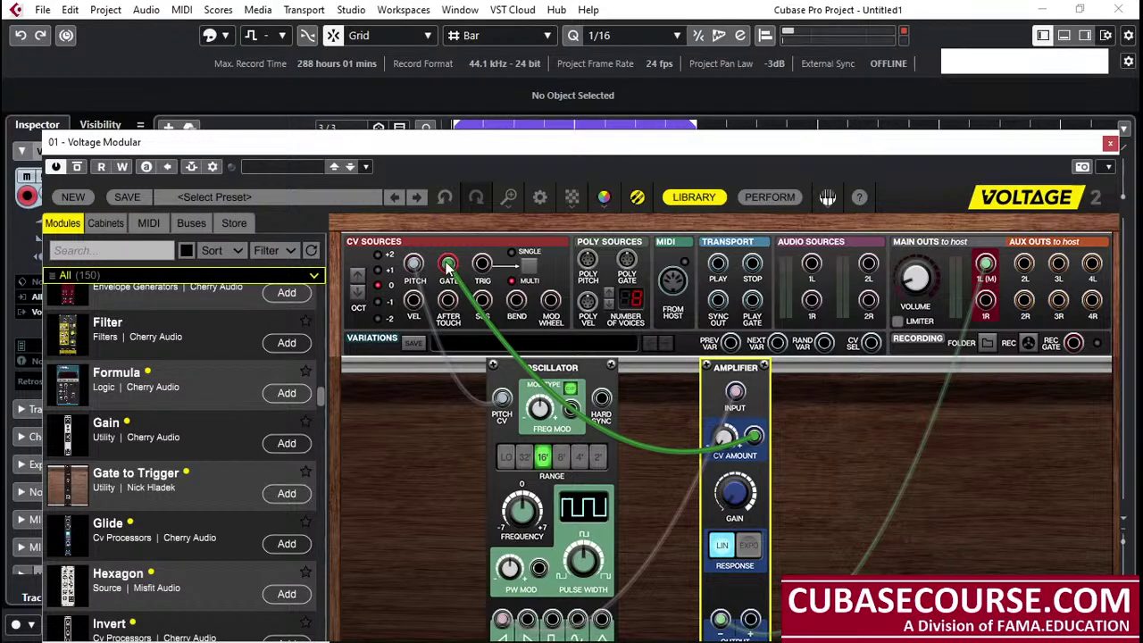
{"action": "left_click_drag", "start_coordinate": [540, 142], "coordinate": [473, 216]}
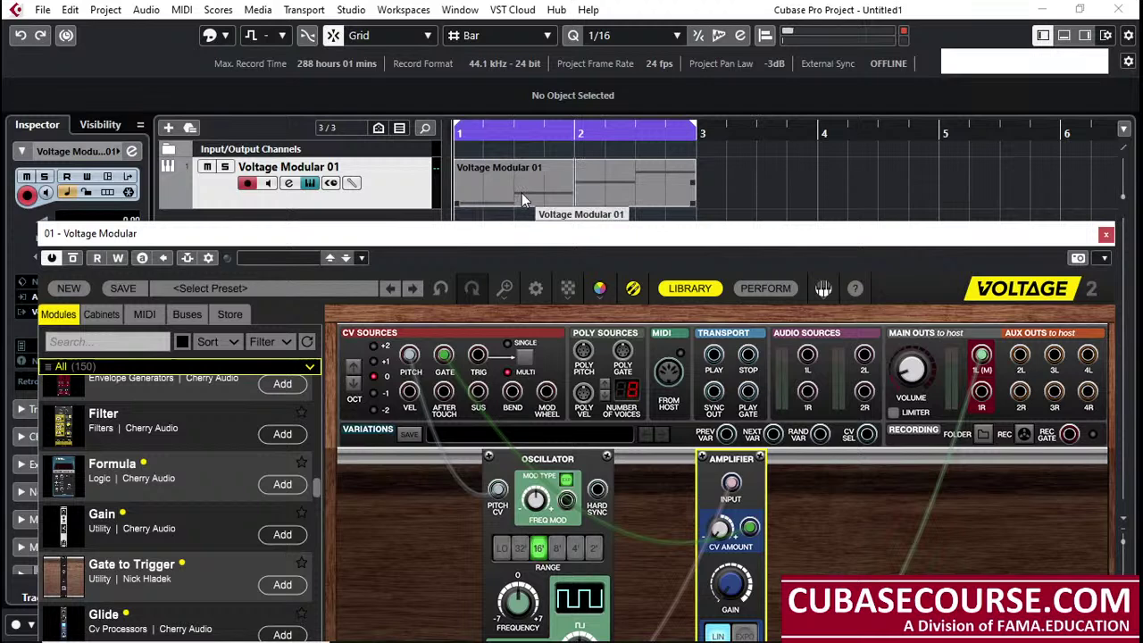
{"action": "left_click_drag", "start_coordinate": [629, 243], "coordinate": [647, 133]}
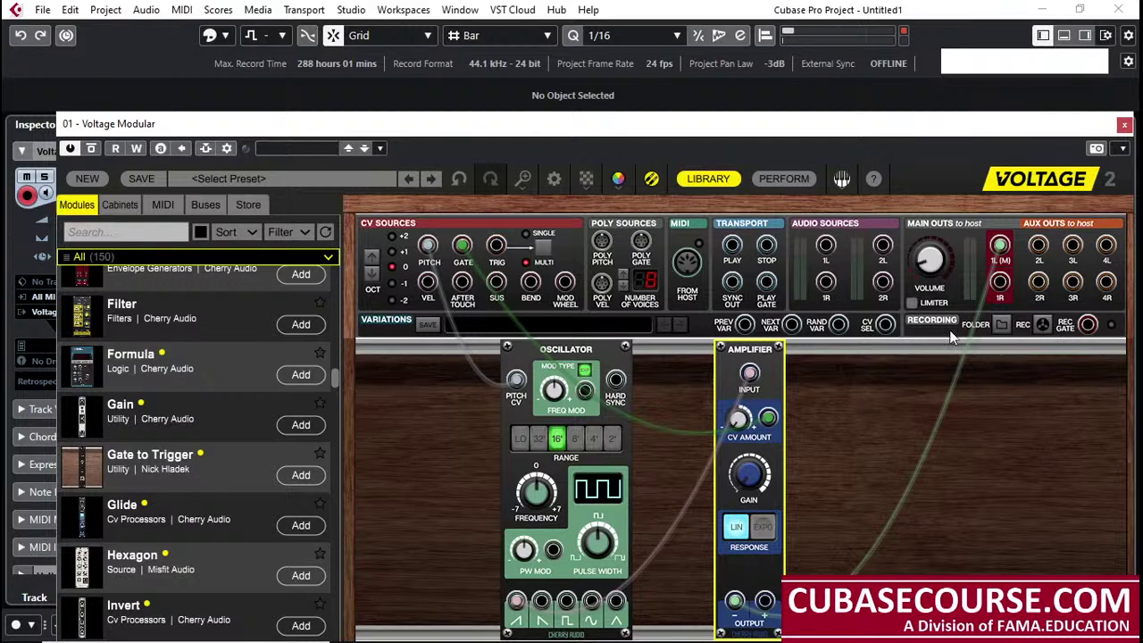
Play the MIDI clip and test the gated Amplifier with its input gain raised to about 54.8%
{"action": "key", "text": "space"}
{"action": "left_click", "coordinate": [825, 251]}
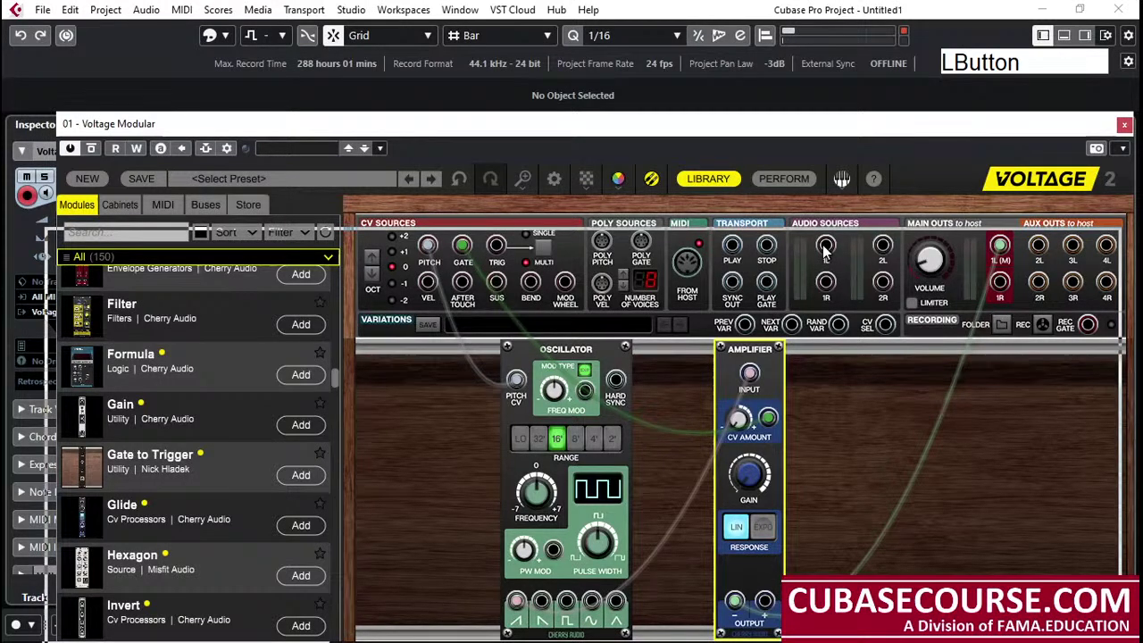
{"action": "left_click_drag", "start_coordinate": [825, 251], "coordinate": [825, 251]}
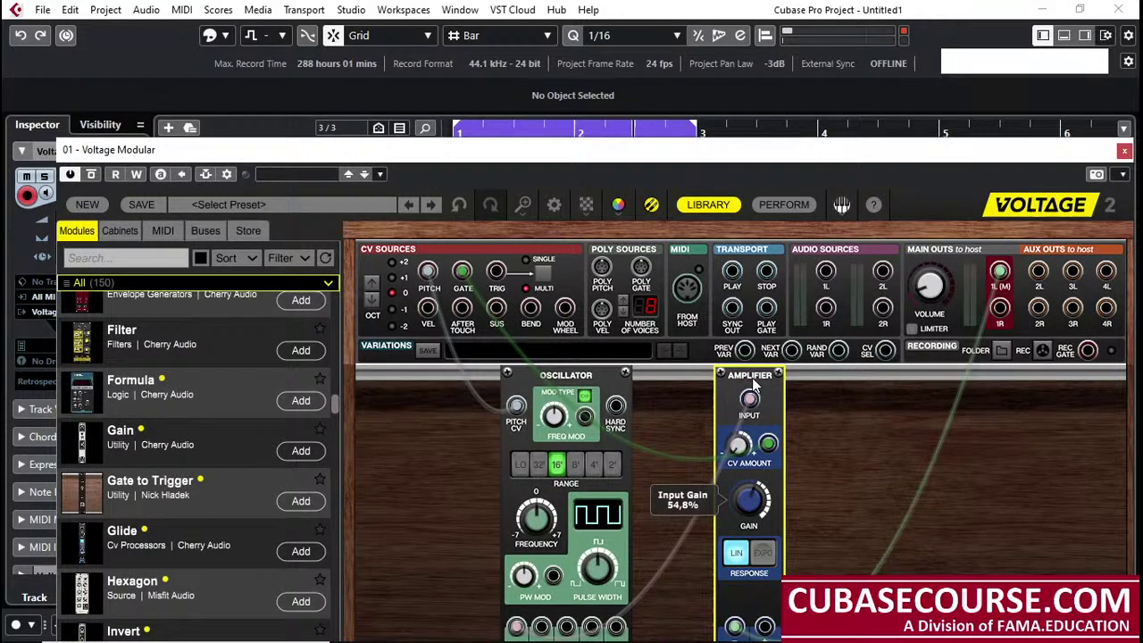
{"action": "left_click_drag", "start_coordinate": [753, 382], "coordinate": [758, 380]}
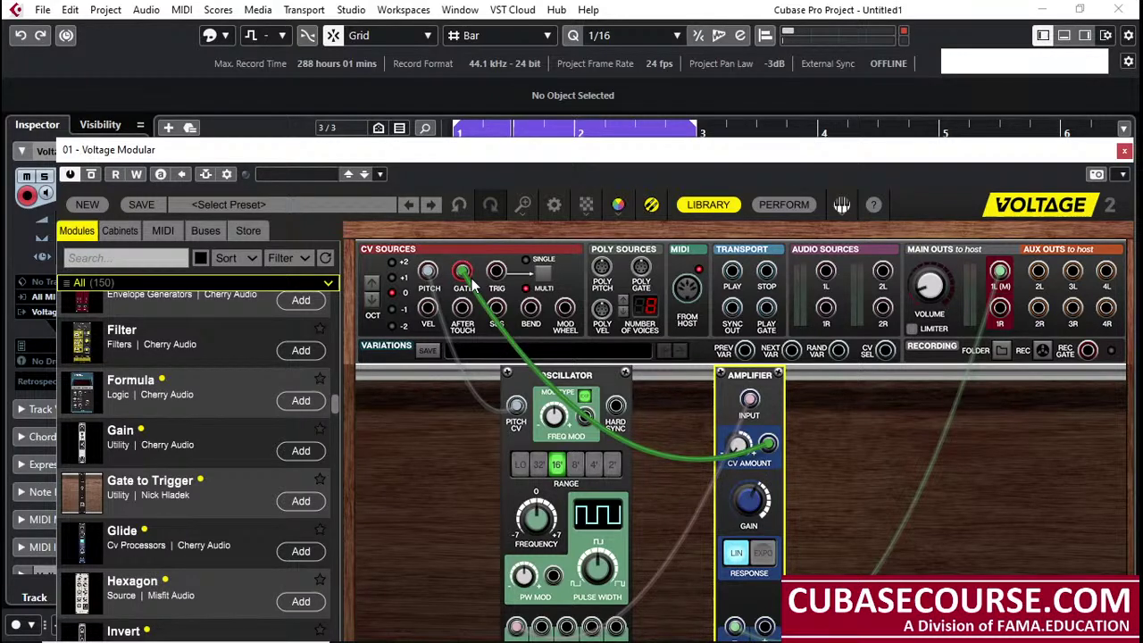
{"action": "key", "text": "space"}
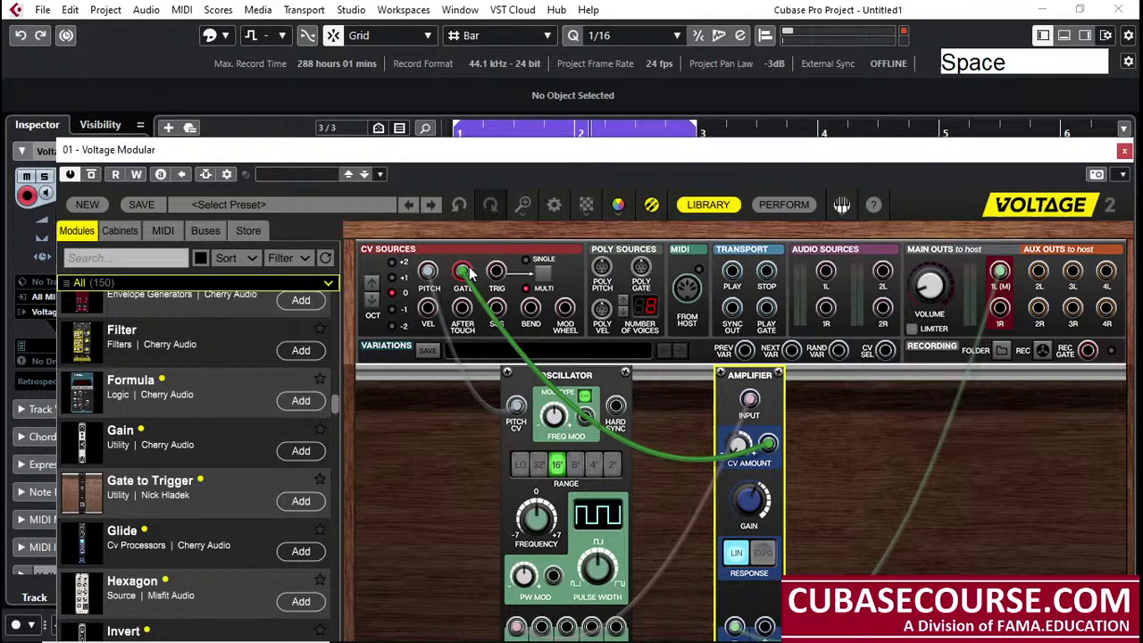
{"action": "left_click", "coordinate": [494, 292]}
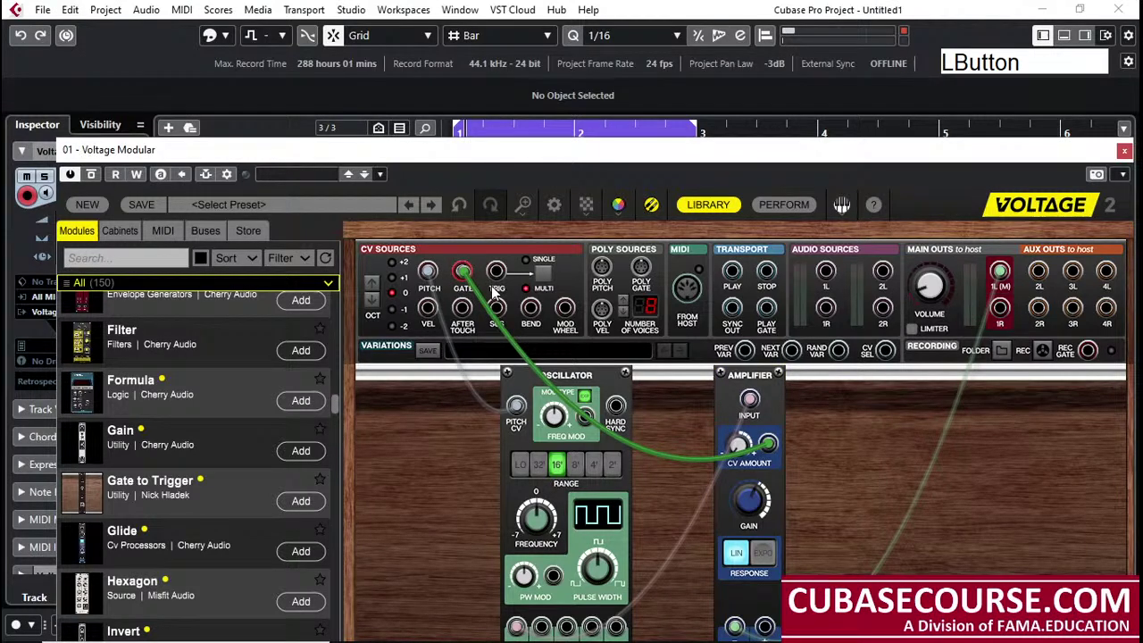
Move the Amplifier's CV cable from the Gate output to the Trig output and readjust the Amplifier's input gain
{"action": "left_click_drag", "start_coordinate": [491, 288], "coordinate": [496, 271]}
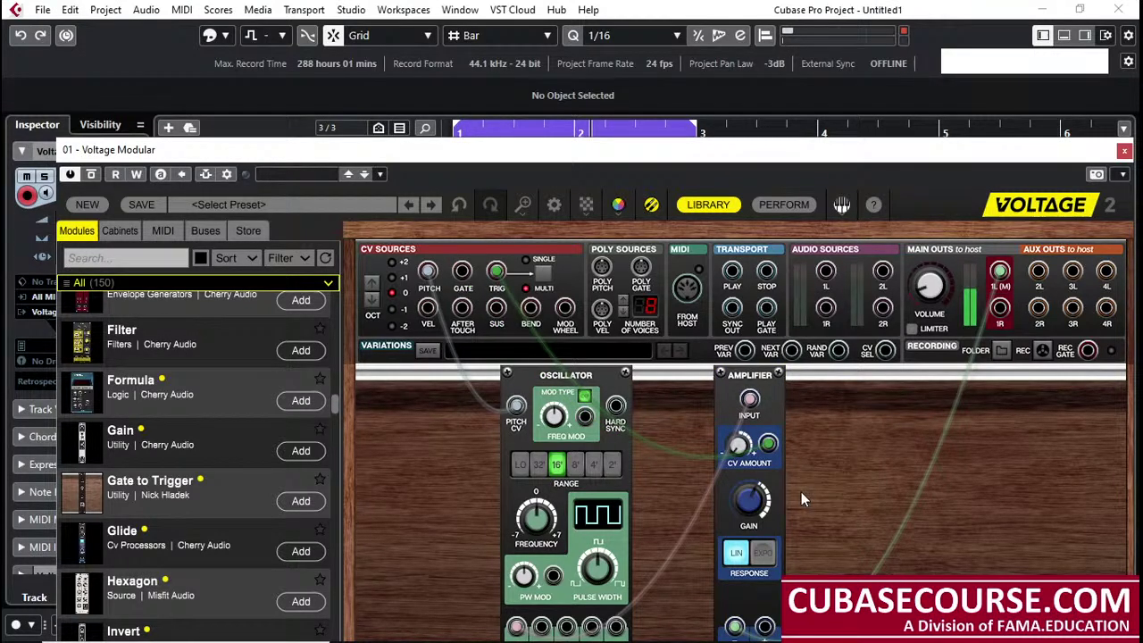
{"action": "left_click", "coordinate": [739, 510]}
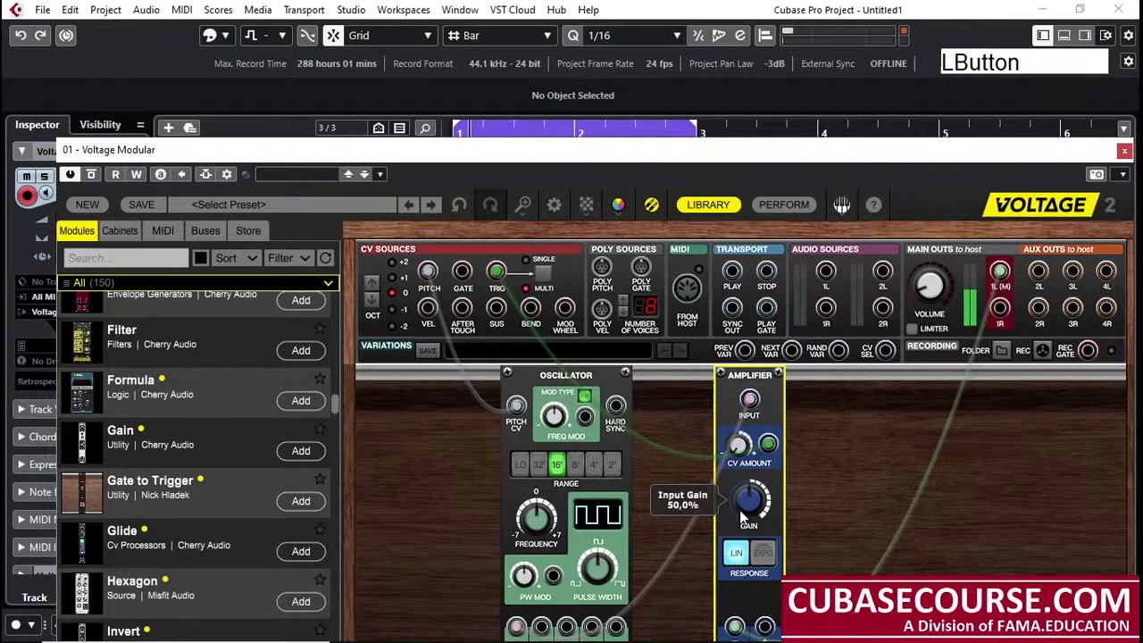
{"action": "left_click_drag", "start_coordinate": [739, 510], "coordinate": [730, 525]}
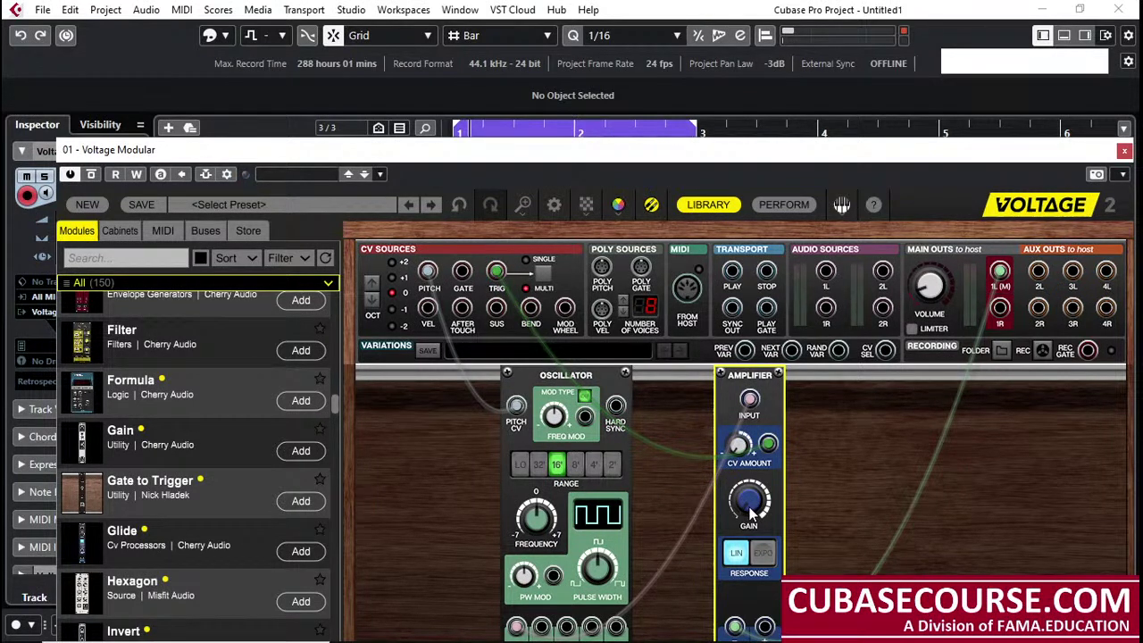
{"action": "mouse_move", "coordinate": [750, 509]}
{"action": "left_click_drag", "start_coordinate": [766, 518], "coordinate": [749, 453]}
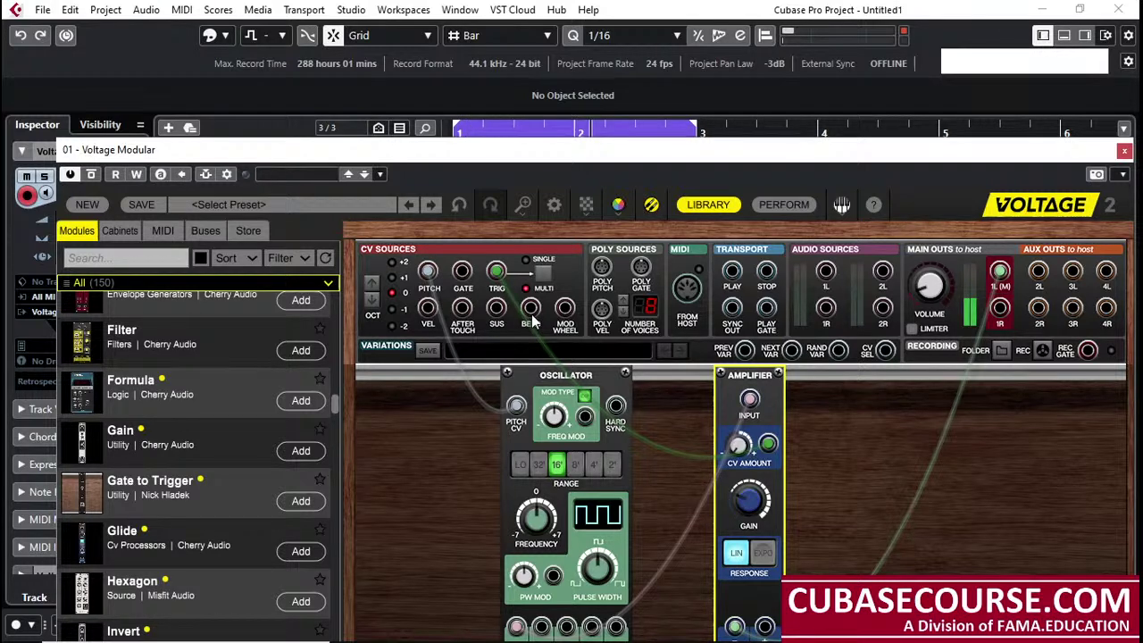
{"action": "left_click", "coordinate": [989, 387]}
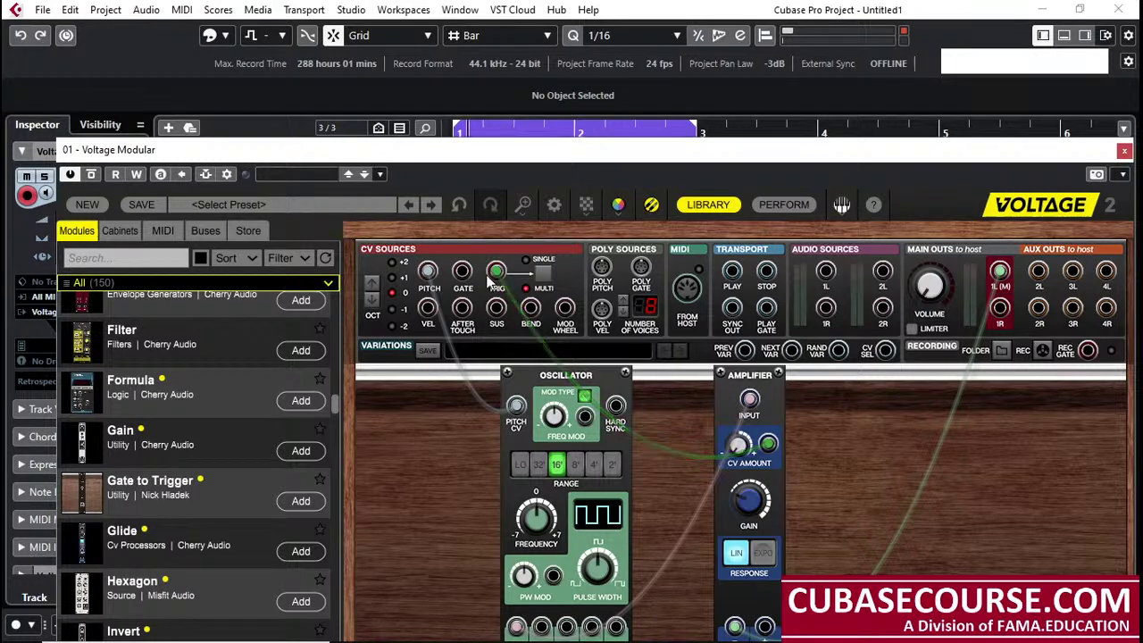
Move the plug-in window off the MIDI clip, follow the notes playing with the Trig signal, and stop playback
{"action": "left_click_drag", "start_coordinate": [533, 157], "coordinate": [528, 104]}
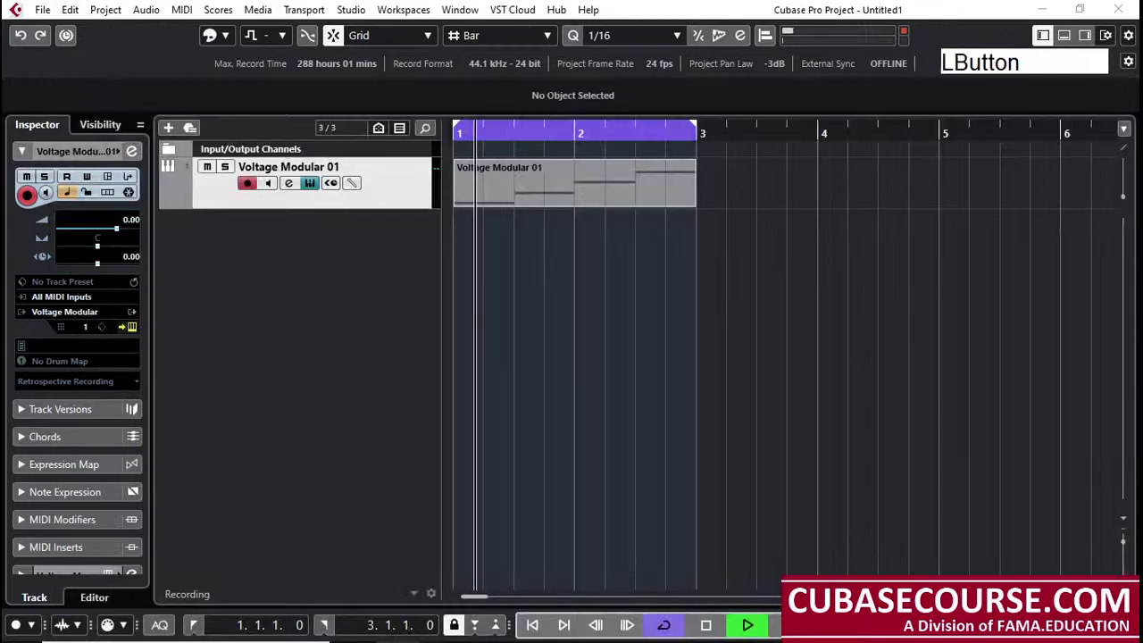
{"action": "left_click", "coordinate": [659, 417]}
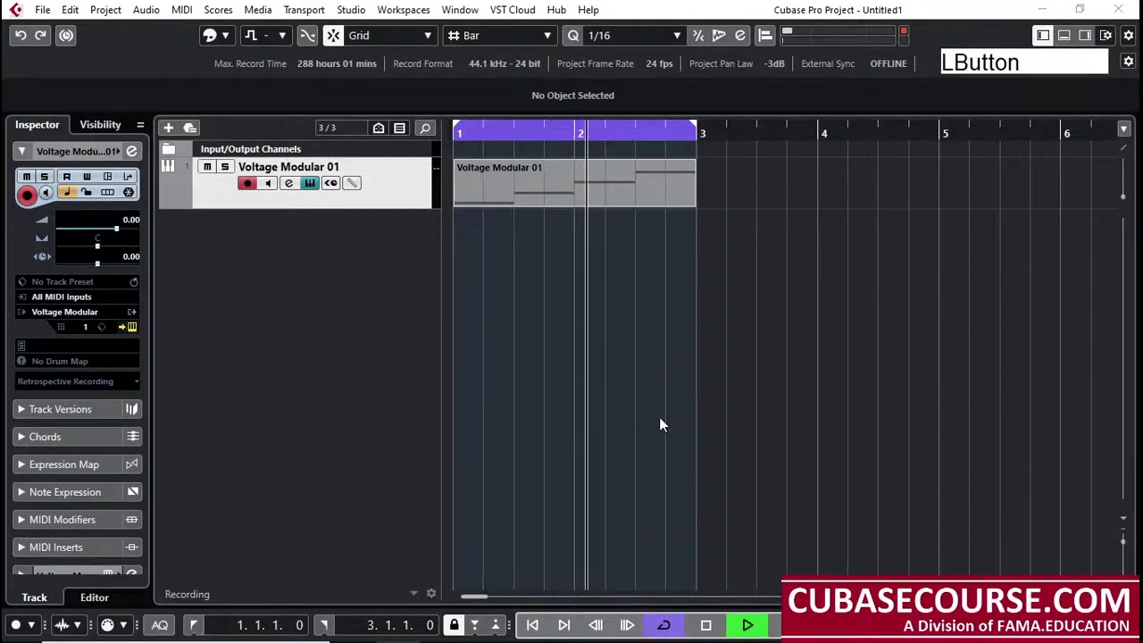
{"action": "key", "text": "space"}
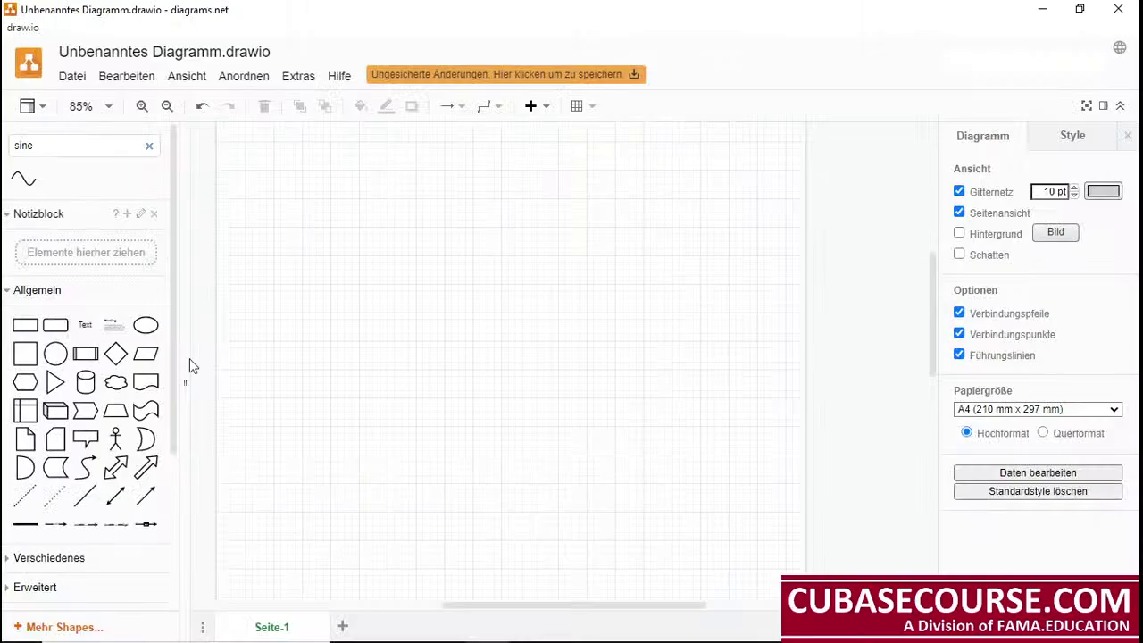
Switch to diagrams.net, draw a horizontal line in the upper half of the page, and add a GATE text label beside its right end
{"action": "left_click_drag", "start_coordinate": [340, 307], "coordinate": [543, 285]}
{"action": "double_click", "coordinate": [590, 290]}
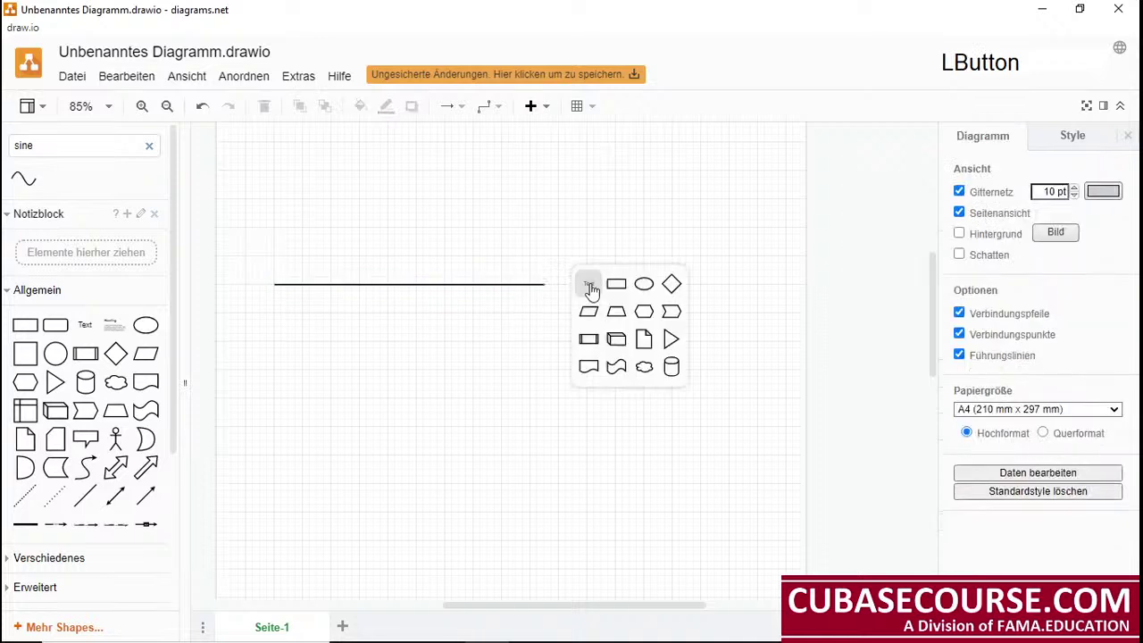
{"action": "left_click", "coordinate": [591, 291]}
{"action": "type", "text": "GATE"}
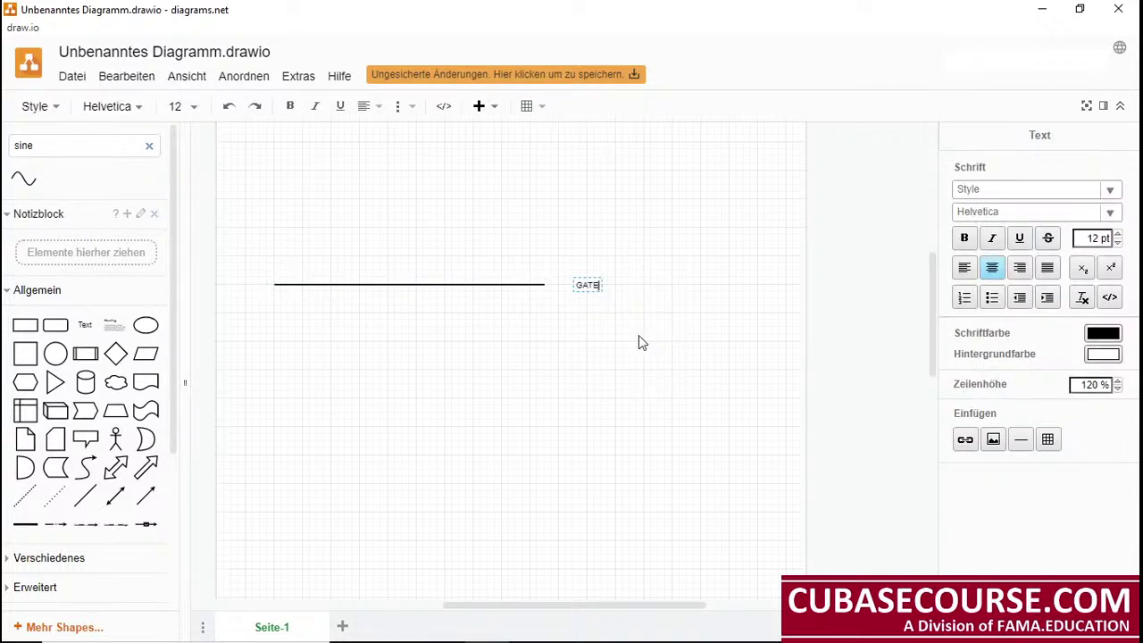
{"action": "left_click", "coordinate": [639, 342]}
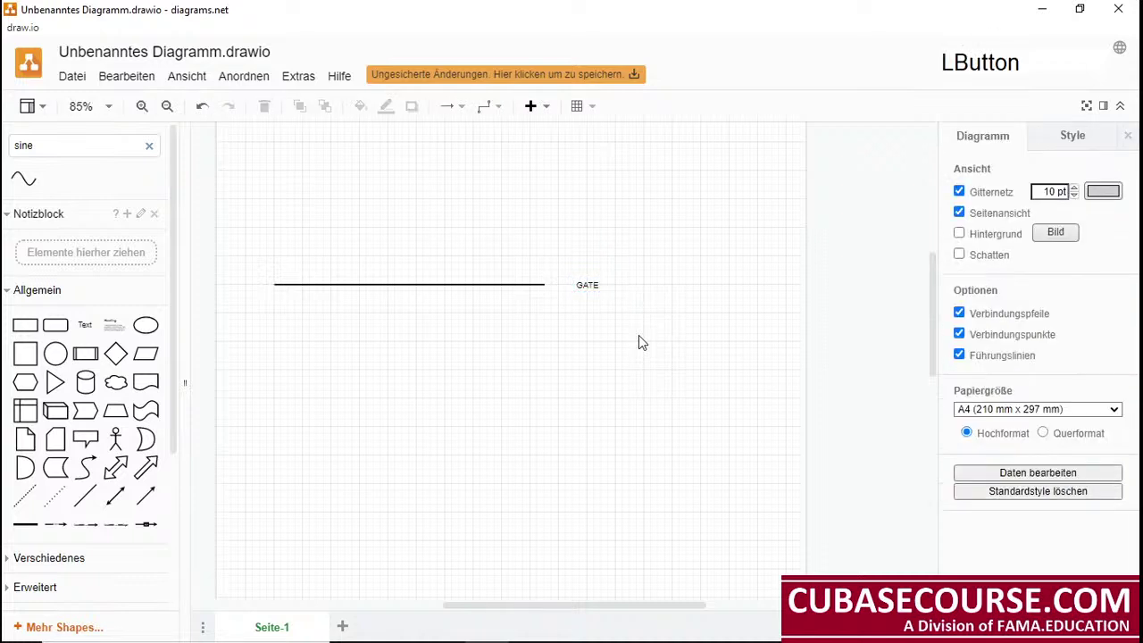
Bend the horizontal line into a wide raised pulse with short low sections at both ends
{"action": "left_click", "coordinate": [333, 284]}
{"action": "left_click_drag", "start_coordinate": [408, 284], "coordinate": [360, 228]}
{"action": "left_click_drag", "start_coordinate": [316, 256], "coordinate": [306, 285]}
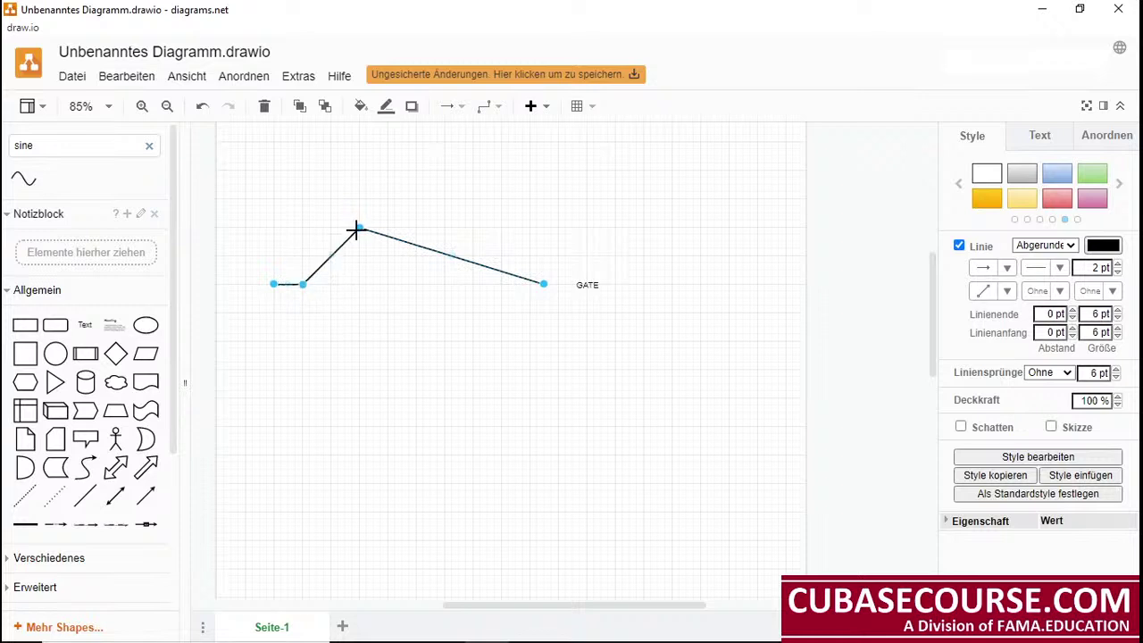
{"action": "left_click_drag", "start_coordinate": [358, 224], "coordinate": [304, 221]}
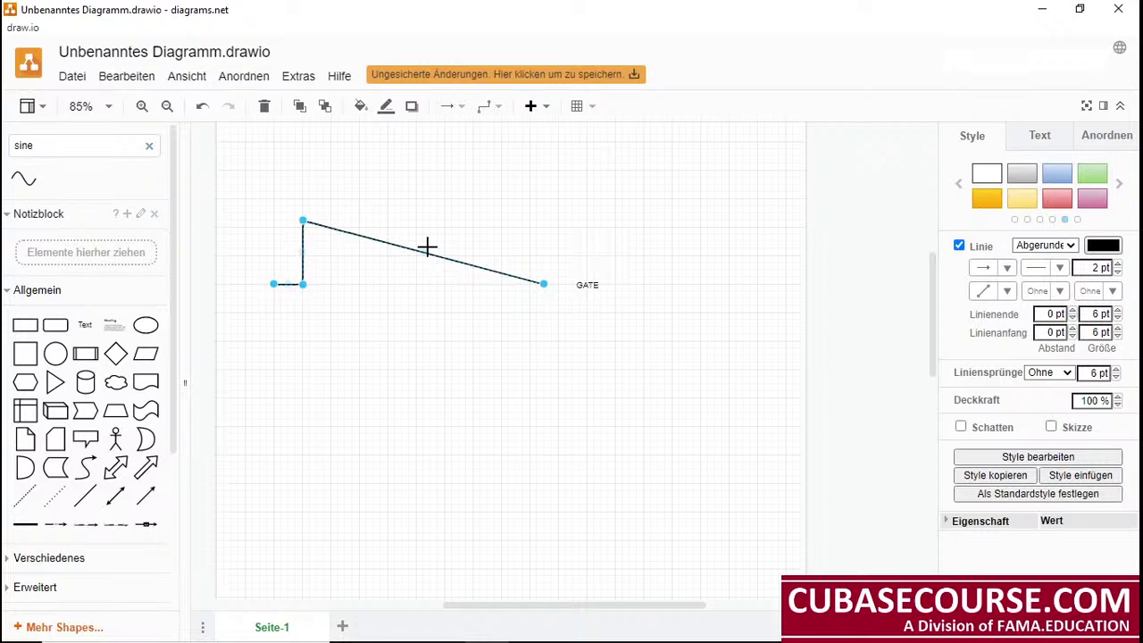
{"action": "left_click_drag", "start_coordinate": [426, 247], "coordinate": [503, 290]}
{"action": "left_click", "coordinate": [537, 400]}
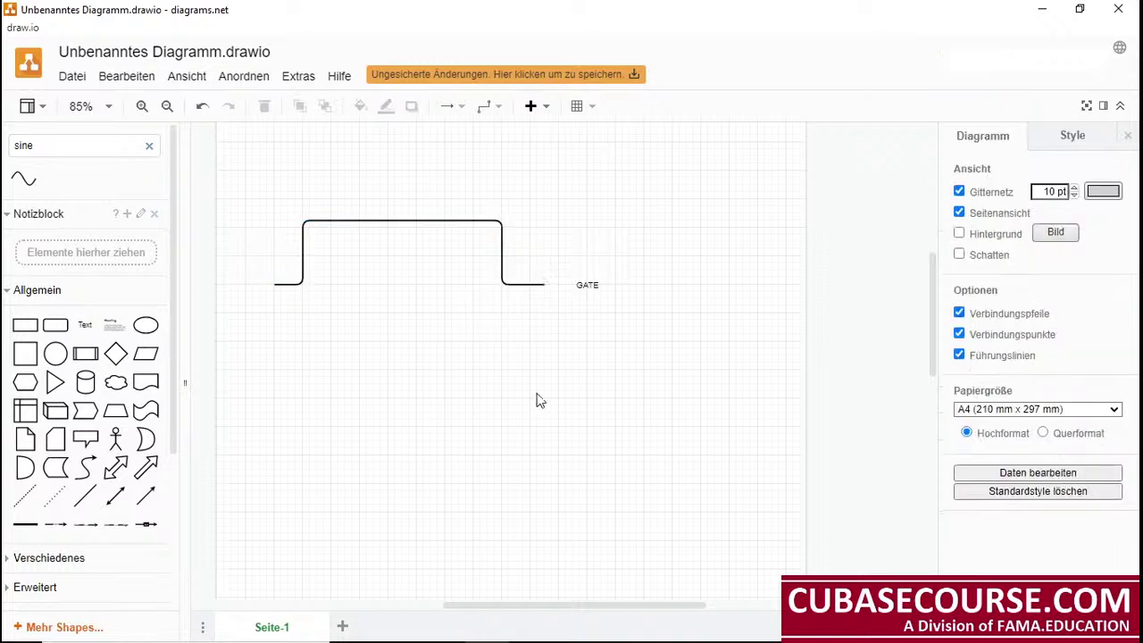
Set the GATE label's font size to 24
{"action": "left_click", "coordinate": [589, 285]}
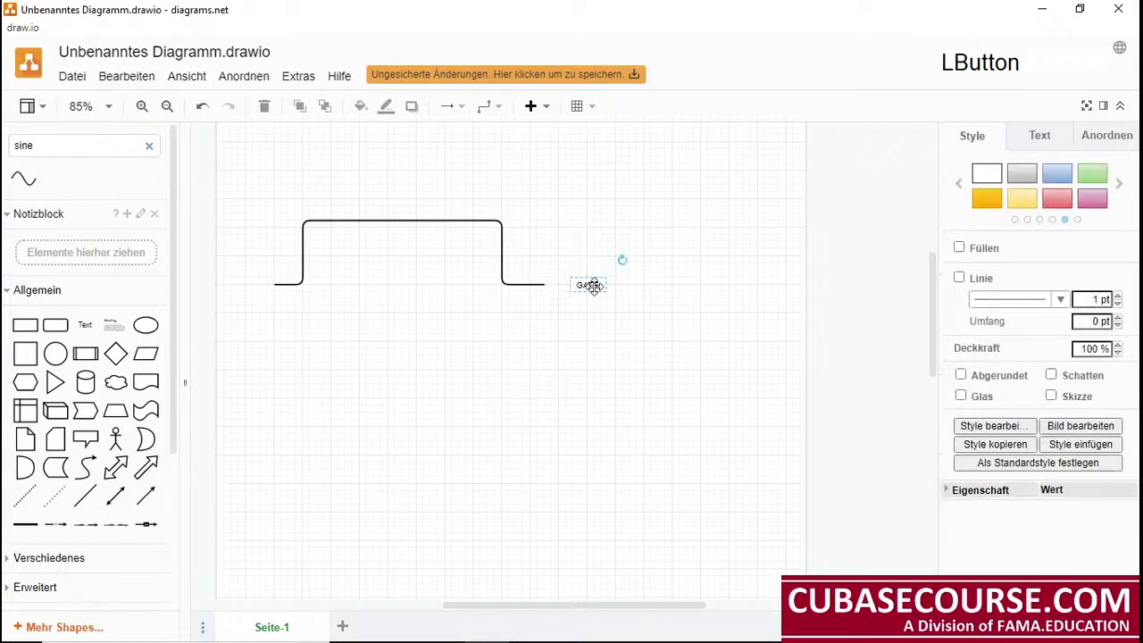
{"action": "double_click", "coordinate": [594, 286]}
{"action": "left_click", "coordinate": [179, 107]}
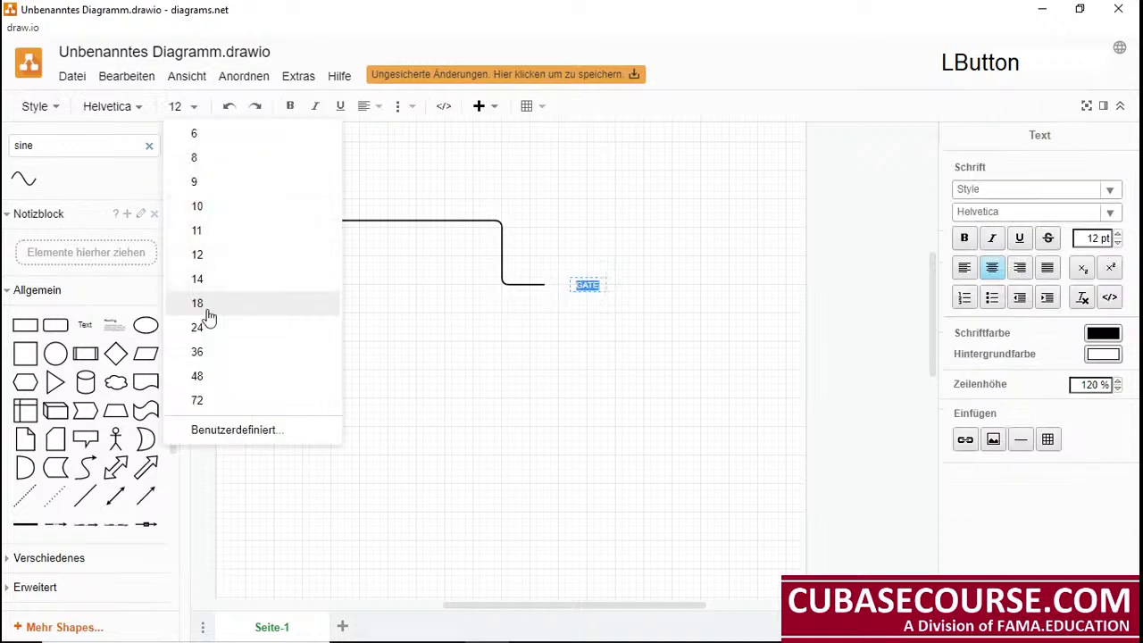
{"action": "left_click", "coordinate": [212, 330]}
{"action": "left_click", "coordinate": [592, 461]}
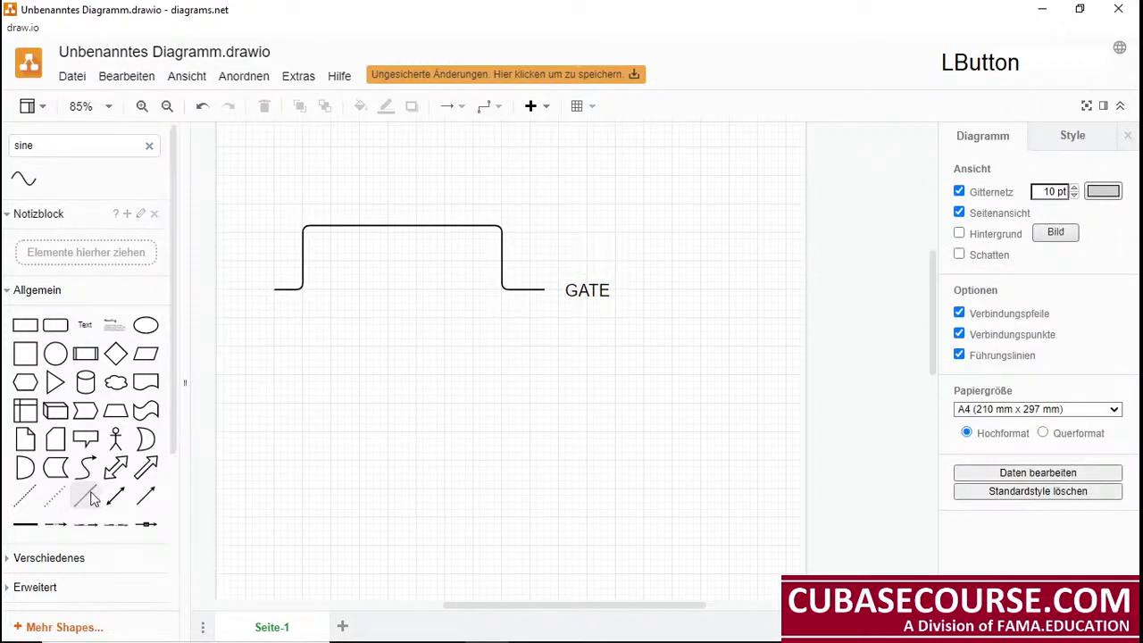
Add a second horizontal line below the gate pulse and bend it into a pulse rising at the same point
{"action": "left_click_drag", "start_coordinate": [85, 494], "coordinate": [544, 346]}
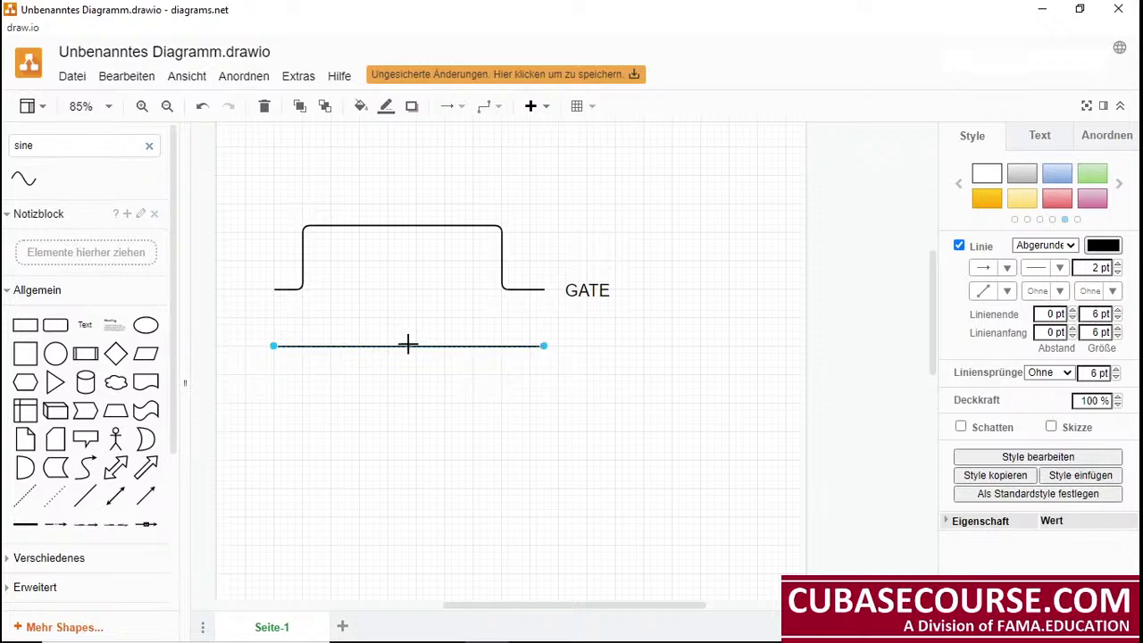
{"action": "left_click_drag", "start_coordinate": [408, 345], "coordinate": [304, 348]}
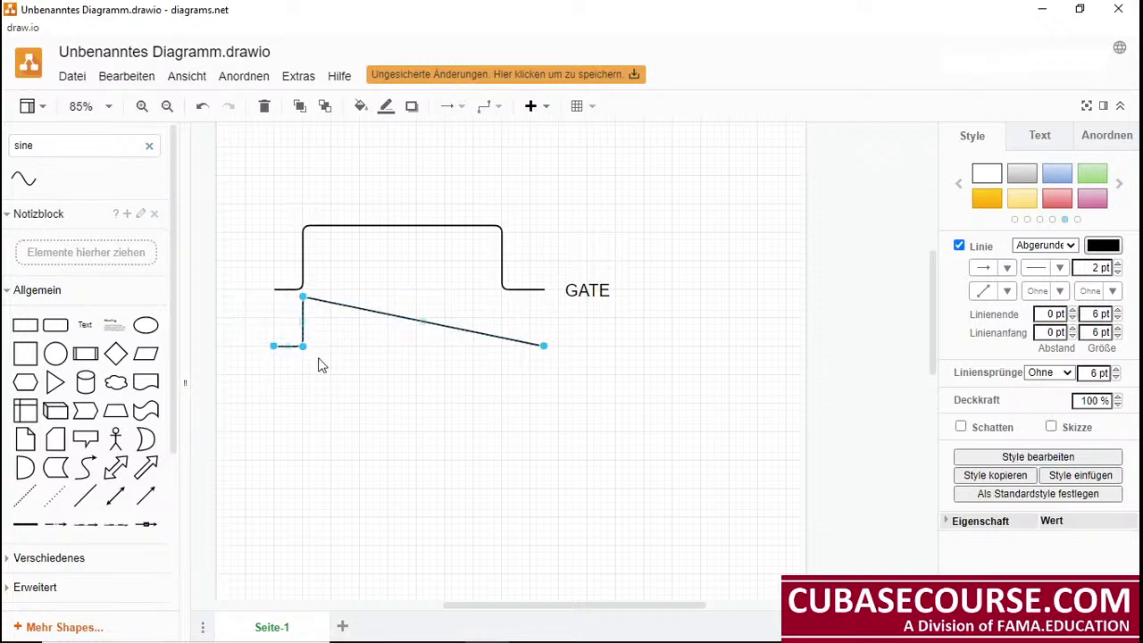
{"action": "left_click", "coordinate": [423, 319]}
{"action": "left_click_drag", "start_coordinate": [423, 318], "coordinate": [424, 297]}
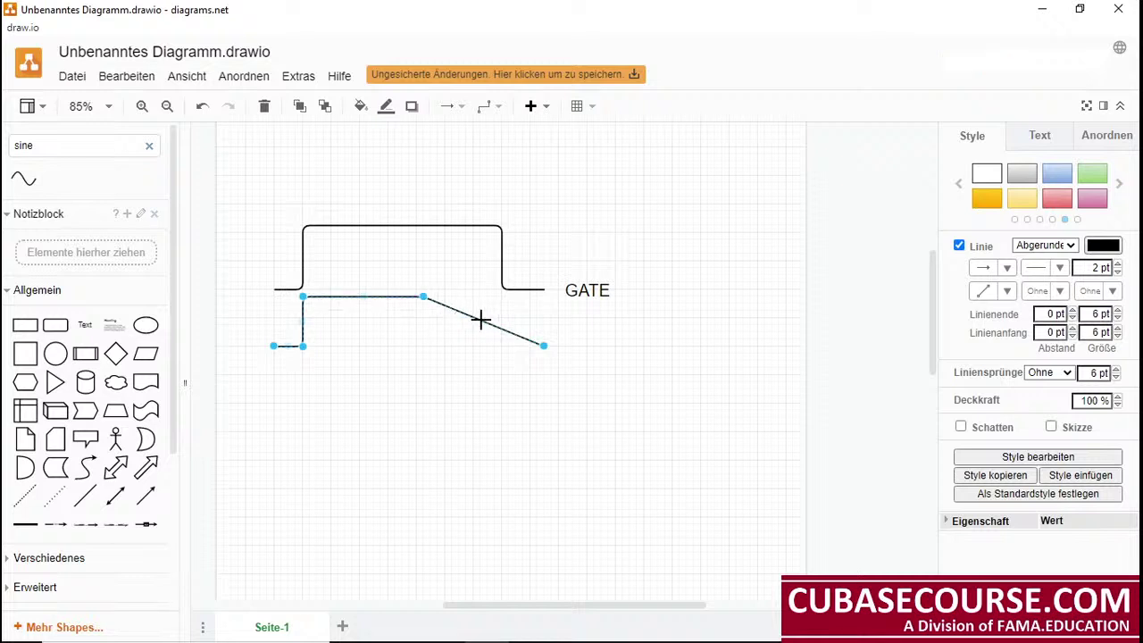
{"action": "left_click_drag", "start_coordinate": [482, 320], "coordinate": [433, 349]}
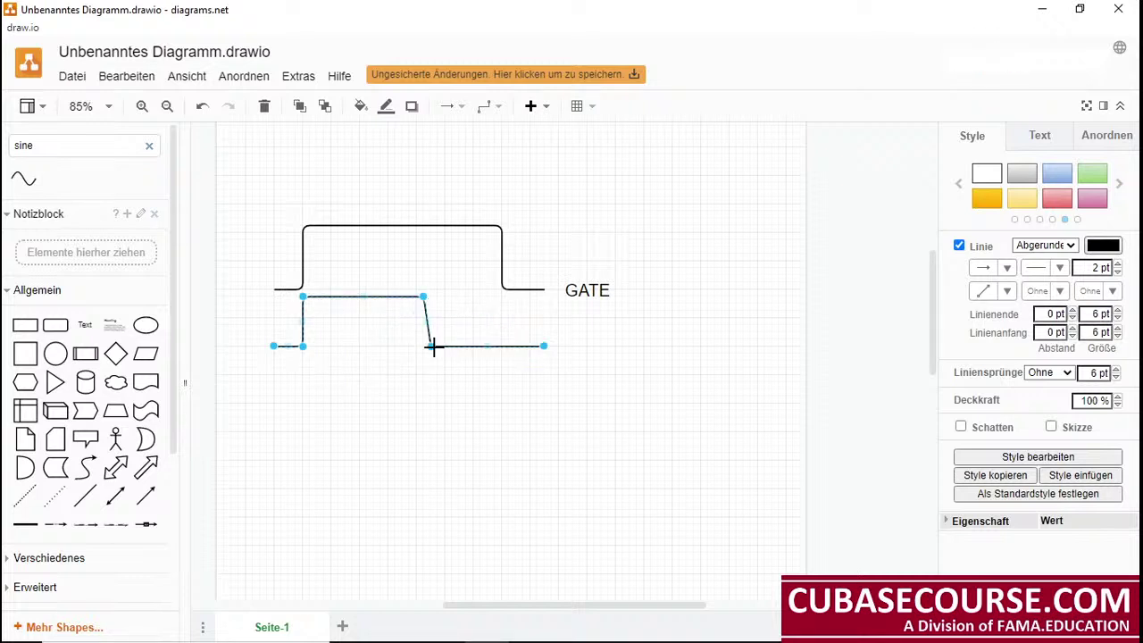
Narrow the lower pulse to a short trigger spike with vertical sides
{"action": "left_click_drag", "start_coordinate": [423, 296], "coordinate": [323, 297]}
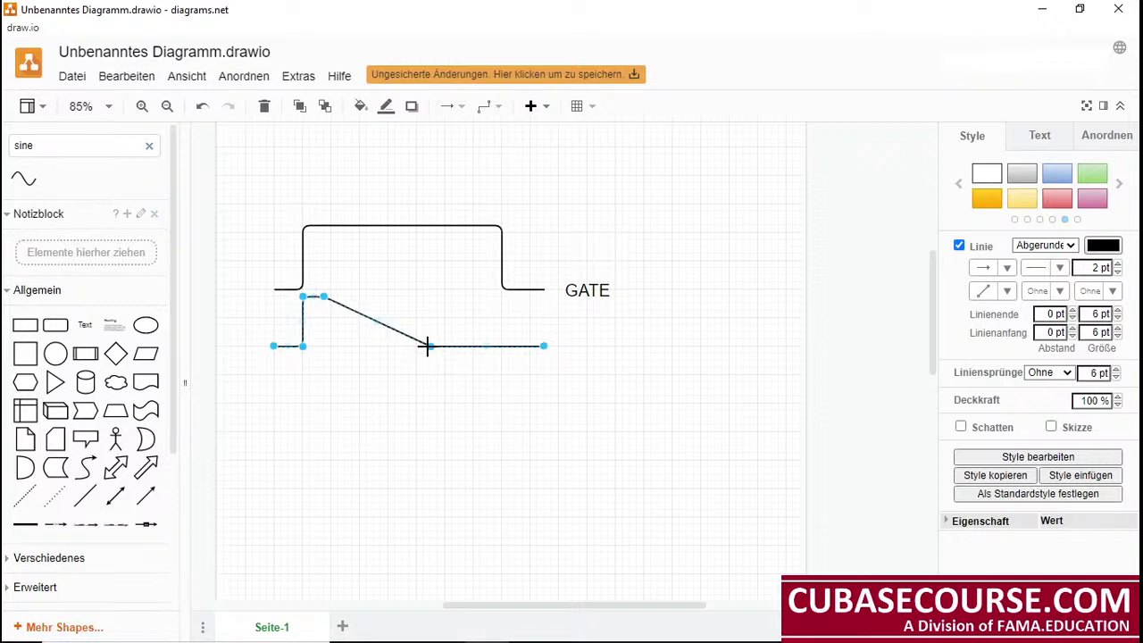
{"action": "left_click_drag", "start_coordinate": [427, 346], "coordinate": [324, 353]}
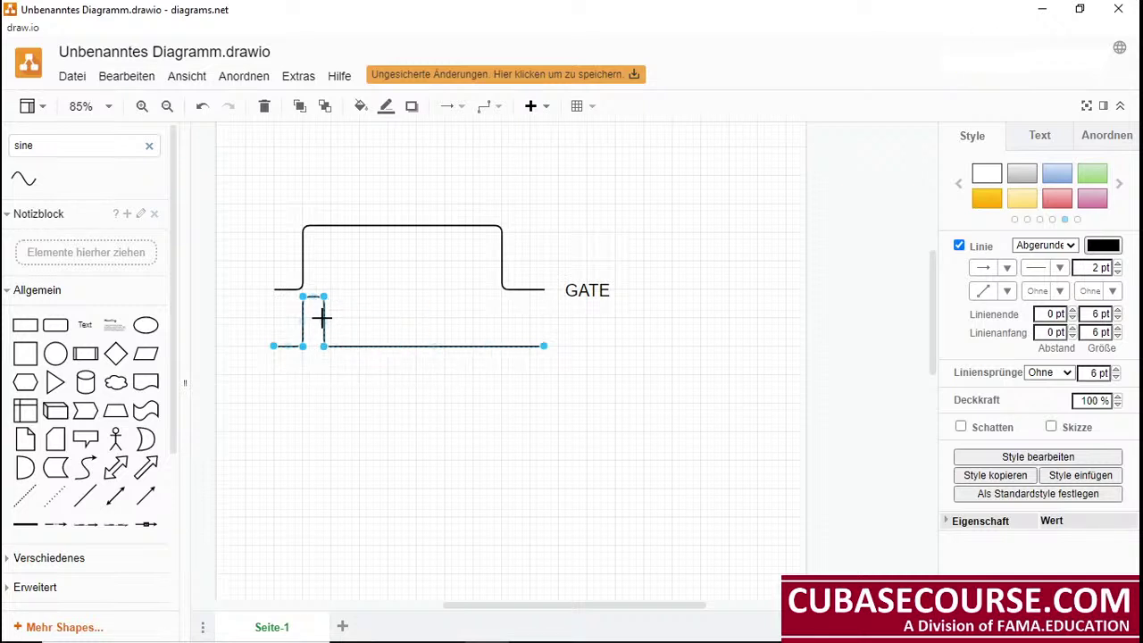
{"action": "left_click_drag", "start_coordinate": [321, 298], "coordinate": [316, 297]}
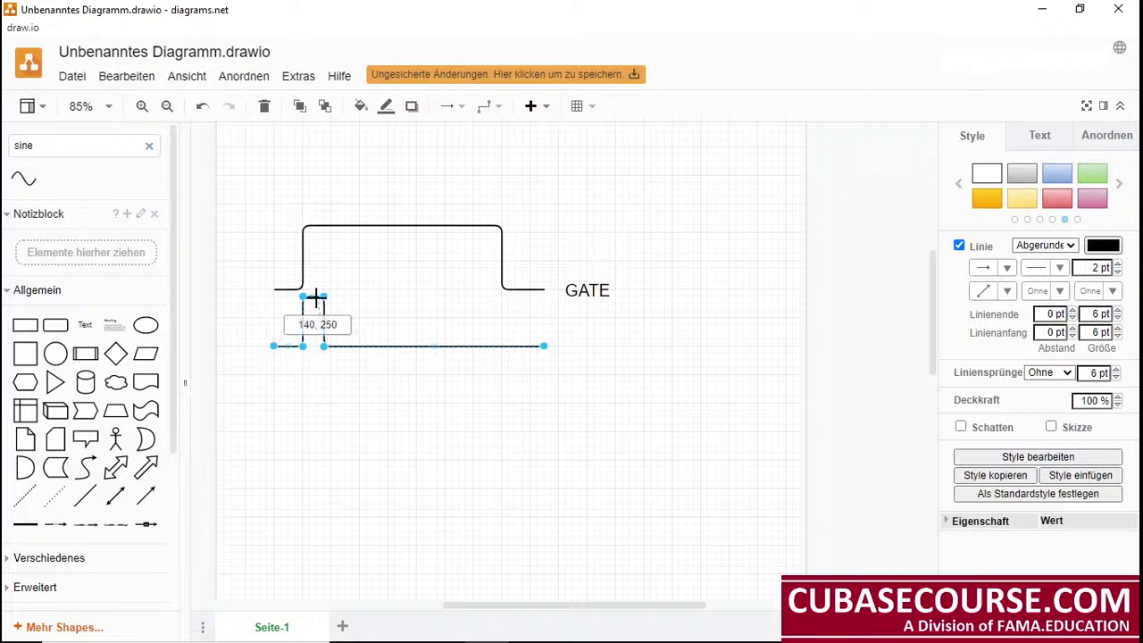
{"action": "left_click_drag", "start_coordinate": [321, 347], "coordinate": [318, 347]}
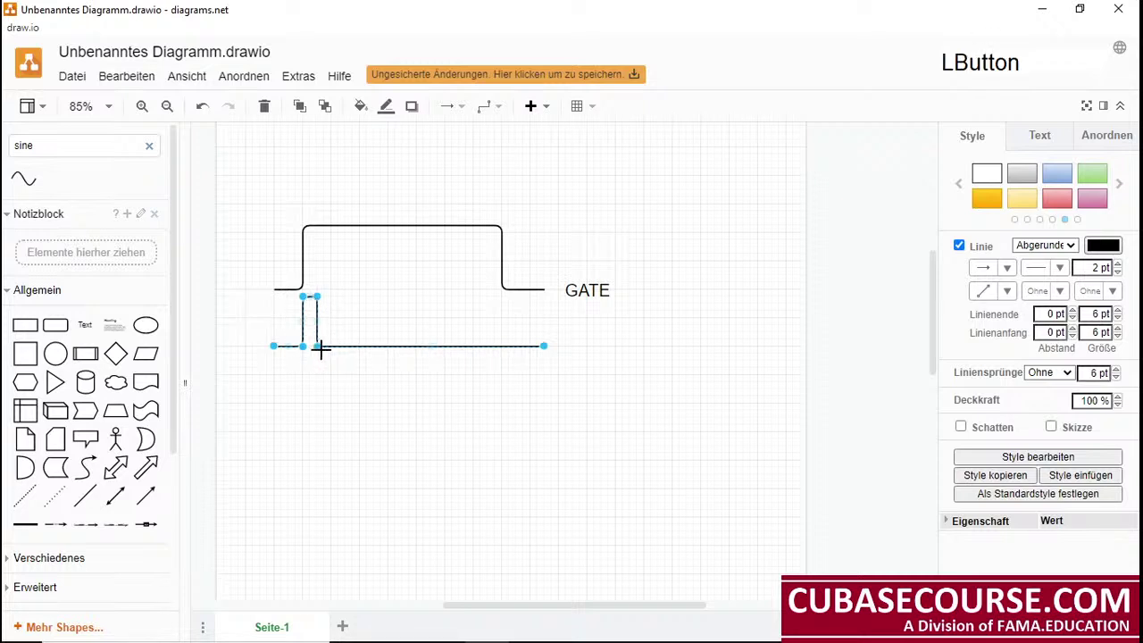
Shift the trigger waveform down to leave a clear gap below the gate waveform
{"action": "left_click_drag", "start_coordinate": [240, 291], "coordinate": [549, 412]}
{"action": "key", "text": "Down"}
{"action": "key", "text": "Down"}
{"action": "key", "text": "Down"}
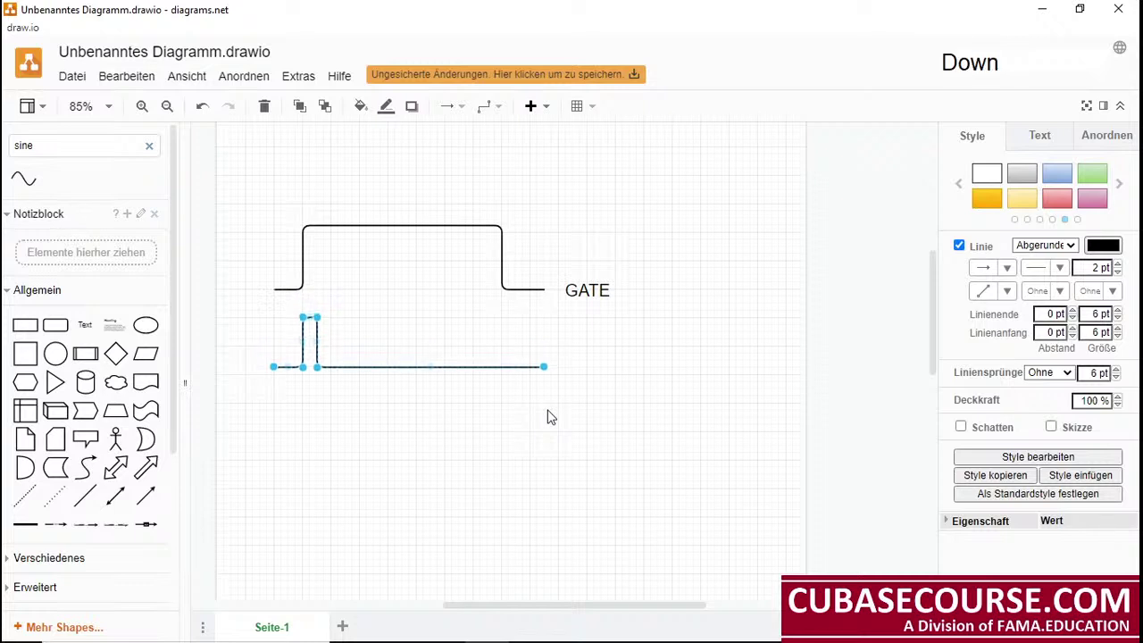
{"action": "key", "text": "Down"}
{"action": "key", "text": "Down"}
{"action": "key", "text": "Up"}
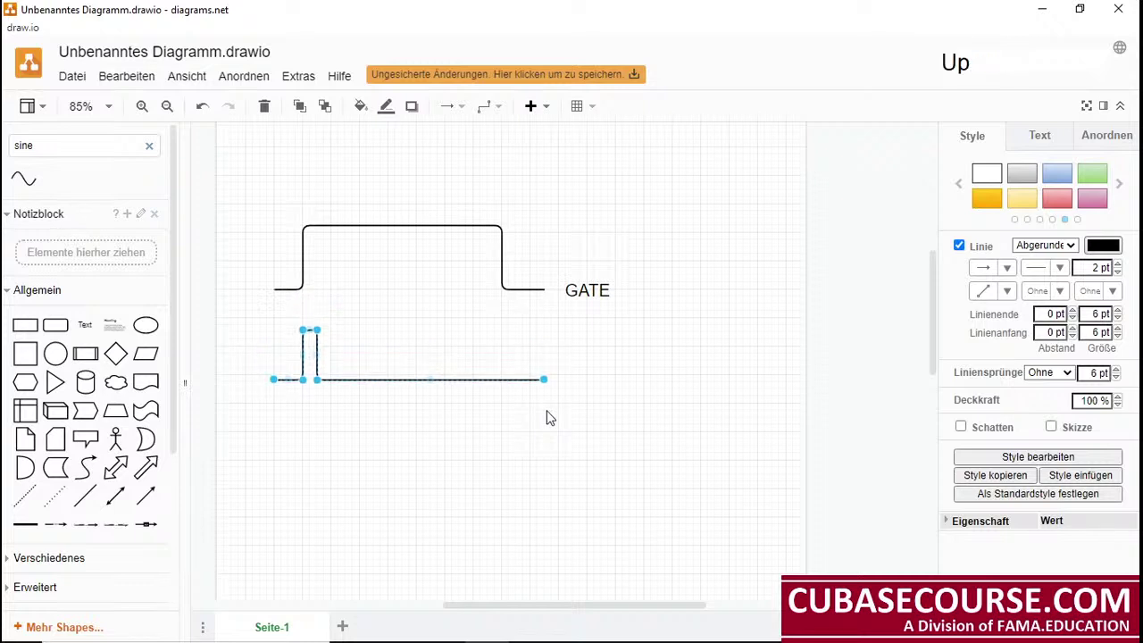
{"action": "key", "text": "Up"}
{"action": "key", "text": "Up"}
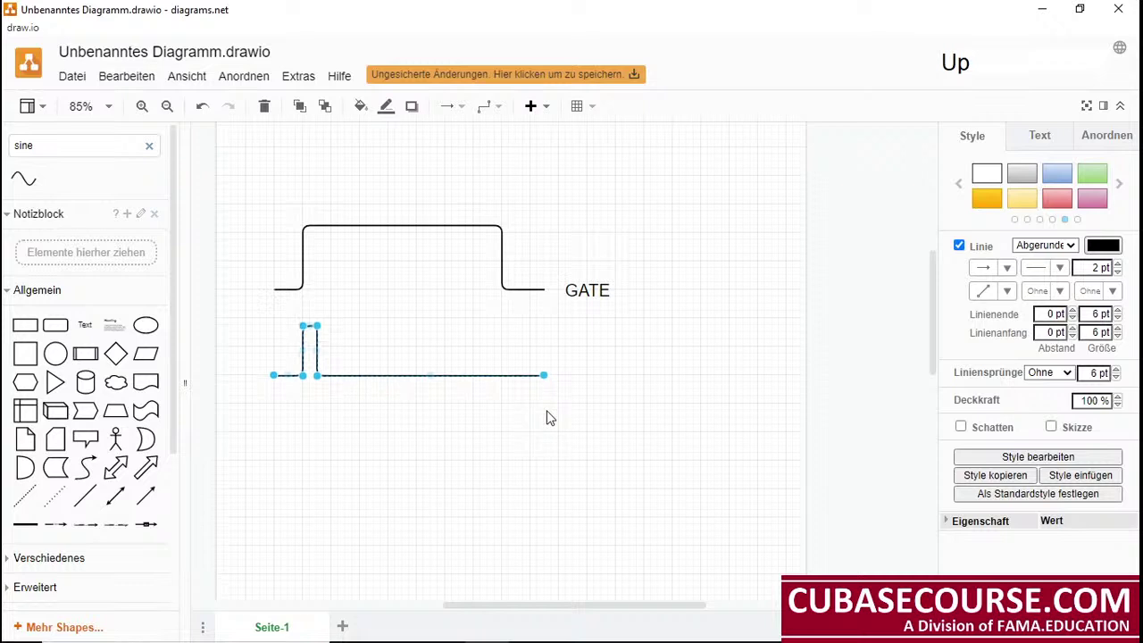
{"action": "left_click", "coordinate": [262, 362]}
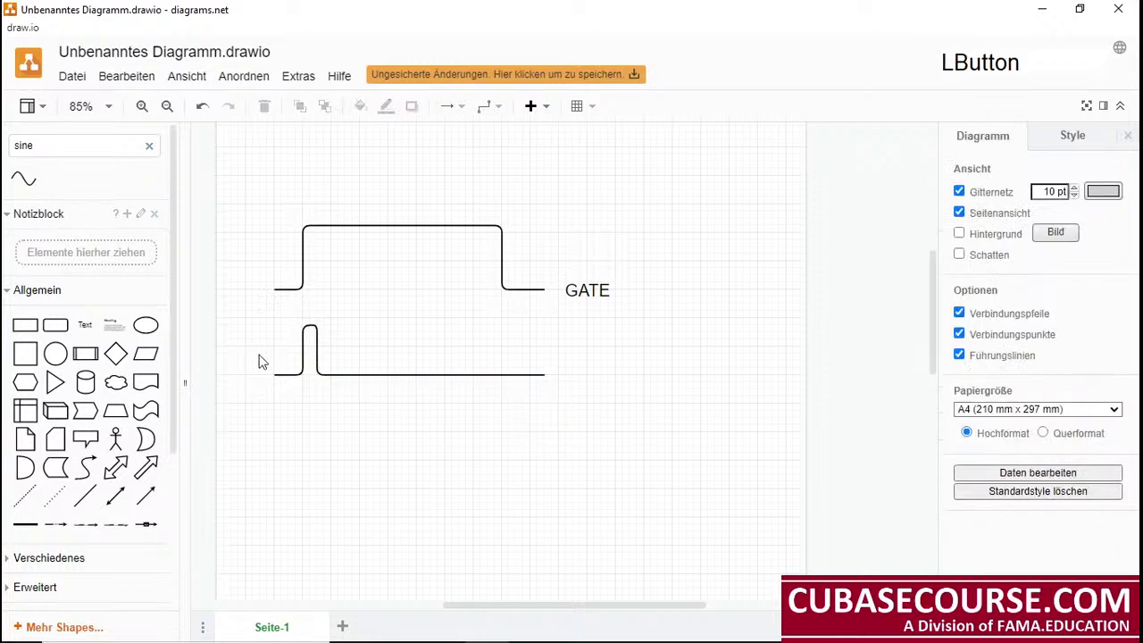
Raise the top of the trigger spike to match the gate pulse's height
{"action": "left_click", "coordinate": [311, 336]}
{"action": "left_click", "coordinate": [308, 326]}
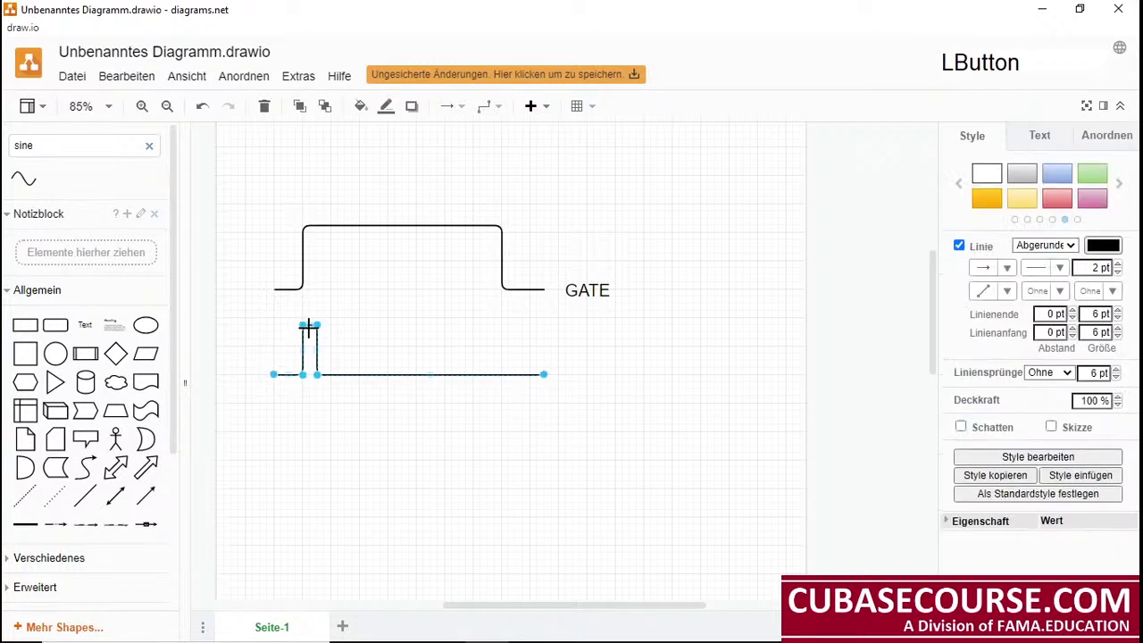
{"action": "mouse_move", "coordinate": [303, 324]}
{"action": "left_mouse_down"}
{"action": "mouse_move", "coordinate": [303, 310]}
{"action": "mouse_move", "coordinate": [317, 311]}
{"action": "left_mouse_up"}
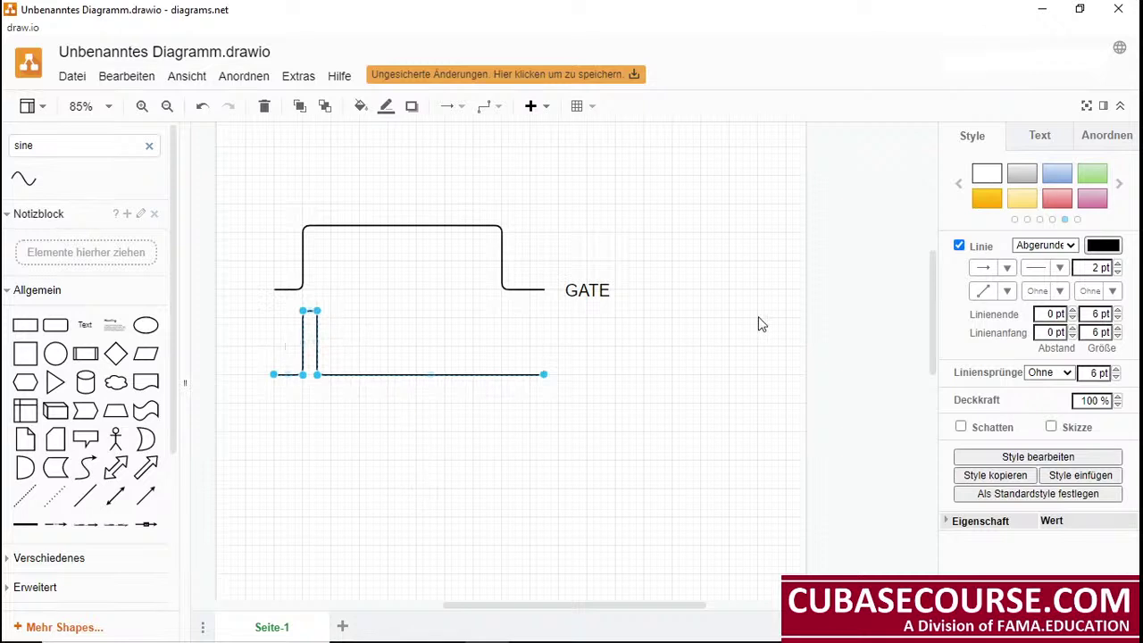
Set the line style of both the trigger and gate waveforms to Eckig for square corners
{"action": "left_click", "coordinate": [1045, 249]}
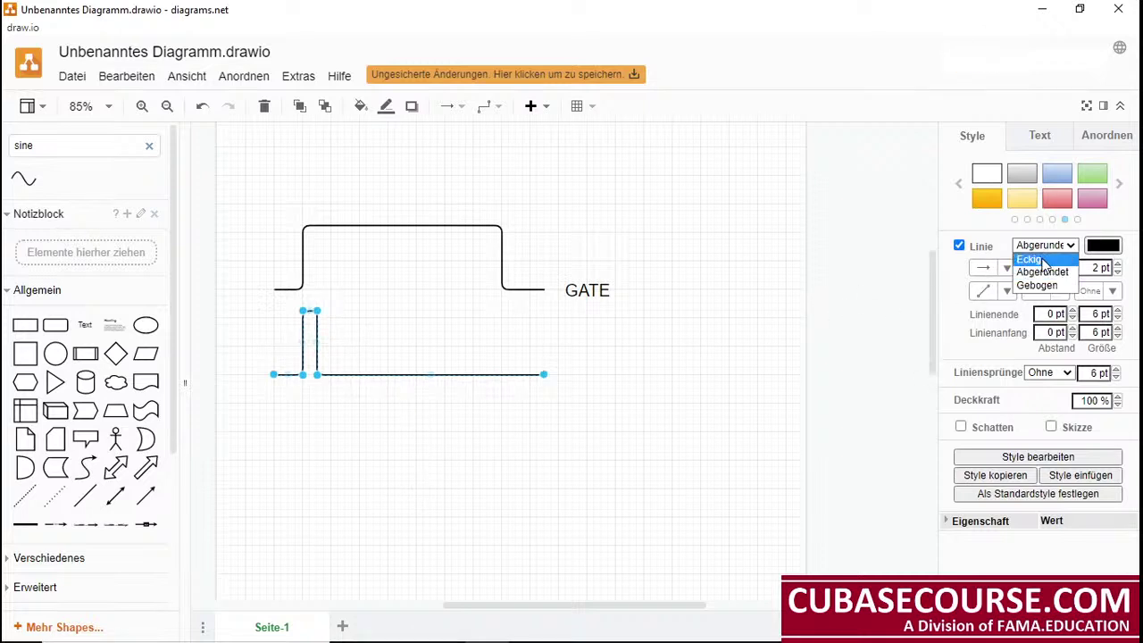
{"action": "left_click", "coordinate": [1046, 260]}
{"action": "left_click", "coordinate": [467, 384]}
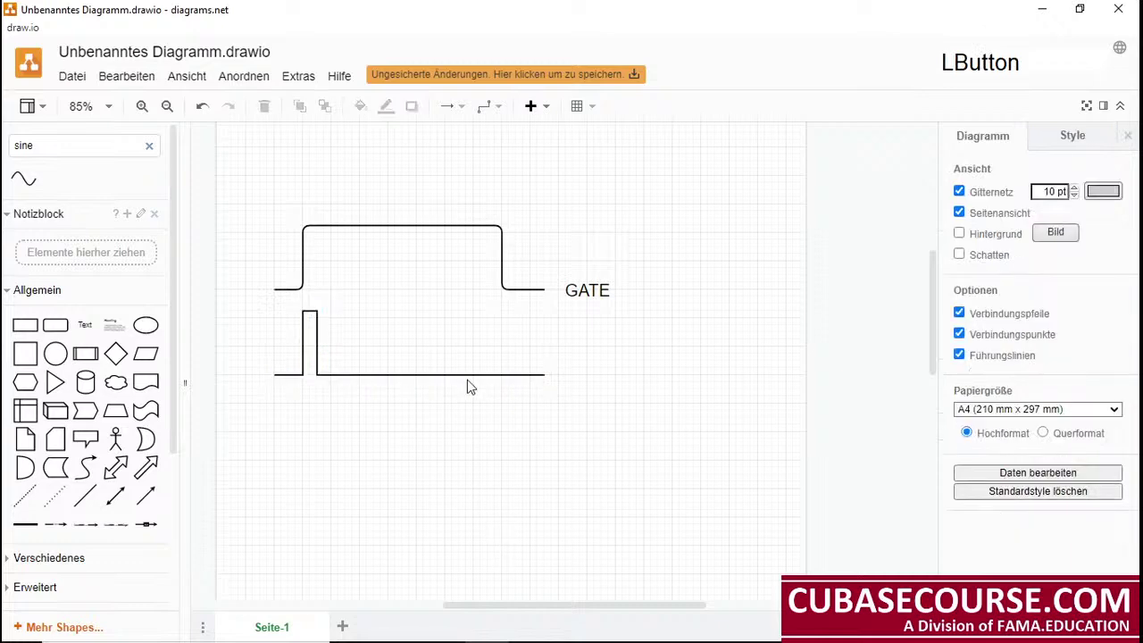
{"action": "left_click", "coordinate": [462, 226]}
{"action": "left_click", "coordinate": [1045, 244]}
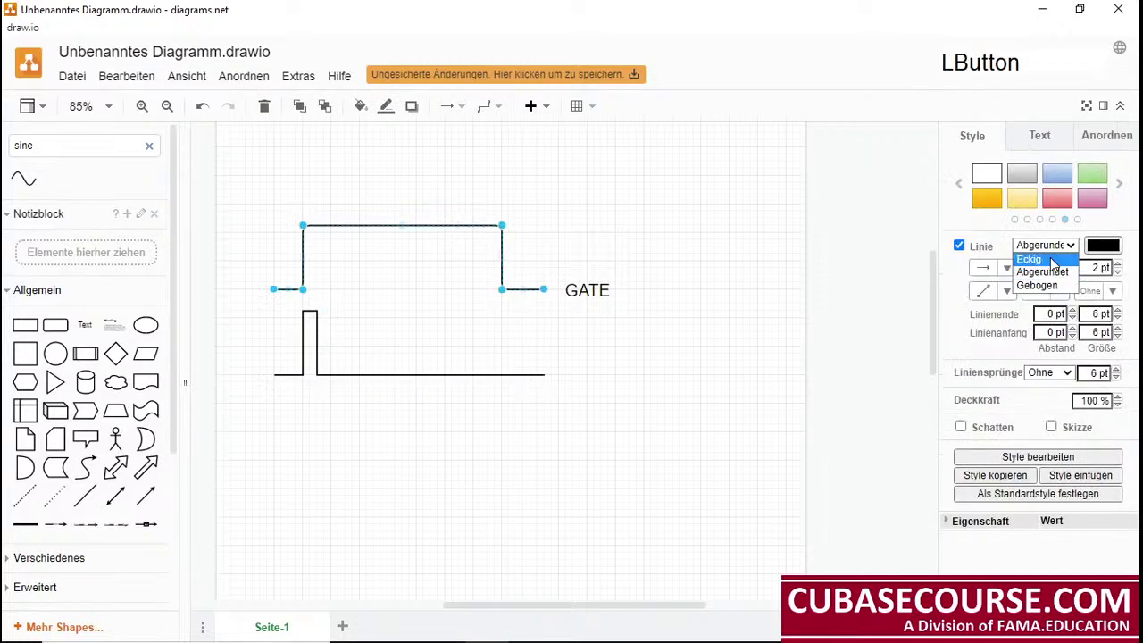
{"action": "left_click", "coordinate": [1045, 255]}
{"action": "left_click", "coordinate": [671, 516]}
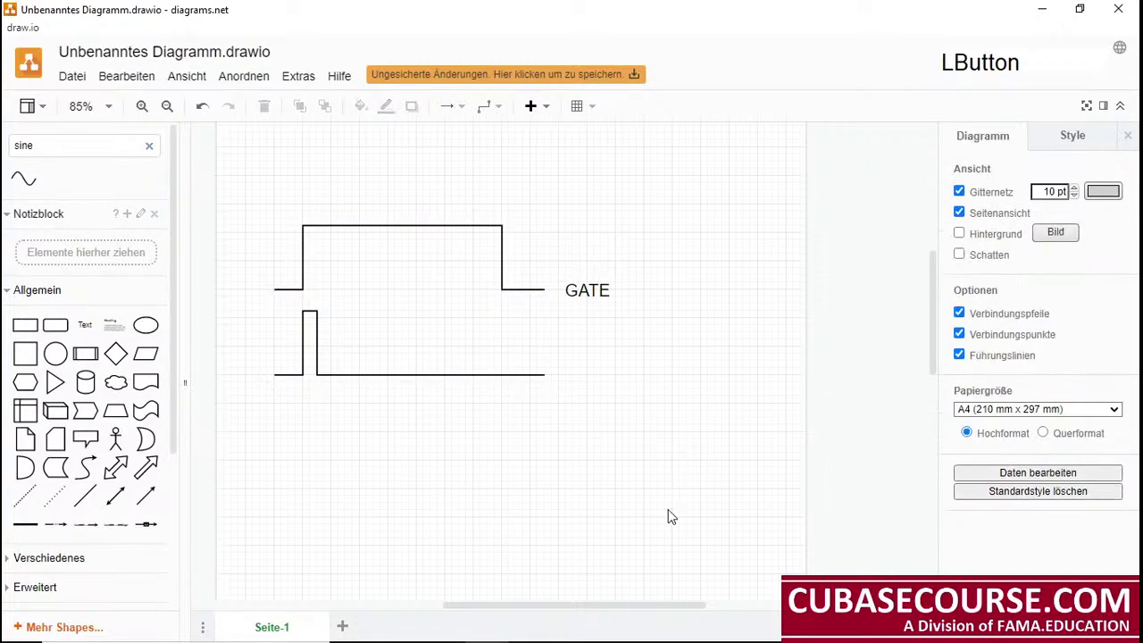
Add a text label reading "TRIGGER" at the right end of the lower waveform
{"action": "double_click", "coordinate": [579, 375]}
{"action": "left_click", "coordinate": [580, 376]}
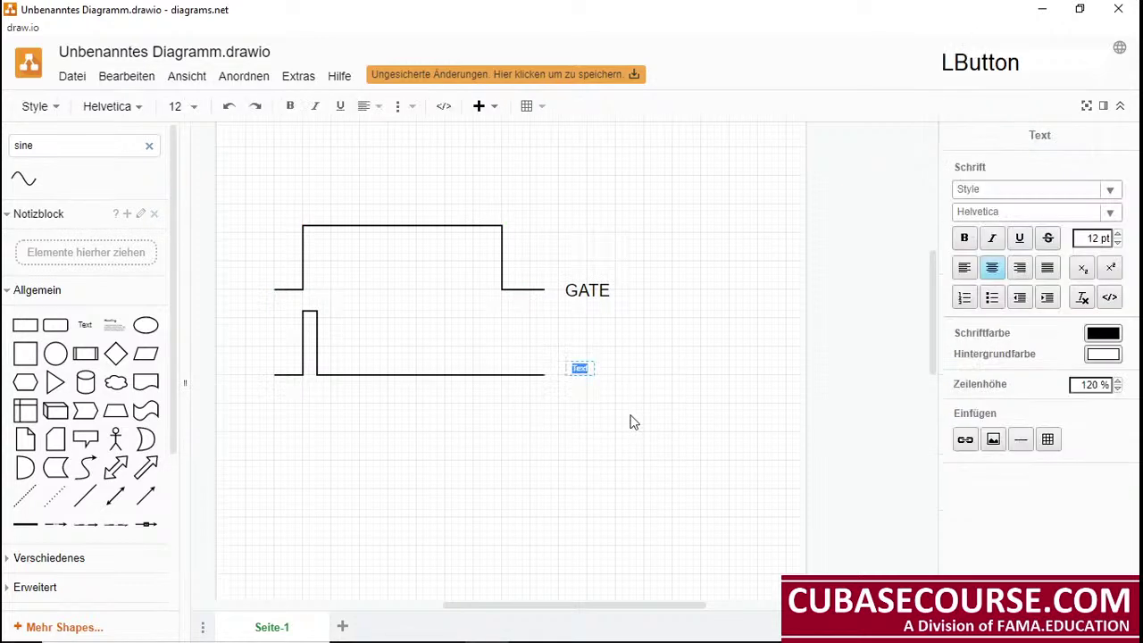
{"action": "type", "text": "TRIGGER"}
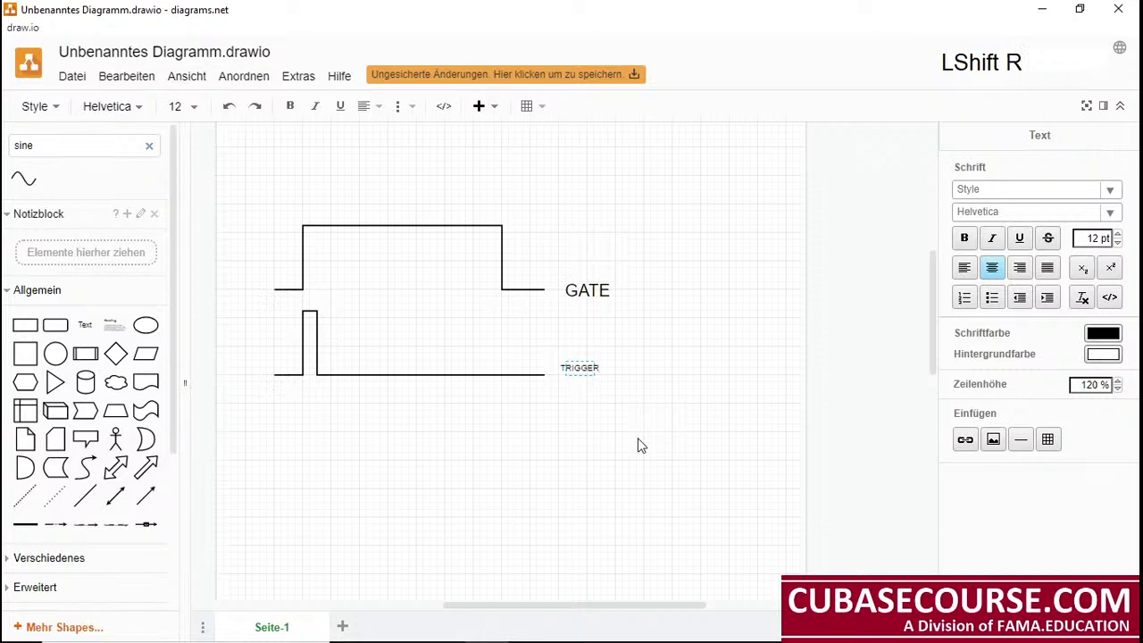
Set the TRIGGER label's font size to 24 and move it right, clear of the end of the trigger waveform
{"action": "key", "text": "shift+Up"}
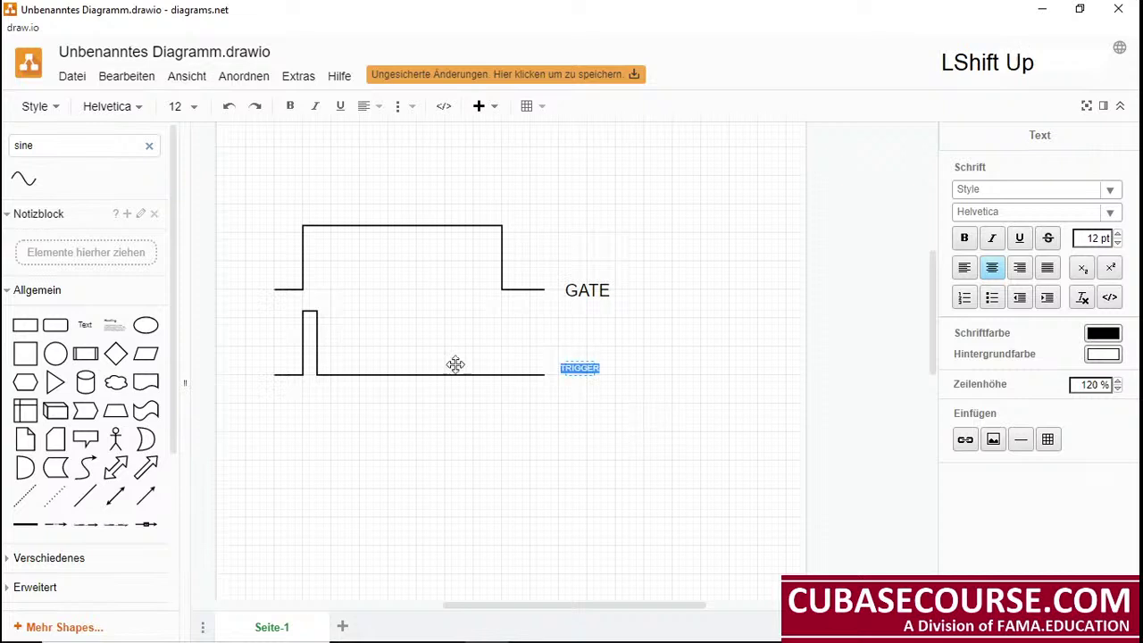
{"action": "left_click", "coordinate": [184, 106]}
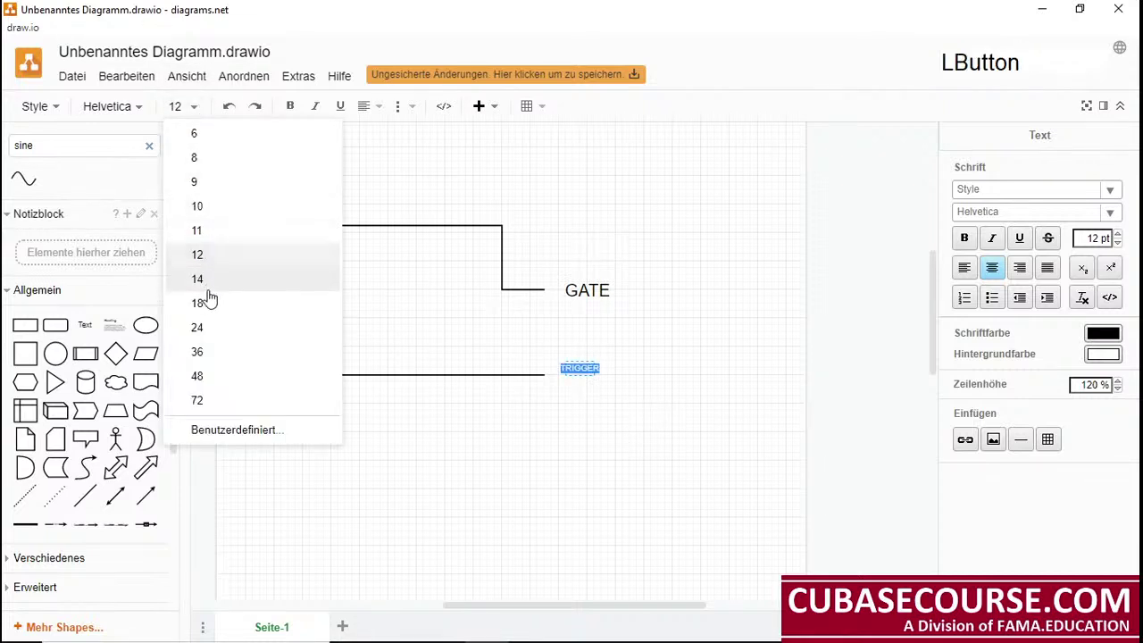
{"action": "left_click", "coordinate": [214, 335]}
{"action": "left_click", "coordinate": [603, 474]}
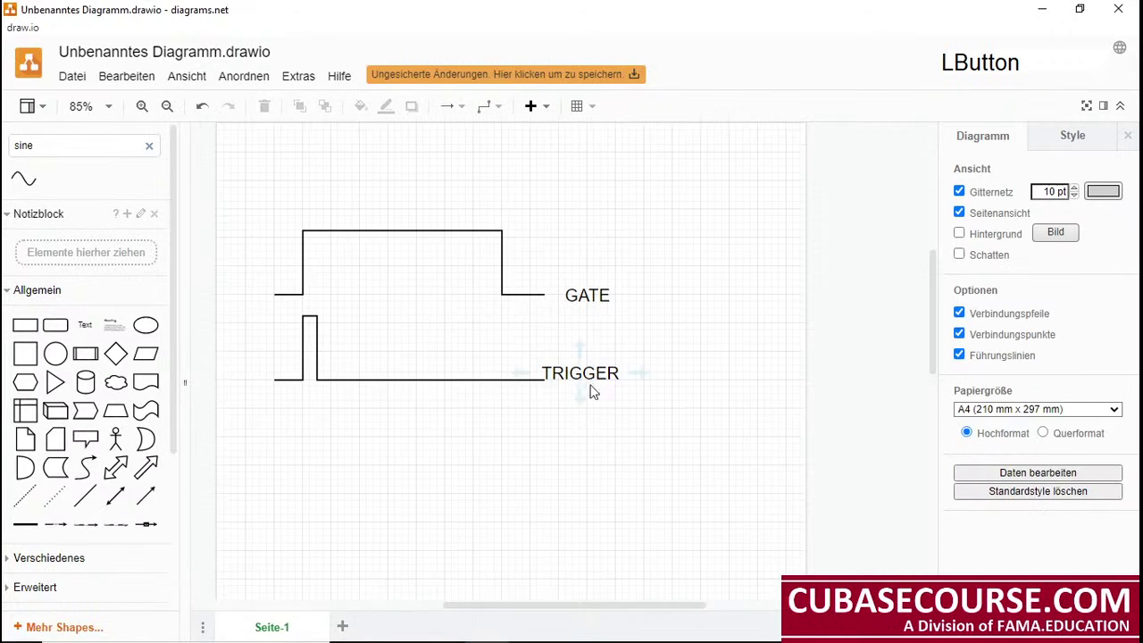
{"action": "left_click_drag", "start_coordinate": [590, 384], "coordinate": [610, 382]}
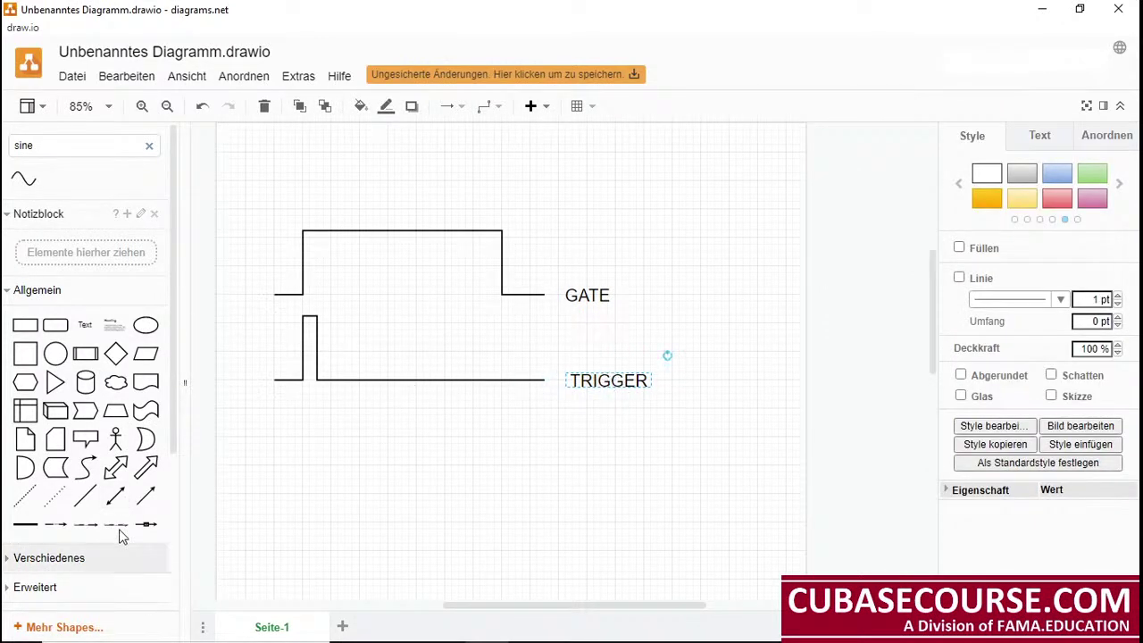
Mark the shared rising edge of both waveforms with a dotted vertical line and add the label "Note on" below it
{"action": "left_click_drag", "start_coordinate": [55, 496], "coordinate": [301, 173]}
{"action": "left_click_drag", "start_coordinate": [288, 508], "coordinate": [304, 436]}
{"action": "left_click", "coordinate": [281, 464]}
{"action": "double_click", "coordinate": [281, 464]}
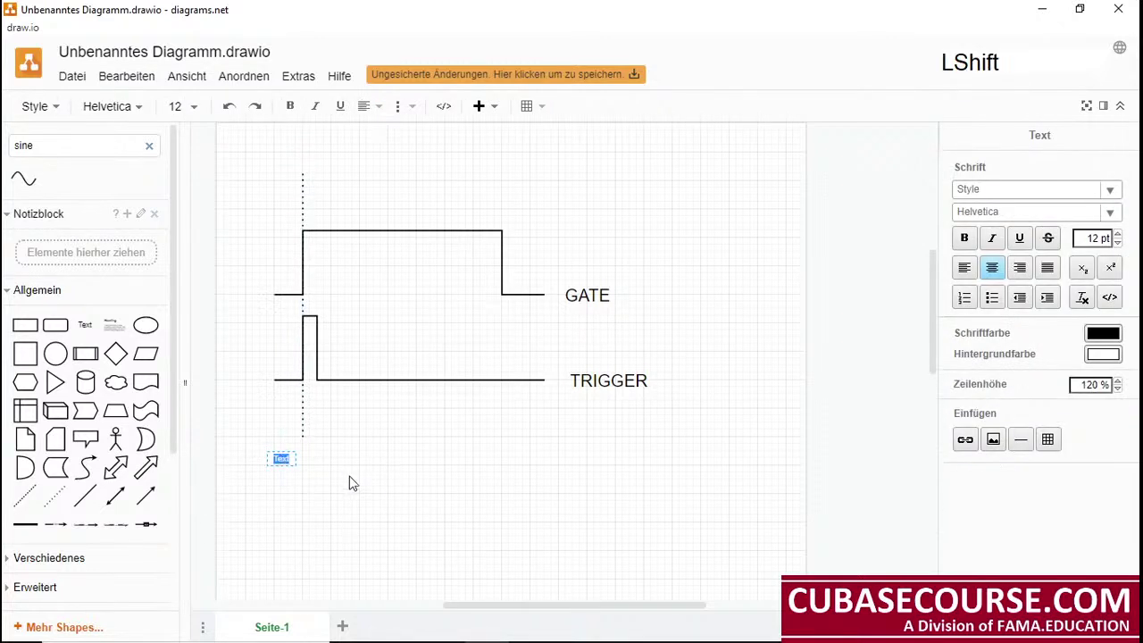
{"action": "type", "text": "Note "}
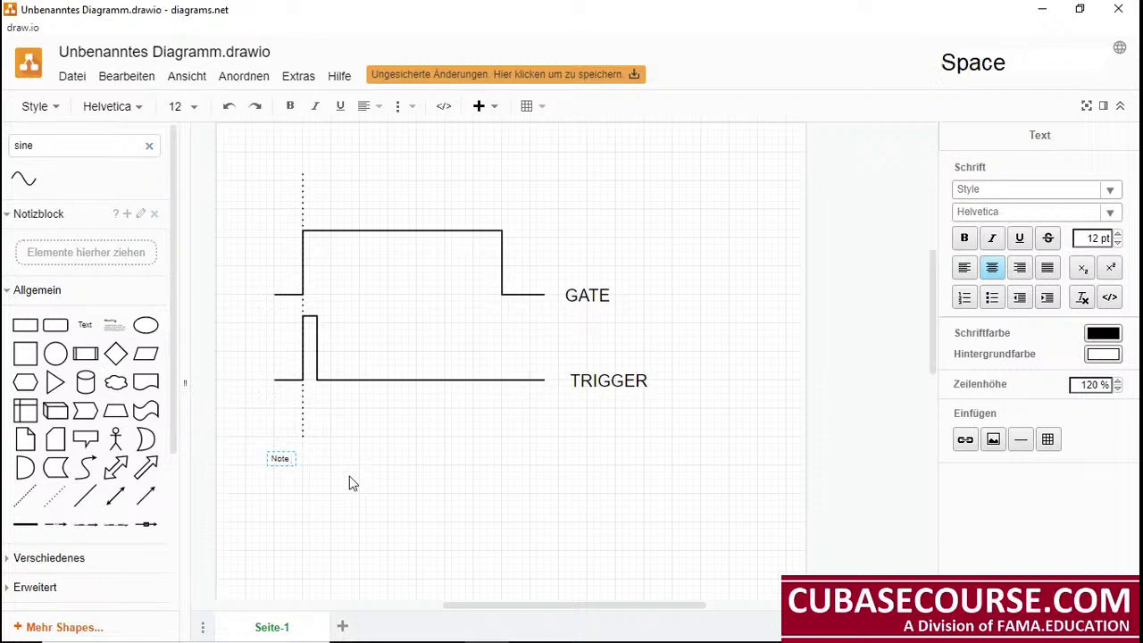
{"action": "type", "text": "on"}
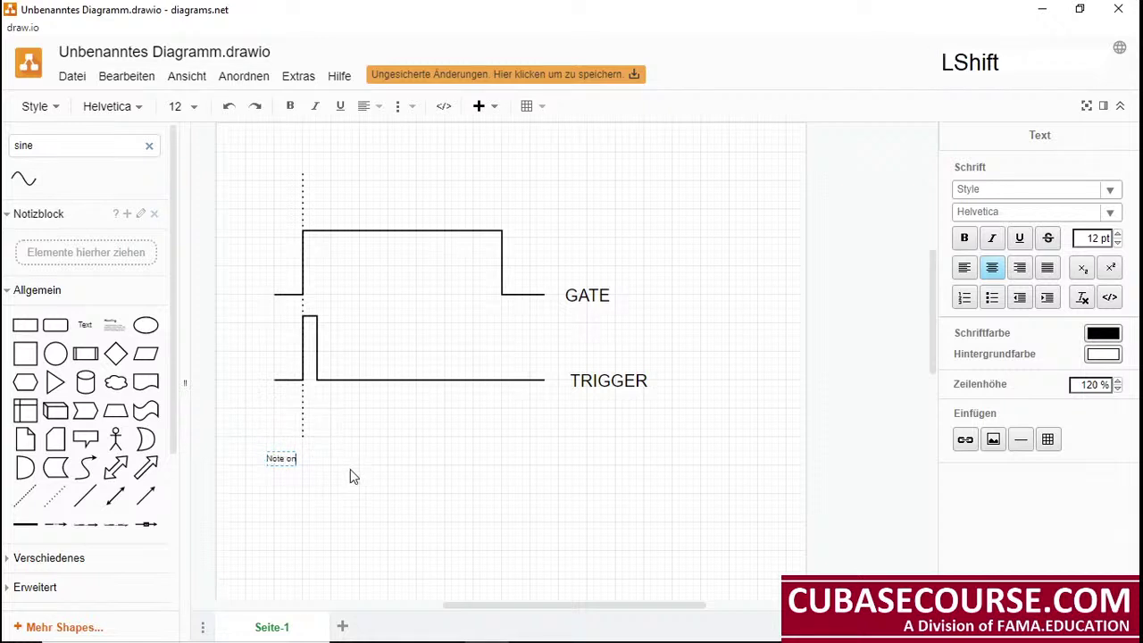
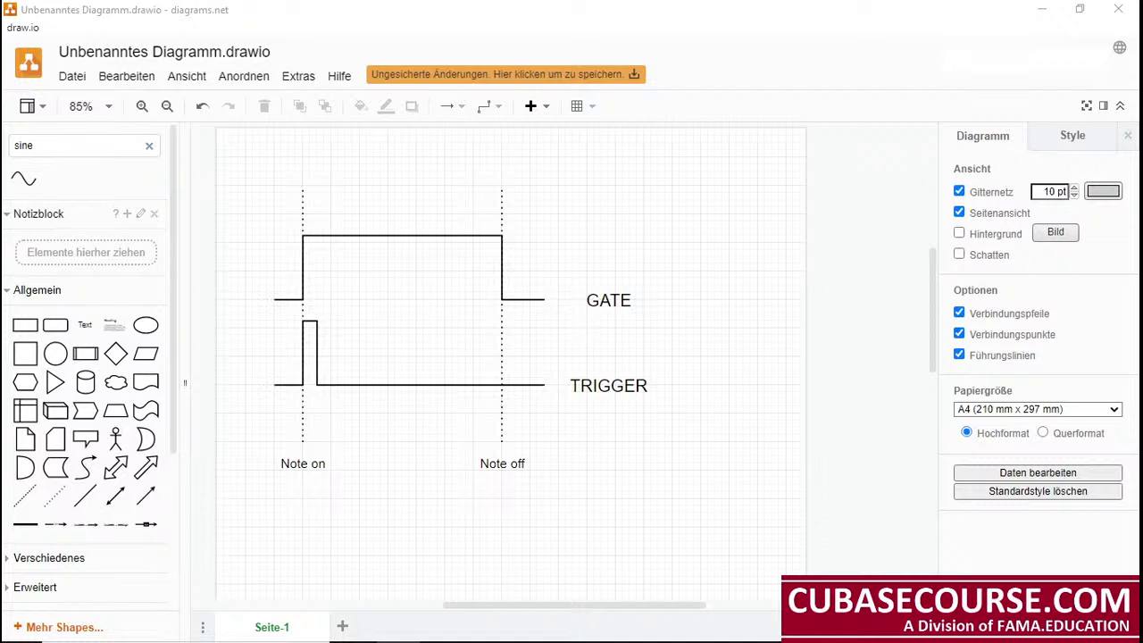
{"action": "left_click", "coordinate": [67, 428]}
{"action": "left_click", "coordinate": [702, 522]}
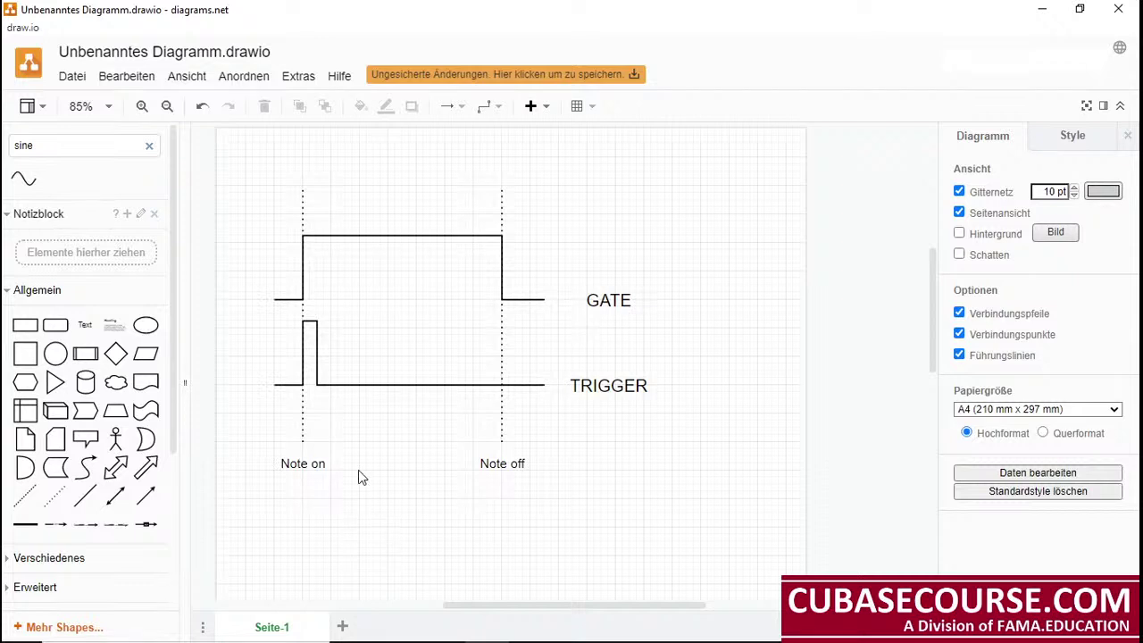
{"action": "left_click", "coordinate": [312, 357]}
Switch to Cubase and move the Voltage Modular window down to uncover the instrument track and its MIDI part
{"action": "left_click", "coordinate": [794, 626]}
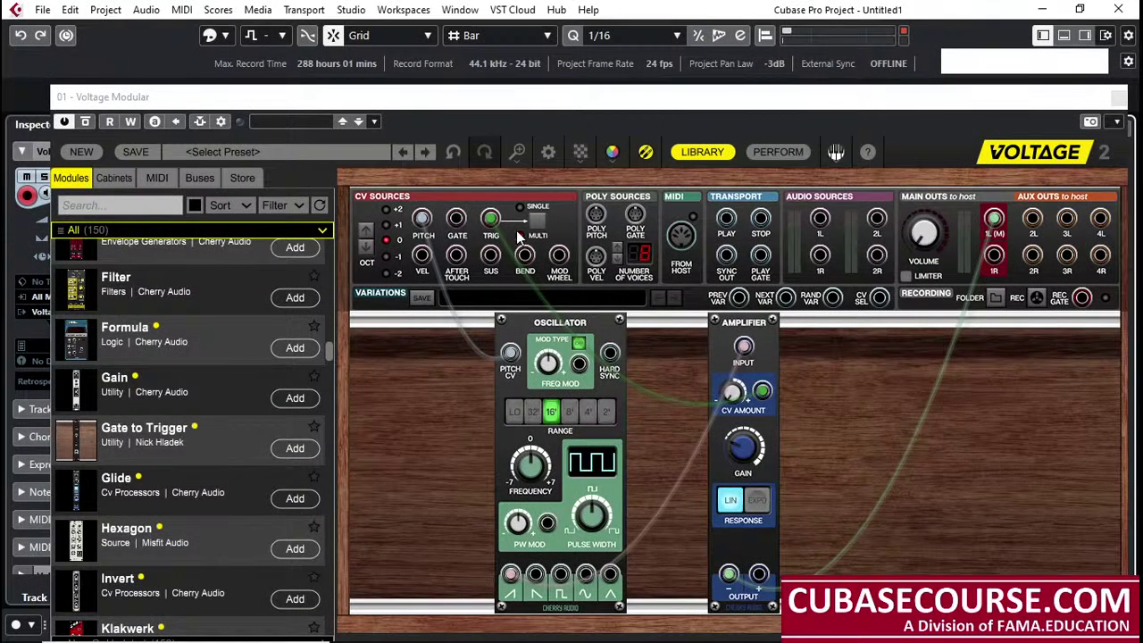
{"action": "left_click", "coordinate": [516, 108]}
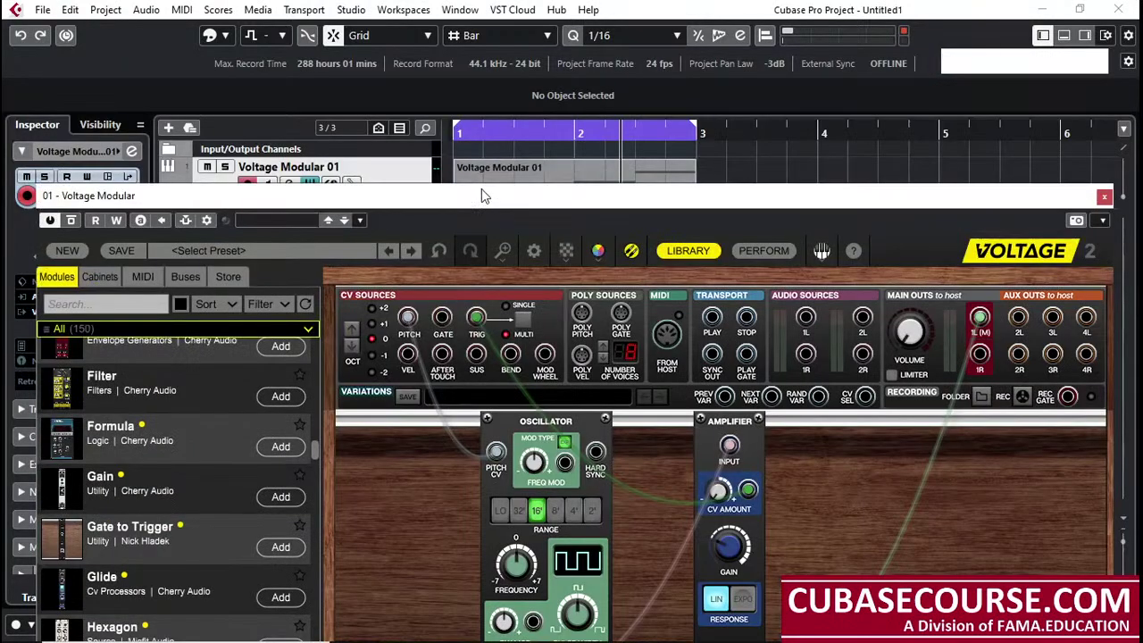
{"action": "left_click_drag", "start_coordinate": [481, 190], "coordinate": [483, 237]}
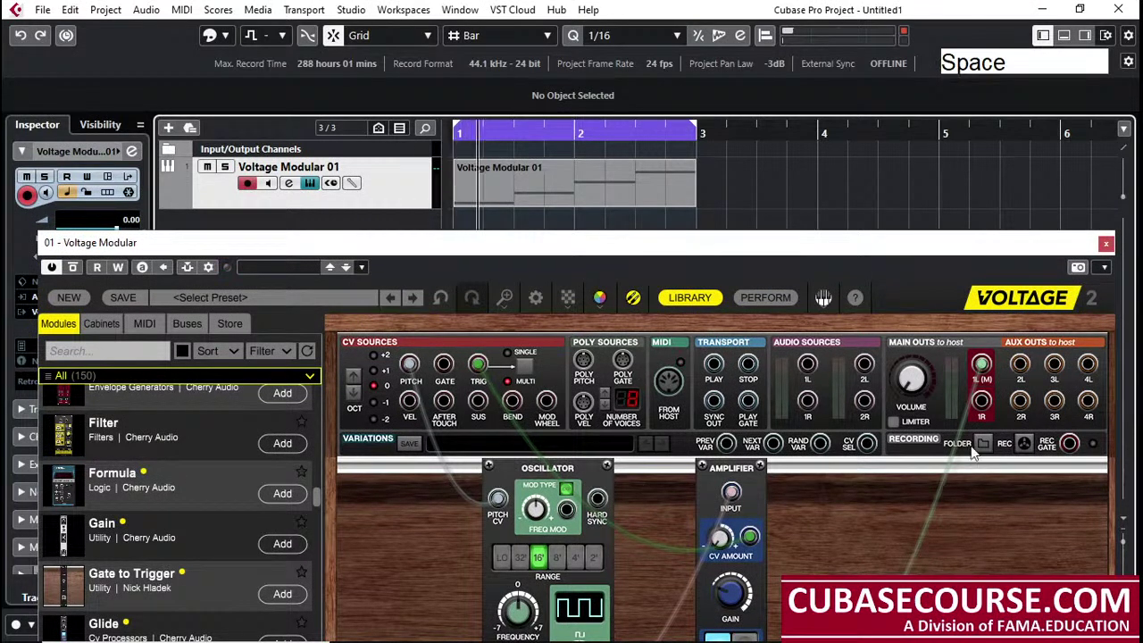
Play the MIDI part with TRIG controlling the amplifier and set the main output volume to -6.8 dB
{"action": "left_click", "coordinate": [906, 373]}
{"action": "left_click_drag", "start_coordinate": [906, 368], "coordinate": [907, 342]}
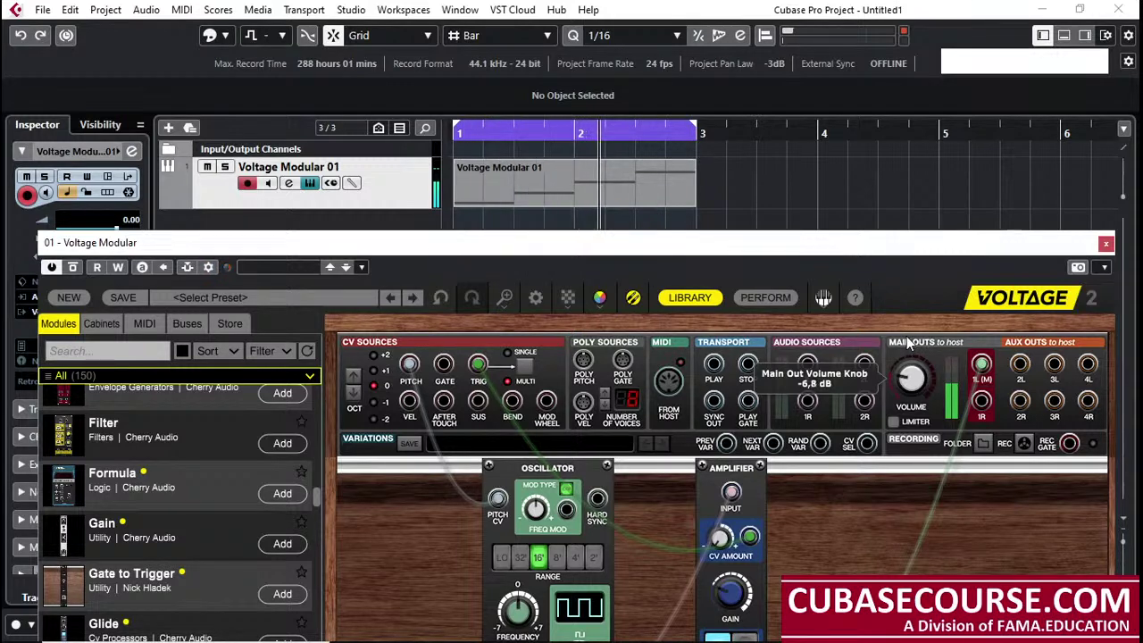
{"action": "key", "text": "space"}
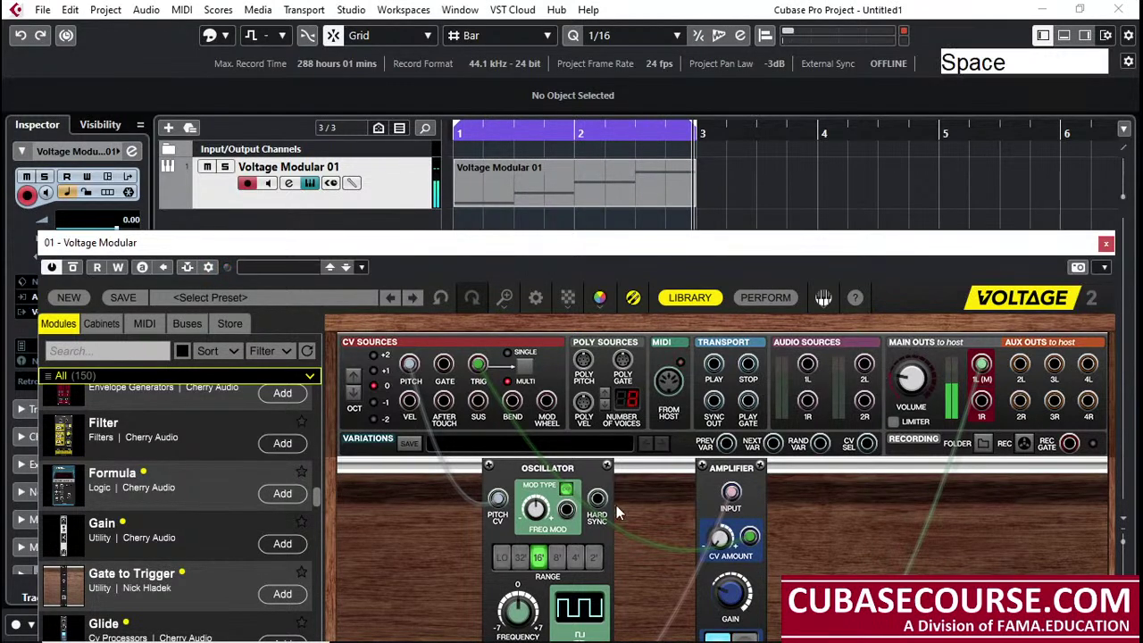
Move the amplifier's CV AMOUNT cable from TRIG to GATE and play the MIDI part while adjusting the main output volume
{"action": "left_click_drag", "start_coordinate": [748, 536], "coordinate": [444, 365]}
{"action": "key", "text": "space"}
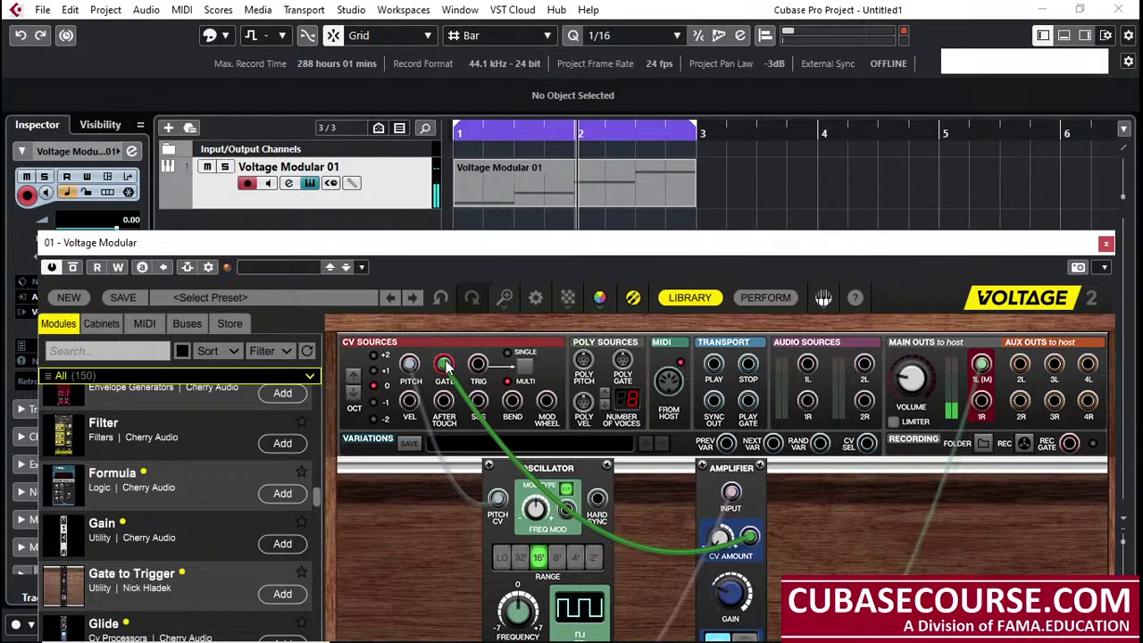
{"action": "mouse_move", "coordinate": [911, 382]}
{"action": "left_mouse_down"}
{"action": "mouse_move", "coordinate": [911, 402]}
{"action": "mouse_move", "coordinate": [912, 386]}
{"action": "left_mouse_up"}
{"action": "left_click_drag", "start_coordinate": [918, 328], "coordinate": [923, 313]}
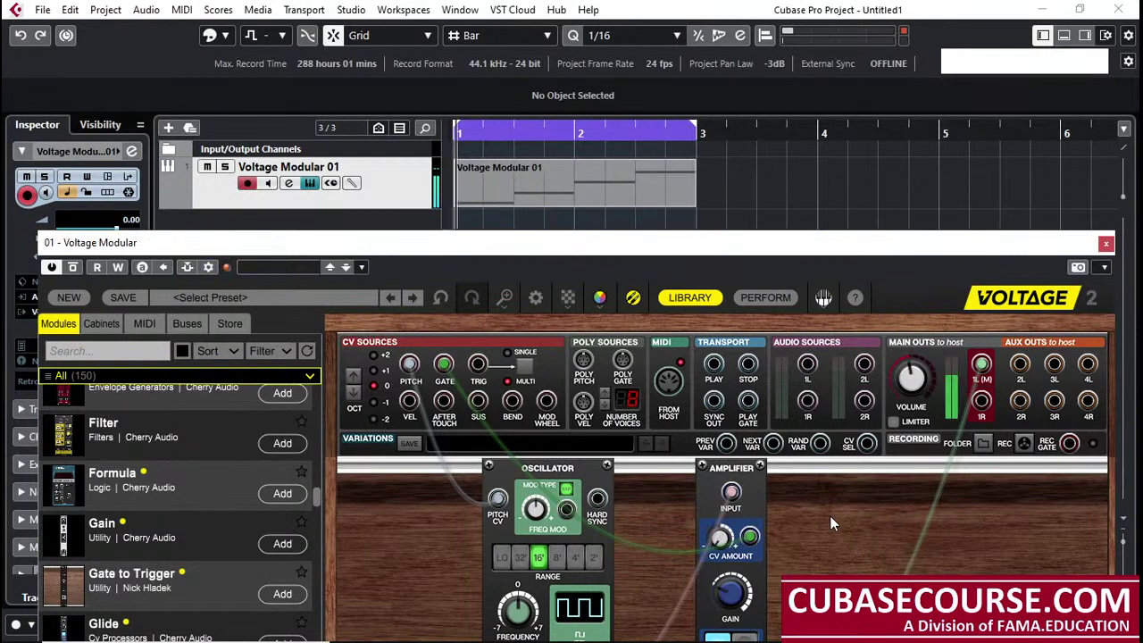
{"action": "key", "text": "space"}
Lower the main output volume and move the Voltage Modular window up so the whole patch is in view
{"action": "left_click_drag", "start_coordinate": [925, 386], "coordinate": [905, 493]}
{"action": "left_click_drag", "start_coordinate": [712, 245], "coordinate": [720, 106]}
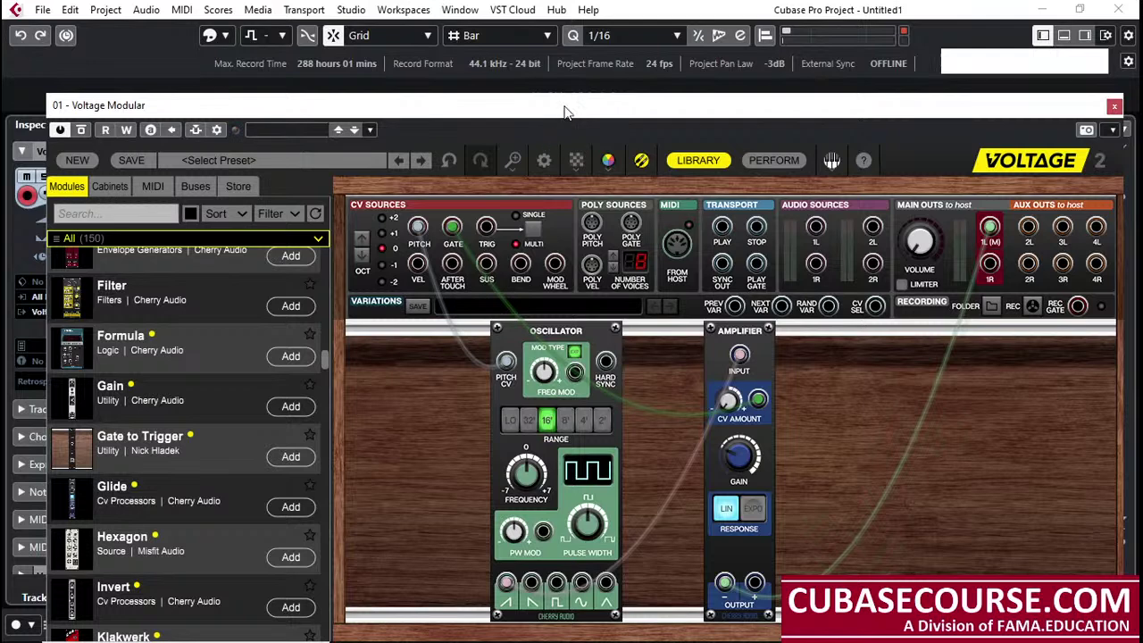
{"action": "left_click_drag", "start_coordinate": [565, 112], "coordinate": [553, 71]}
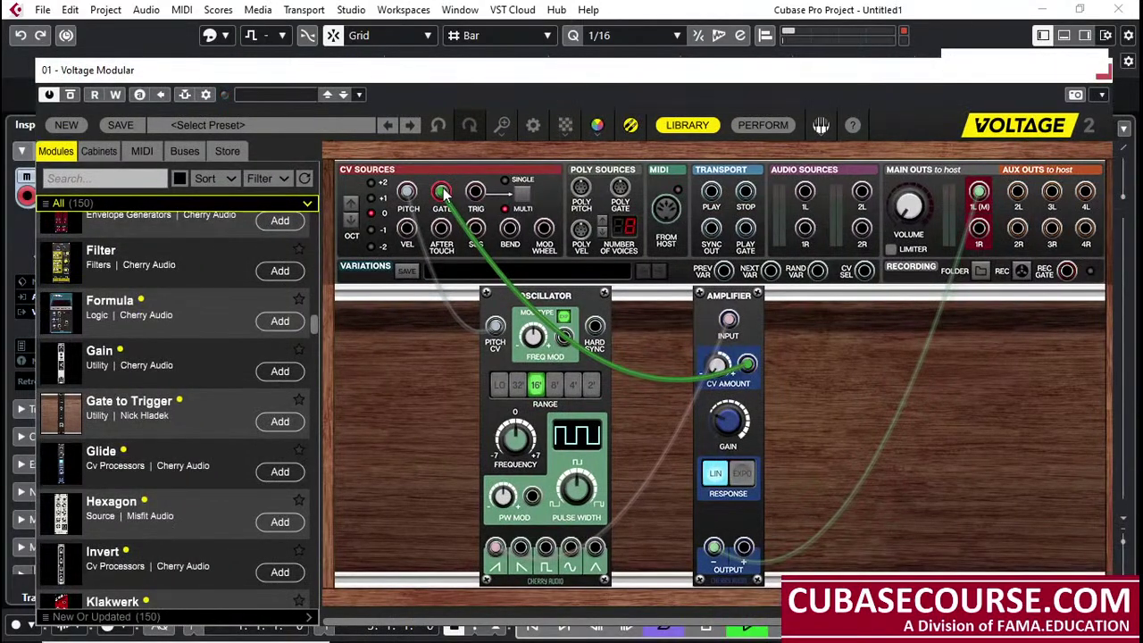
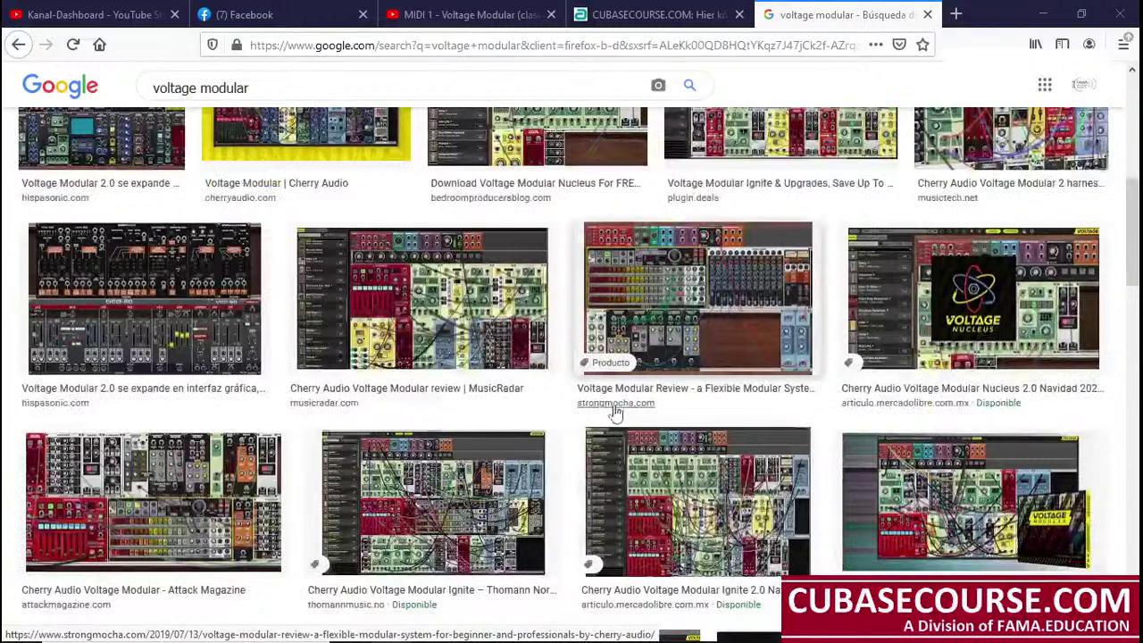
Preview the MusicRadar and Plugin Deals screenshots of Voltage Modular from the image search results
{"action": "left_click", "coordinate": [393, 279]}
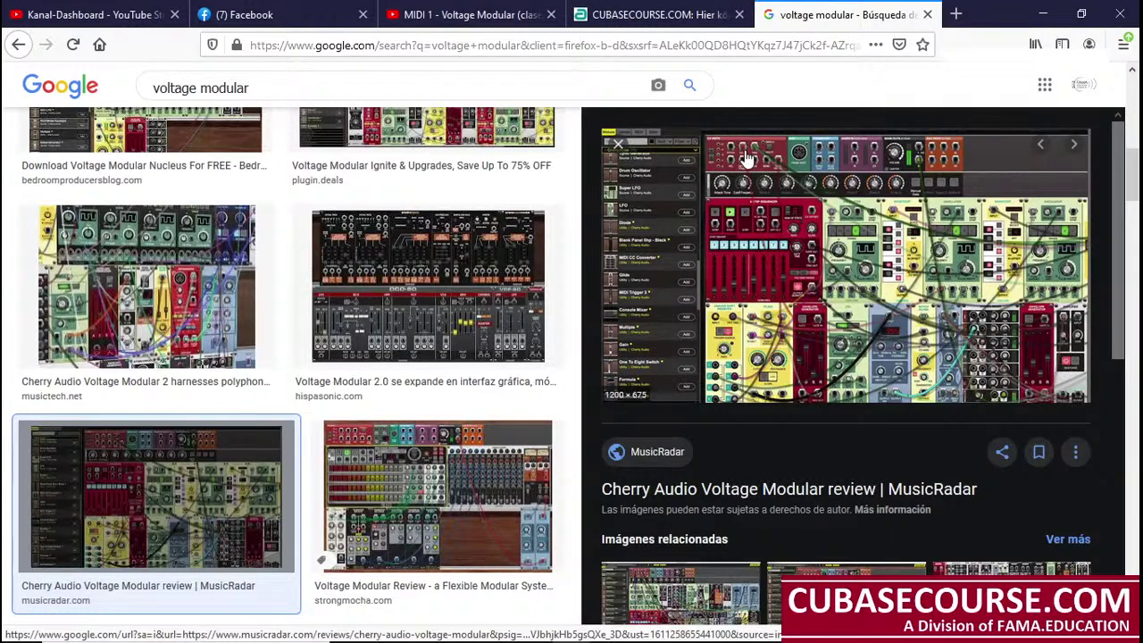
{"action": "scroll", "coordinate": [362, 297], "scroll_direction": "up", "scroll_amount": 1}
{"action": "scroll", "coordinate": [361, 296], "scroll_direction": "up", "scroll_amount": 3}
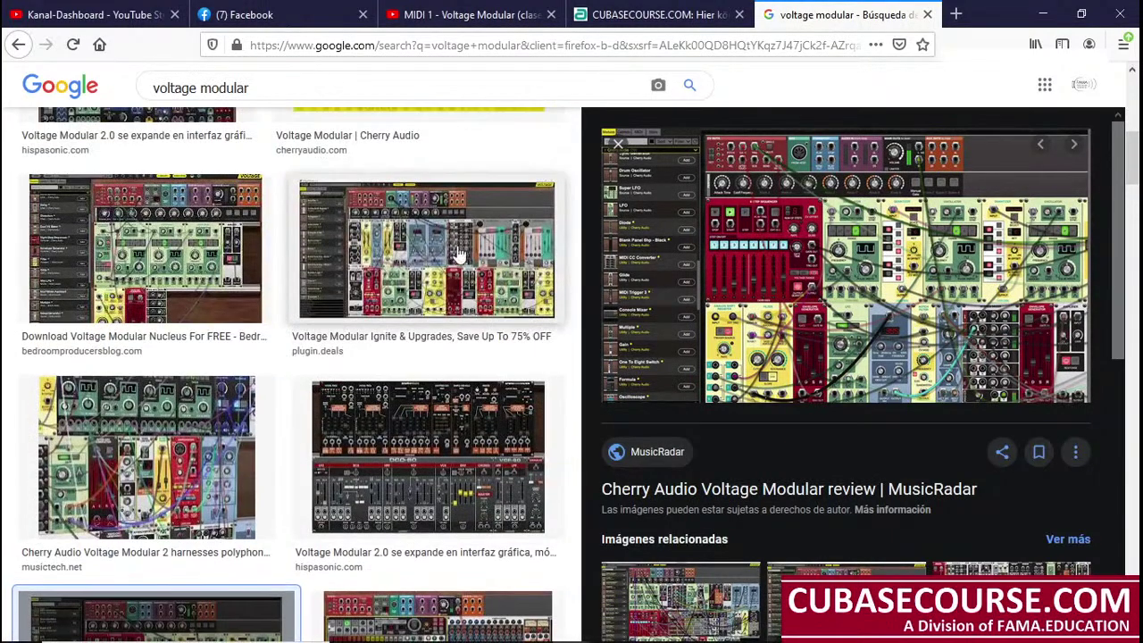
{"action": "left_click", "coordinate": [459, 250]}
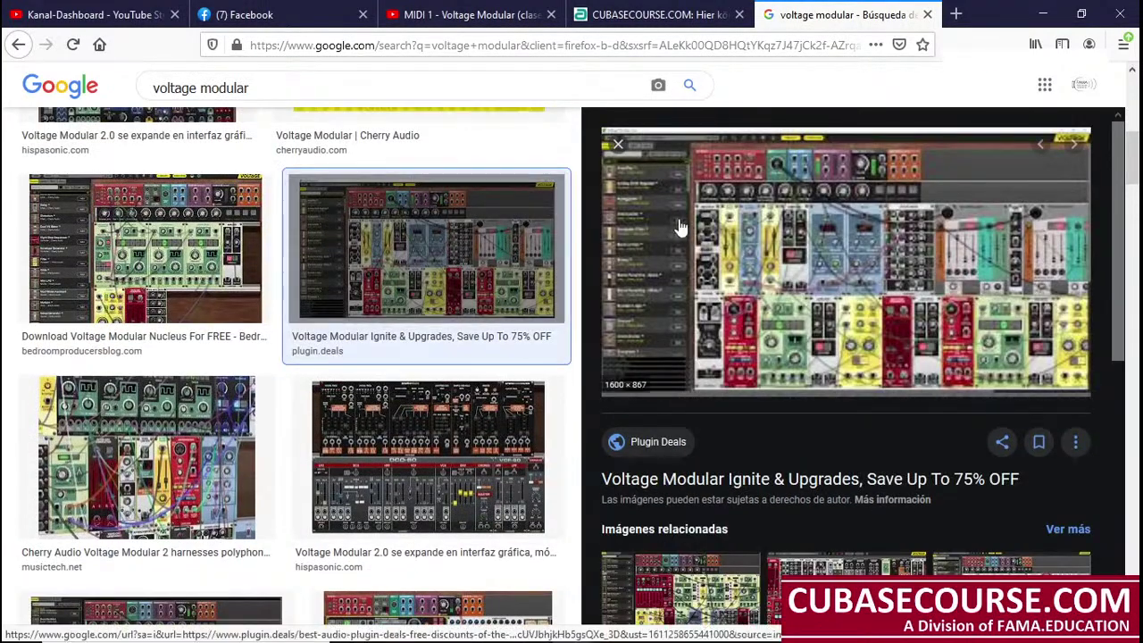
Open the Plugin Deals screenshot on its own and enlarge it to examine the CV Outs section
{"action": "right_click", "coordinate": [747, 215]}
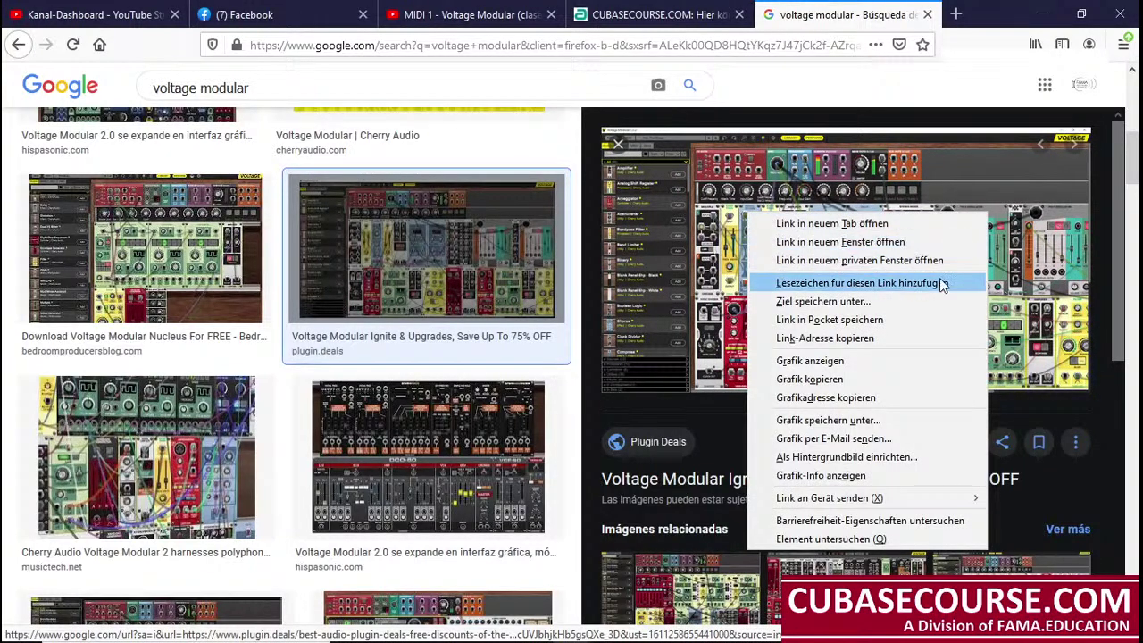
{"action": "left_click", "coordinate": [907, 359]}
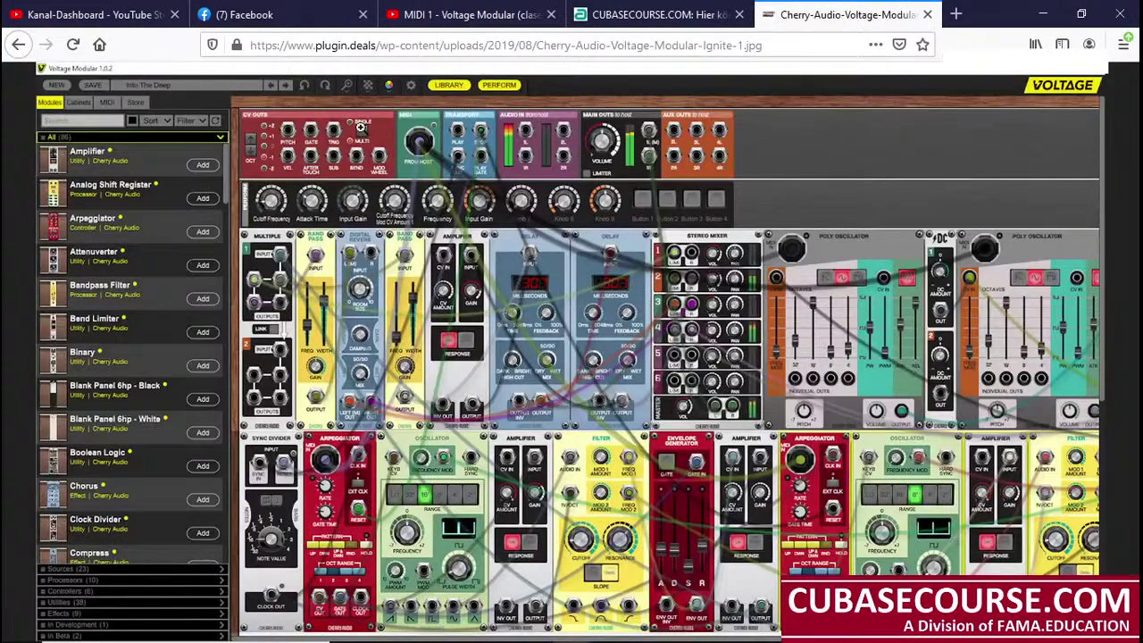
{"action": "left_click", "coordinate": [305, 162]}
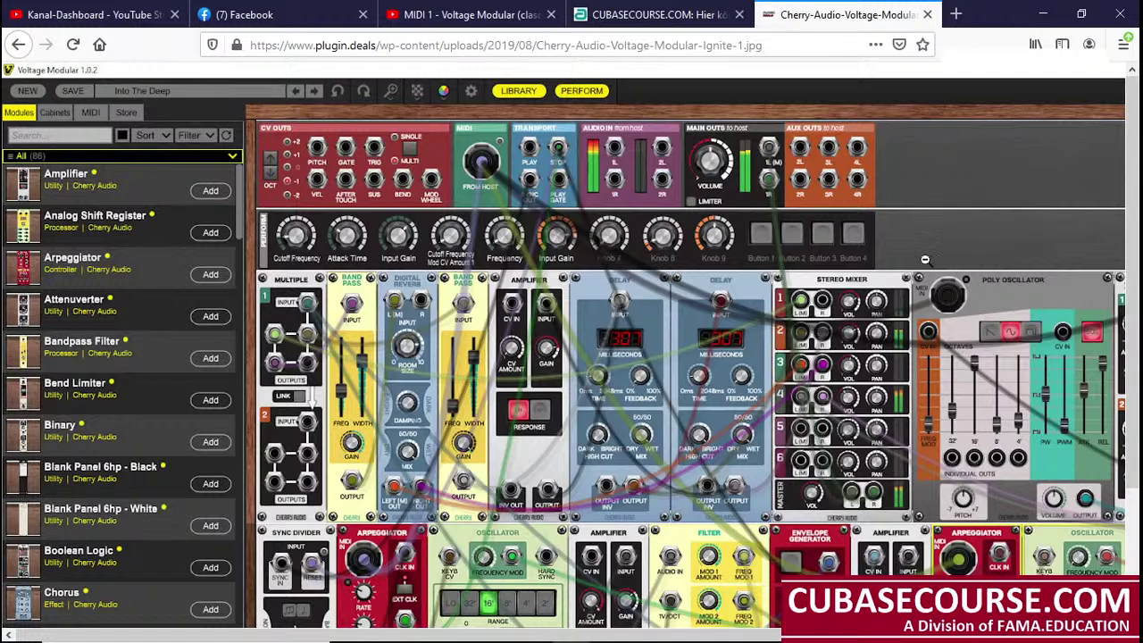
Go back to the image results, open the StrongMocha screenshot on its own and examine its CV Outs section enlarged
{"action": "left_click", "coordinate": [18, 45]}
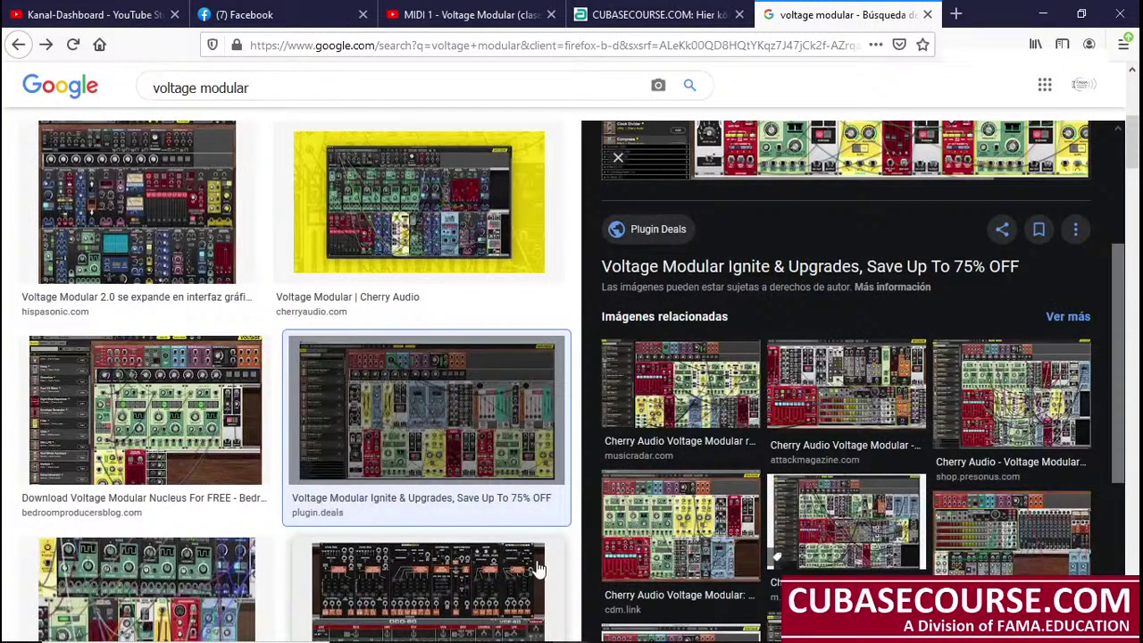
{"action": "scroll", "coordinate": [538, 536], "scroll_direction": "down", "scroll_amount": 4}
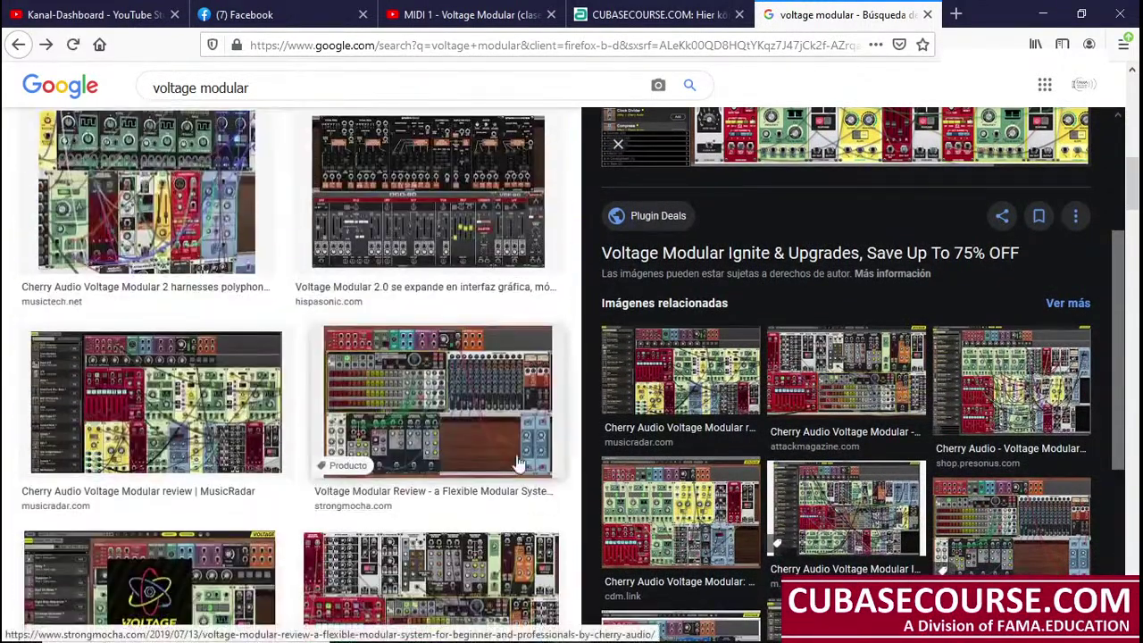
{"action": "left_click", "coordinate": [467, 387]}
{"action": "right_click", "coordinate": [727, 337]}
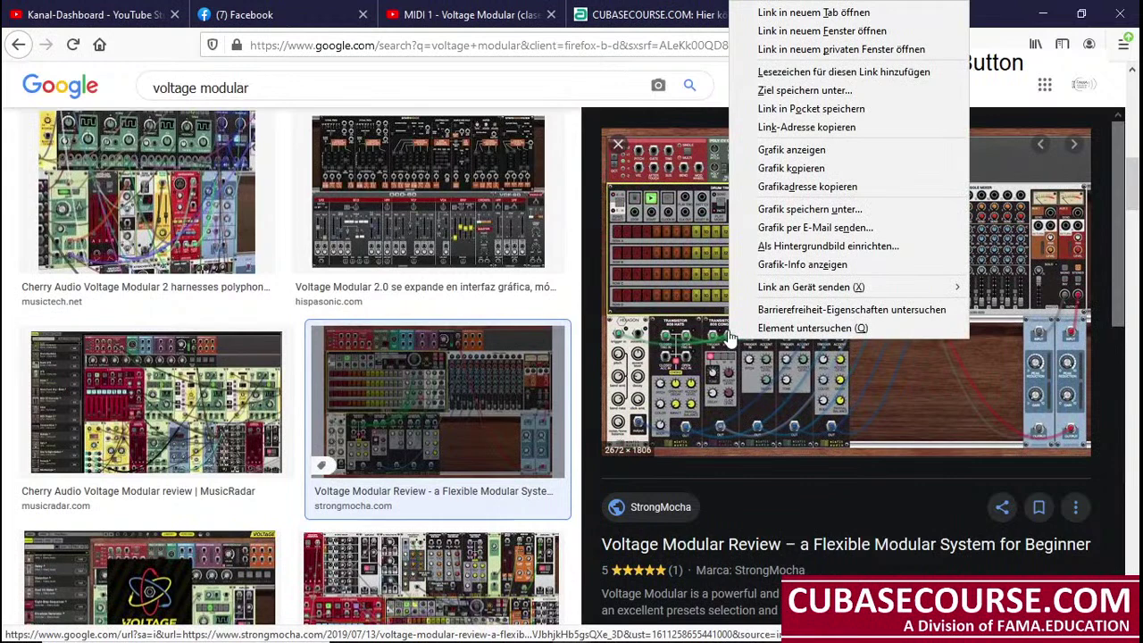
{"action": "left_click", "coordinate": [839, 150]}
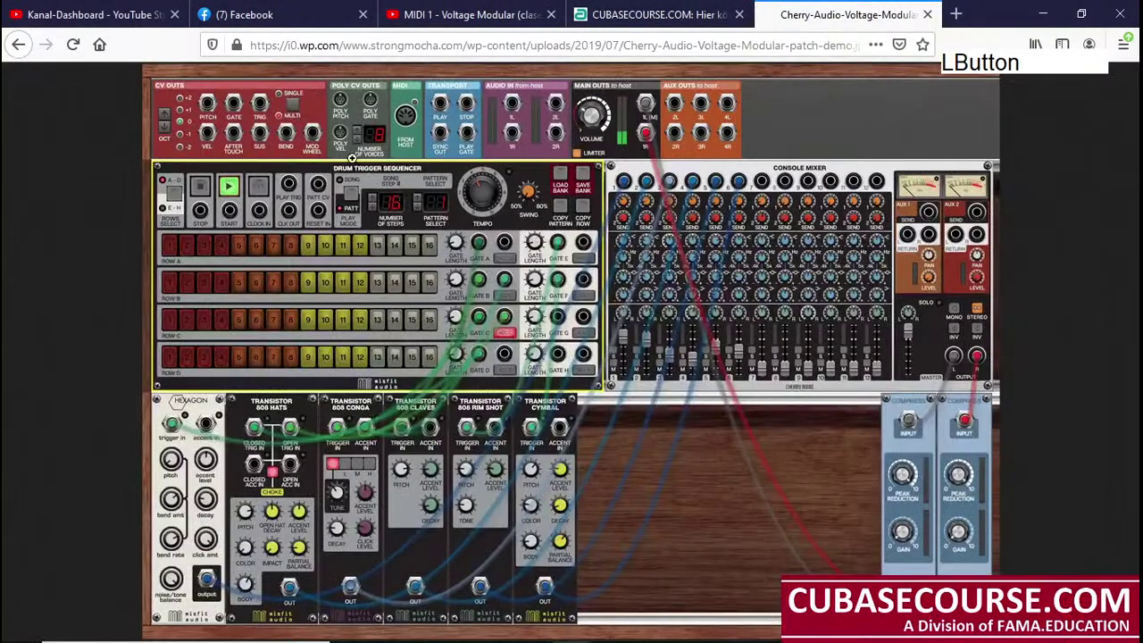
{"action": "left_click", "coordinate": [246, 125]}
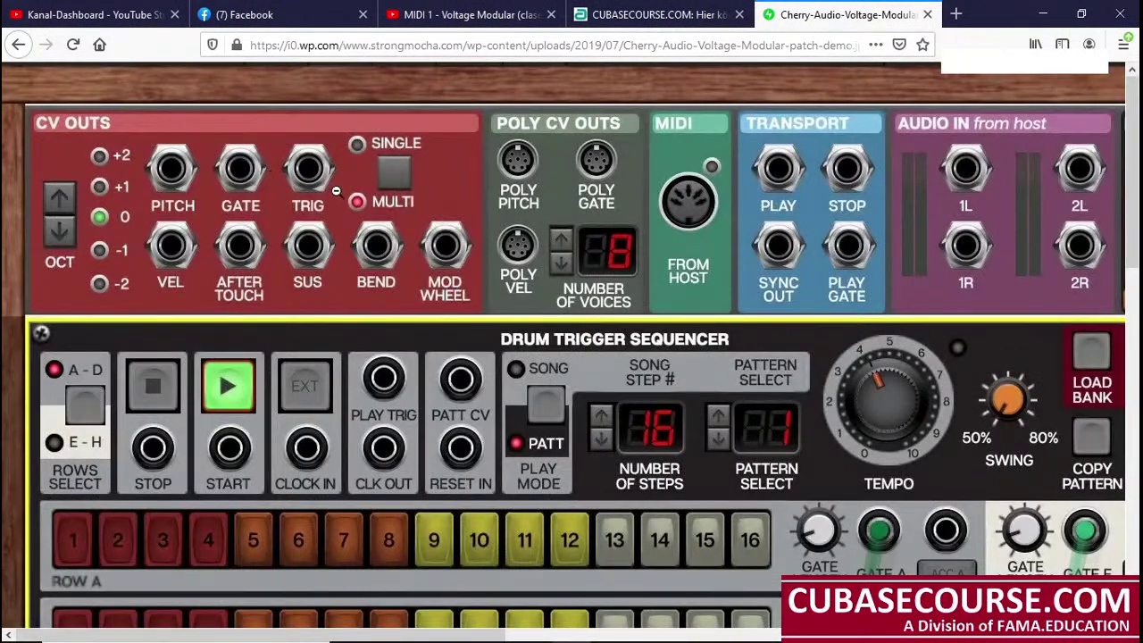
{"action": "left_click", "coordinate": [307, 209]}
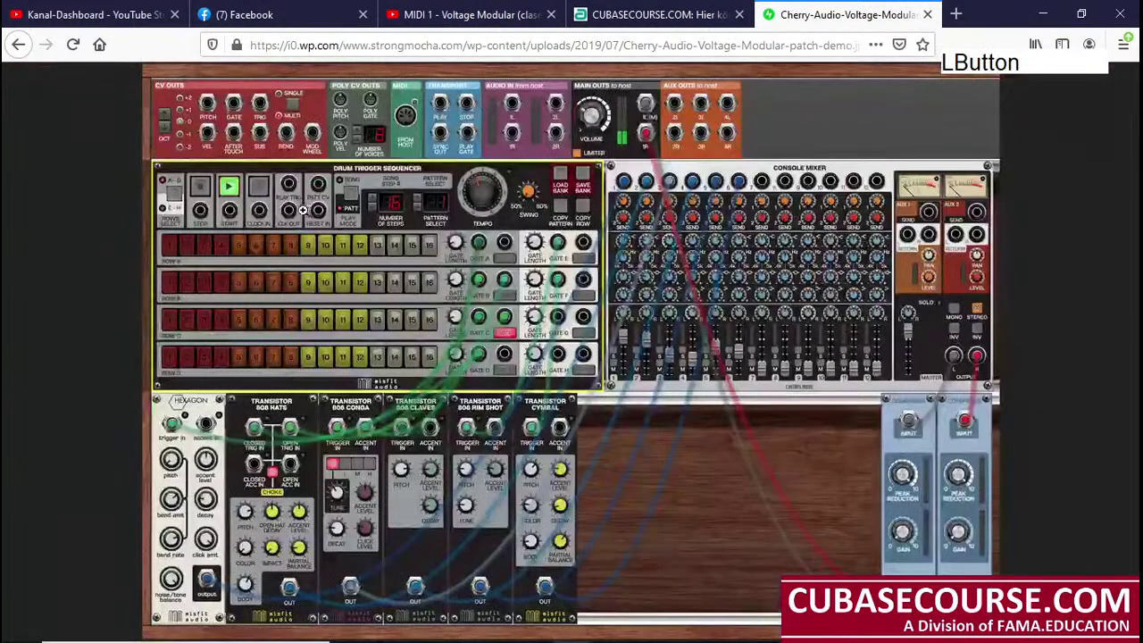
Show the Facebook page with the group chat and restore the browser to a smaller window over standalone Voltage Modular
{"action": "left_click", "coordinate": [259, 12]}
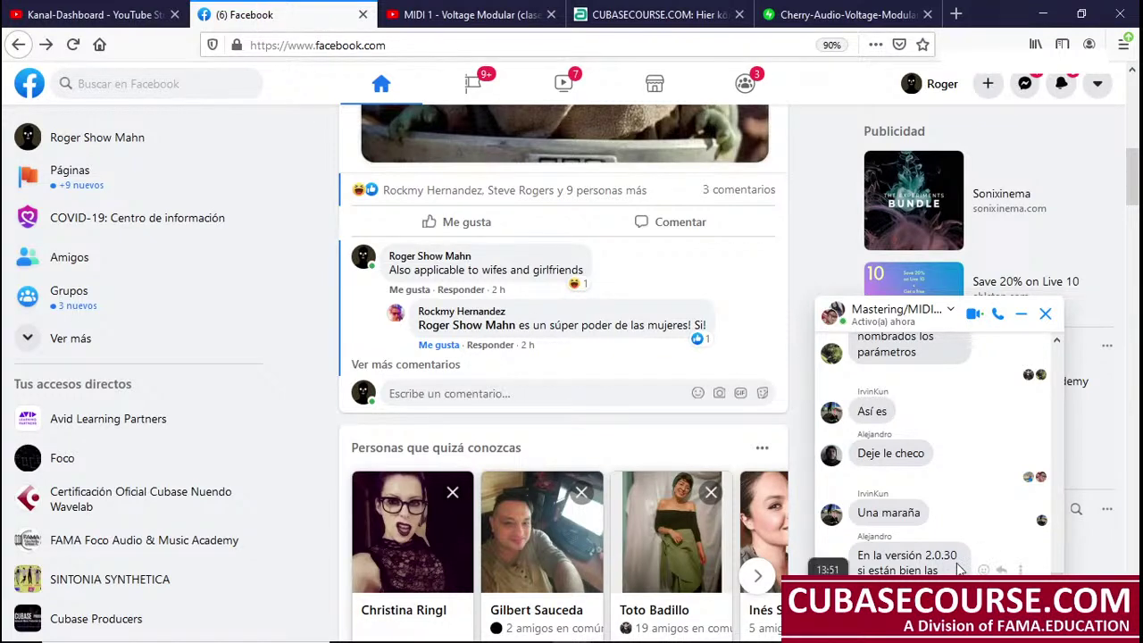
{"action": "double_click", "coordinate": [991, 13]}
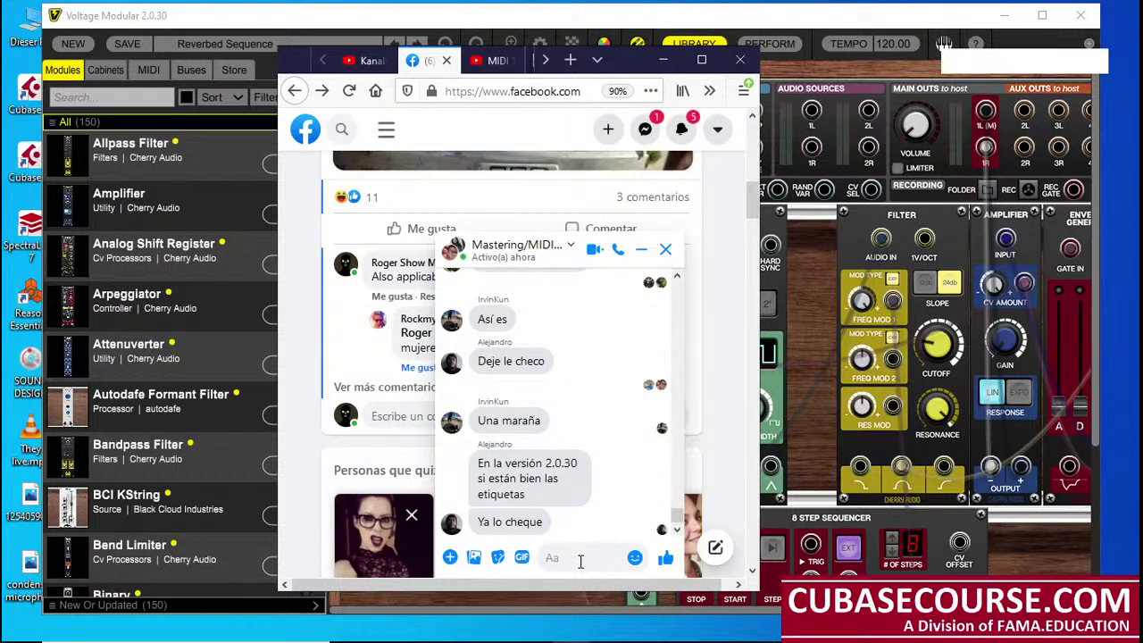
Send the messages "me mandas un screenshot?" and "horas después..." in the Facebook group chat
{"action": "type", "text": "me man"}
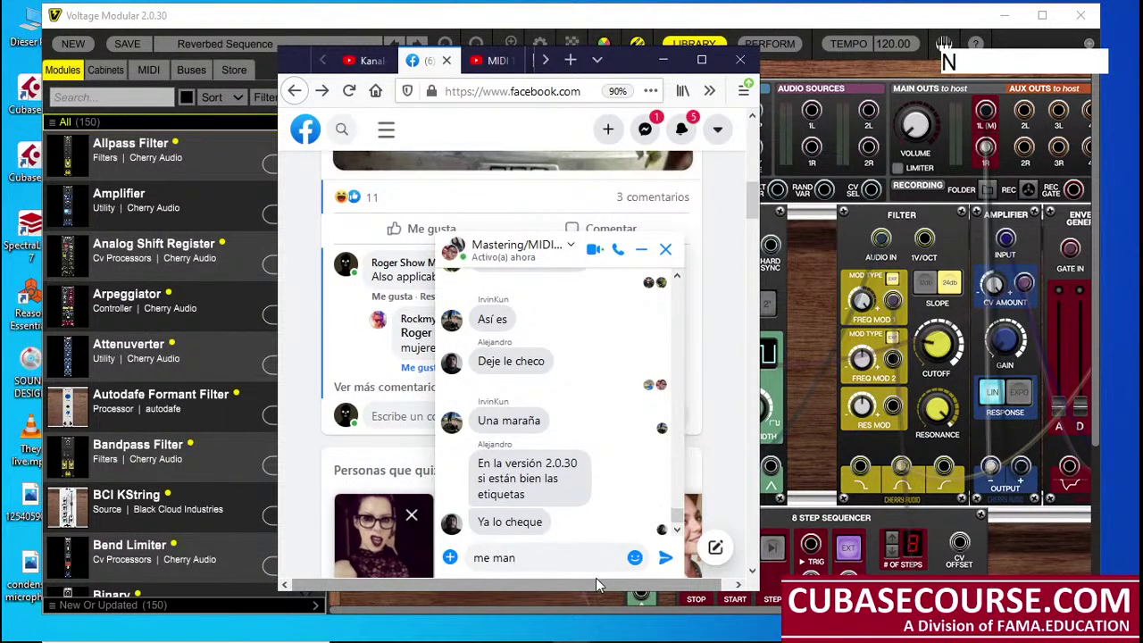
{"action": "type", "text": "das un"}
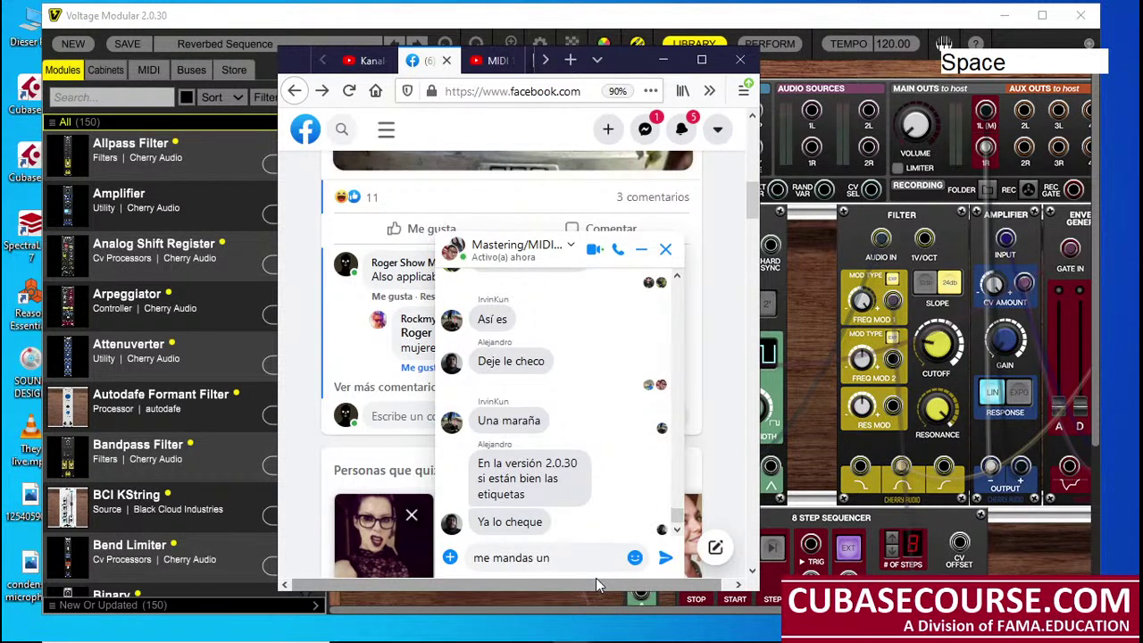
{"action": "type", "text": " screenshot?"}
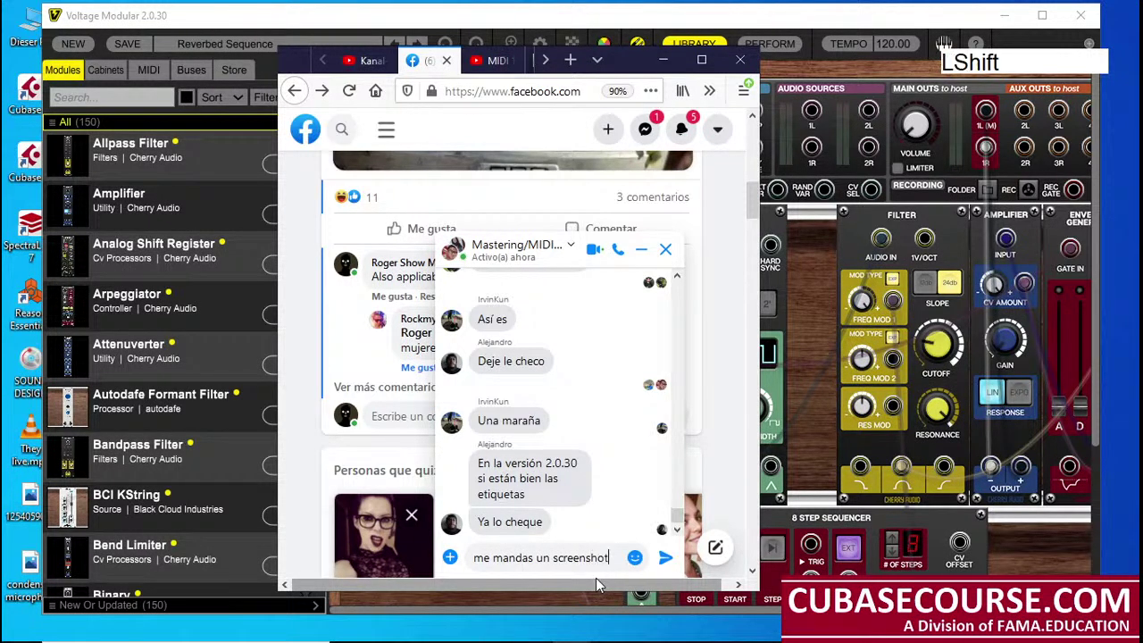
{"action": "key", "text": "Return"}
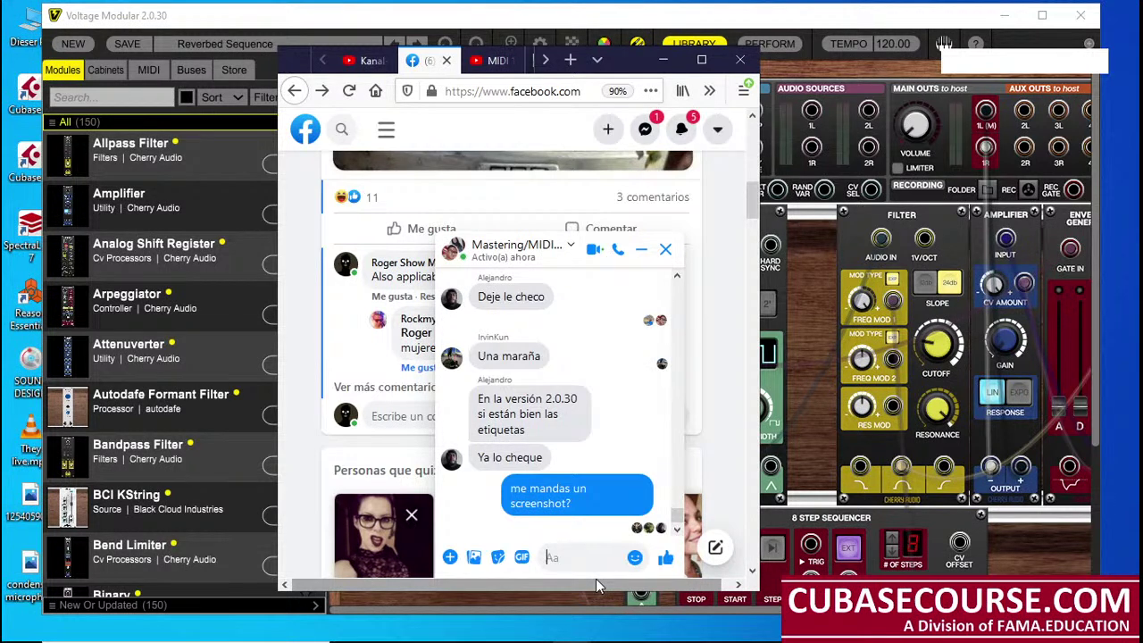
{"action": "type", "text": "horas des"}
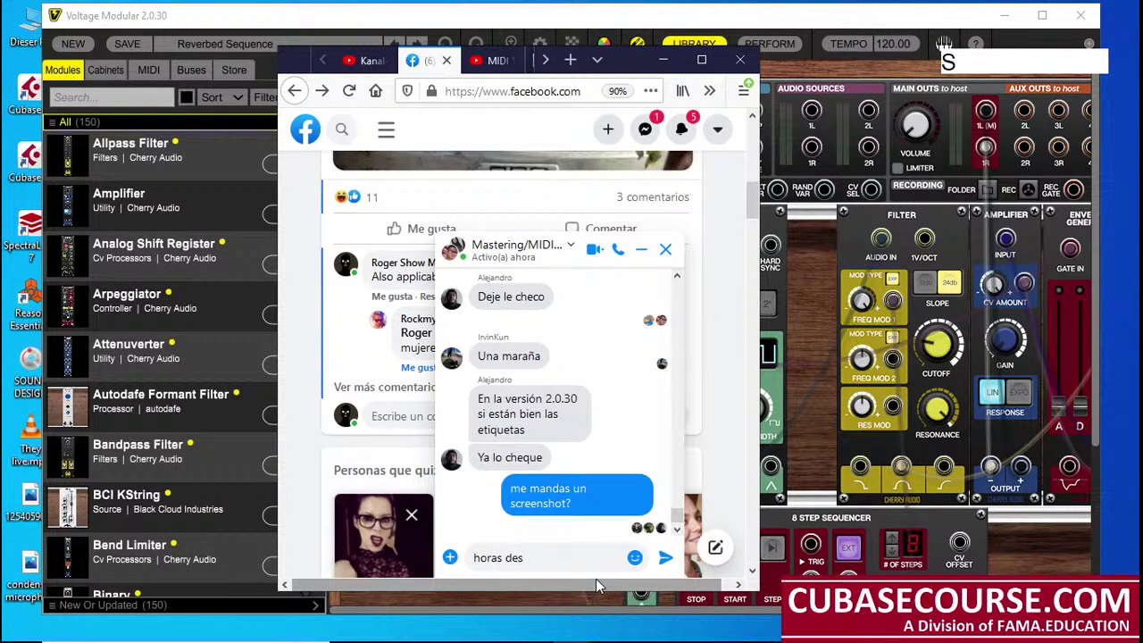
{"action": "type", "text": "pués"}
{"action": "key", "text": "Return"}
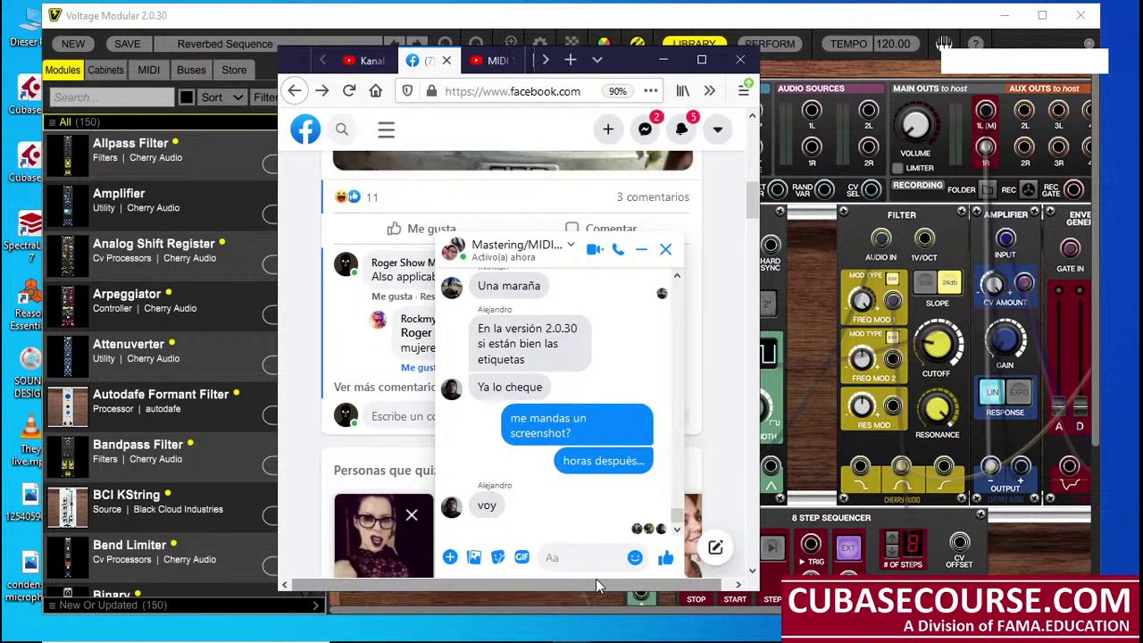
Close standalone Voltage Modular and open the Control Panel's list of installed programs
{"action": "left_click", "coordinate": [1080, 15]}
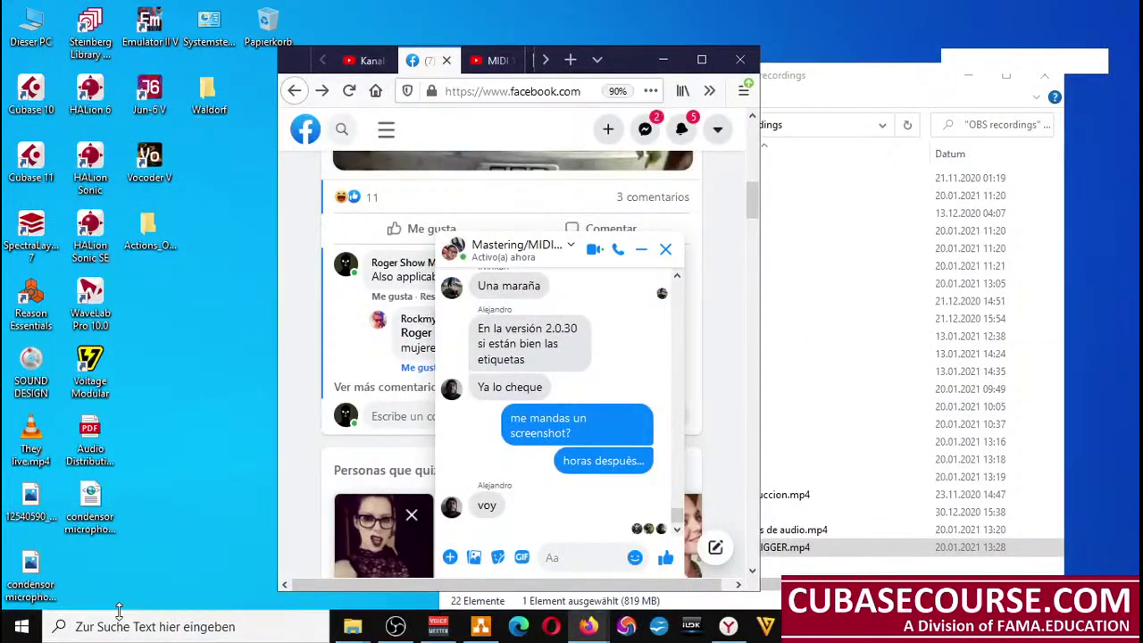
{"action": "left_click", "coordinate": [71, 627]}
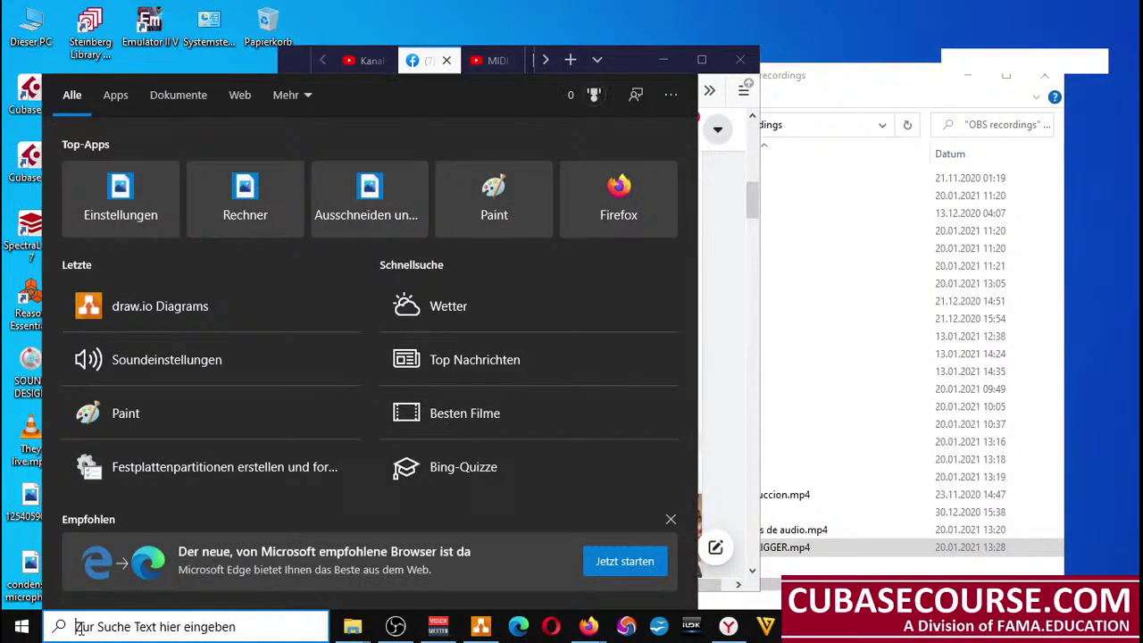
{"action": "left_click", "coordinate": [209, 25]}
{"action": "double_click", "coordinate": [215, 28]}
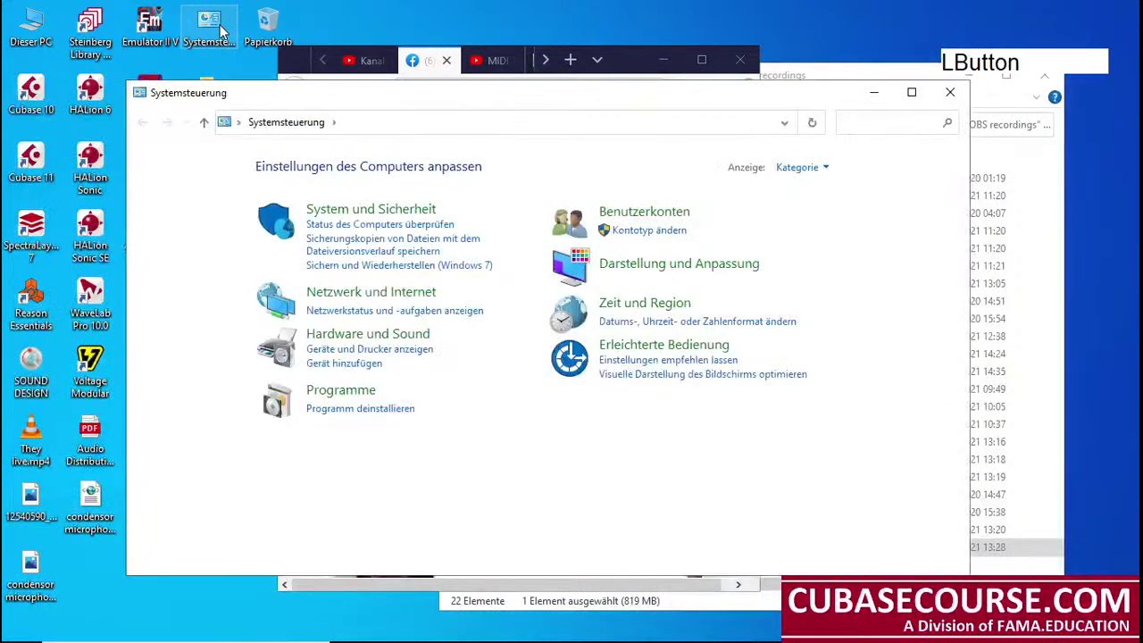
{"action": "left_click", "coordinate": [409, 409]}
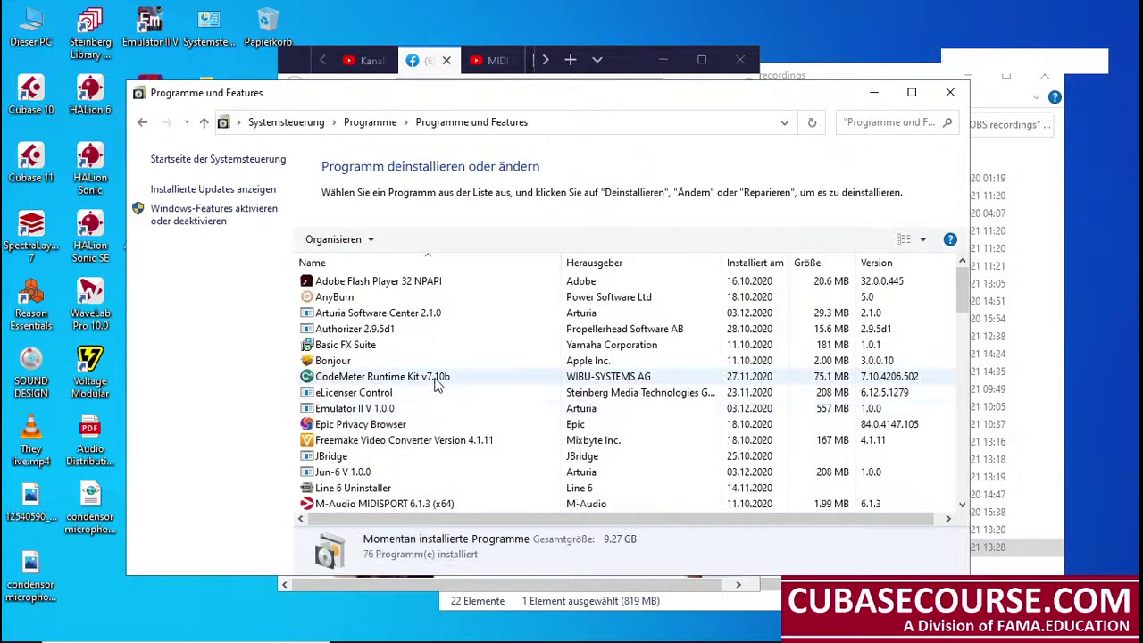
Find Voltage Modular by Cherry Audio in the installed programs and start uninstalling it
{"action": "scroll", "coordinate": [428, 393], "scroll_direction": "down", "scroll_amount": 4}
{"action": "scroll", "coordinate": [437, 387], "scroll_direction": "down", "scroll_amount": 15}
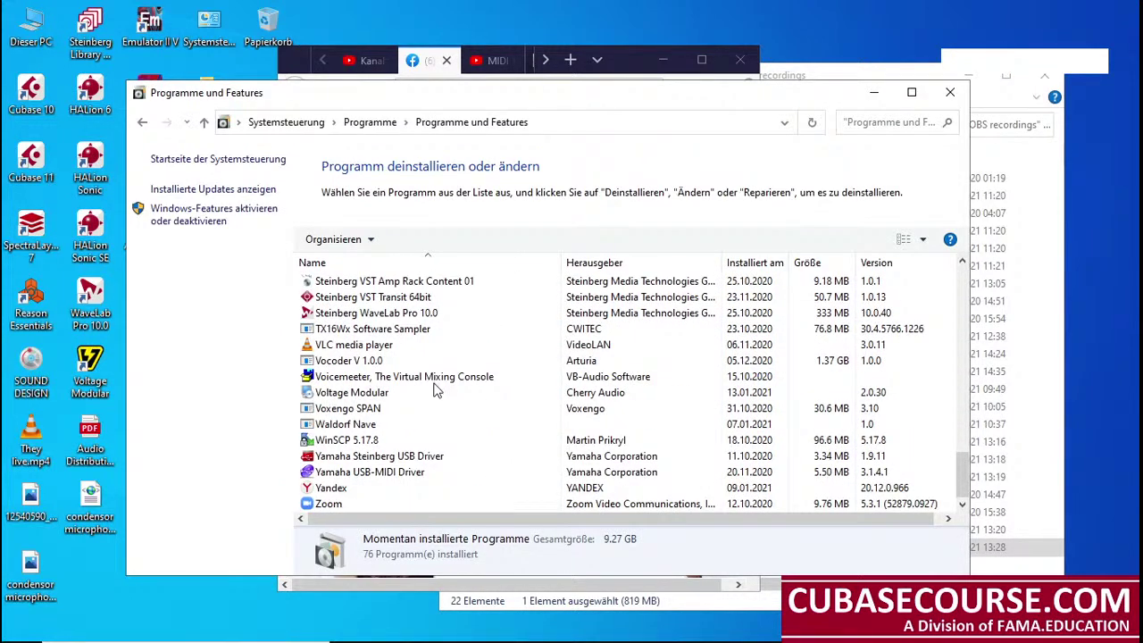
{"action": "left_click", "coordinate": [379, 394]}
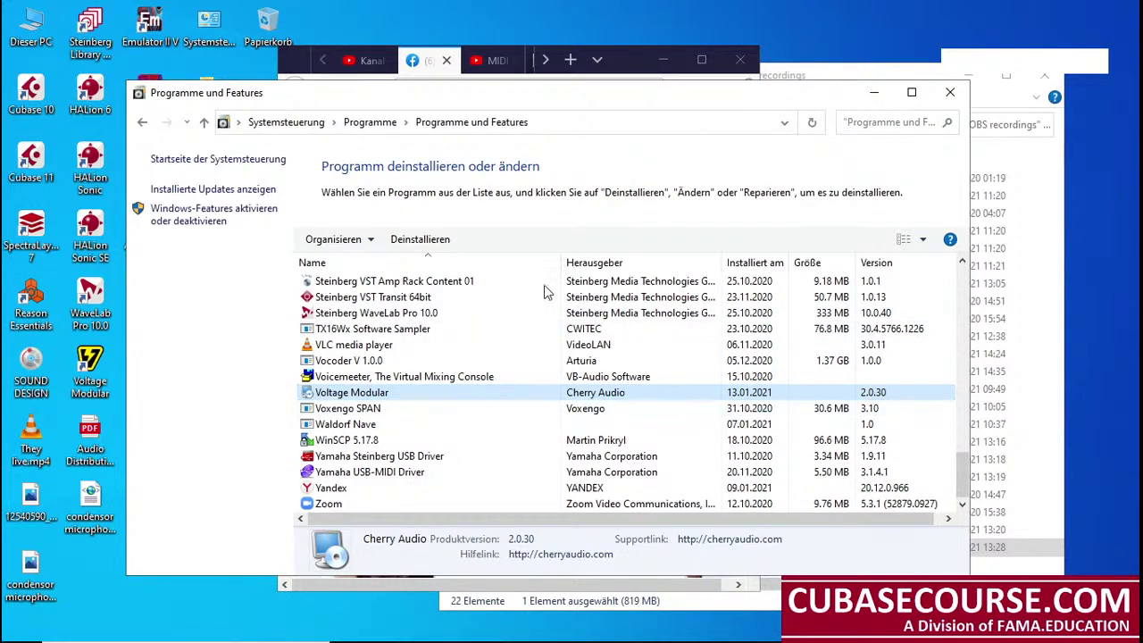
{"action": "left_click", "coordinate": [417, 240]}
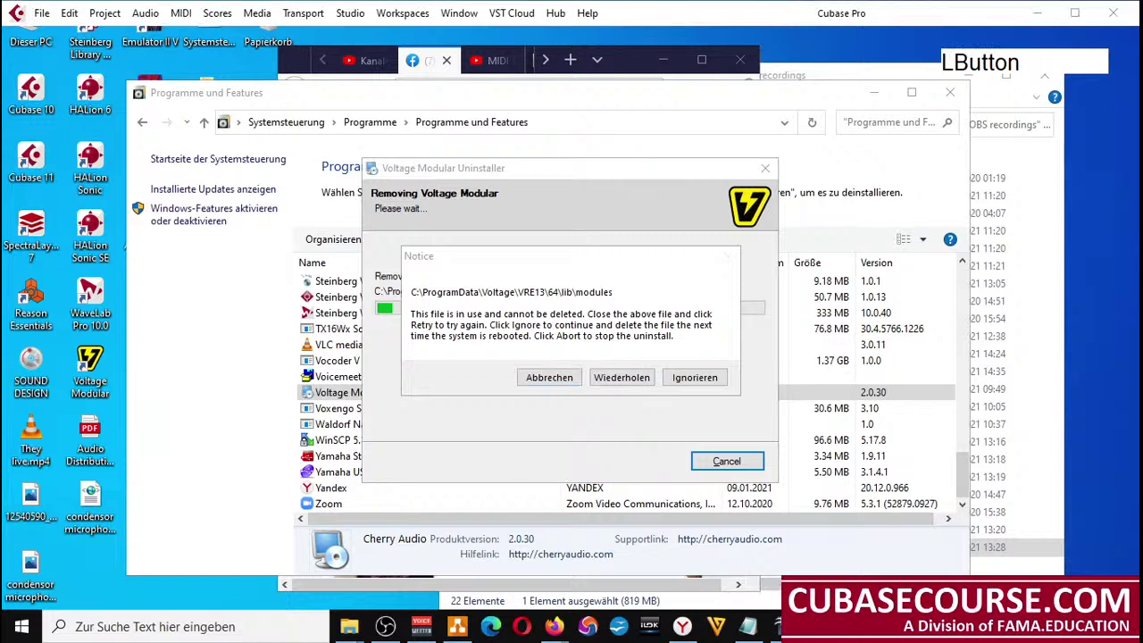
Close Cubase, retry deleting the locked Voltage Modular files and finish the uninstaller
{"action": "right_click", "coordinate": [815, 626]}
{"action": "left_click", "coordinate": [763, 590]}
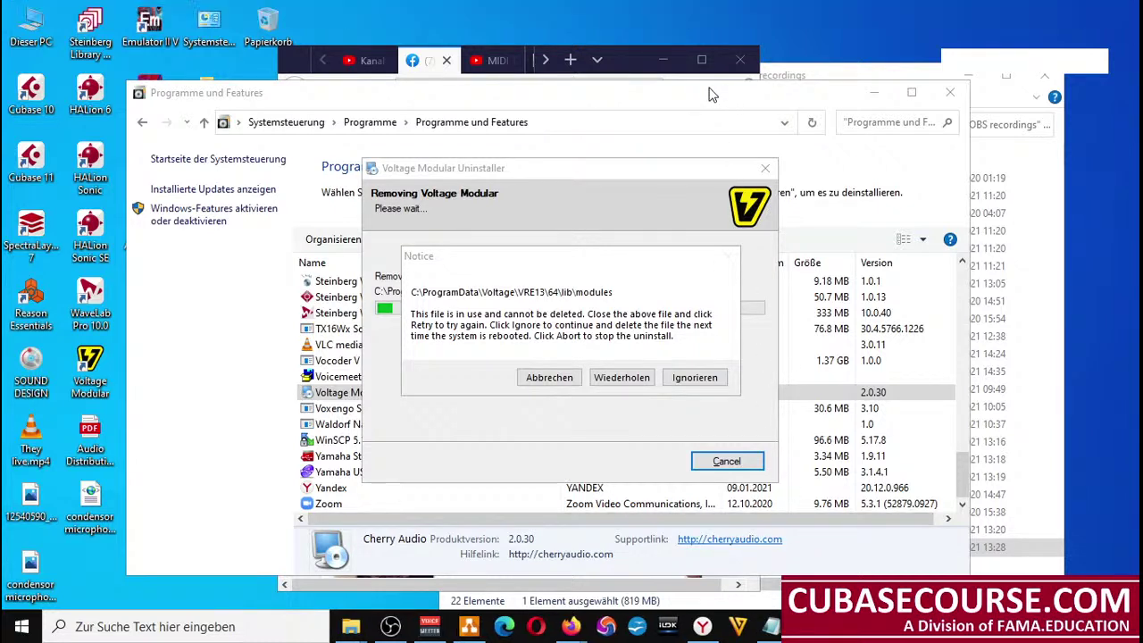
{"action": "left_click", "coordinate": [597, 383]}
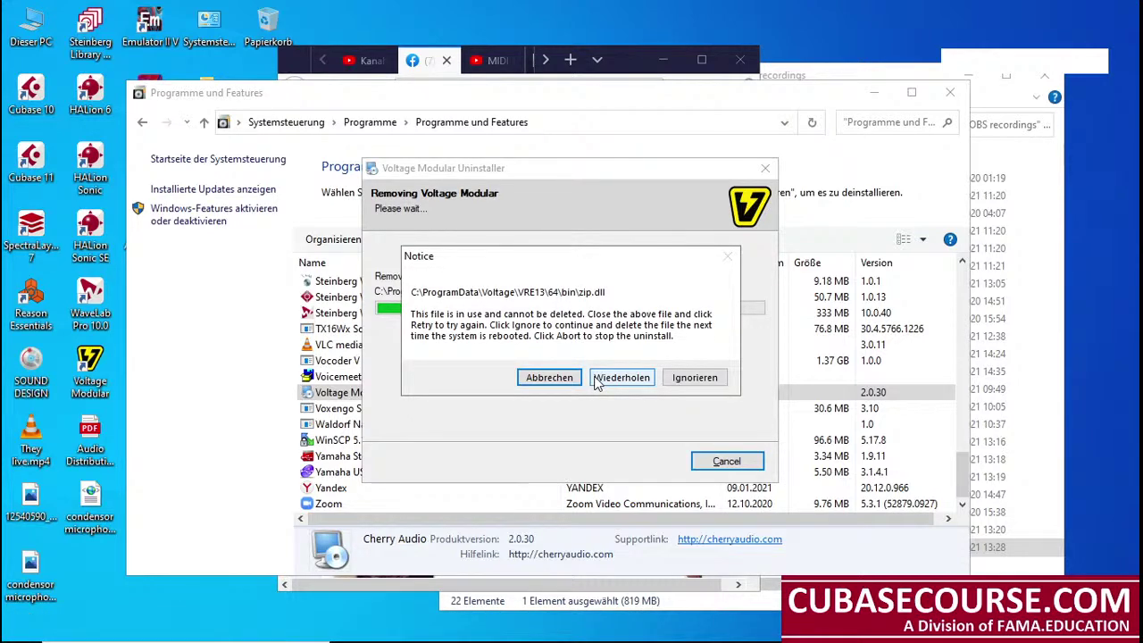
{"action": "left_click", "coordinate": [597, 381]}
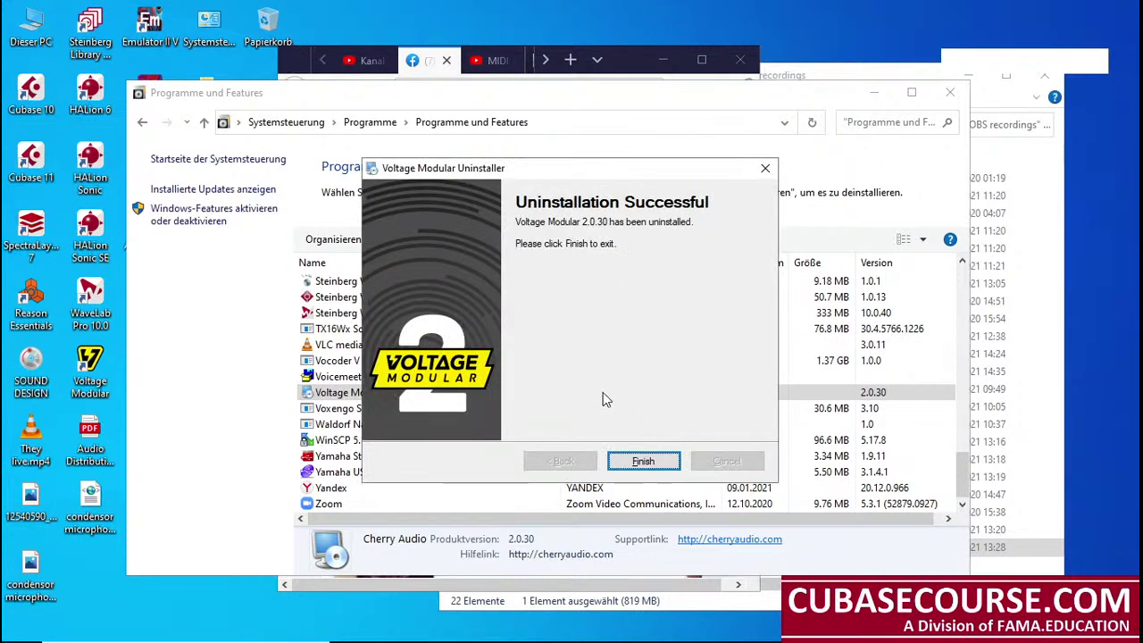
{"action": "left_click", "coordinate": [623, 471]}
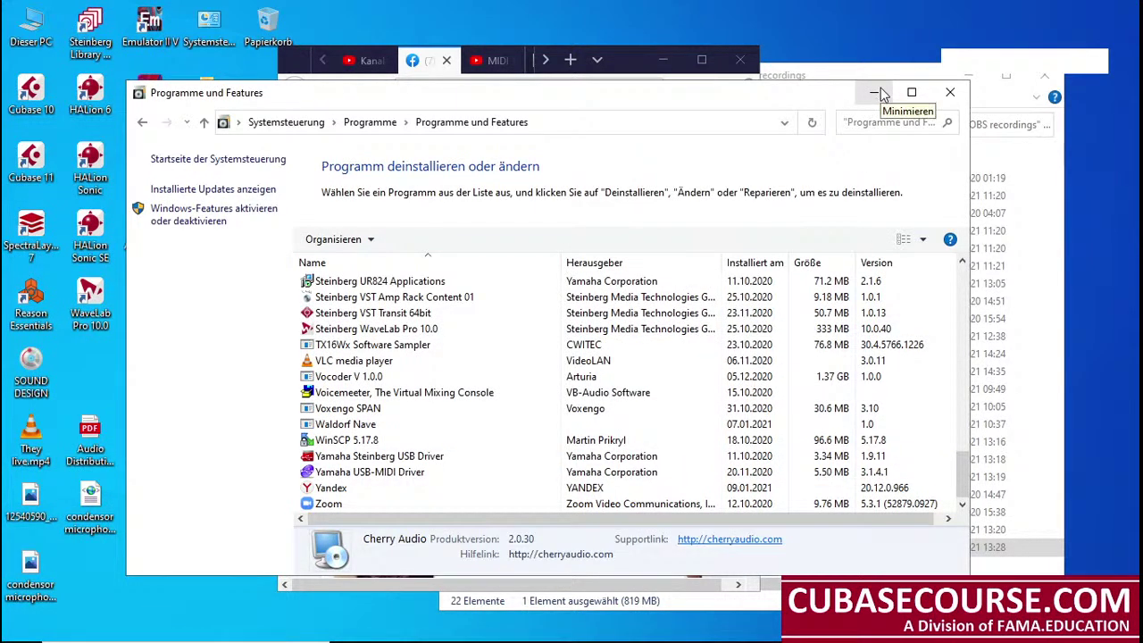
Open cherryaudio.com in a new browser tab, maximize the window and sign in to the store
{"action": "left_click", "coordinate": [570, 59]}
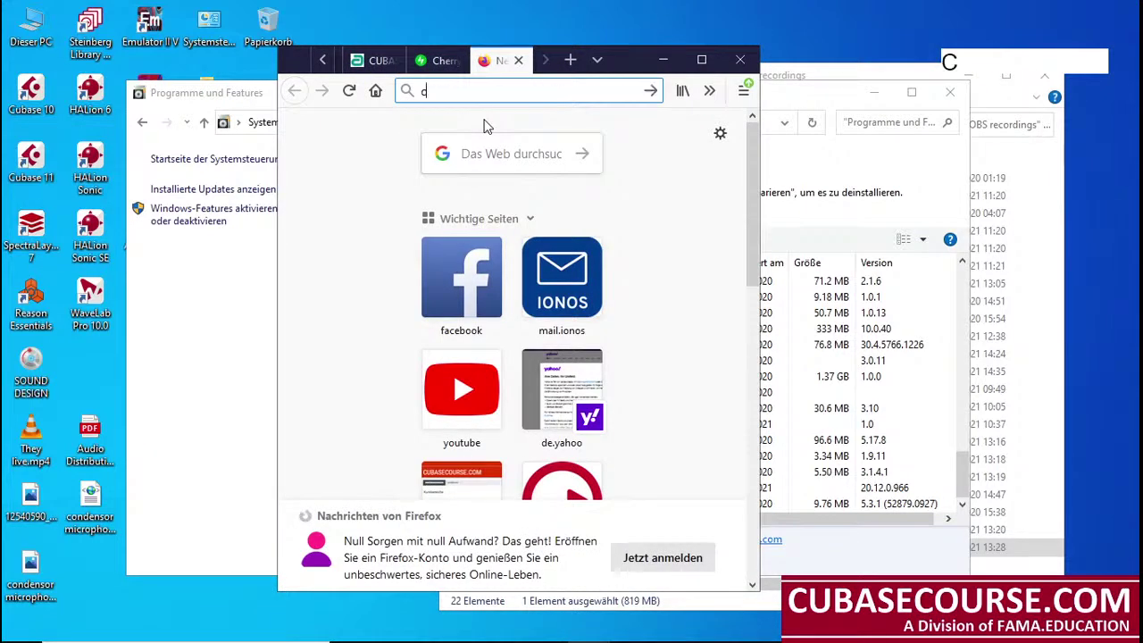
{"action": "type", "text": "cherryaudio.com"}
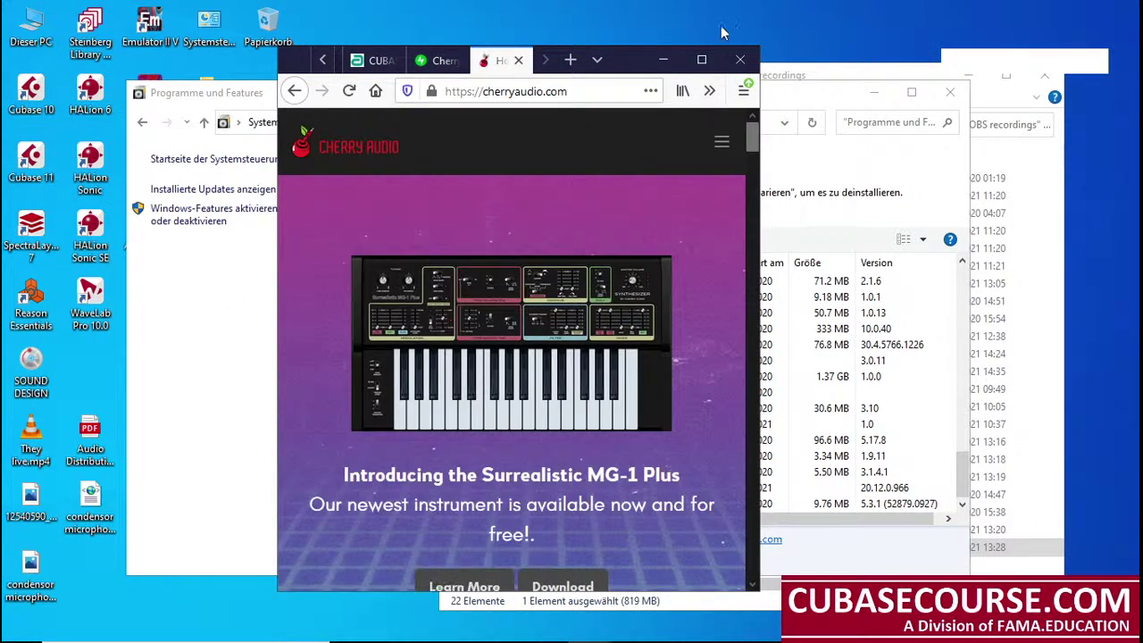
{"action": "left_click", "coordinate": [701, 61]}
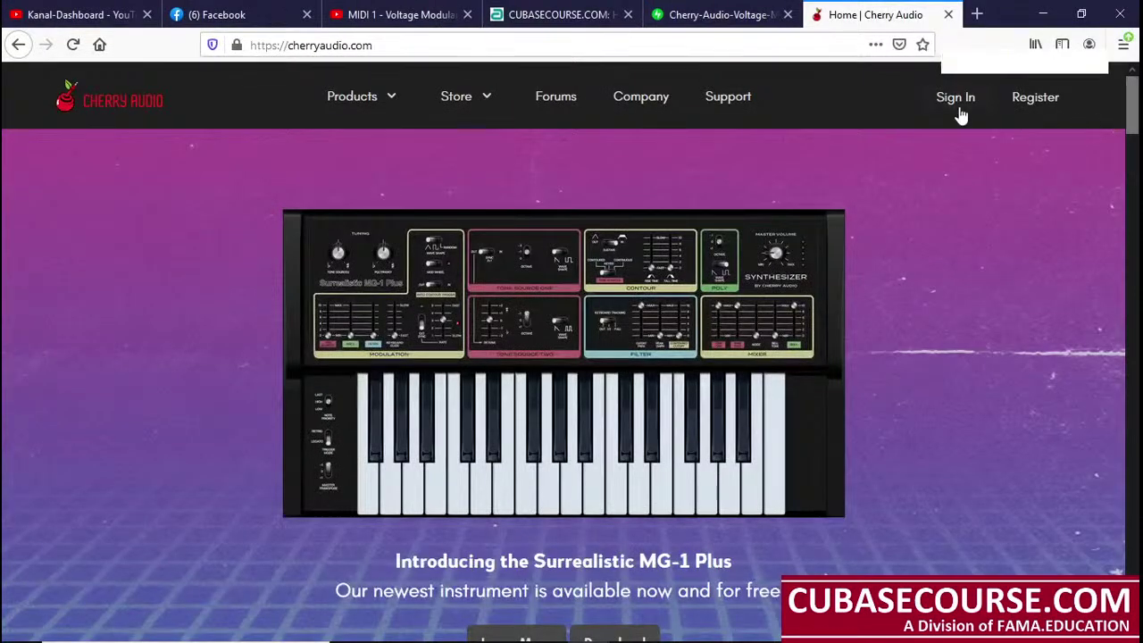
{"action": "left_click", "coordinate": [959, 101]}
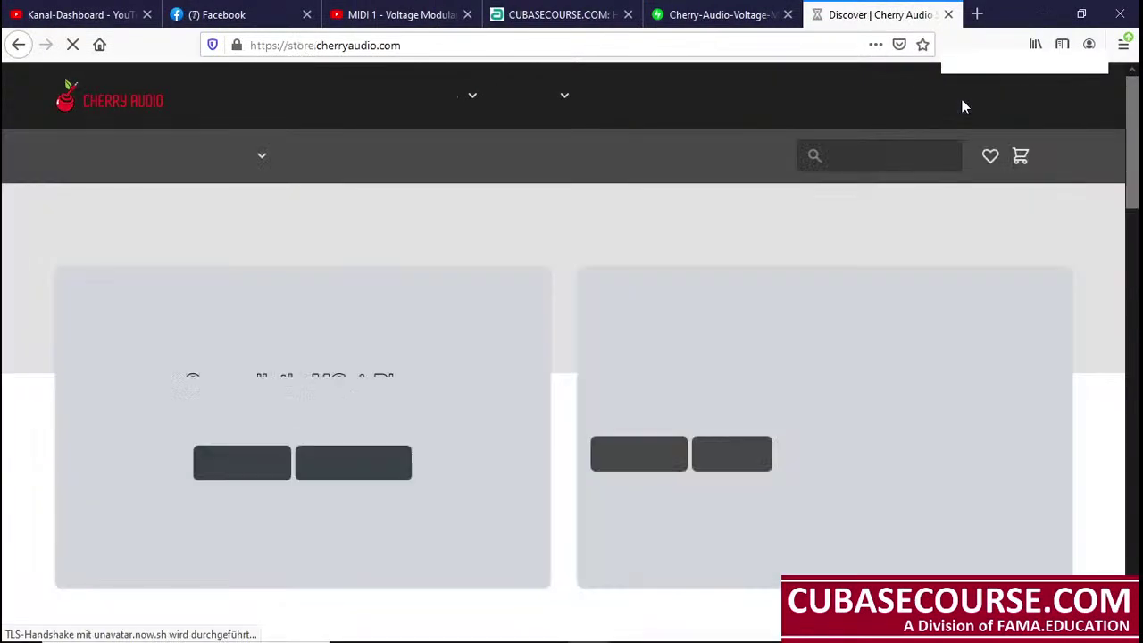
Open the Your Account page from the links at the end of the Cherry Audio store page
{"action": "scroll", "coordinate": [462, 489], "scroll_direction": "down", "scroll_amount": 4}
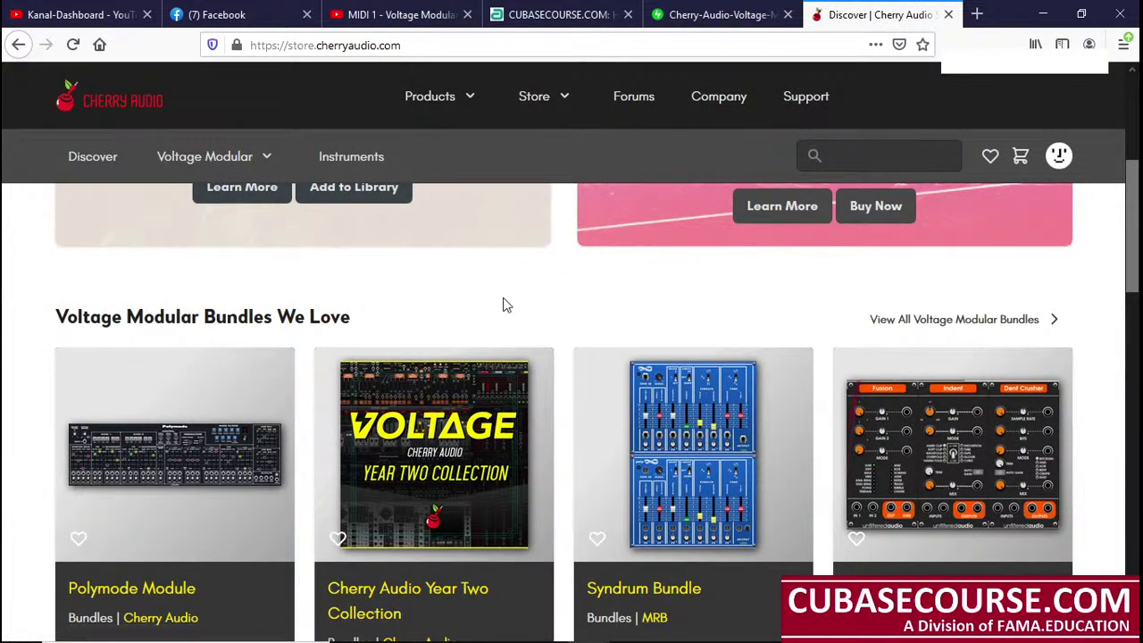
{"action": "scroll", "coordinate": [503, 300], "scroll_direction": "down", "scroll_amount": 1}
{"action": "scroll", "coordinate": [505, 306], "scroll_direction": "down", "scroll_amount": 12}
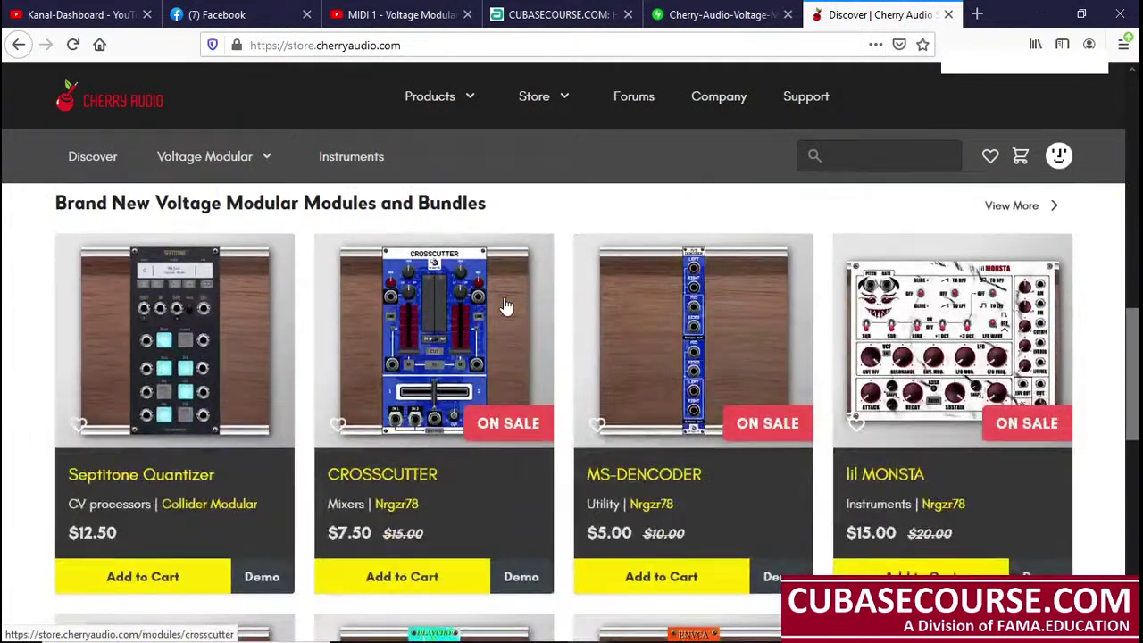
{"action": "scroll", "coordinate": [506, 305], "scroll_direction": "down", "scroll_amount": 1}
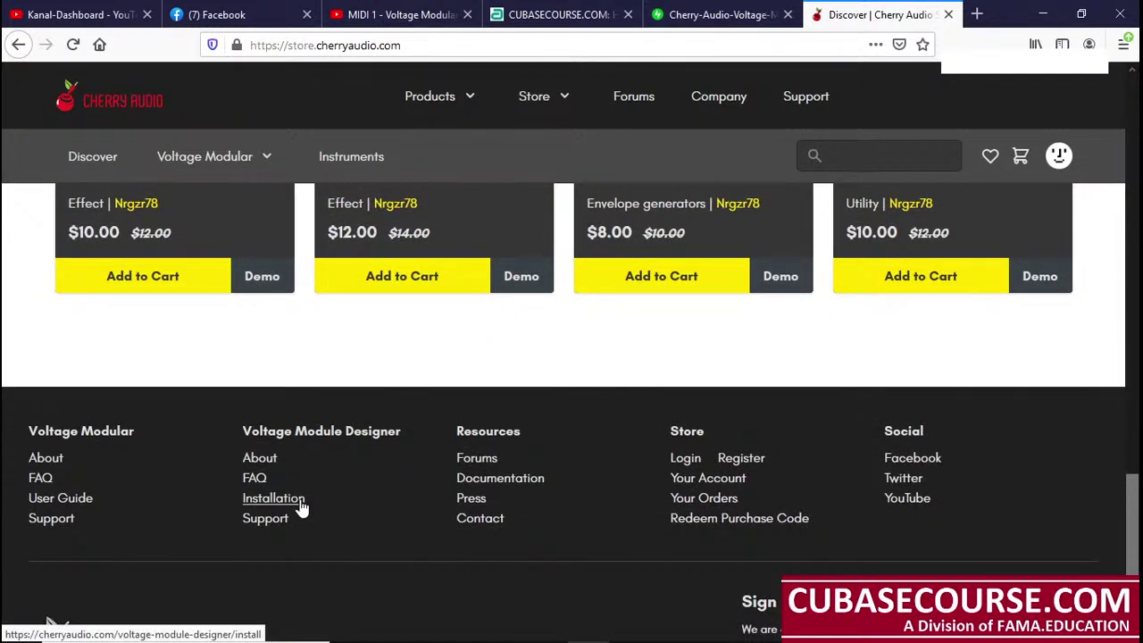
{"action": "left_click", "coordinate": [733, 483]}
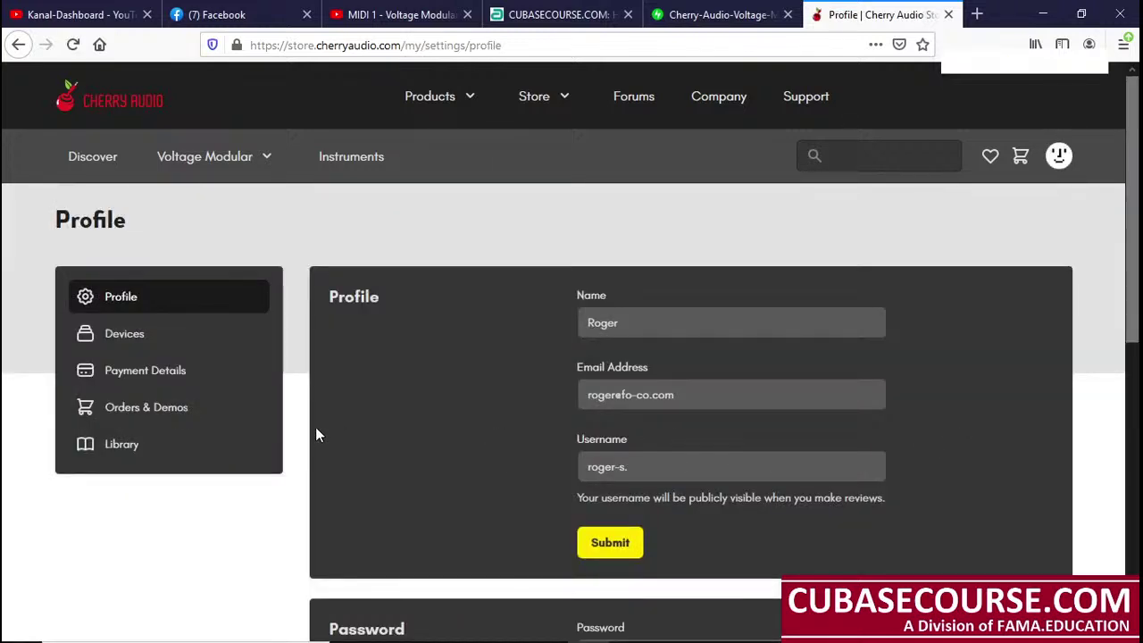
{"action": "left_click", "coordinate": [179, 444]}
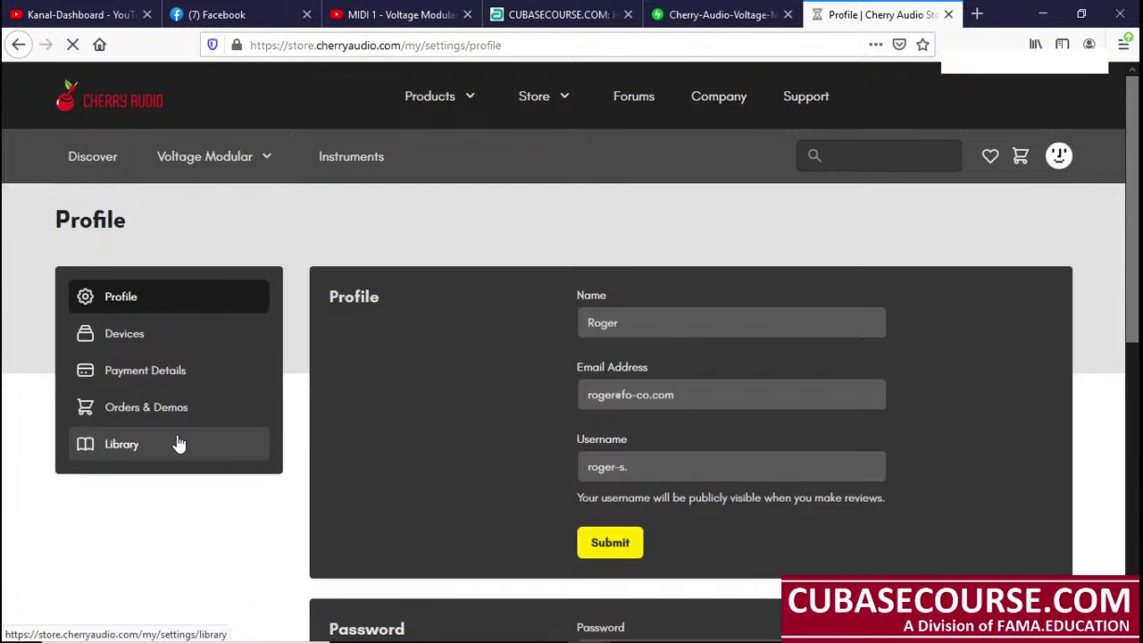
{"action": "left_click", "coordinate": [149, 457]}
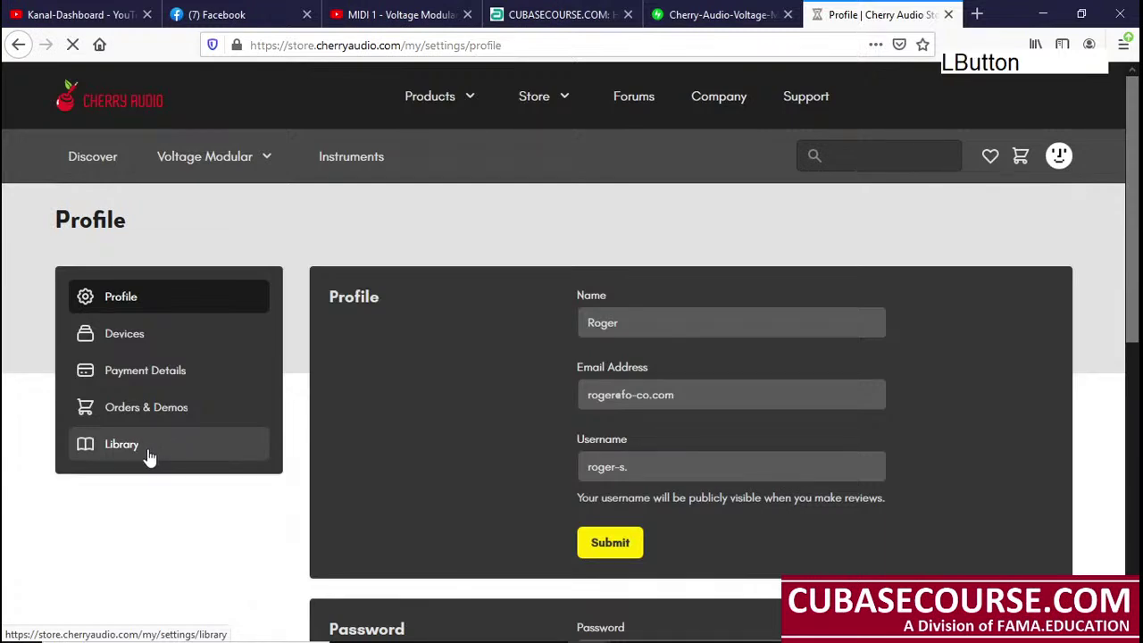
{"action": "scroll", "coordinate": [186, 467], "scroll_direction": "down", "scroll_amount": 10}
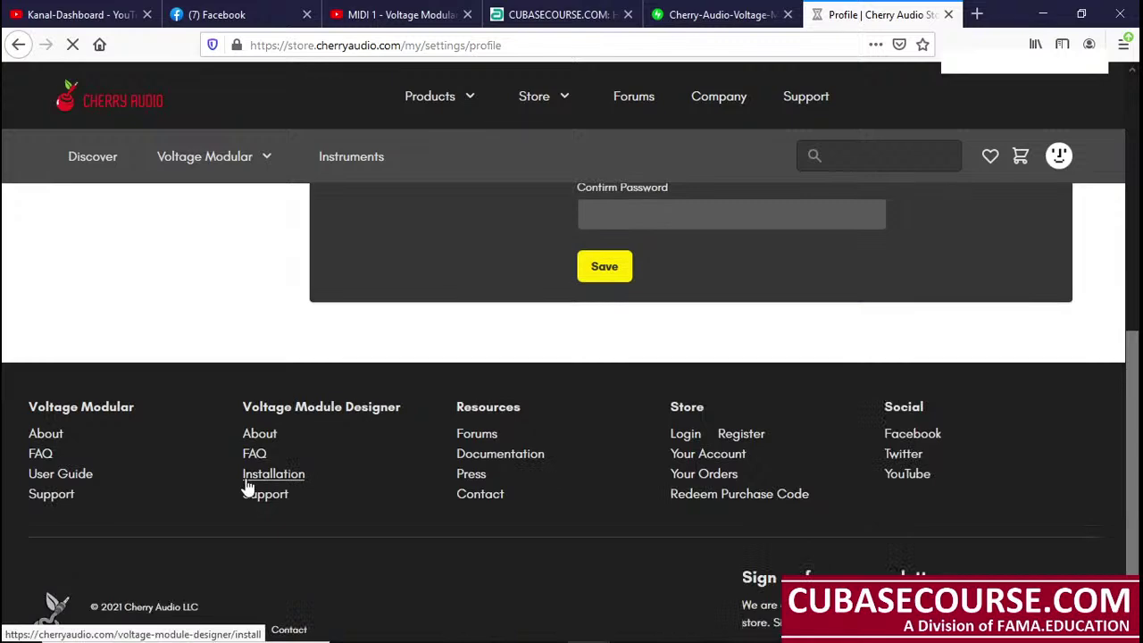
{"action": "scroll", "coordinate": [212, 406], "scroll_direction": "up", "scroll_amount": 5}
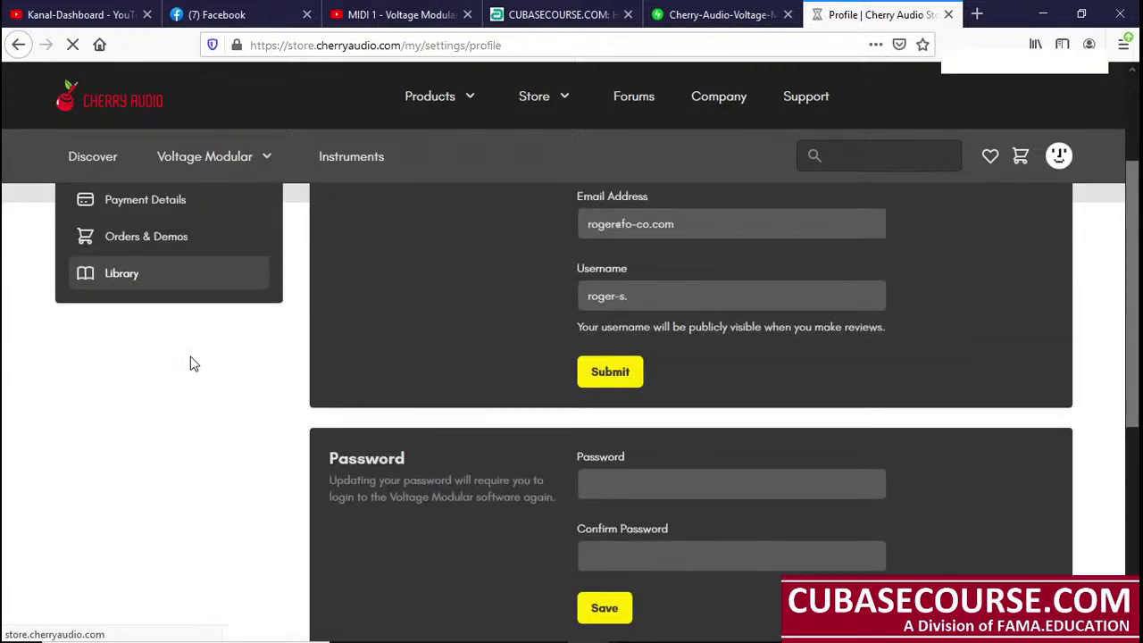
Open Orders & Demos and show the details and downloadable items of the Voltage Modular Software order
{"action": "left_click", "coordinate": [153, 332]}
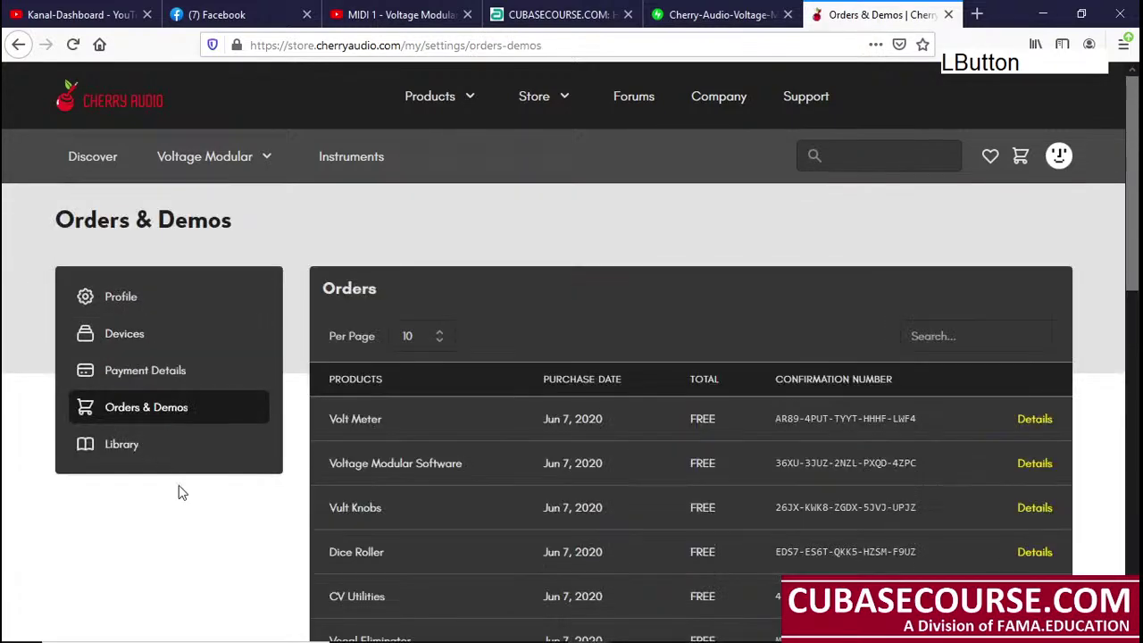
{"action": "left_click", "coordinate": [1045, 465]}
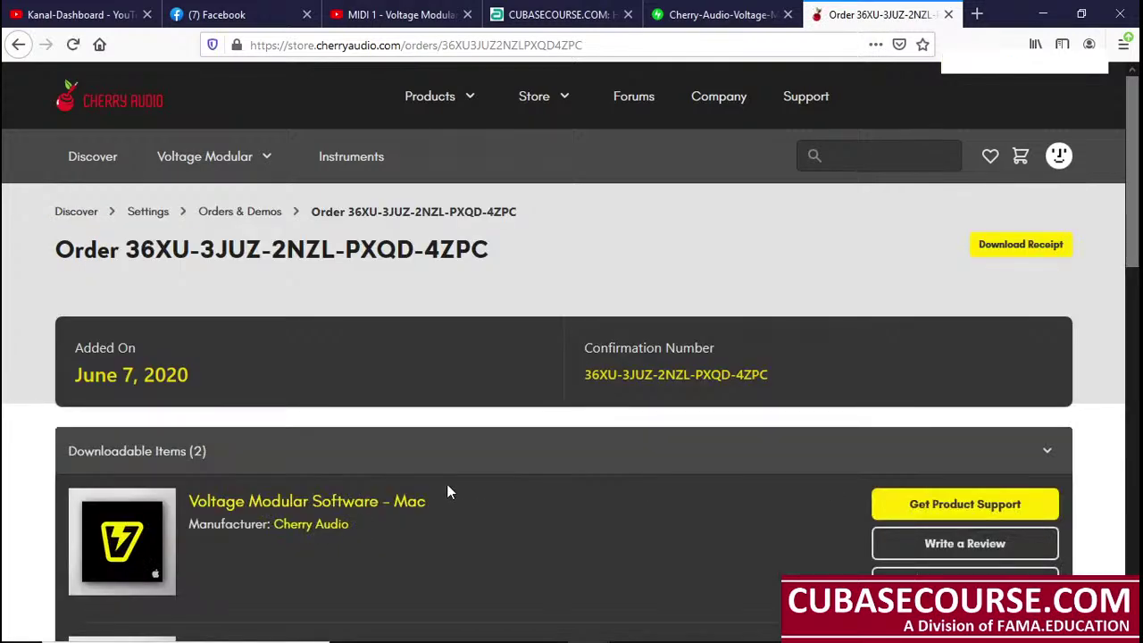
{"action": "scroll", "coordinate": [462, 446], "scroll_direction": "down", "scroll_amount": 3}
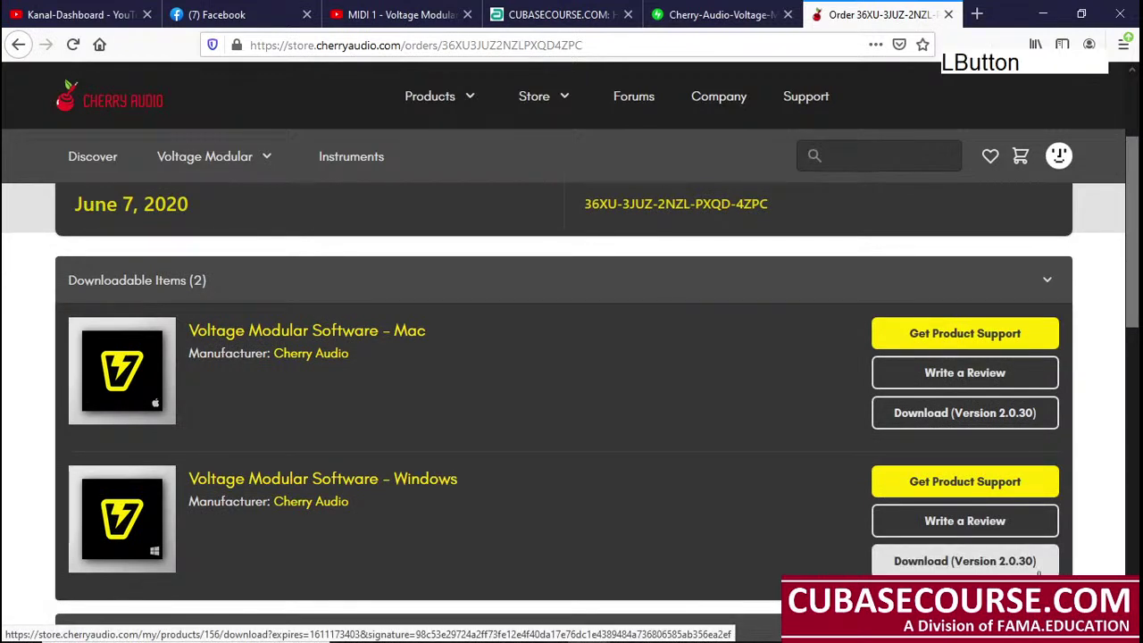
Download and save the Windows installer of Voltage Modular version 2.0.30 and check its download progress
{"action": "left_click", "coordinate": [1037, 572]}
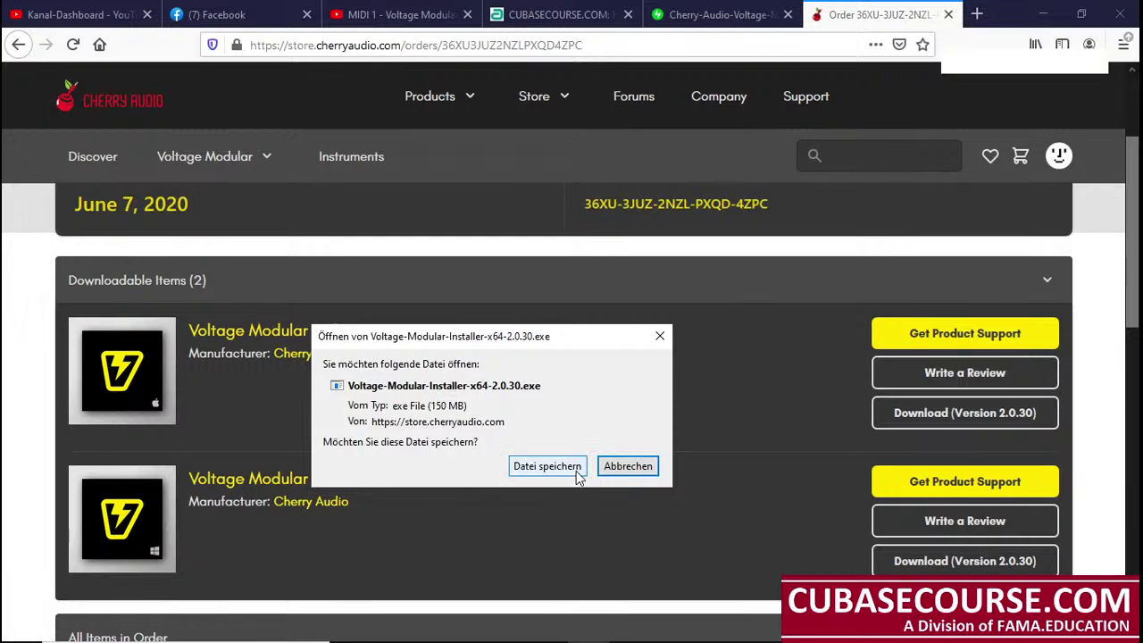
{"action": "left_click", "coordinate": [576, 470]}
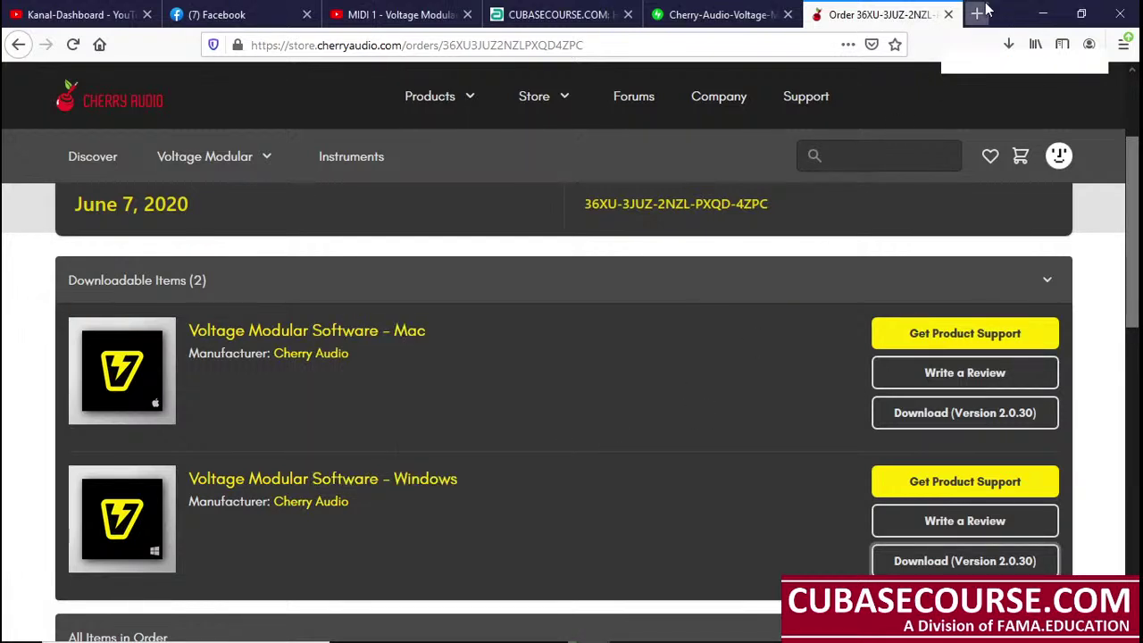
{"action": "left_click", "coordinate": [1009, 44]}
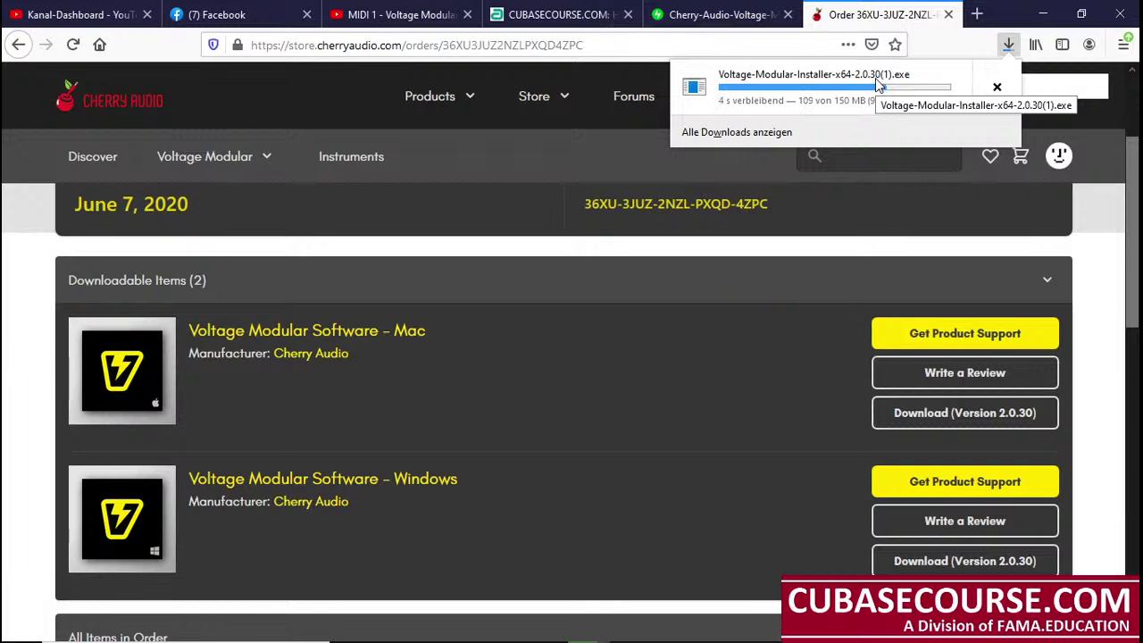
Switch to Facebook, view the Voltage Modular screenshot shared in the Mastering/MIDI chat and return to the home feed
{"action": "left_click", "coordinate": [240, 15]}
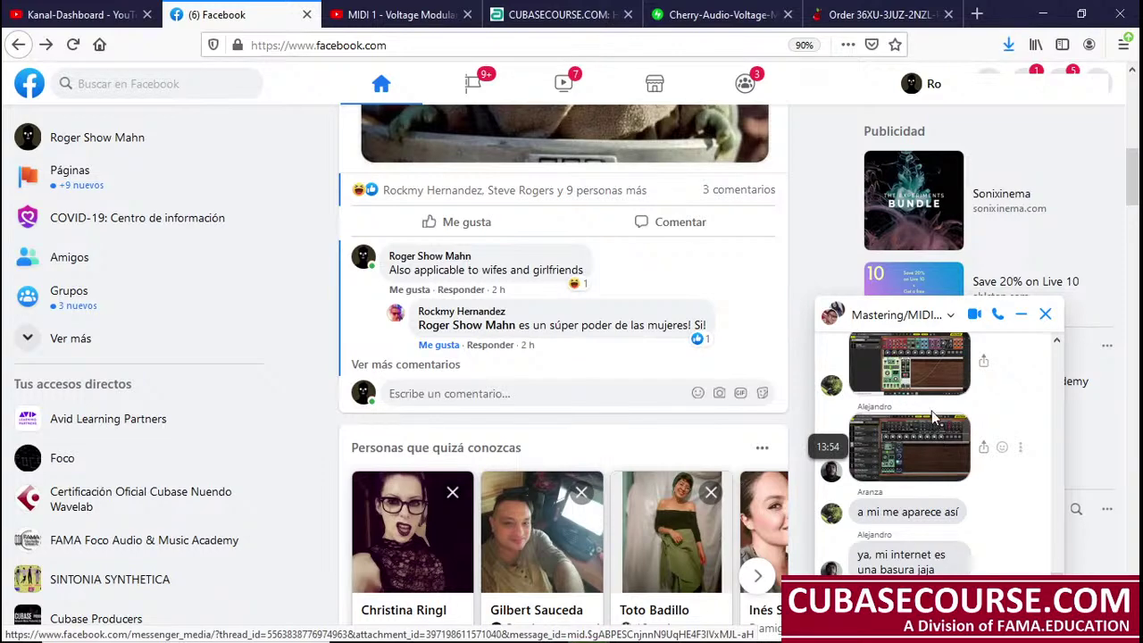
{"action": "left_click", "coordinate": [931, 380]}
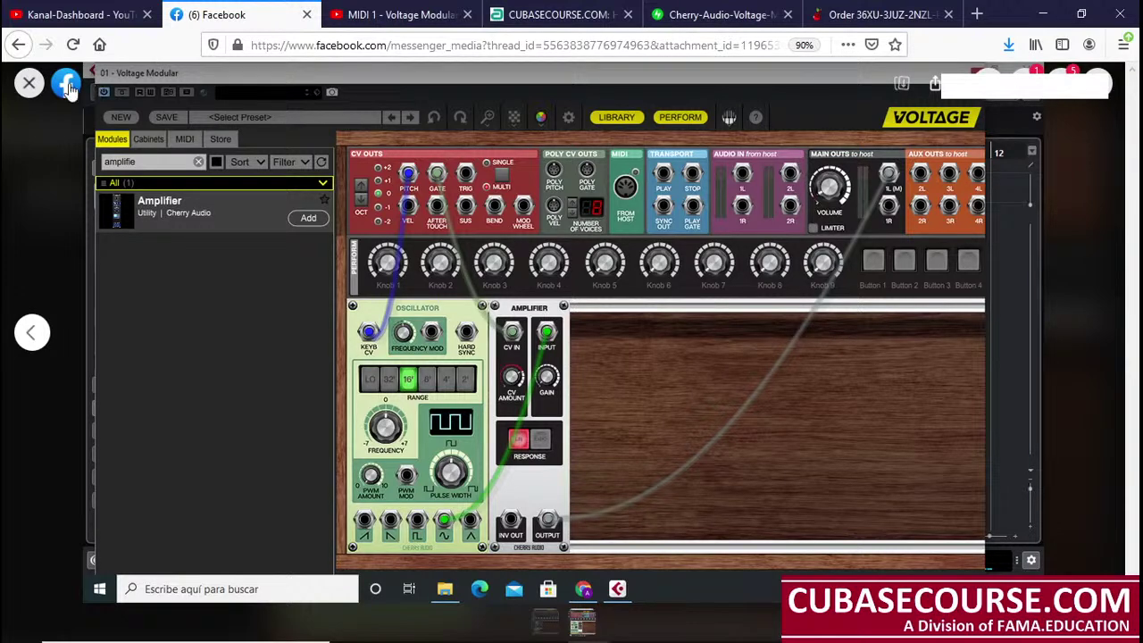
{"action": "left_click", "coordinate": [29, 83]}
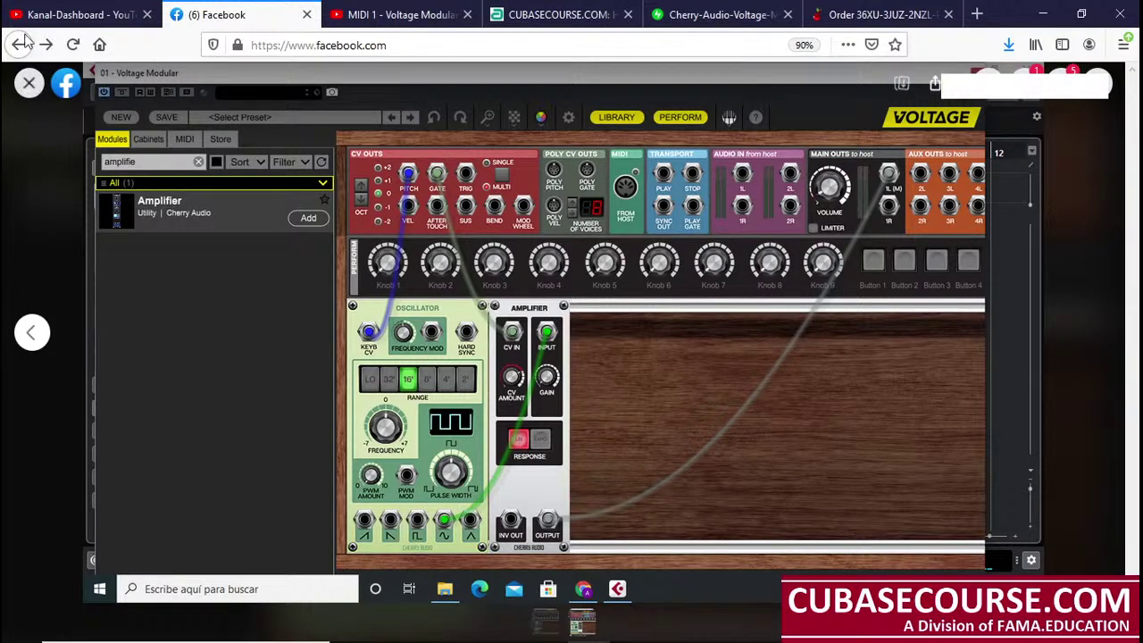
{"action": "left_click", "coordinate": [18, 44]}
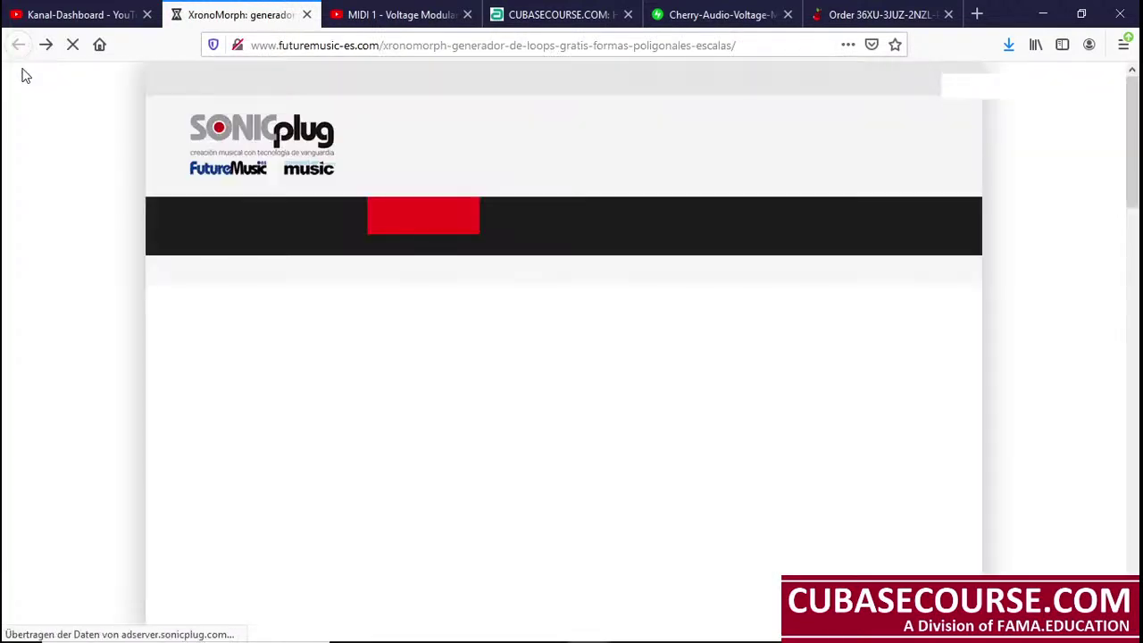
{"action": "left_click", "coordinate": [47, 43]}
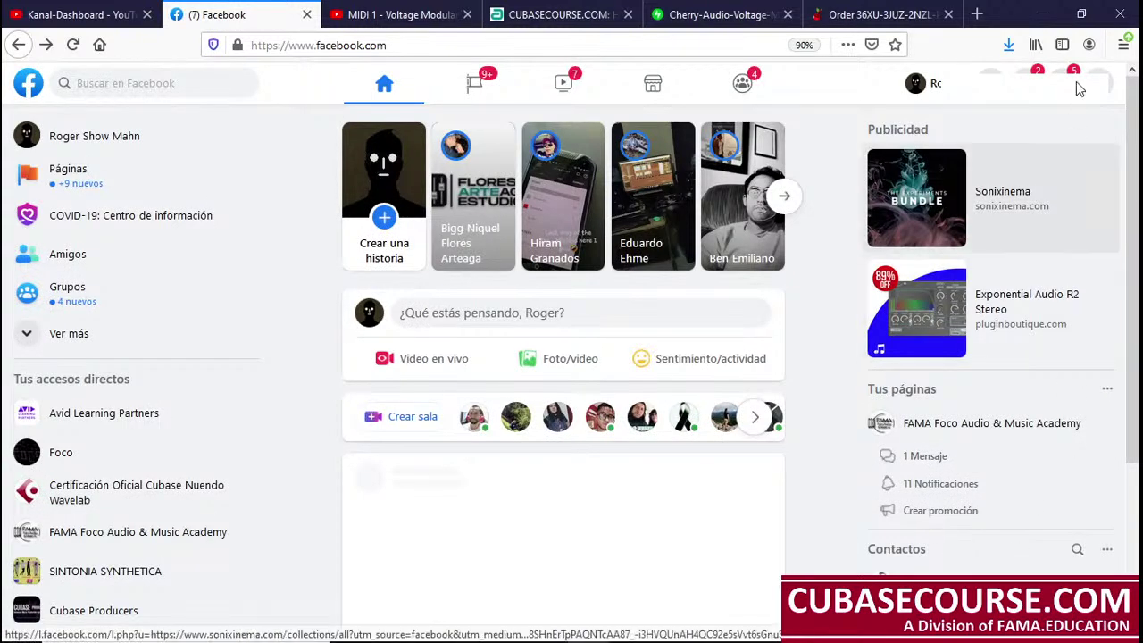
Open the Mastering/MIDI group chat in Messenger and send a reply beginning "pide las que quieras"
{"action": "left_click", "coordinate": [1009, 18]}
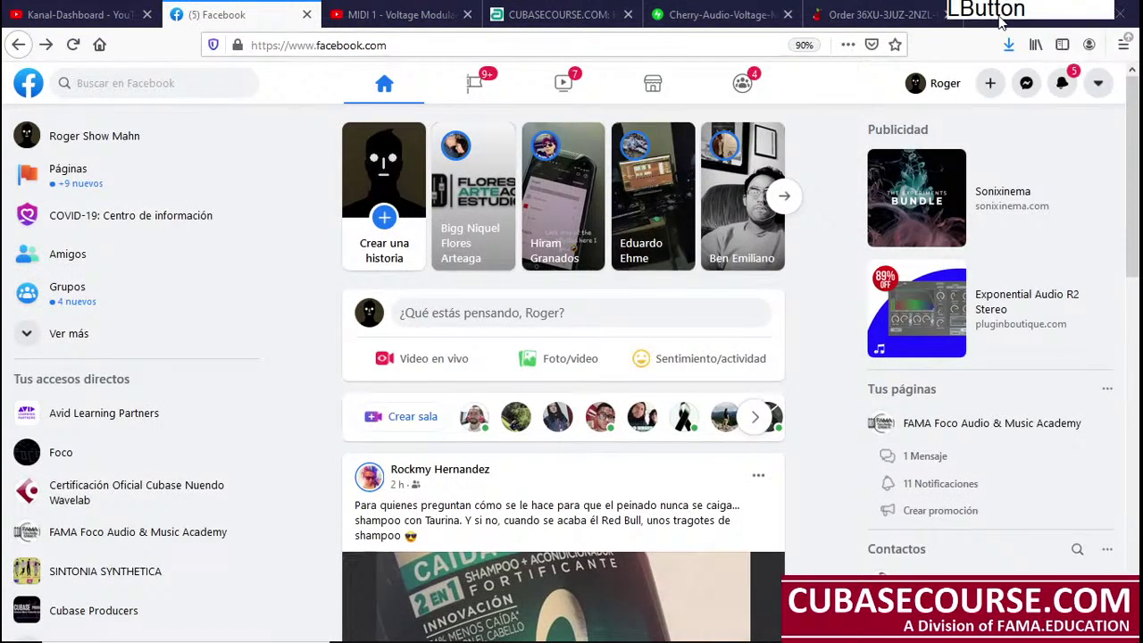
{"action": "left_click", "coordinate": [1027, 85]}
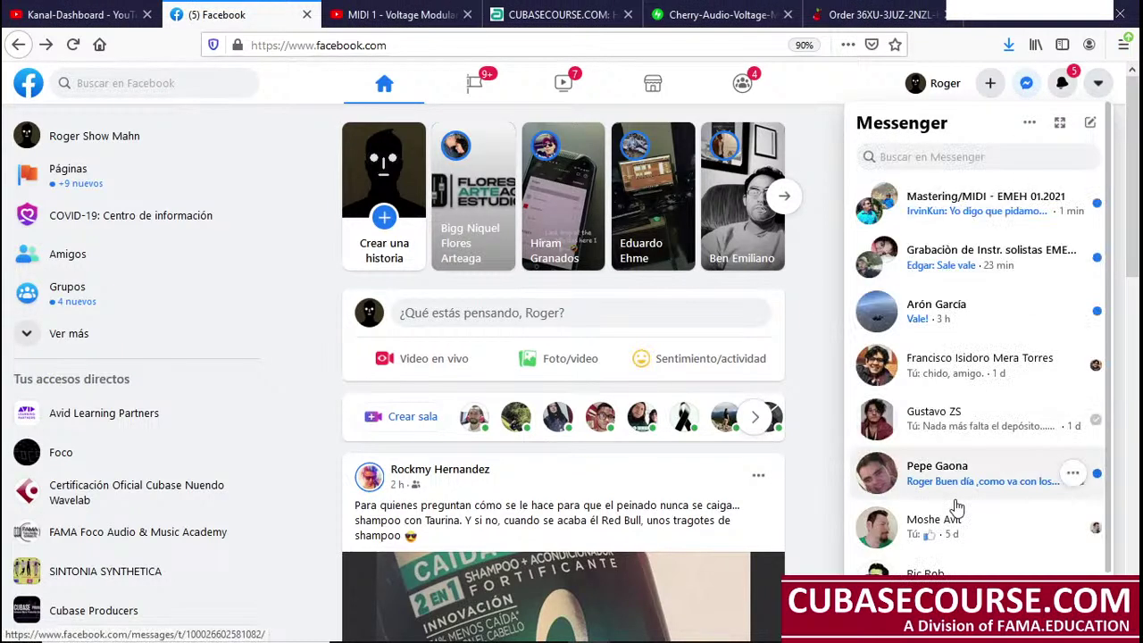
{"action": "left_click", "coordinate": [1019, 227]}
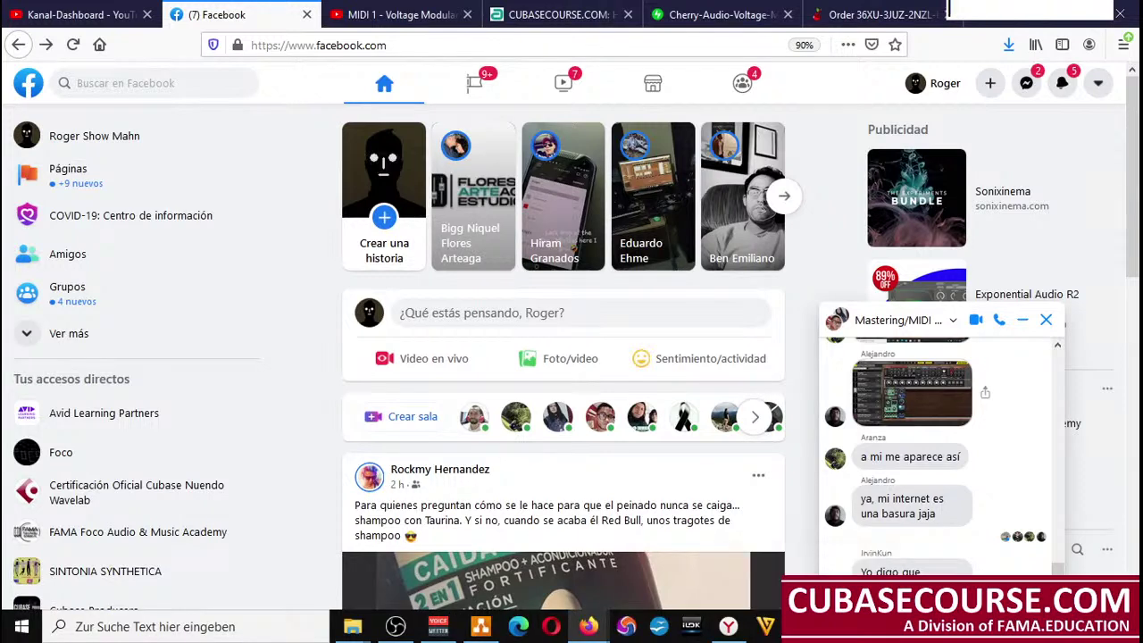
{"action": "key", "text": "space"}
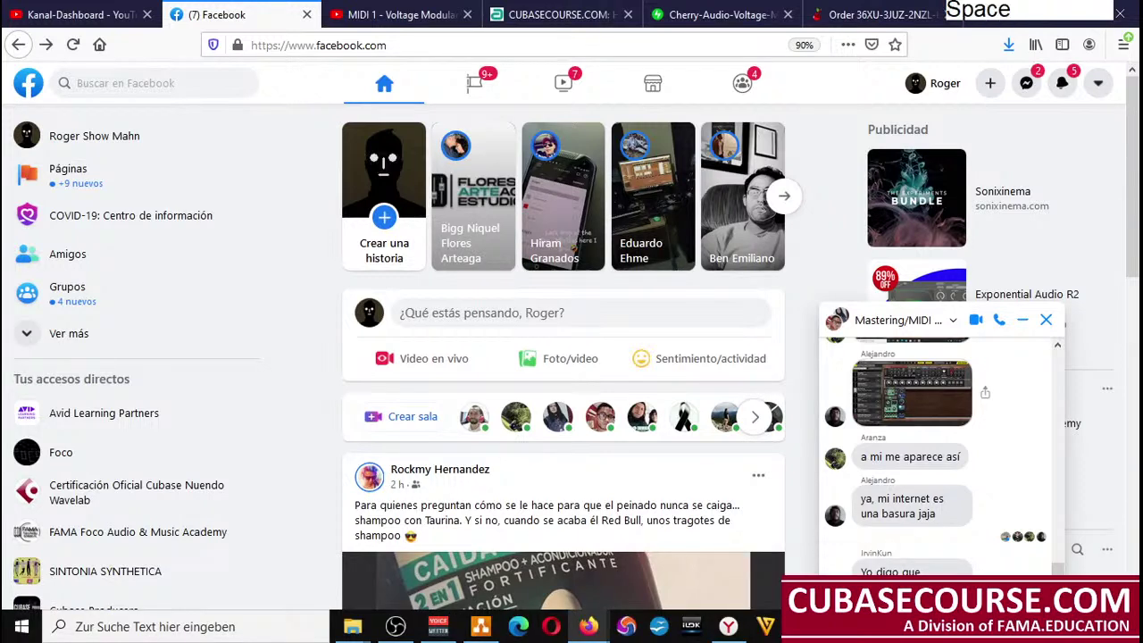
{"action": "key", "text": "space"}
{"action": "key", "text": "space"}
{"action": "key", "text": "space"}
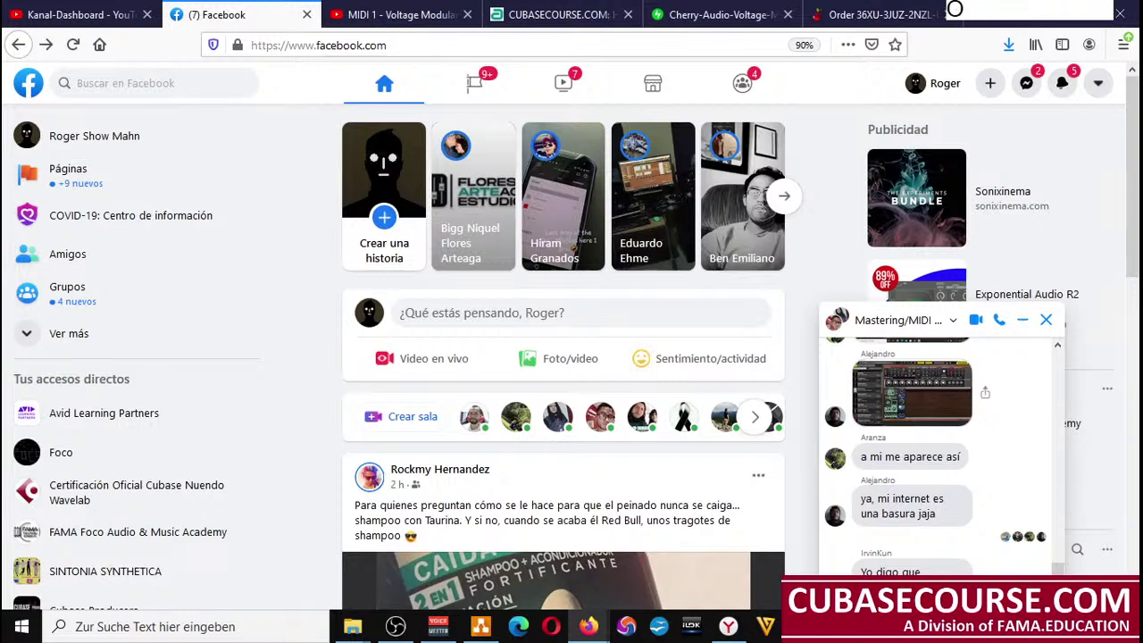
{"action": "key", "text": "KP_Enter"}
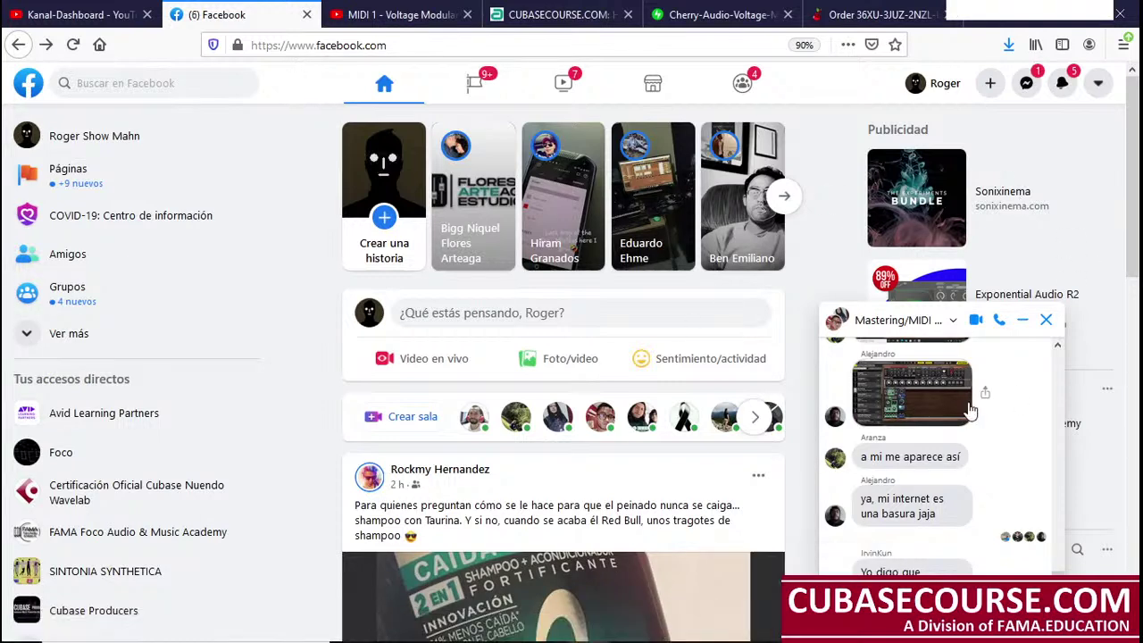
View the other Voltage Modular screenshot shared in the group chat, check the Messenger conversations and close Facebook
{"action": "scroll", "coordinate": [945, 412], "scroll_direction": "down", "scroll_amount": 1}
{"action": "scroll", "coordinate": [942, 446], "scroll_direction": "up", "scroll_amount": 3}
{"action": "left_click", "coordinate": [937, 505]}
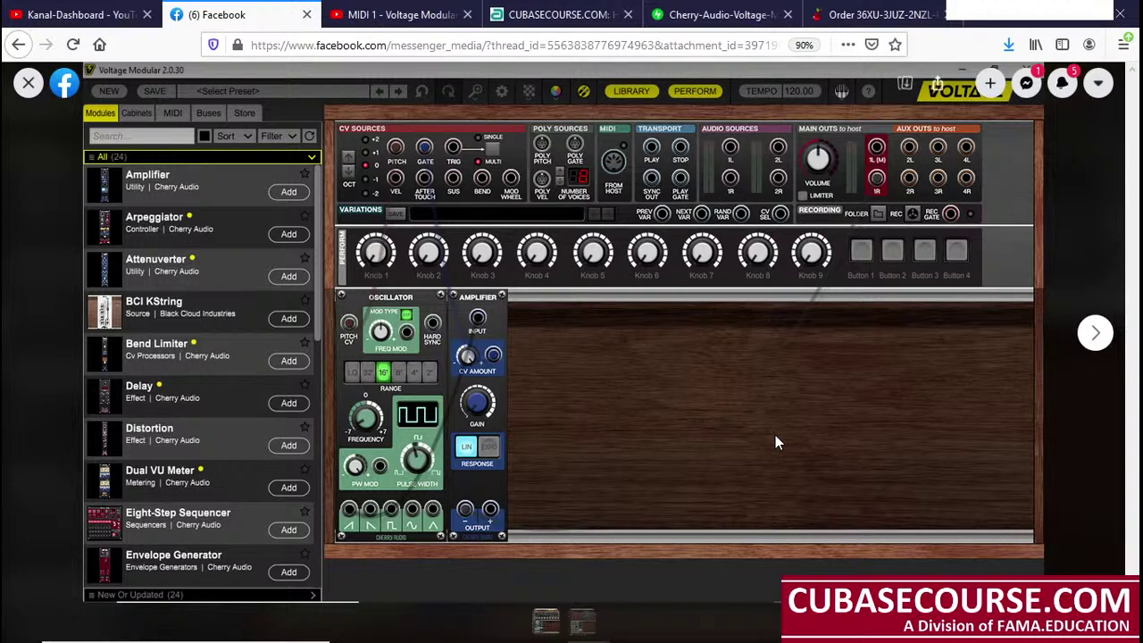
{"action": "left_click", "coordinate": [1026, 85]}
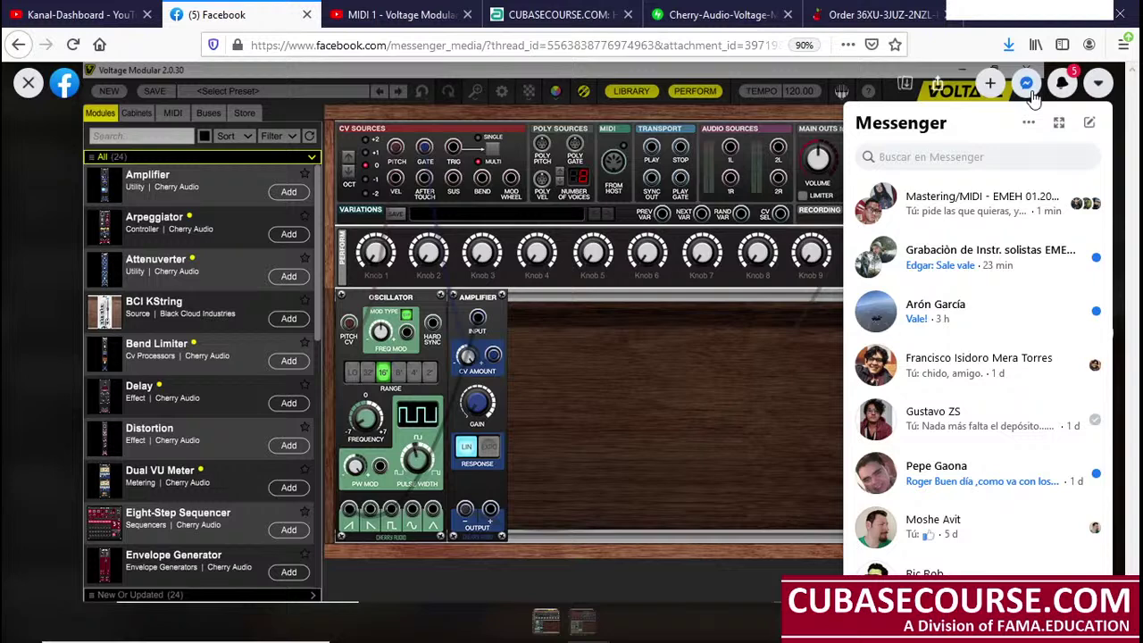
{"action": "left_click", "coordinate": [1028, 88]}
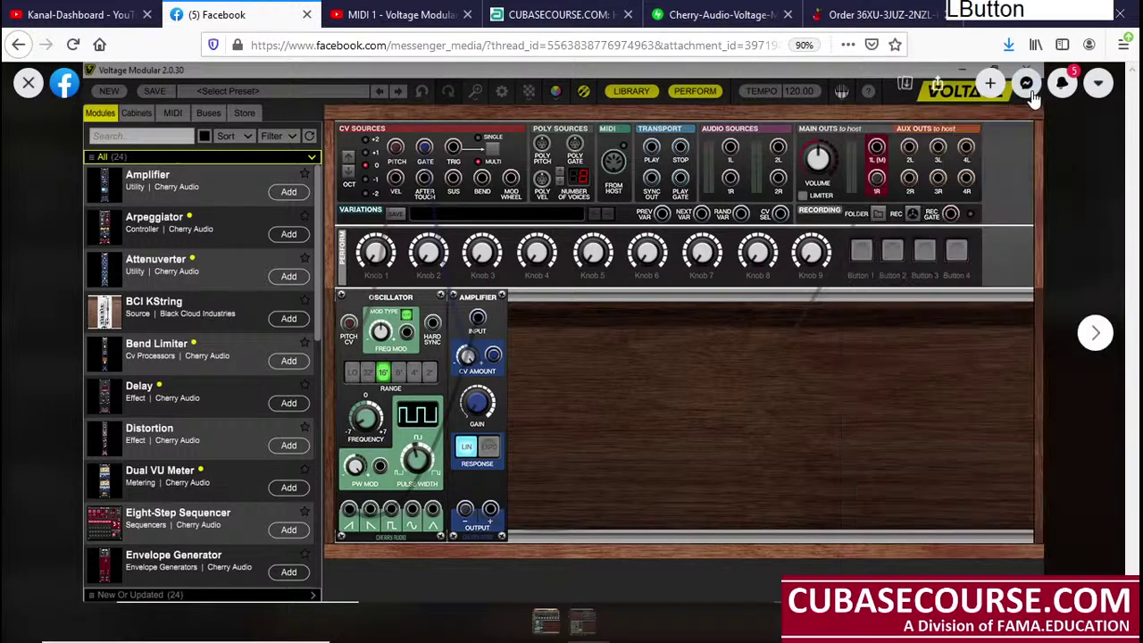
{"action": "left_click", "coordinate": [306, 15]}
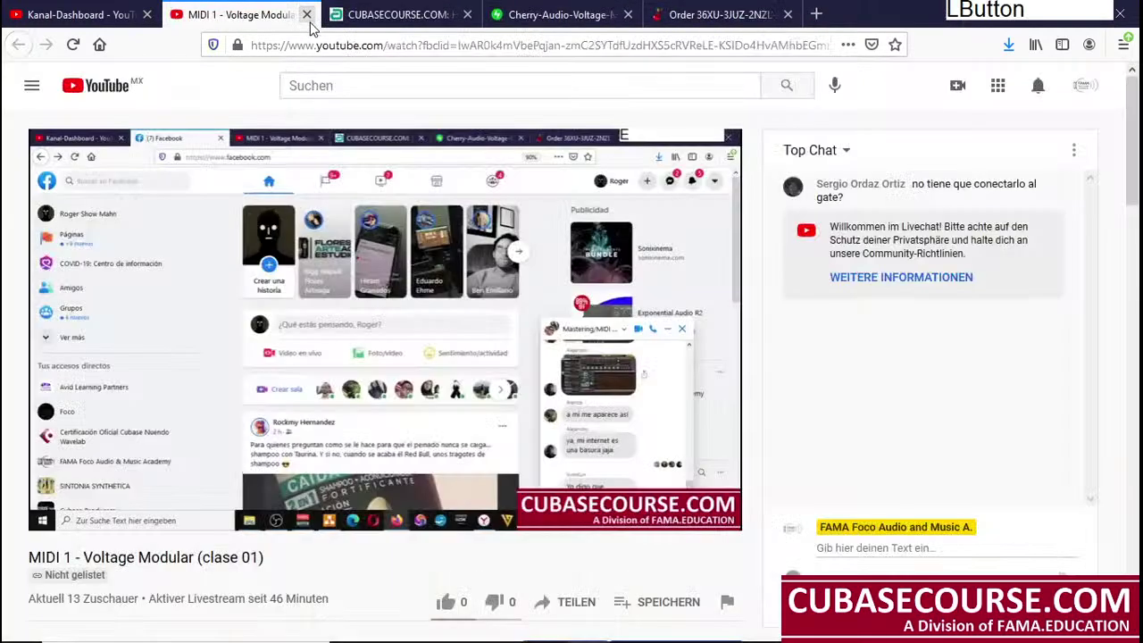
Run the downloaded Voltage-Modular-Installer-x64-2.0.30(1).exe and close the Programme und Features window
{"action": "left_click", "coordinate": [1031, 25]}
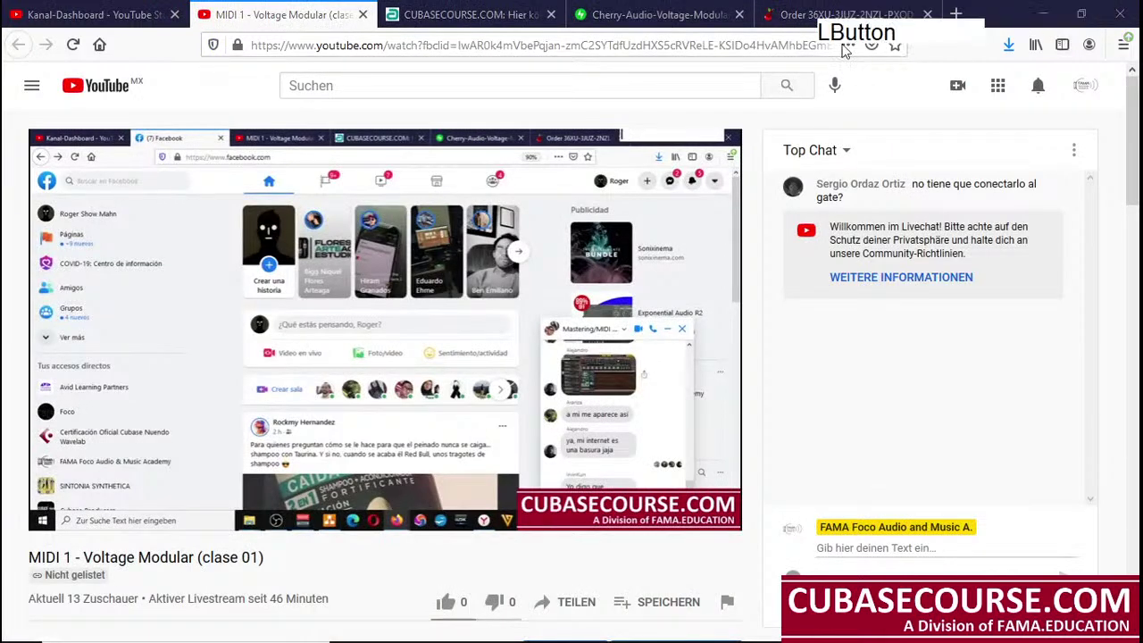
{"action": "left_click", "coordinate": [1007, 52]}
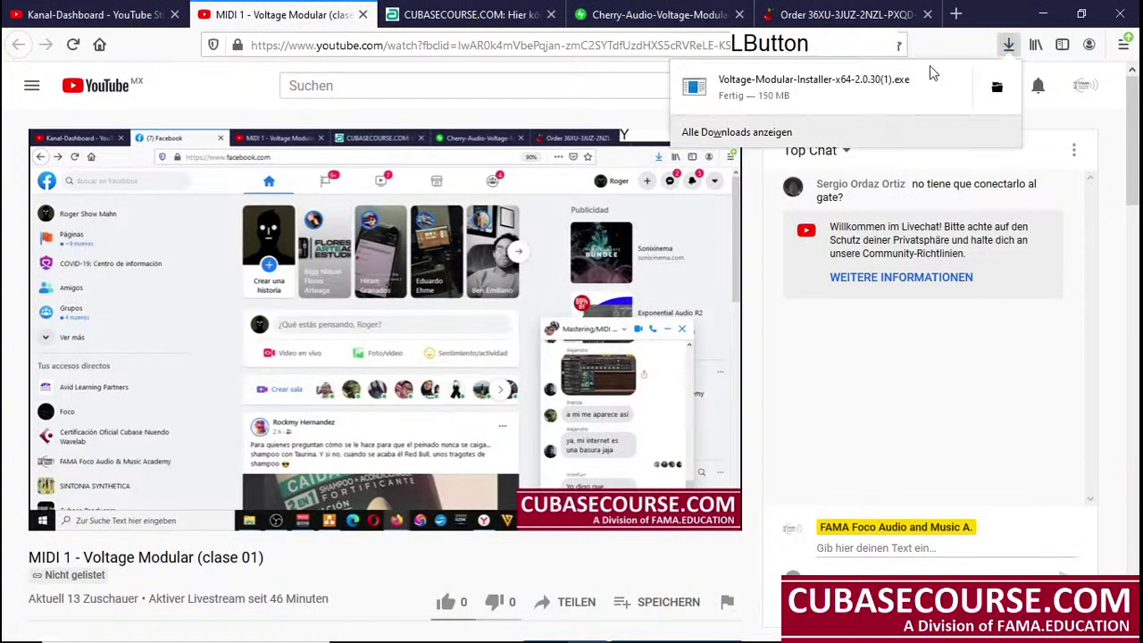
{"action": "left_click", "coordinate": [888, 92]}
{"action": "key", "text": "Return"}
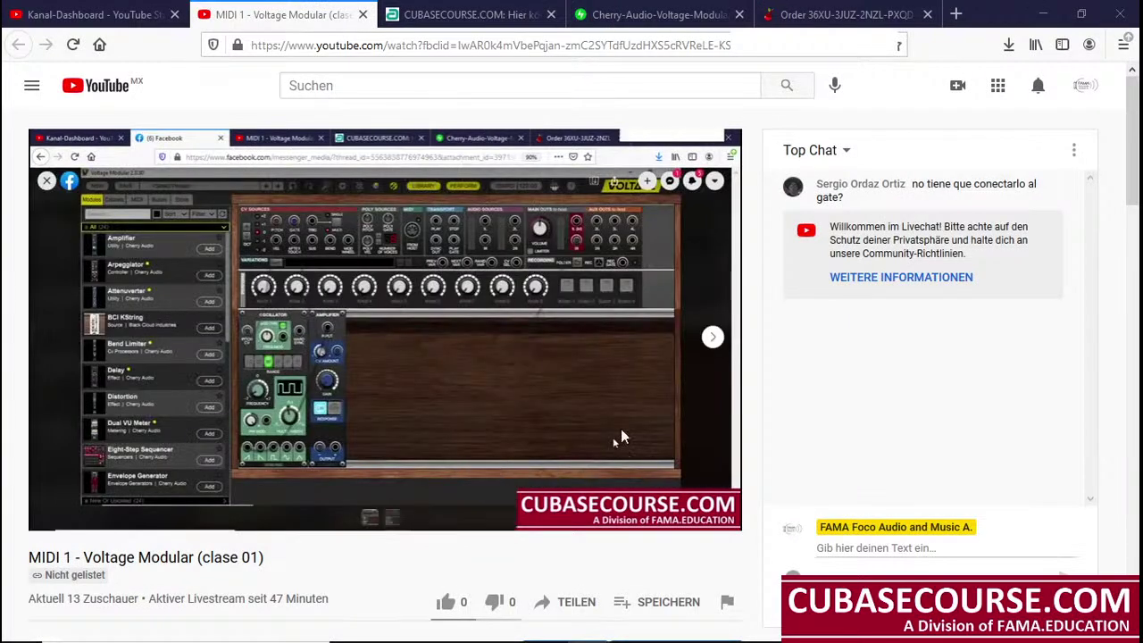
{"action": "left_click", "coordinate": [1036, 15]}
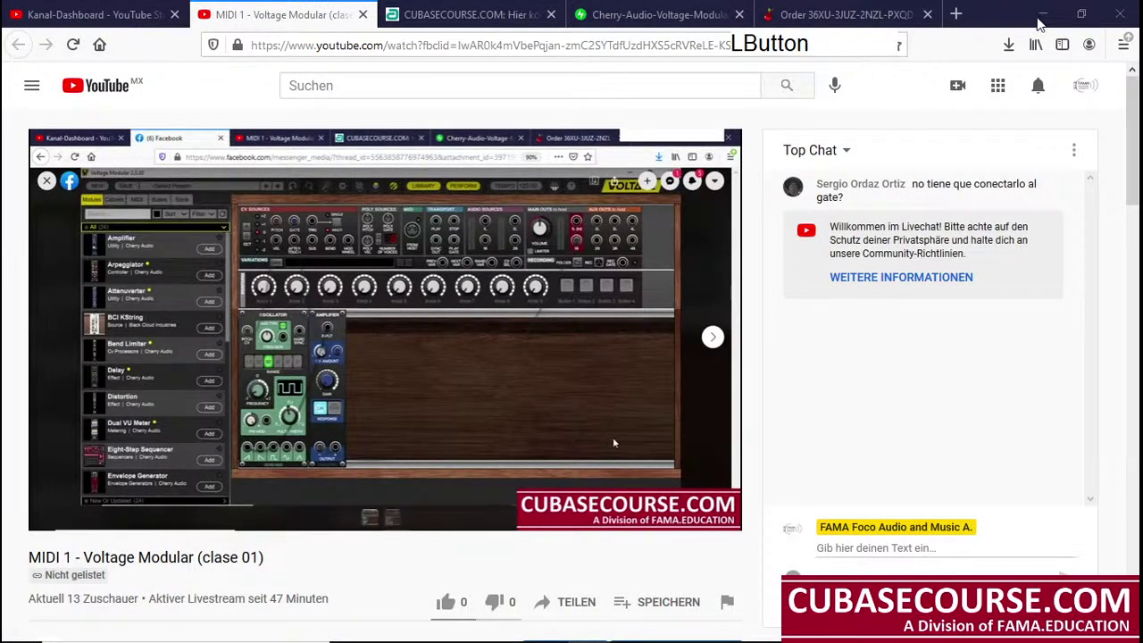
{"action": "left_click", "coordinate": [1039, 24]}
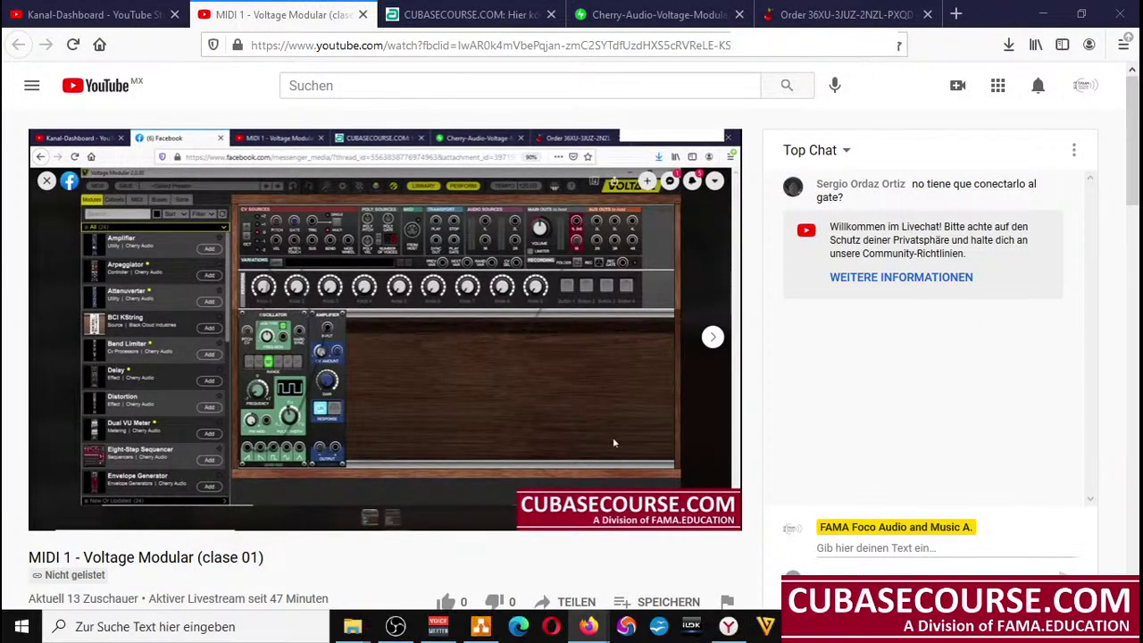
{"action": "left_click", "coordinate": [353, 626]}
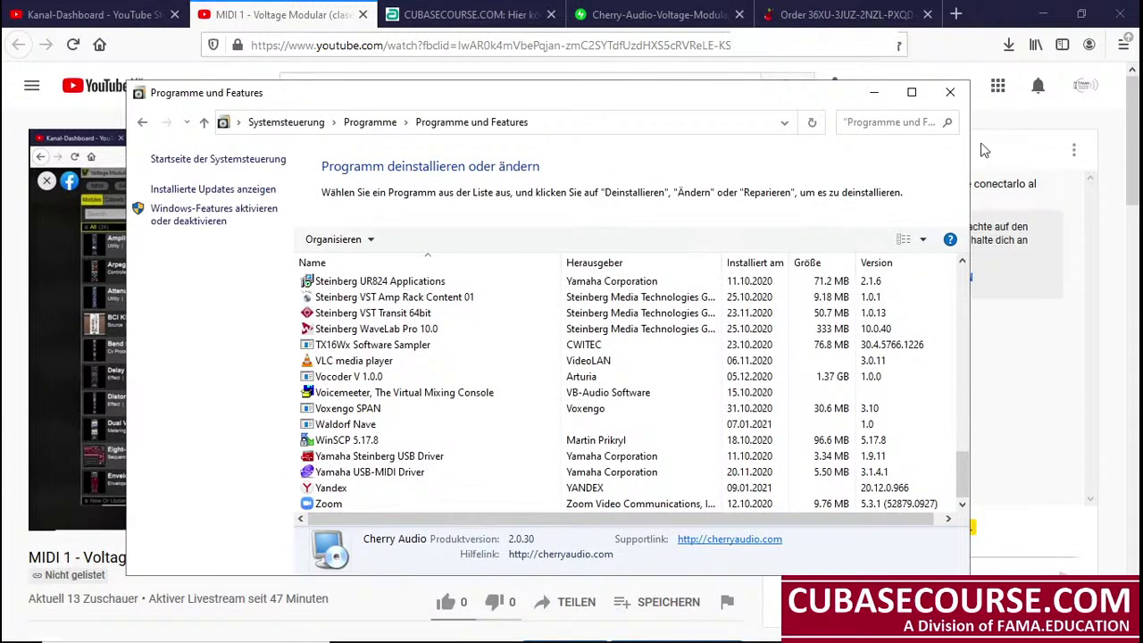
{"action": "left_click", "coordinate": [950, 92]}
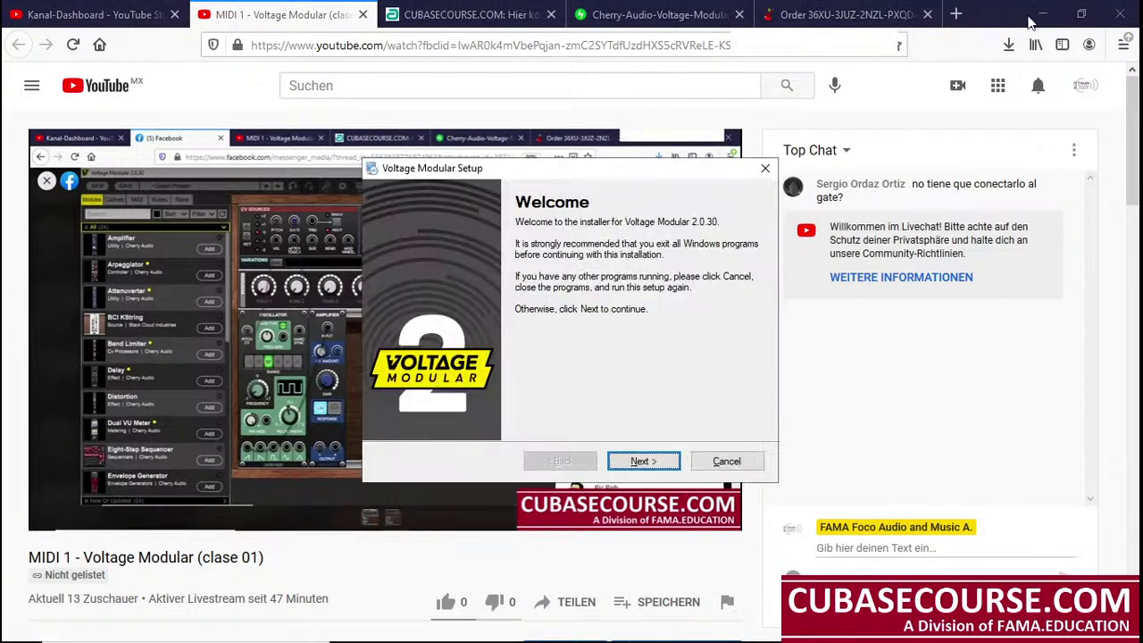
Accept the license and install Voltage Modular 2.0.30 with the stand-alone, VST, VST3 and AAX items, keeping C:\Program Files\VSTPlugins for VST2
{"action": "left_click", "coordinate": [637, 461]}
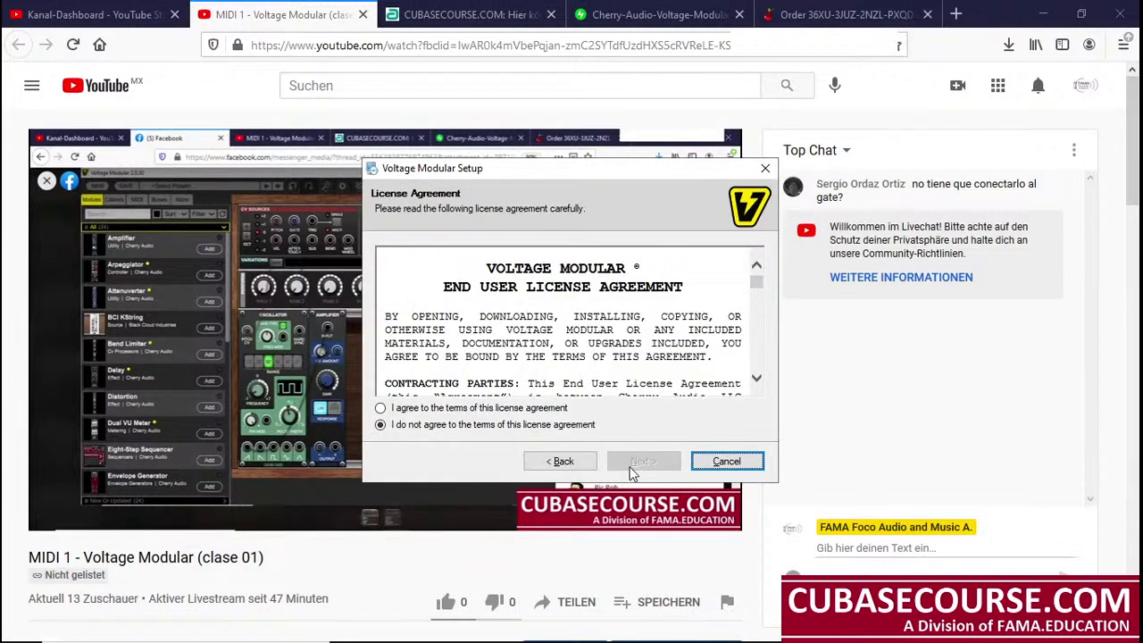
{"action": "left_click", "coordinate": [381, 408]}
{"action": "left_click", "coordinate": [638, 463]}
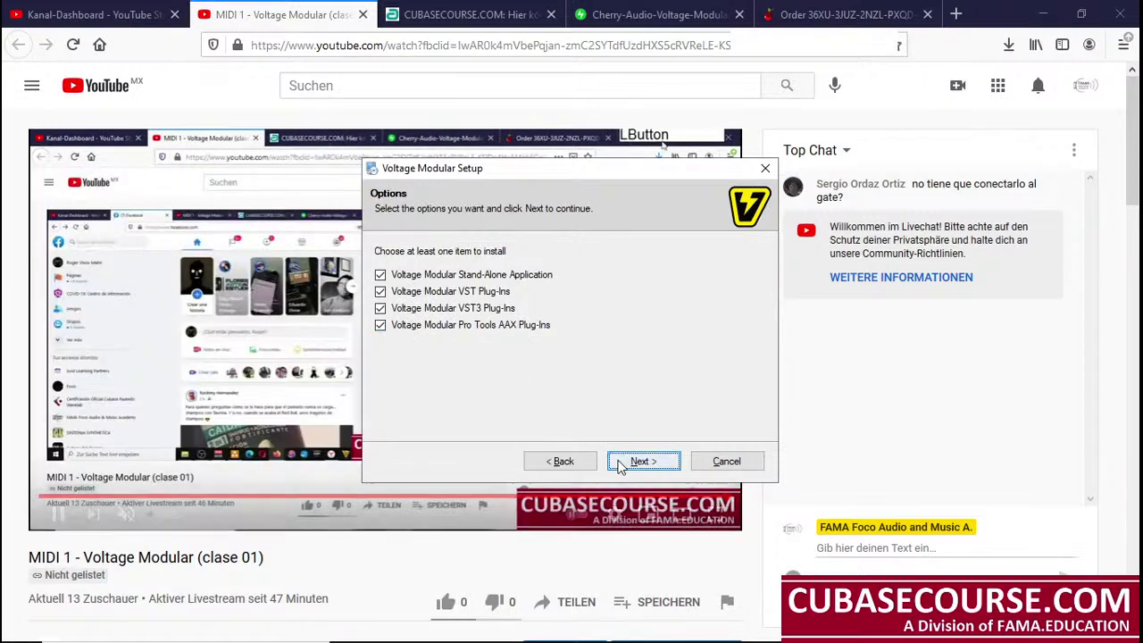
{"action": "left_click", "coordinate": [619, 465]}
{"action": "left_click", "coordinate": [619, 465]}
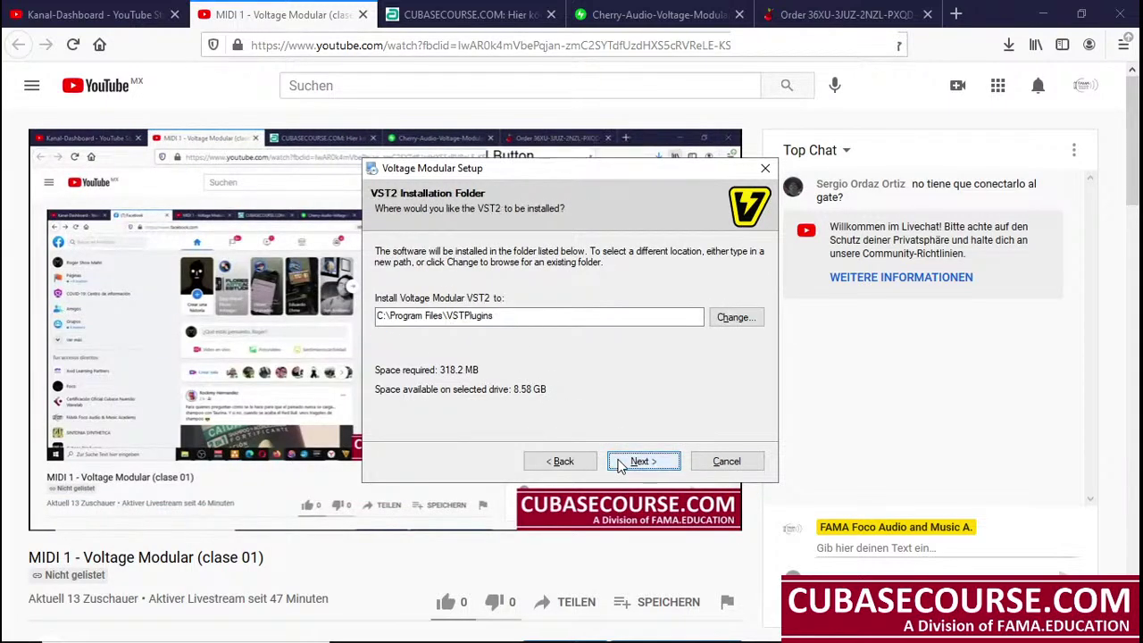
{"action": "left_click", "coordinate": [620, 465]}
{"action": "left_click", "coordinate": [619, 465]}
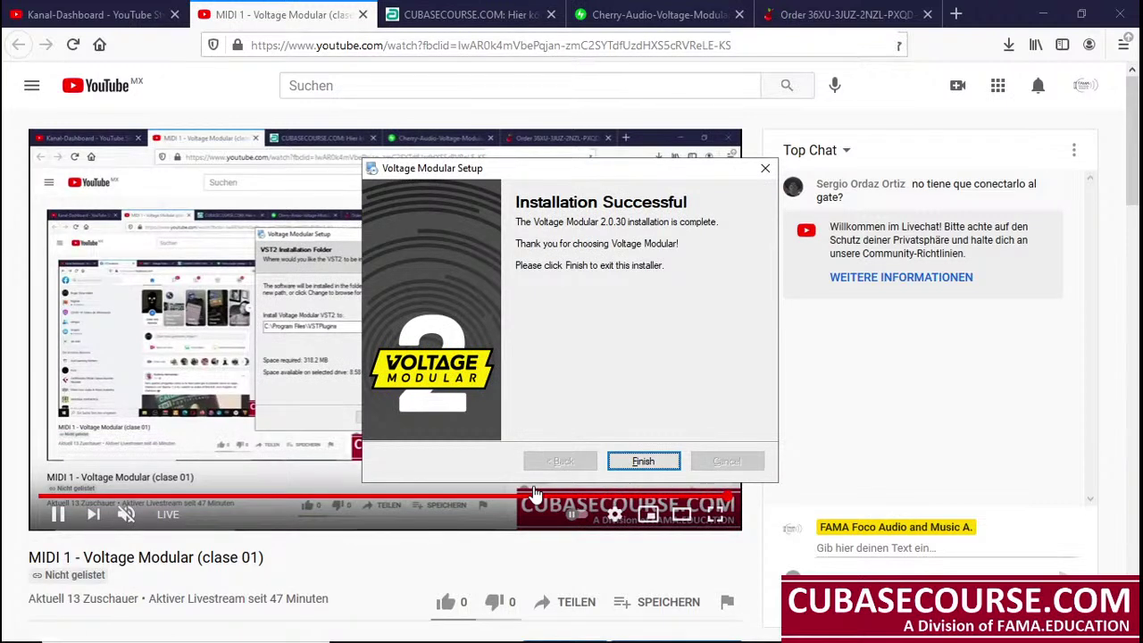
{"action": "left_click", "coordinate": [643, 461]}
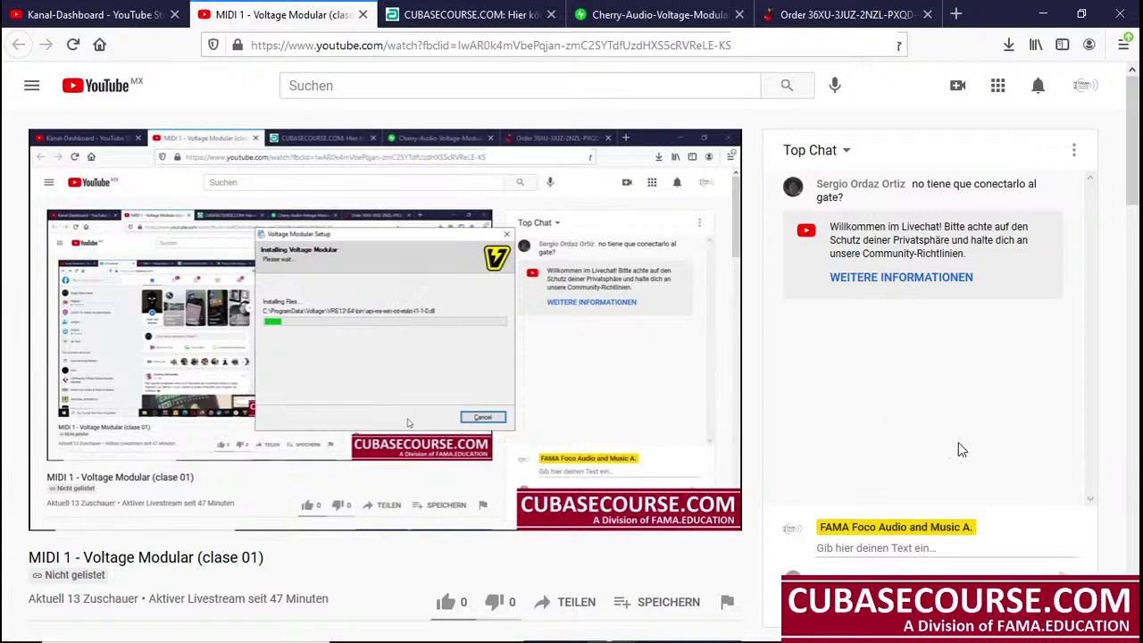
Minimize the browser, launch Voltage Modular from the desktop to check its CV output labels, and close it
{"action": "left_click", "coordinate": [1041, 16]}
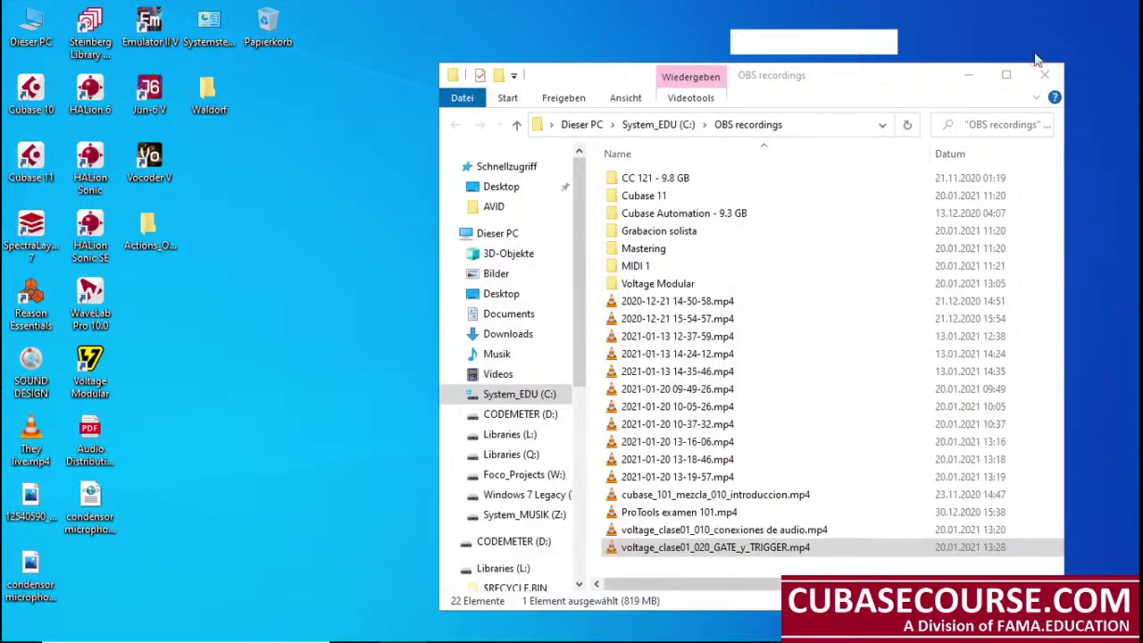
{"action": "mouse_move", "coordinate": [392, 636]}
{"action": "mouse_move", "coordinate": [835, 626]}
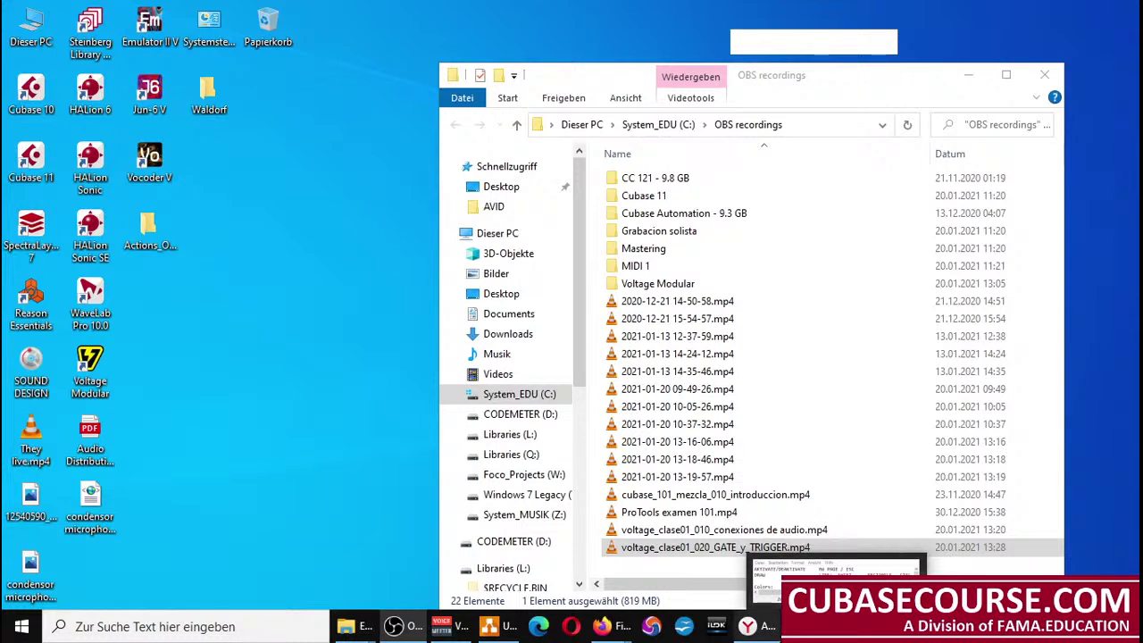
{"action": "mouse_move", "coordinate": [769, 631]}
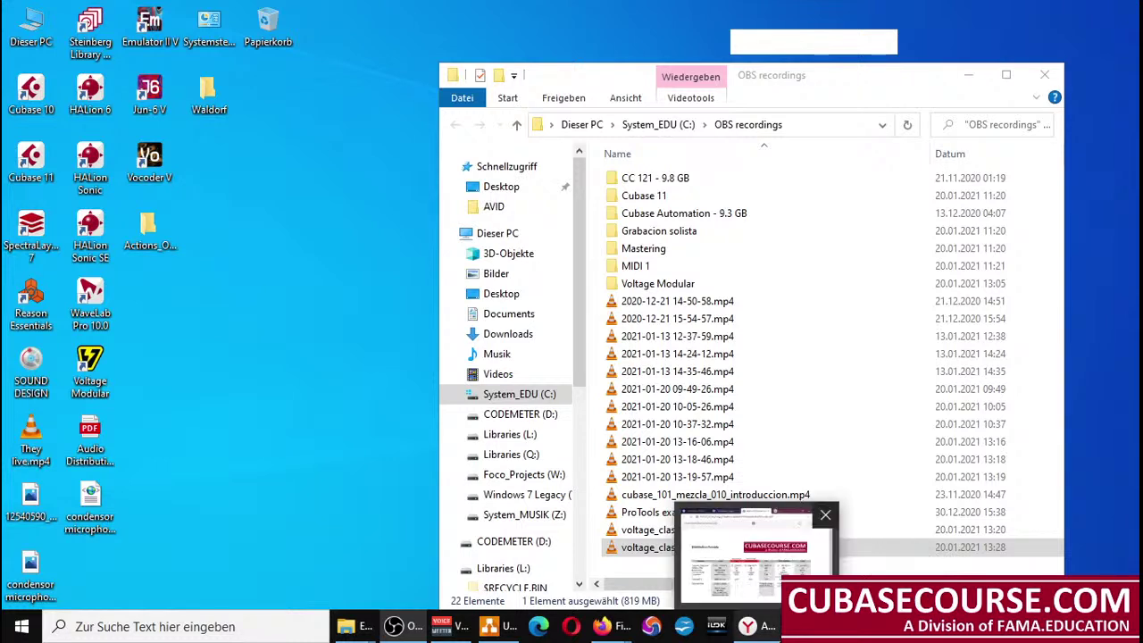
{"action": "left_click", "coordinate": [90, 367]}
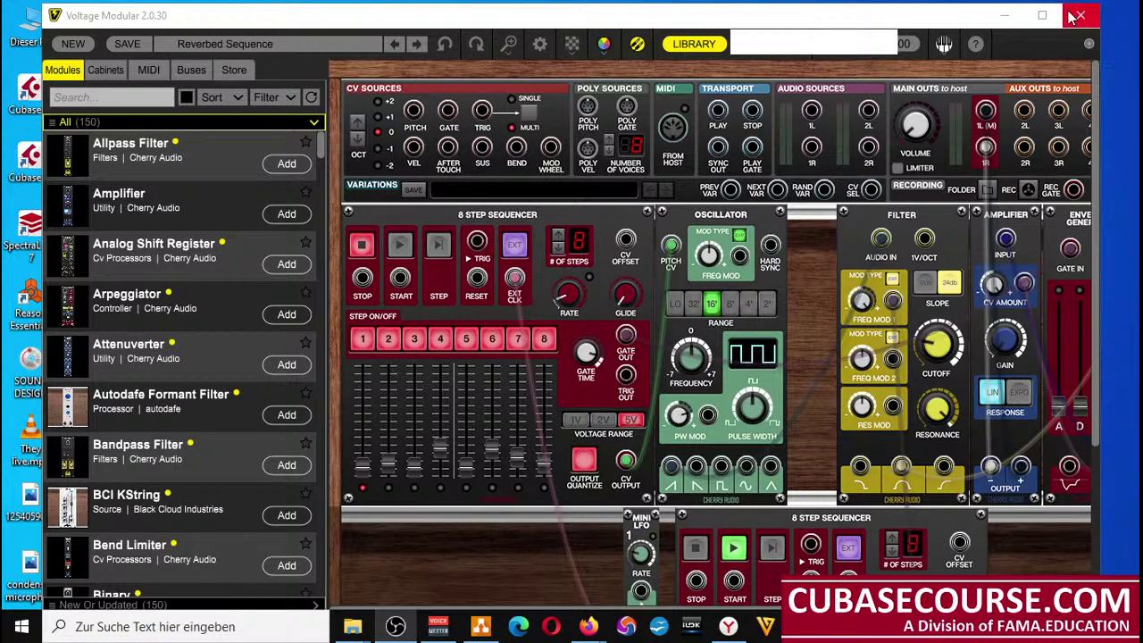
{"action": "left_click", "coordinate": [946, 109]}
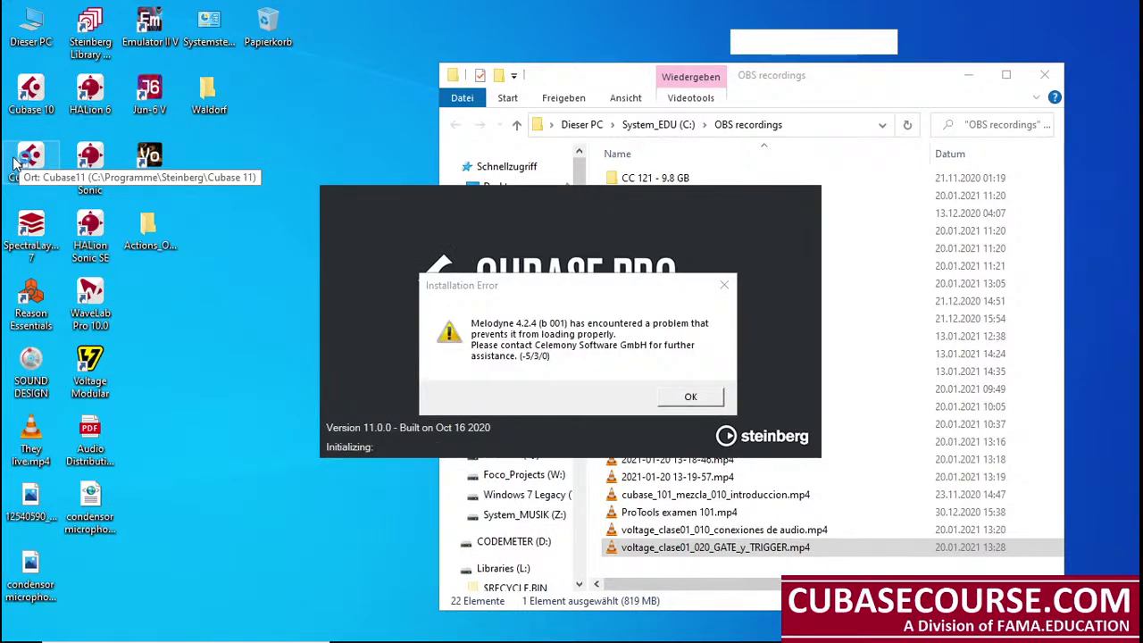
Dismiss the Melodyne installation errors and ignore every missing VST Sound library while Cubase 11 starts
{"action": "left_click", "coordinate": [686, 398]}
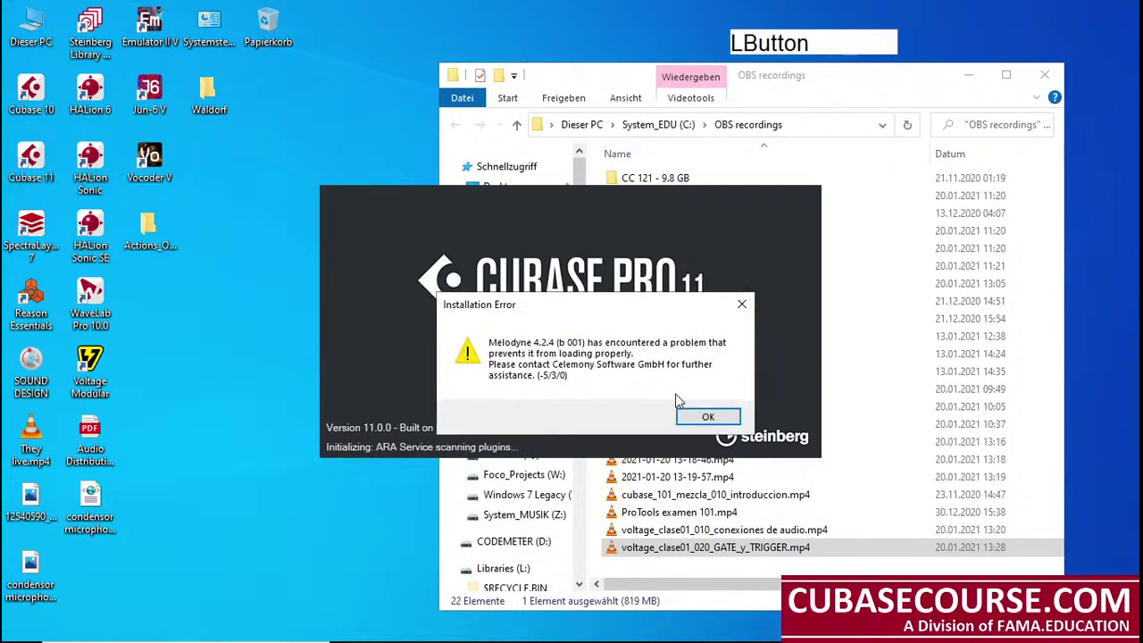
{"action": "left_click", "coordinate": [693, 419]}
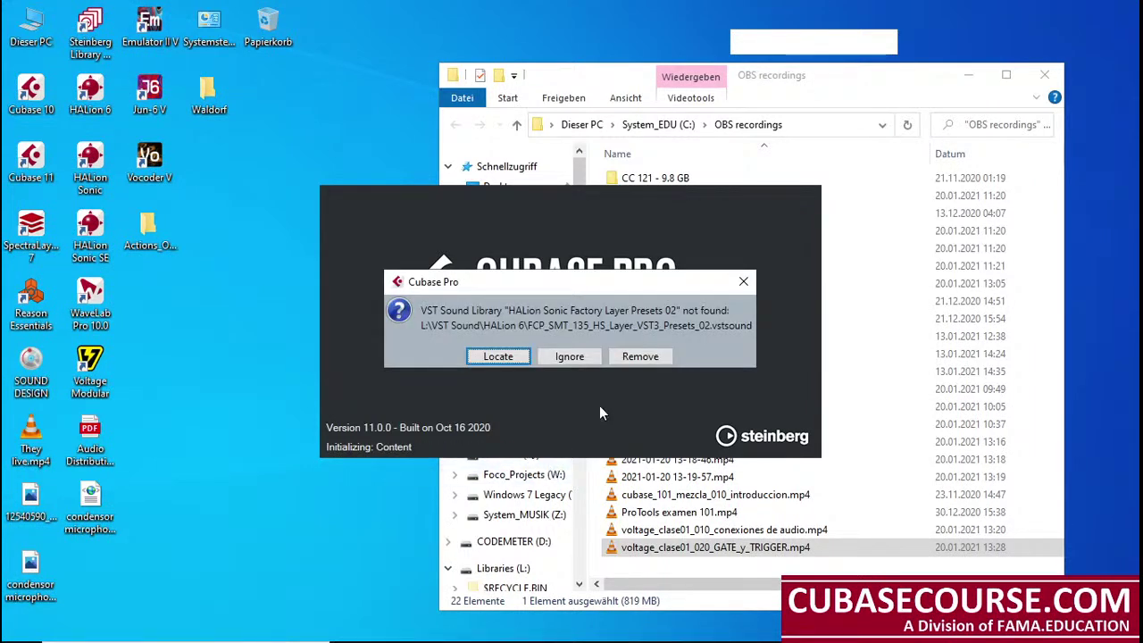
{"action": "left_click", "coordinate": [557, 358]}
{"action": "left_click", "coordinate": [555, 356]}
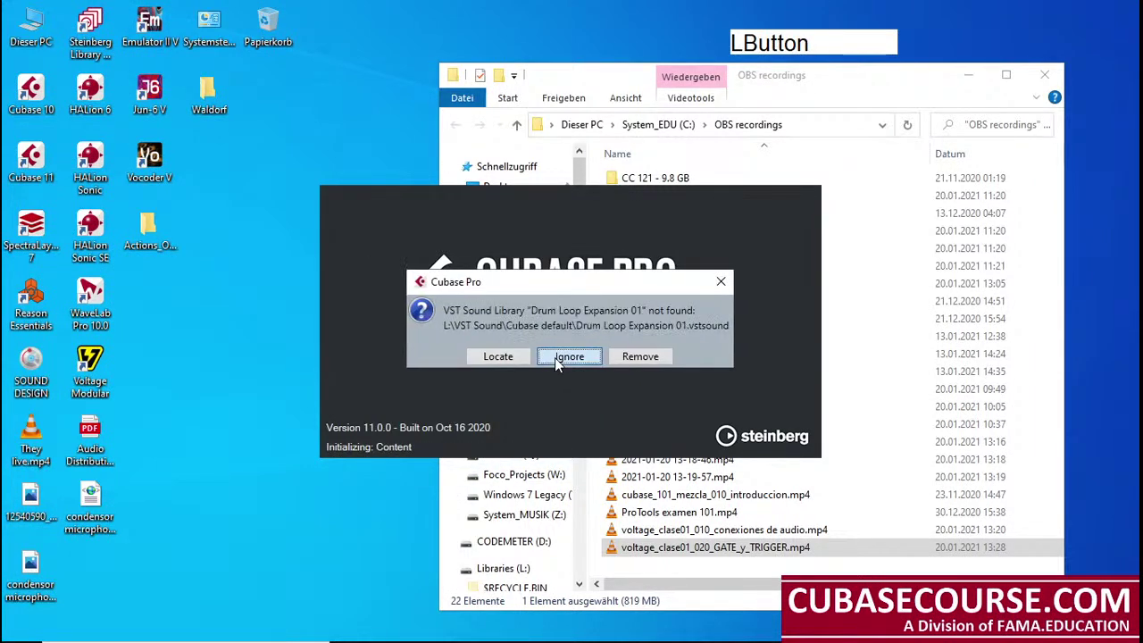
{"action": "left_click", "coordinate": [555, 357]}
{"action": "left_click", "coordinate": [555, 357]}
{"action": "left_click", "coordinate": [555, 358]}
{"action": "left_click", "coordinate": [555, 357]}
{"action": "left_click", "coordinate": [555, 358]}
{"action": "left_click", "coordinate": [556, 358]}
{"action": "left_click", "coordinate": [555, 357]}
{"action": "left_click", "coordinate": [555, 357]}
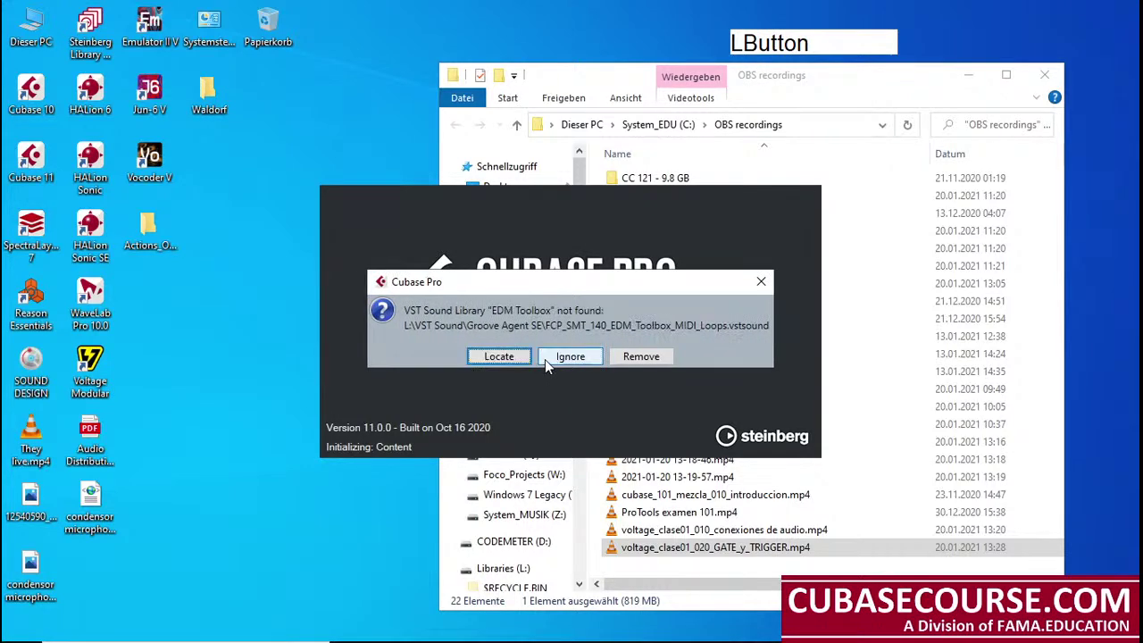
{"action": "left_click", "coordinate": [553, 358]}
{"action": "left_click", "coordinate": [547, 359]}
{"action": "left_click", "coordinate": [547, 359]}
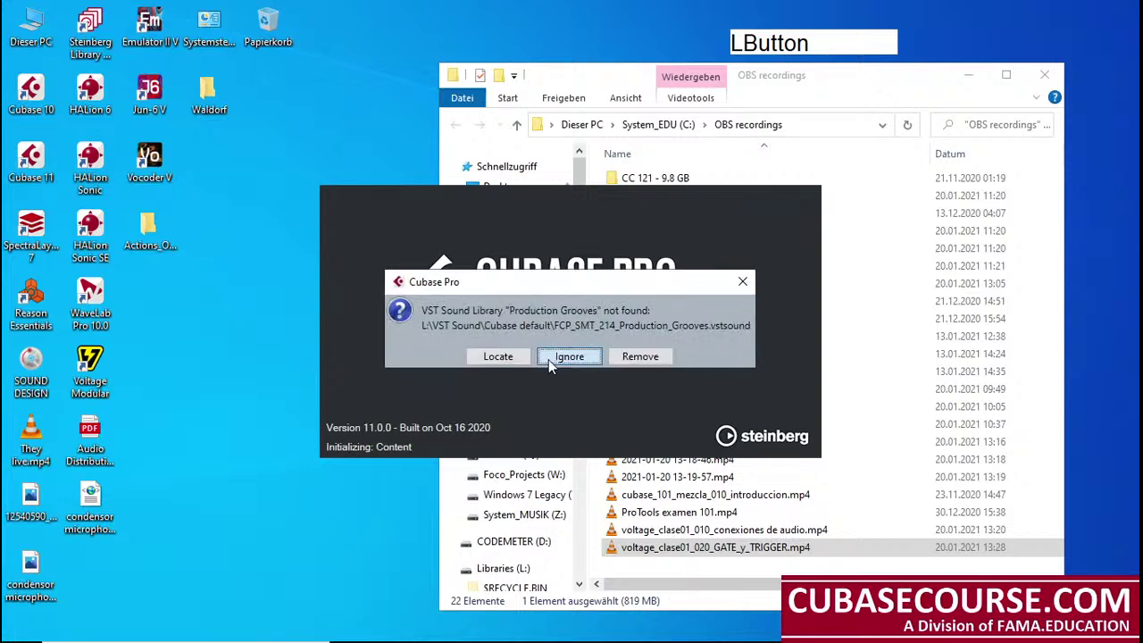
{"action": "left_click", "coordinate": [548, 359]}
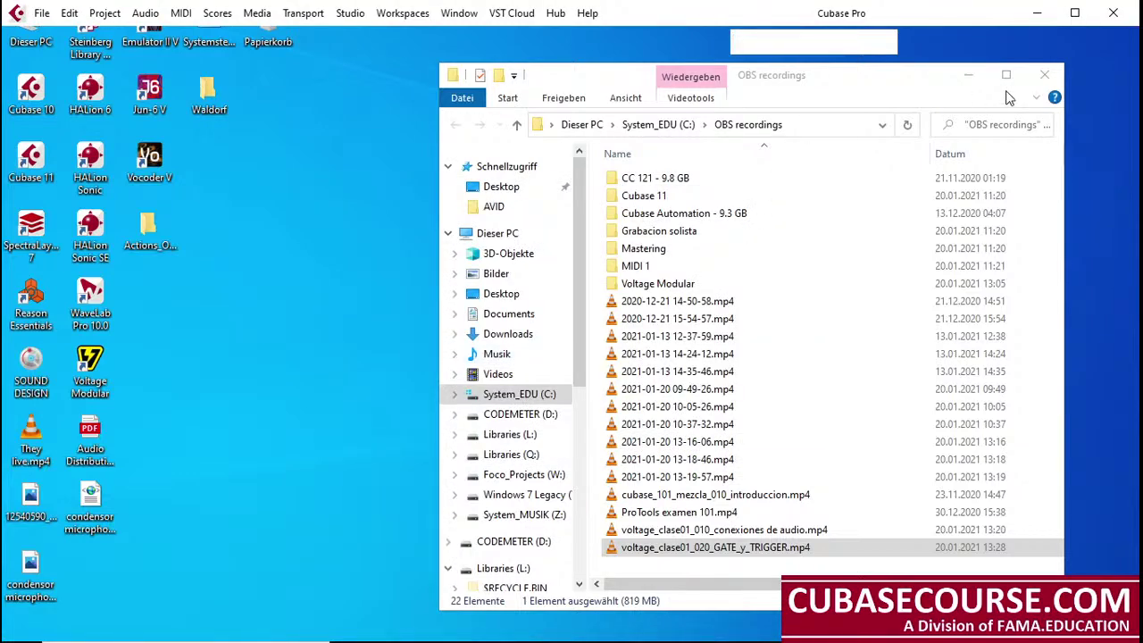
Open the recent voltage project, leaving the missing MIDISPORT output unmapped, and close the OBS recordings window
{"action": "left_click", "coordinate": [42, 14]}
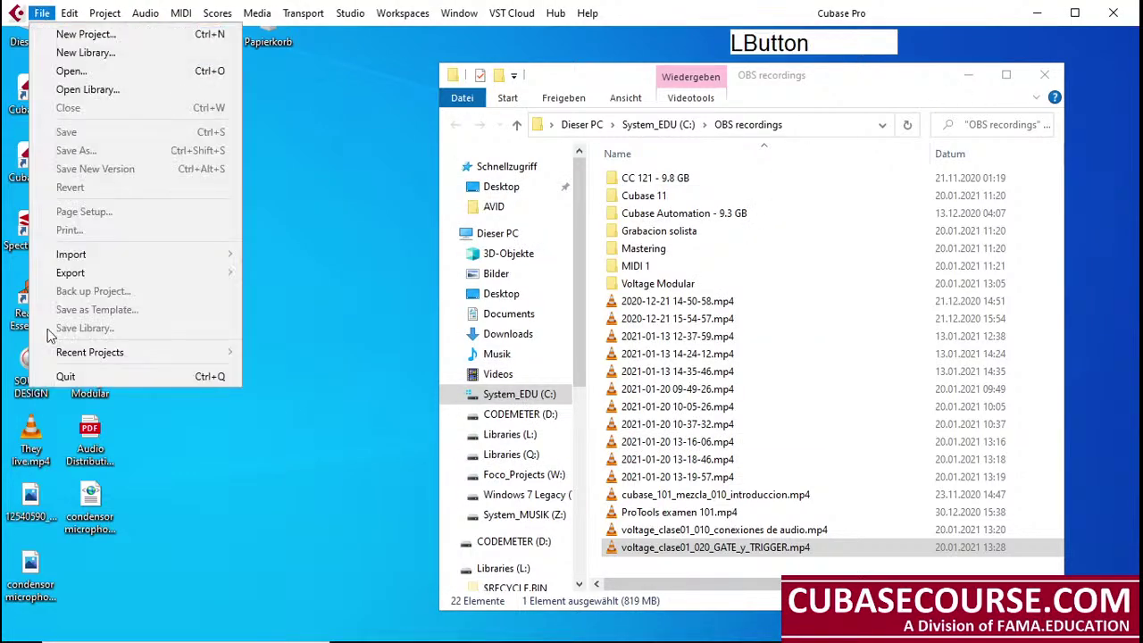
{"action": "left_click", "coordinate": [191, 352]}
{"action": "left_click", "coordinate": [487, 98]}
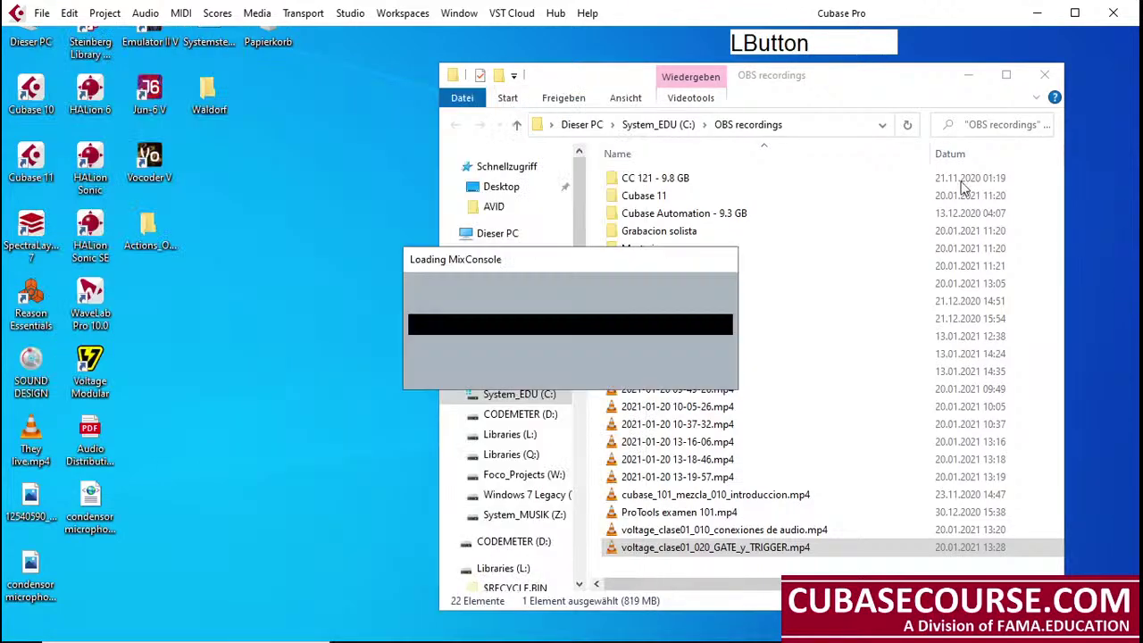
{"action": "left_click", "coordinate": [1049, 86]}
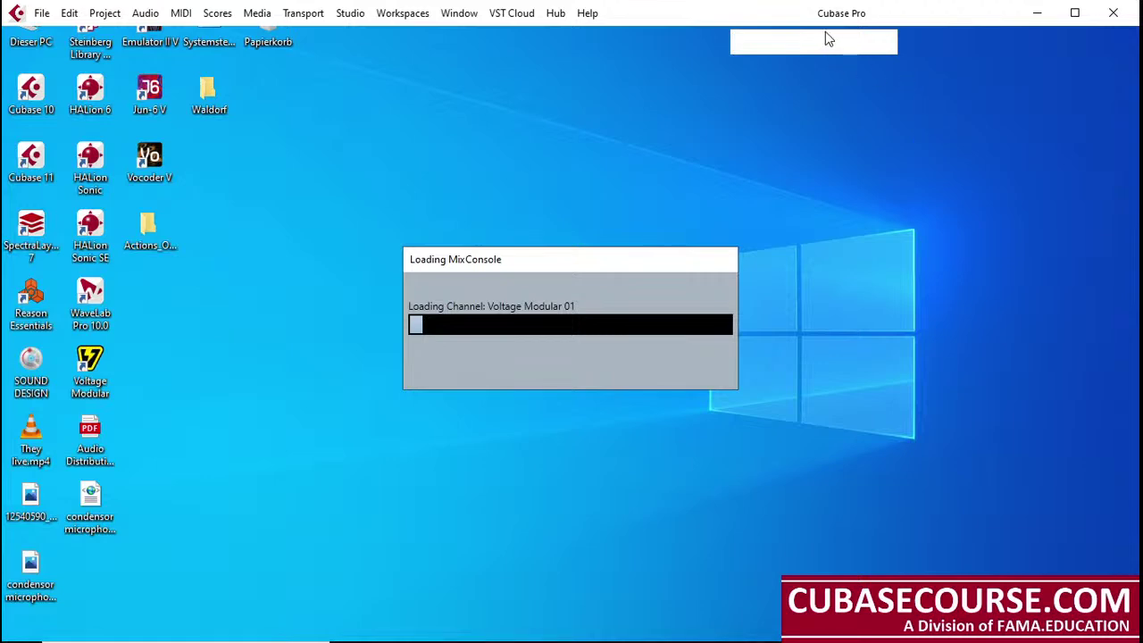
{"action": "left_click", "coordinate": [931, 54]}
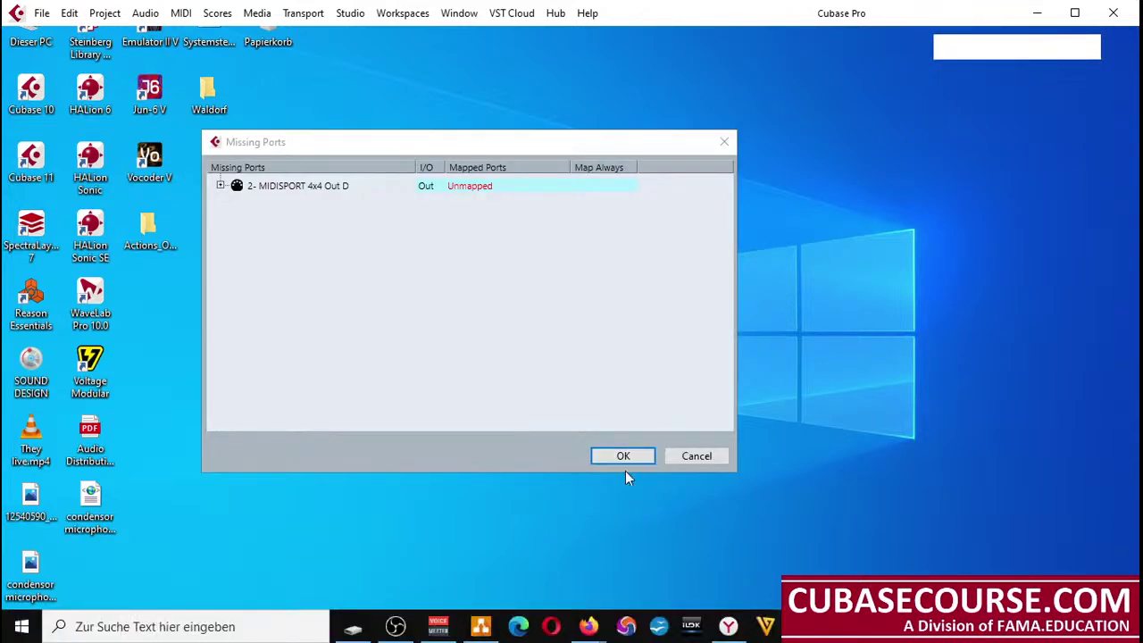
{"action": "left_click", "coordinate": [624, 456]}
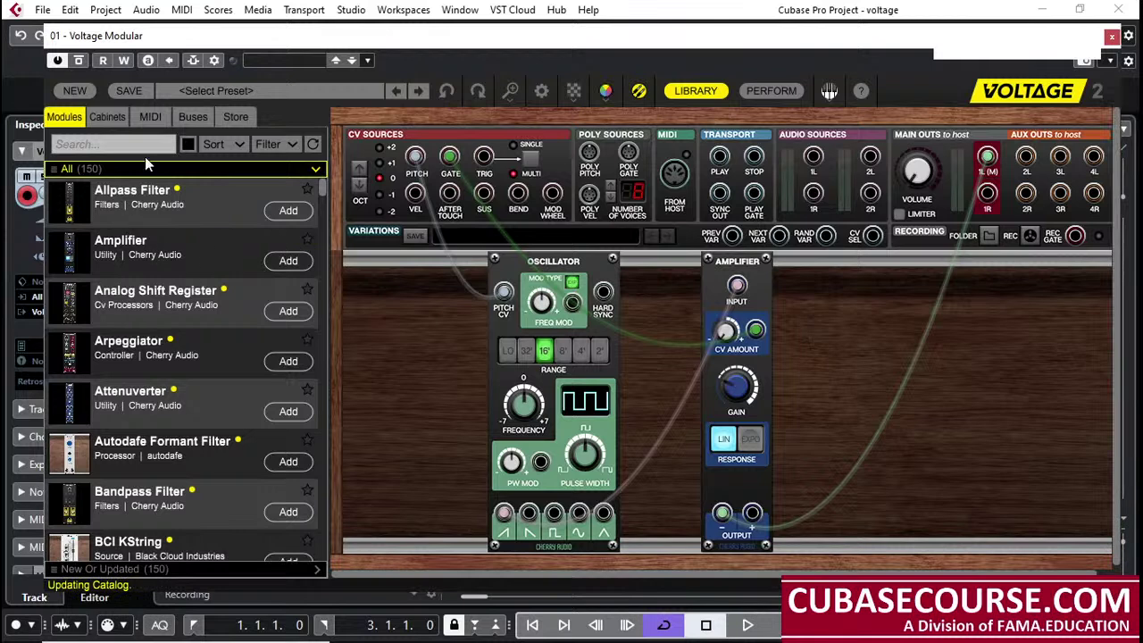
Search the Voltage Modular module library for "volt" and bring the instrument window back up
{"action": "left_click", "coordinate": [110, 143]}
{"action": "type", "text": "vo"}
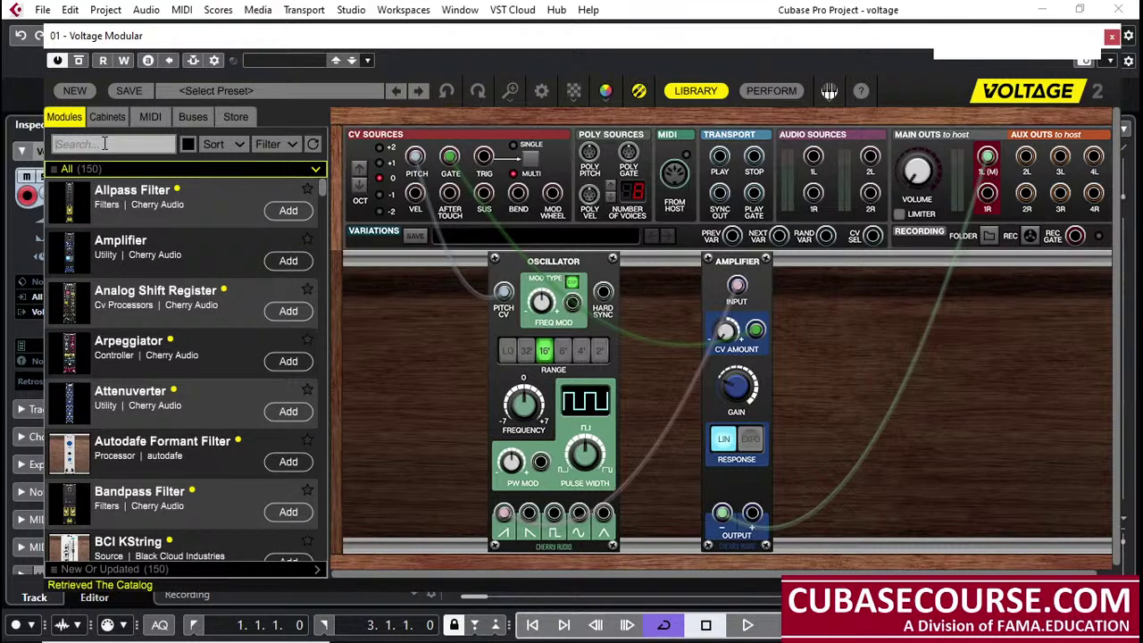
{"action": "type", "text": "lt"}
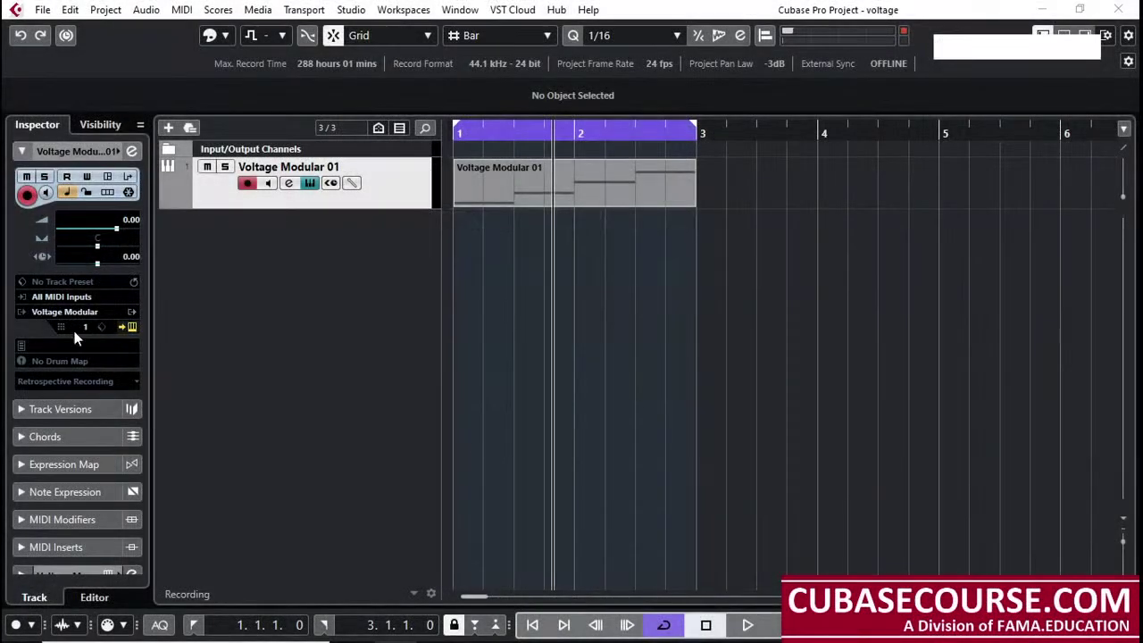
{"action": "left_click", "coordinate": [668, 277]}
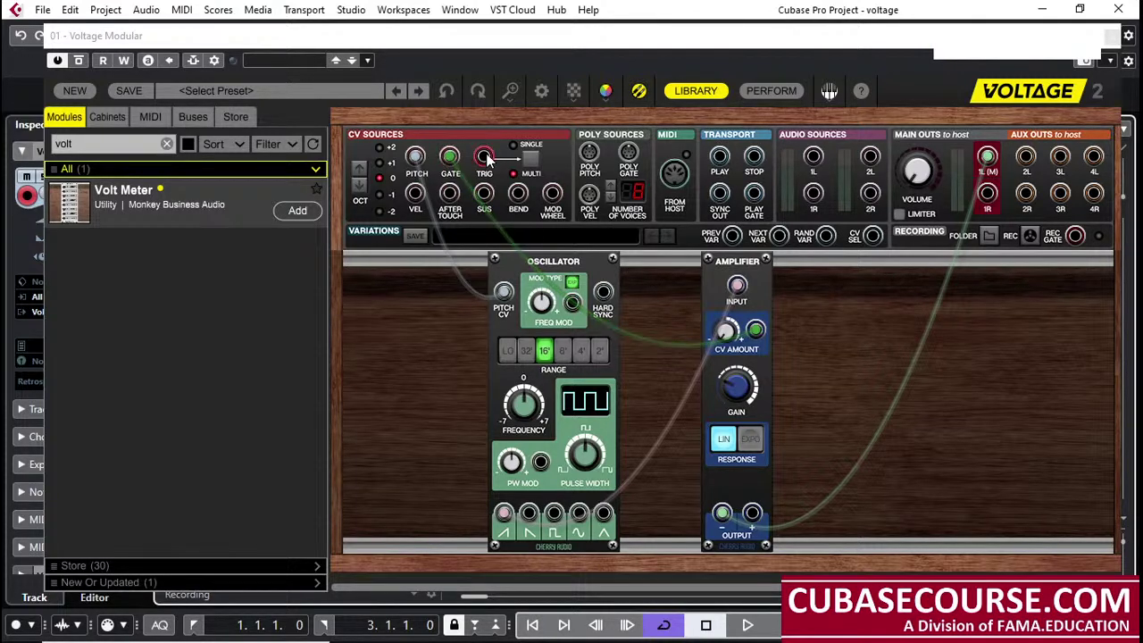
Remove the Oscillator and Amplifier modules from the cabinet
{"action": "right_click", "coordinate": [586, 267]}
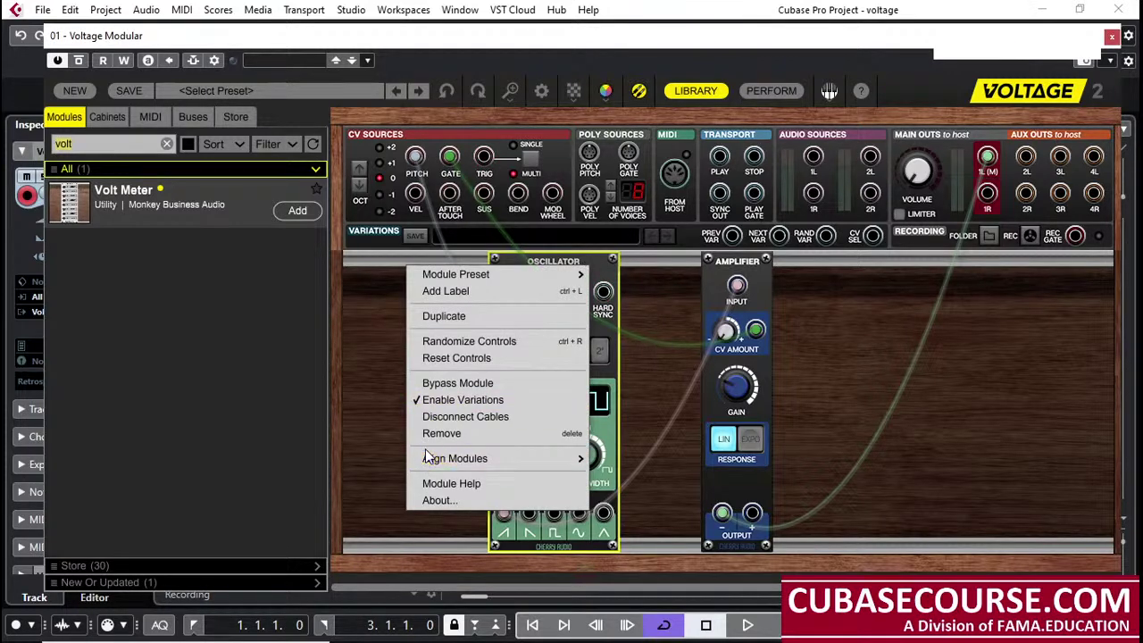
{"action": "left_click", "coordinate": [425, 435]}
{"action": "right_click", "coordinate": [722, 279]}
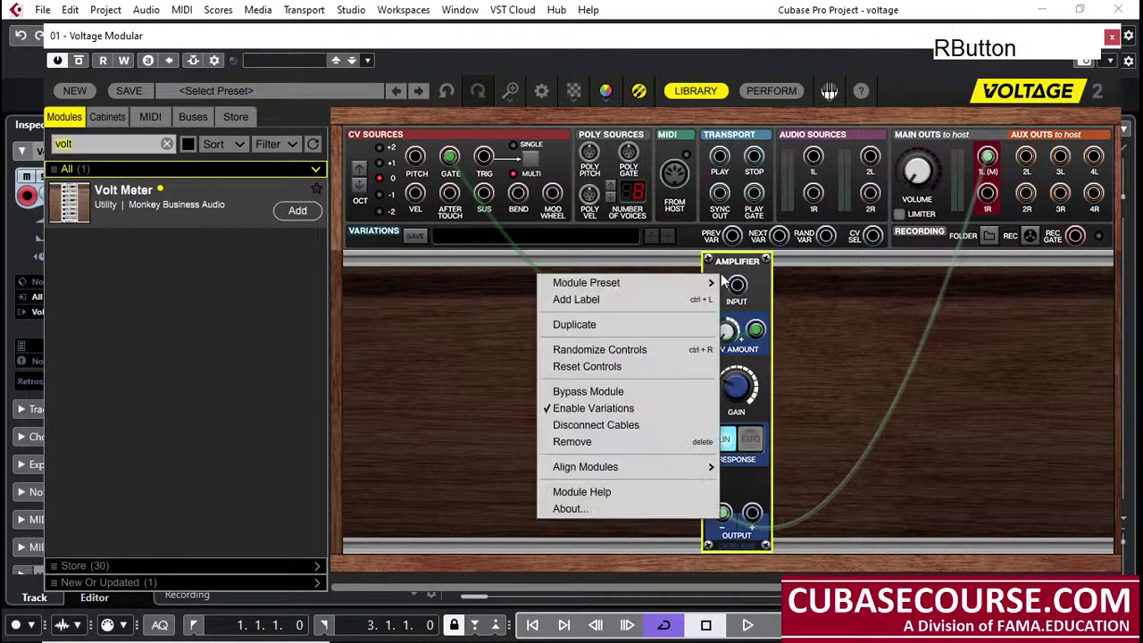
{"action": "left_click", "coordinate": [548, 442]}
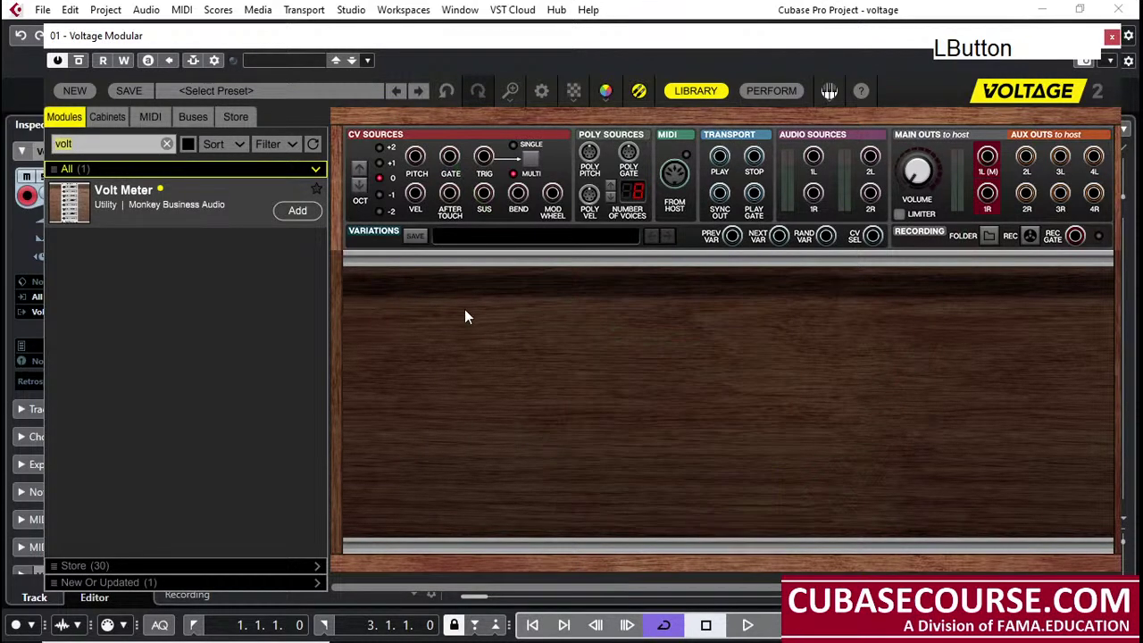
Add a Volt Meter to the empty cabinet and patch the CV Sources Gate output to its first input
{"action": "left_click_drag", "start_coordinate": [107, 219], "coordinate": [581, 255]}
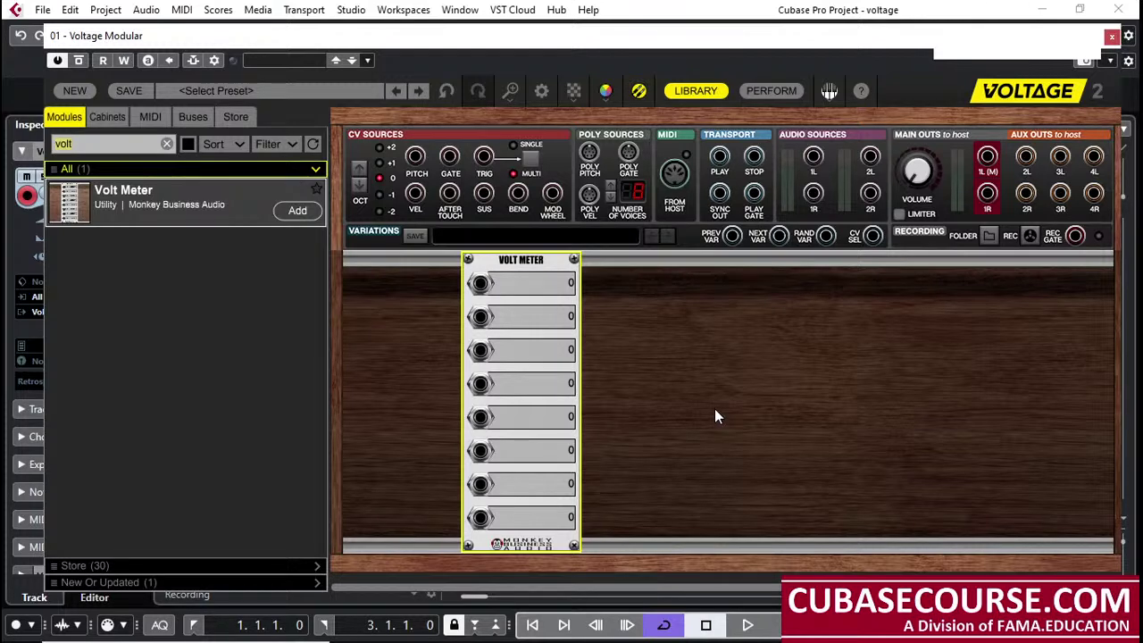
{"action": "left_click", "coordinate": [447, 165]}
{"action": "left_click_drag", "start_coordinate": [449, 175], "coordinate": [480, 283]}
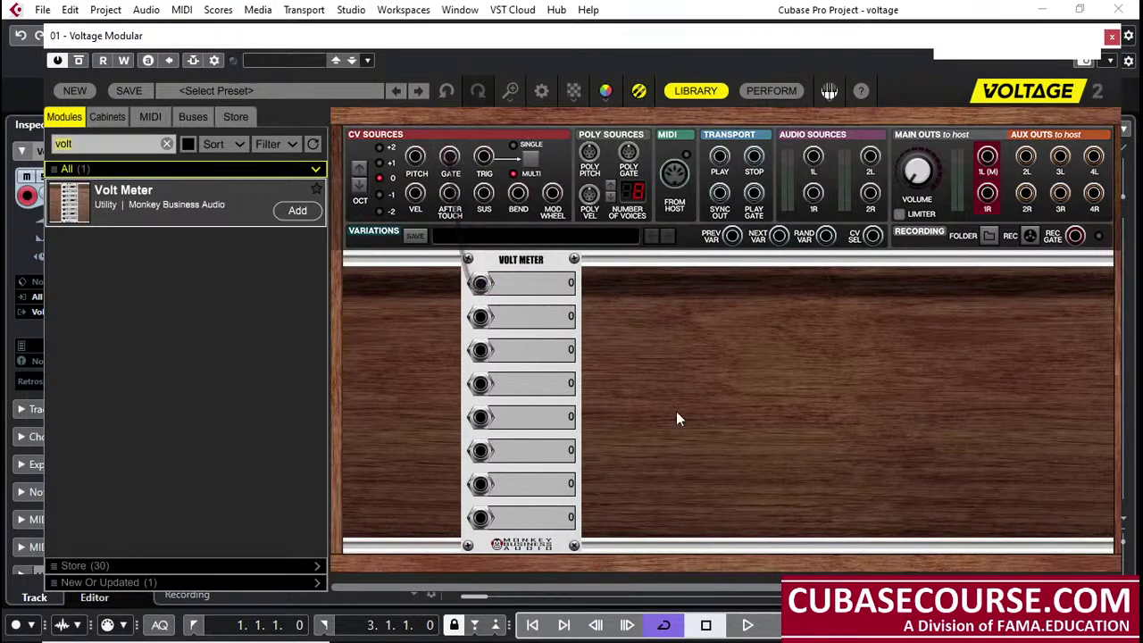
Add a second Volt Meter, patch the Trig output to its first input and move it closer to the first meter
{"action": "left_click_drag", "start_coordinate": [172, 194], "coordinate": [833, 252]}
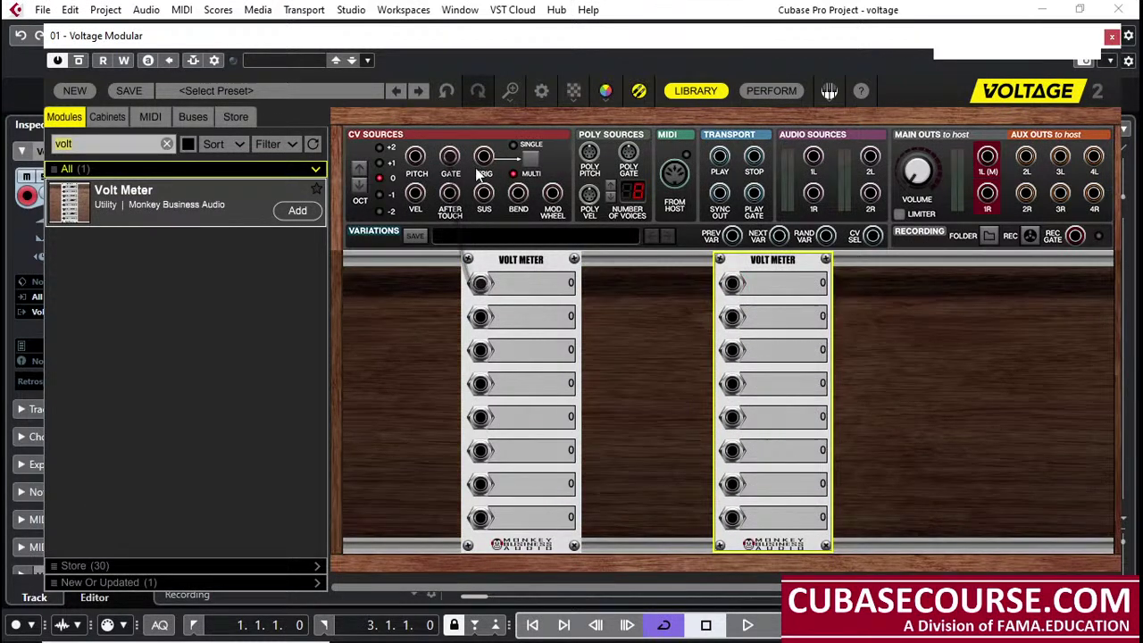
{"action": "left_click_drag", "start_coordinate": [483, 158], "coordinate": [732, 283]}
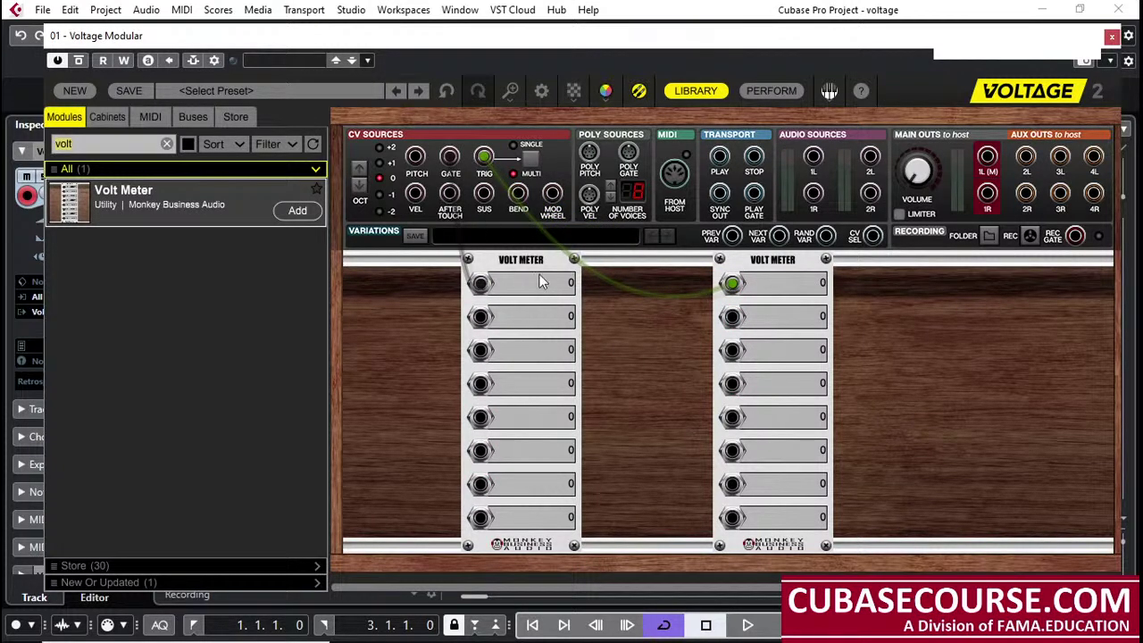
{"action": "left_click_drag", "start_coordinate": [803, 261], "coordinate": [735, 260]}
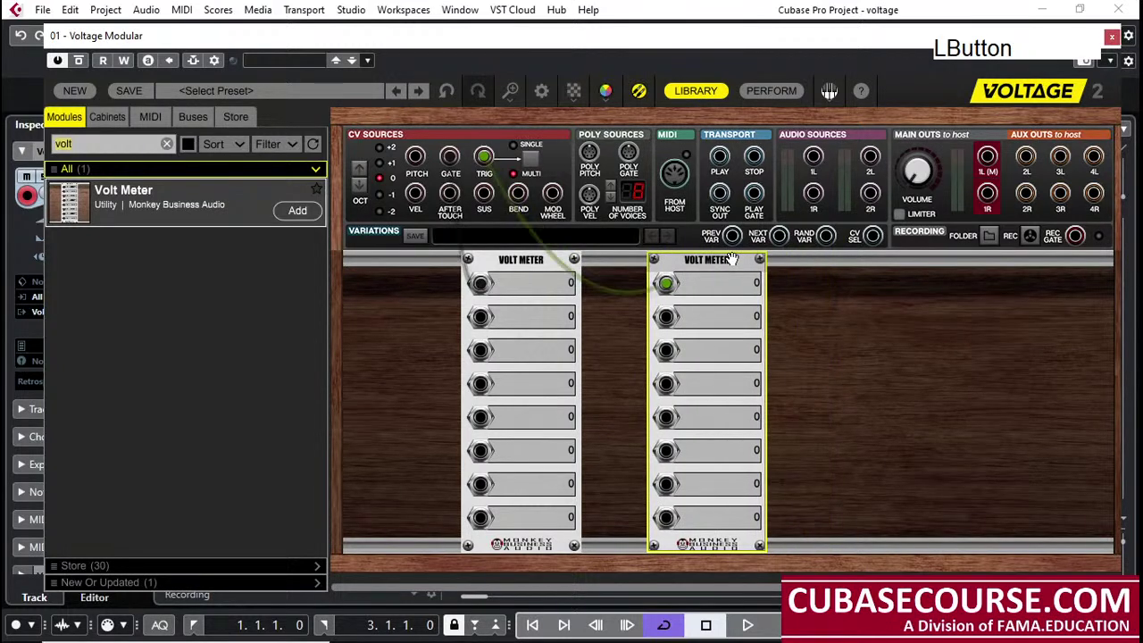
{"action": "left_click", "coordinate": [495, 261]}
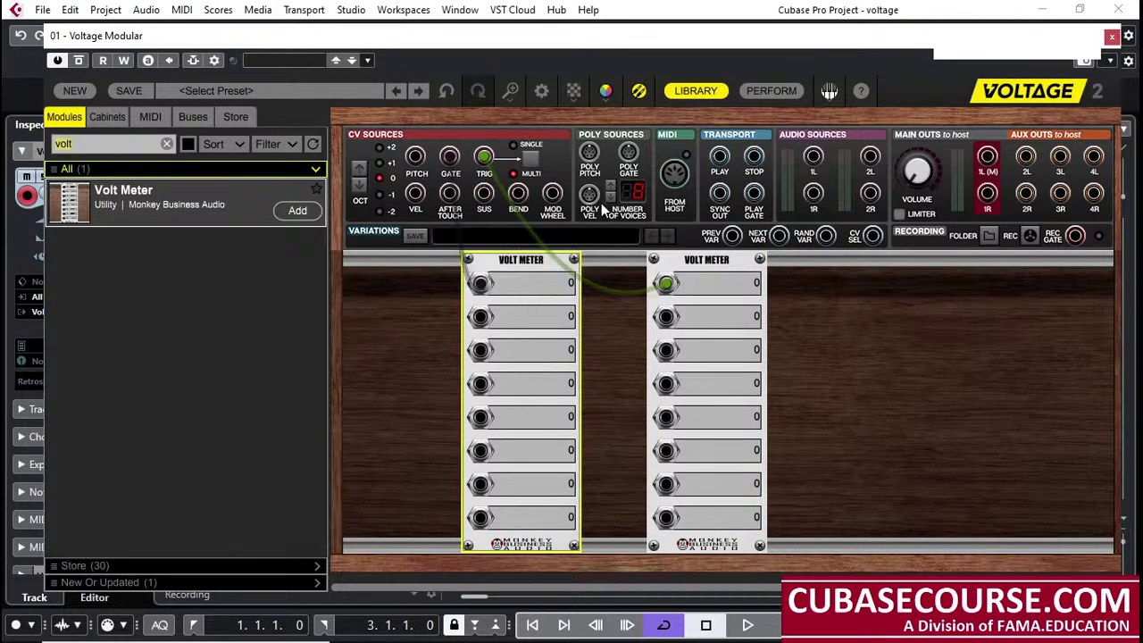
Play the project with the instrument window moved aside and compare the Gate and Trig voltages on the two Volt Meters
{"action": "left_click_drag", "start_coordinate": [674, 40], "coordinate": [670, 146]}
{"action": "left_click_drag", "start_coordinate": [598, 150], "coordinate": [589, 172]}
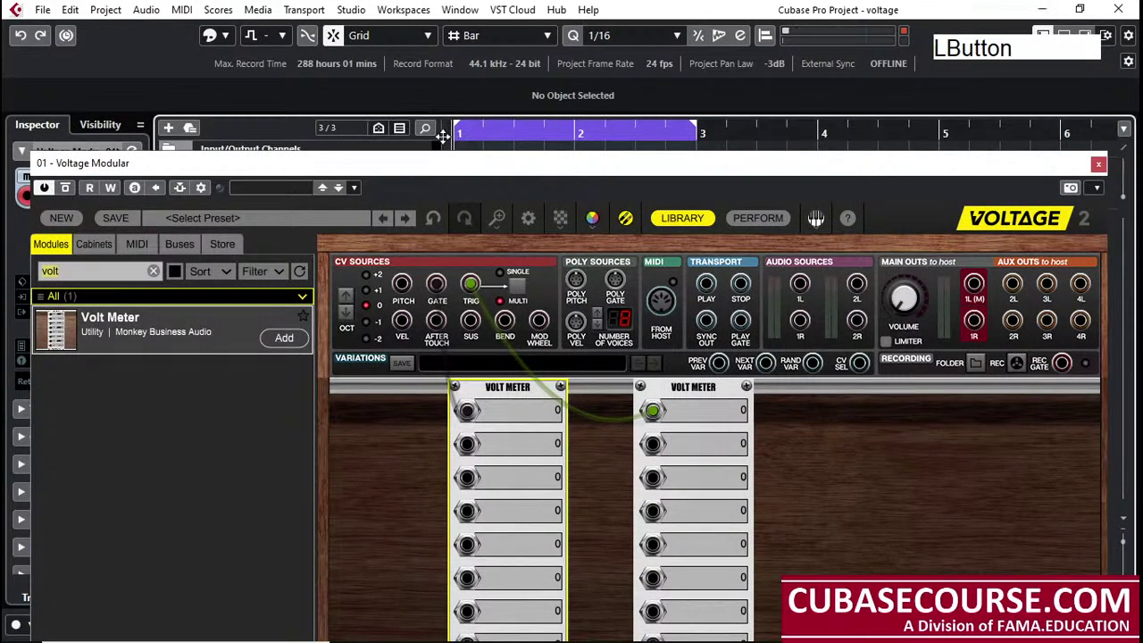
{"action": "key", "text": "space"}
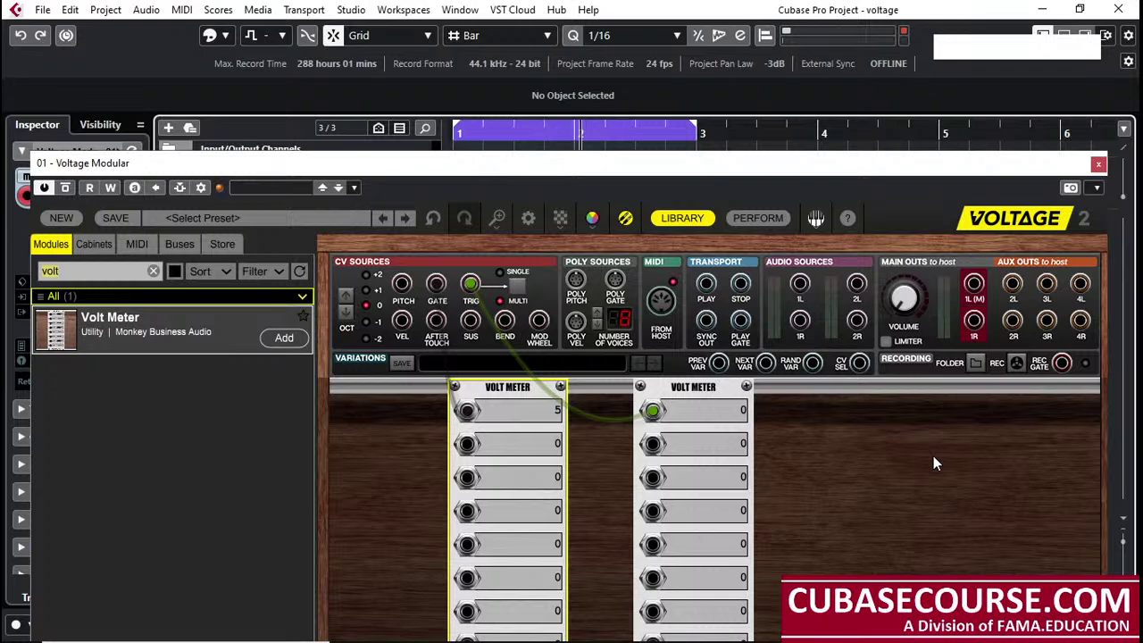
{"action": "left_click", "coordinate": [560, 159]}
{"action": "left_click_drag", "start_coordinate": [560, 159], "coordinate": [557, 48]}
{"action": "left_click_drag", "start_coordinate": [437, 167], "coordinate": [468, 292]}
{"action": "key", "text": "ctrl+z"}
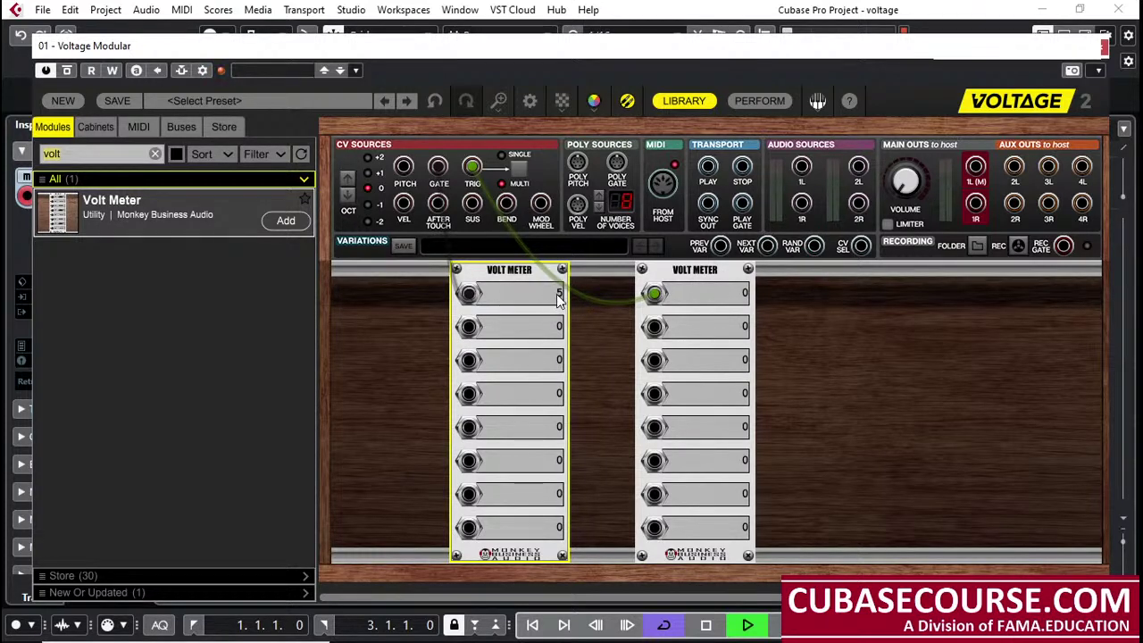
Remove both Volt Meter modules from the cabinet
{"action": "right_click", "coordinate": [502, 269]}
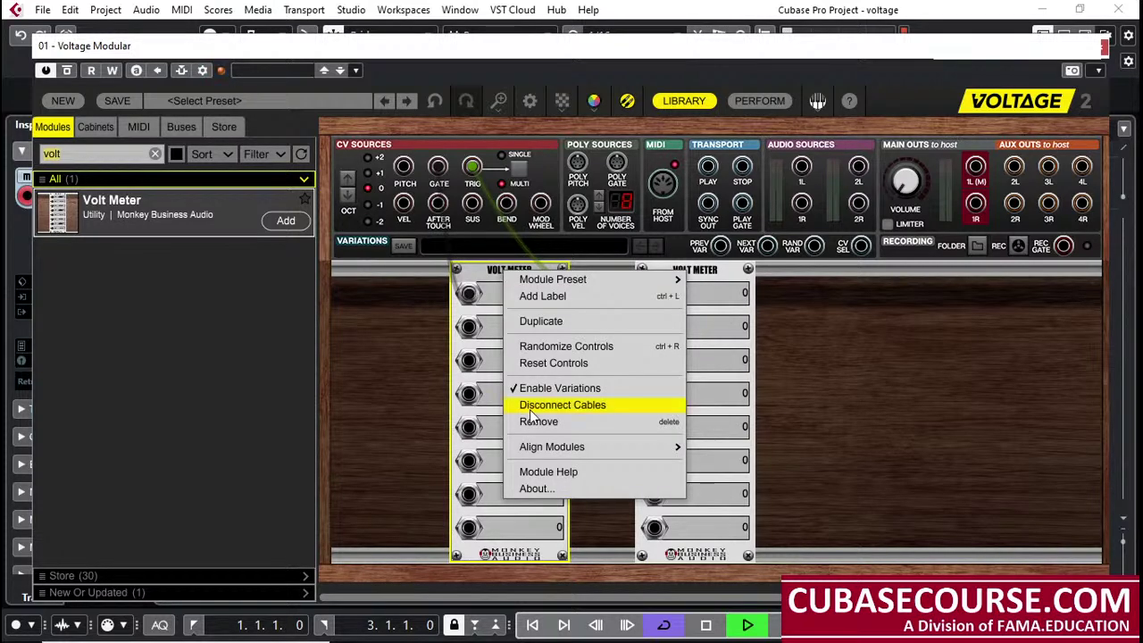
{"action": "left_click", "coordinate": [507, 434]}
{"action": "right_click", "coordinate": [704, 271]}
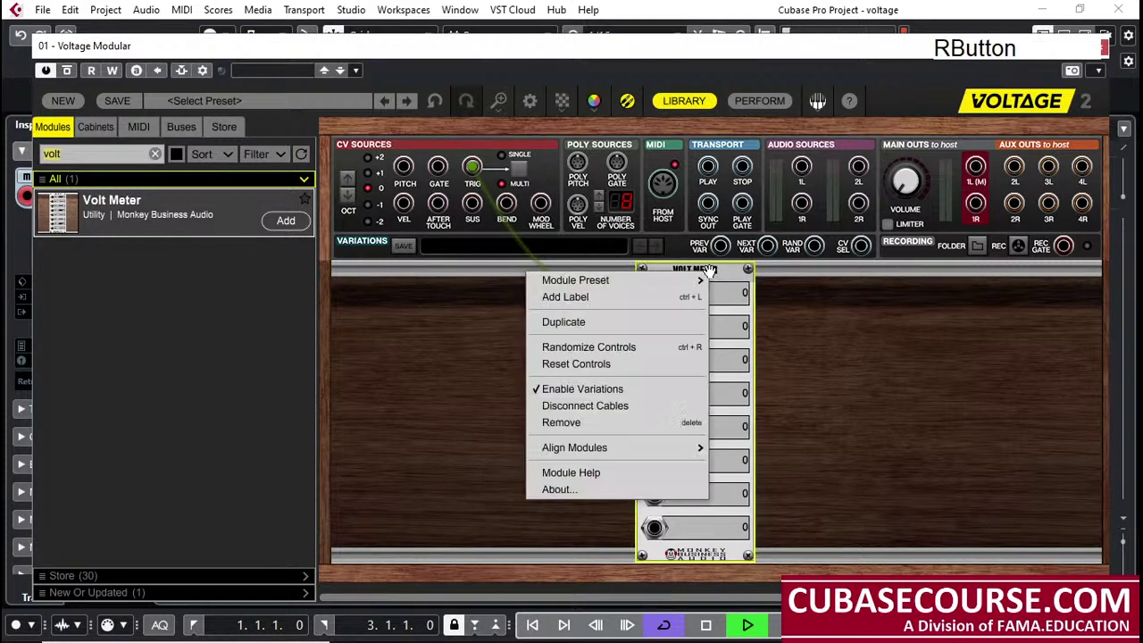
{"action": "left_click", "coordinate": [850, 391]}
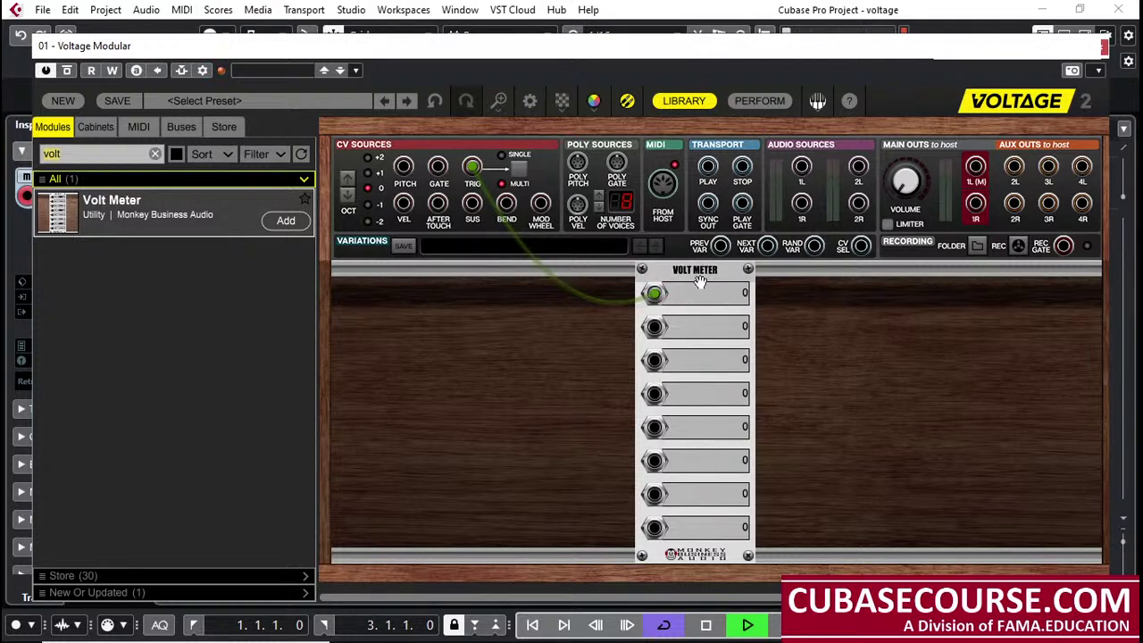
{"action": "right_click", "coordinate": [716, 273]}
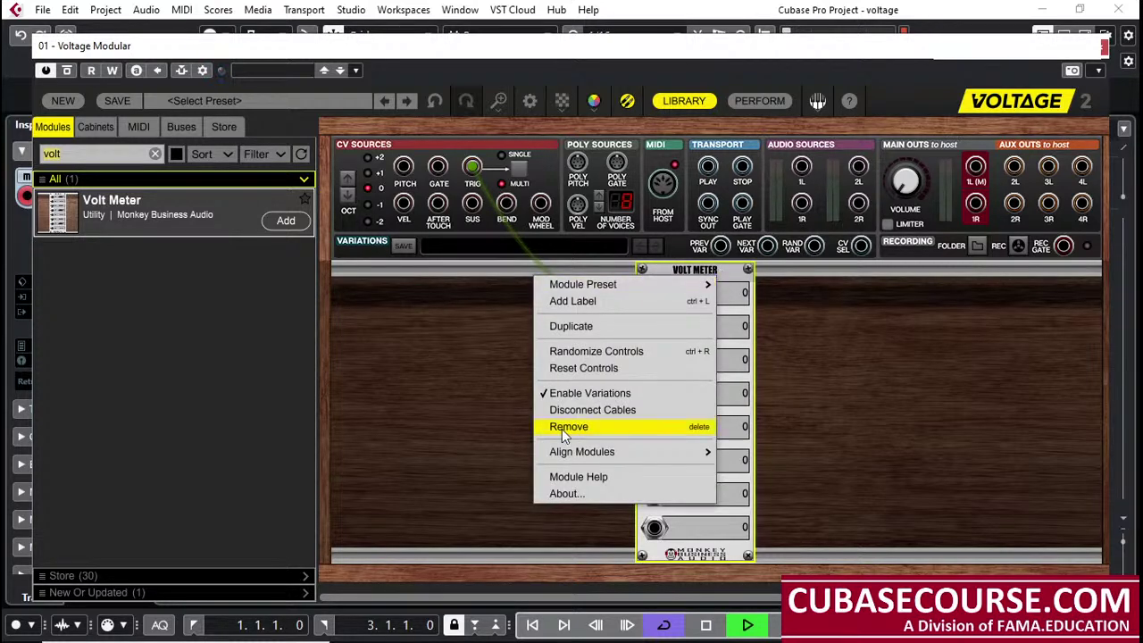
{"action": "left_click", "coordinate": [550, 428]}
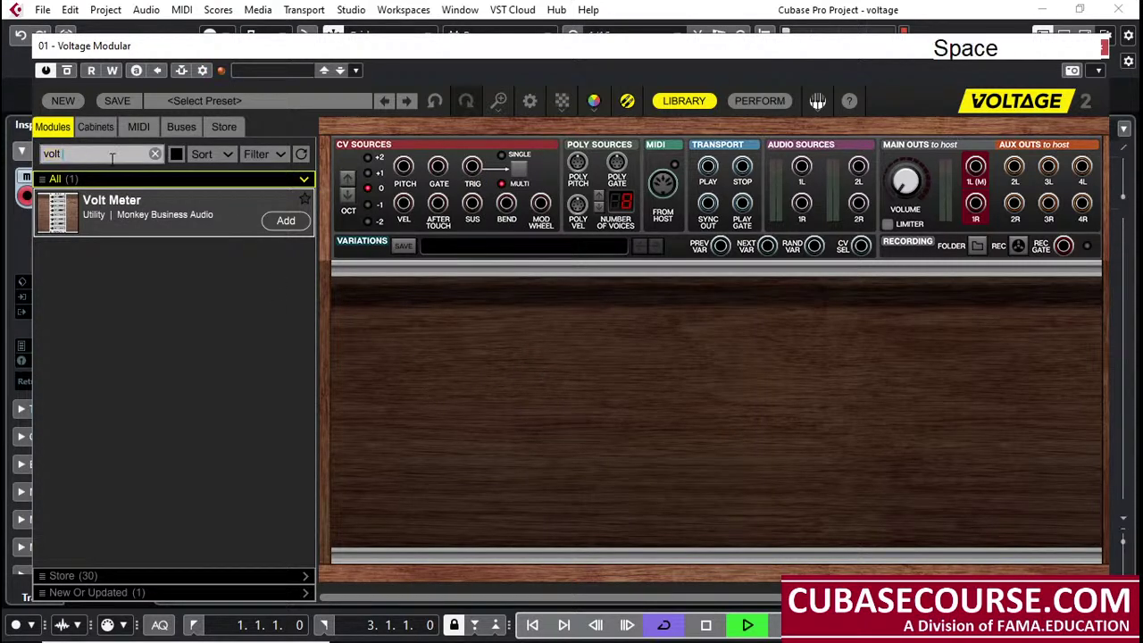
Stop playback, search the module library for "osc" and add the Cherry Audio Oscillator to the cabinet
{"action": "key", "text": "space"}
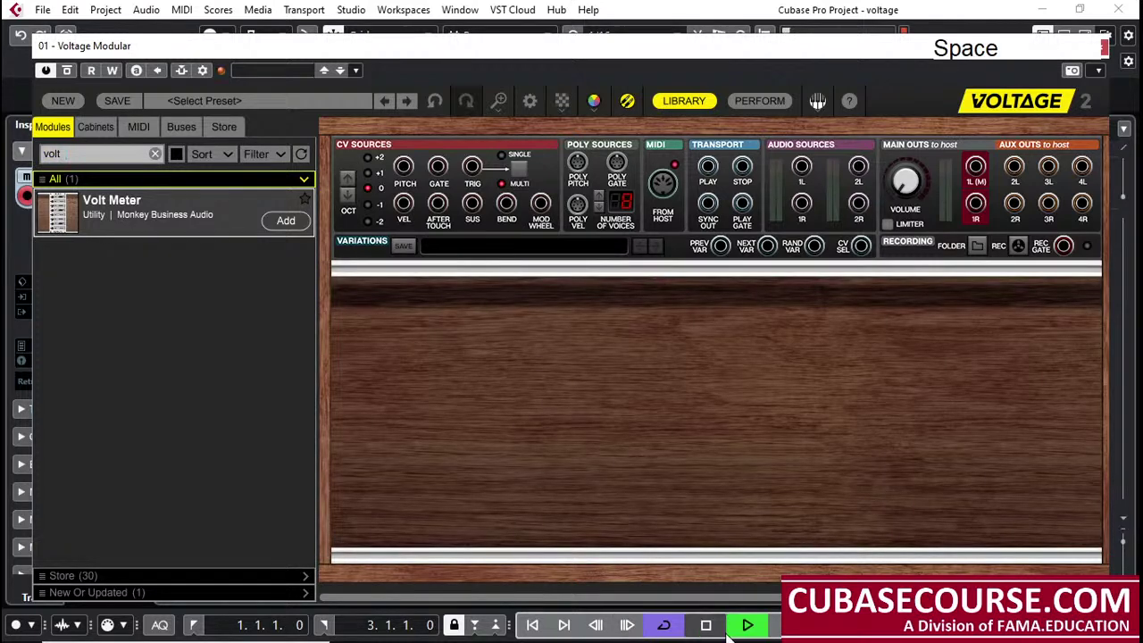
{"action": "left_click", "coordinate": [706, 626]}
{"action": "left_click", "coordinate": [95, 155]}
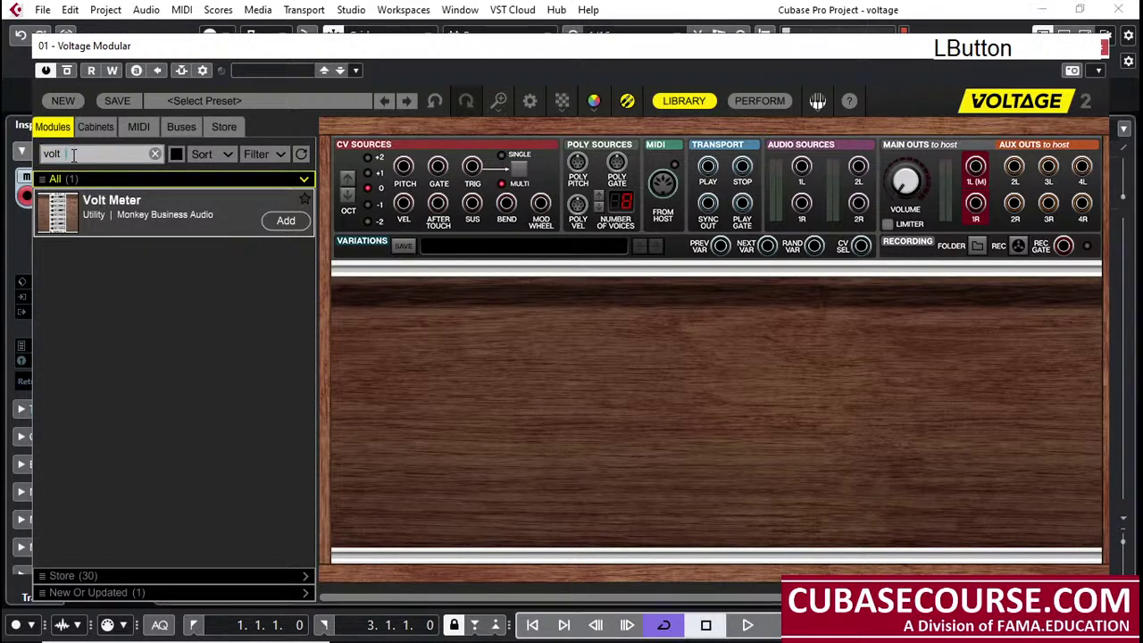
{"action": "type", "text": "osc"}
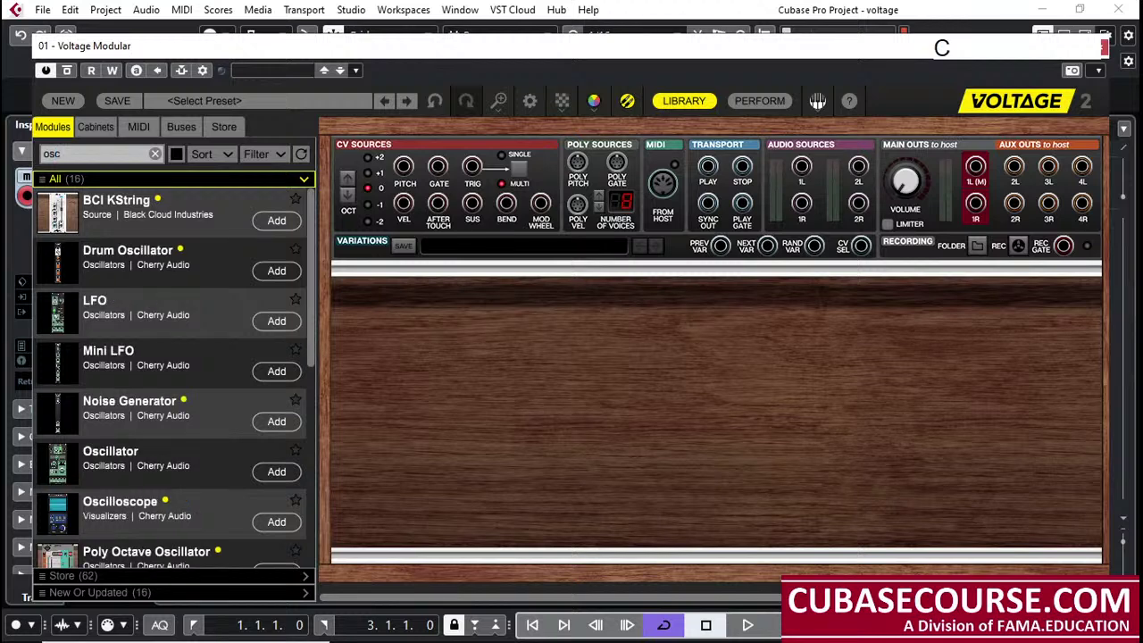
{"action": "left_click_drag", "start_coordinate": [202, 451], "coordinate": [478, 264]}
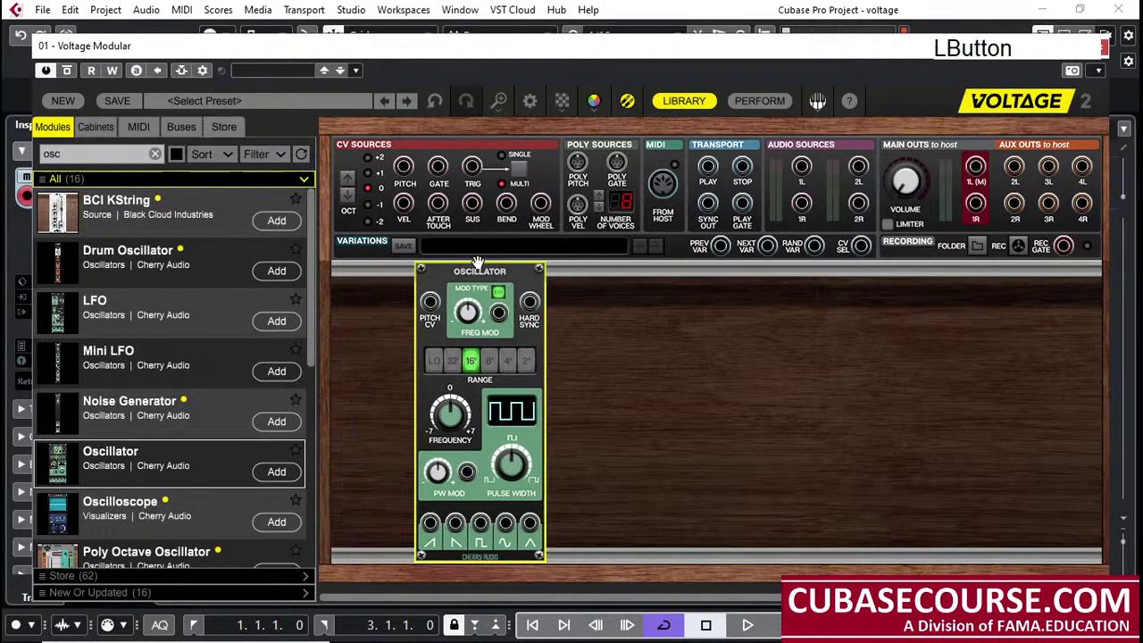
Search the module library for "amp" and add the Cherry Audio Amplifier to the cabinet beside the Oscillator
{"action": "left_click_drag", "start_coordinate": [62, 154], "coordinate": [42, 154]}
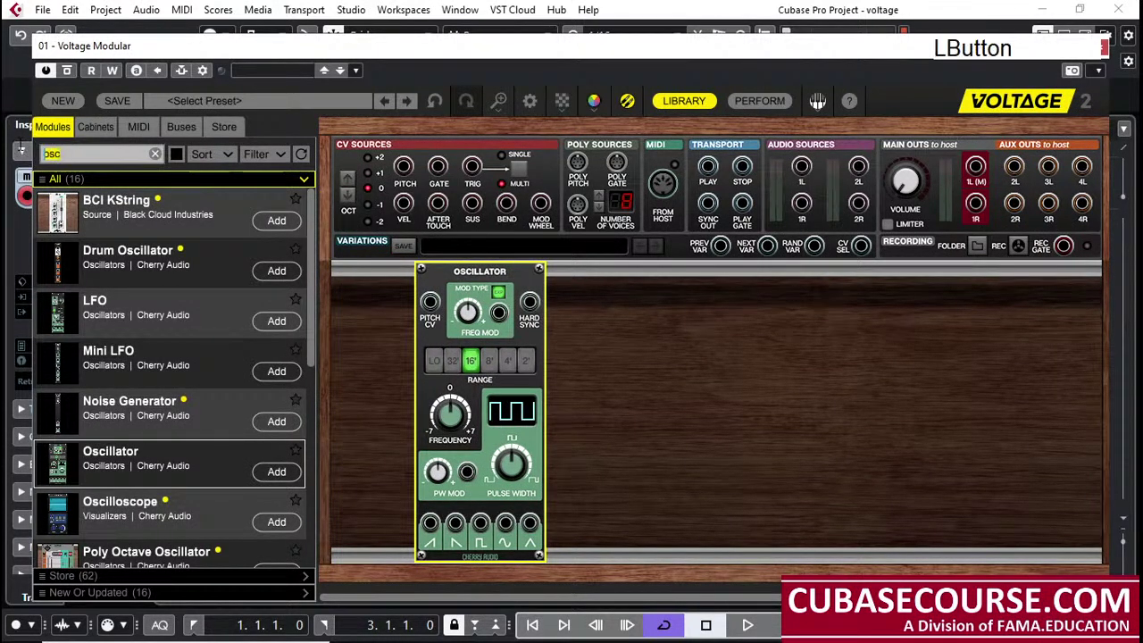
{"action": "type", "text": "amp"}
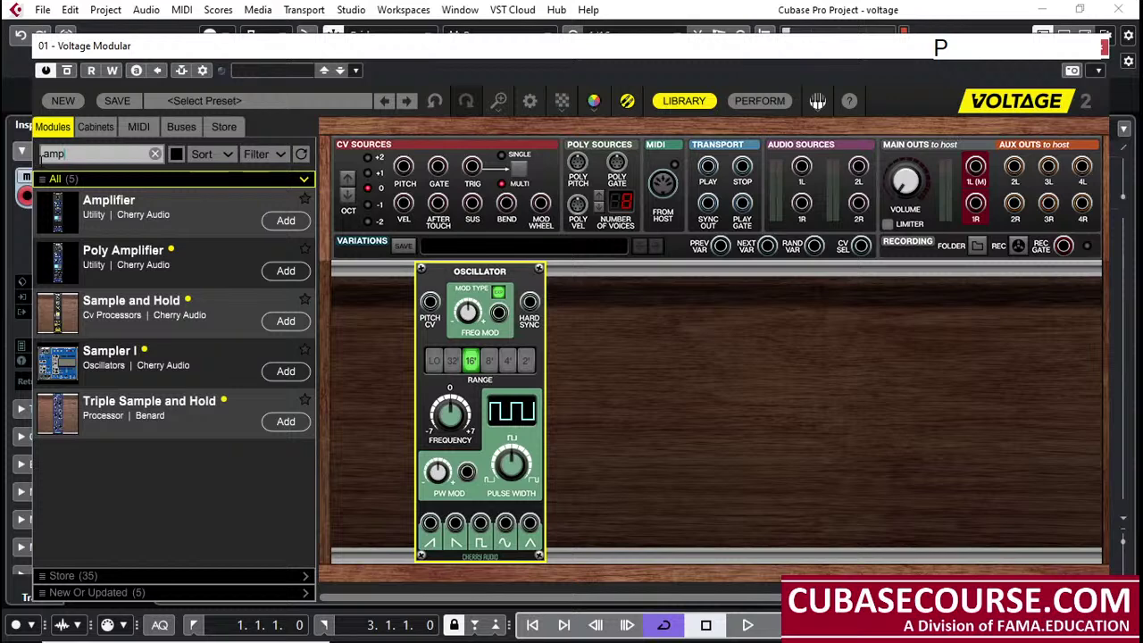
{"action": "left_click_drag", "start_coordinate": [206, 213], "coordinate": [679, 268]}
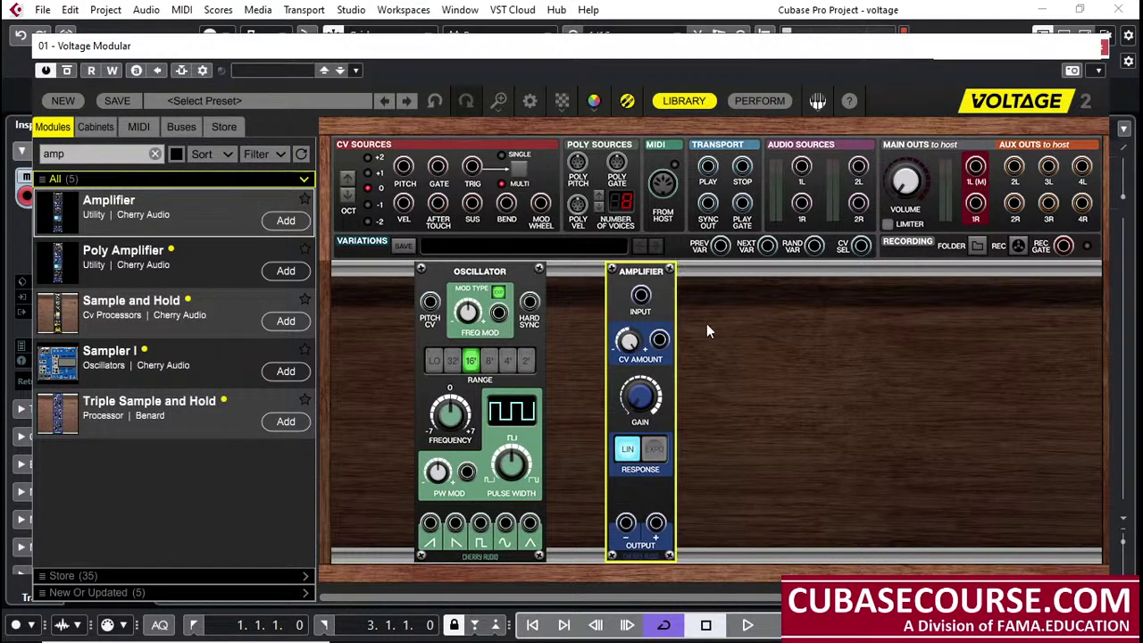
Patch the Oscillator's sawtooth output through the Amplifier to Main Out 1L, patch Gate to the Amplifier's CV Amount input and adjust the main volume
{"action": "left_click_drag", "start_coordinate": [429, 525], "coordinate": [641, 297]}
{"action": "left_click_drag", "start_coordinate": [626, 522], "coordinate": [976, 167]}
{"action": "left_click_drag", "start_coordinate": [907, 192], "coordinate": [911, 151]}
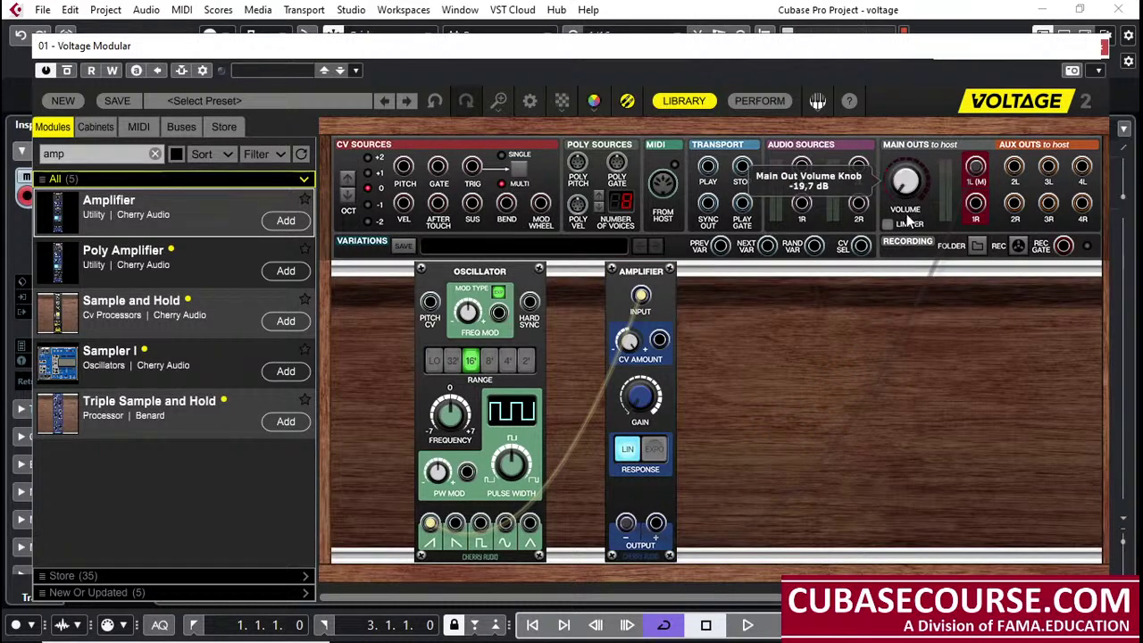
{"action": "left_click_drag", "start_coordinate": [438, 167], "coordinate": [659, 339]}
{"action": "left_click_drag", "start_coordinate": [897, 192], "coordinate": [896, 193]}
Play the project from bar 1 to hear the gated Oscillator, toggle the metronome click and stop playback
{"action": "left_click_drag", "start_coordinate": [583, 46], "coordinate": [576, 196]}
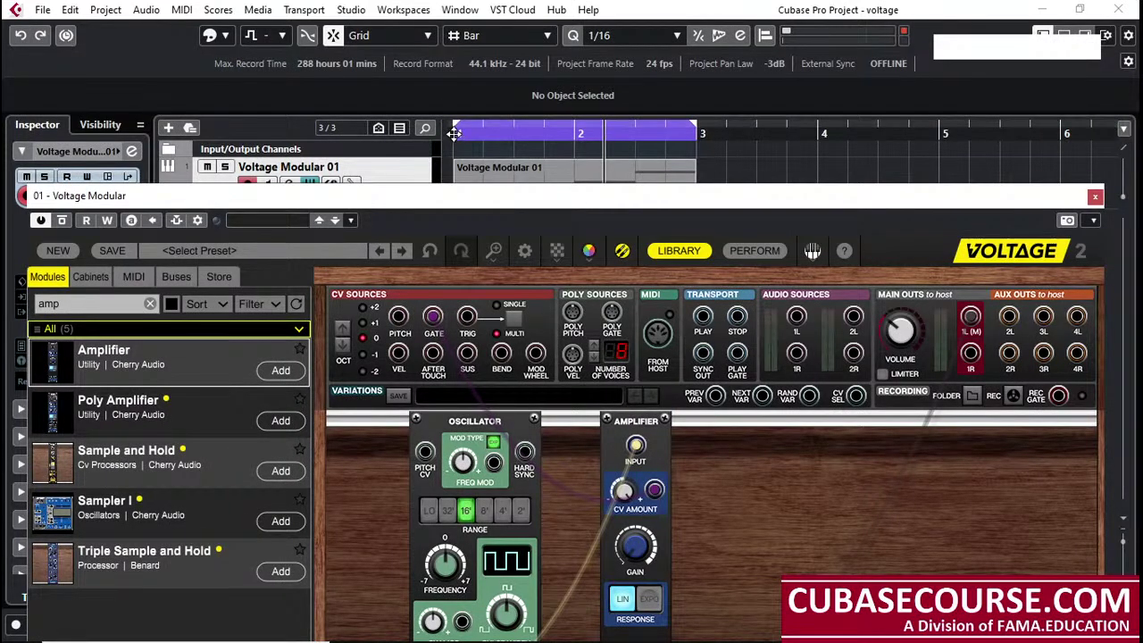
{"action": "left_click", "coordinate": [456, 132]}
{"action": "key", "text": "space"}
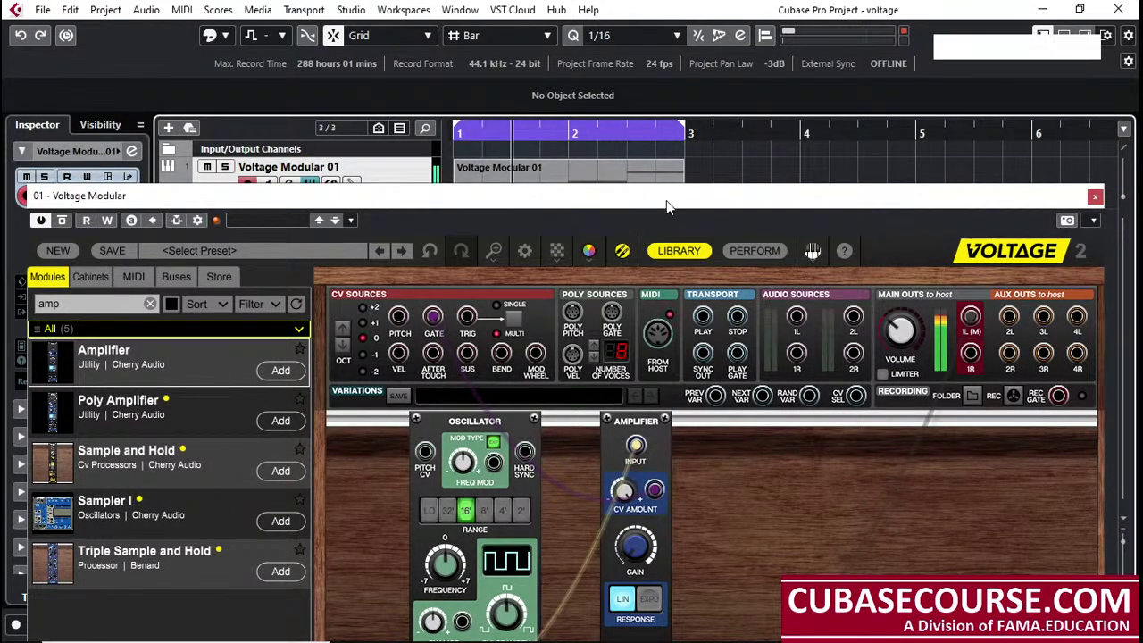
{"action": "key", "text": "c"}
{"action": "left_click_drag", "start_coordinate": [665, 201], "coordinate": [671, 83]}
{"action": "key", "text": "space"}
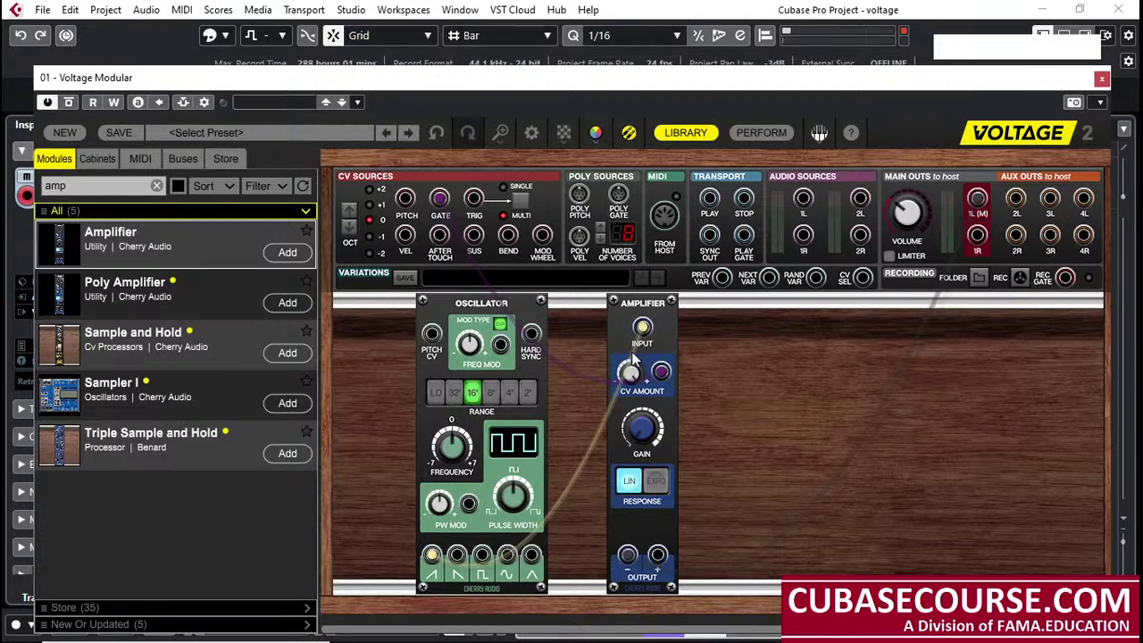
Switch to File Explorer and check the Voltage Modular folder inside OBS recordings, returning to the parent folder
{"action": "left_click_drag", "start_coordinate": [632, 360], "coordinate": [642, 326]}
{"action": "mouse_move", "coordinate": [572, 634]}
{"action": "mouse_move", "coordinate": [402, 637]}
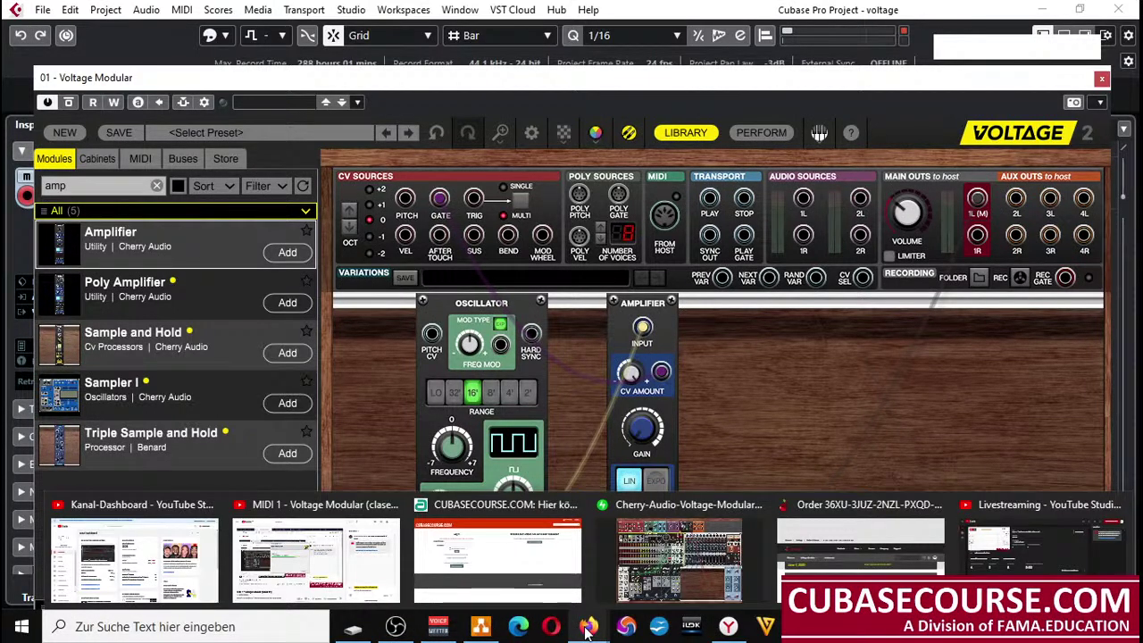
{"action": "left_click", "coordinate": [353, 628]}
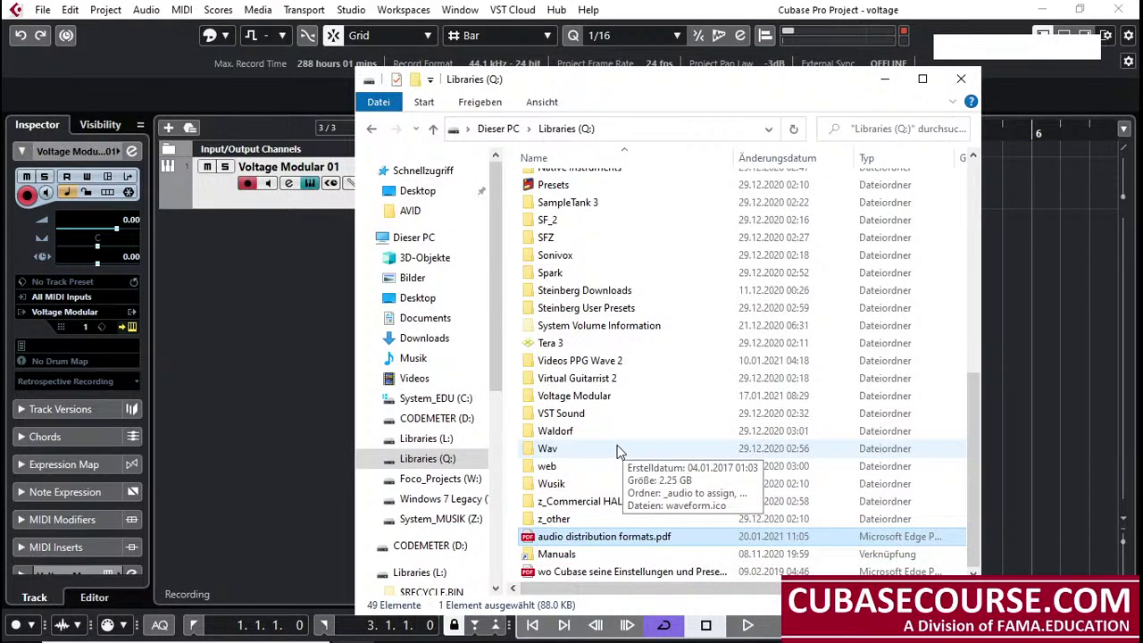
{"action": "left_click", "coordinate": [268, 357]}
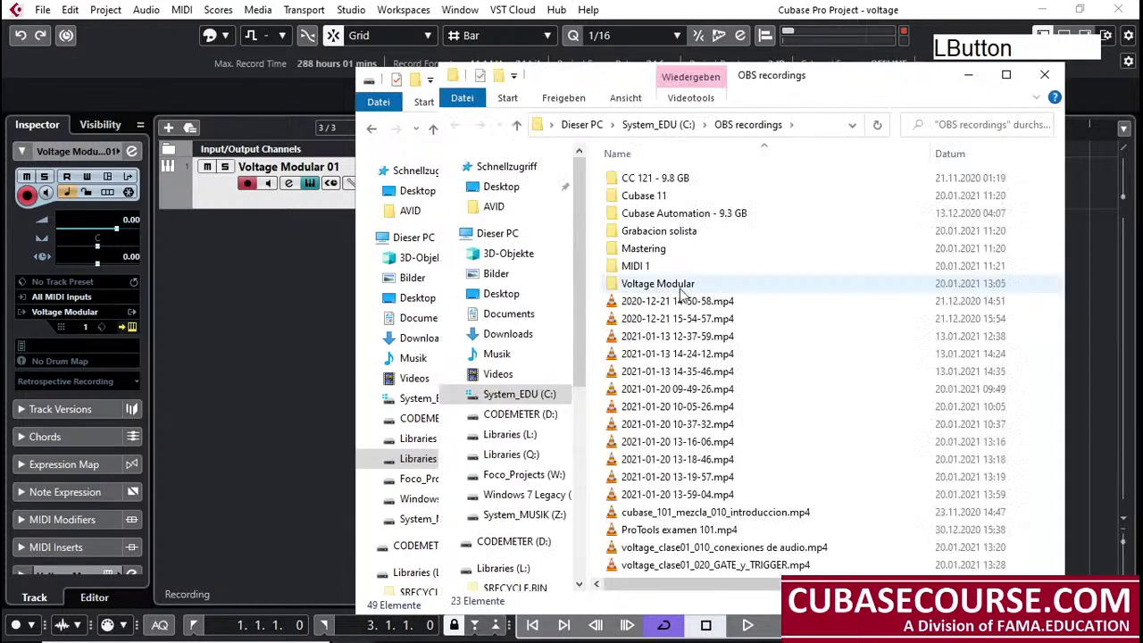
{"action": "double_click", "coordinate": [727, 292]}
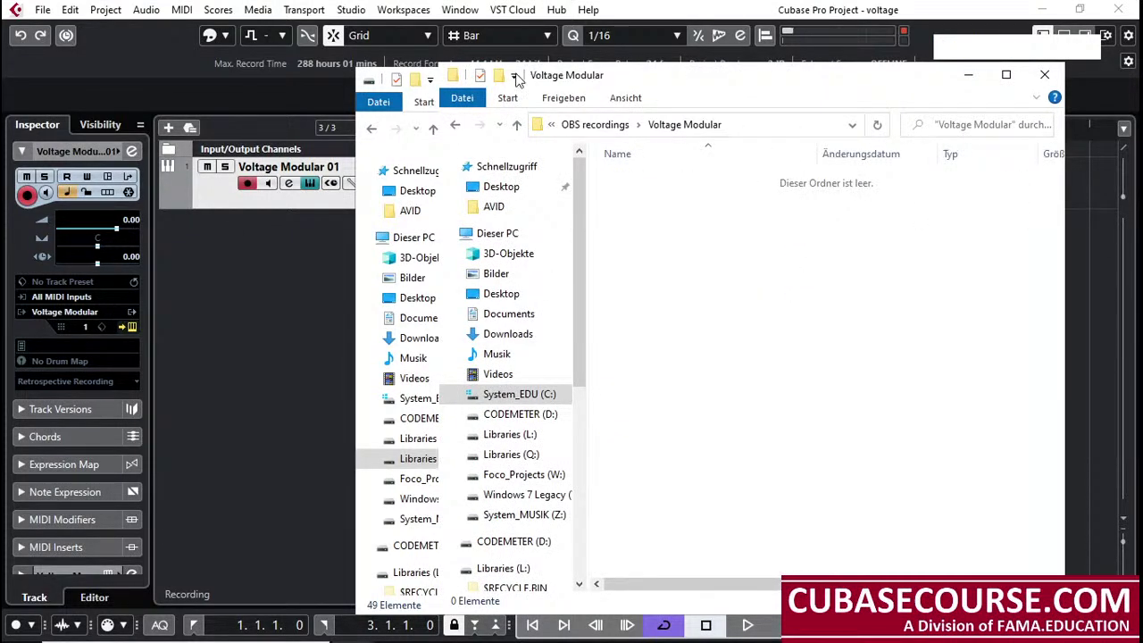
{"action": "left_click", "coordinate": [516, 124]}
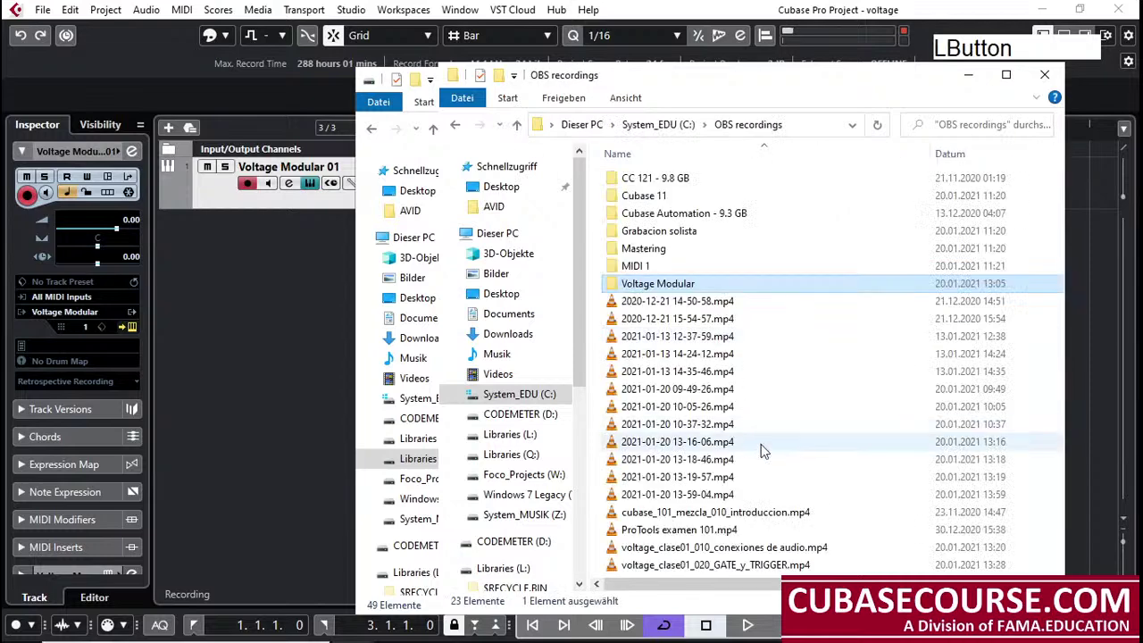
Open voltage_clase01_010_conexiones de audio.mp4 in VLC, check its final patch near the end, close the player and return to Voltage Modular
{"action": "double_click", "coordinate": [831, 548]}
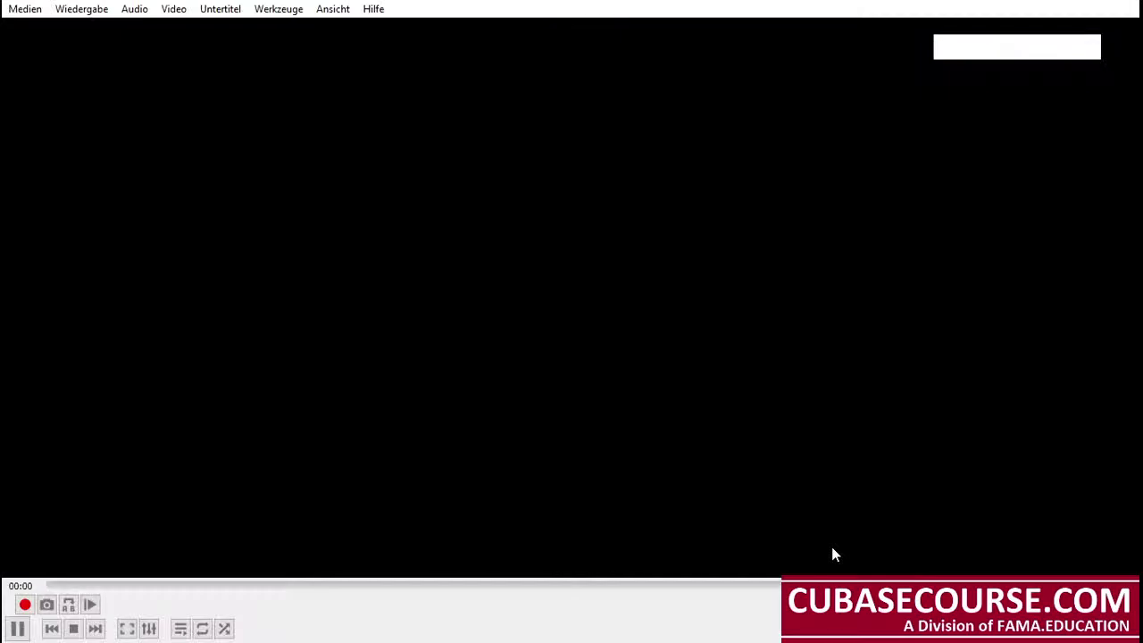
{"action": "left_click", "coordinate": [1035, 585]}
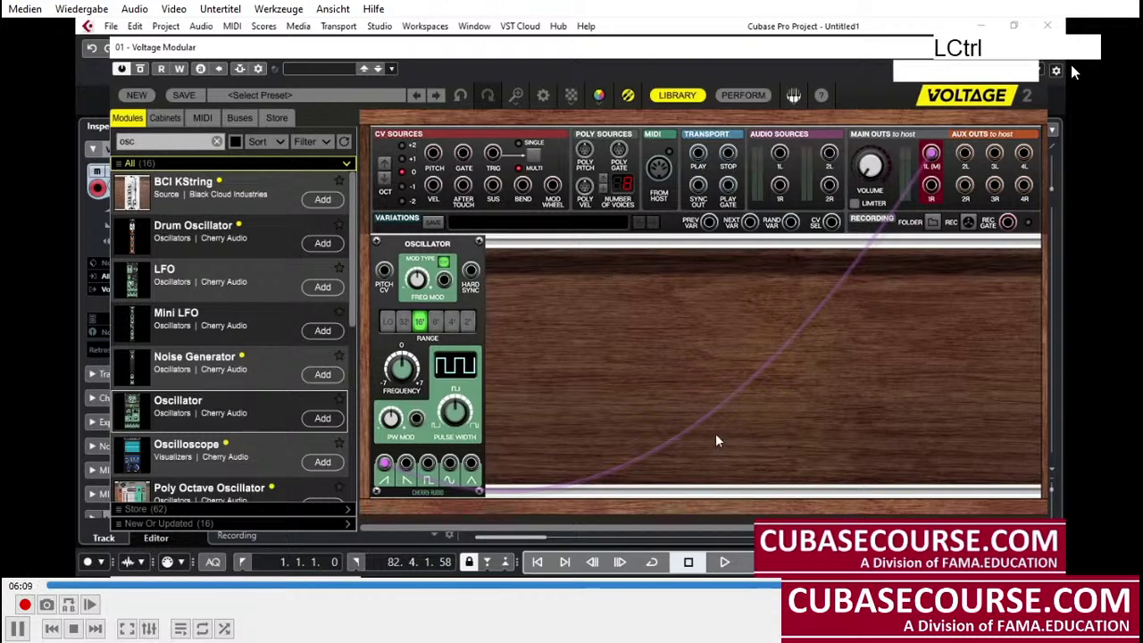
{"action": "key", "text": "ctrl+q"}
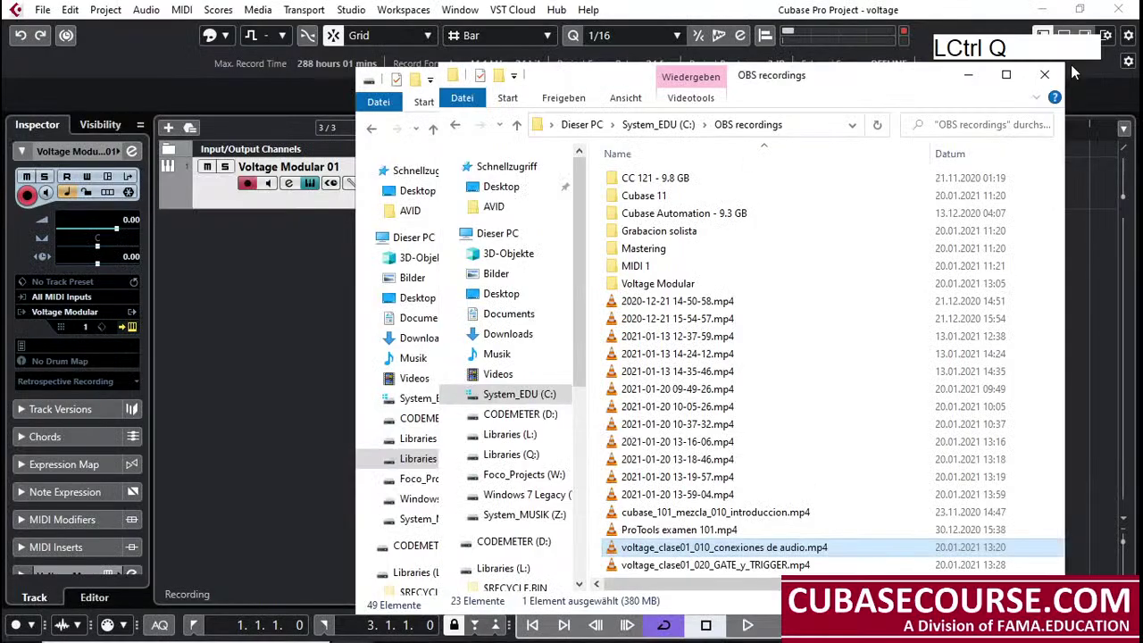
{"action": "left_click", "coordinate": [352, 266]}
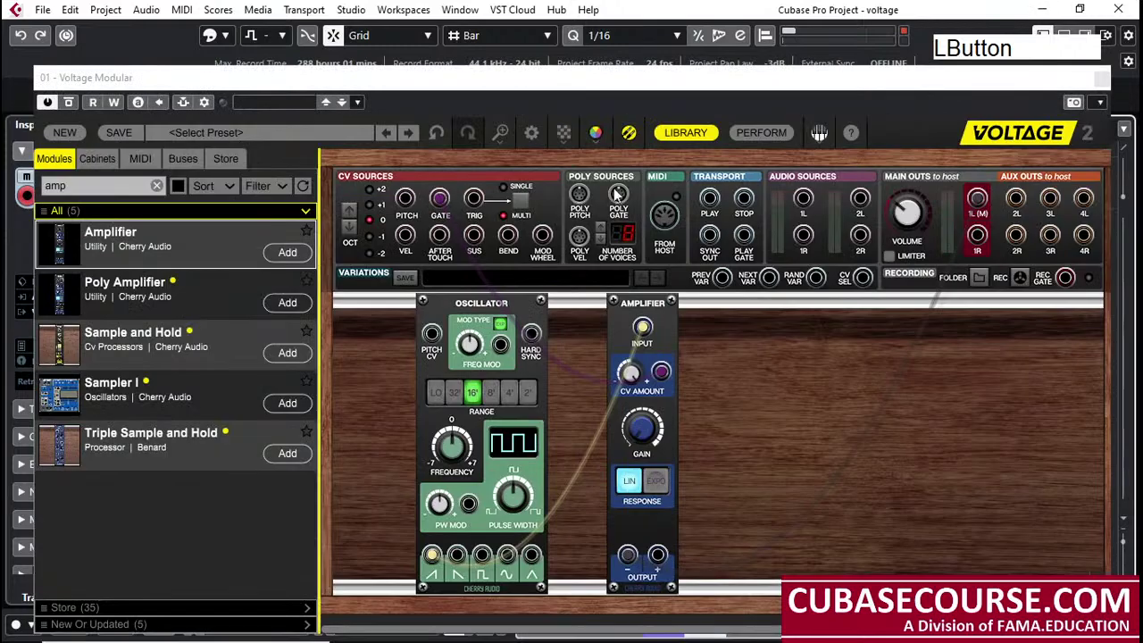
Move the Oscillator to the cabinet's left edge and remove the Amplifier module
{"action": "left_click", "coordinate": [483, 303]}
{"action": "left_click_drag", "start_coordinate": [482, 304], "coordinate": [400, 303]}
{"action": "left_click", "coordinate": [641, 325]}
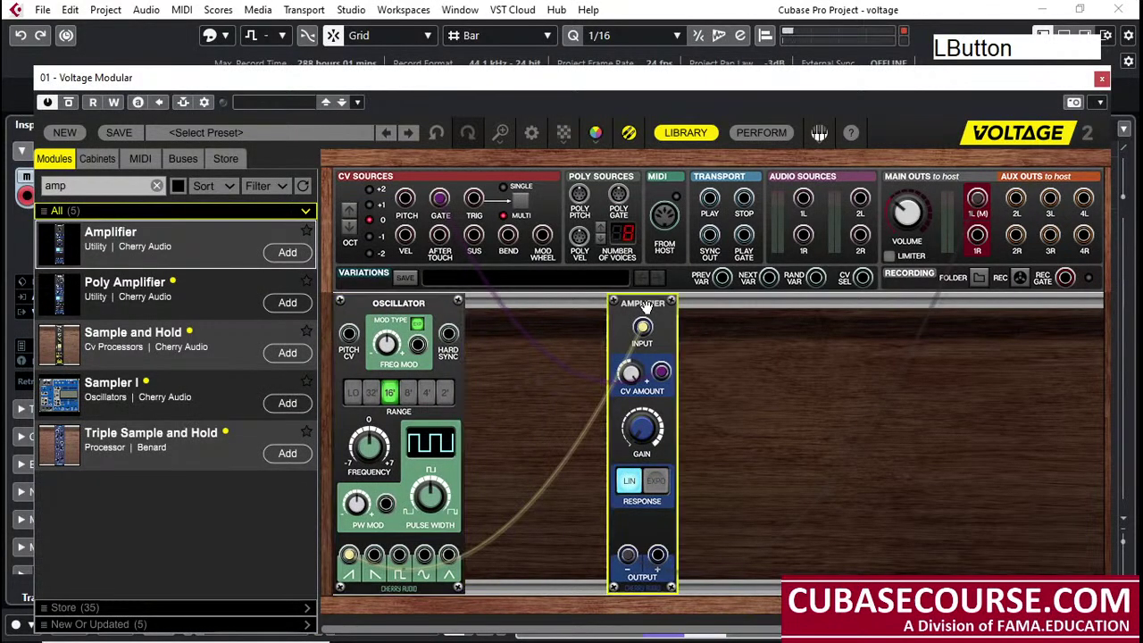
{"action": "right_click", "coordinate": [641, 324]}
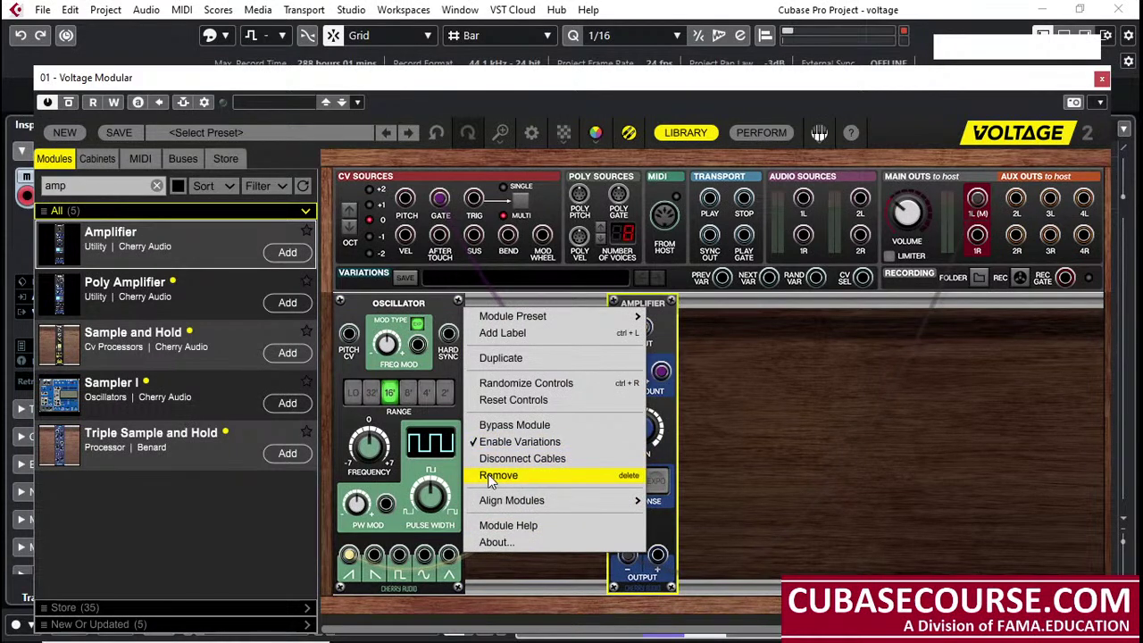
{"action": "left_click", "coordinate": [541, 474]}
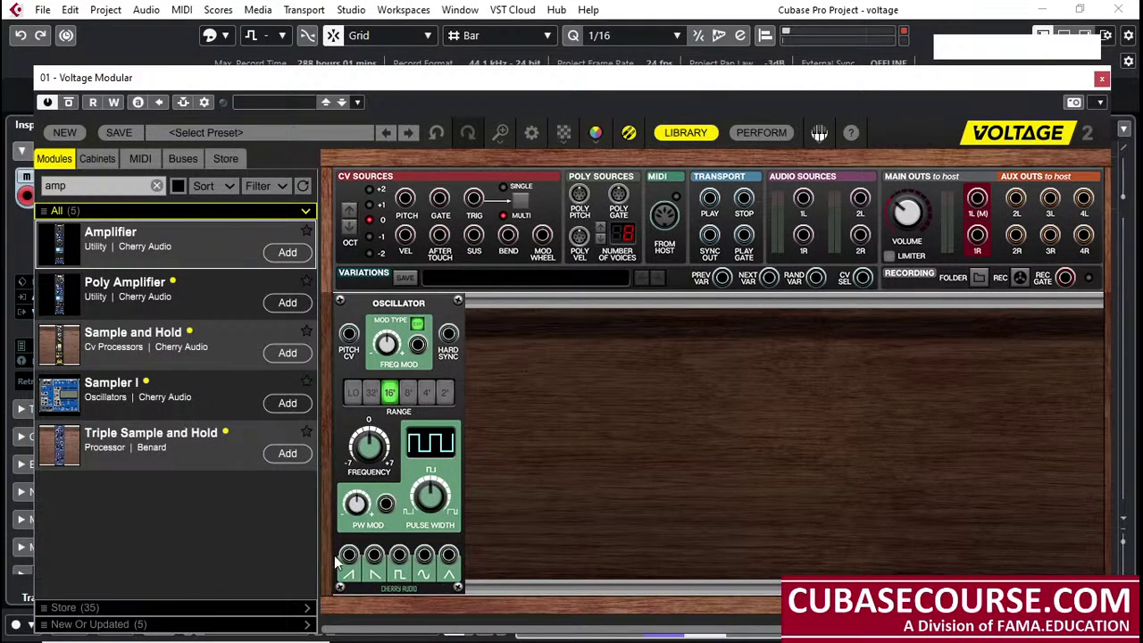
Patch the Oscillator's sawtooth output directly to Main Out 1L (M) and make the instrument window slightly narrower
{"action": "left_click_drag", "start_coordinate": [349, 554], "coordinate": [976, 199]}
{"action": "left_click", "coordinate": [918, 219]}
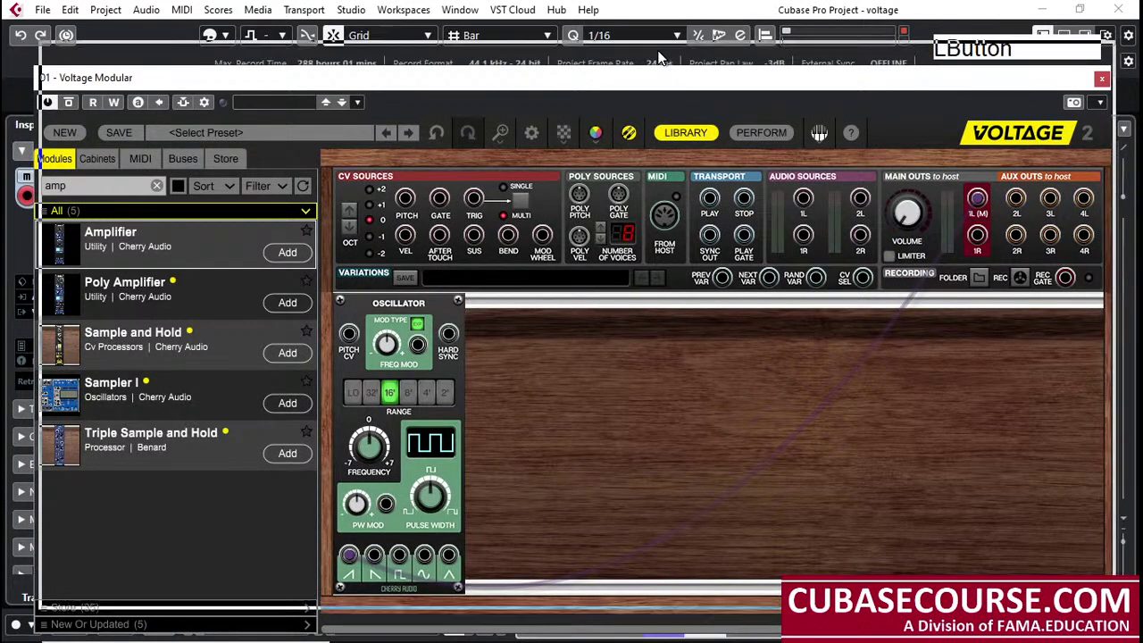
{"action": "left_click_drag", "start_coordinate": [653, 81], "coordinate": [656, 49]}
{"action": "left_click_drag", "start_coordinate": [1109, 564], "coordinate": [1076, 565]}
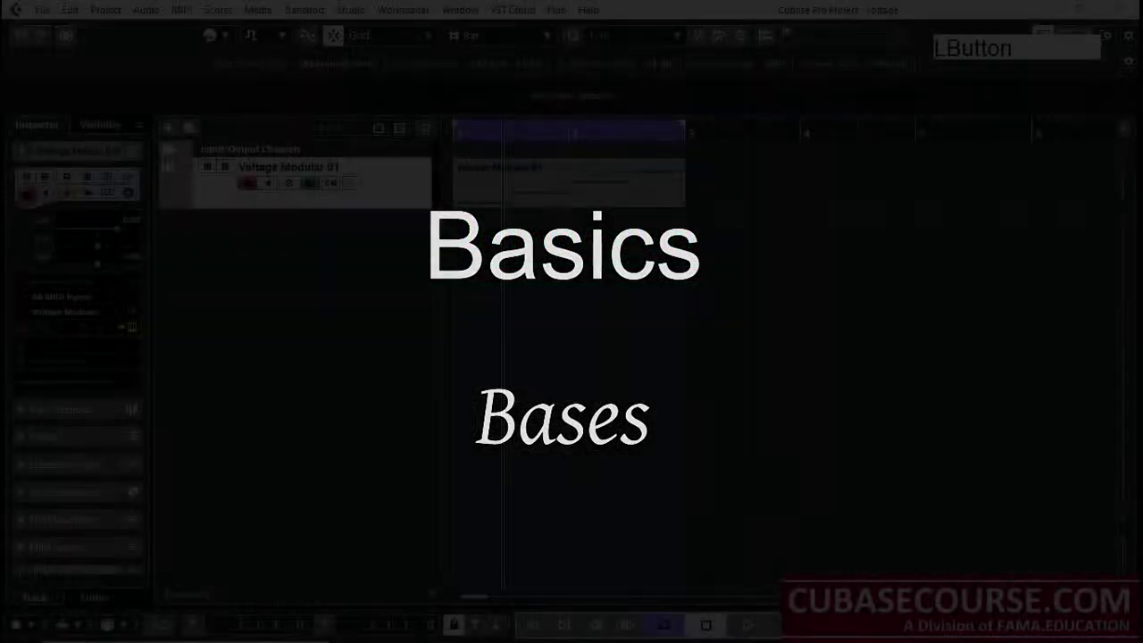
{"action": "left_click", "coordinate": [354, 450]}
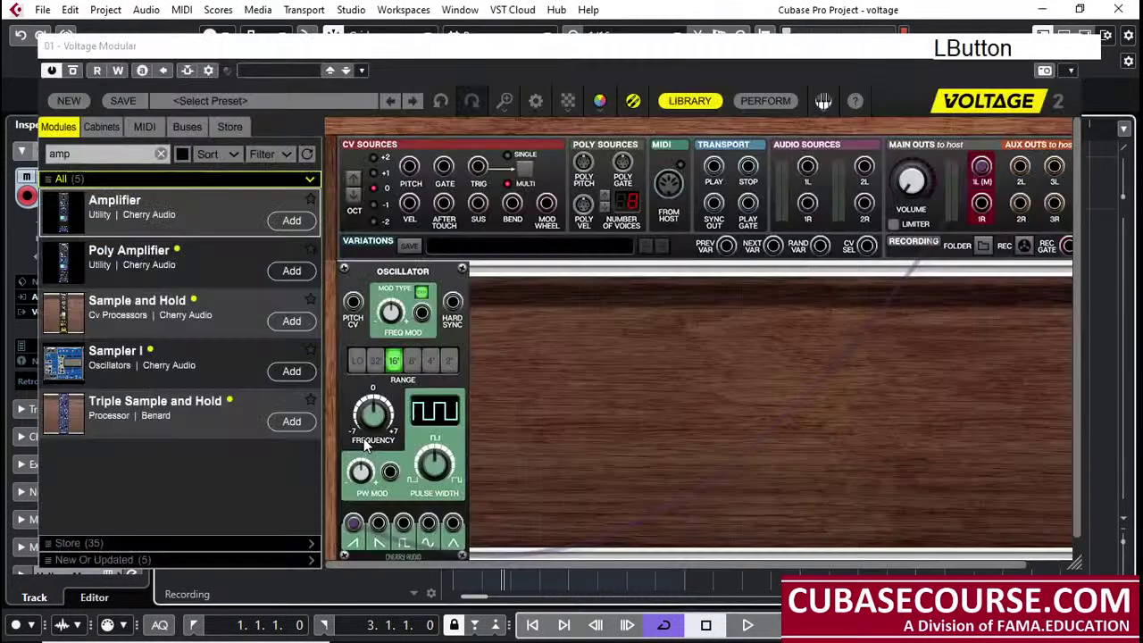
{"action": "left_click_drag", "start_coordinate": [666, 53], "coordinate": [674, 78]}
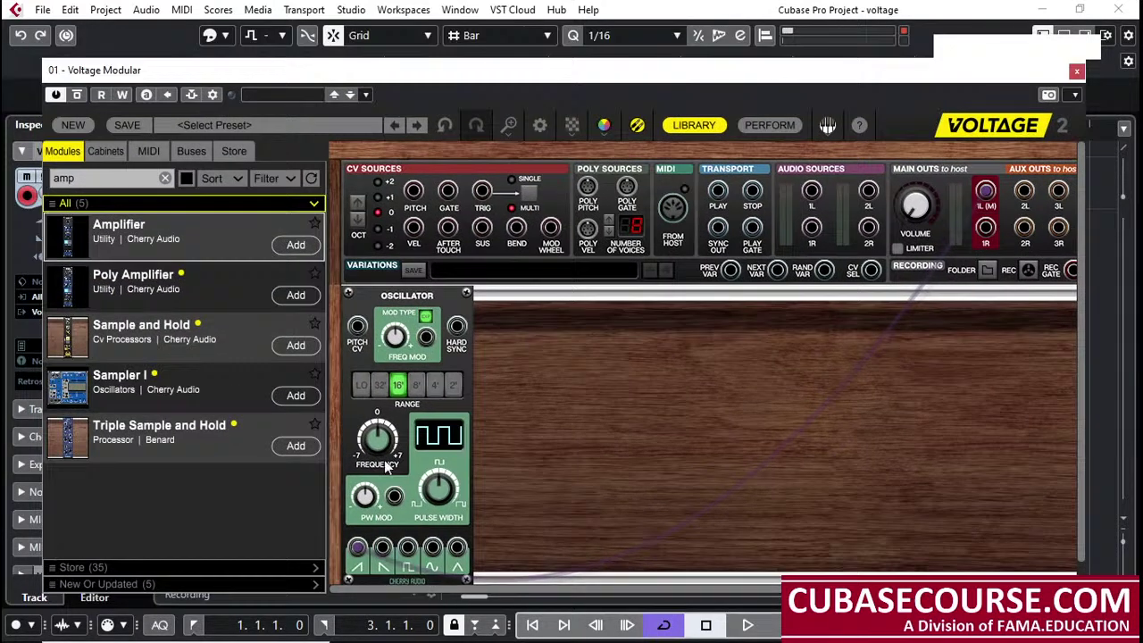
Raise the main output volume and play the project from bar 1 to hear the directly connected Oscillator, moving the instrument window aside
{"action": "left_click", "coordinate": [382, 303]}
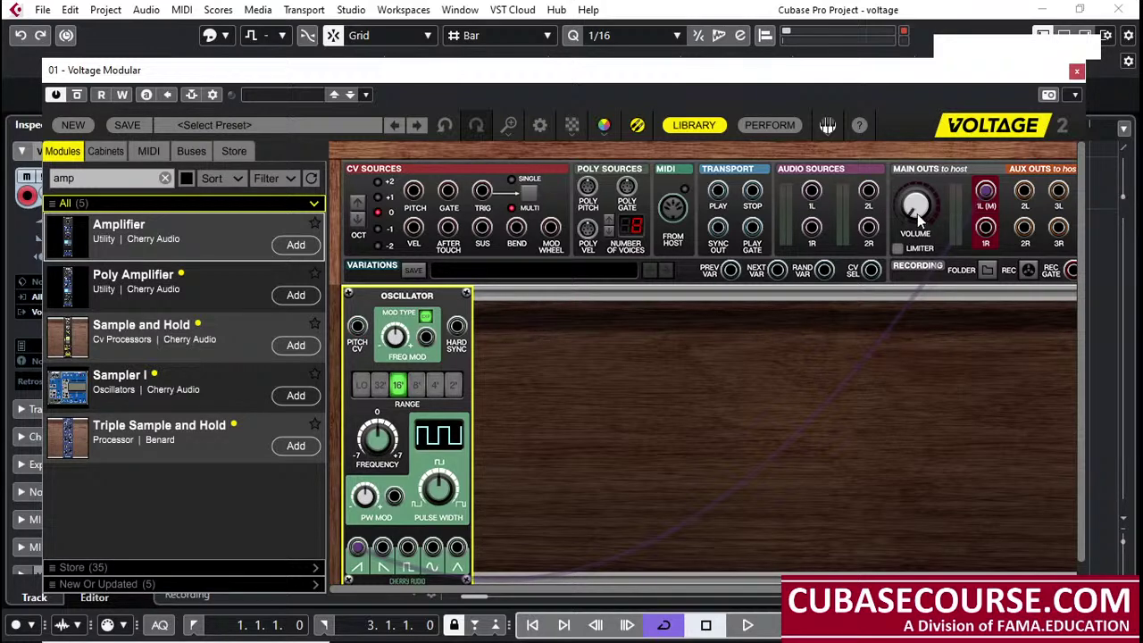
{"action": "mouse_move", "coordinate": [911, 212]}
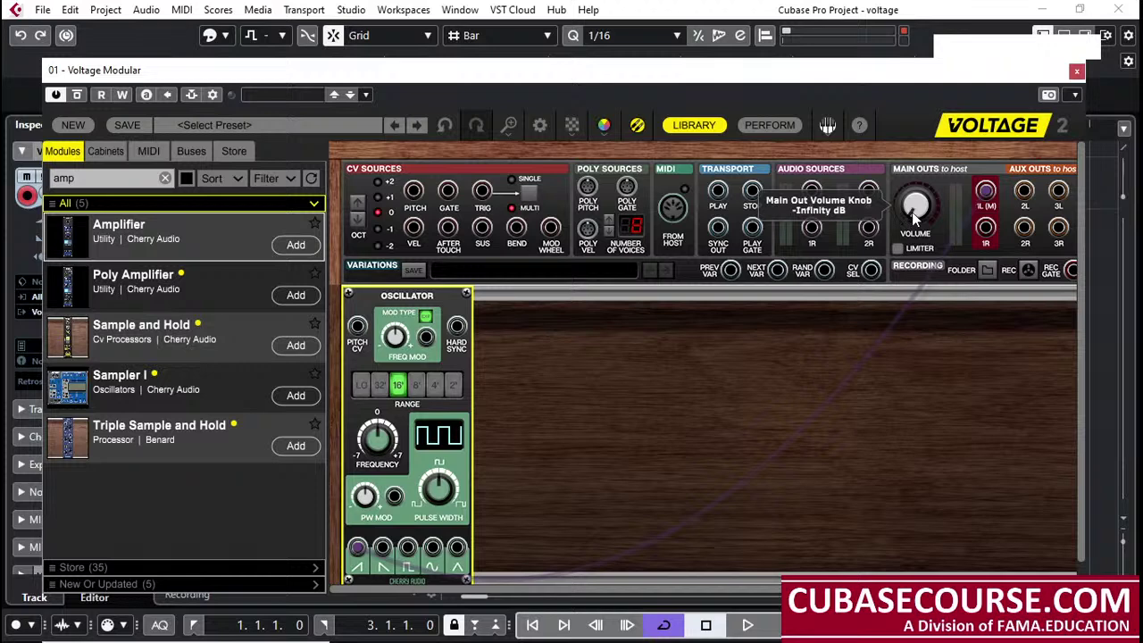
{"action": "left_click_drag", "start_coordinate": [912, 212], "coordinate": [912, 237]}
{"action": "left_click_drag", "start_coordinate": [596, 78], "coordinate": [609, 240]}
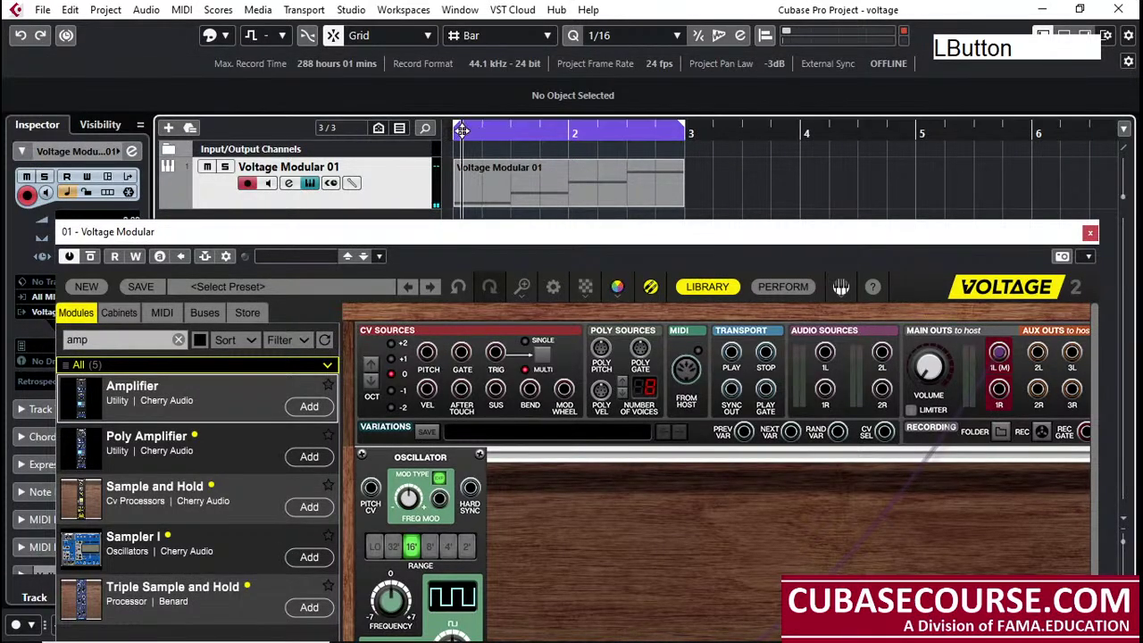
{"action": "left_click_drag", "start_coordinate": [531, 234], "coordinate": [522, 73]}
{"action": "mouse_move", "coordinate": [919, 211]}
{"action": "left_click_drag", "start_coordinate": [917, 211], "coordinate": [917, 169]}
{"action": "key", "text": "space"}
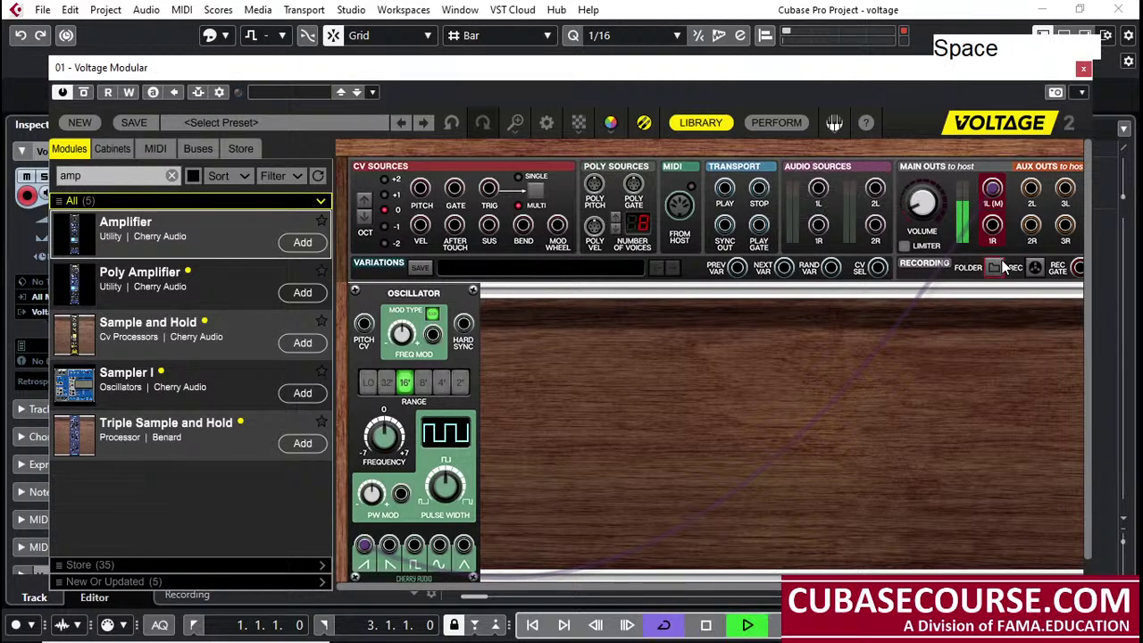
{"action": "left_click_drag", "start_coordinate": [808, 70], "coordinate": [806, 232]}
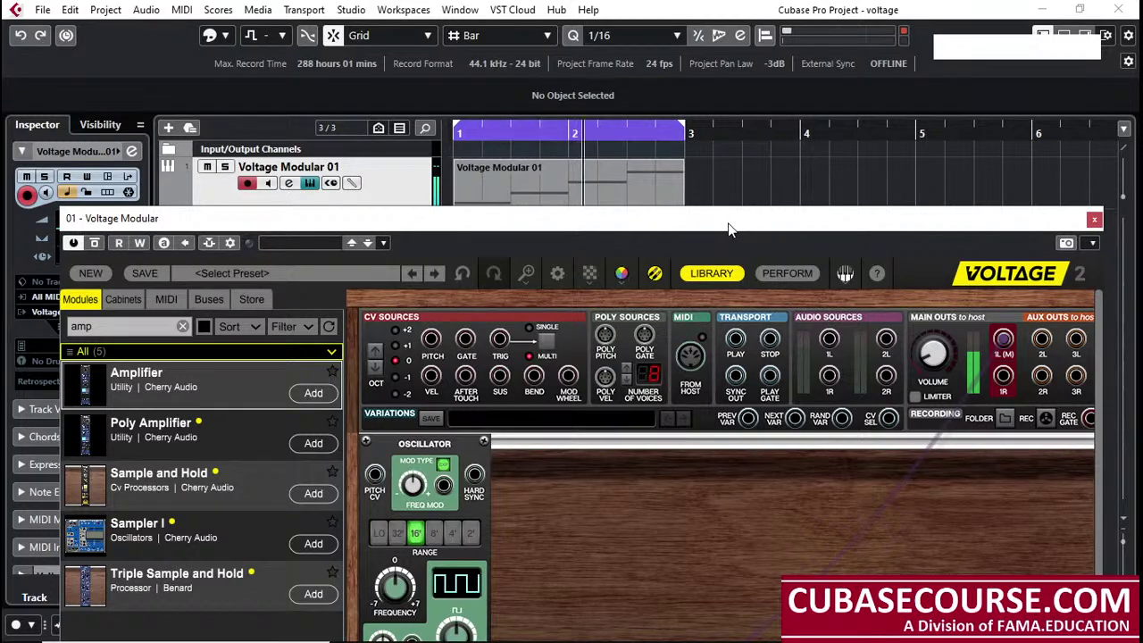
{"action": "key", "text": "space"}
Open the Voltage Modular 01 part in the Key Editor, shorten all notes from C2 to C5 to a length of 0.1.0.0 and close the editor
{"action": "left_click", "coordinate": [729, 163]}
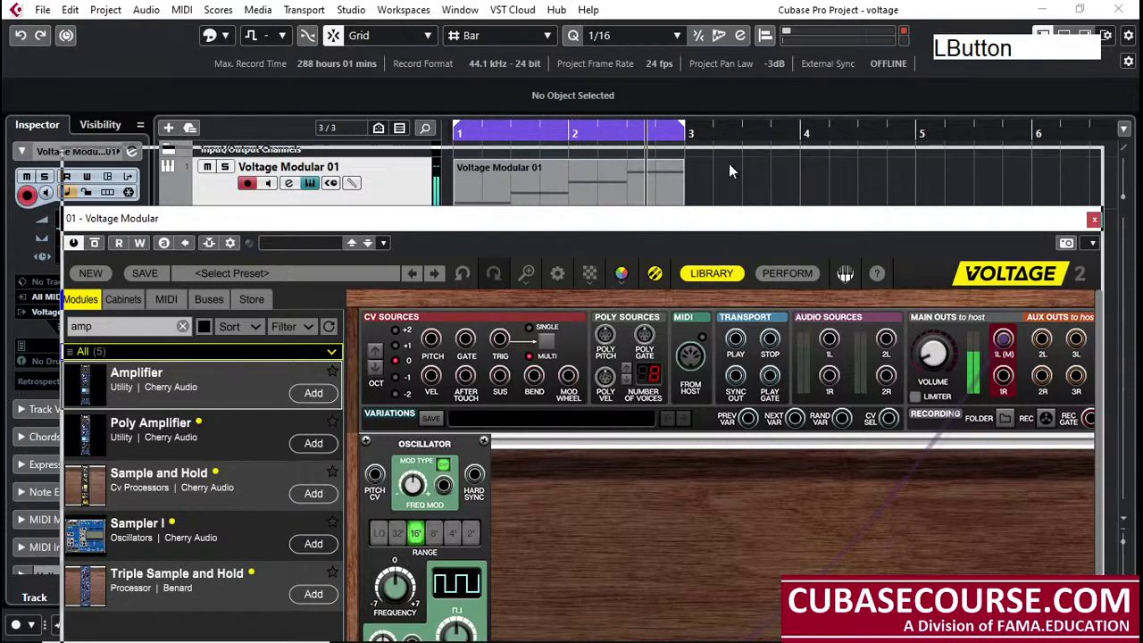
{"action": "left_click_drag", "start_coordinate": [728, 240], "coordinate": [730, 268]}
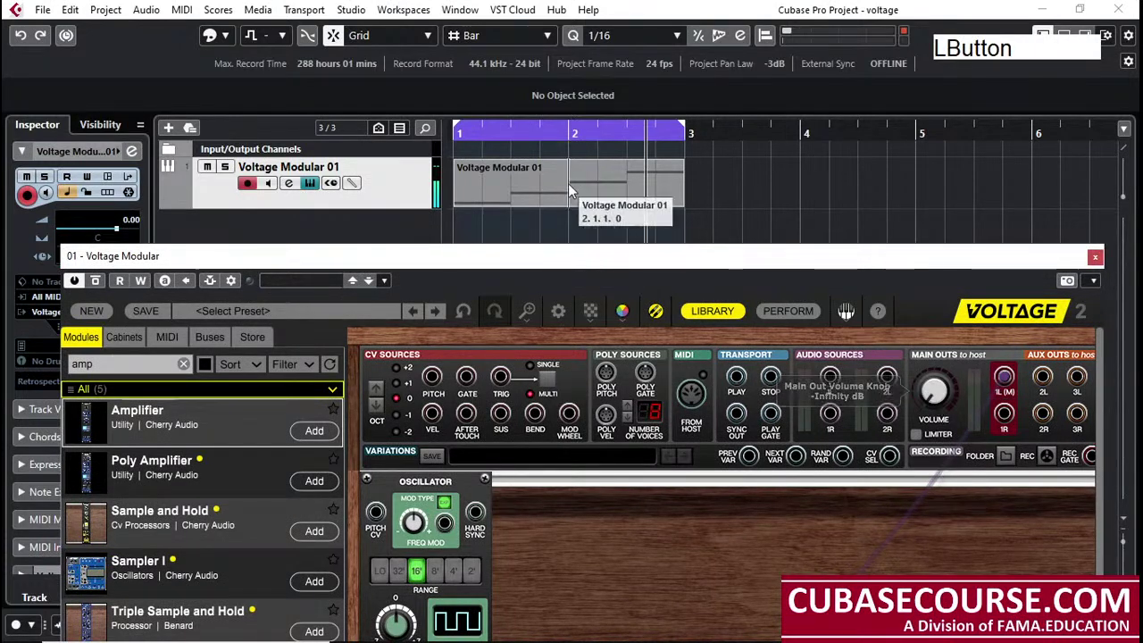
{"action": "double_click", "coordinate": [599, 190]}
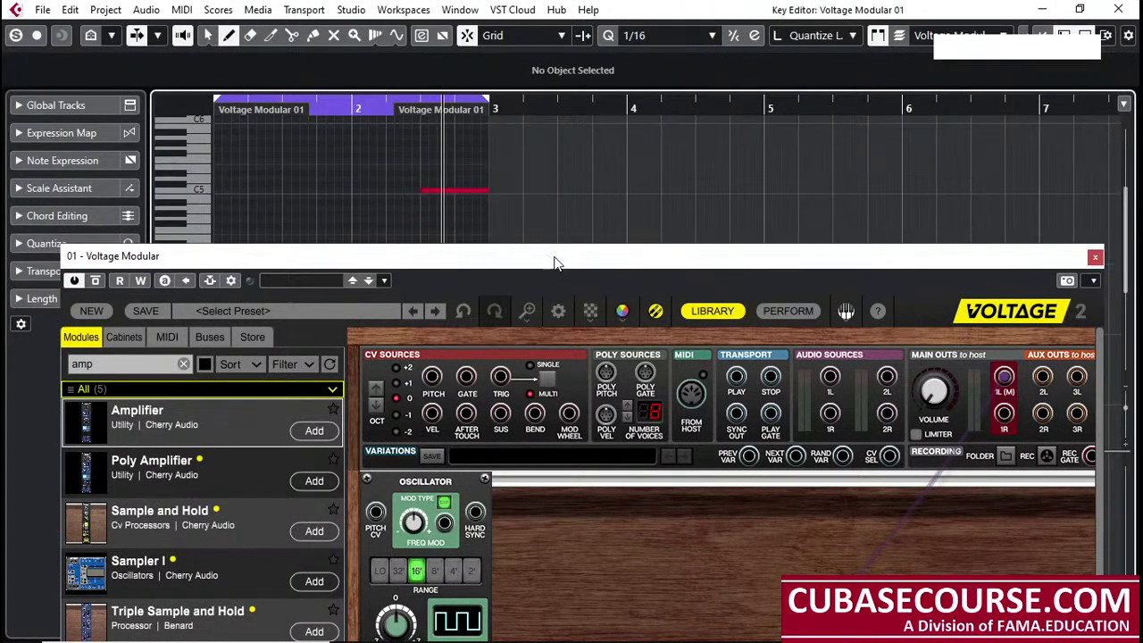
{"action": "left_click_drag", "start_coordinate": [550, 259], "coordinate": [550, 441]}
{"action": "right_click", "coordinate": [518, 148]}
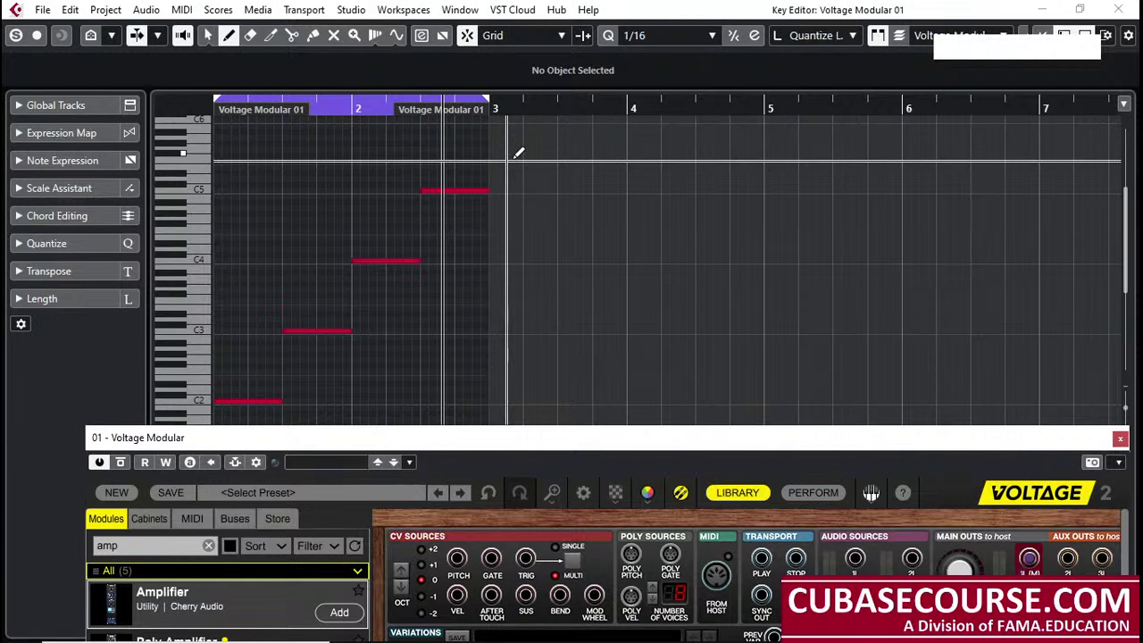
{"action": "left_click_drag", "start_coordinate": [515, 159], "coordinate": [246, 402]}
{"action": "left_click_drag", "start_coordinate": [624, 447], "coordinate": [580, 362]}
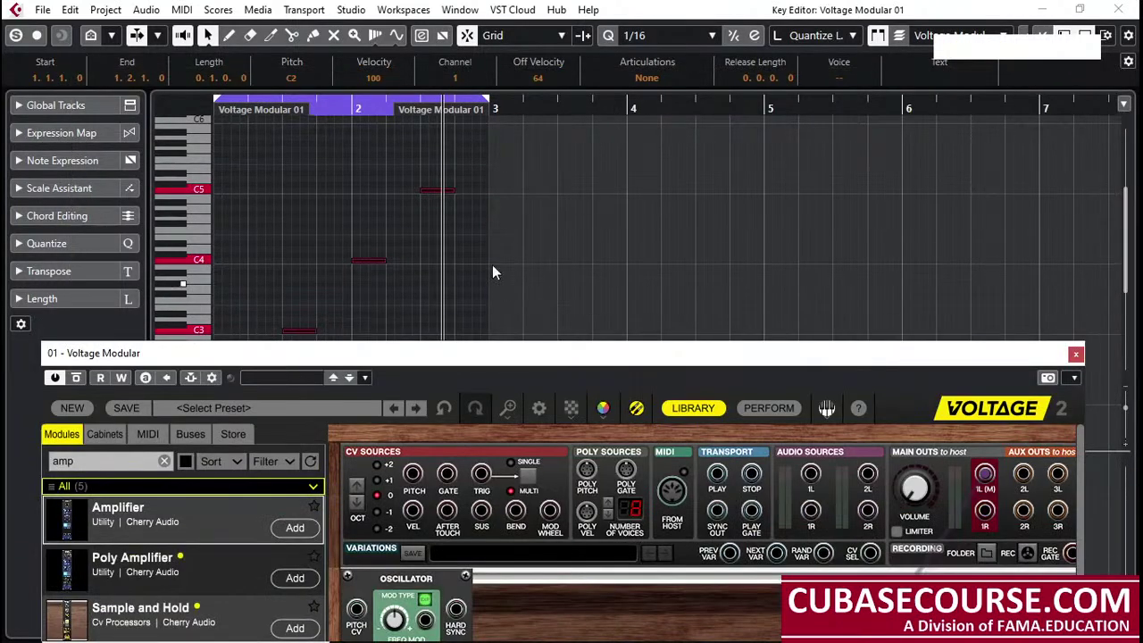
{"action": "left_click", "coordinate": [1118, 9]}
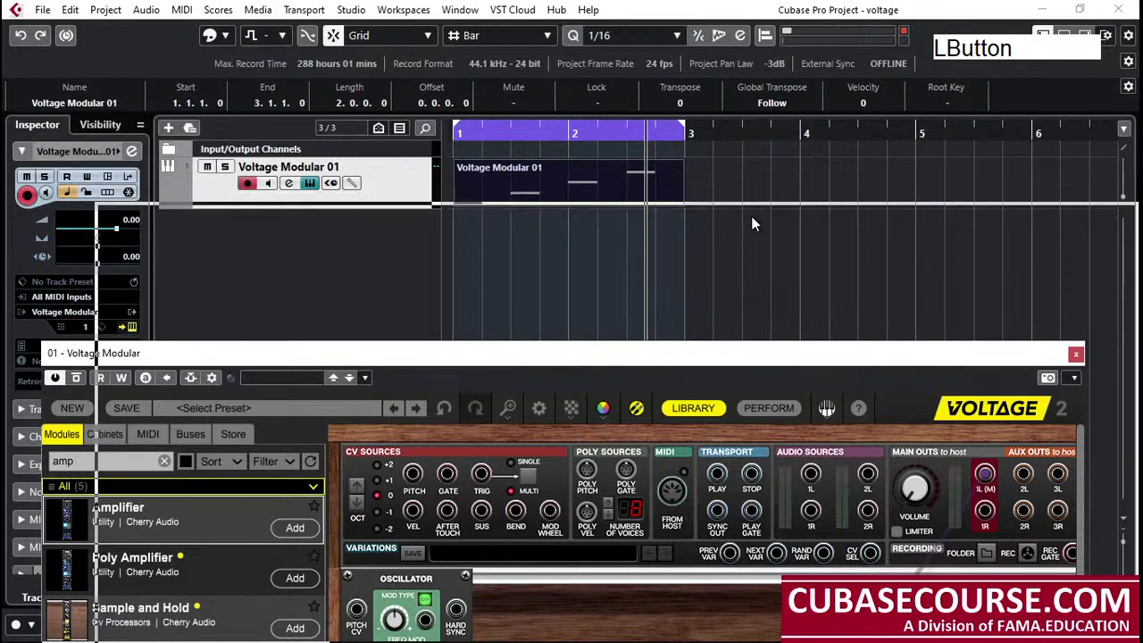
{"action": "left_click_drag", "start_coordinate": [625, 353], "coordinate": [678, 222]}
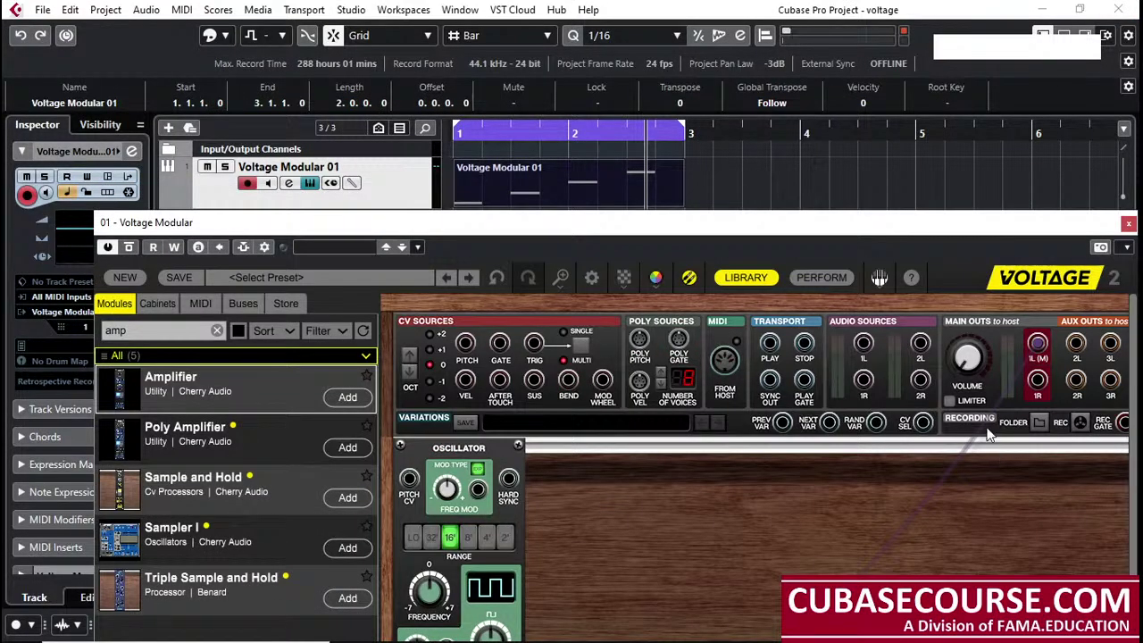
Raise the main output volume to about -10.6 dB, play the shortened sequence through the Oscillator and turn the volume back down
{"action": "mouse_move", "coordinate": [960, 367]}
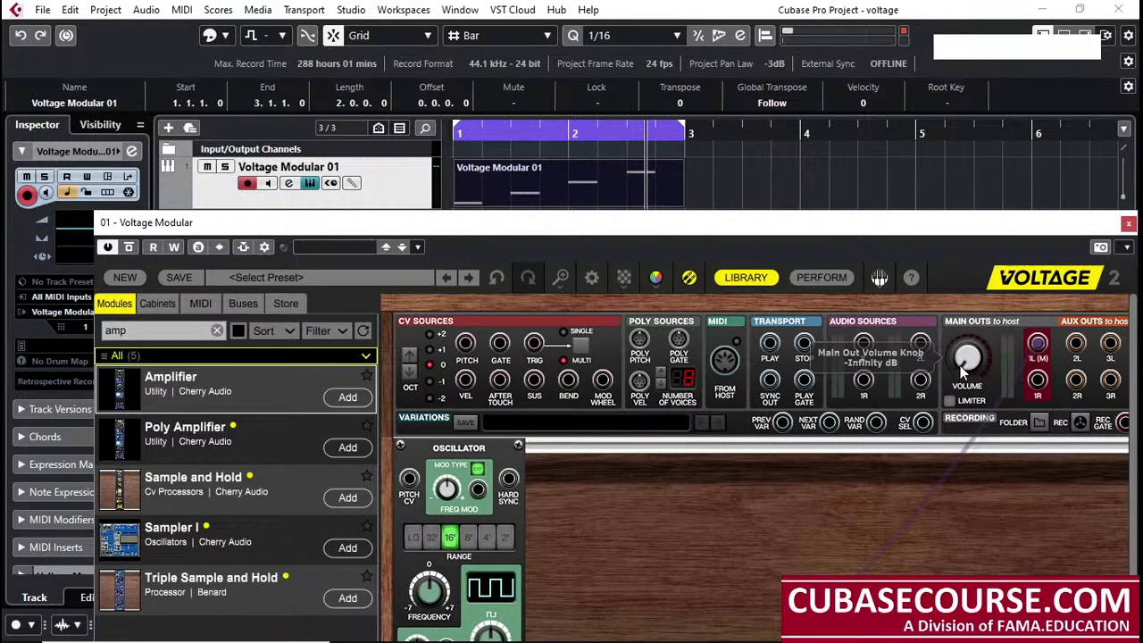
{"action": "left_click_drag", "start_coordinate": [960, 366], "coordinate": [962, 339]}
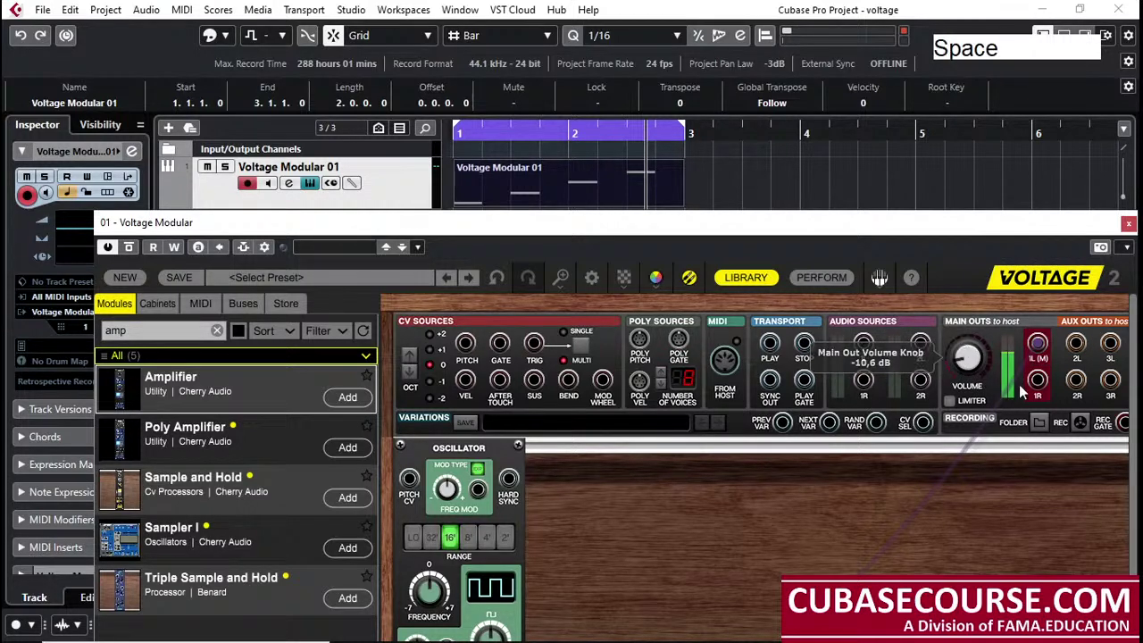
{"action": "key", "text": "space"}
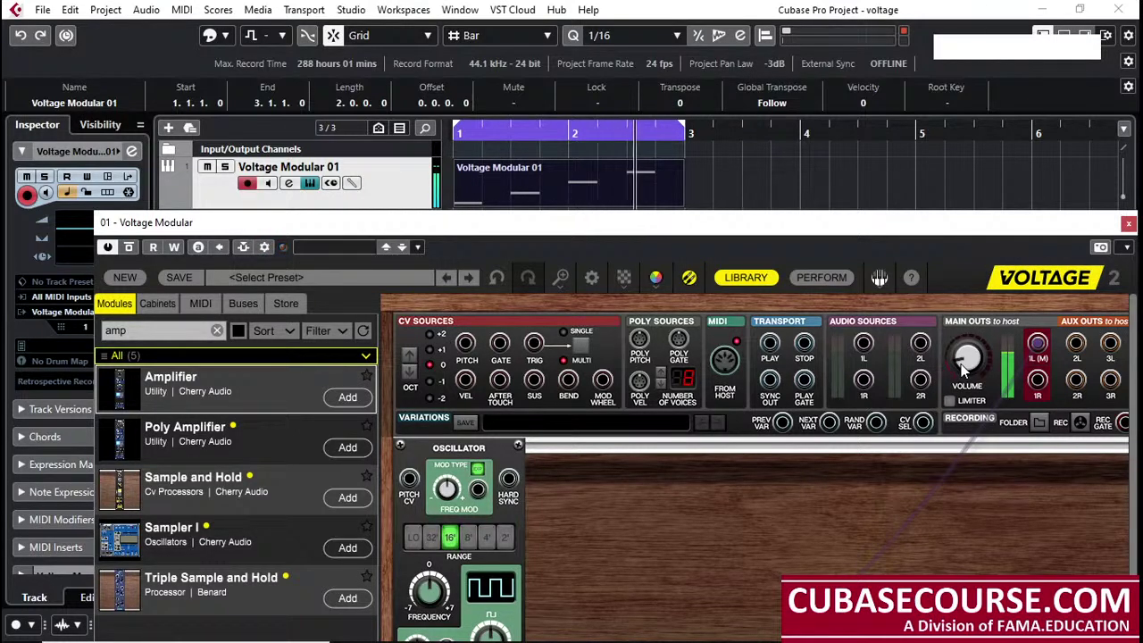
{"action": "left_click_drag", "start_coordinate": [964, 370], "coordinate": [973, 434]}
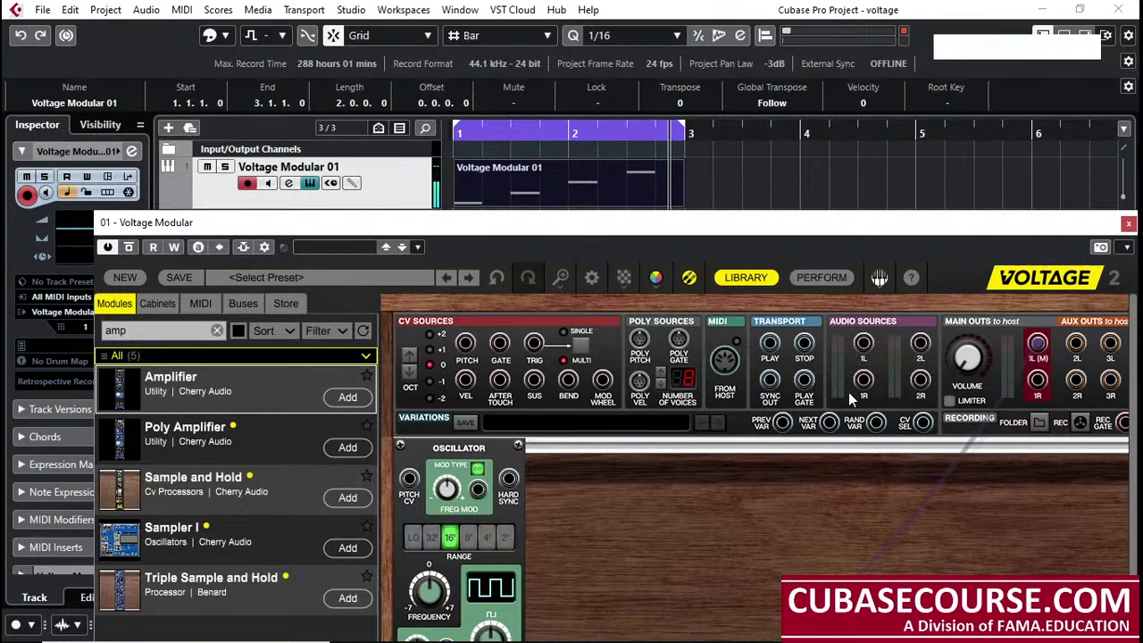
Move the instrument window up to reveal the whole Oscillator and patch the Pitch CV source to its Pitch CV input
{"action": "left_click_drag", "start_coordinate": [623, 230], "coordinate": [604, 176]}
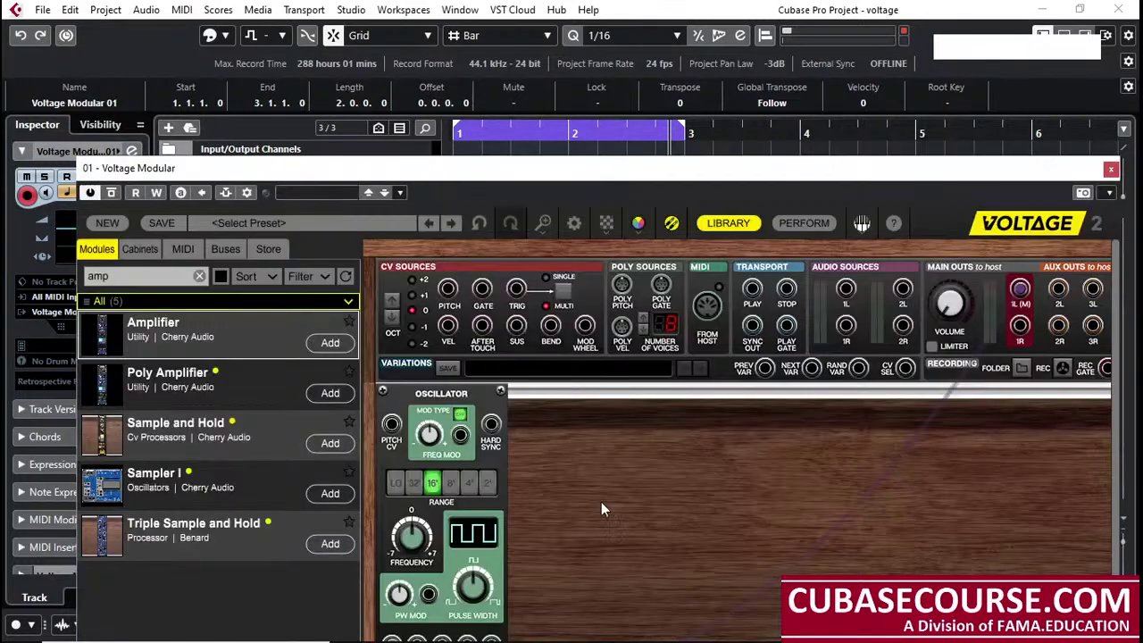
{"action": "left_click_drag", "start_coordinate": [913, 172], "coordinate": [911, 134]}
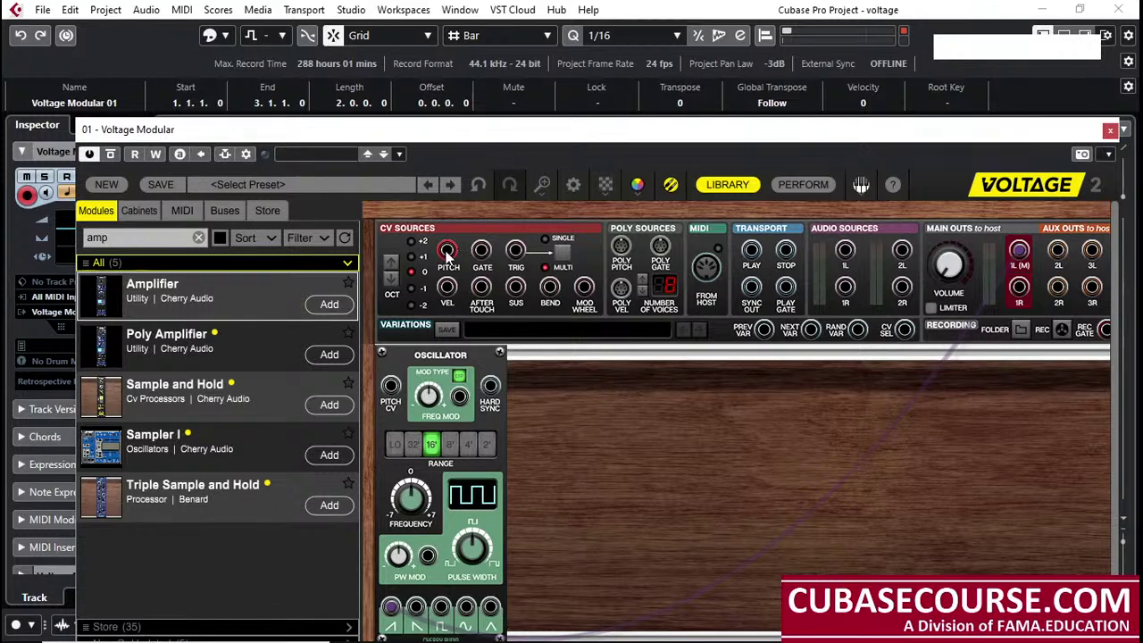
{"action": "left_click_drag", "start_coordinate": [449, 256], "coordinate": [398, 397]}
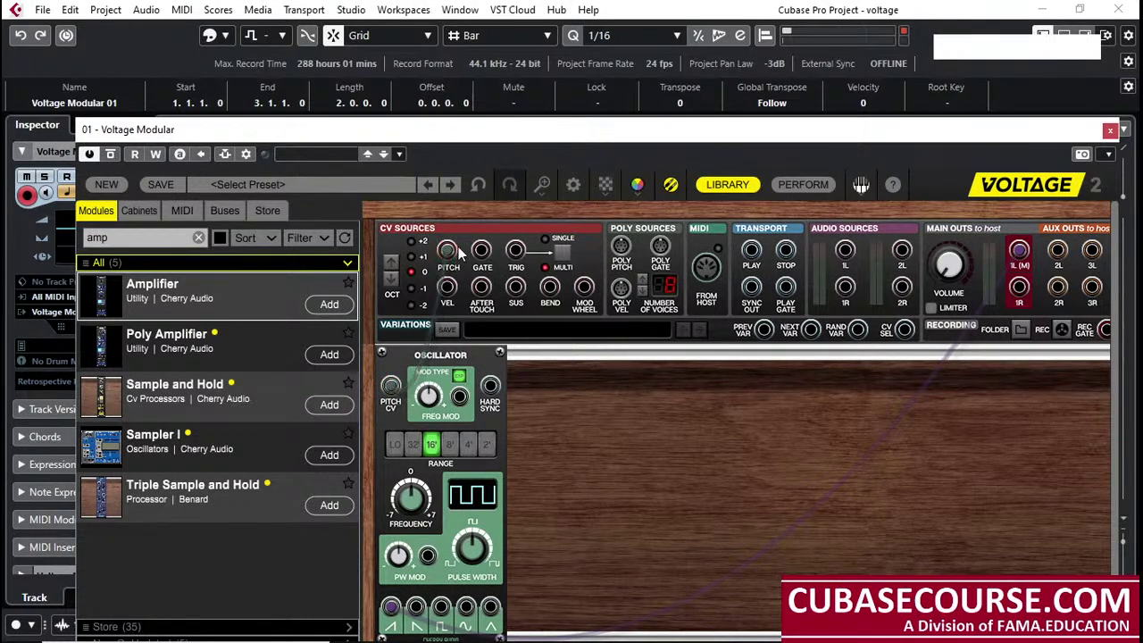
{"action": "left_click_drag", "start_coordinate": [454, 256], "coordinate": [391, 384]}
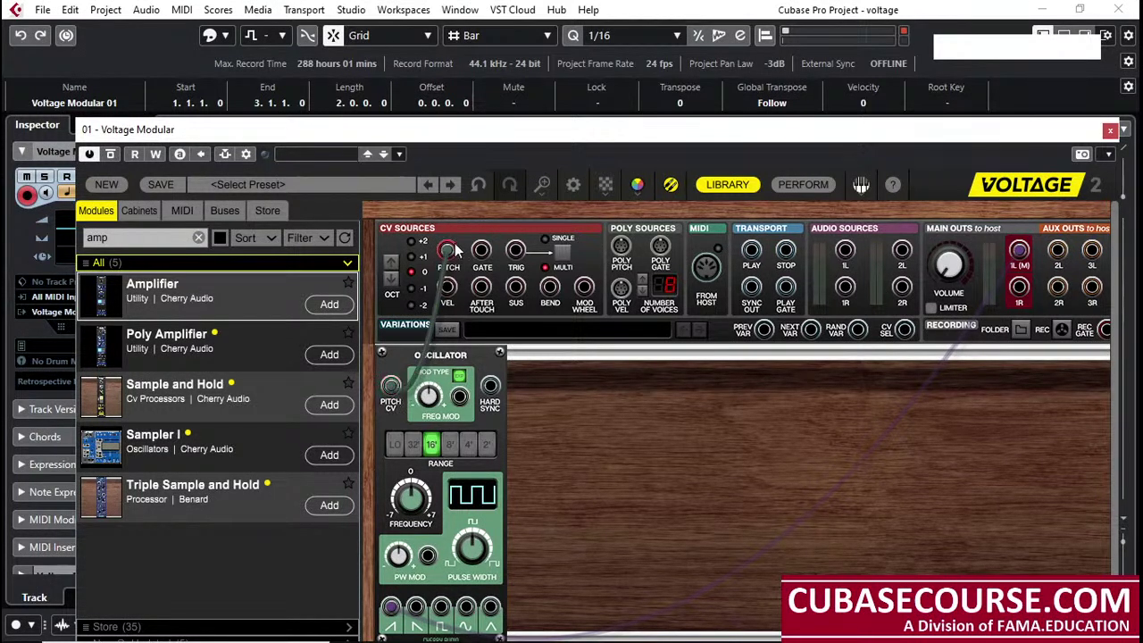
{"action": "left_click_drag", "start_coordinate": [390, 386], "coordinate": [456, 218]}
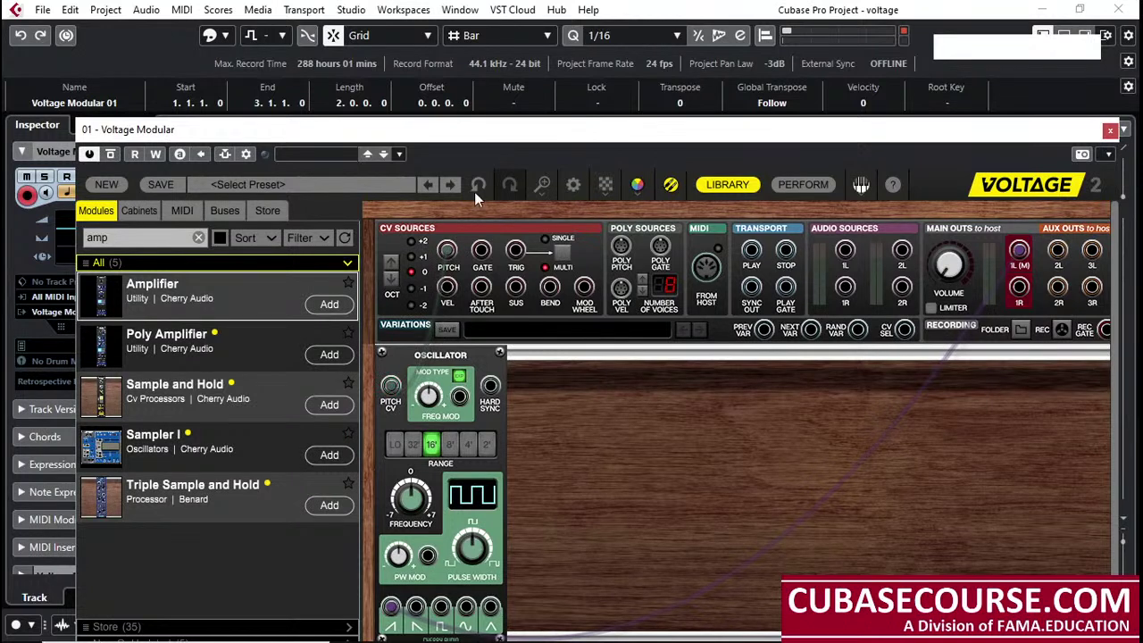
Move the instrument window below the track, slightly enlarge the timeline and play the sequence to hear the pitch-controlled Oscillator
{"action": "left_click_drag", "start_coordinate": [513, 134], "coordinate": [501, 240]}
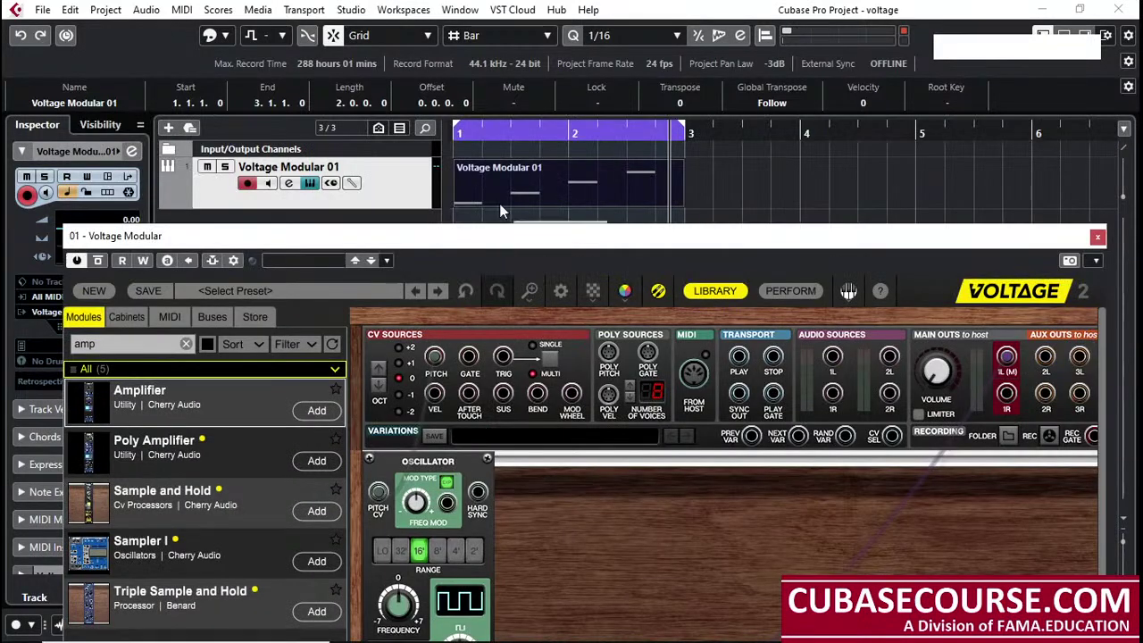
{"action": "left_click_drag", "start_coordinate": [484, 132], "coordinate": [489, 169]}
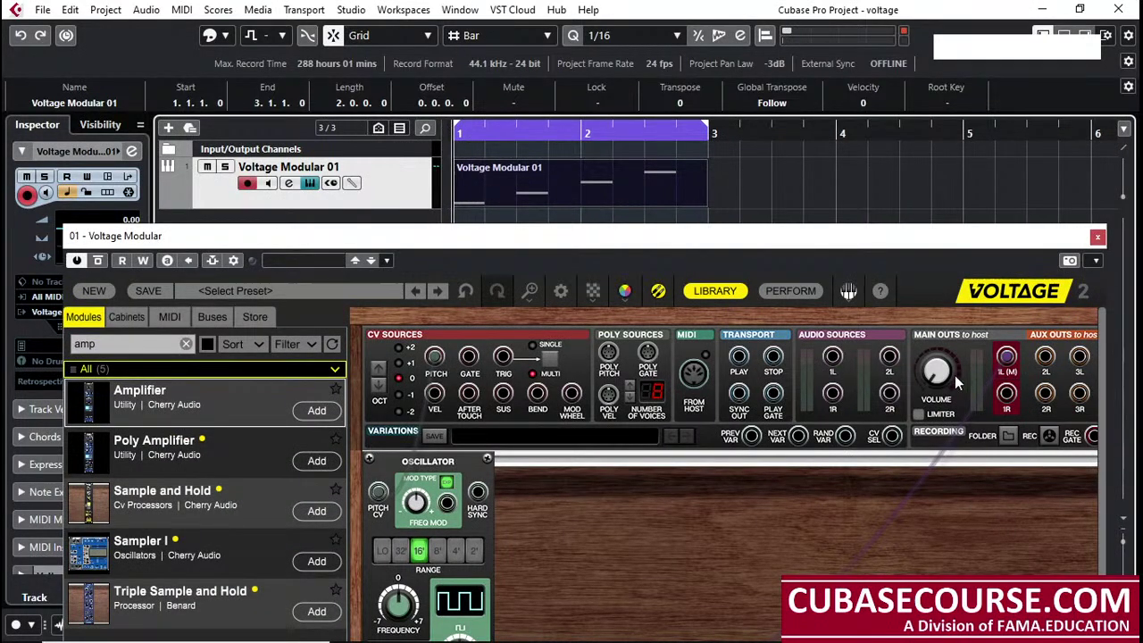
{"action": "key", "text": "space"}
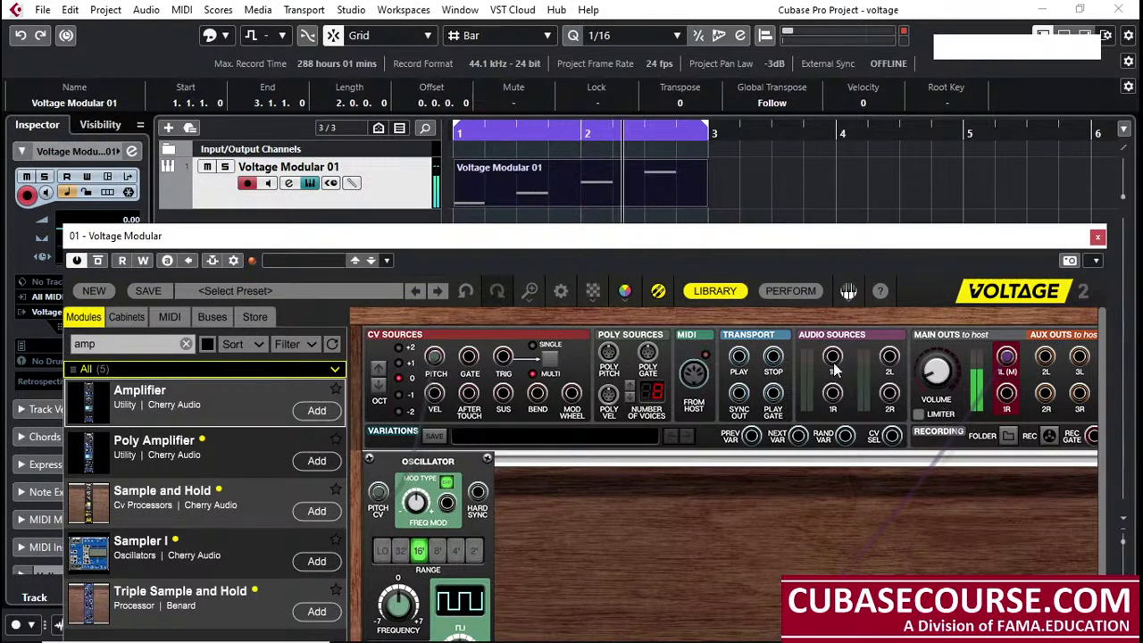
{"action": "left_click", "coordinate": [906, 366]}
{"action": "key", "text": "space"}
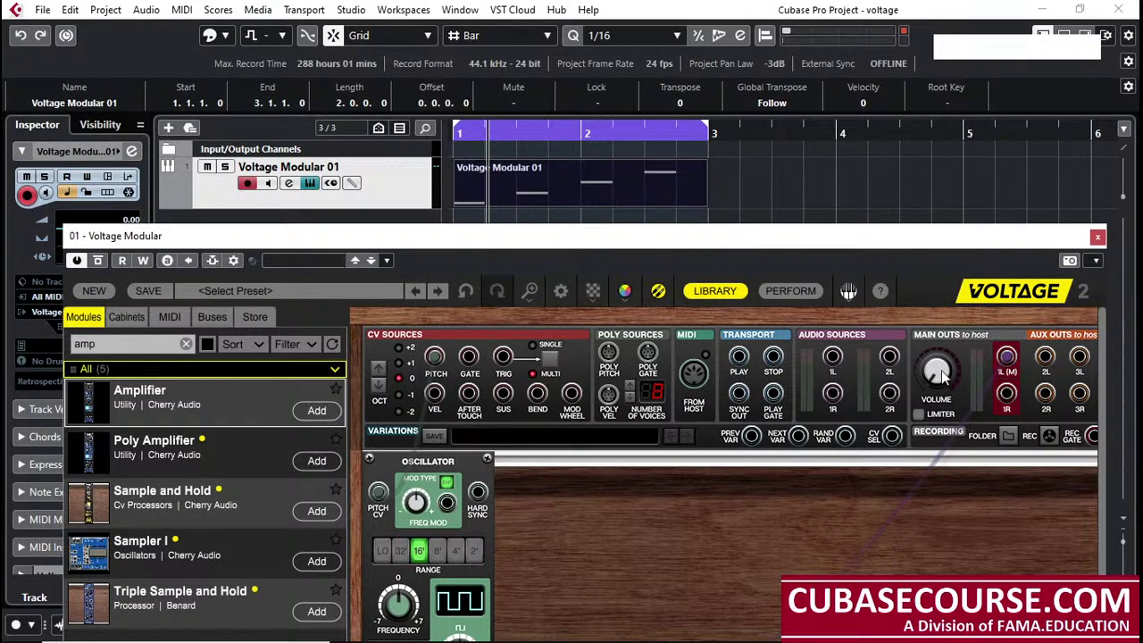
Move the instrument window up again, add an Amplifier module and place it beside the Oscillator with a small gap
{"action": "mouse_move", "coordinate": [942, 377]}
{"action": "left_click_drag", "start_coordinate": [812, 238], "coordinate": [765, 100]}
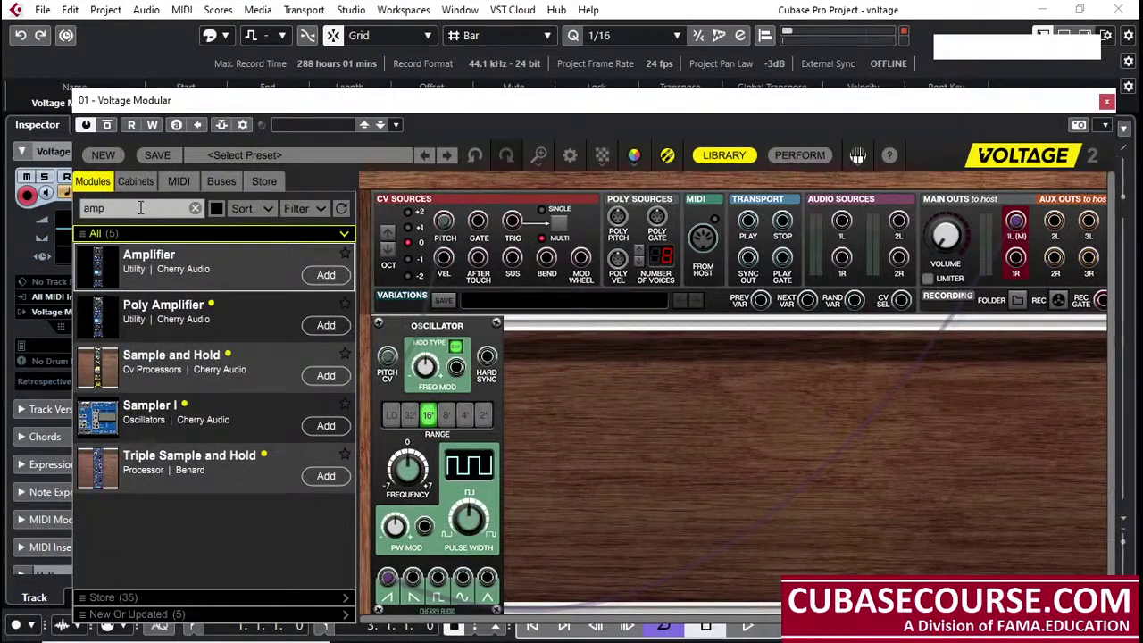
{"action": "left_click", "coordinate": [181, 257]}
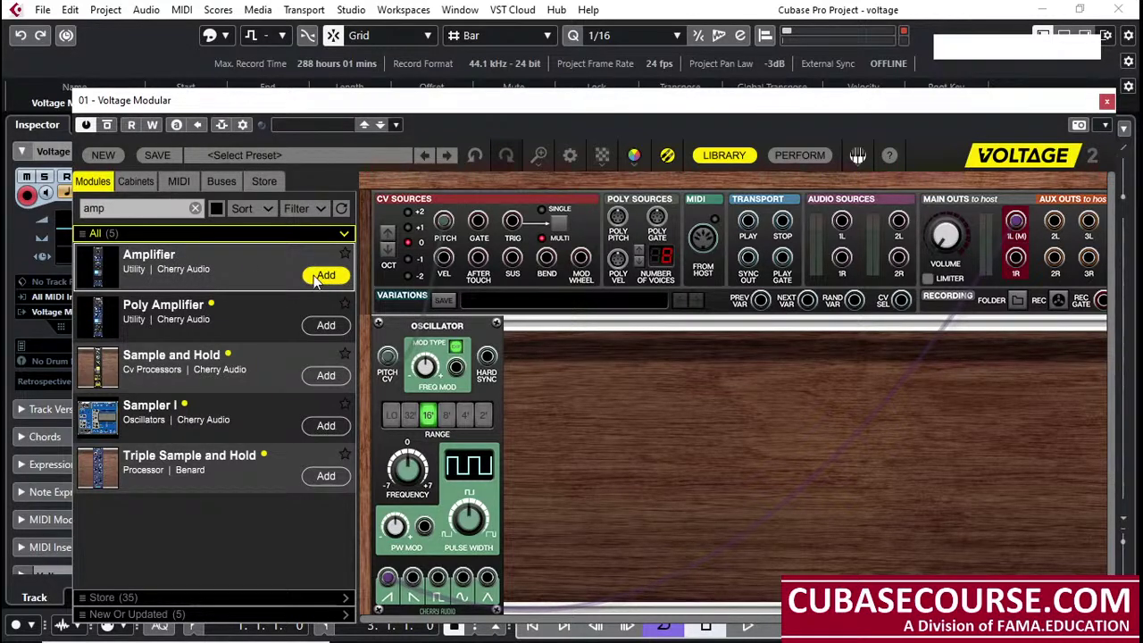
{"action": "left_click_drag", "start_coordinate": [208, 260], "coordinate": [193, 239]}
{"action": "left_click", "coordinate": [325, 274]}
{"action": "left_click_drag", "start_coordinate": [553, 317], "coordinate": [587, 318]}
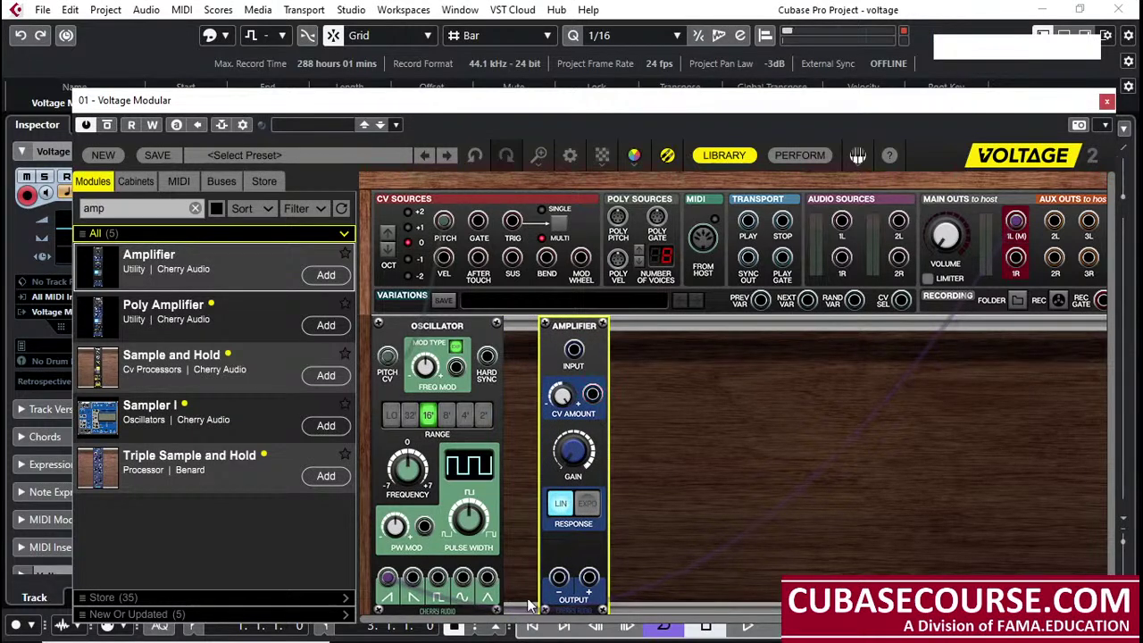
Disconnect the Oscillator's sawtooth output from Main Out 1L (M) and patch the Amplifier's negative output there instead
{"action": "left_click_drag", "start_coordinate": [387, 576], "coordinate": [670, 571]}
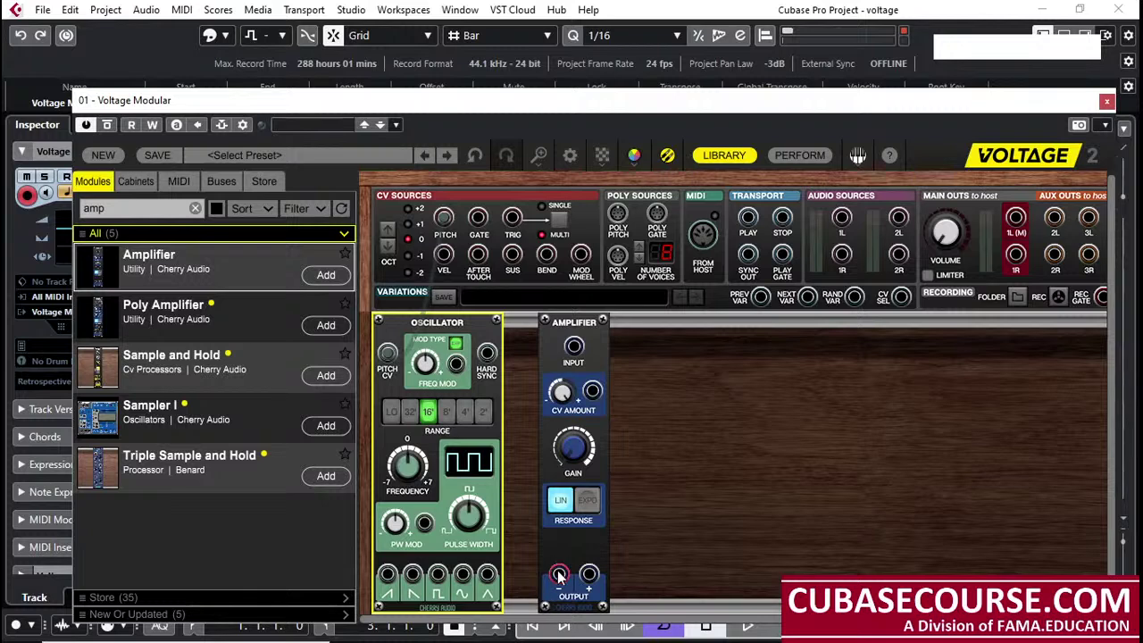
{"action": "left_click_drag", "start_coordinate": [560, 578], "coordinate": [1016, 227]}
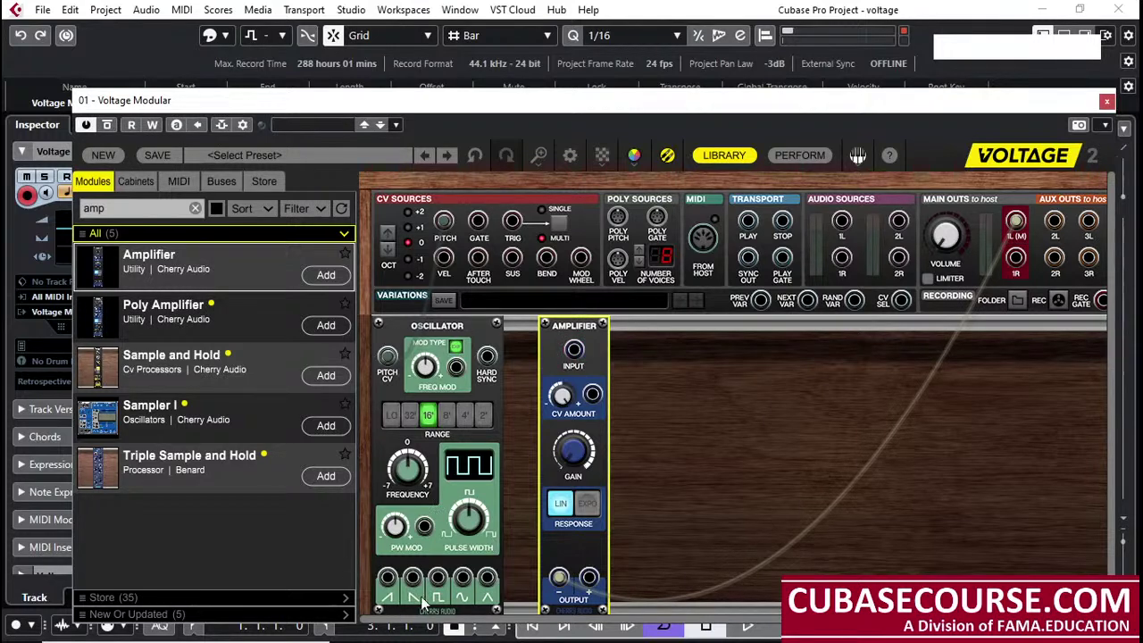
Patch the oscillator's sawtooth output into the amplifier's input and start playback of the MIDI part
{"action": "left_click_drag", "start_coordinate": [386, 578], "coordinate": [576, 353]}
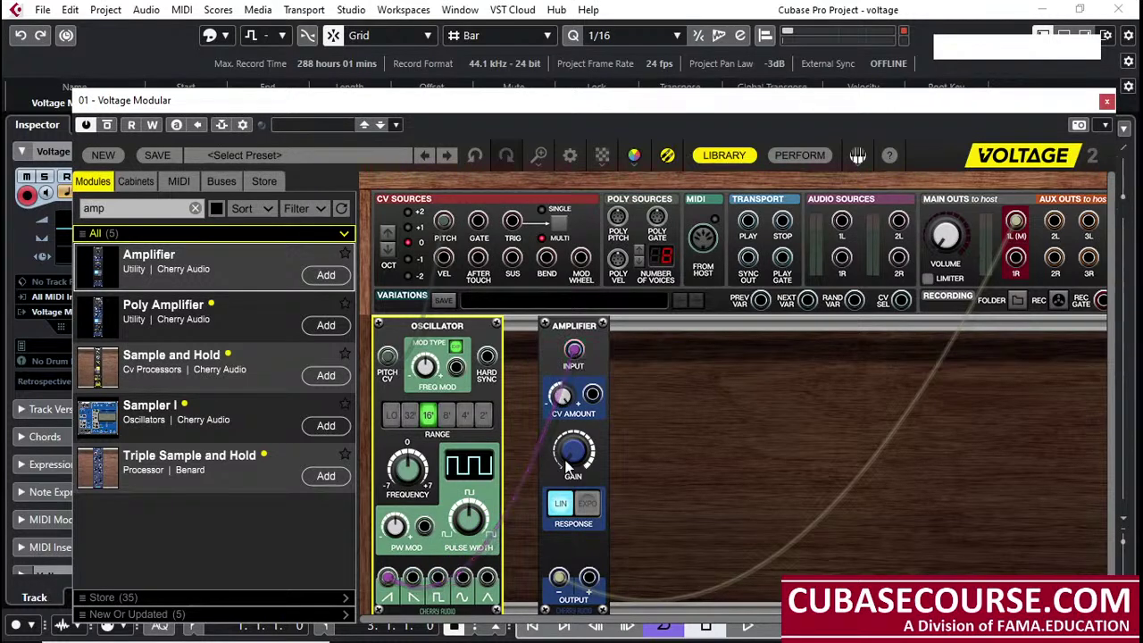
{"action": "mouse_move", "coordinate": [566, 462]}
{"action": "left_click", "coordinate": [1106, 101]}
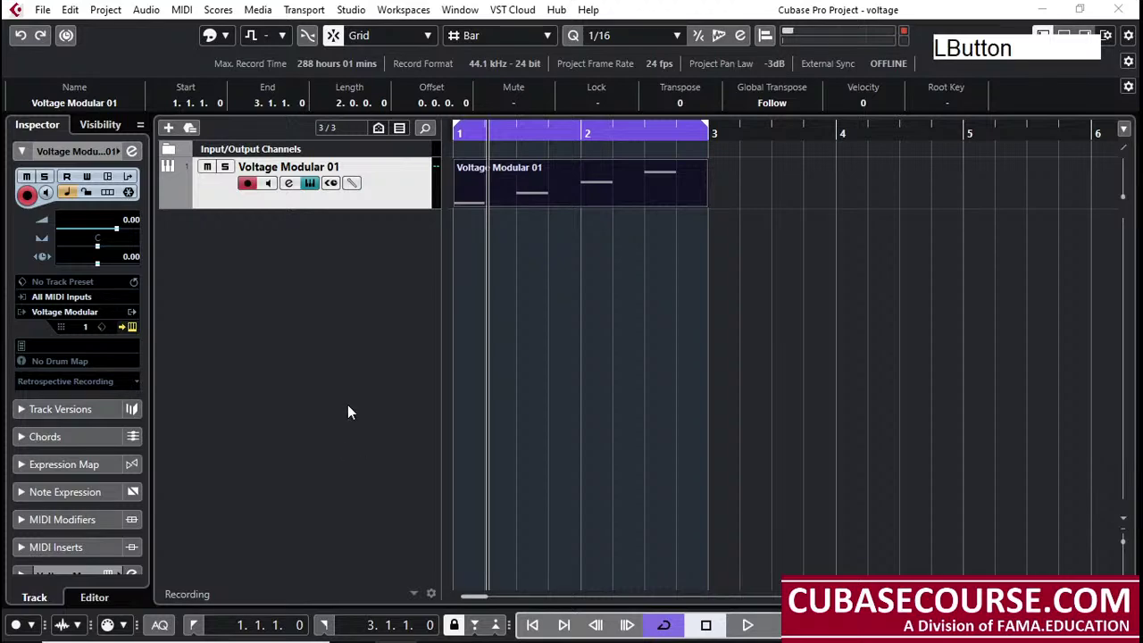
{"action": "key", "text": "space"}
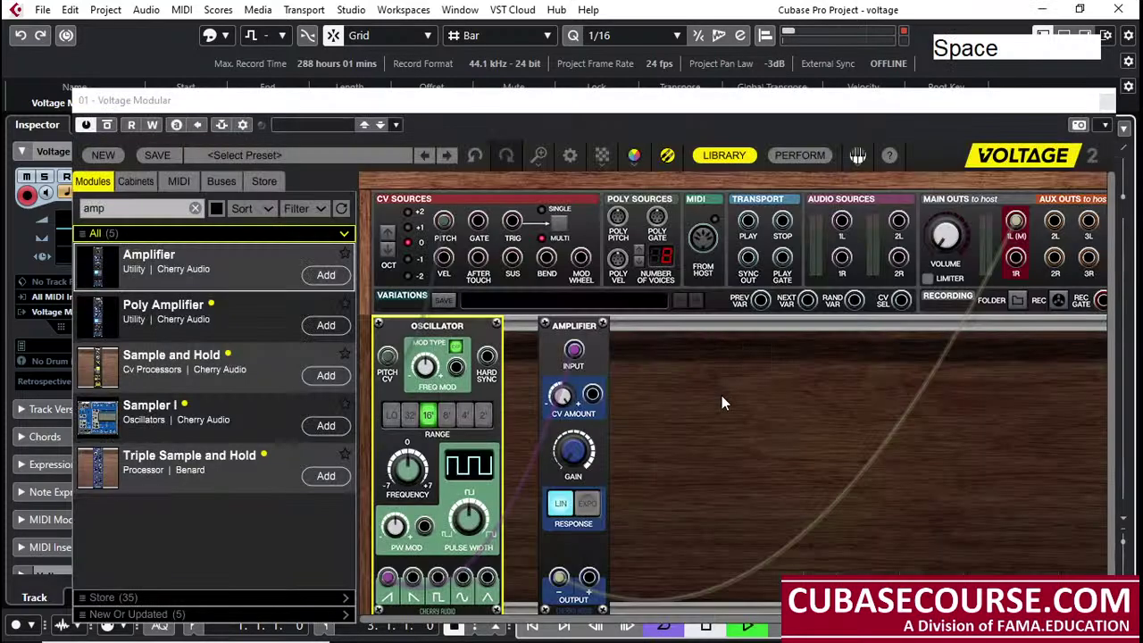
{"action": "left_click", "coordinate": [940, 239]}
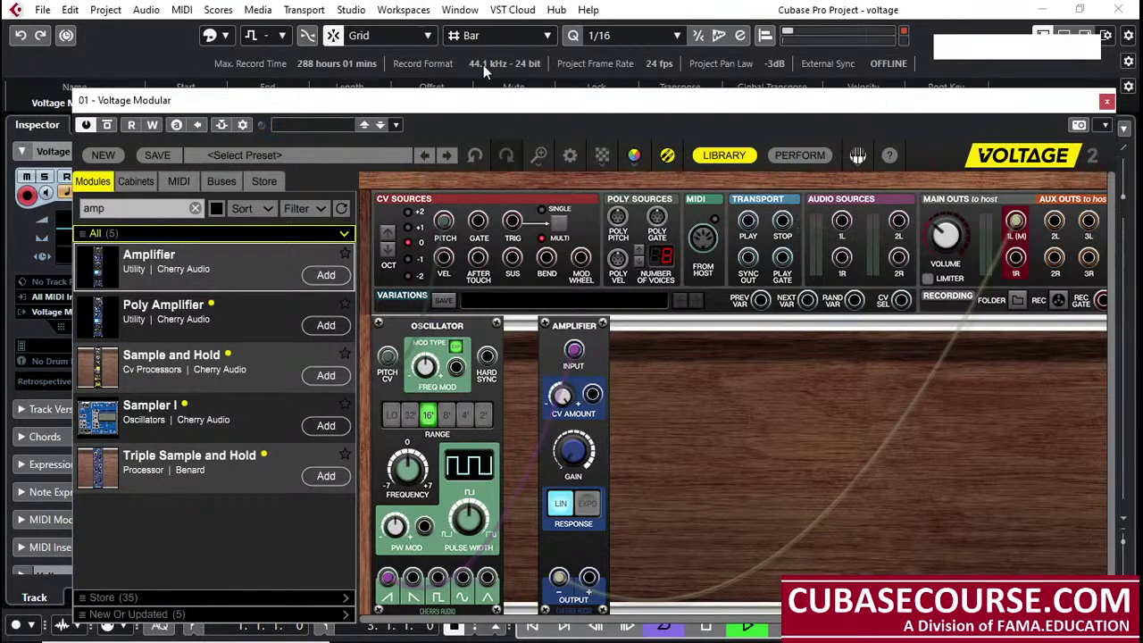
{"action": "mouse_move", "coordinate": [536, 107]}
{"action": "left_mouse_down"}
{"action": "mouse_move", "coordinate": [502, 192]}
{"action": "mouse_move", "coordinate": [515, 100]}
{"action": "left_mouse_up"}
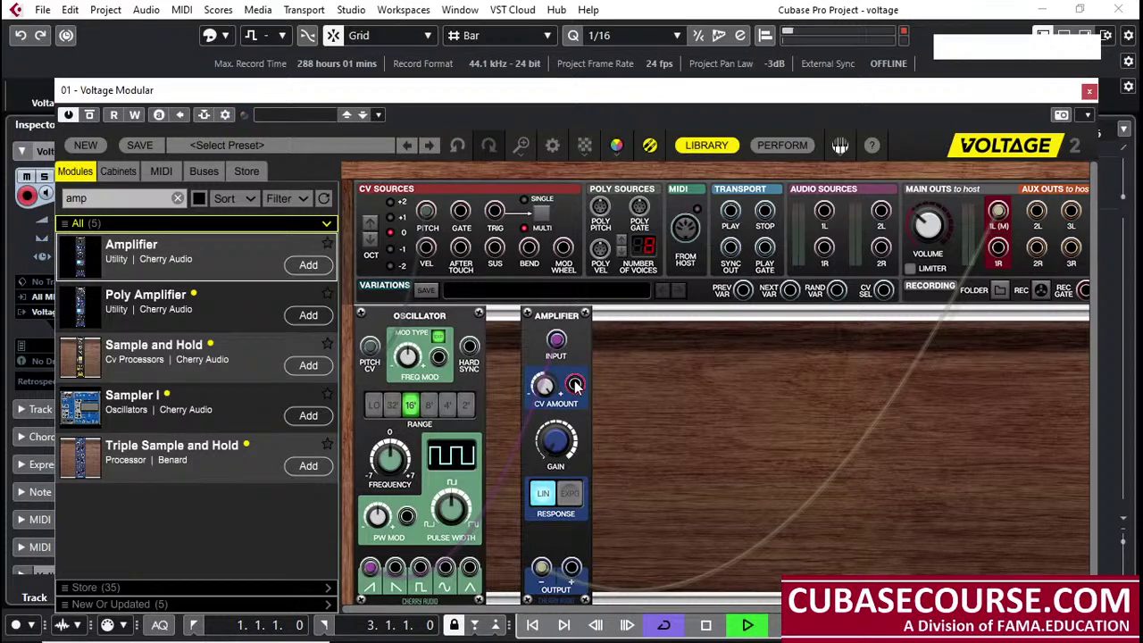
Raise the amplifier's input gain to about 31.2% and turn it back down to silence during playback
{"action": "left_click_drag", "start_coordinate": [557, 451], "coordinate": [545, 390]}
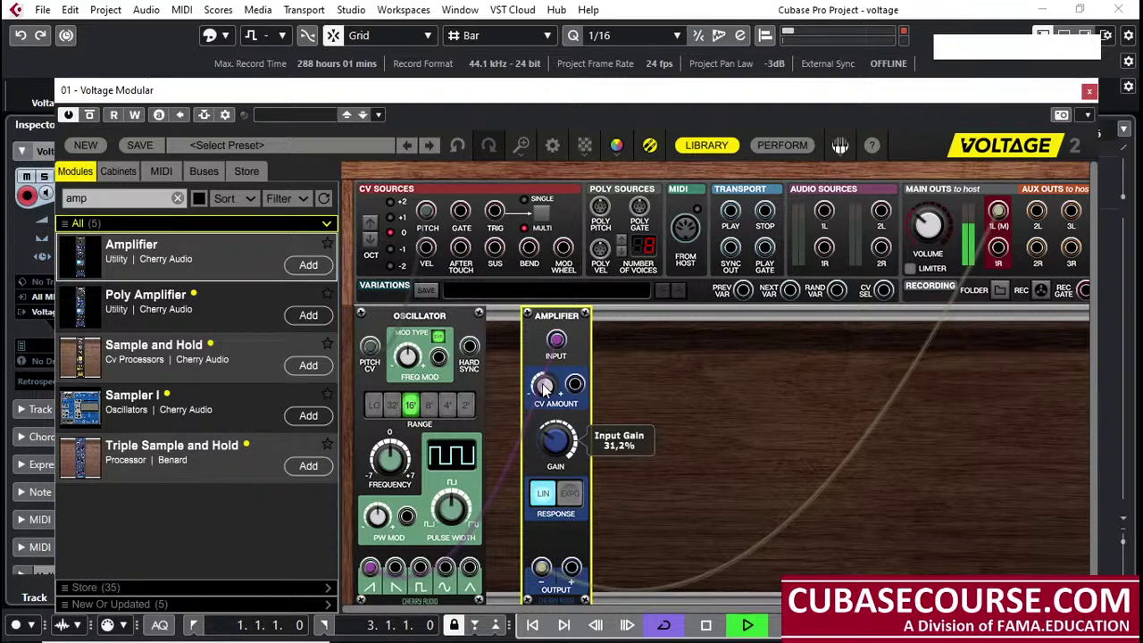
{"action": "left_click_drag", "start_coordinate": [537, 401], "coordinate": [541, 482]}
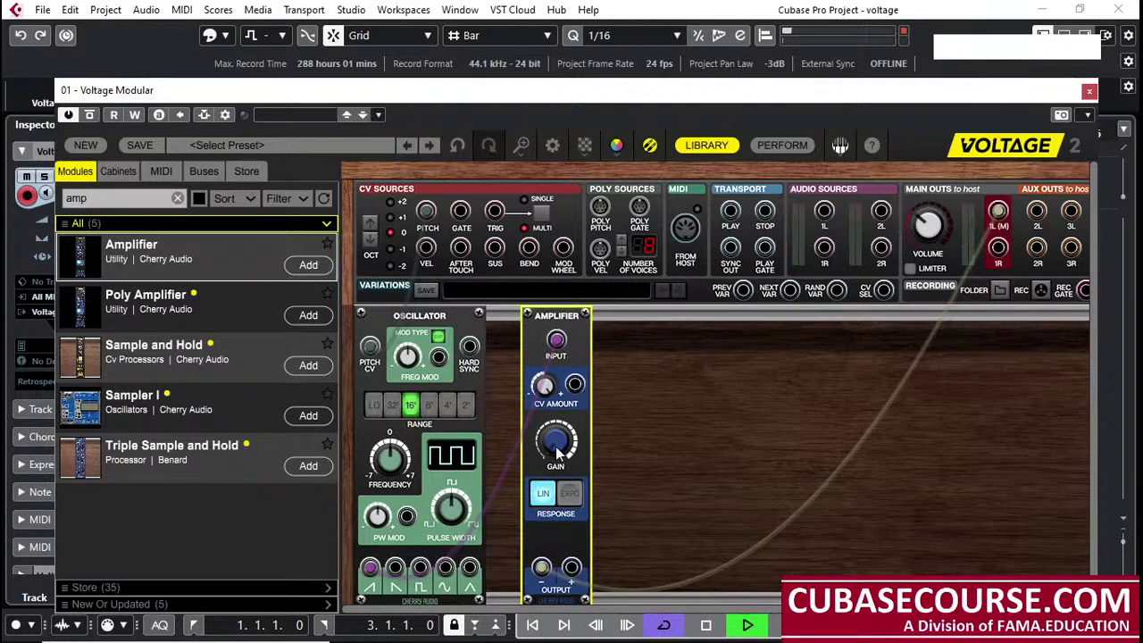
{"action": "mouse_move", "coordinate": [556, 455]}
{"action": "left_mouse_down"}
{"action": "mouse_move", "coordinate": [551, 407]}
{"action": "mouse_move", "coordinate": [546, 450]}
{"action": "left_mouse_up"}
{"action": "left_click", "coordinate": [724, 412]}
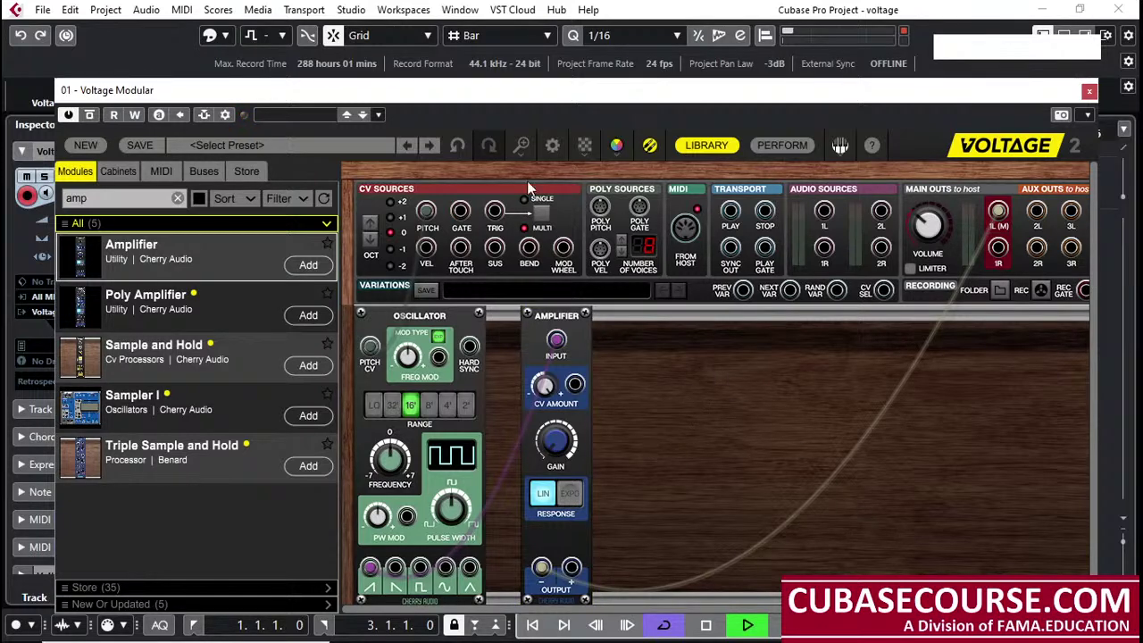
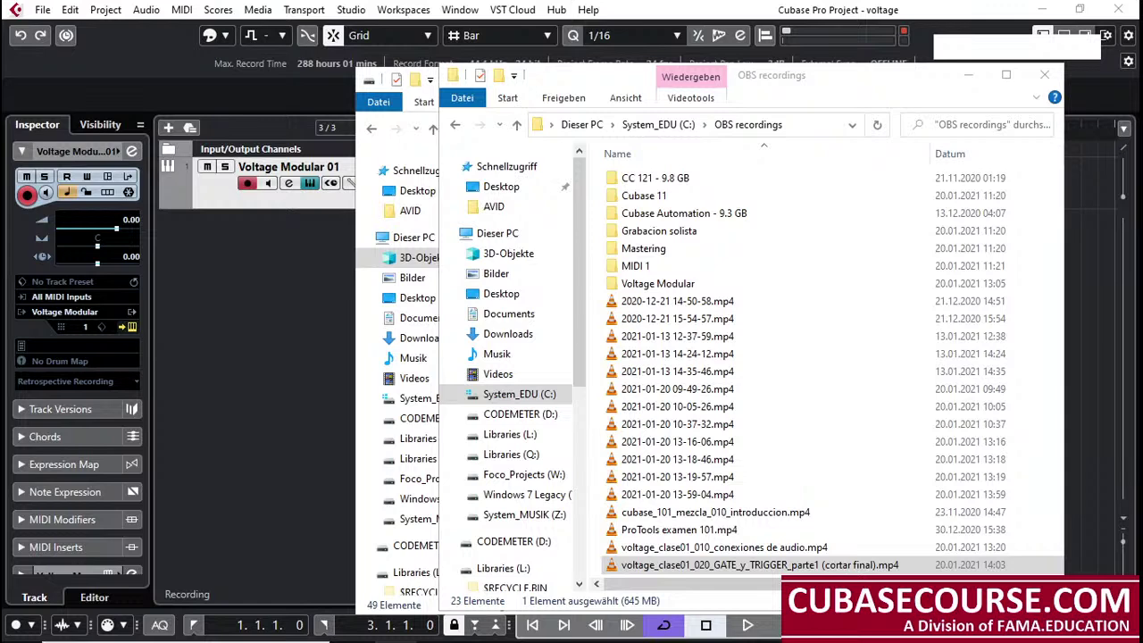
Bring the Voltage Modular window in front of the Cubase project and move it down to reveal the track area
{"action": "left_click", "coordinate": [306, 424]}
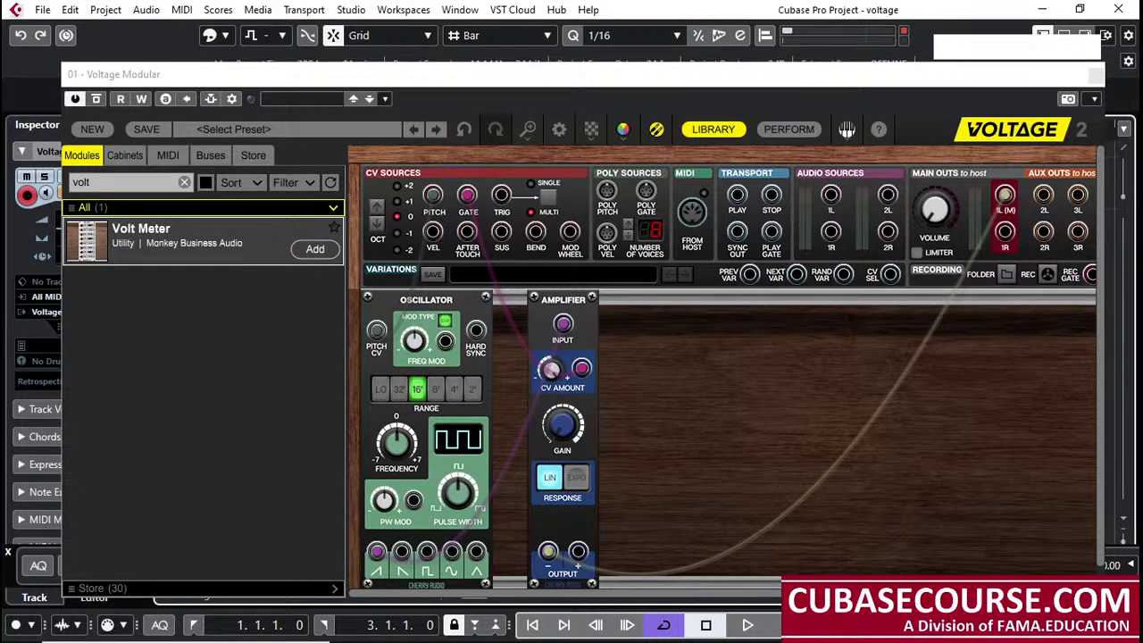
{"action": "left_click", "coordinate": [1096, 74]}
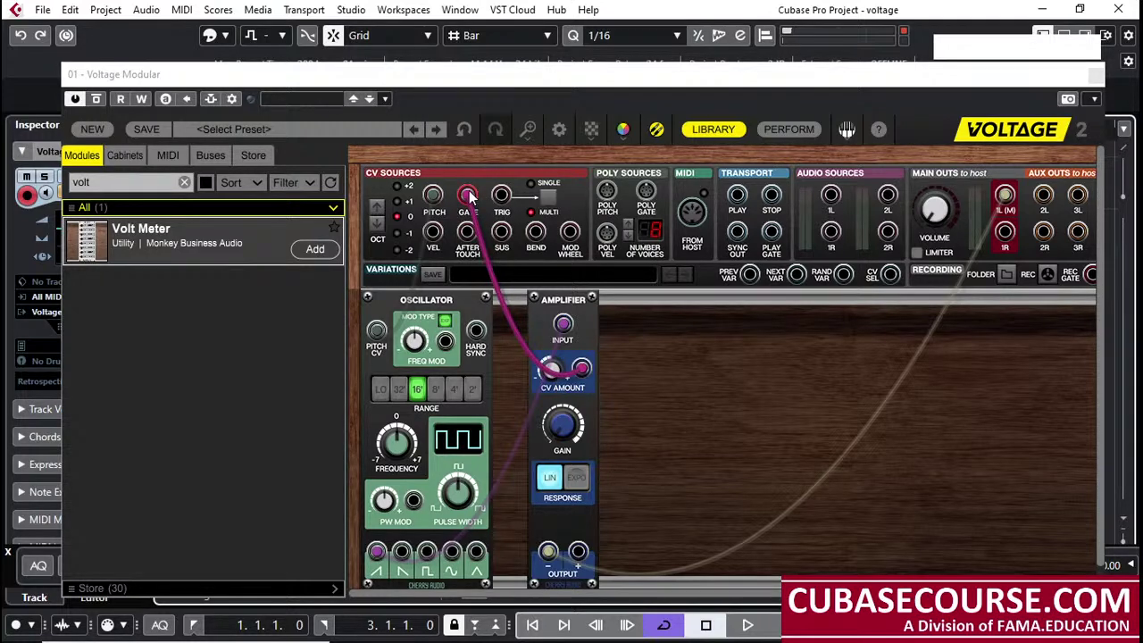
{"action": "left_click_drag", "start_coordinate": [607, 80], "coordinate": [626, 269]}
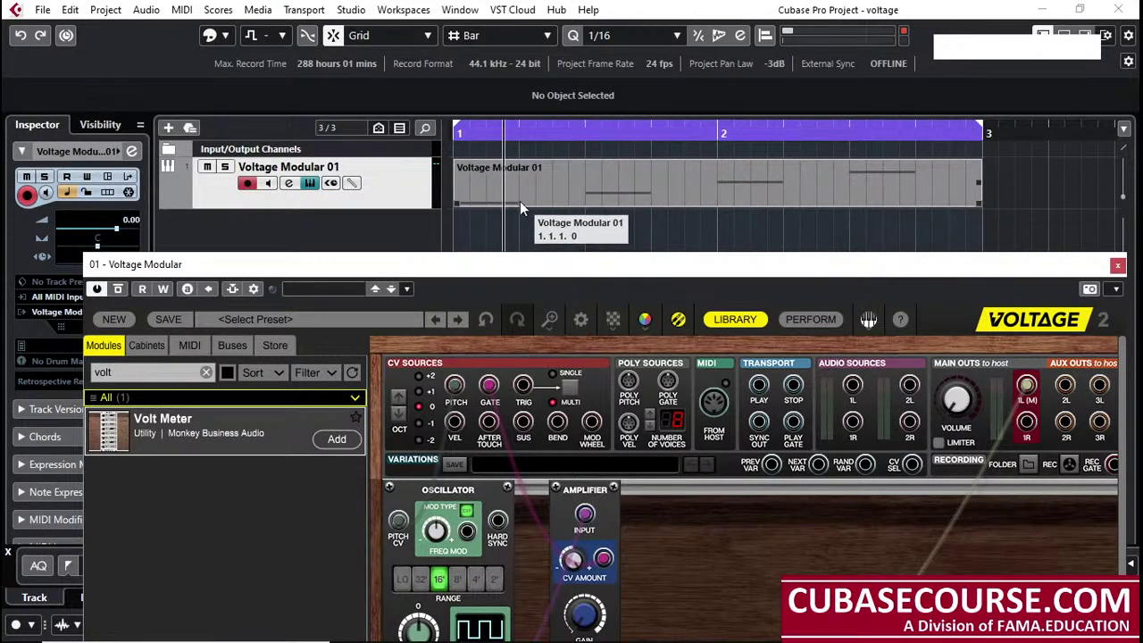
{"action": "mouse_move", "coordinate": [579, 264]}
{"action": "left_mouse_down"}
{"action": "mouse_move", "coordinate": [568, 231]}
{"action": "mouse_move", "coordinate": [569, 248]}
{"action": "left_mouse_up"}
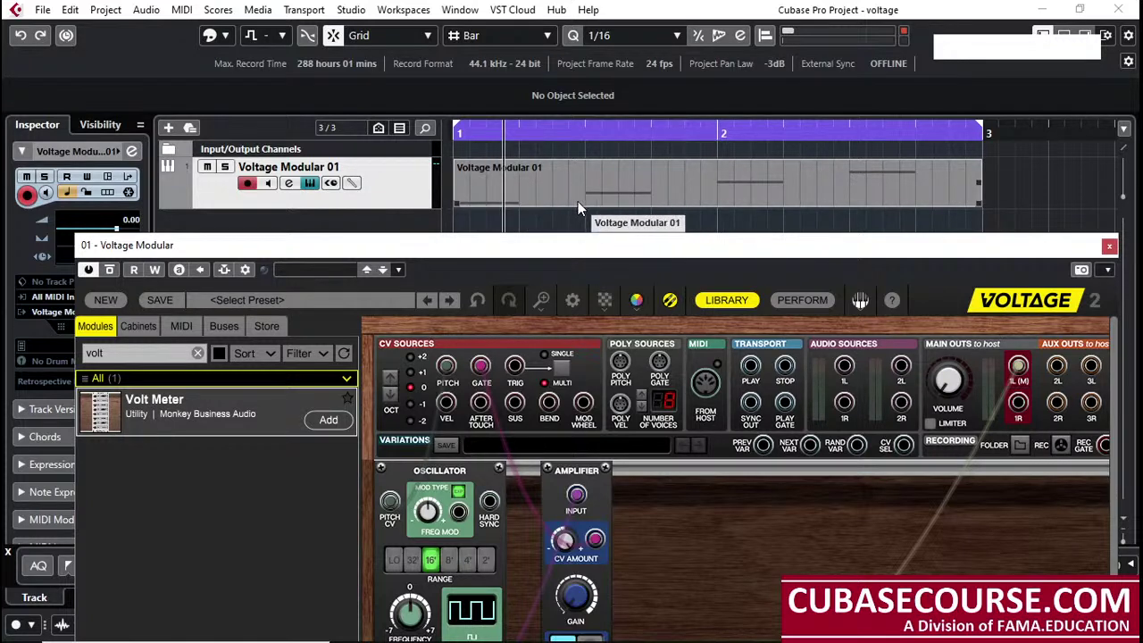
{"action": "left_click_drag", "start_coordinate": [581, 246], "coordinate": [568, 133]}
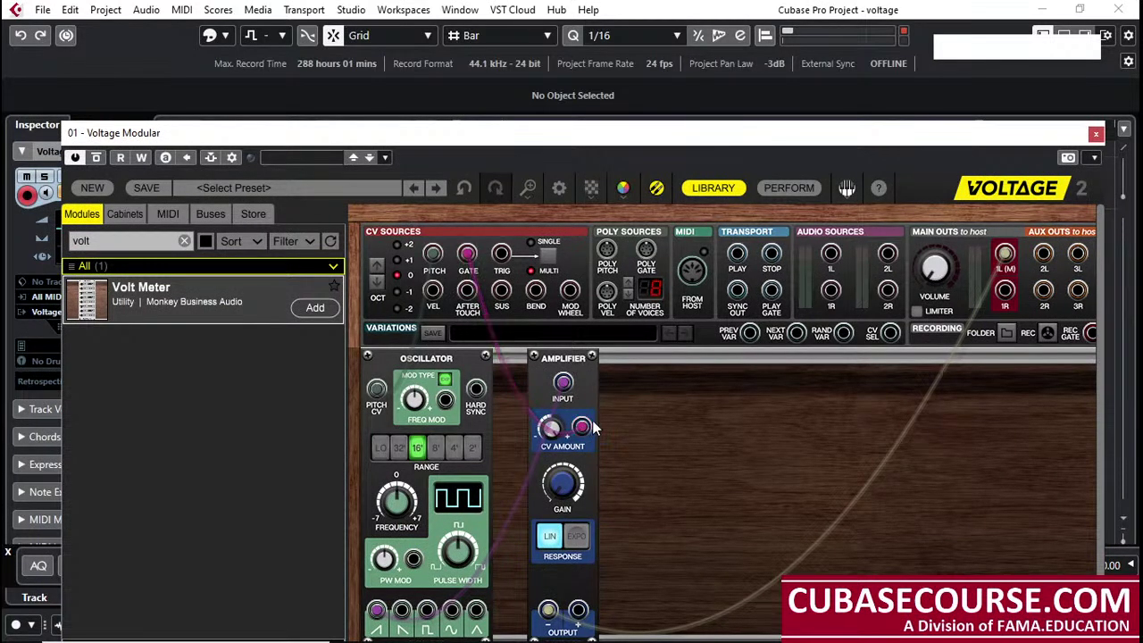
{"action": "left_click_drag", "start_coordinate": [929, 276], "coordinate": [925, 210]}
{"action": "left_click_drag", "start_coordinate": [621, 134], "coordinate": [624, 203]}
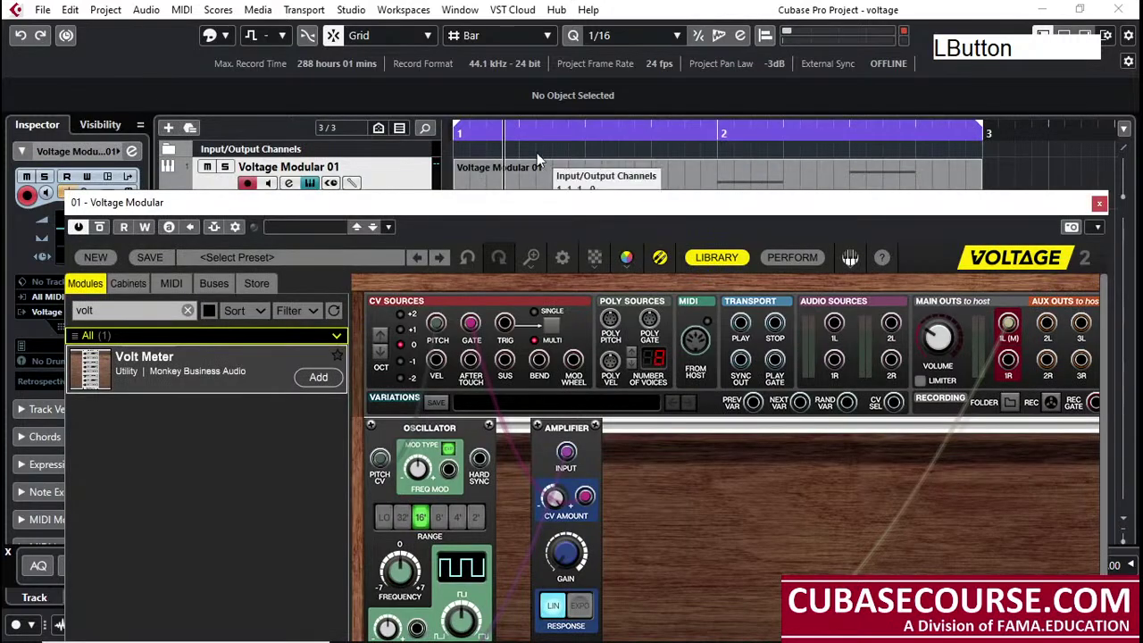
Play the MIDI part to hear the gate signal controlling the amplifier, and stop playback
{"action": "key", "text": "space"}
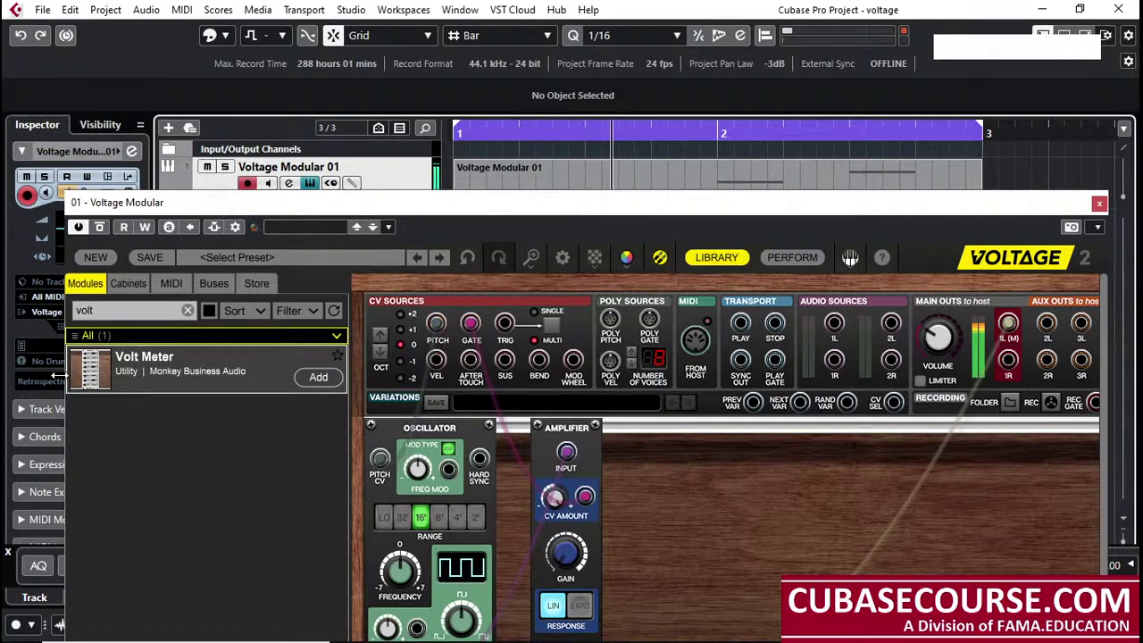
{"action": "left_click", "coordinate": [1099, 202]}
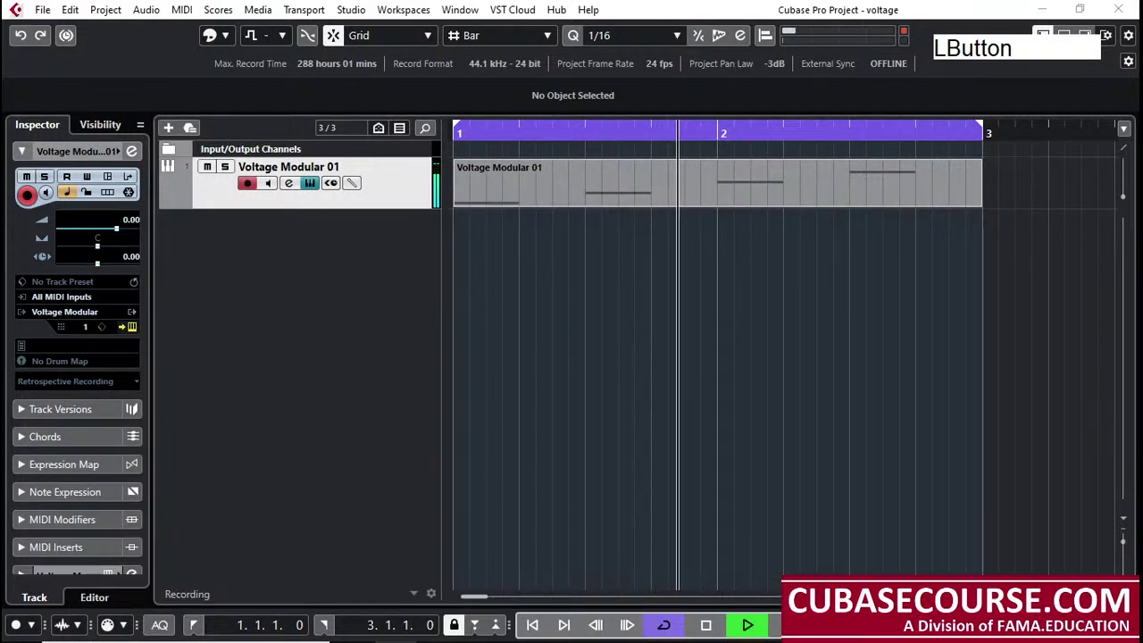
{"action": "key", "text": "space"}
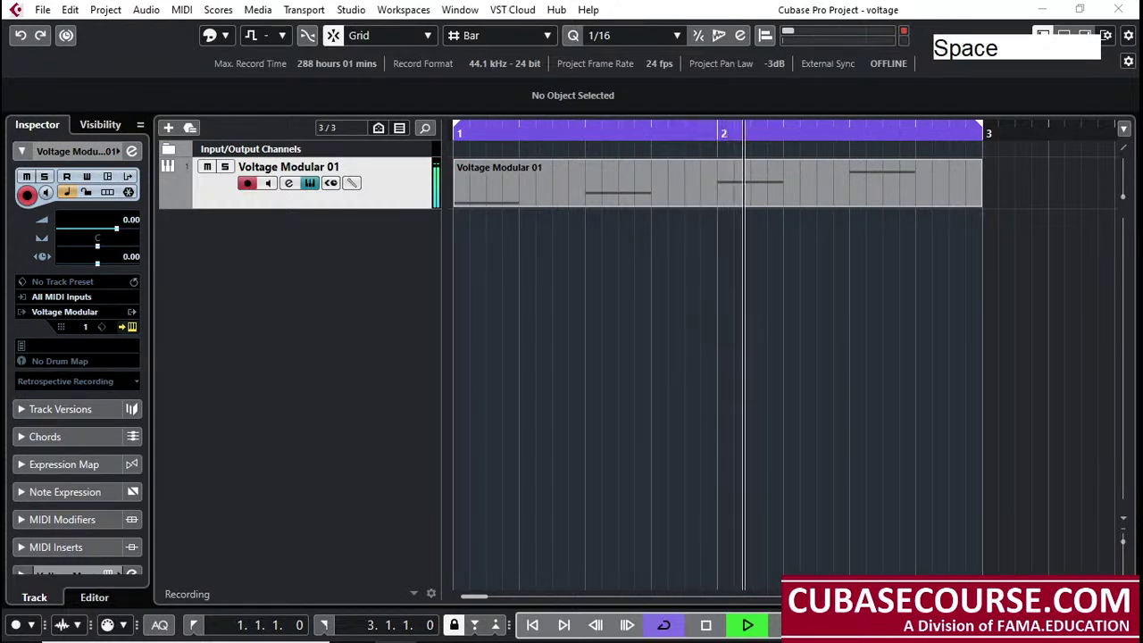
{"action": "left_click", "coordinate": [416, 427]}
{"action": "key", "text": "space"}
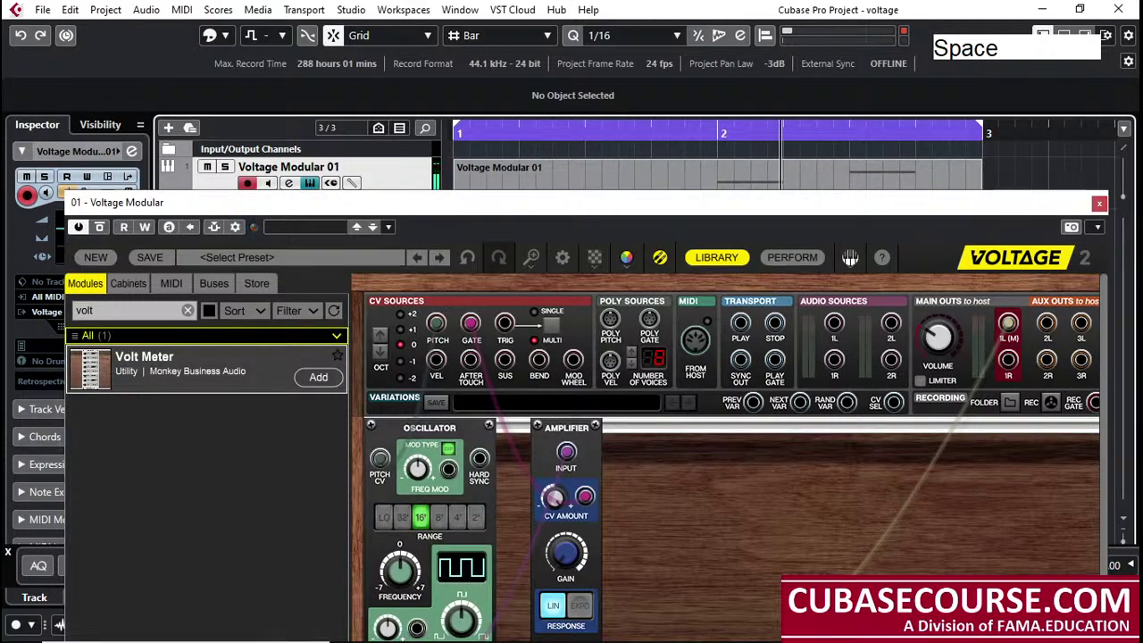
Reopen the Voltage Modular window and place it just beneath the track so the whole MIDI part stays visible
{"action": "left_click", "coordinate": [1099, 203]}
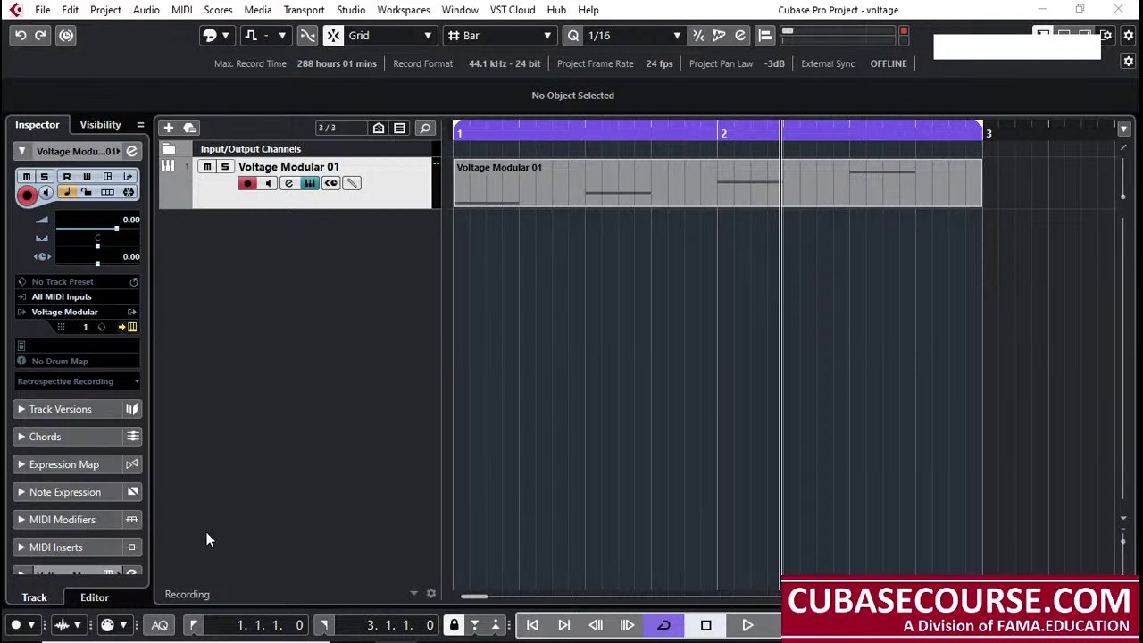
{"action": "left_click", "coordinate": [270, 387]}
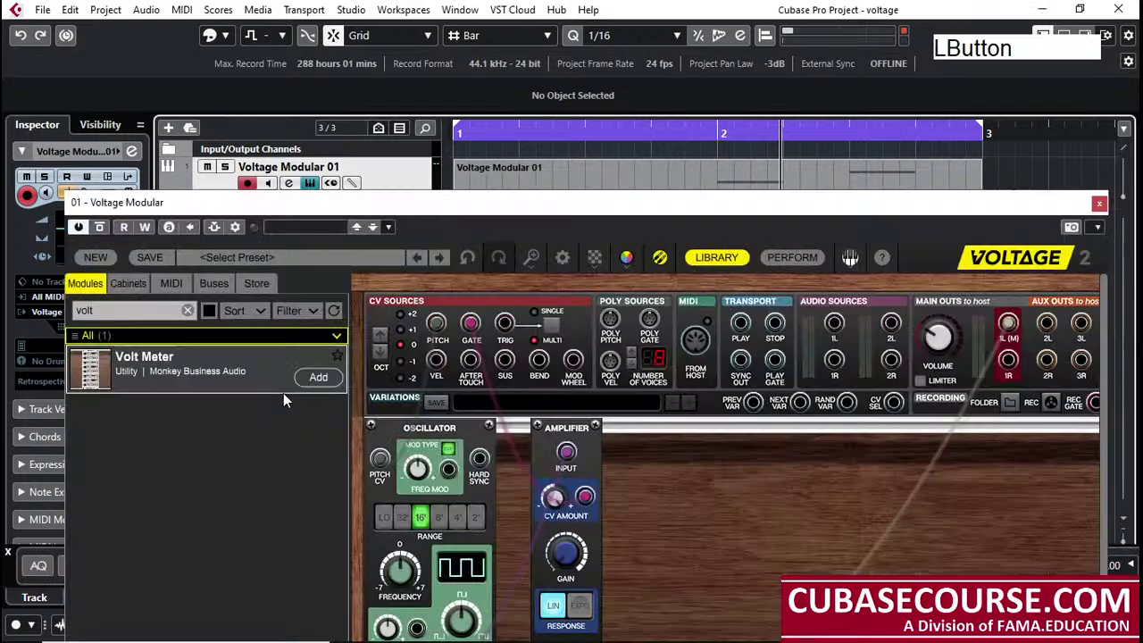
{"action": "left_click", "coordinate": [1099, 203]}
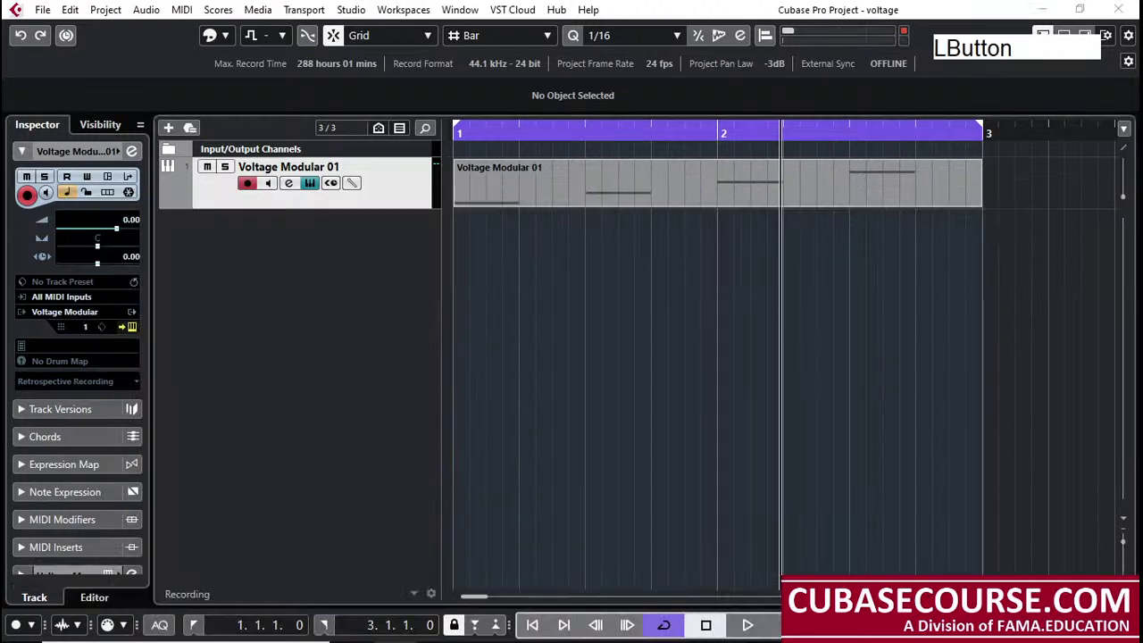
{"action": "left_click", "coordinate": [298, 419]}
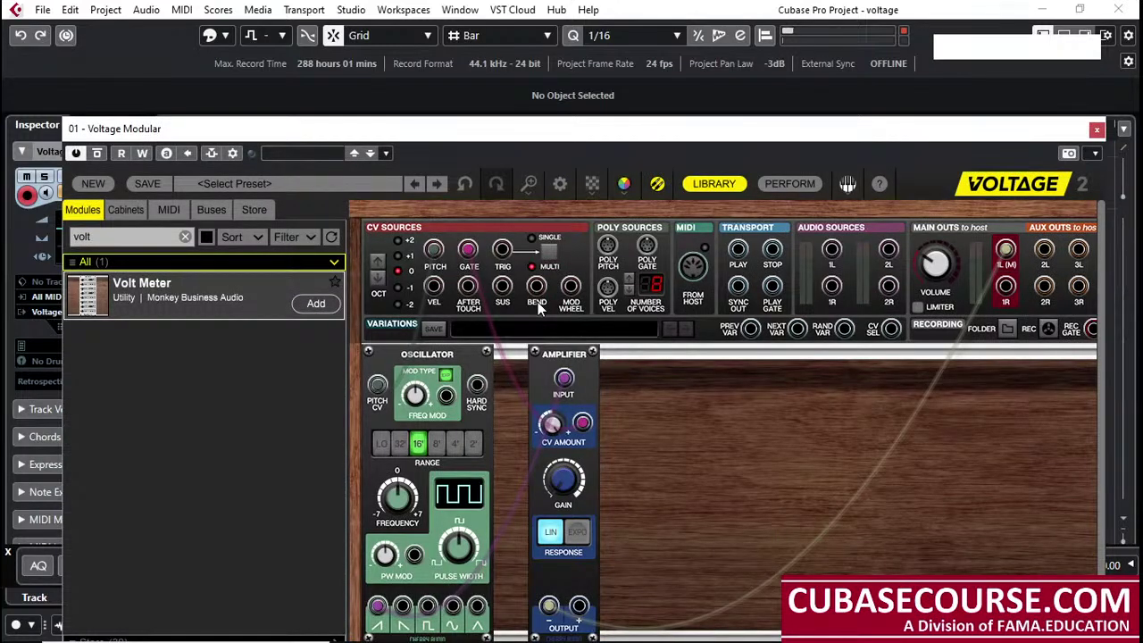
{"action": "left_click_drag", "start_coordinate": [493, 138], "coordinate": [500, 117]}
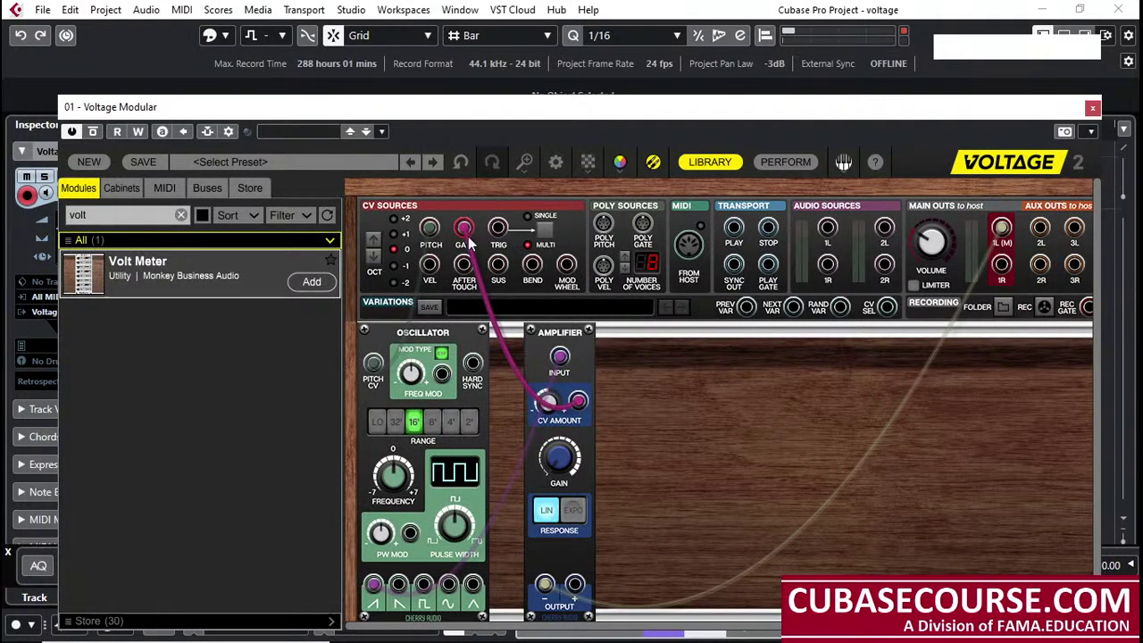
{"action": "left_click_drag", "start_coordinate": [480, 96], "coordinate": [480, 236]}
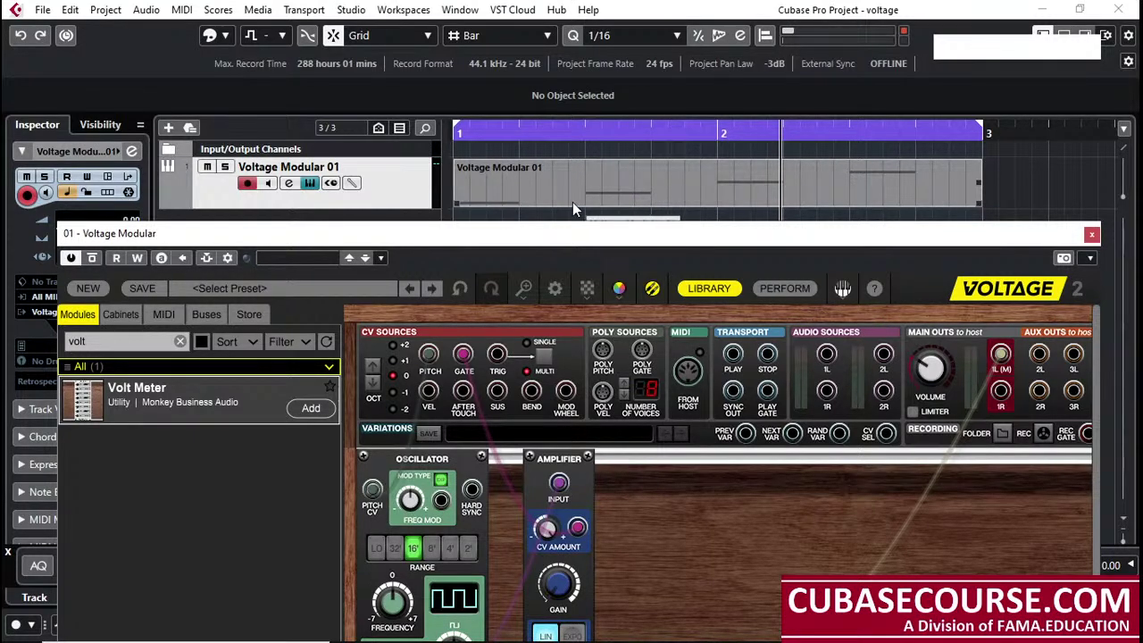
{"action": "left_click", "coordinate": [549, 239]}
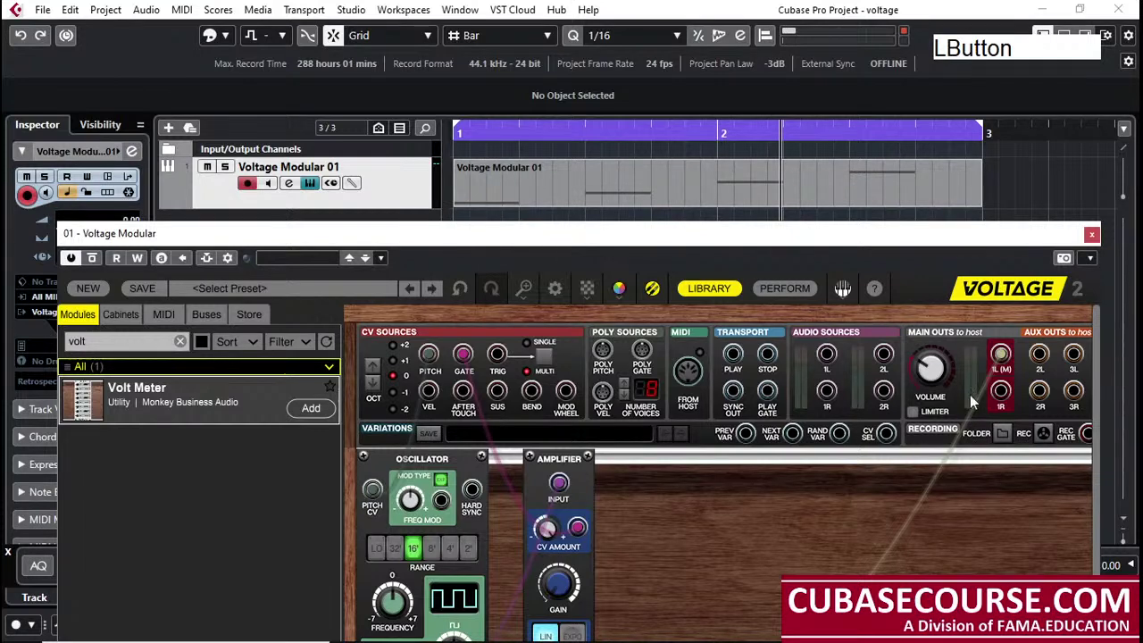
{"action": "left_click", "coordinate": [938, 359]}
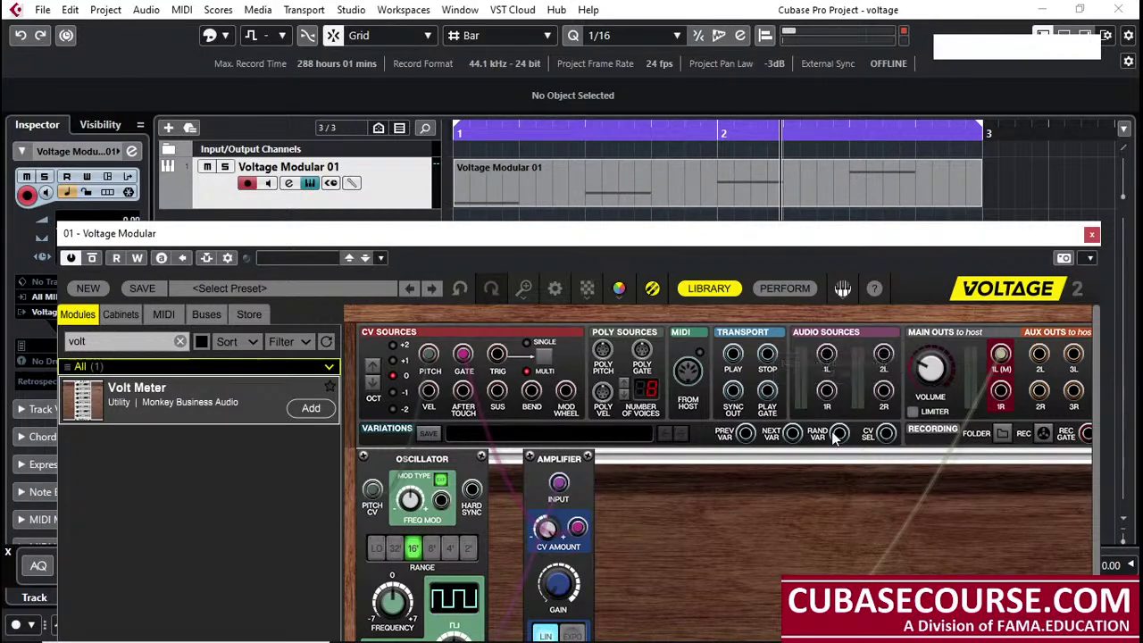
Play the looped two-bar MIDI part while comparing its notes with the main output meters, and stop playback
{"action": "left_click_drag", "start_coordinate": [496, 134], "coordinate": [449, 141]}
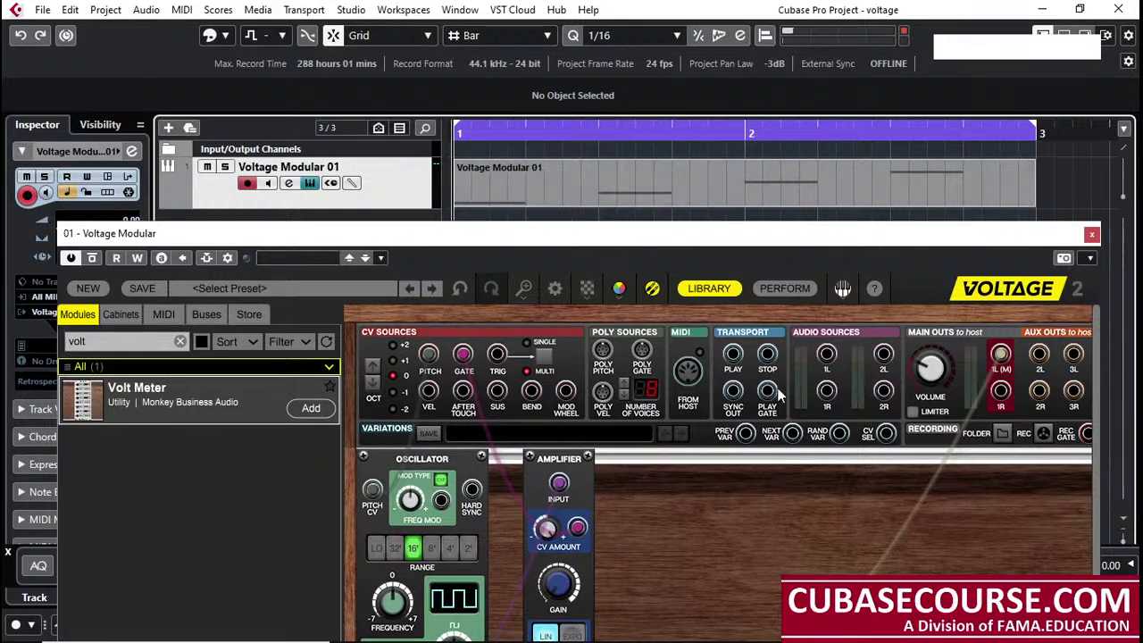
{"action": "key", "text": "space"}
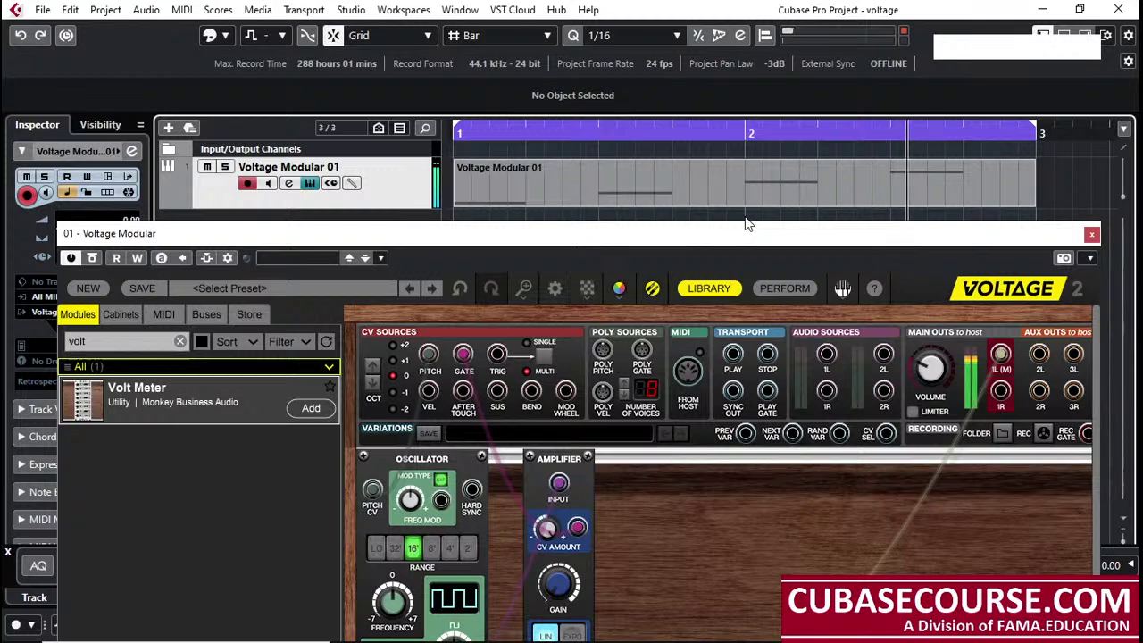
{"action": "key", "text": "space"}
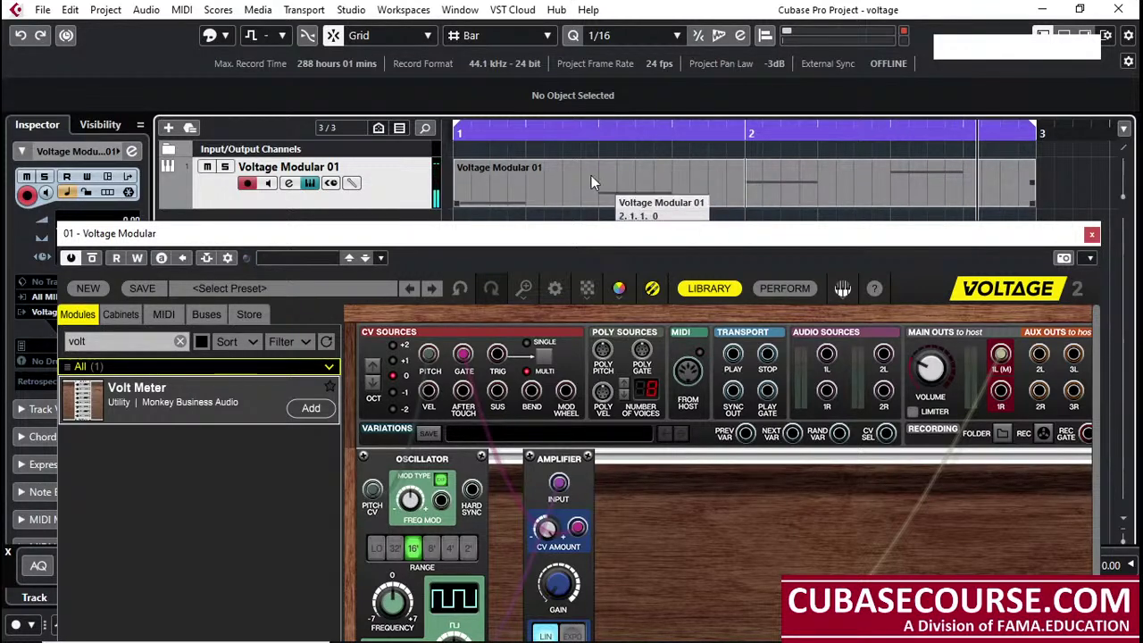
Examine the gate cable into the amplifier's CV input and the amplifier's gain setting, and replay the looped part
{"action": "left_click_drag", "start_coordinate": [579, 529], "coordinate": [462, 354]}
{"action": "mouse_move", "coordinate": [513, 446]}
{"action": "left_mouse_down"}
{"action": "mouse_move", "coordinate": [585, 544]}
{"action": "mouse_move", "coordinate": [579, 529]}
{"action": "left_mouse_up"}
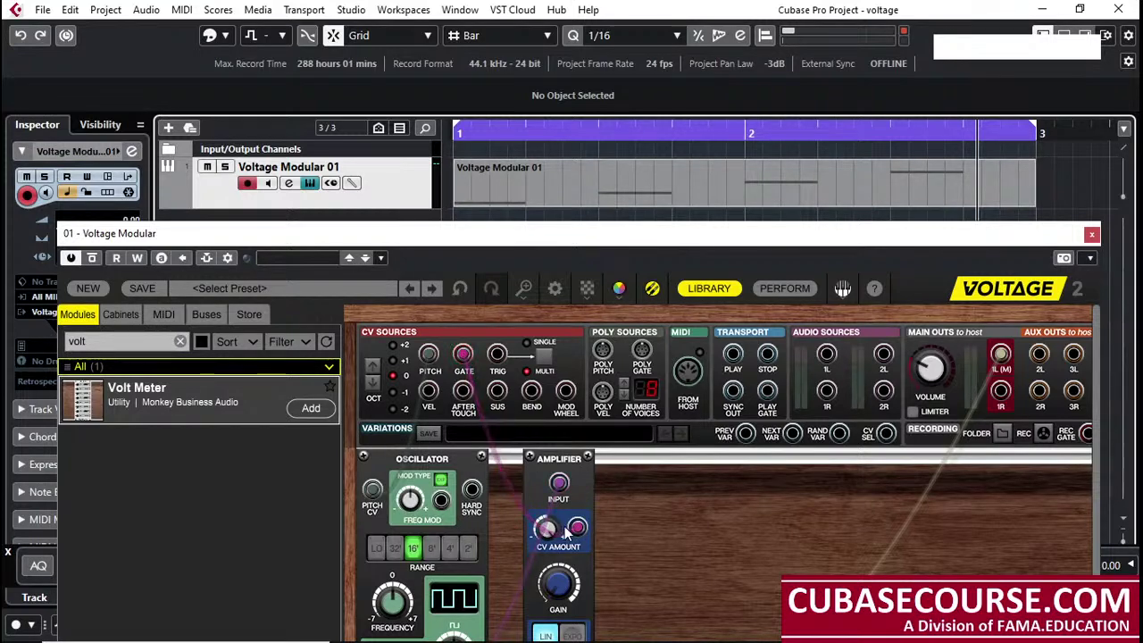
{"action": "left_click_drag", "start_coordinate": [554, 533], "coordinate": [581, 529]}
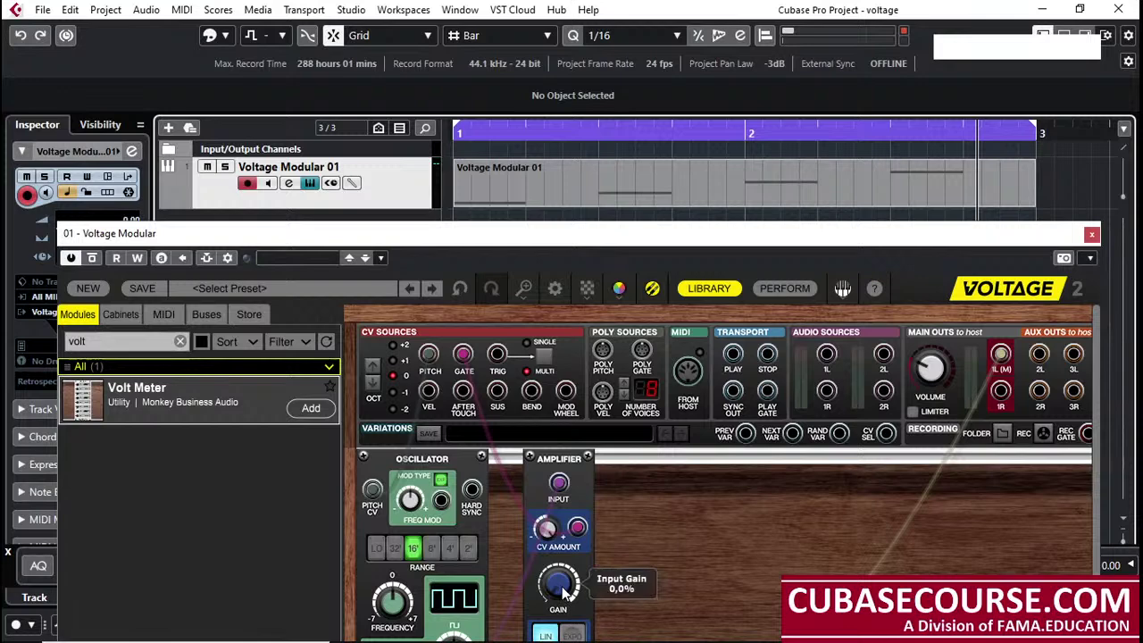
{"action": "left_click", "coordinate": [706, 327]}
{"action": "key", "text": "space"}
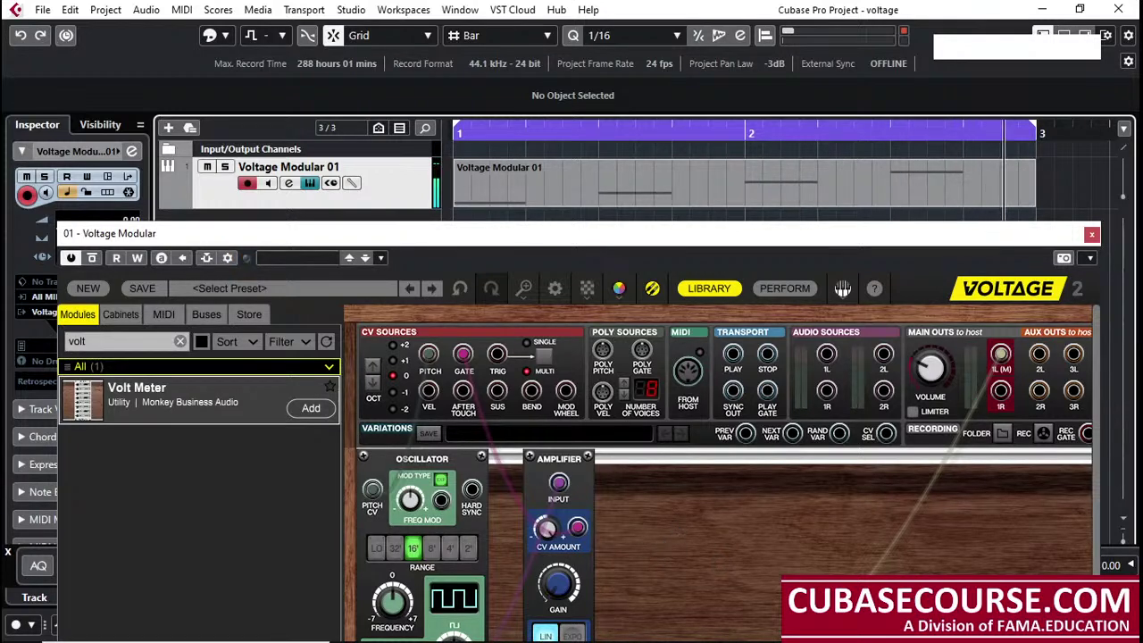
{"action": "key", "text": "space"}
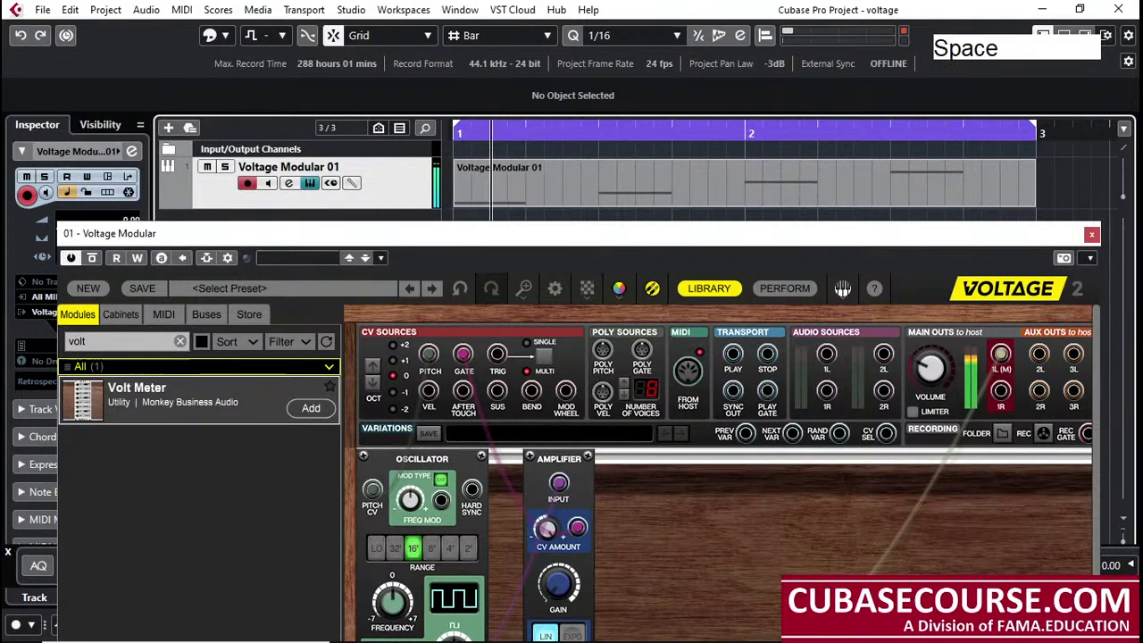
{"action": "left_click", "coordinate": [1091, 234]}
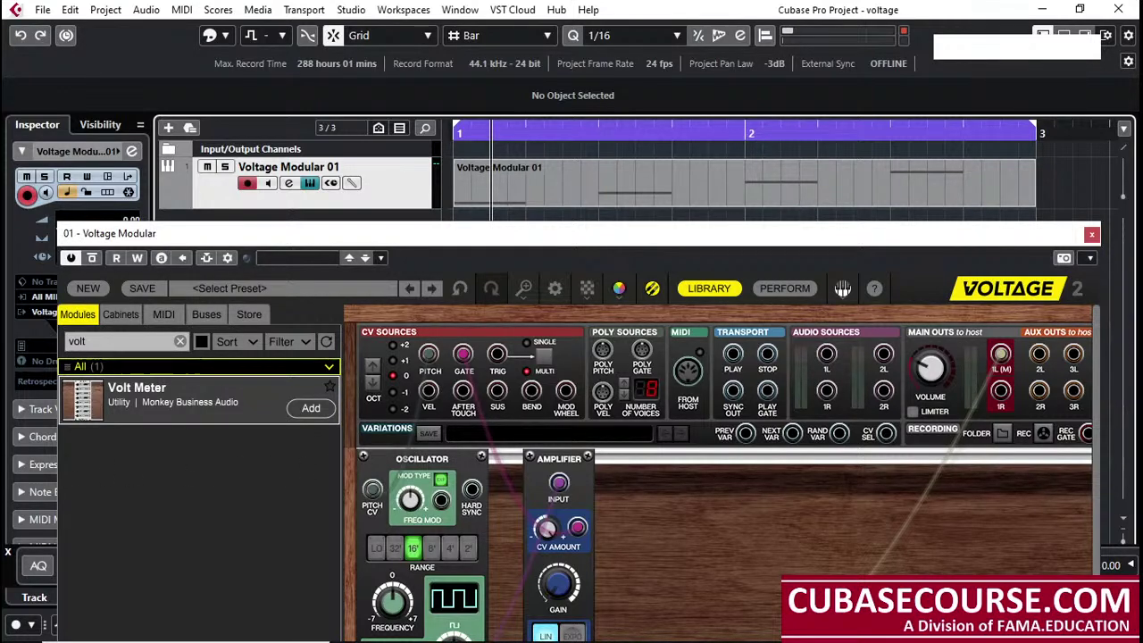
Examine the amplifier's gain knob and the gate cable into its CV input, and replay part of the MIDI track
{"action": "left_click", "coordinate": [1091, 234]}
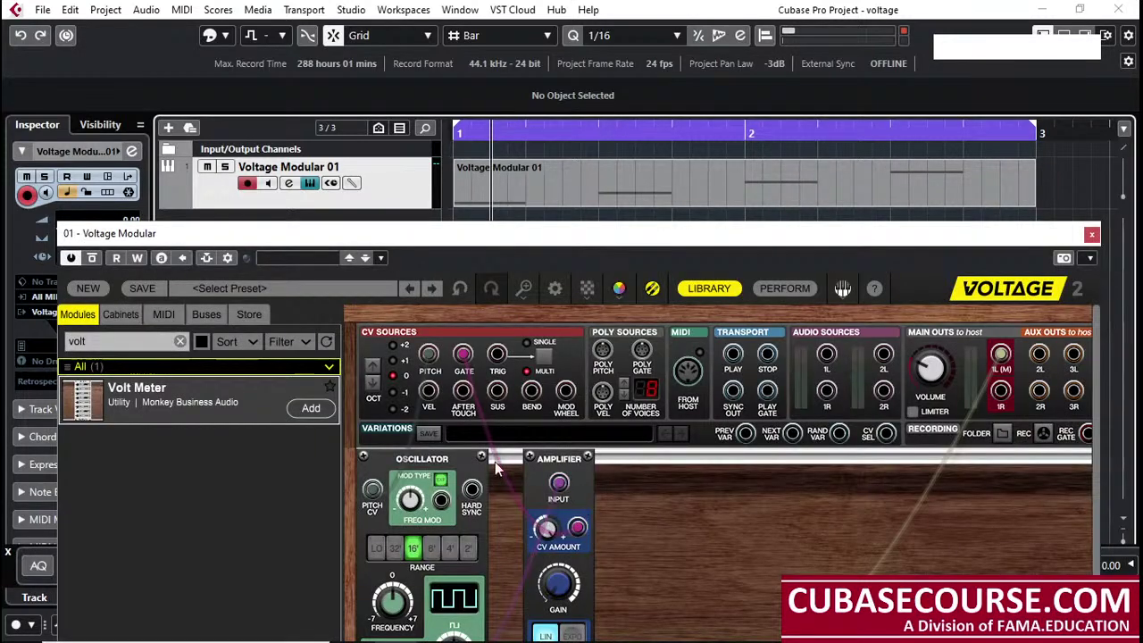
{"action": "left_click", "coordinate": [553, 357]}
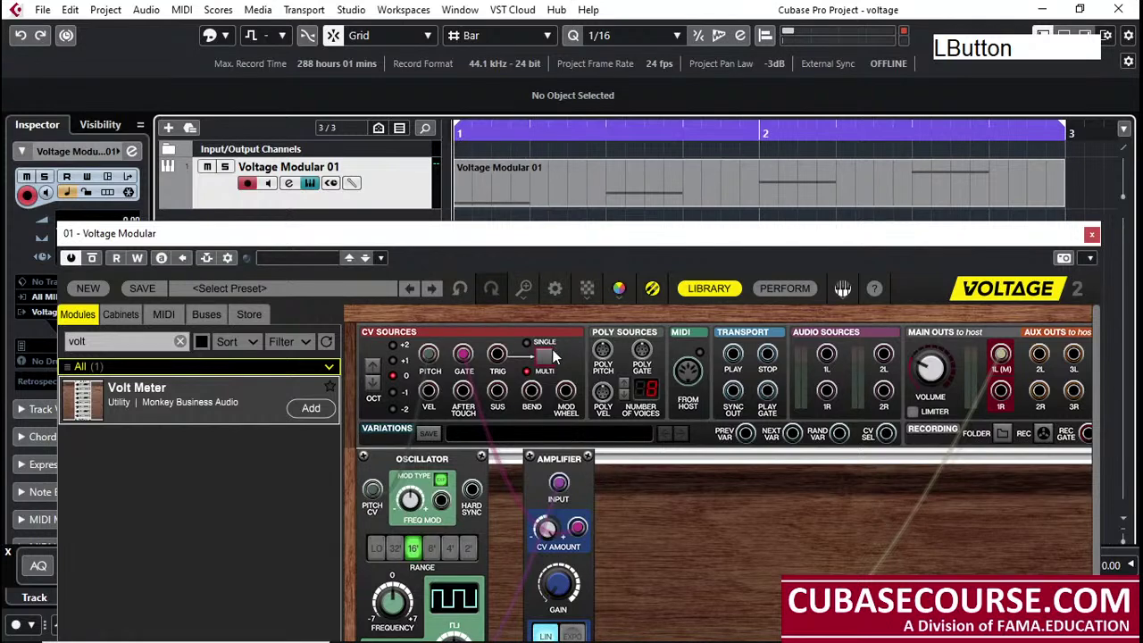
{"action": "left_click_drag", "start_coordinate": [597, 239], "coordinate": [592, 229]}
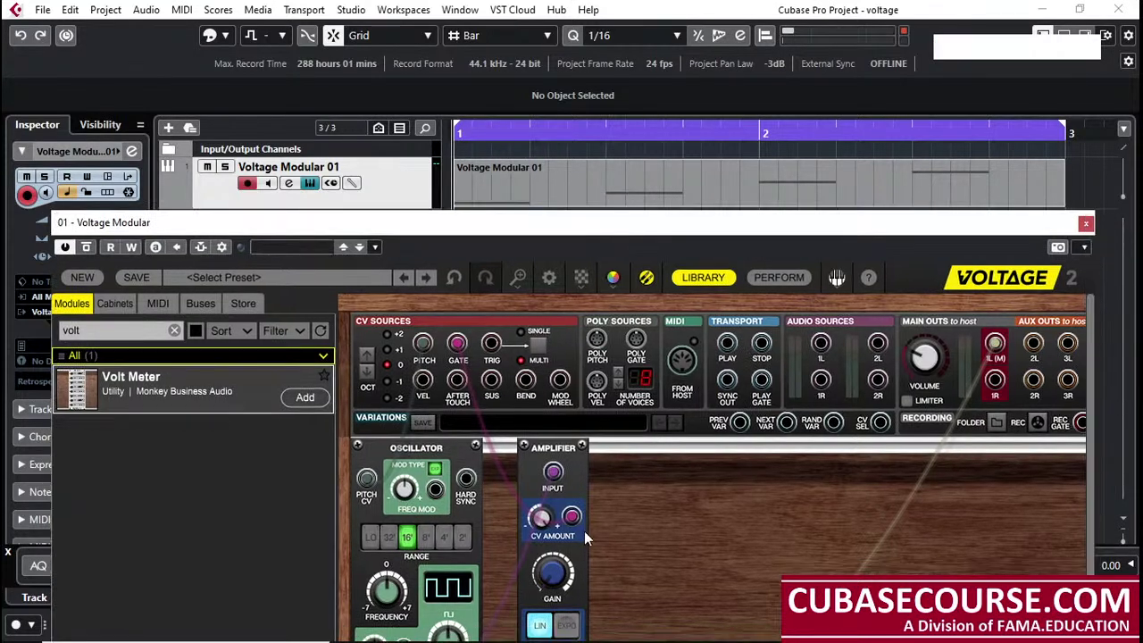
{"action": "left_click", "coordinate": [558, 577]}
{"action": "mouse_move", "coordinate": [552, 591]}
{"action": "left_click_drag", "start_coordinate": [552, 591], "coordinate": [543, 534]}
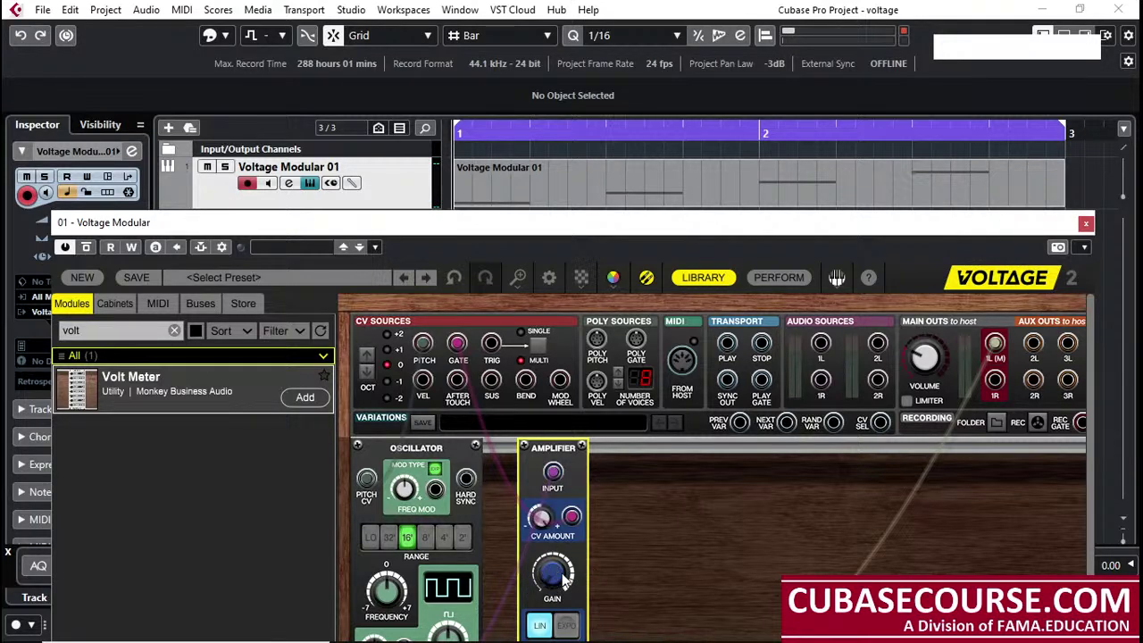
{"action": "mouse_move", "coordinate": [553, 582]}
{"action": "left_mouse_down"}
{"action": "mouse_move", "coordinate": [542, 536]}
{"action": "mouse_move", "coordinate": [558, 616]}
{"action": "mouse_move", "coordinate": [553, 598]}
{"action": "left_mouse_up"}
{"action": "left_click_drag", "start_coordinate": [572, 517], "coordinate": [457, 348]}
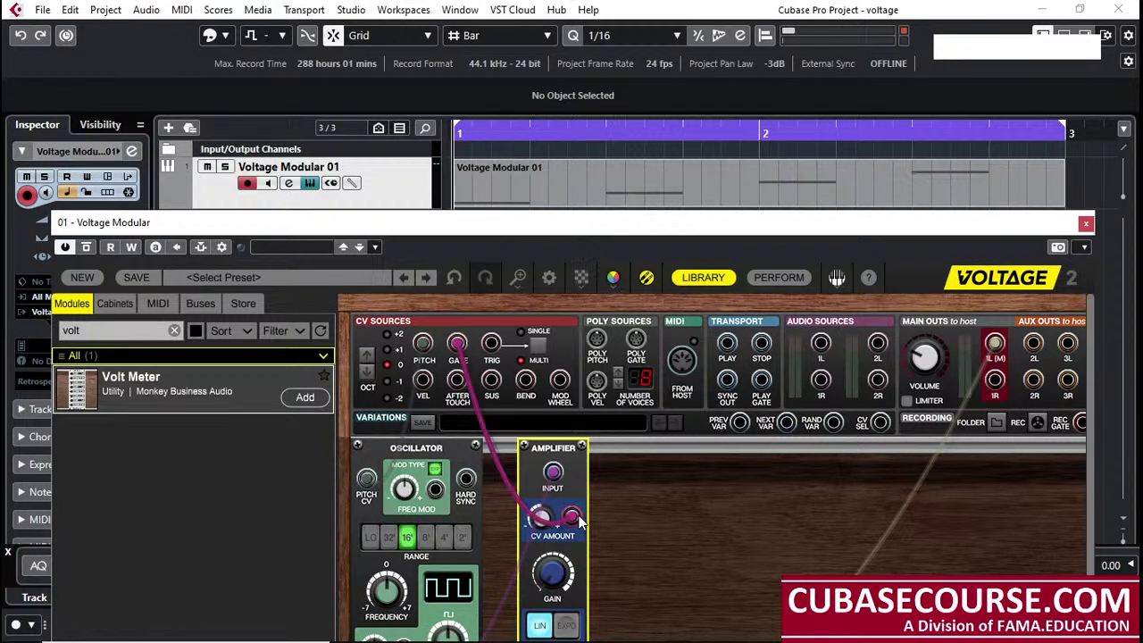
{"action": "left_click", "coordinate": [551, 578]}
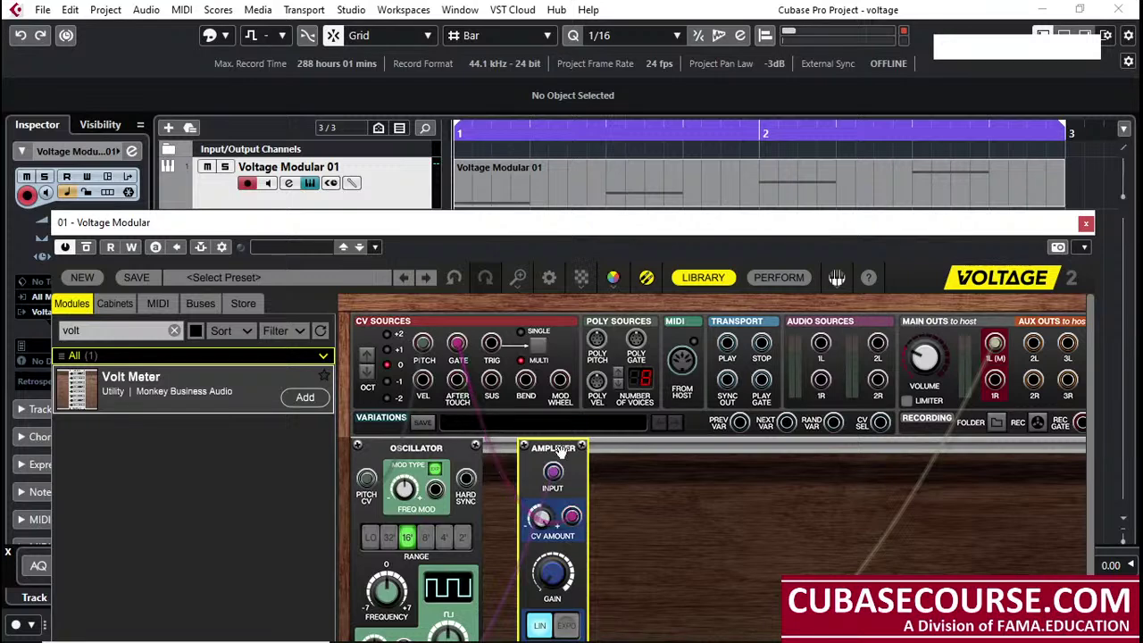
{"action": "key", "text": "space"}
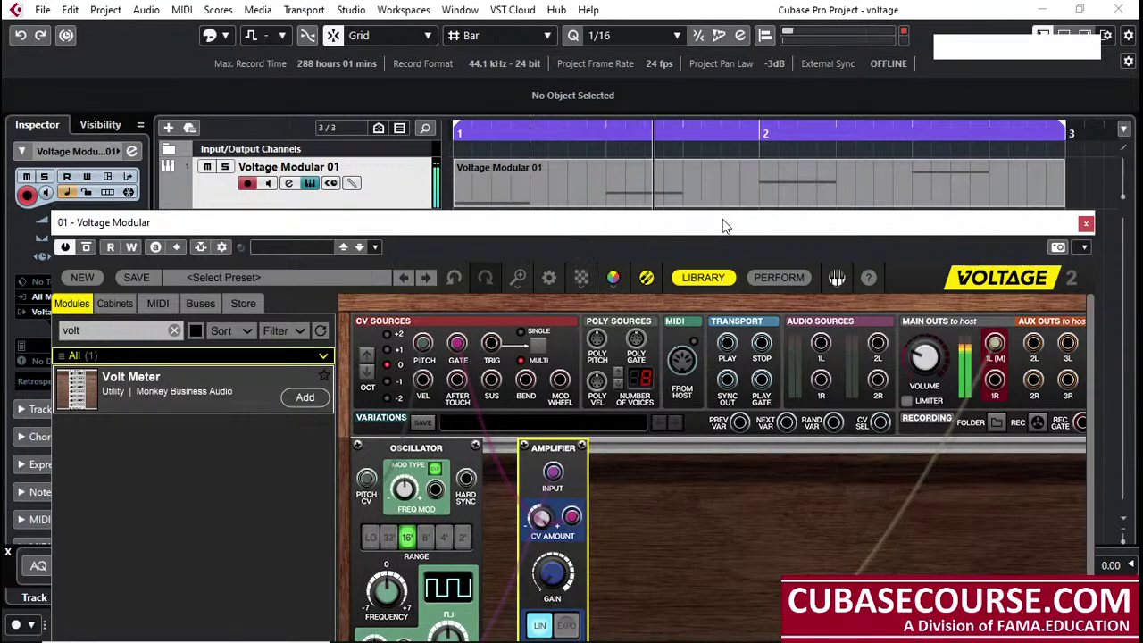
{"action": "key", "text": "space"}
Move the Voltage Modular window up to show the whole modules, and examine the pitch cable, gate cable and amplifier CV Amount
{"action": "left_click_drag", "start_coordinate": [723, 228], "coordinate": [741, 96]}
{"action": "left_click_drag", "start_coordinate": [384, 346], "coordinate": [441, 211]}
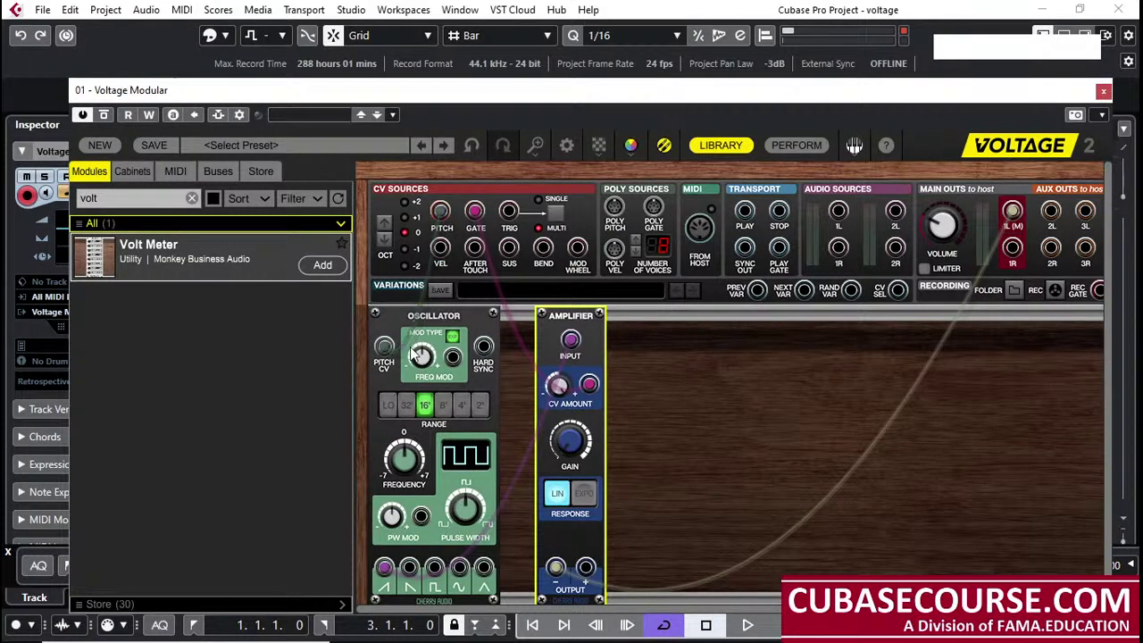
{"action": "left_click_drag", "start_coordinate": [441, 211], "coordinate": [373, 366]}
{"action": "left_click_drag", "start_coordinate": [474, 210], "coordinate": [588, 385]}
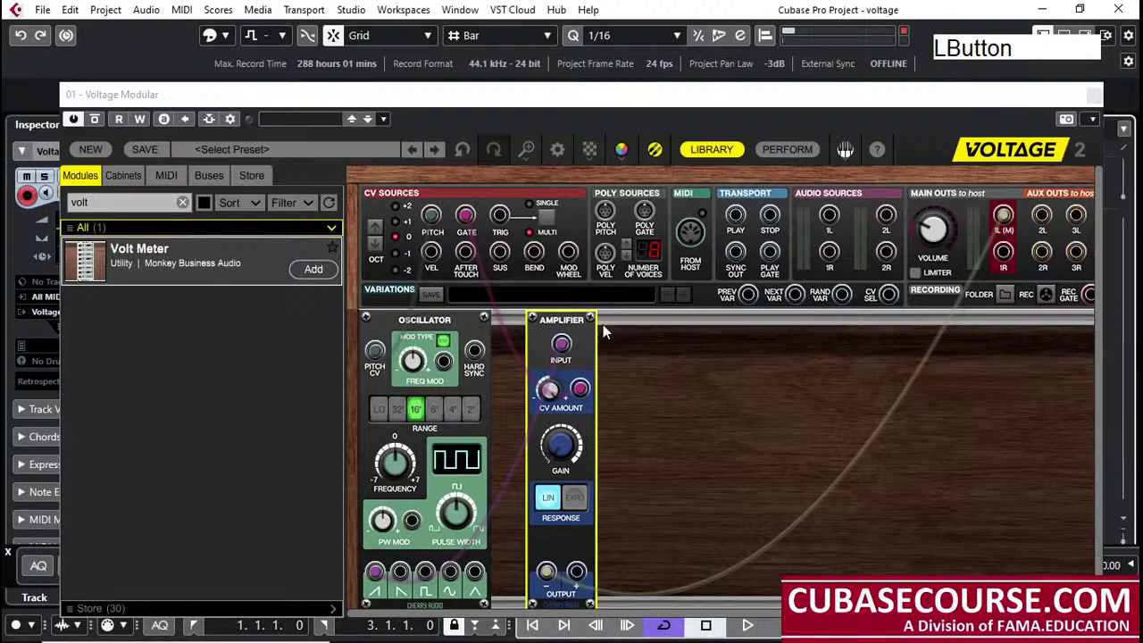
{"action": "left_click_drag", "start_coordinate": [582, 94], "coordinate": [576, 50]}
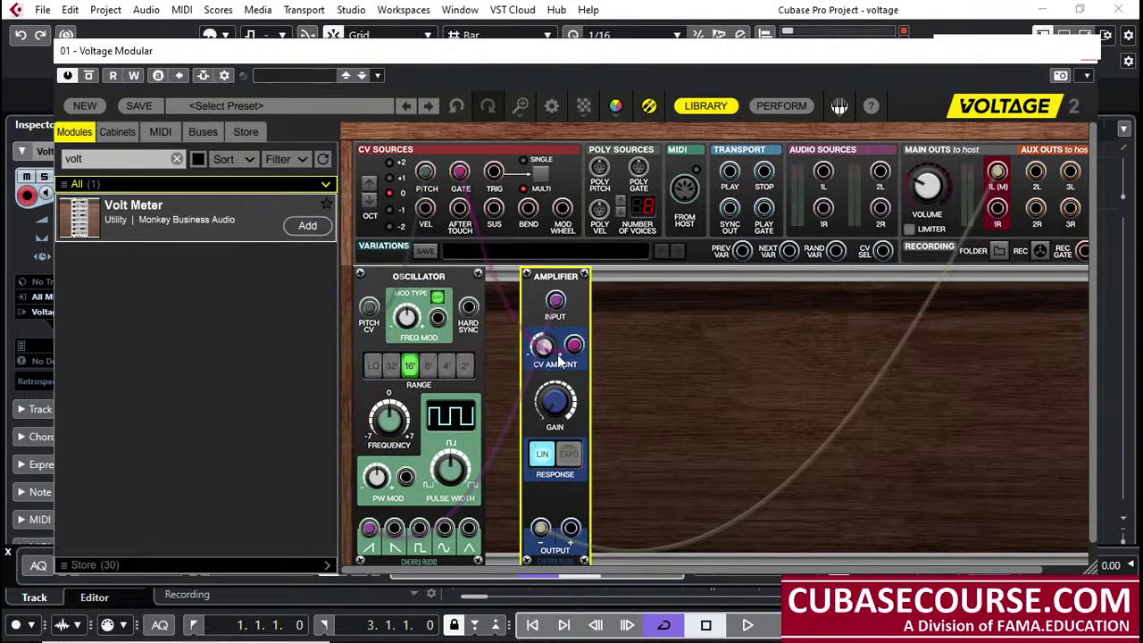
{"action": "mouse_move", "coordinate": [557, 354]}
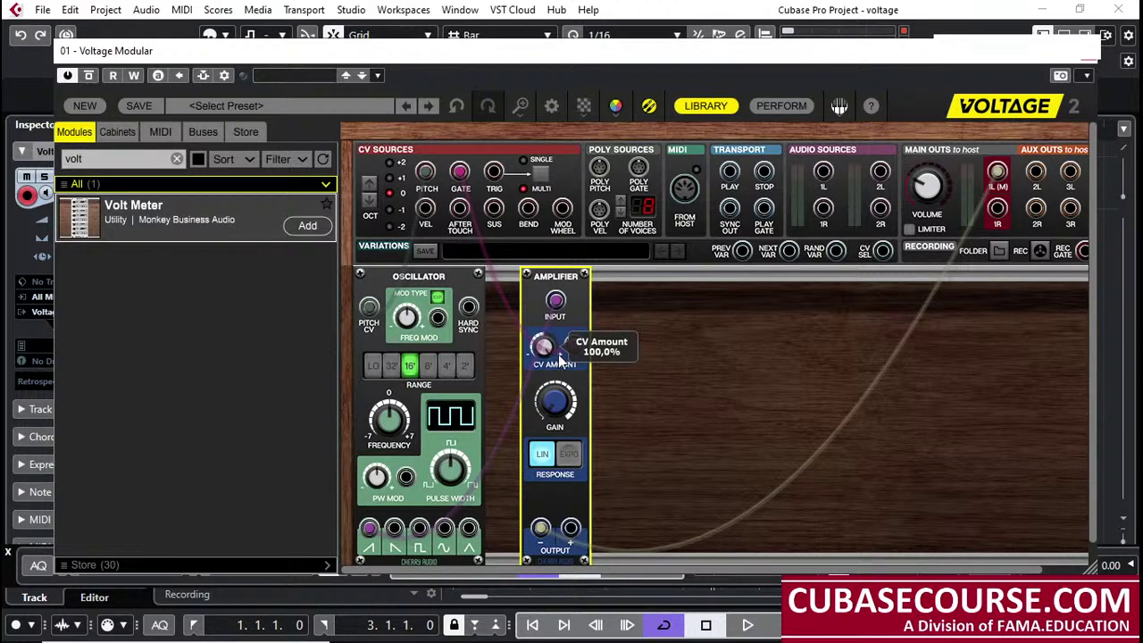
{"action": "left_click", "coordinate": [704, 327]}
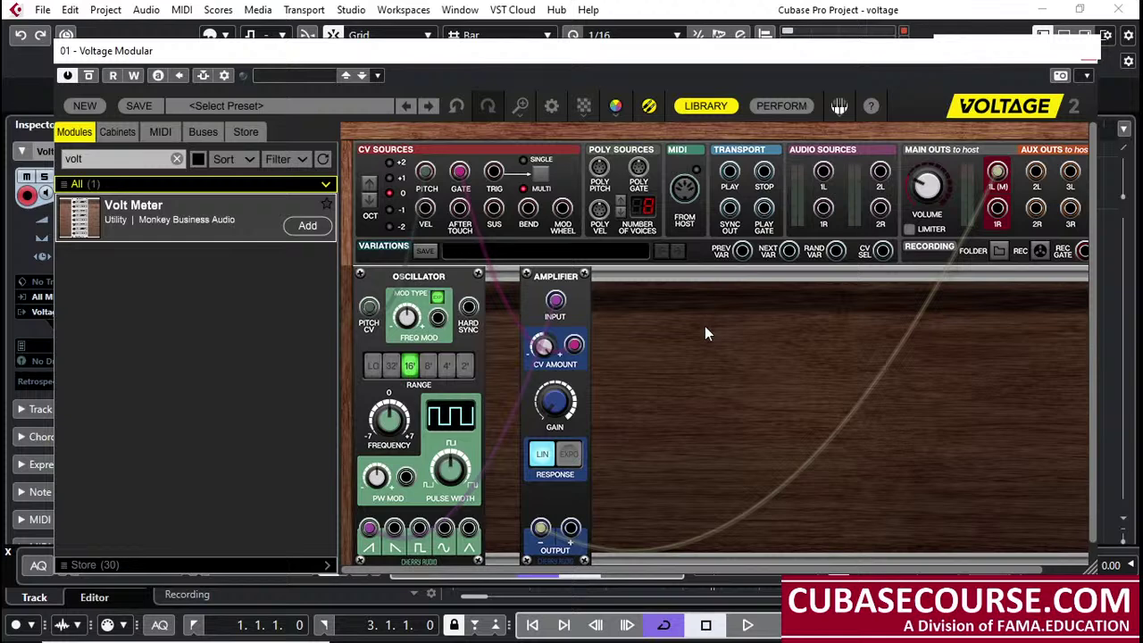
Search the module library for "env" and add an Envelope Generator to the rack beside the amplifier
{"action": "left_click", "coordinate": [100, 159]}
{"action": "key", "text": "BackSpace"}
{"action": "key", "text": "BackSpace"}
{"action": "key", "text": "BackSpace"}
{"action": "key", "text": "BackSpace"}
{"action": "type", "text": "env"}
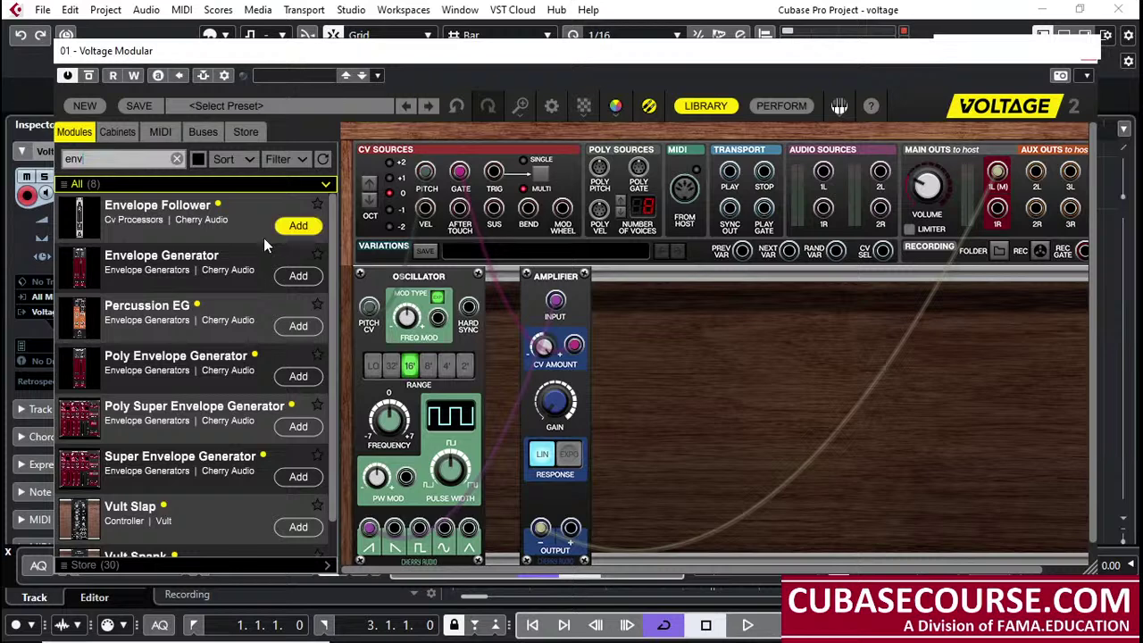
{"action": "left_click_drag", "start_coordinate": [138, 257], "coordinate": [714, 271]}
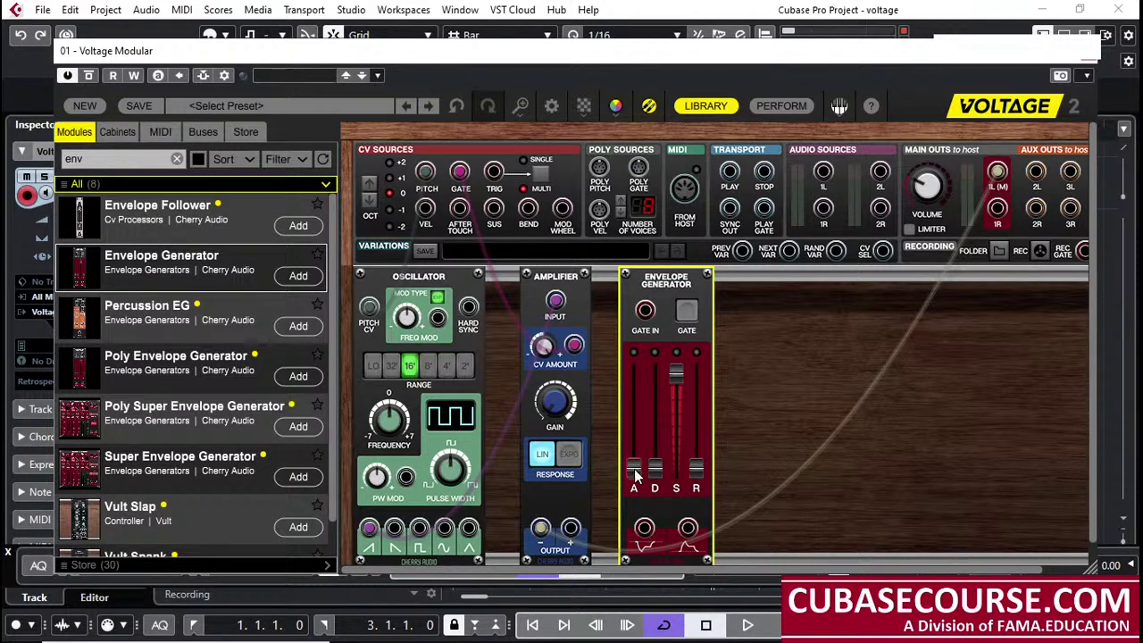
{"action": "mouse_move", "coordinate": [634, 476]}
{"action": "left_click", "coordinate": [808, 354]}
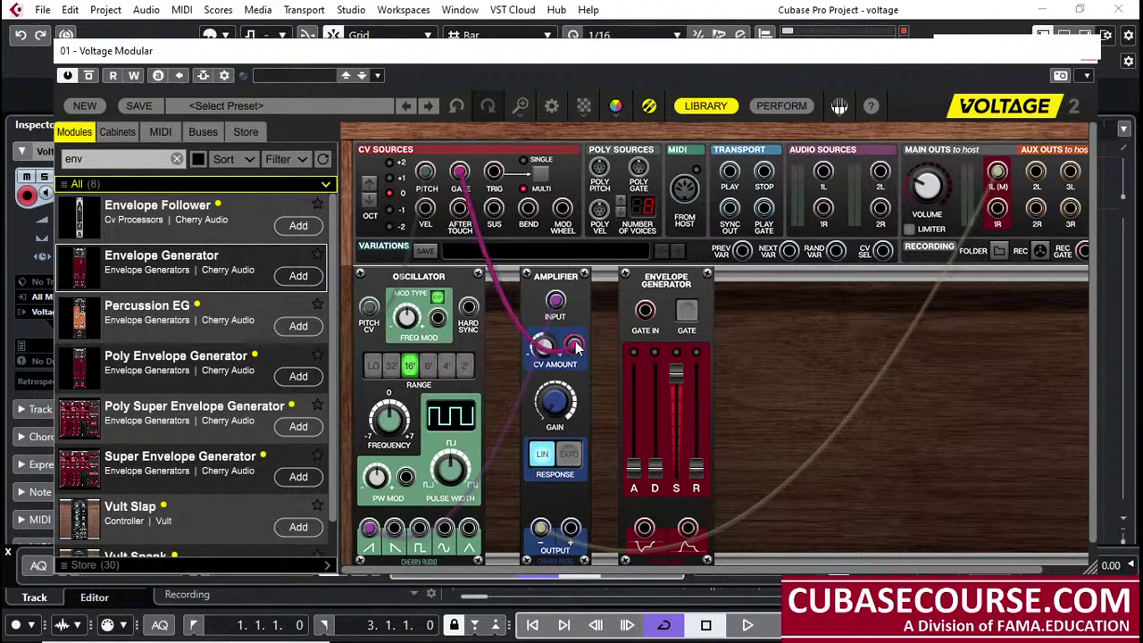
Reroute the gate cable to the envelope generator's Gate In and patch its positive envelope output into the amplifier's CV input
{"action": "mouse_move", "coordinate": [573, 344]}
{"action": "left_mouse_down"}
{"action": "mouse_move", "coordinate": [500, 335]}
{"action": "mouse_move", "coordinate": [545, 354]}
{"action": "mouse_move", "coordinate": [575, 347]}
{"action": "left_mouse_up"}
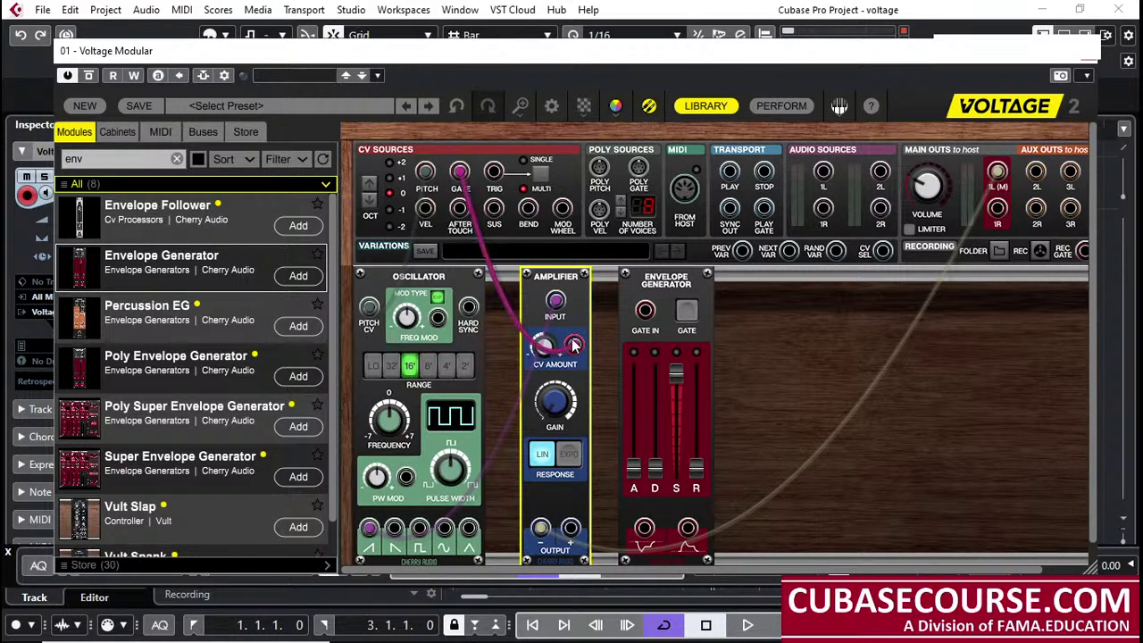
{"action": "left_click_drag", "start_coordinate": [574, 344], "coordinate": [646, 311]}
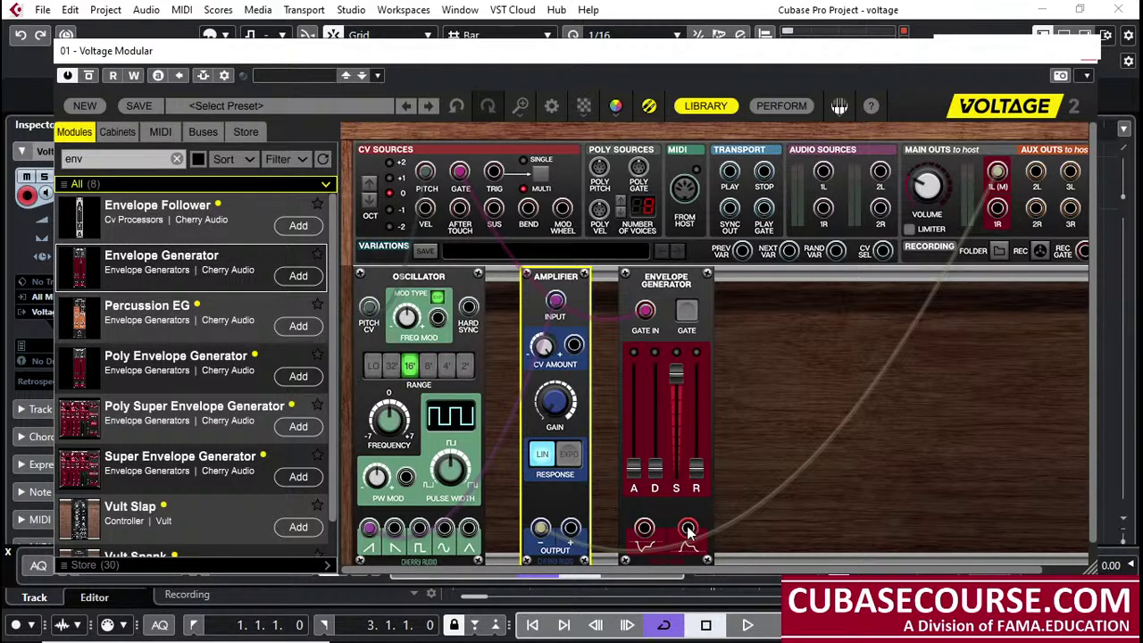
{"action": "left_click_drag", "start_coordinate": [687, 529], "coordinate": [574, 345]}
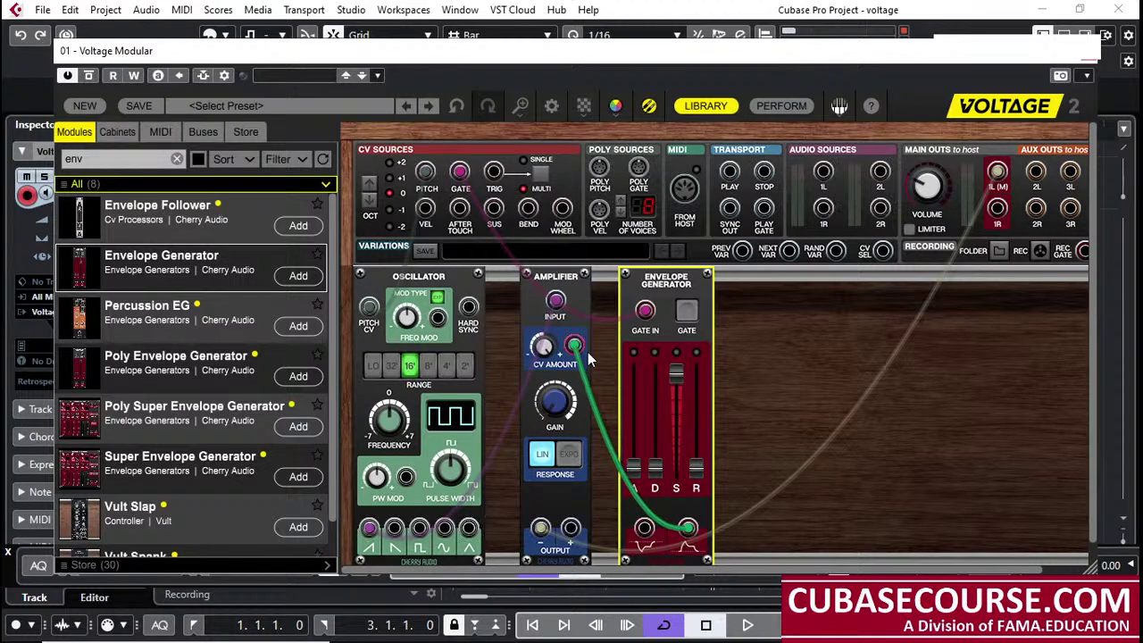
Lower the envelope generator's sustain to its minimum and raise its attack time to about 1381 ms
{"action": "left_click", "coordinate": [677, 377]}
{"action": "left_click_drag", "start_coordinate": [677, 377], "coordinate": [634, 420]}
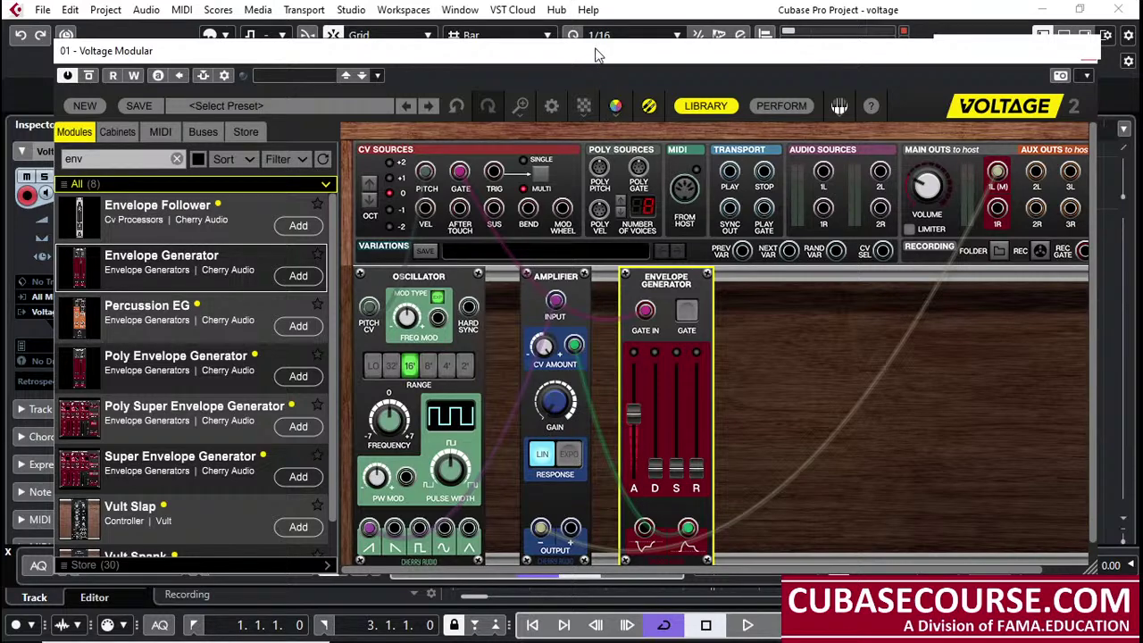
Zoom out the rack, shrink the Voltage Modular window and place it beneath the track so the whole MIDI part stays visible
{"action": "mouse_move", "coordinate": [600, 58]}
{"action": "left_mouse_down"}
{"action": "mouse_move", "coordinate": [588, 80]}
{"action": "mouse_move", "coordinate": [600, 210]}
{"action": "mouse_move", "coordinate": [599, 38]}
{"action": "left_mouse_up"}
{"action": "key", "text": "ctrl"}
{"action": "scroll", "coordinate": [764, 355], "scroll_direction": "down", "scroll_amount": 3}
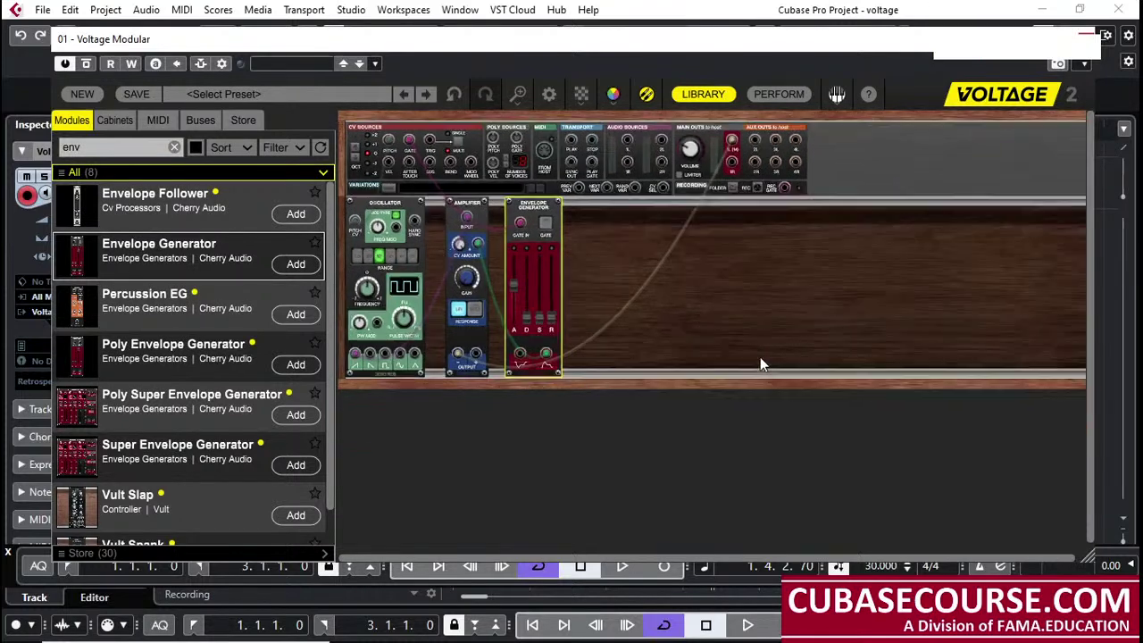
{"action": "left_click_drag", "start_coordinate": [1090, 555], "coordinate": [679, 334]}
{"action": "left_click_drag", "start_coordinate": [530, 52], "coordinate": [807, 229]}
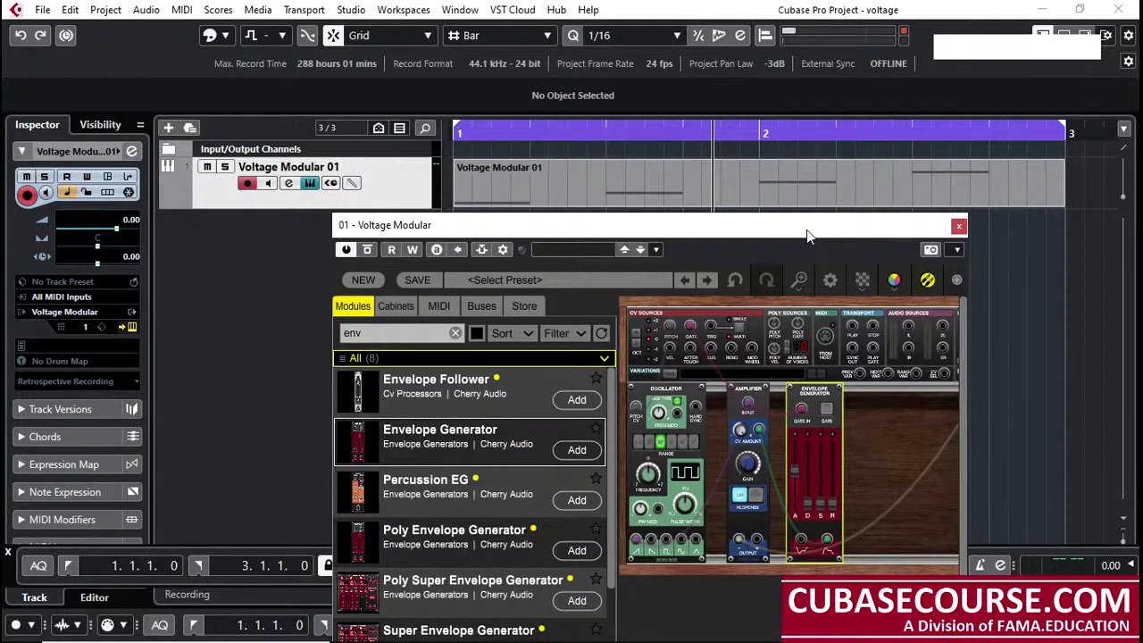
Play the MIDI part from the start of bar 1 and pause between notes to examine the envelope's attack time
{"action": "left_click", "coordinate": [446, 133]}
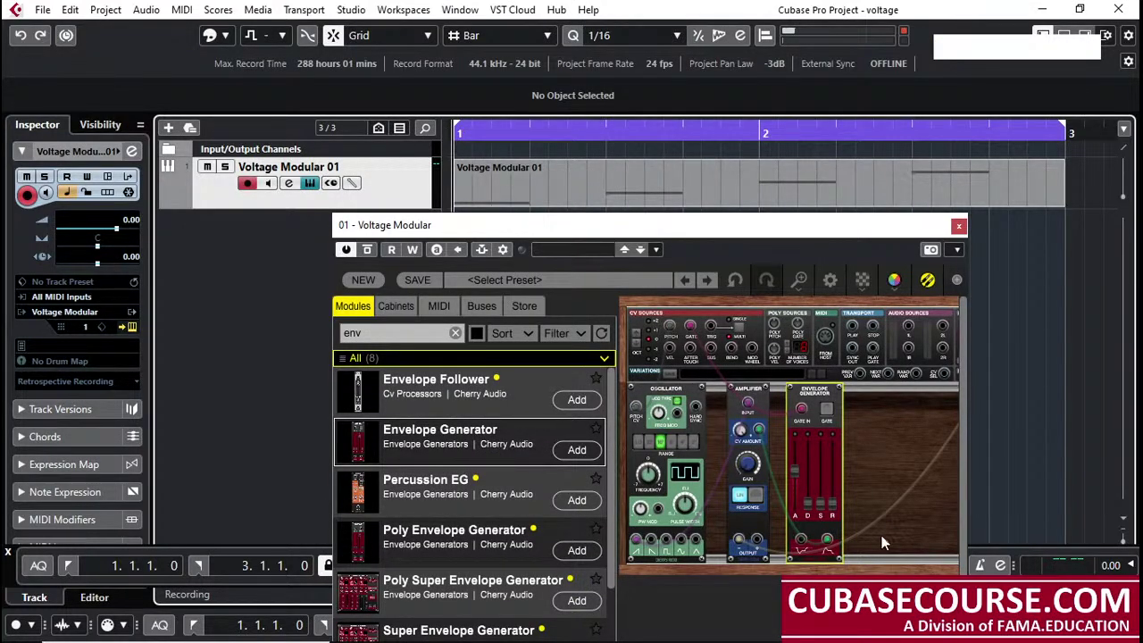
{"action": "key", "text": "space"}
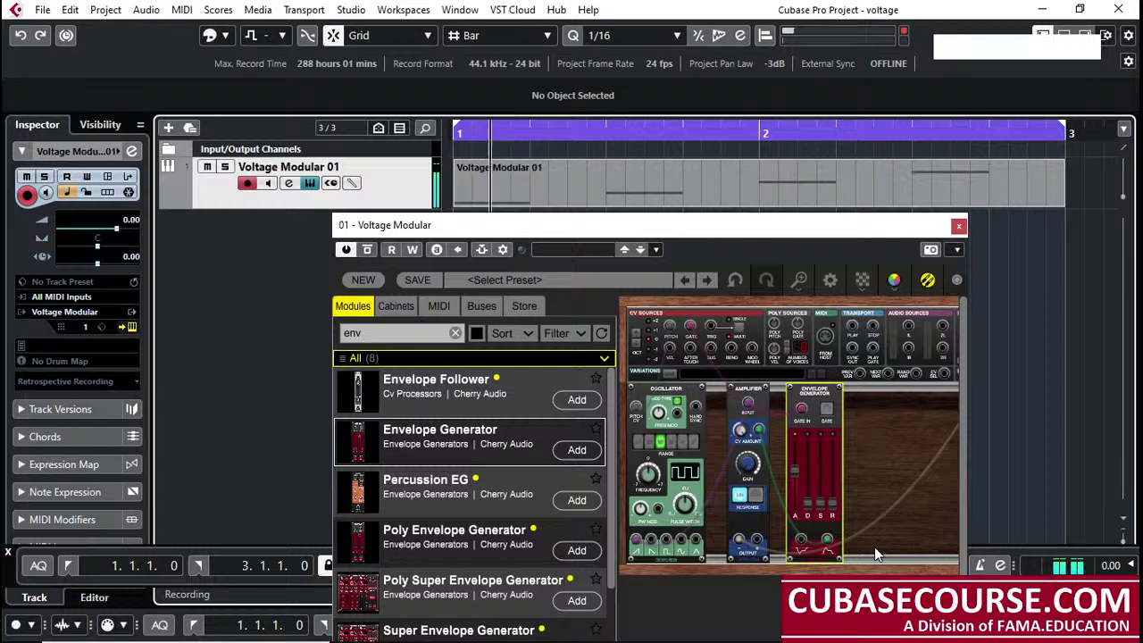
{"action": "key", "text": "space"}
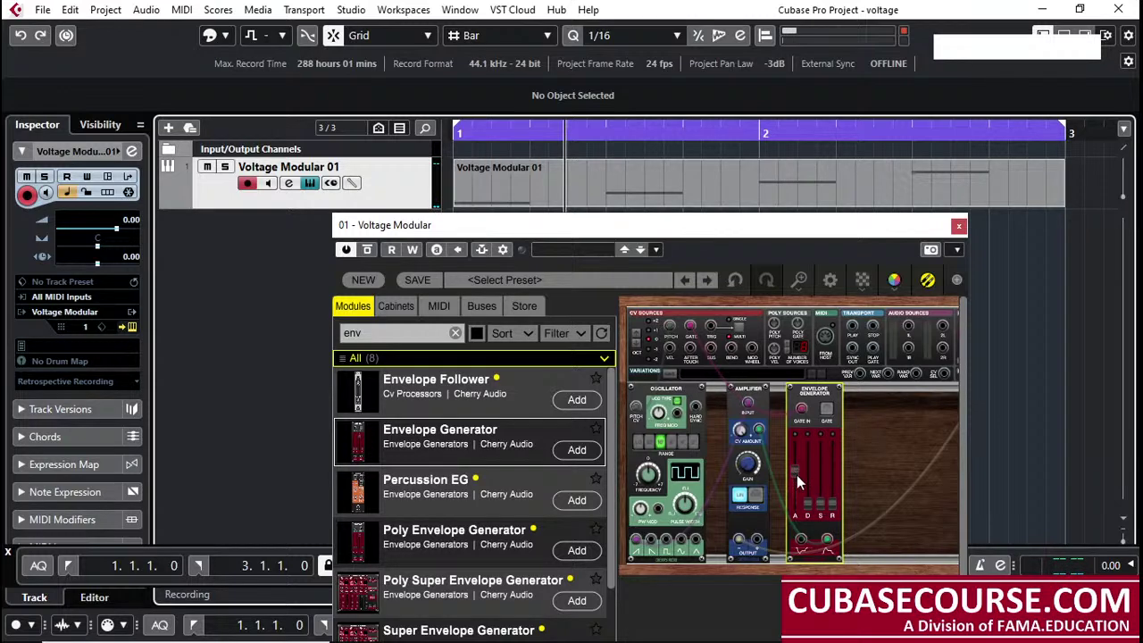
{"action": "mouse_move", "coordinate": [797, 475]}
{"action": "key", "text": "space"}
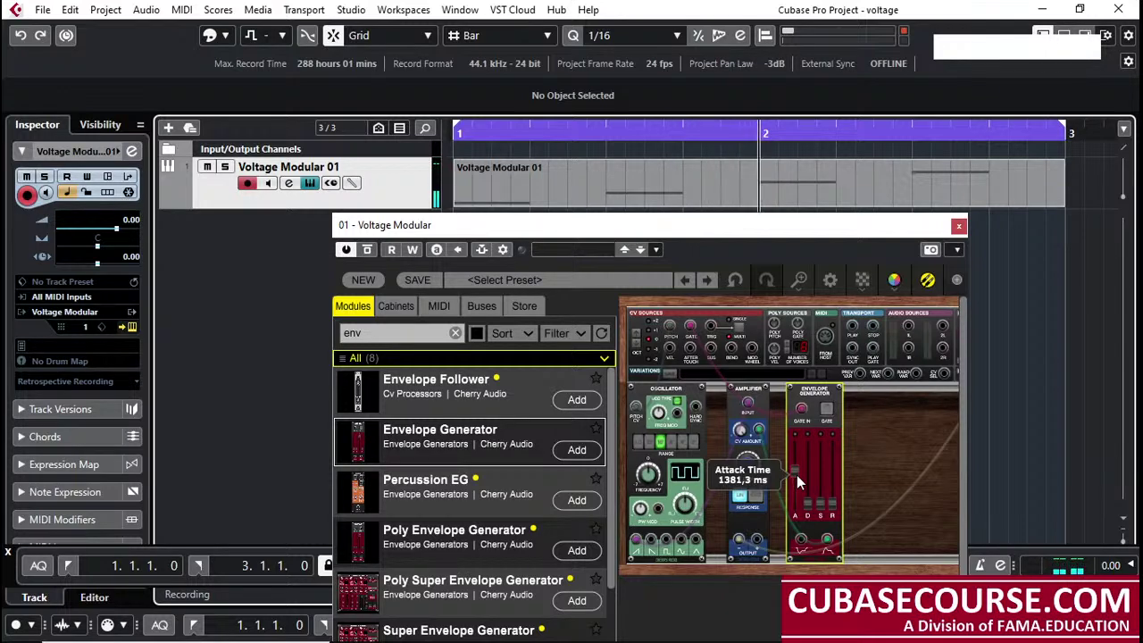
{"action": "key", "text": "space"}
Raise the envelope generator's attack time to about 2025 ms and play the following note to hear the slower fade-in
{"action": "left_click_drag", "start_coordinate": [795, 470], "coordinate": [798, 466]}
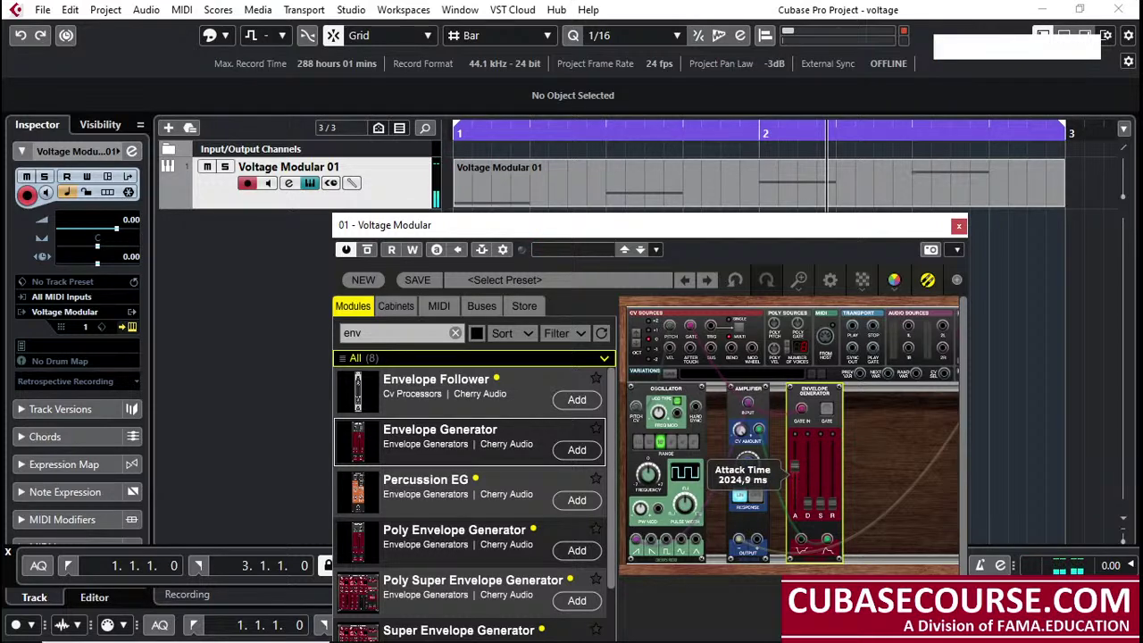
{"action": "key", "text": "space"}
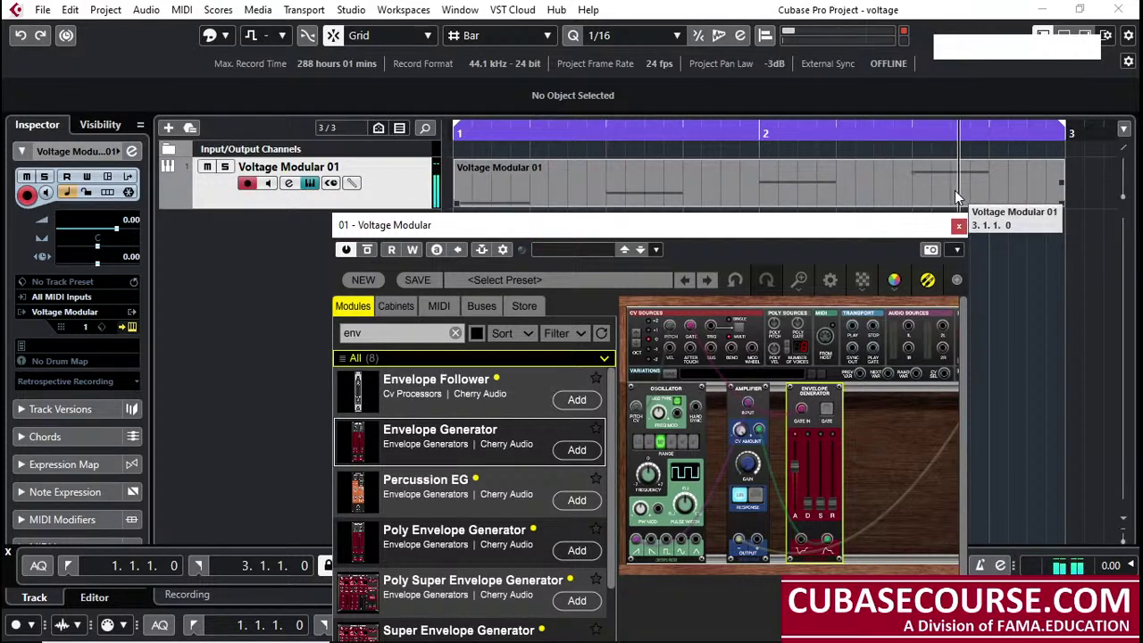
{"action": "key", "text": "space"}
Shorten the envelope generator's attack time and replay the MIDI part from near the start of bar 1
{"action": "left_click_drag", "start_coordinate": [797, 464], "coordinate": [799, 484]}
{"action": "left_click", "coordinate": [471, 133]}
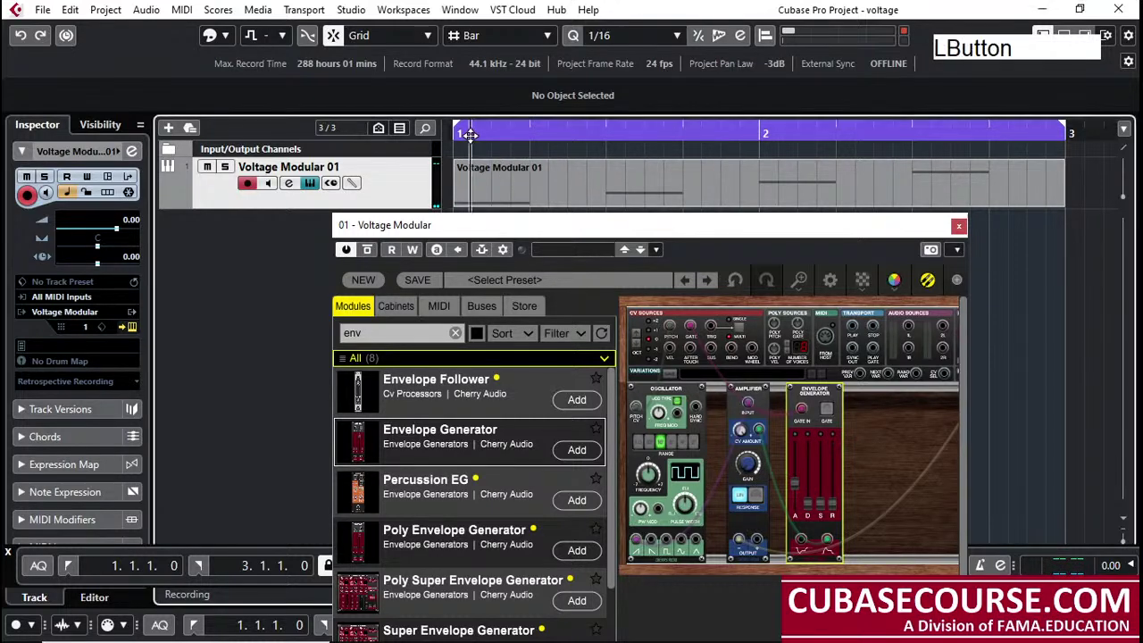
{"action": "key", "text": "space"}
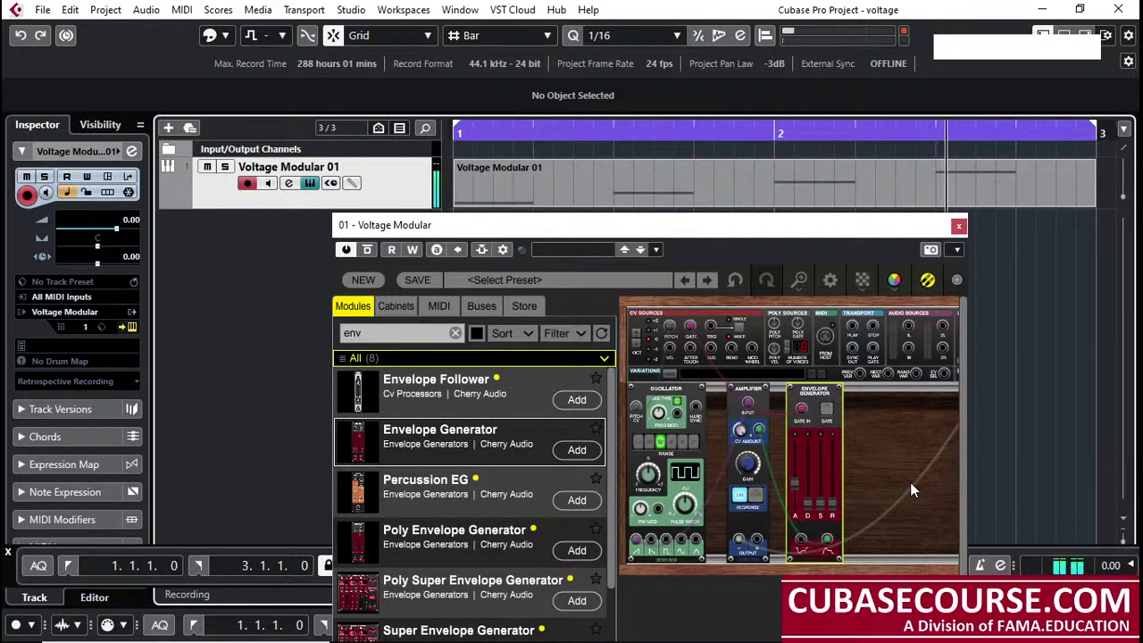
{"action": "key", "text": "space"}
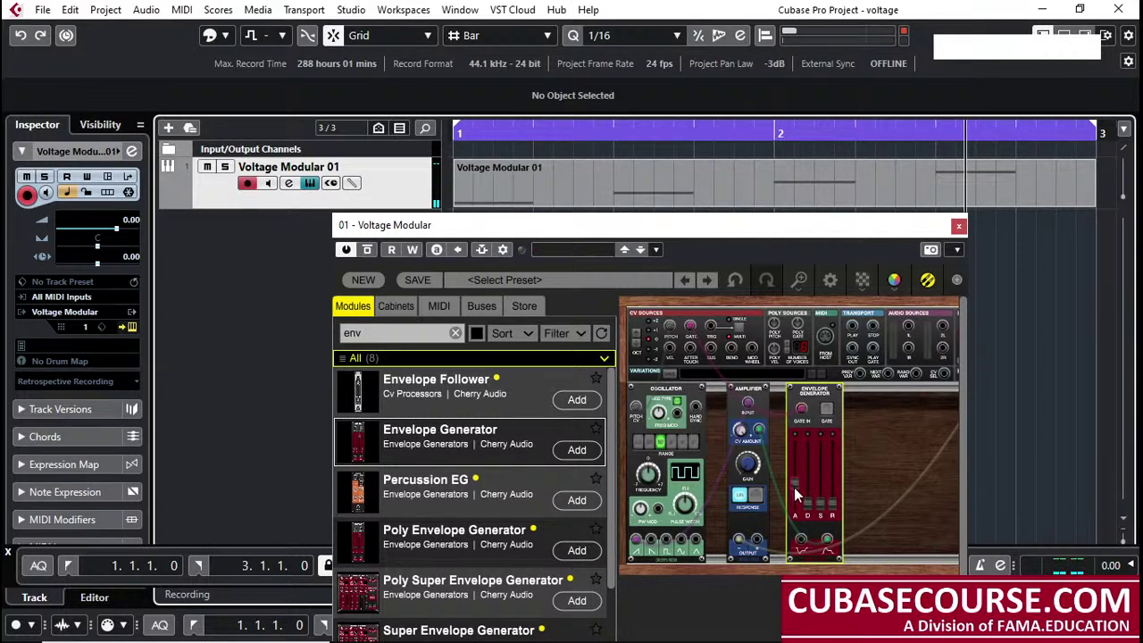
Raise the envelope generator's decay slider to about the height of the attack slider, and return the playhead to bar 1
{"action": "scroll", "coordinate": [897, 517], "scroll_direction": "up", "scroll_amount": 2}
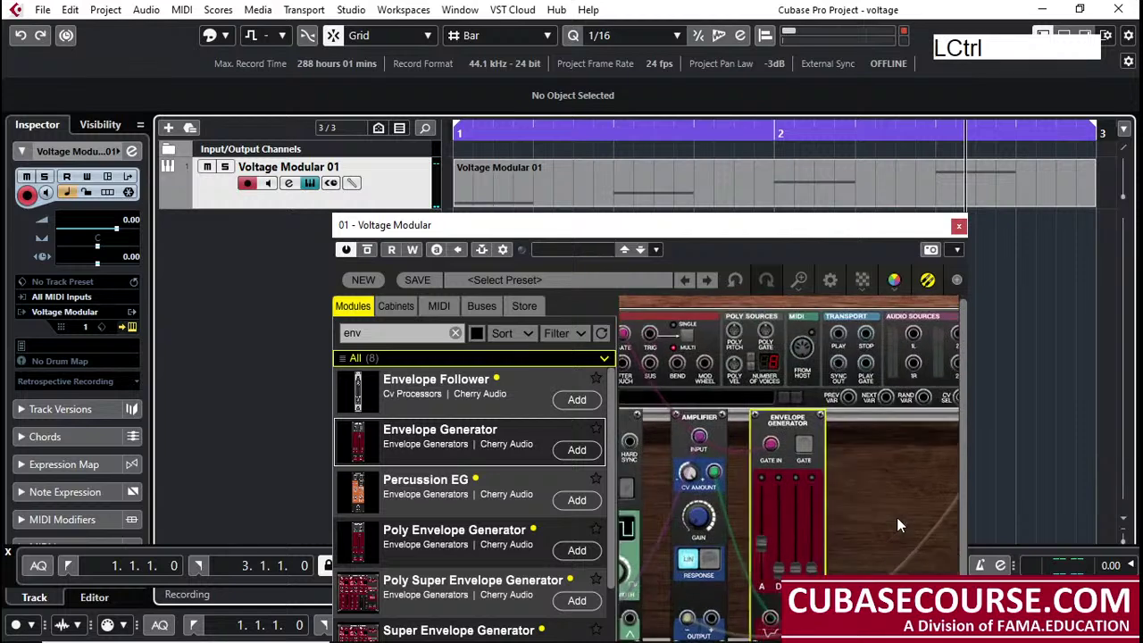
{"action": "scroll", "coordinate": [896, 518], "scroll_direction": "up", "scroll_amount": 4}
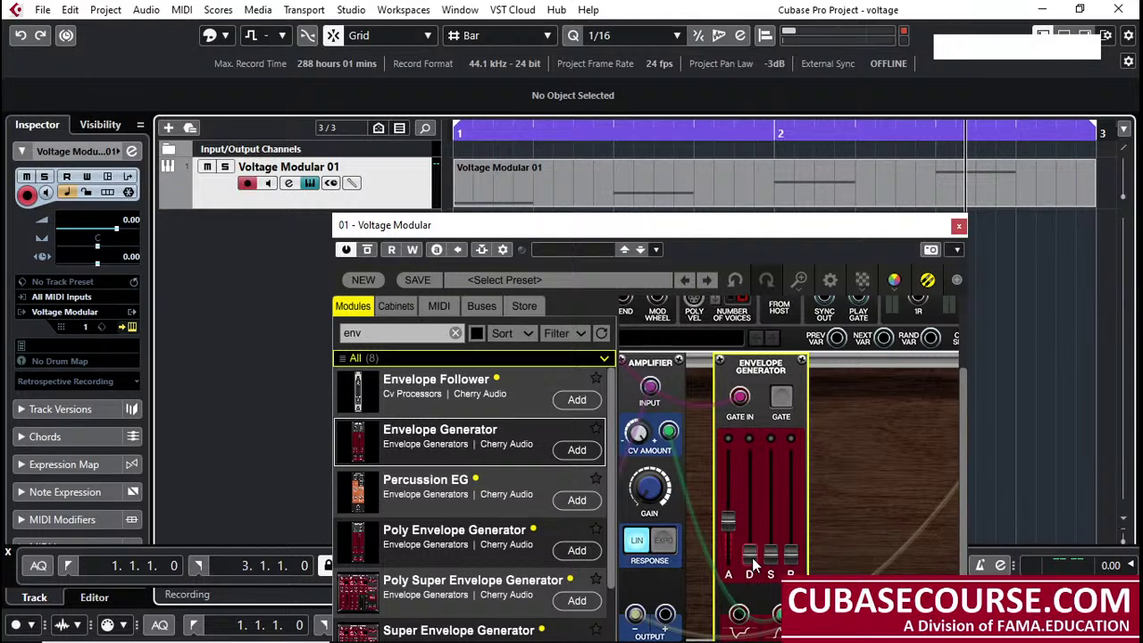
{"action": "mouse_move", "coordinate": [753, 562]}
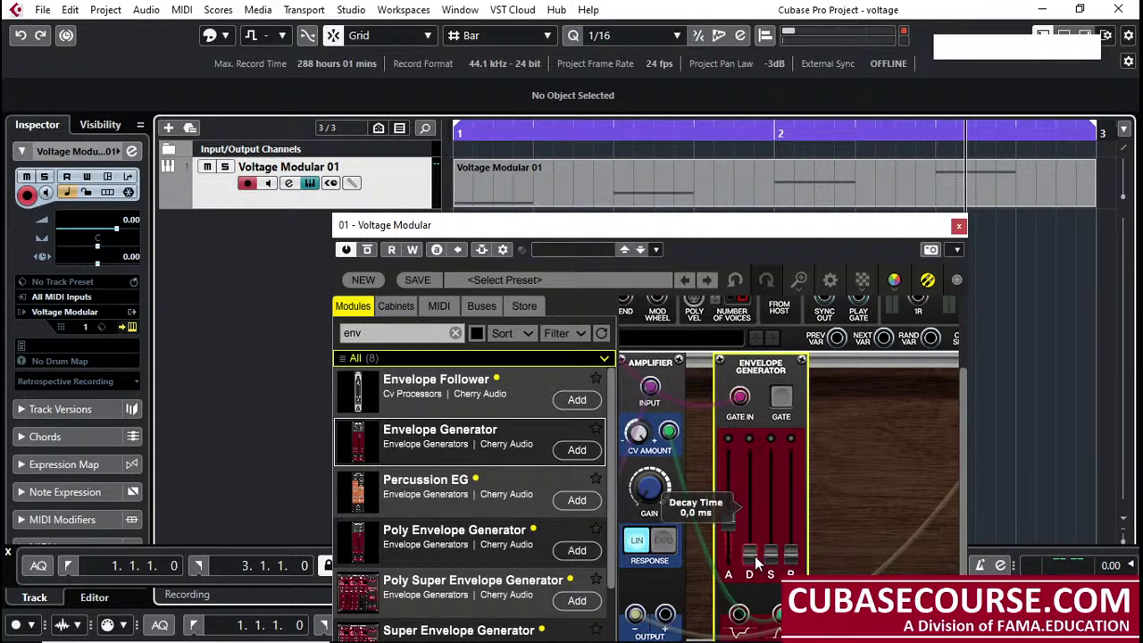
{"action": "left_click_drag", "start_coordinate": [754, 554], "coordinate": [755, 519]}
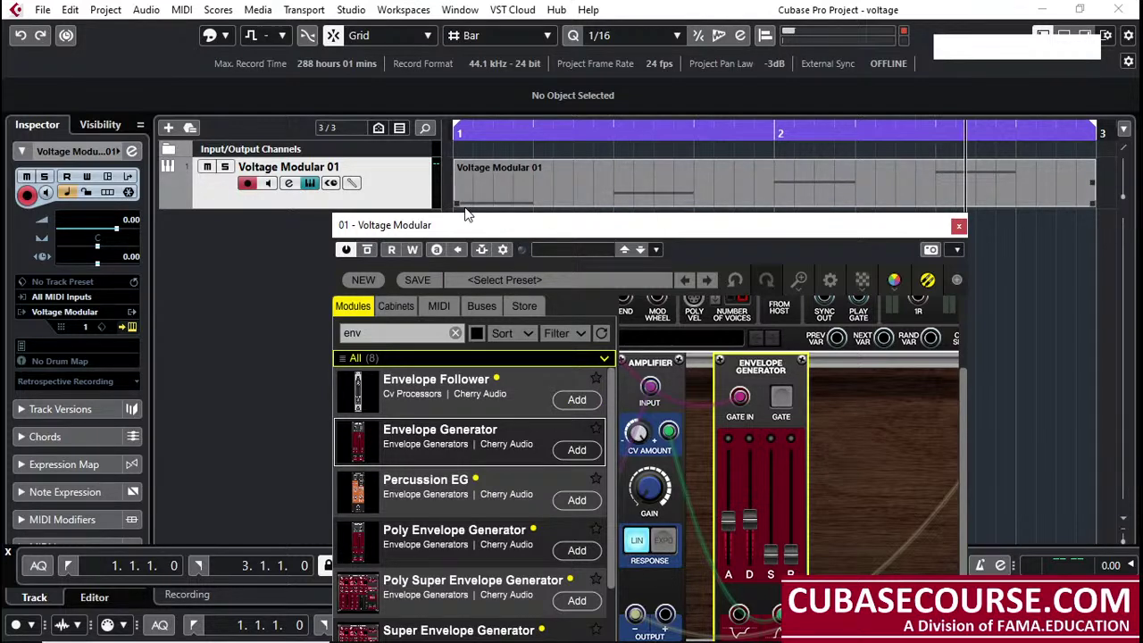
{"action": "left_click", "coordinate": [463, 132]}
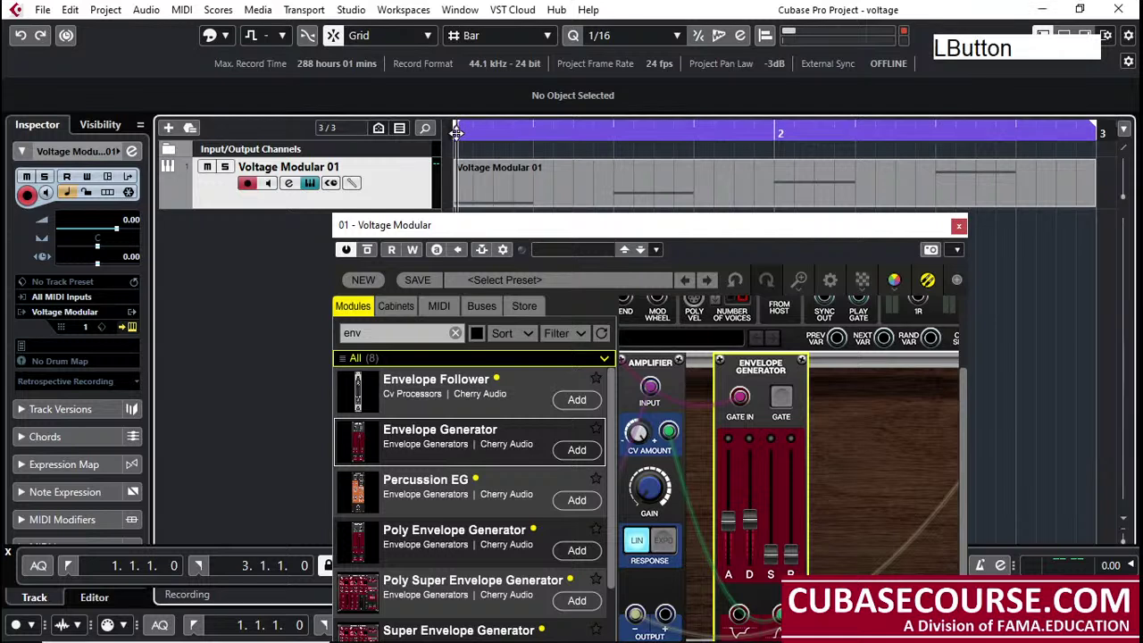
Play the MIDI part while raising the envelope generator's decay time to about 1988 ms, and stop on the second note
{"action": "key", "text": "space"}
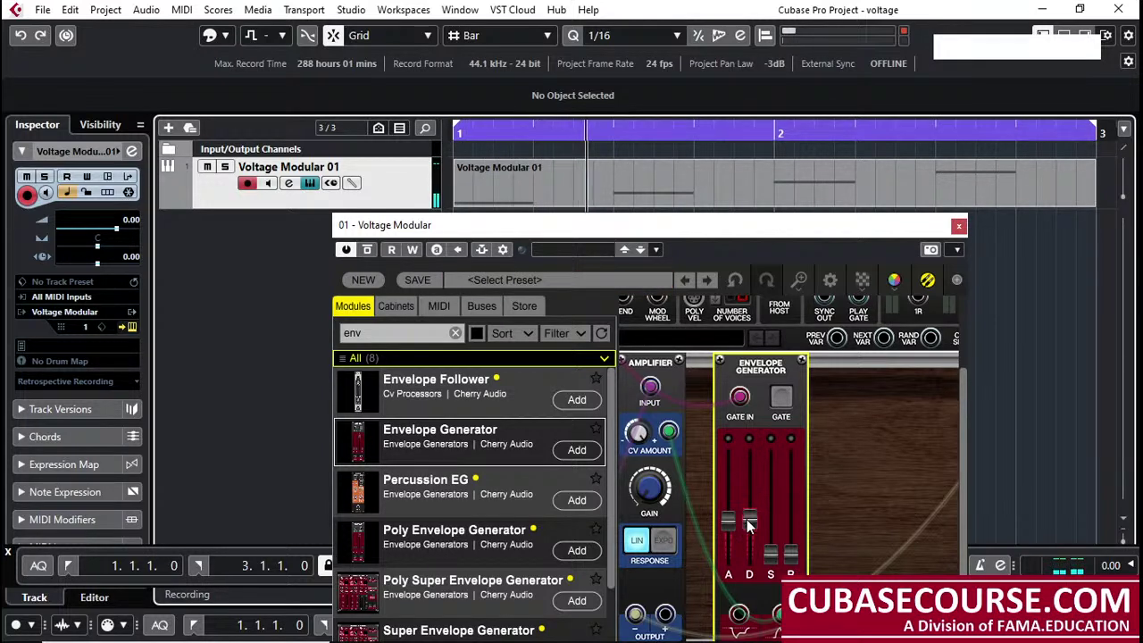
{"action": "mouse_move", "coordinate": [748, 521]}
{"action": "left_click_drag", "start_coordinate": [748, 525], "coordinate": [750, 514]}
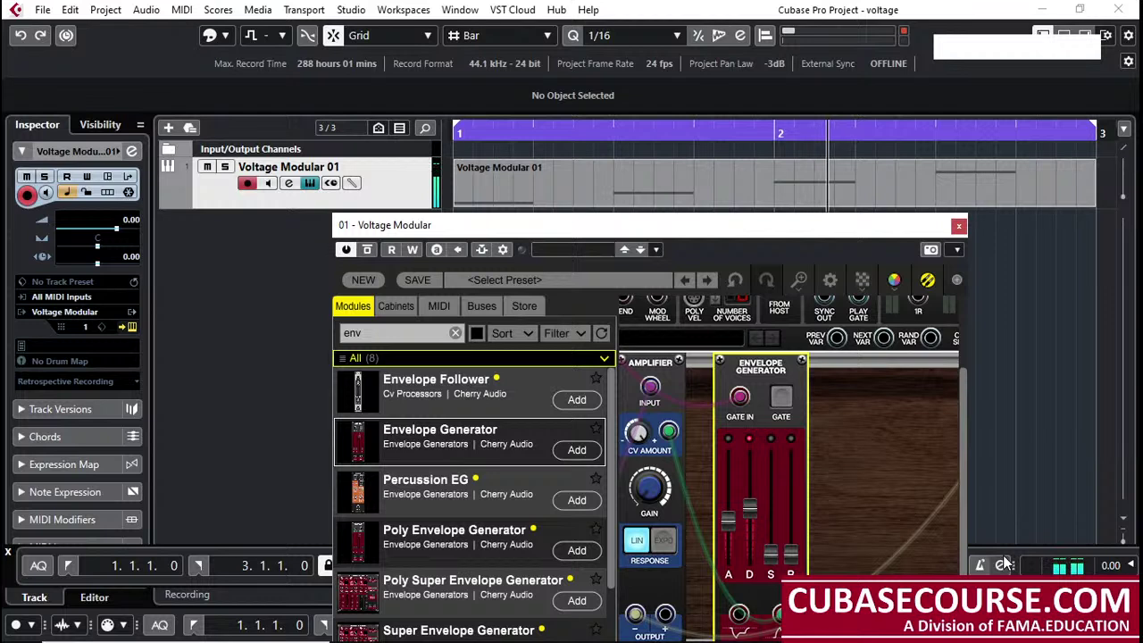
{"action": "left_click_drag", "start_coordinate": [746, 519], "coordinate": [750, 510]}
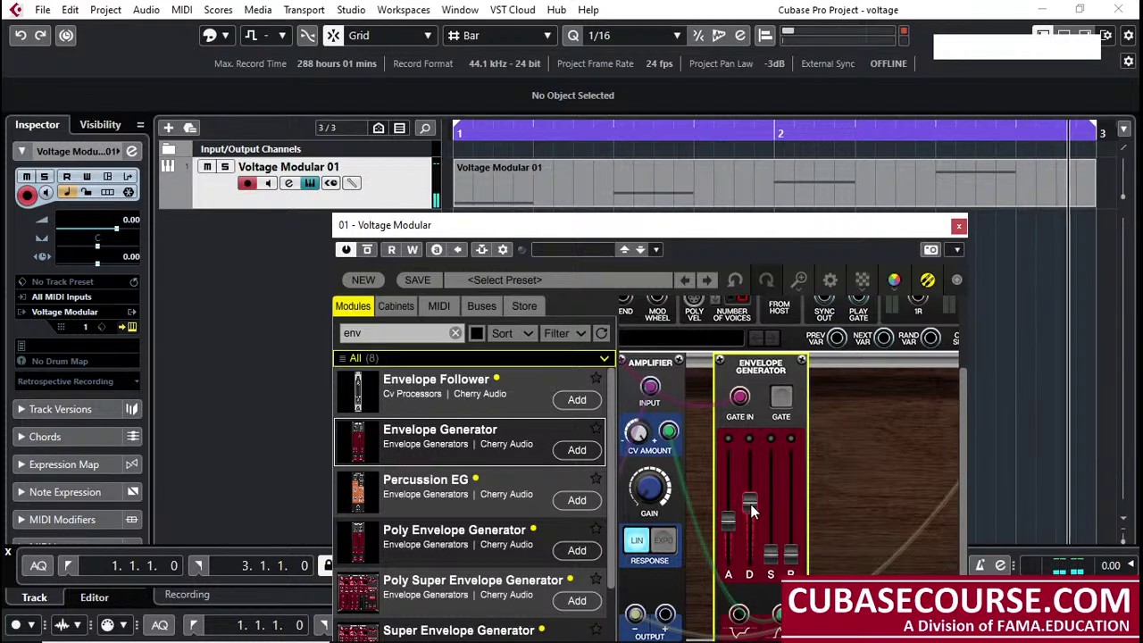
{"action": "mouse_move", "coordinate": [751, 509]}
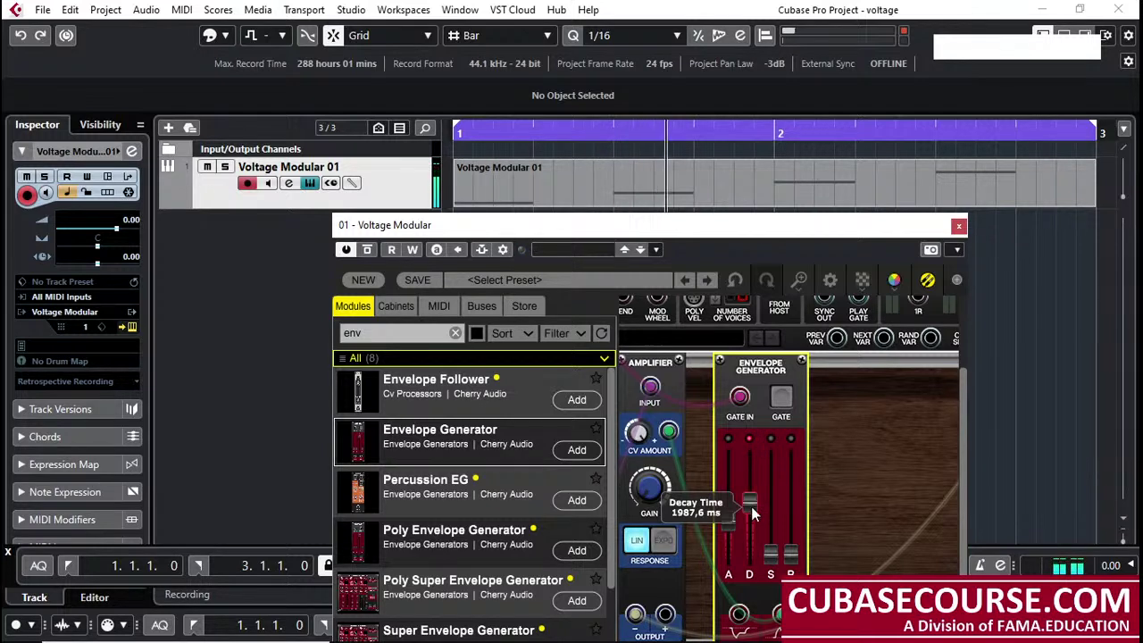
{"action": "key", "text": "space"}
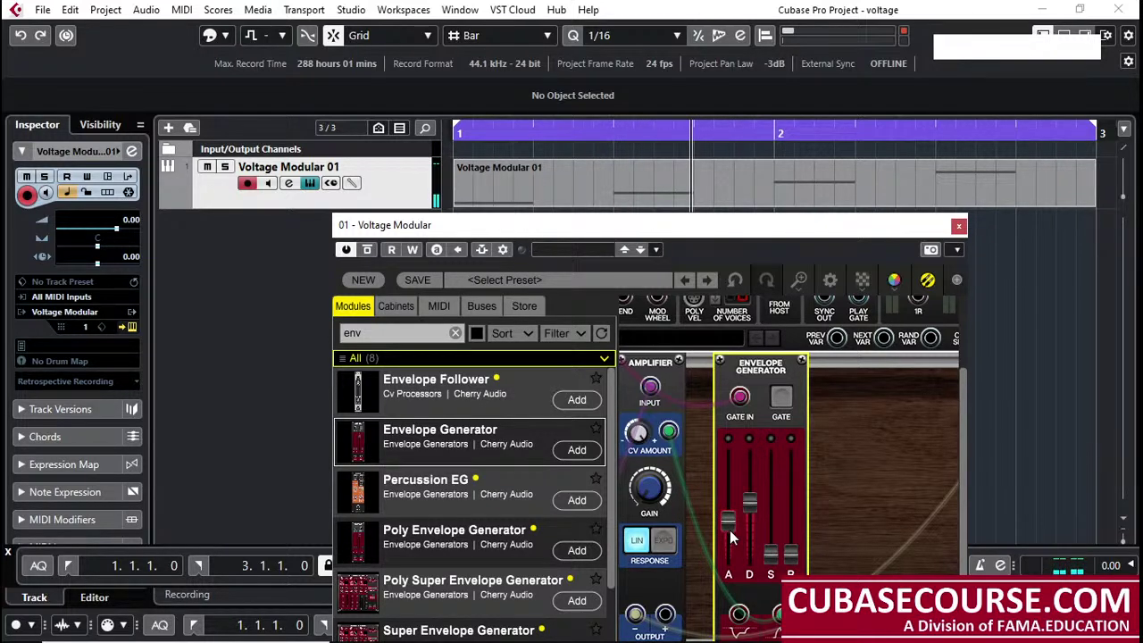
Lower the envelope generator's attack time to 2.0 ms and replay the MIDI part from bar 1 up to the last note
{"action": "left_click_drag", "start_coordinate": [732, 524], "coordinate": [728, 575]}
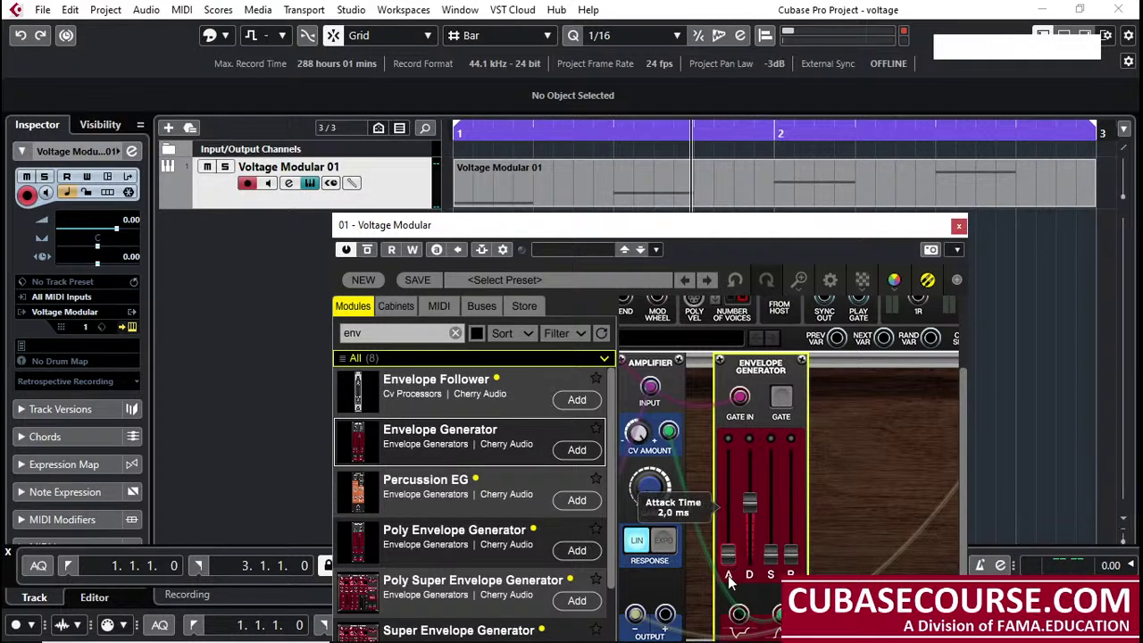
{"action": "left_click", "coordinate": [487, 139]}
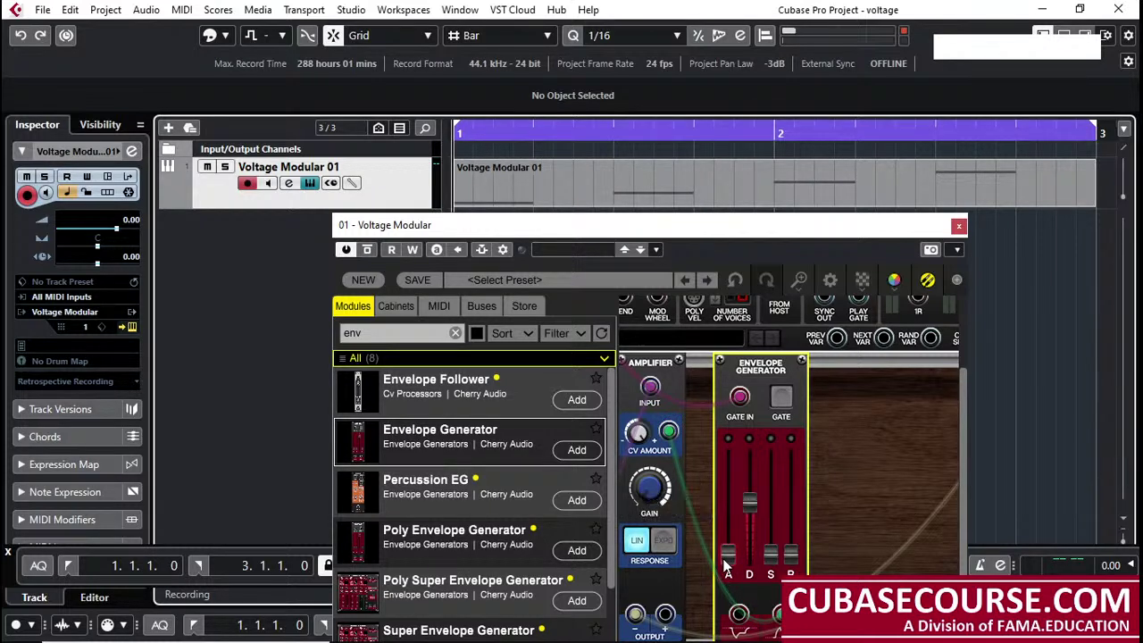
{"action": "mouse_move", "coordinate": [724, 565]}
{"action": "key", "text": "space"}
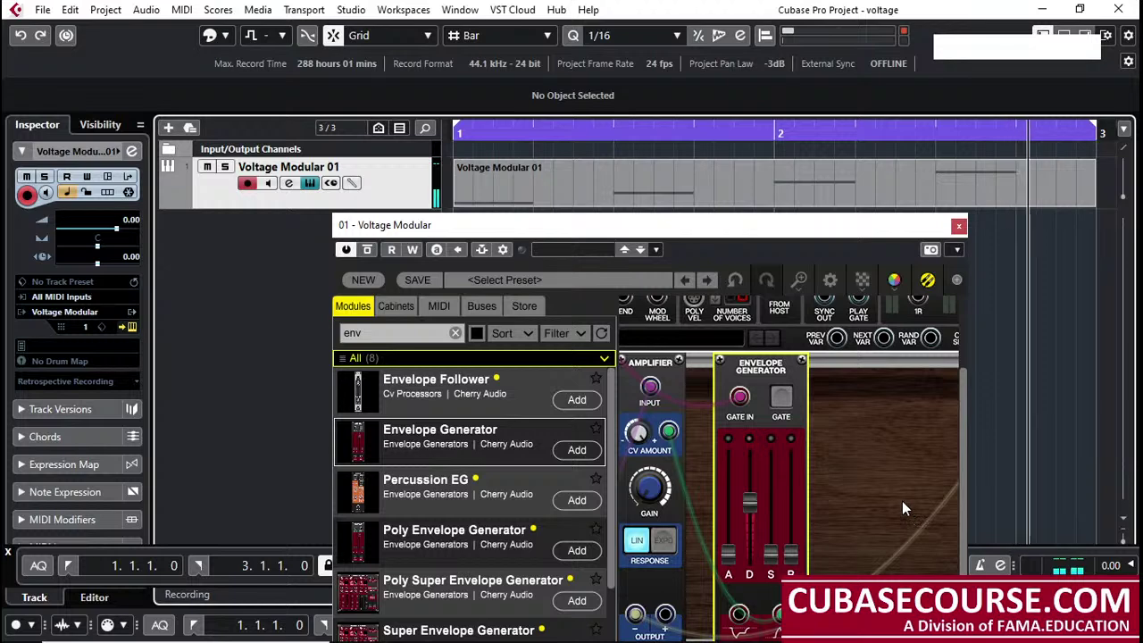
{"action": "key", "text": "space"}
Raise the envelope generator's decay slider slightly above mid-travel and play the part to hear the longer fade-out
{"action": "left_click", "coordinate": [749, 506]}
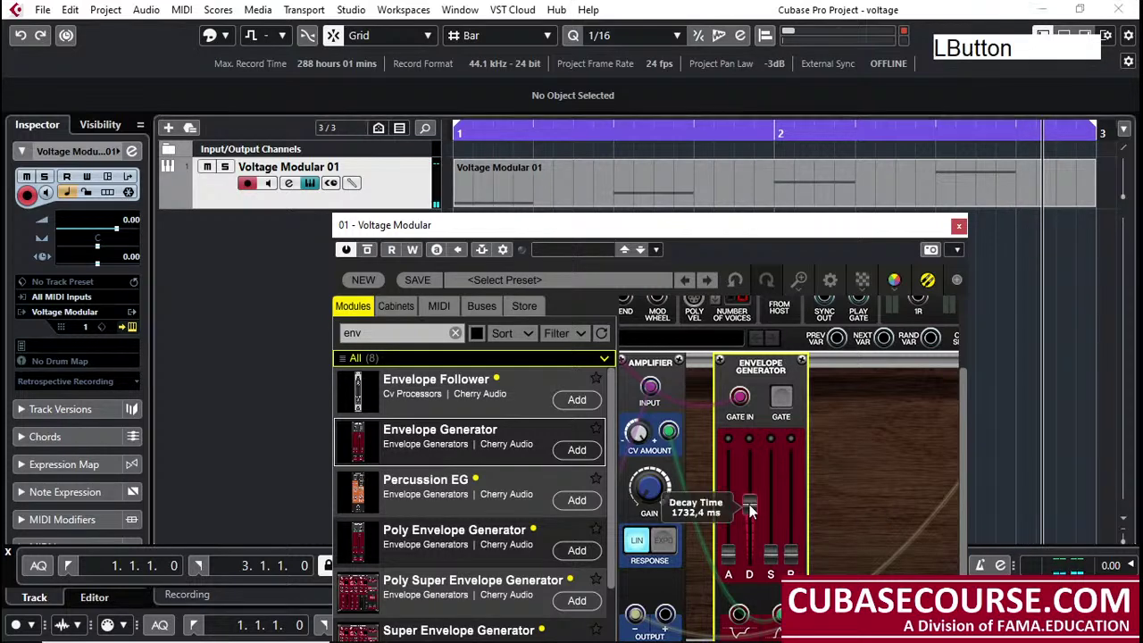
{"action": "left_click_drag", "start_coordinate": [750, 504], "coordinate": [752, 490]}
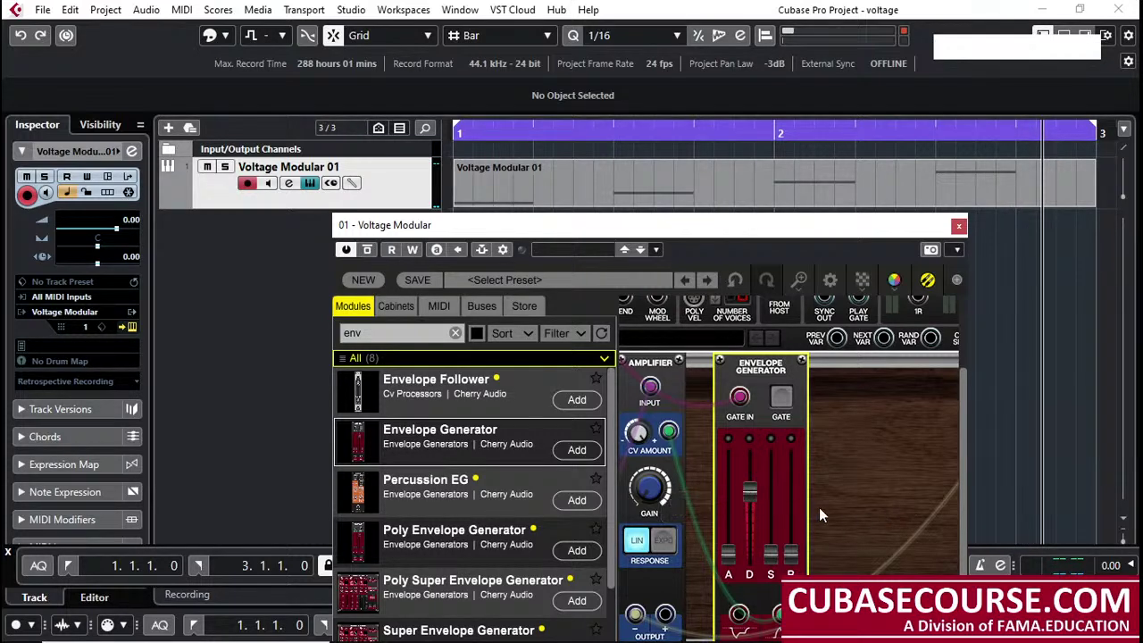
{"action": "key", "text": "space"}
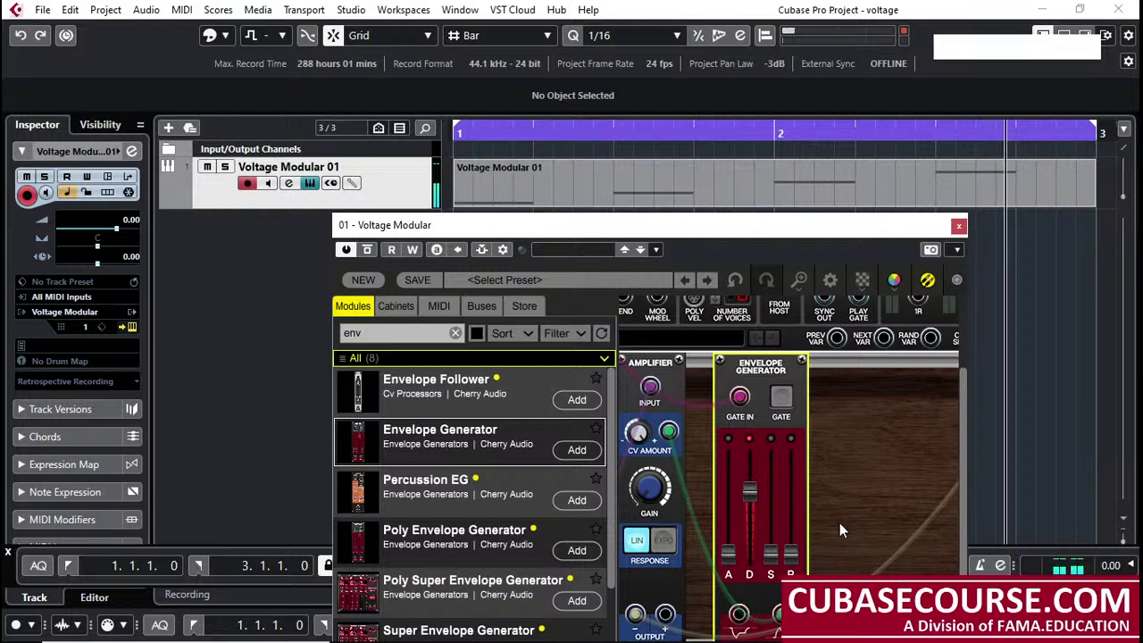
{"action": "key", "text": "space"}
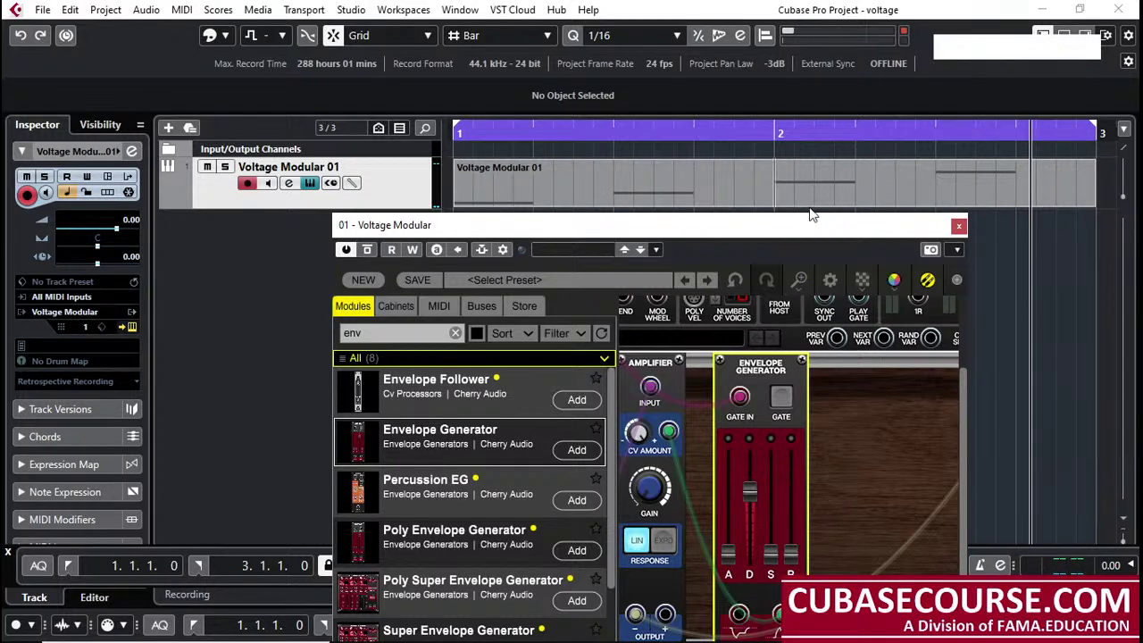
Widen and reposition the Voltage Modular window so the oscillator, amplifier and full envelope generator show below the MIDI part
{"action": "left_click_drag", "start_coordinate": [801, 229], "coordinate": [786, 166]}
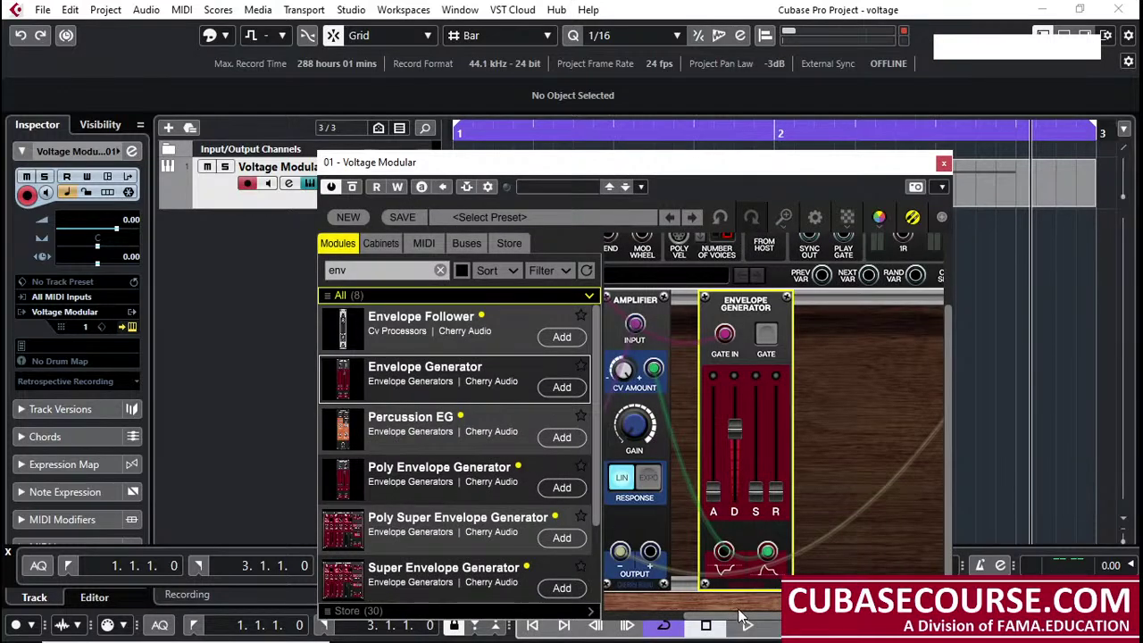
{"action": "left_click_drag", "start_coordinate": [734, 620], "coordinate": [676, 620]}
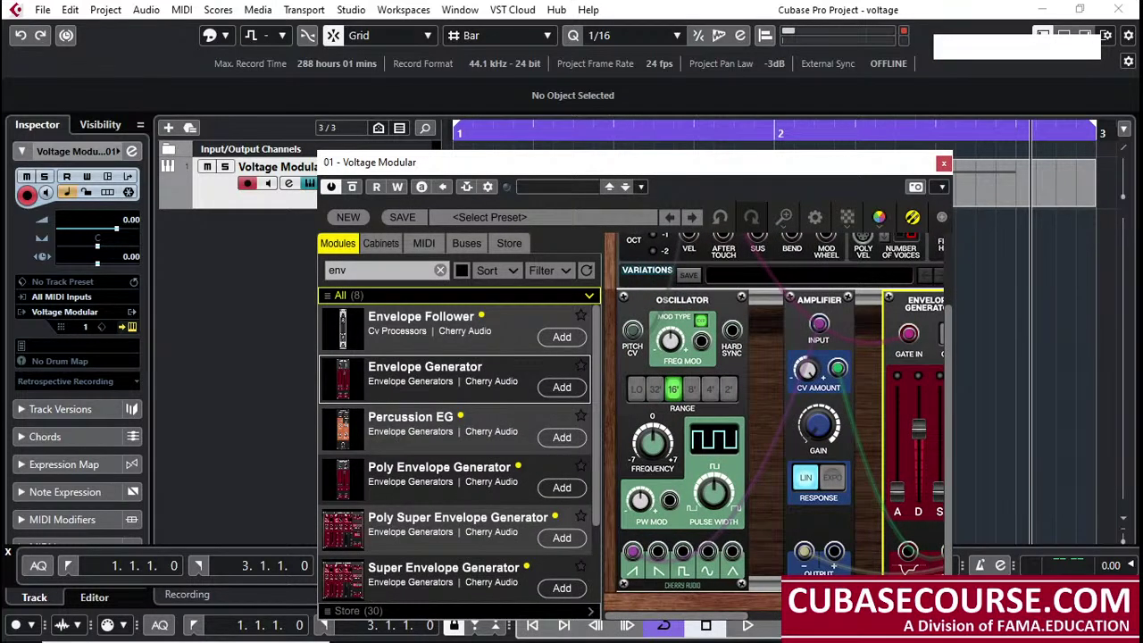
{"action": "left_click_drag", "start_coordinate": [951, 357], "coordinate": [1007, 357]}
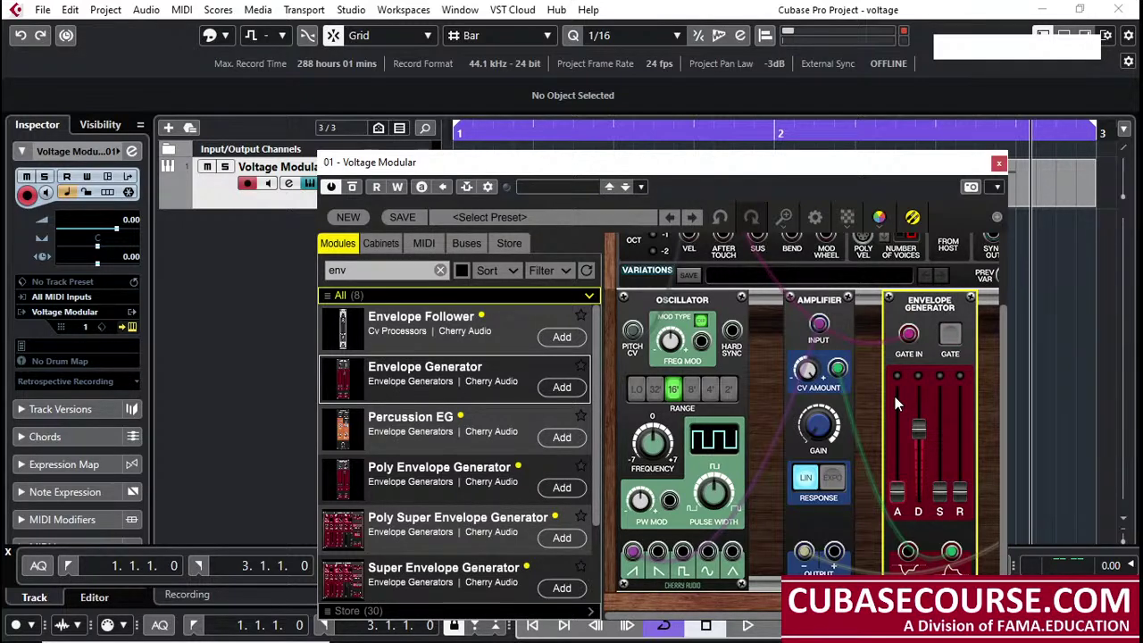
{"action": "mouse_move", "coordinate": [895, 397]}
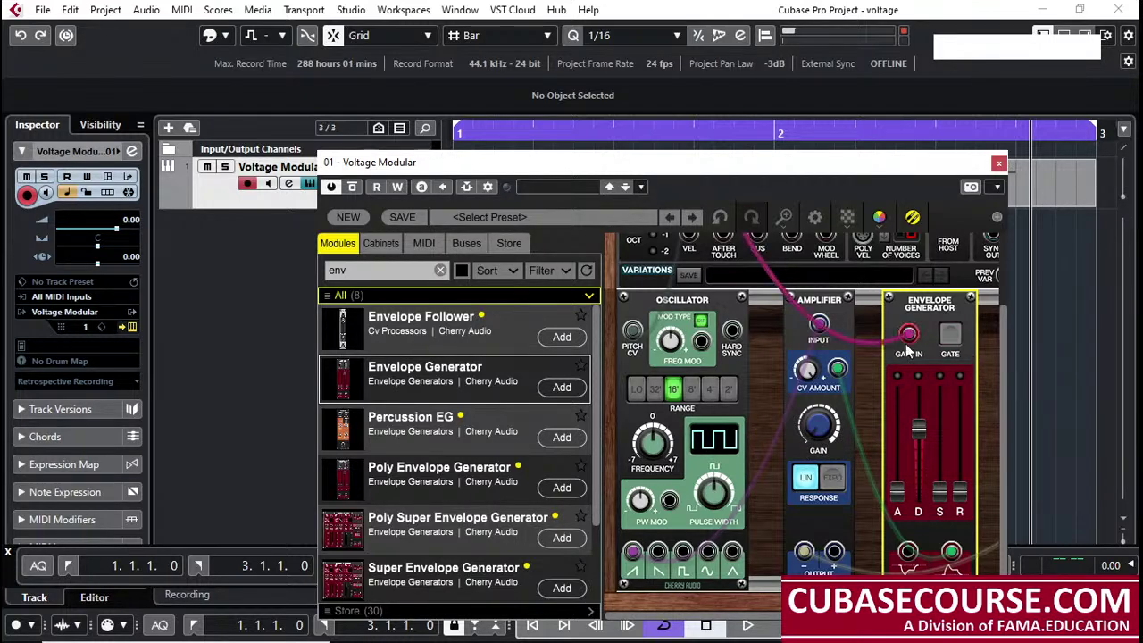
{"action": "left_click_drag", "start_coordinate": [599, 168], "coordinate": [487, 211]}
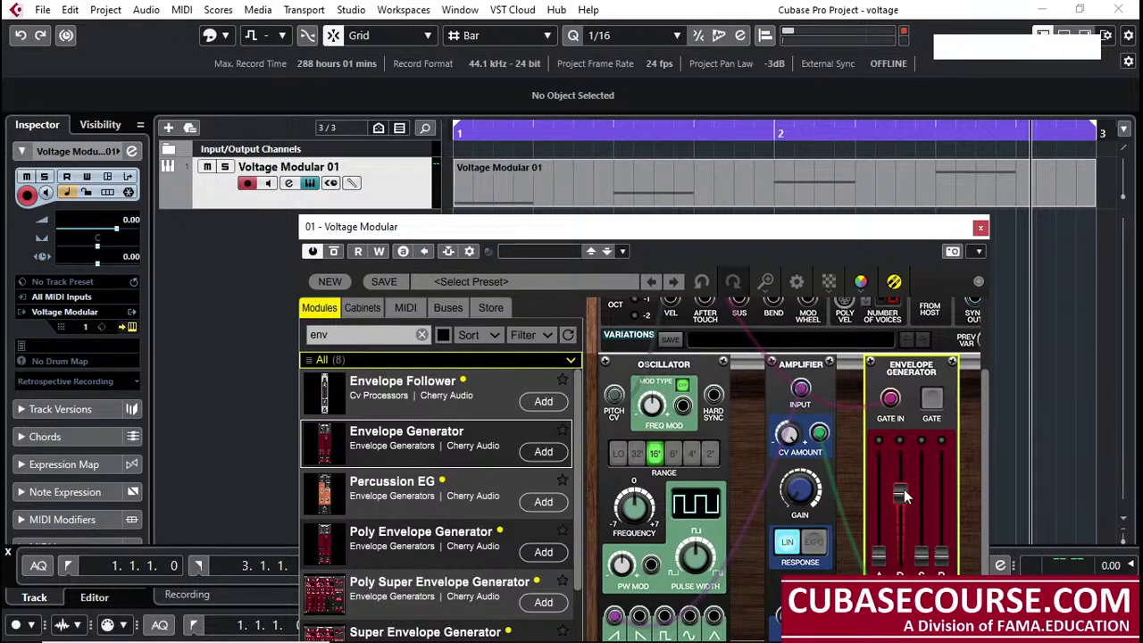
{"action": "mouse_move", "coordinate": [903, 496]}
Uncover the project transport controls and set the tempo to 10 BPM
{"action": "left_click_drag", "start_coordinate": [799, 234], "coordinate": [626, 98]}
{"action": "left_click", "coordinate": [867, 566]}
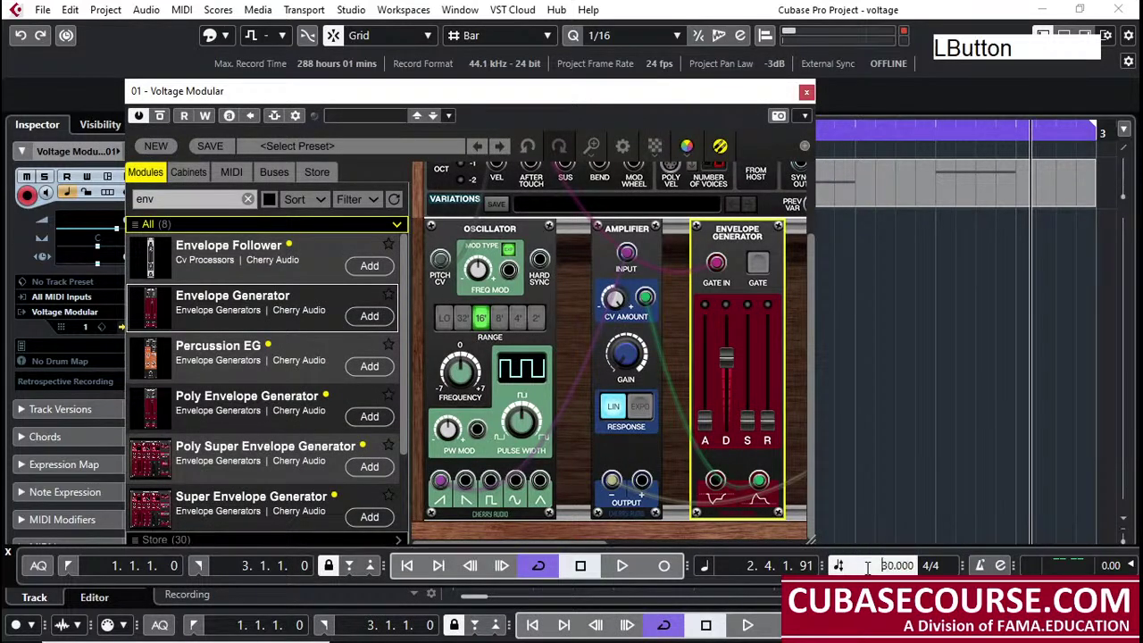
{"action": "key", "text": "Delete"}
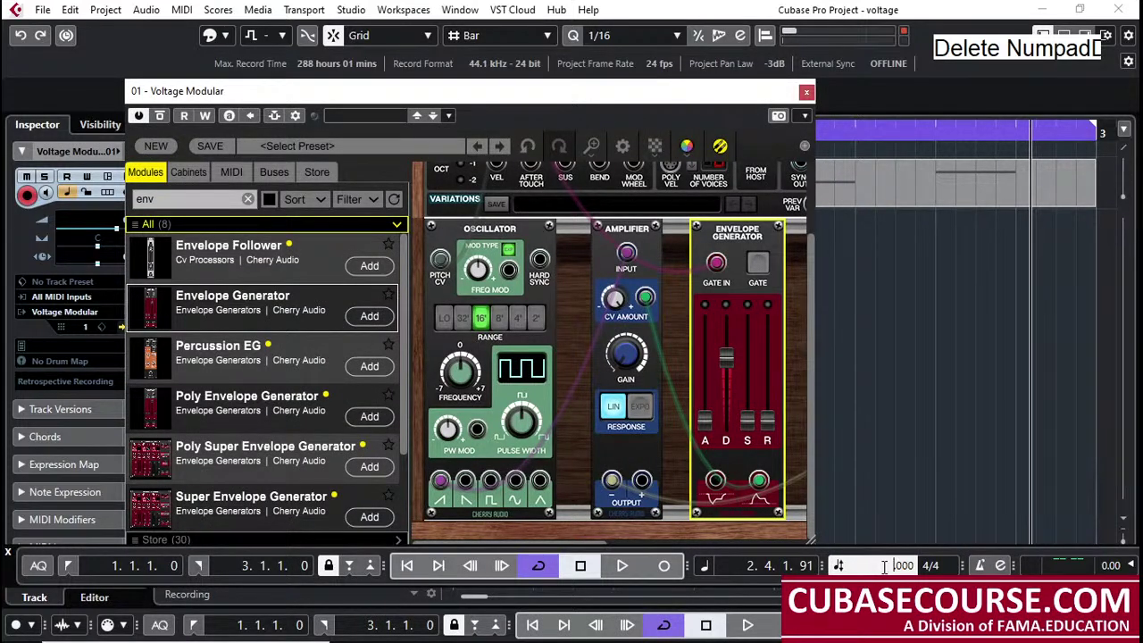
{"action": "type", "text": "1"}
{"action": "type", "text": "0"}
{"action": "key", "text": "Return"}
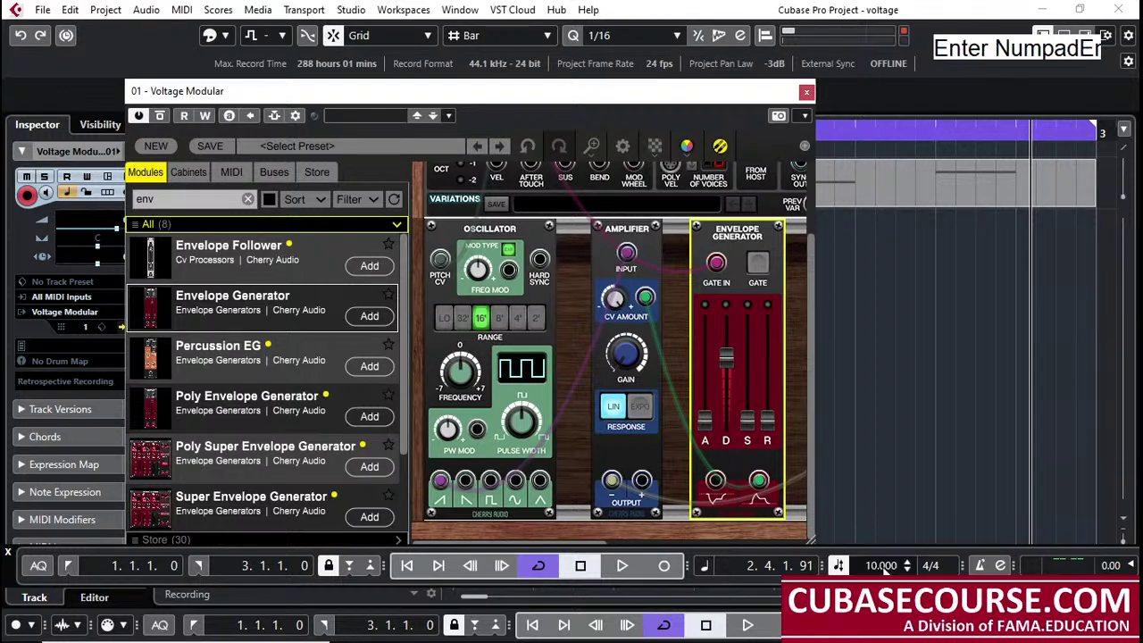
Place the plug-in window below the MIDI part, raise the attack slider almost to the decay slider's height, and return the playhead to bar 1
{"action": "left_click_drag", "start_coordinate": [687, 98], "coordinate": [766, 225]}
{"action": "left_click_drag", "start_coordinate": [783, 559], "coordinate": [786, 497]}
{"action": "left_click_drag", "start_coordinate": [558, 224], "coordinate": [558, 241]}
{"action": "left_click", "coordinate": [681, 216]}
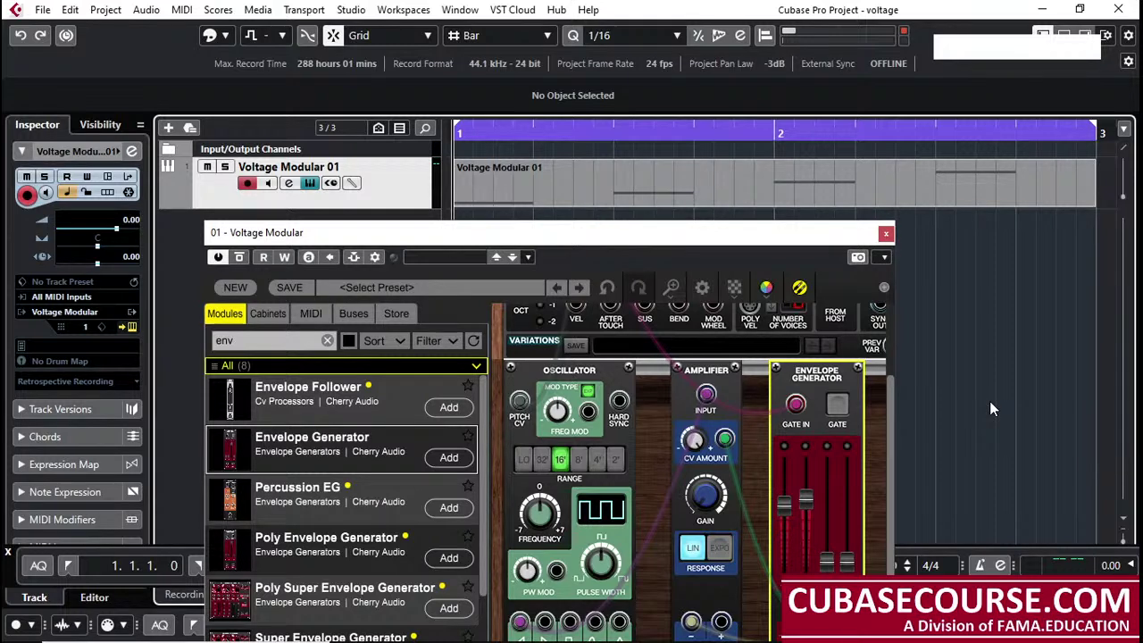
Play the part from bar 1, jump to bar 2 to hear the third note's slow attack and decay, and stop
{"action": "key", "text": "space"}
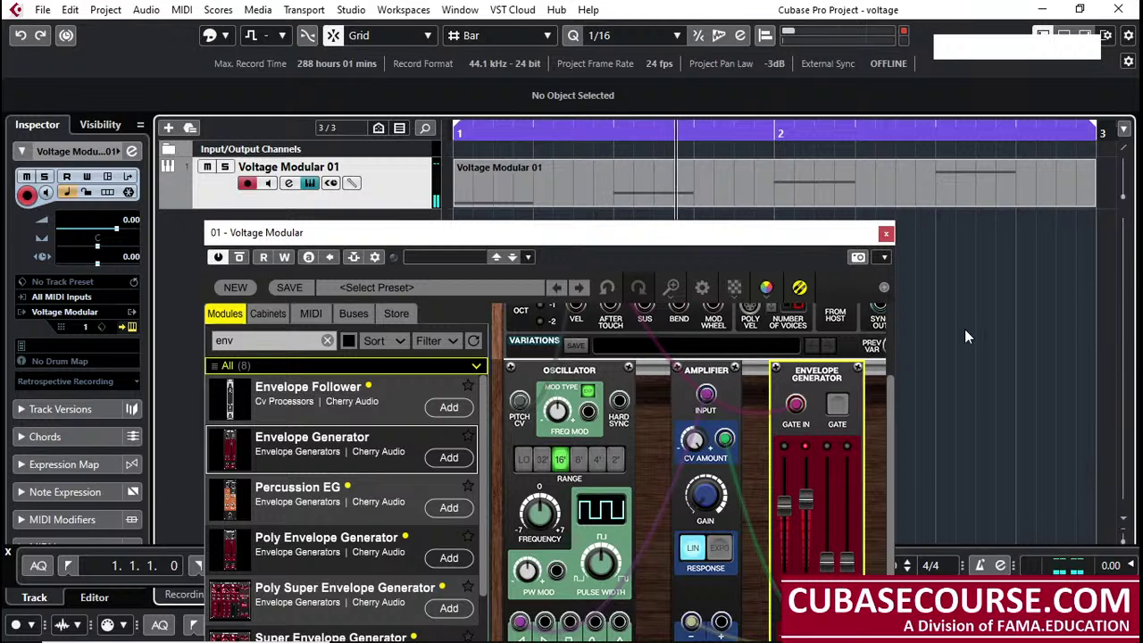
{"action": "left_click", "coordinate": [773, 132]}
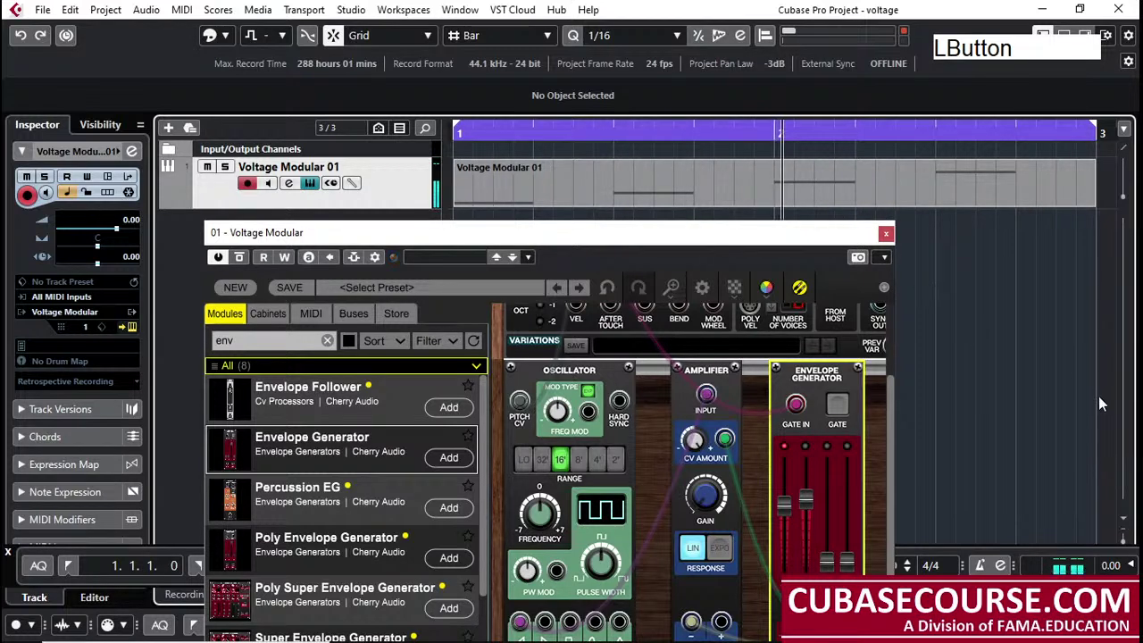
{"action": "left_click", "coordinate": [934, 131]}
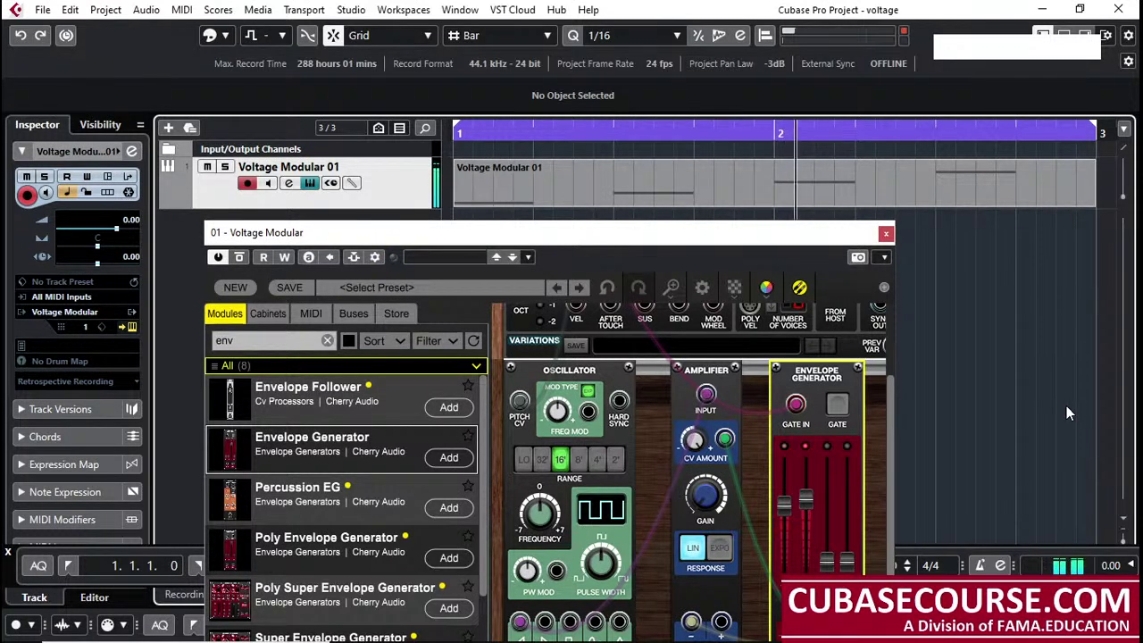
{"action": "key", "text": "space"}
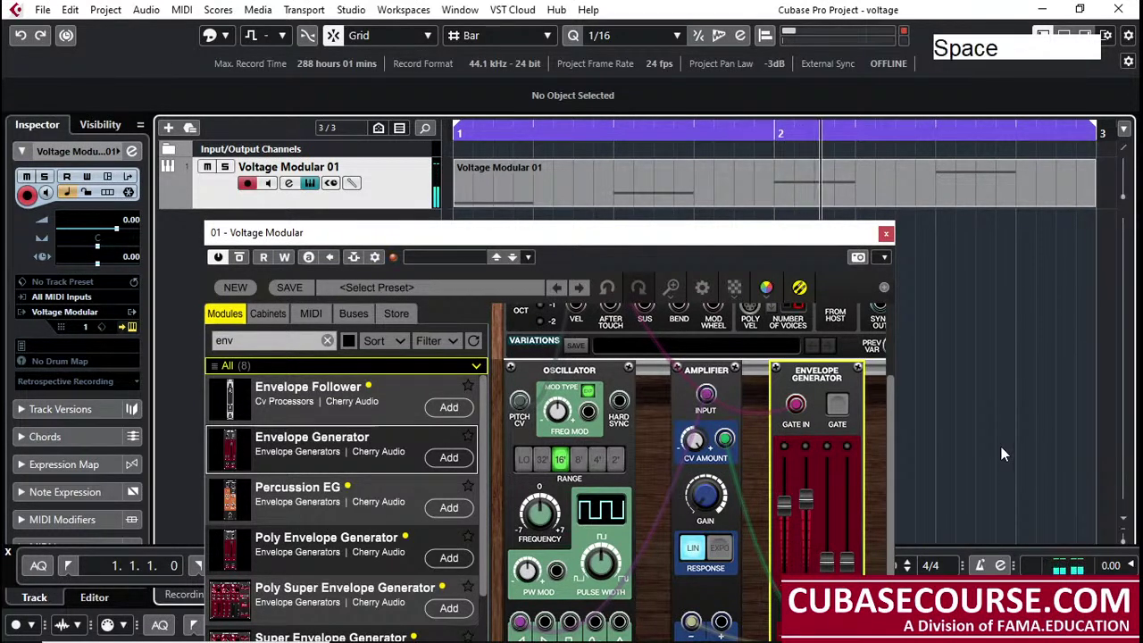
Reset the envelope generator's attack time to 2.0 ms and lower its decay slider
{"action": "left_click_drag", "start_coordinate": [792, 512], "coordinate": [792, 507]}
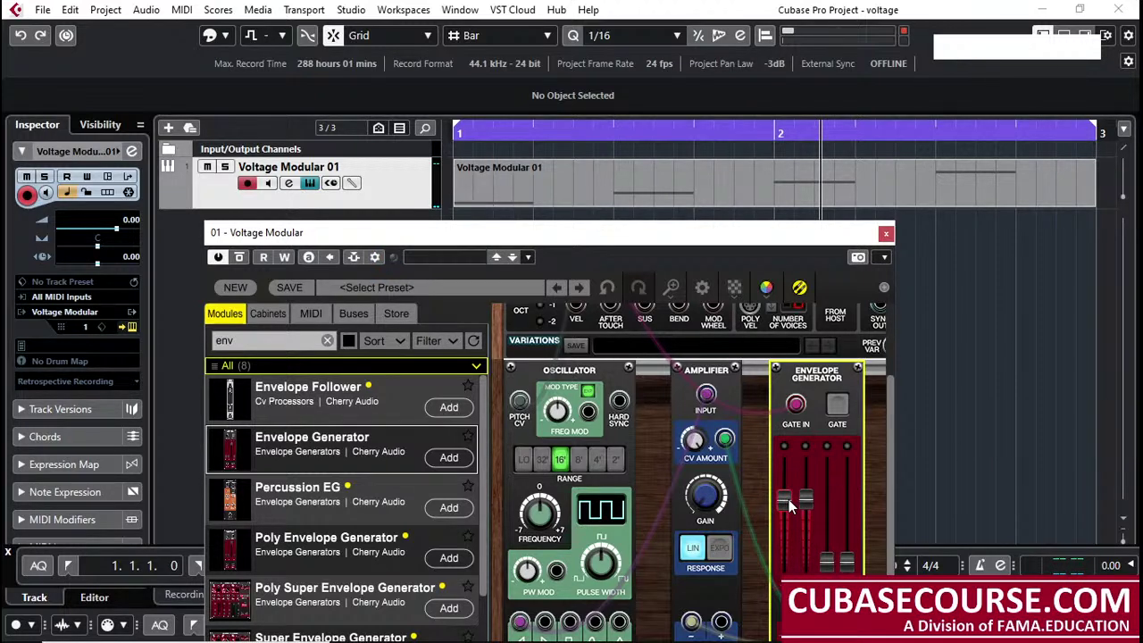
{"action": "double_click", "coordinate": [788, 499]}
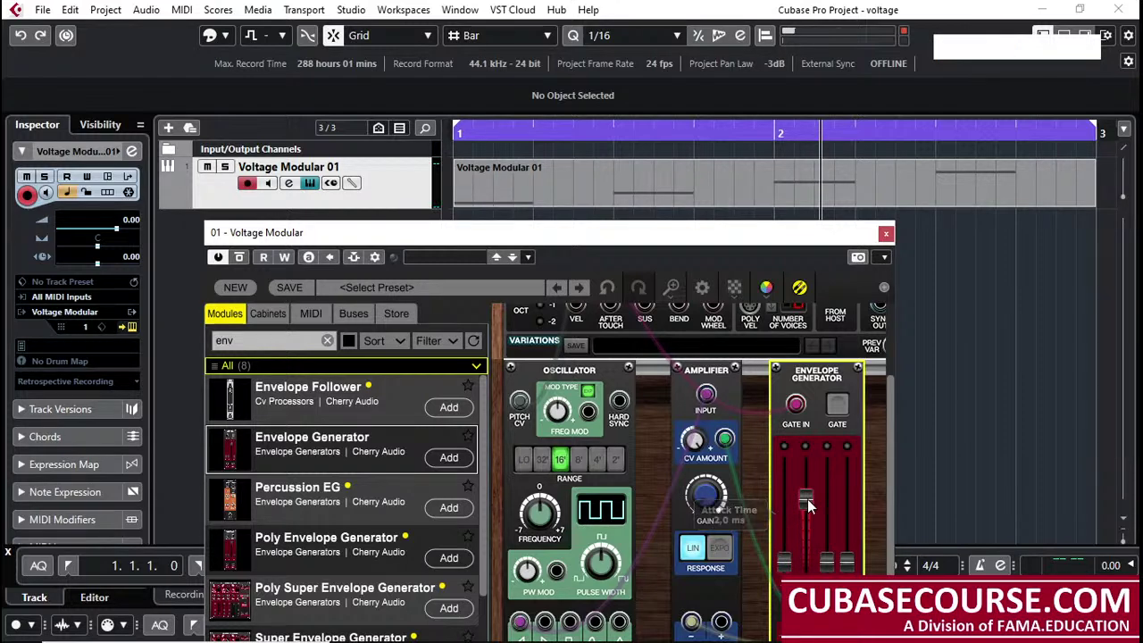
{"action": "left_click_drag", "start_coordinate": [807, 508], "coordinate": [837, 559]}
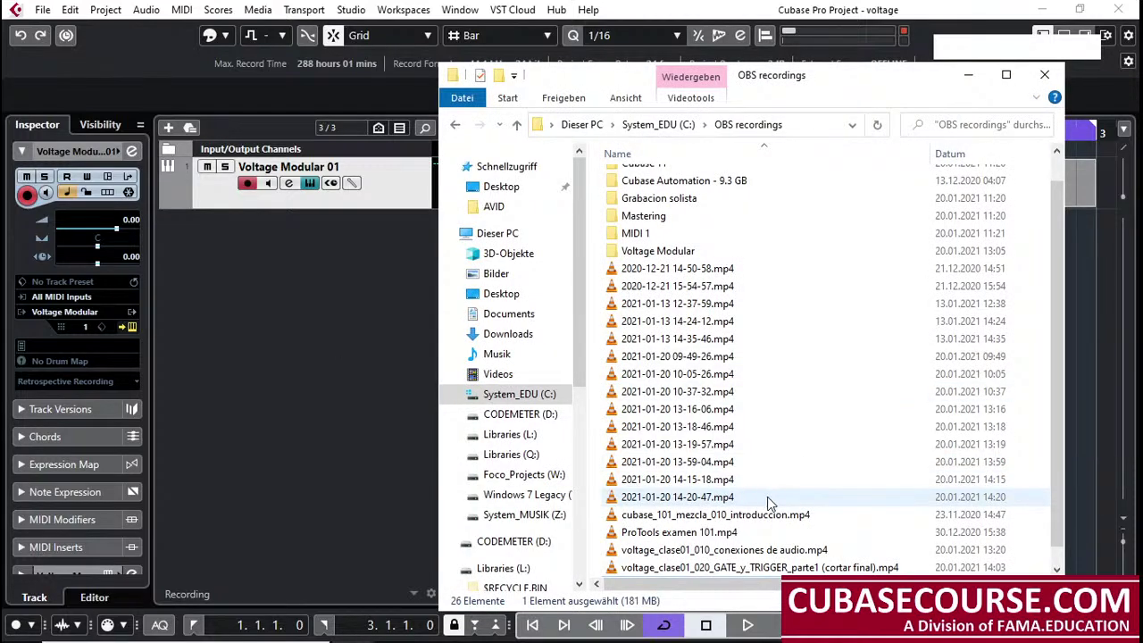
{"action": "left_click", "coordinate": [769, 501]}
{"action": "key", "text": "F2"}
{"action": "type", "text": "voltage_clase01_020_GATE_y_TRIGGER_parte1 (cortar final)"}
{"action": "left_click", "coordinate": [701, 497]}
{"action": "type", "text": "3"}
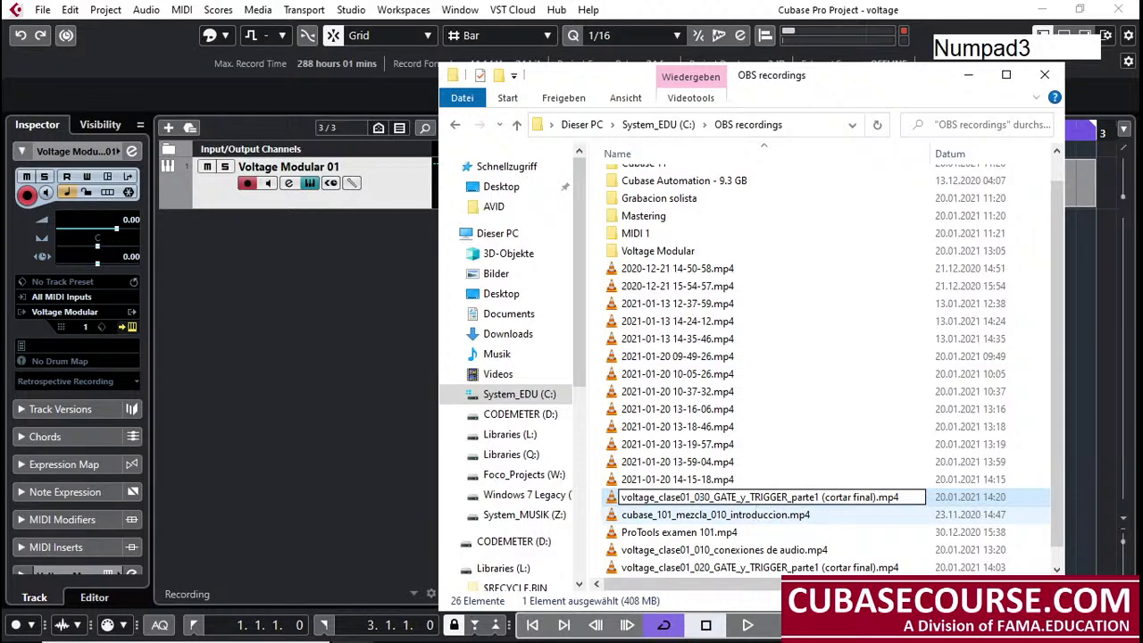
Insert ENV_GENERATOR_Attack_Decay directly after voltage_clase01_030_ in the file name
{"action": "key", "text": "Right"}
{"action": "key", "text": "Right"}
{"action": "type", "text": "ENV"}
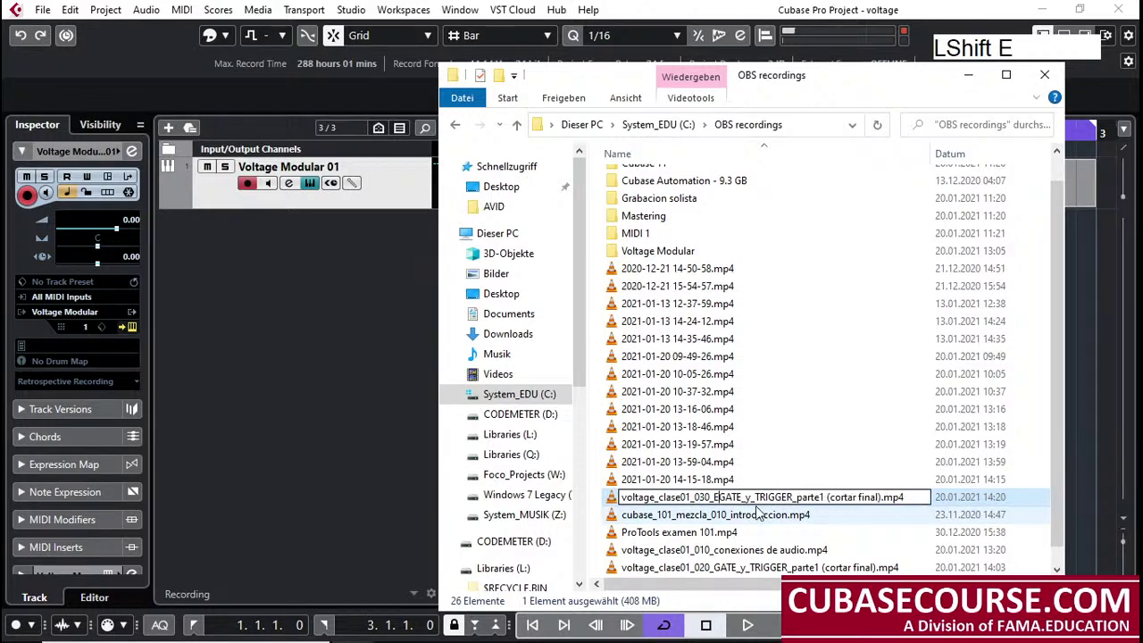
{"action": "type", "text": "_G"}
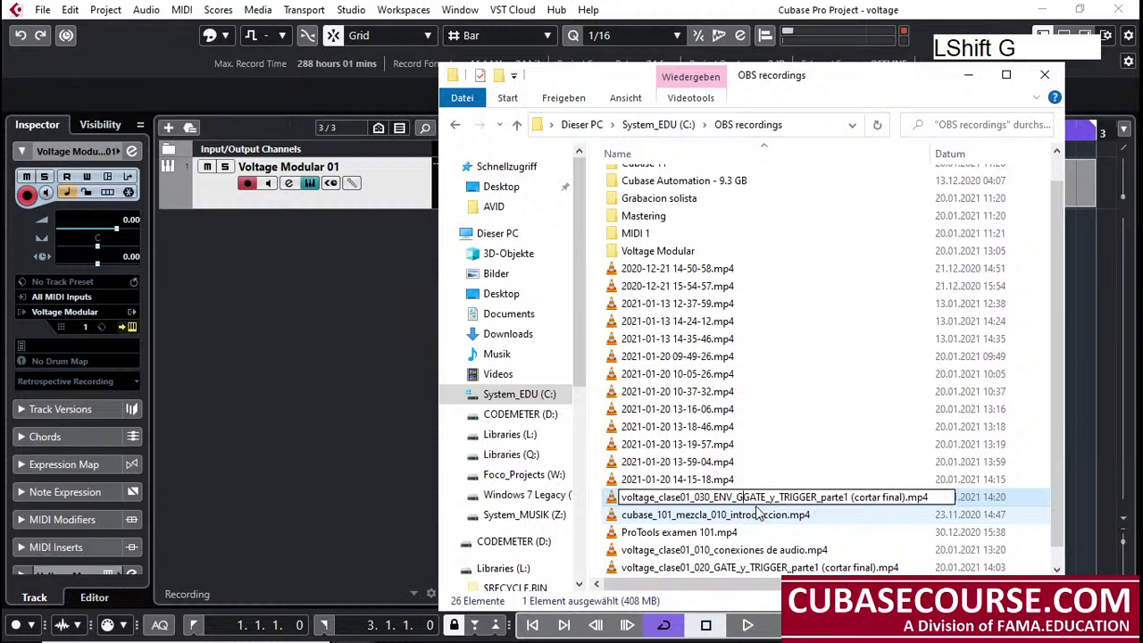
{"action": "type", "text": "E"}
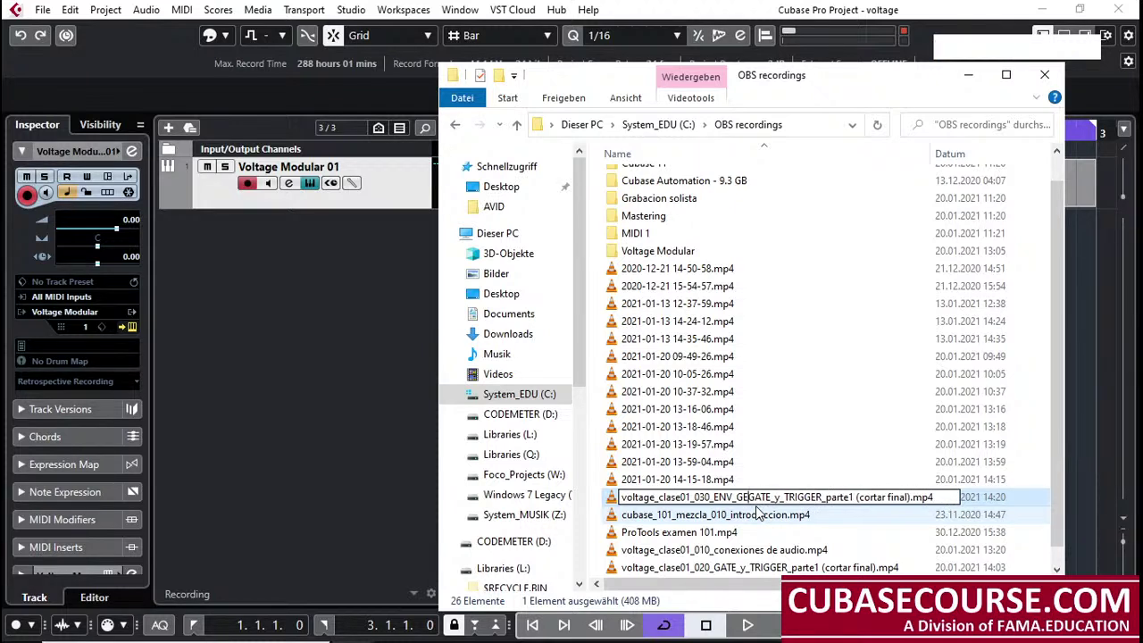
{"action": "type", "text": "NERATOR_Attack_Decay"}
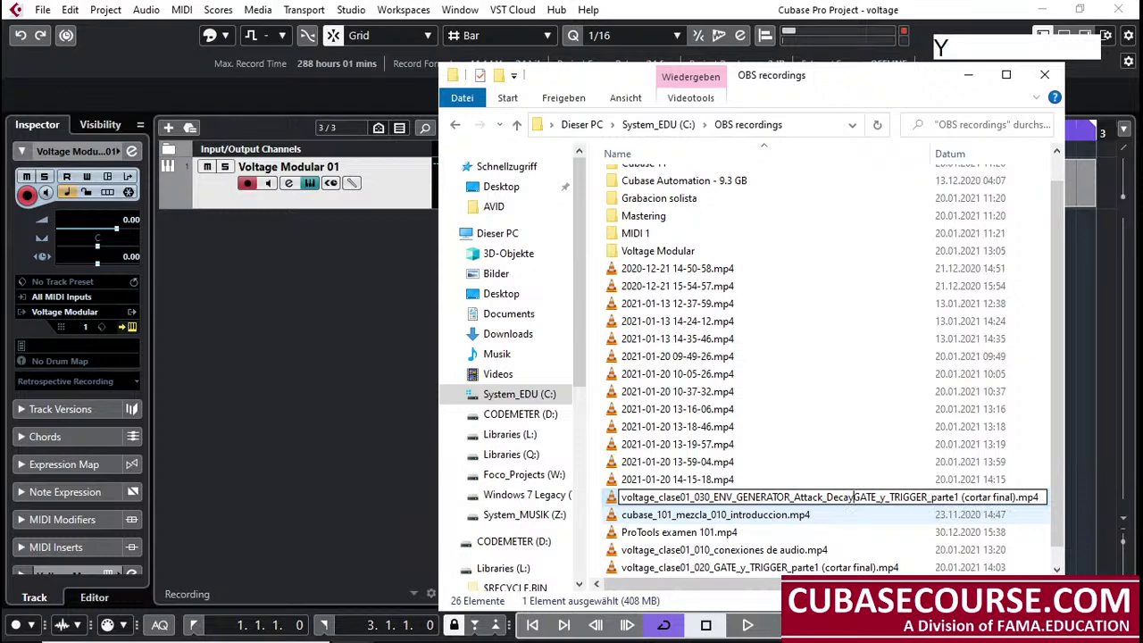
Remove the leftover "GATE_y_TRIGGER_parte1 (cortar final)" text and save the name as voltage_clase01_030_ENV_GENERATOR_Attack_Decay.mp4
{"action": "key", "text": "Delete"}
{"action": "key", "text": "Delete"}
{"action": "key", "text": "Delete"}
{"action": "key", "text": "Delete"}
{"action": "key", "text": "Delete"}
{"action": "key", "text": "Delete"}
{"action": "key", "text": "Delete"}
{"action": "key", "text": "Delete"}
{"action": "key", "text": "Delete"}
{"action": "key", "text": "Delete"}
{"action": "key", "text": "Delete"}
{"action": "key", "text": "Delete"}
{"action": "key", "text": "Delete"}
{"action": "key", "text": "Delete"}
{"action": "key", "text": "Delete"}
{"action": "key", "text": "Delete"}
{"action": "key", "text": "Delete"}
{"action": "key", "text": "Delete"}
{"action": "key", "text": "Delete"}
{"action": "key", "text": "Delete"}
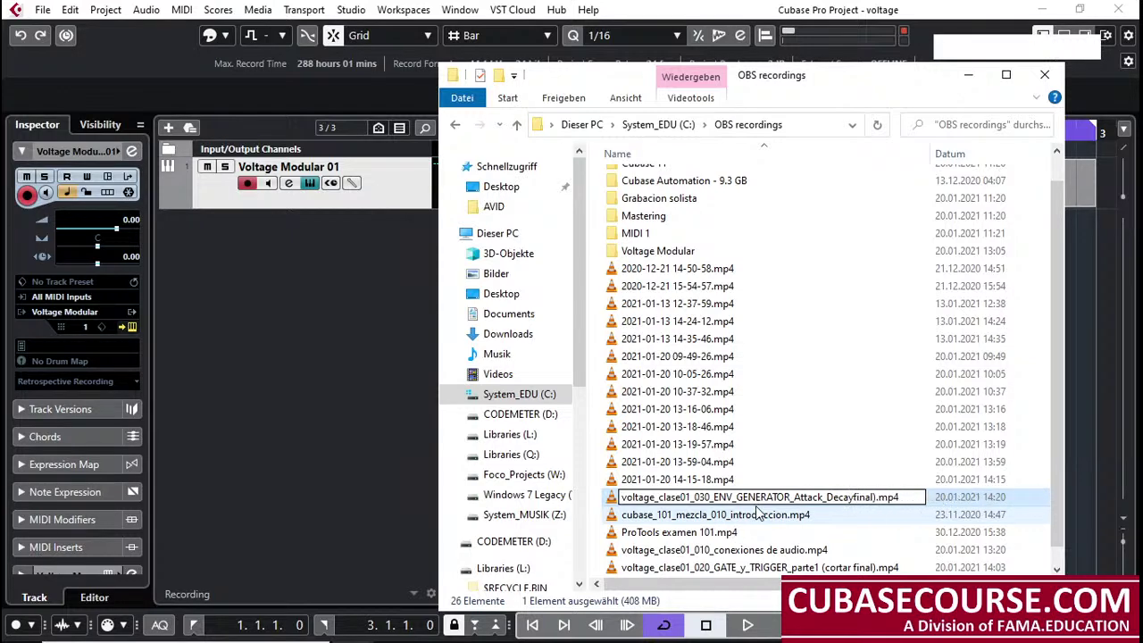
{"action": "key", "text": "Delete"}
{"action": "key", "text": "Delete"}
{"action": "key", "text": "Return"}
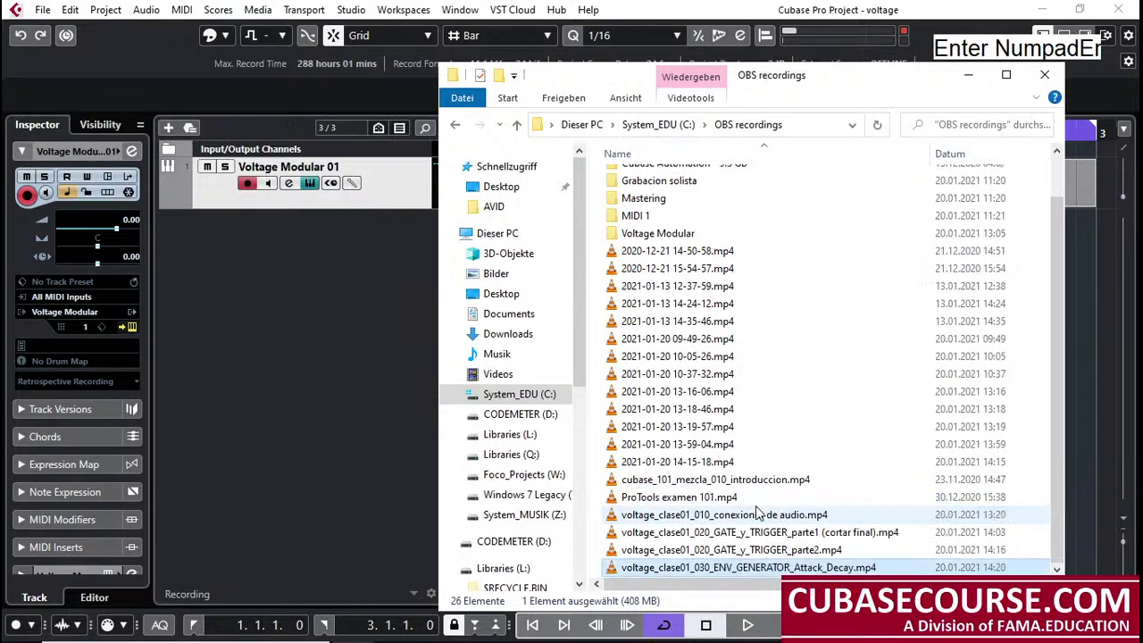
Close the file explorer window and reposition the Voltage Modular window over the Cubase project with the envelope generator in view
{"action": "left_click", "coordinate": [493, 436]}
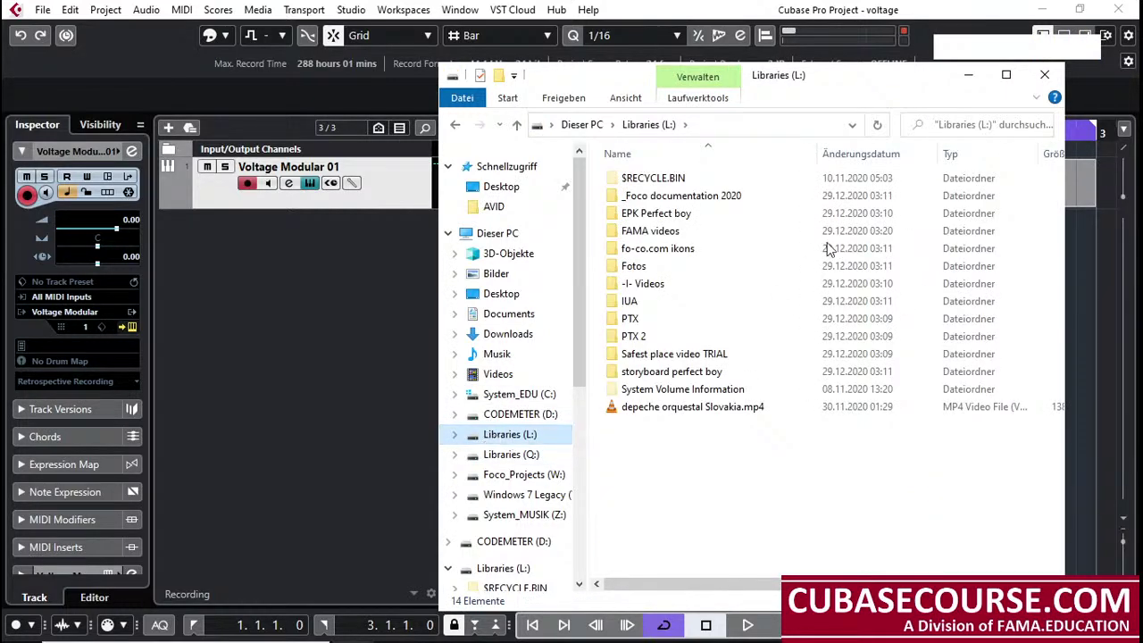
{"action": "left_click", "coordinate": [1056, 76]}
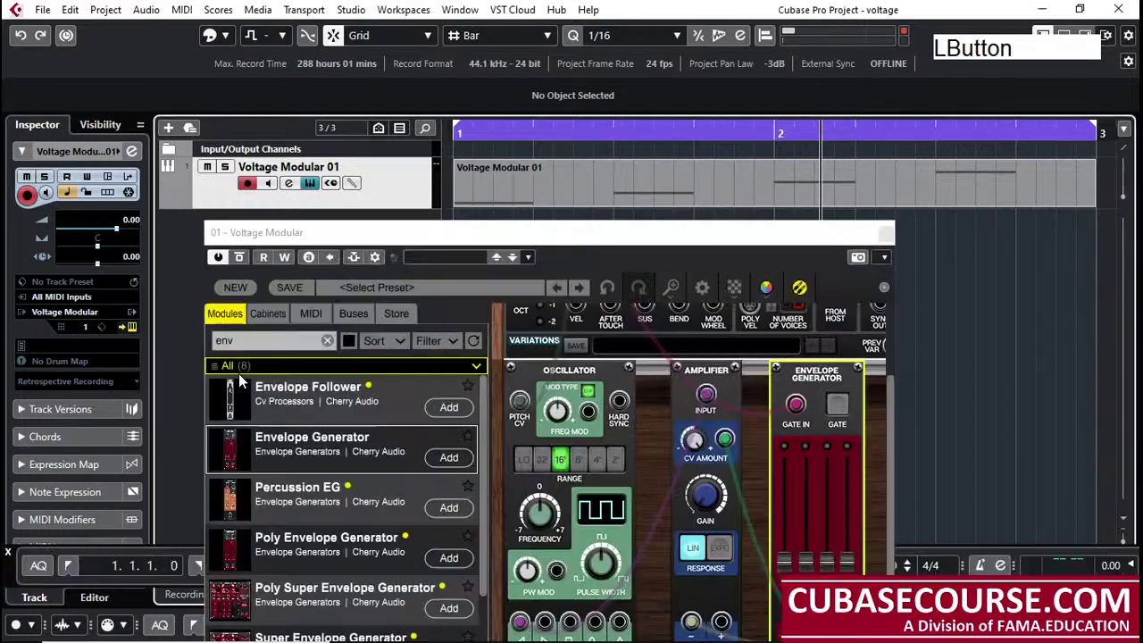
{"action": "left_click", "coordinate": [885, 232]}
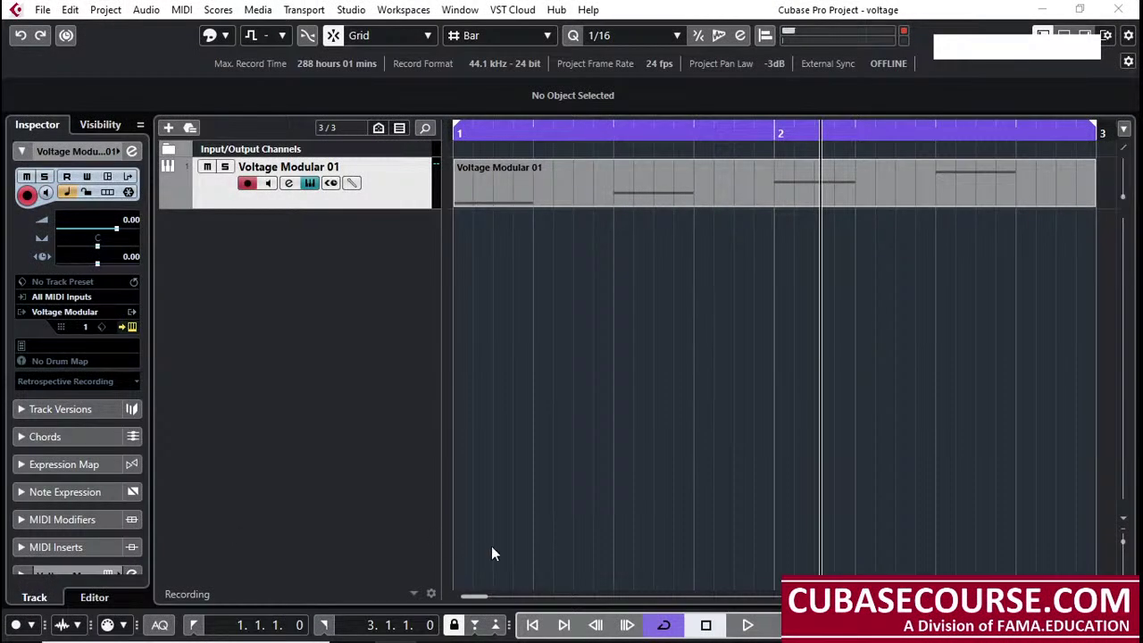
{"action": "left_click", "coordinate": [362, 372]}
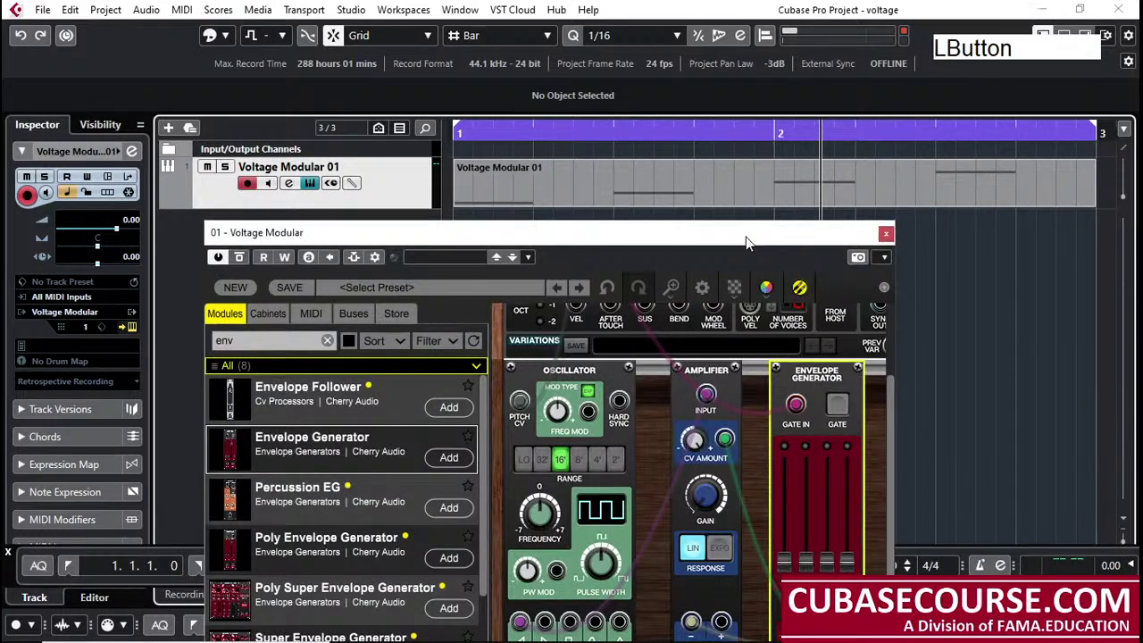
{"action": "left_click_drag", "start_coordinate": [750, 232], "coordinate": [754, 169]}
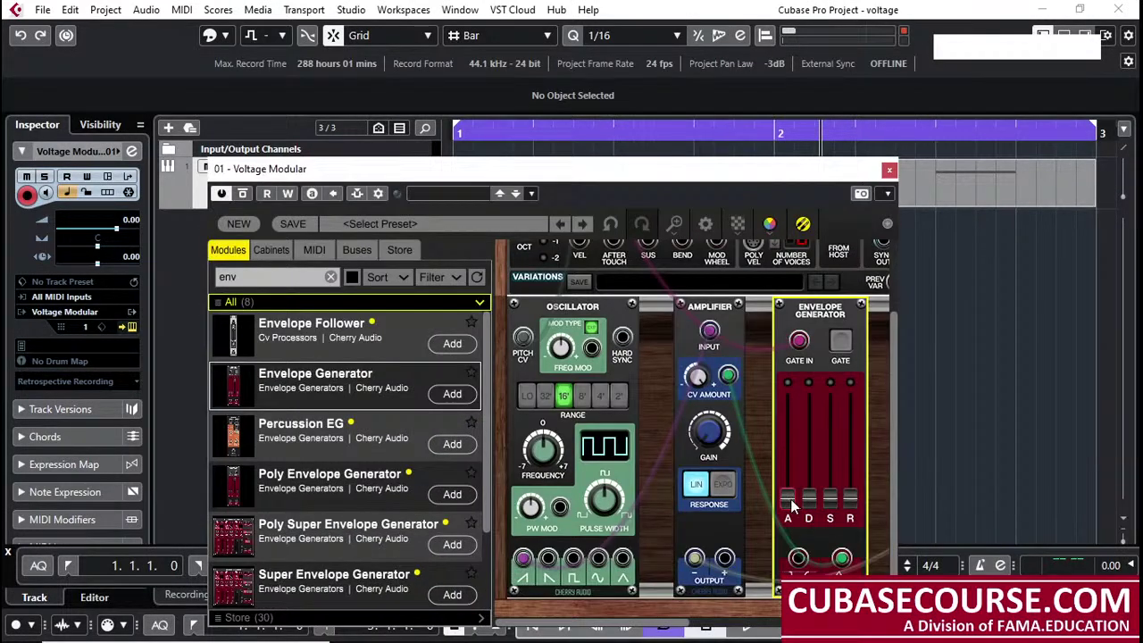
Raise the envelope generator's attack and decay sliders to about the same height near mid-travel, leaving sustain and release at minimum
{"action": "mouse_move", "coordinate": [791, 505]}
{"action": "left_click_drag", "start_coordinate": [791, 505], "coordinate": [795, 454]}
{"action": "left_click_drag", "start_coordinate": [808, 496], "coordinate": [809, 454]}
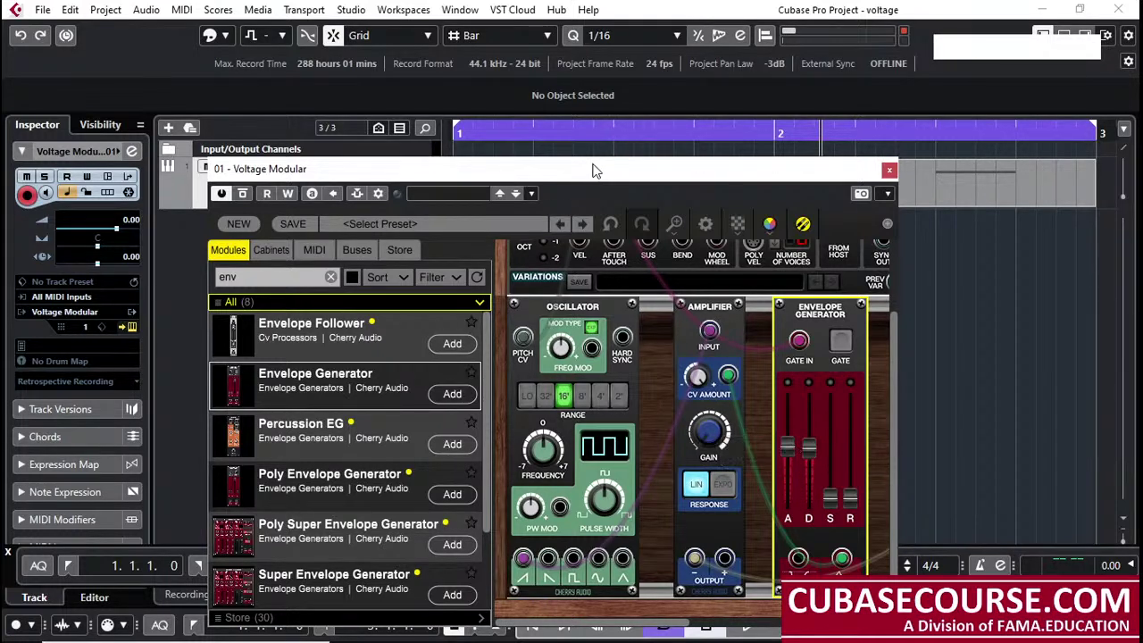
{"action": "left_click_drag", "start_coordinate": [569, 170], "coordinate": [548, 212]}
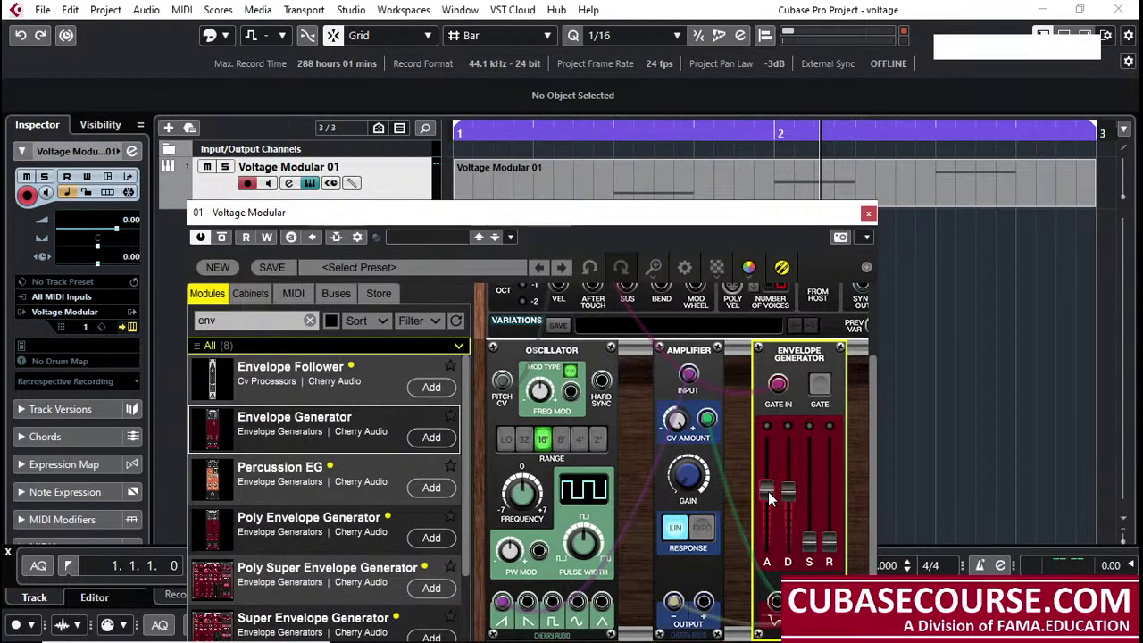
{"action": "left_click", "coordinate": [767, 491]}
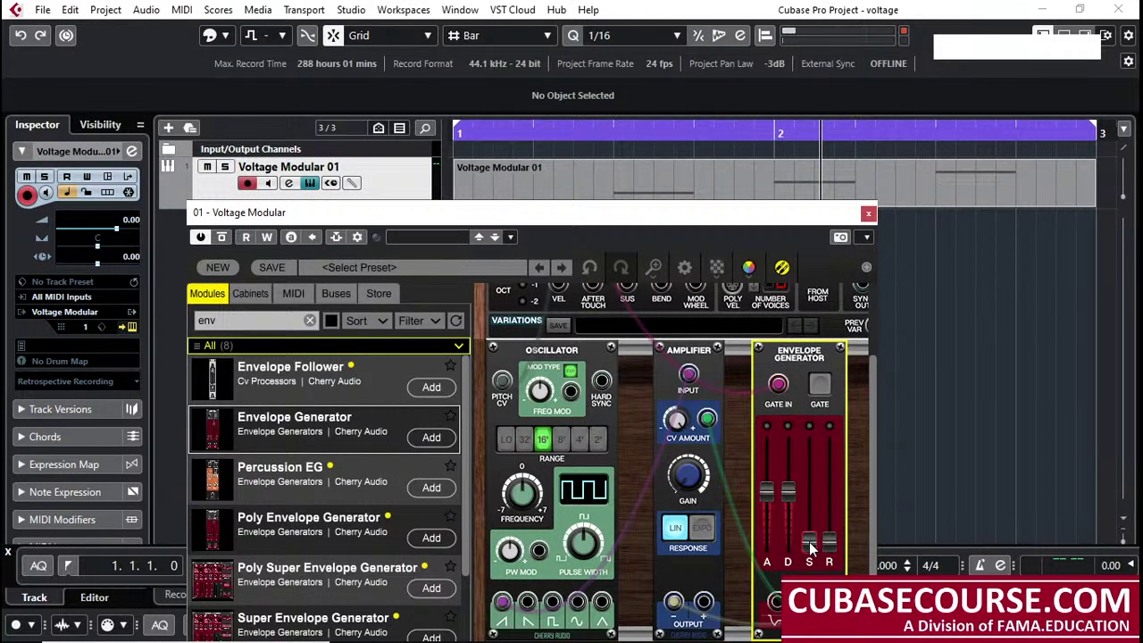
Examine the envelope generator's decay time and sustain level, keeping sustain at 0,0%
{"action": "mouse_move", "coordinate": [810, 548]}
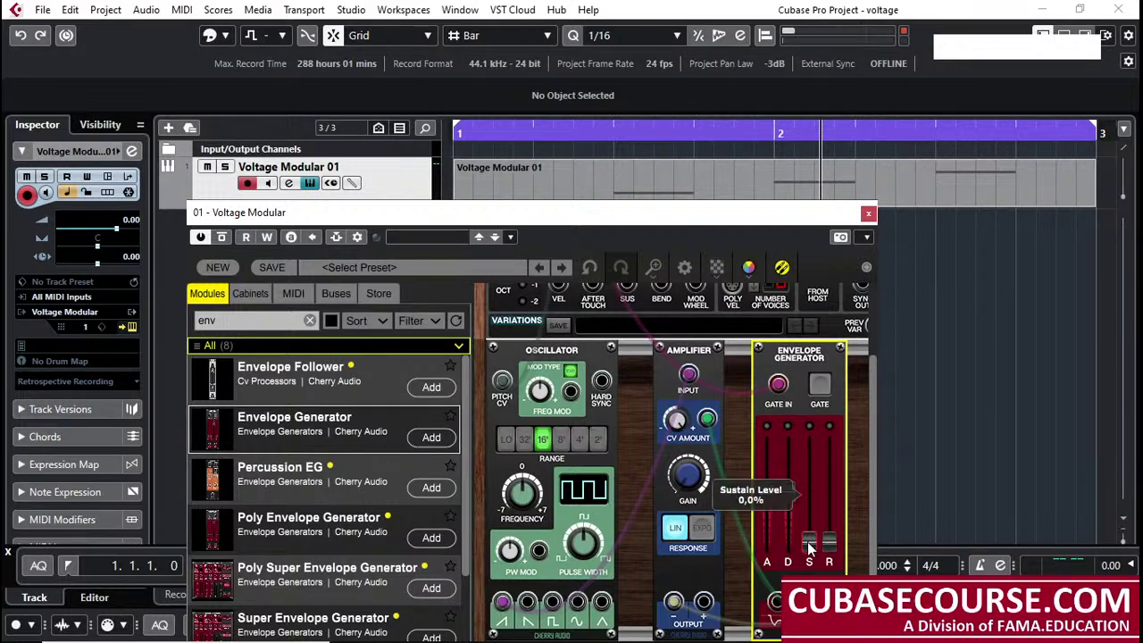
{"action": "left_click_drag", "start_coordinate": [579, 223], "coordinate": [561, 232]}
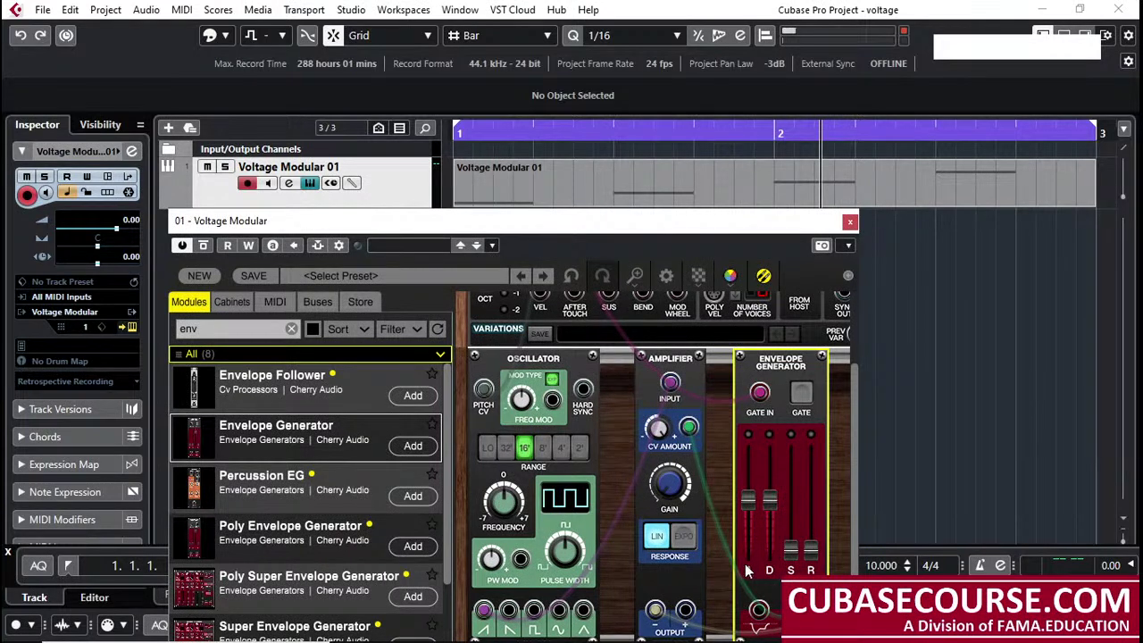
{"action": "left_click_drag", "start_coordinate": [738, 503], "coordinate": [775, 507]}
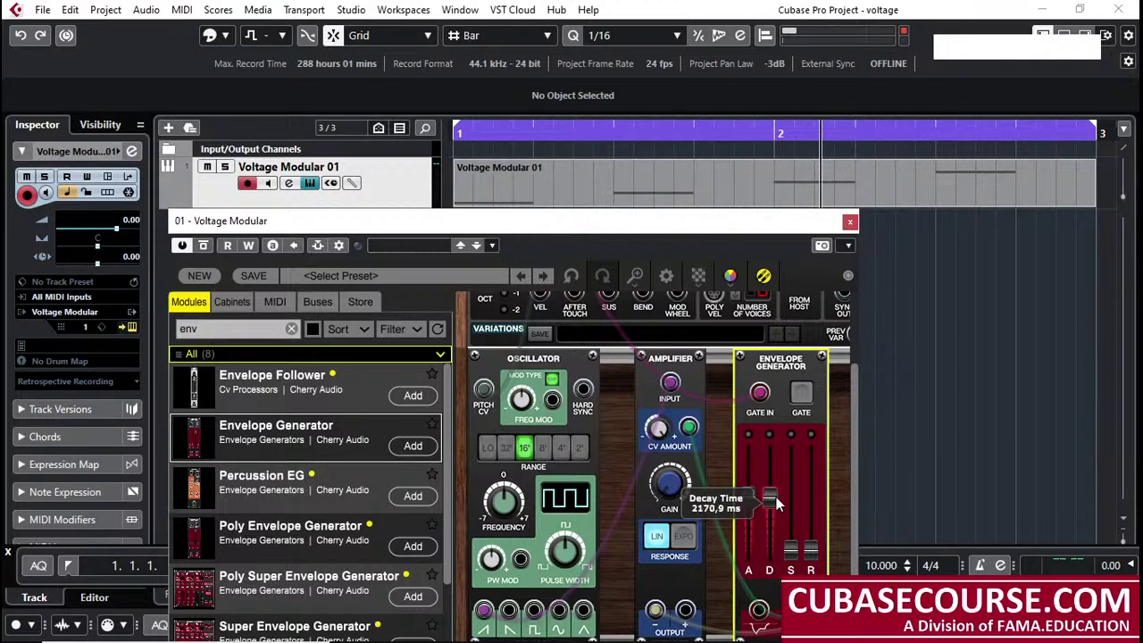
{"action": "mouse_move", "coordinate": [766, 503]}
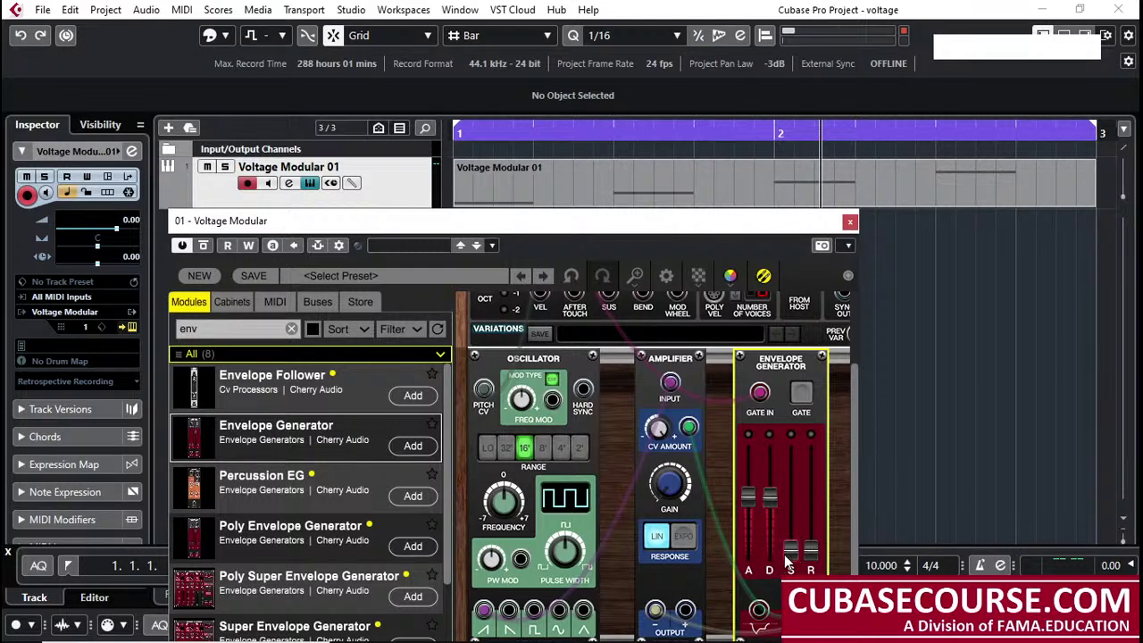
{"action": "mouse_move", "coordinate": [789, 560]}
{"action": "mouse_move", "coordinate": [793, 554]}
{"action": "left_mouse_down"}
{"action": "mouse_move", "coordinate": [793, 500]}
{"action": "mouse_move", "coordinate": [792, 546]}
{"action": "left_mouse_up"}
{"action": "left_click", "coordinate": [792, 546]}
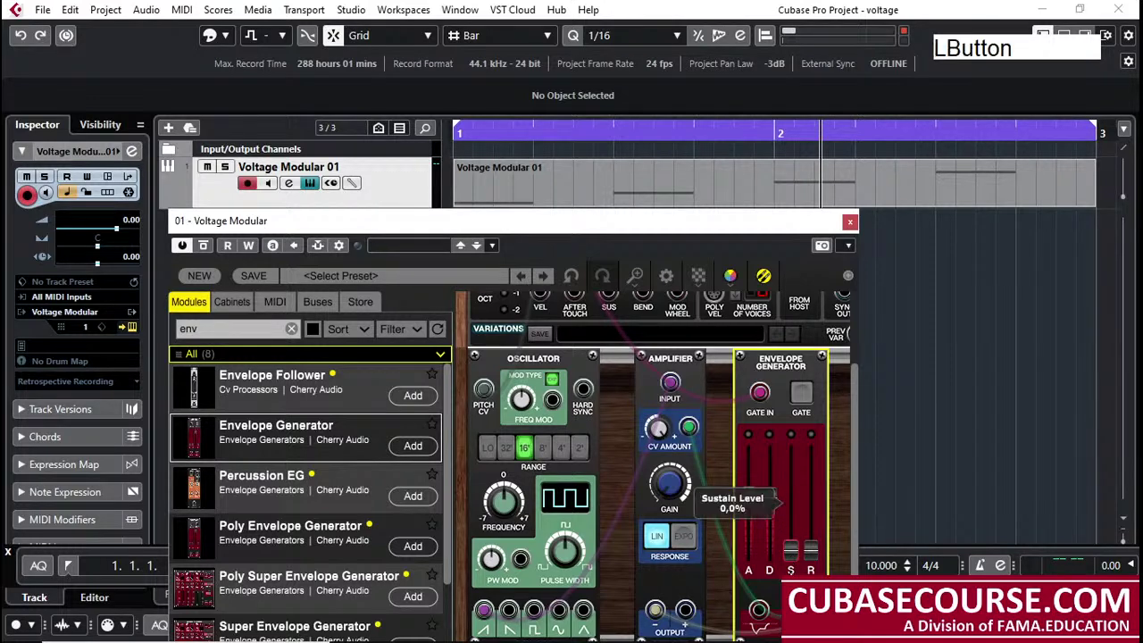
{"action": "left_click", "coordinate": [792, 565]}
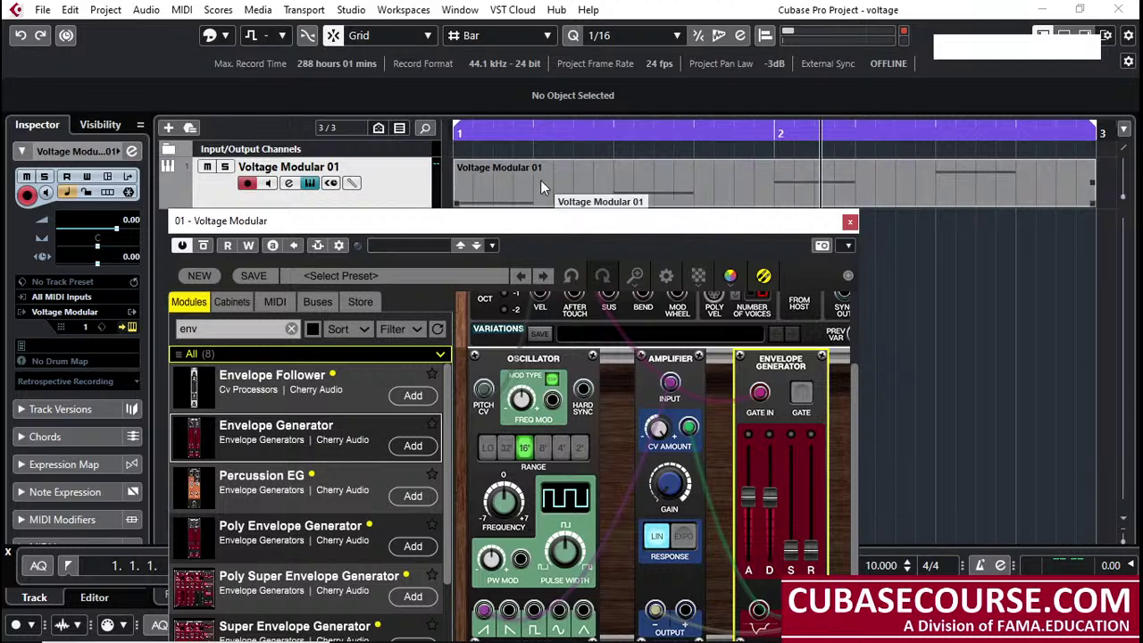
Play the Voltage Modular 01 part from bar 1 while raising and lowering the envelope's sustain level, and stop playback
{"action": "left_click", "coordinate": [471, 134]}
{"action": "key", "text": "space"}
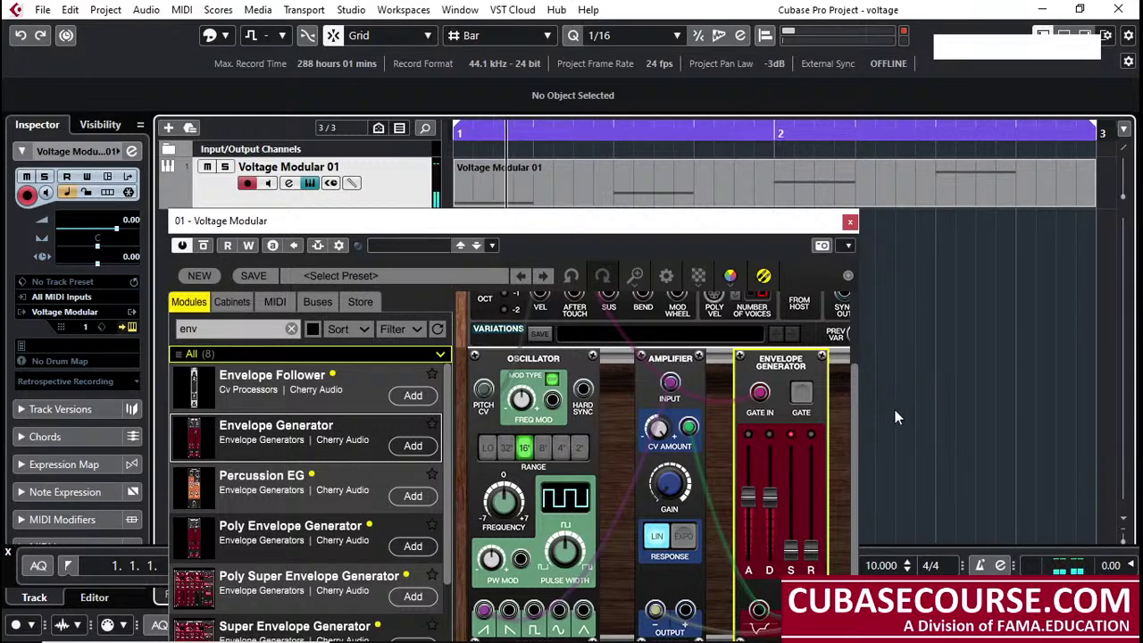
{"action": "mouse_move", "coordinate": [791, 565]}
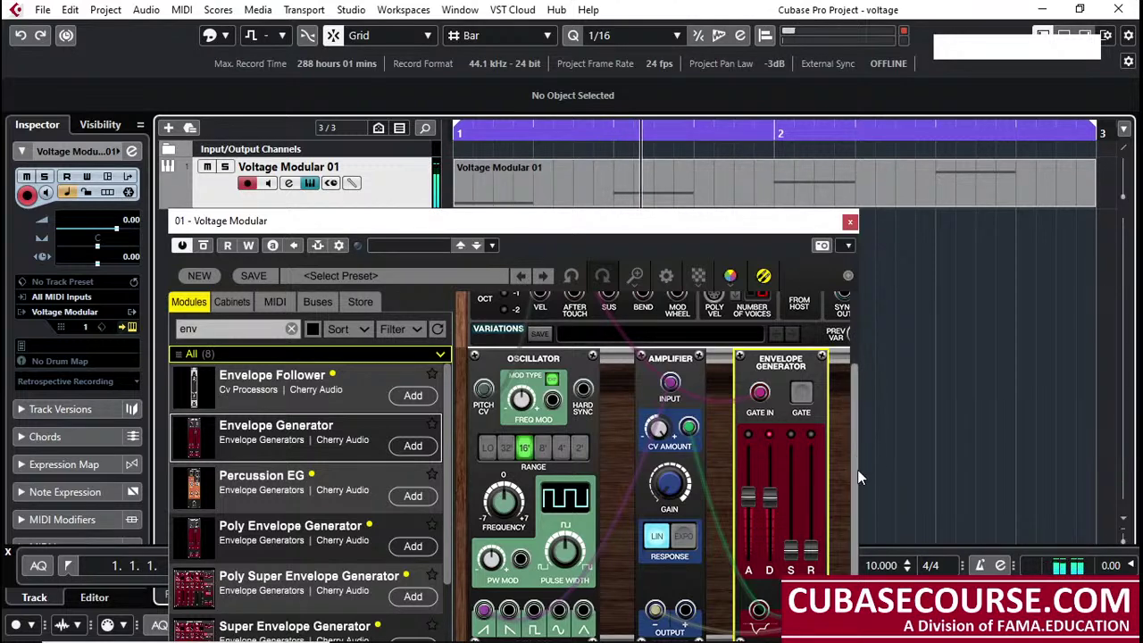
{"action": "left_click", "coordinate": [793, 551]}
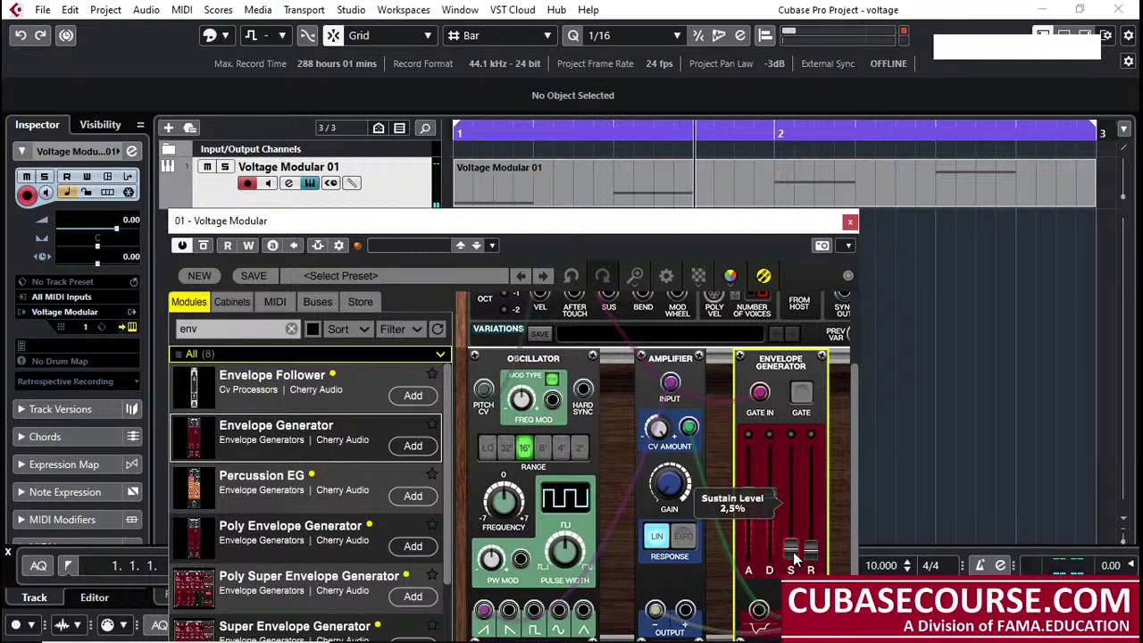
{"action": "left_click_drag", "start_coordinate": [793, 551], "coordinate": [800, 518]}
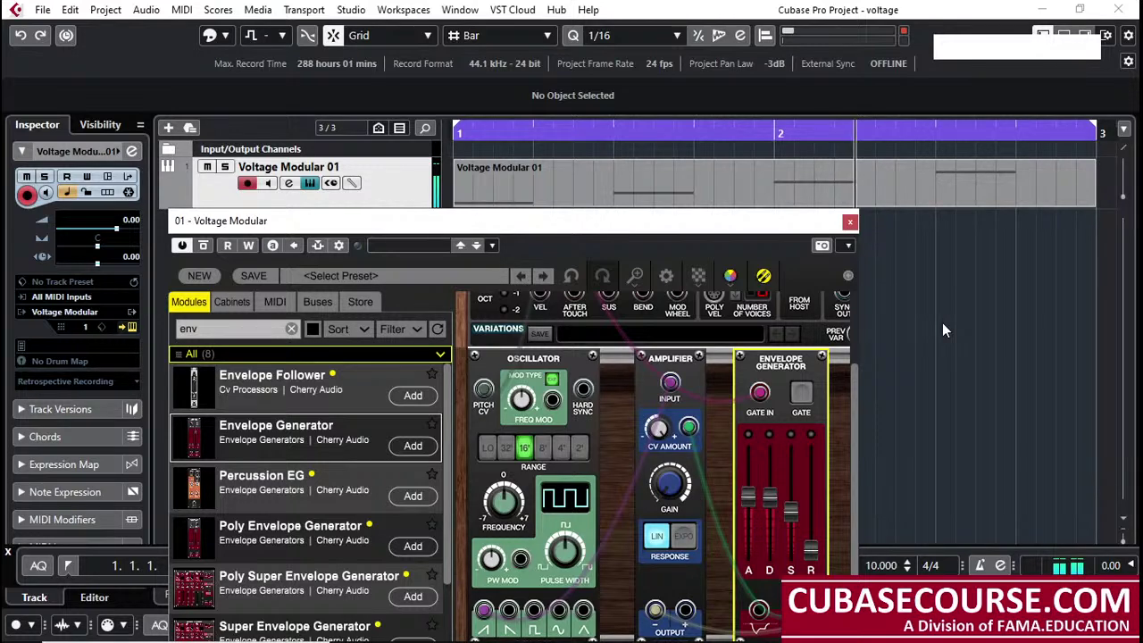
{"action": "left_click_drag", "start_coordinate": [791, 529], "coordinate": [791, 541]}
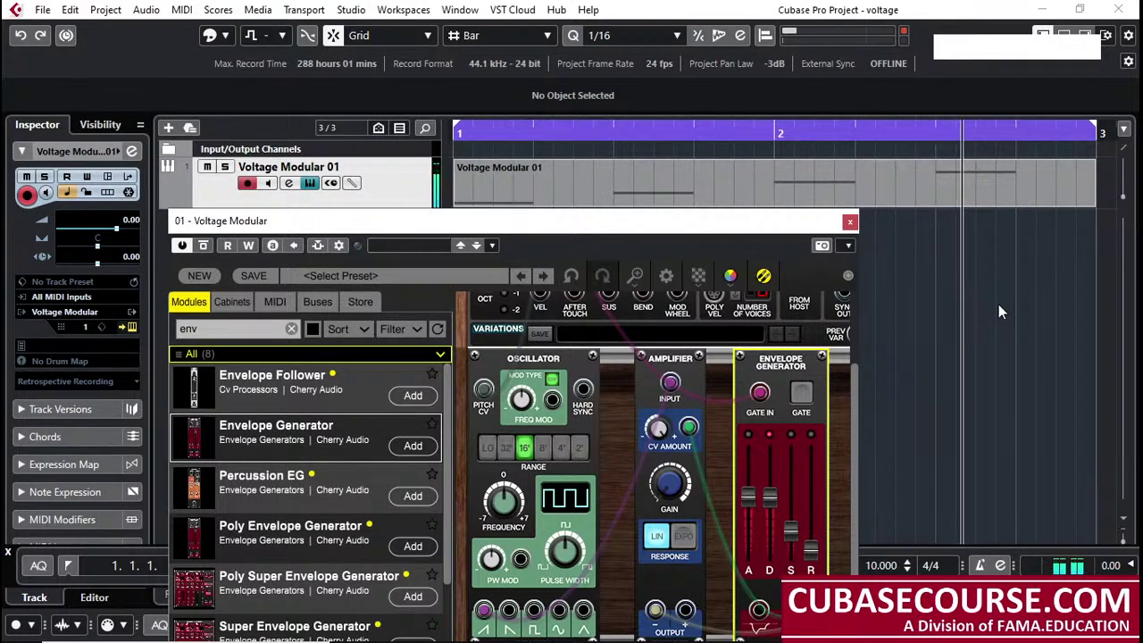
{"action": "left_click_drag", "start_coordinate": [791, 536], "coordinate": [792, 557]}
{"action": "key", "text": "space"}
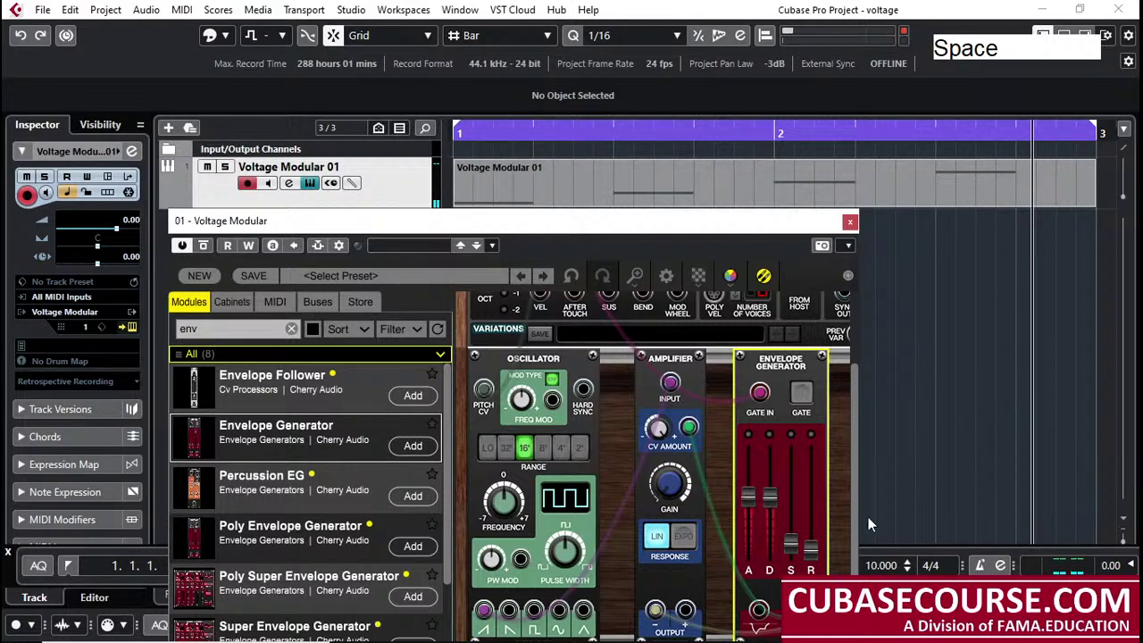
Return the envelope generator's sustain level to 0,0% and review the decay time beside it
{"action": "left_click", "coordinate": [791, 547]}
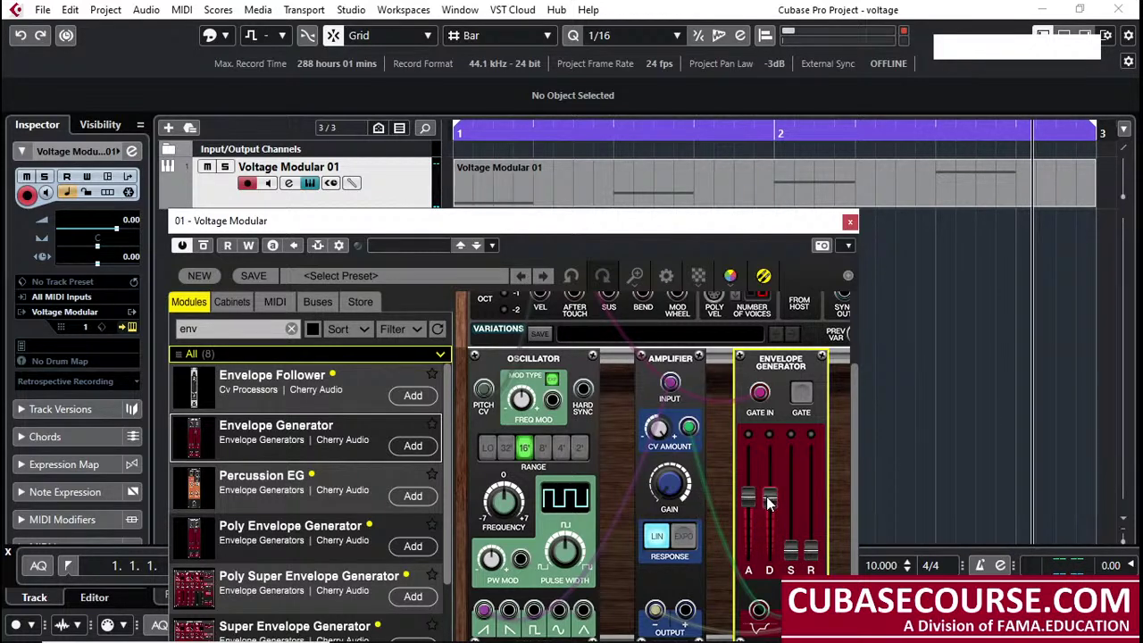
{"action": "mouse_move", "coordinate": [770, 503]}
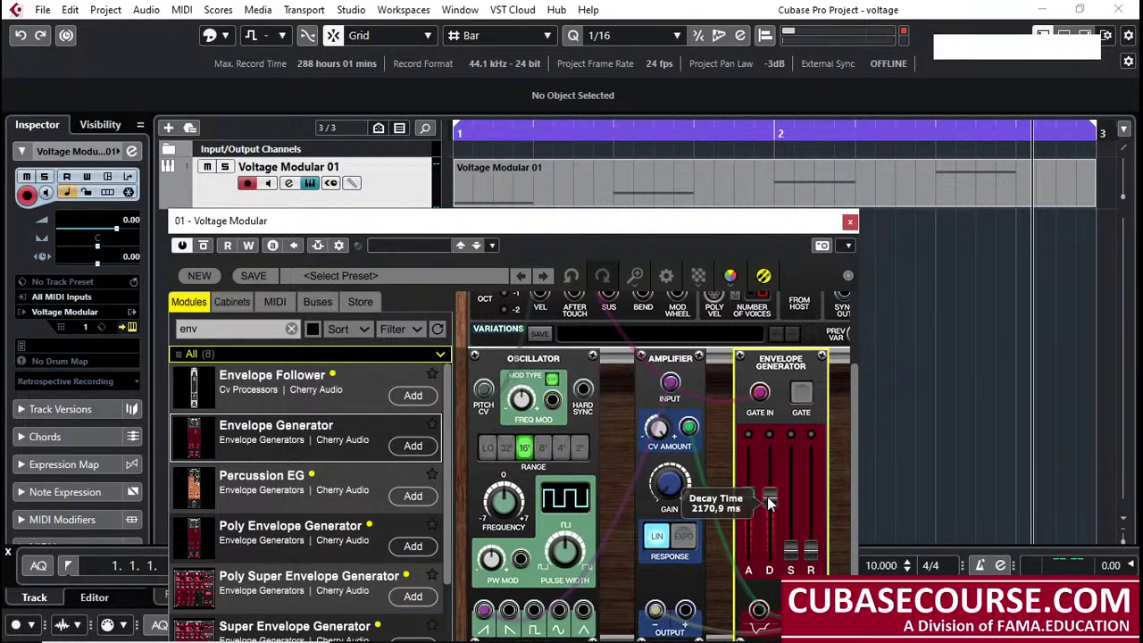
{"action": "left_click", "coordinate": [791, 553]}
{"action": "left_click_drag", "start_coordinate": [791, 553], "coordinate": [791, 562]}
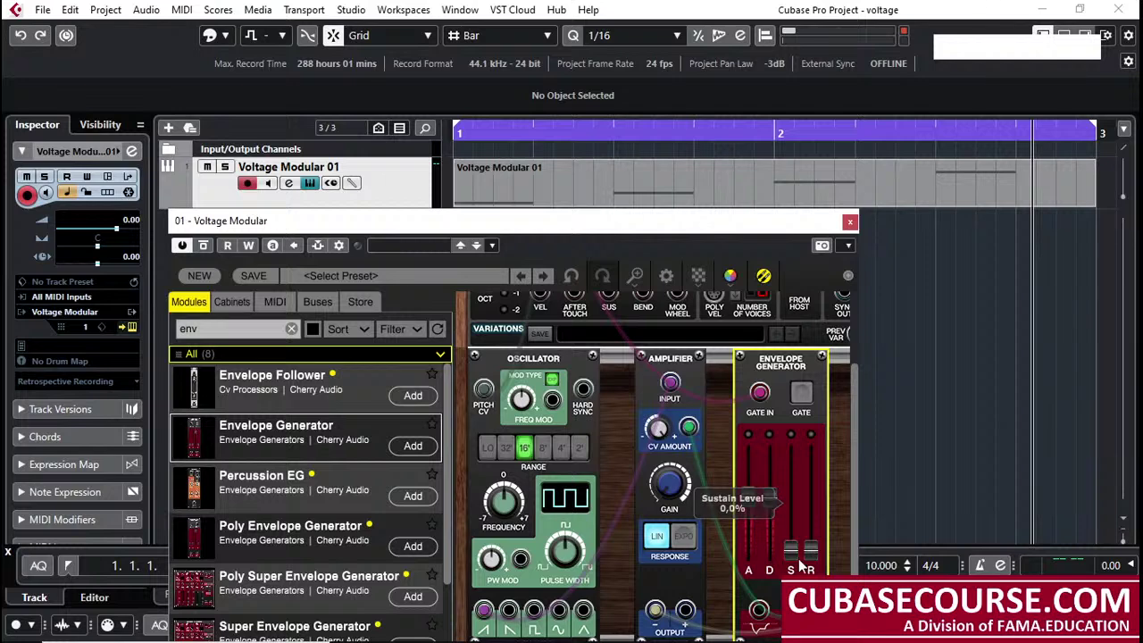
{"action": "left_click_drag", "start_coordinate": [792, 556], "coordinate": [793, 566]}
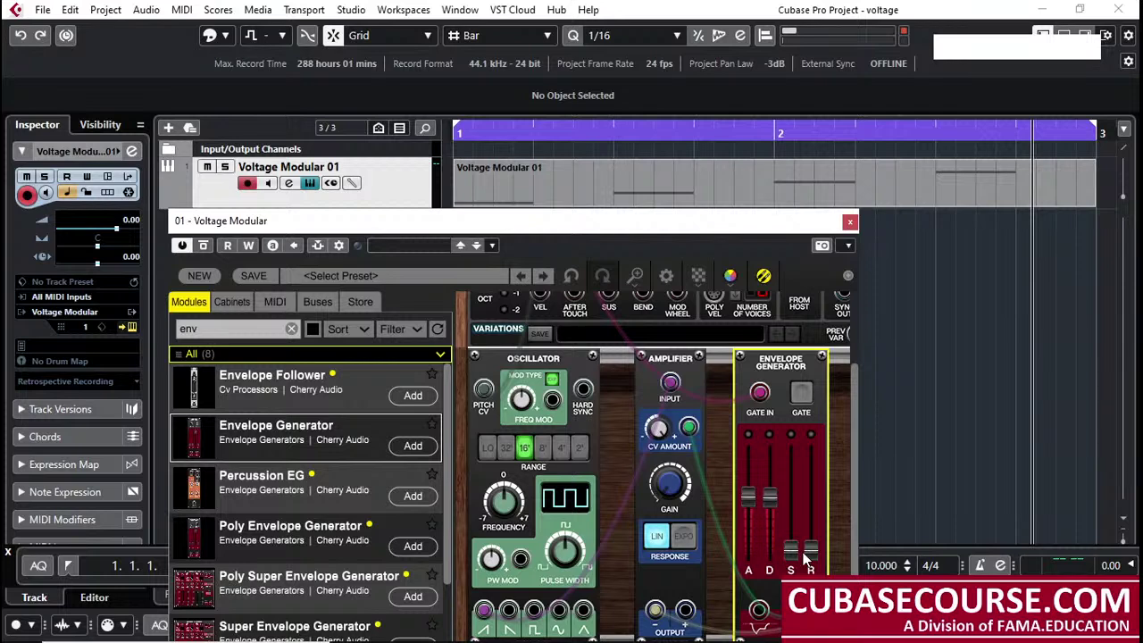
{"action": "left_click_drag", "start_coordinate": [790, 556], "coordinate": [791, 569]}
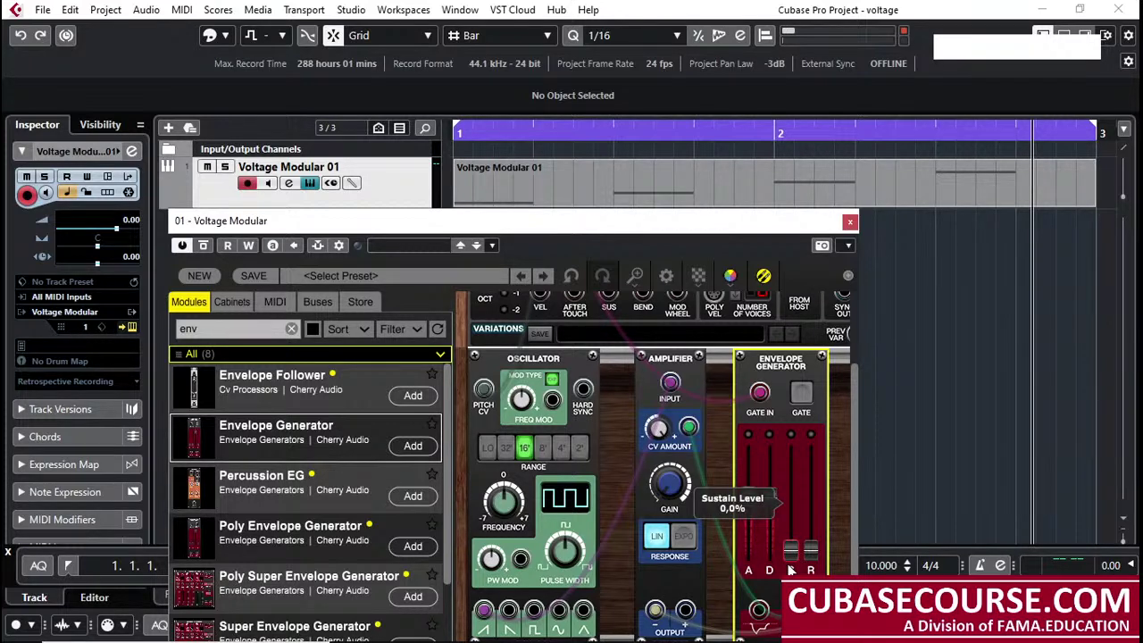
Set the envelope's sustain slider to about a quarter of its travel and audition the part from bar 1 before stopping playback
{"action": "left_click_drag", "start_coordinate": [791, 550], "coordinate": [791, 450]}
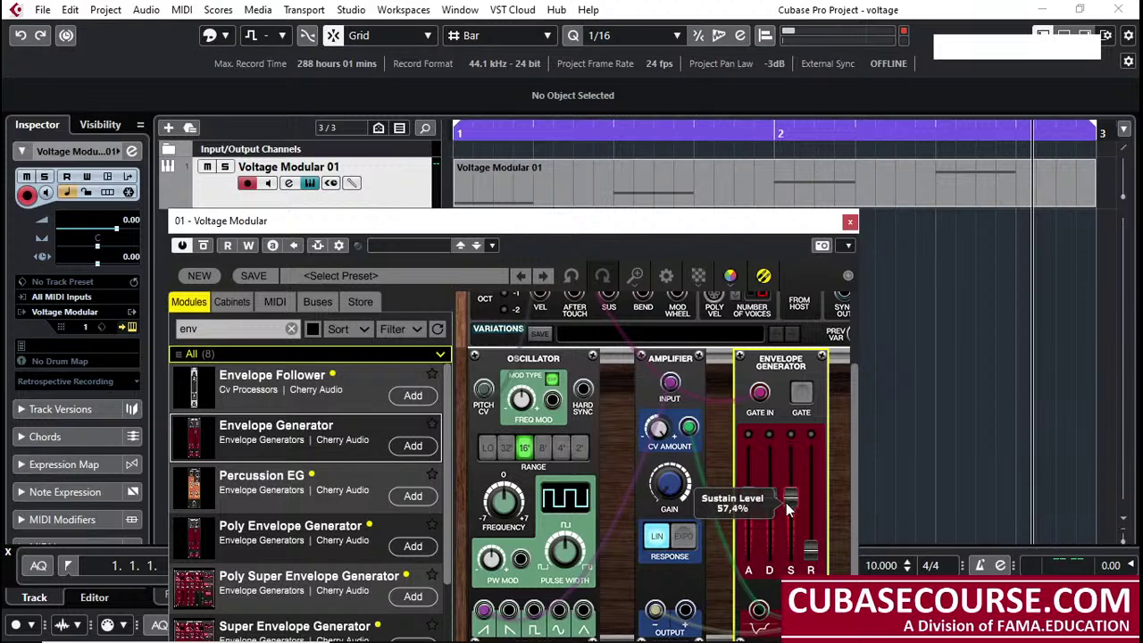
{"action": "left_click_drag", "start_coordinate": [791, 547], "coordinate": [798, 528]}
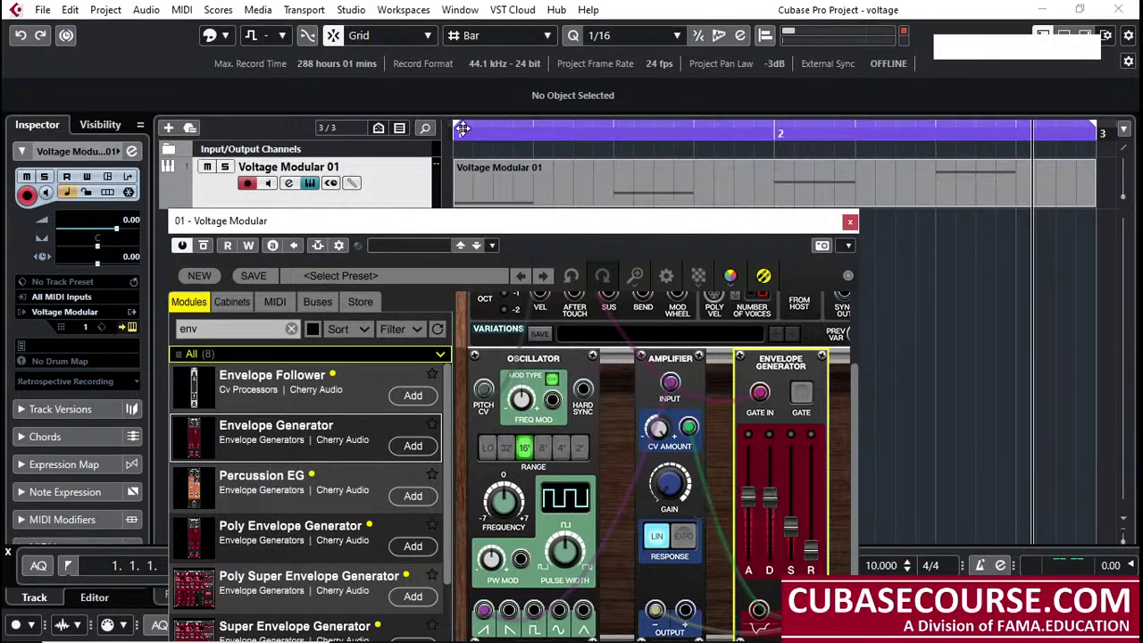
{"action": "left_click", "coordinate": [517, 134]}
{"action": "key", "text": "space"}
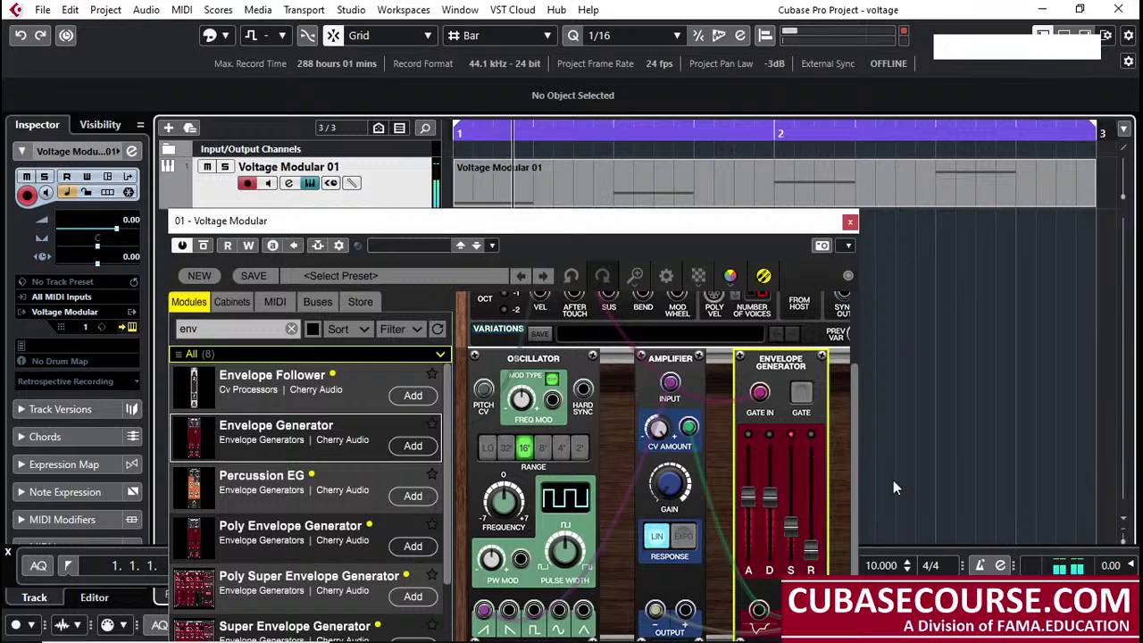
{"action": "left_click", "coordinate": [747, 442]}
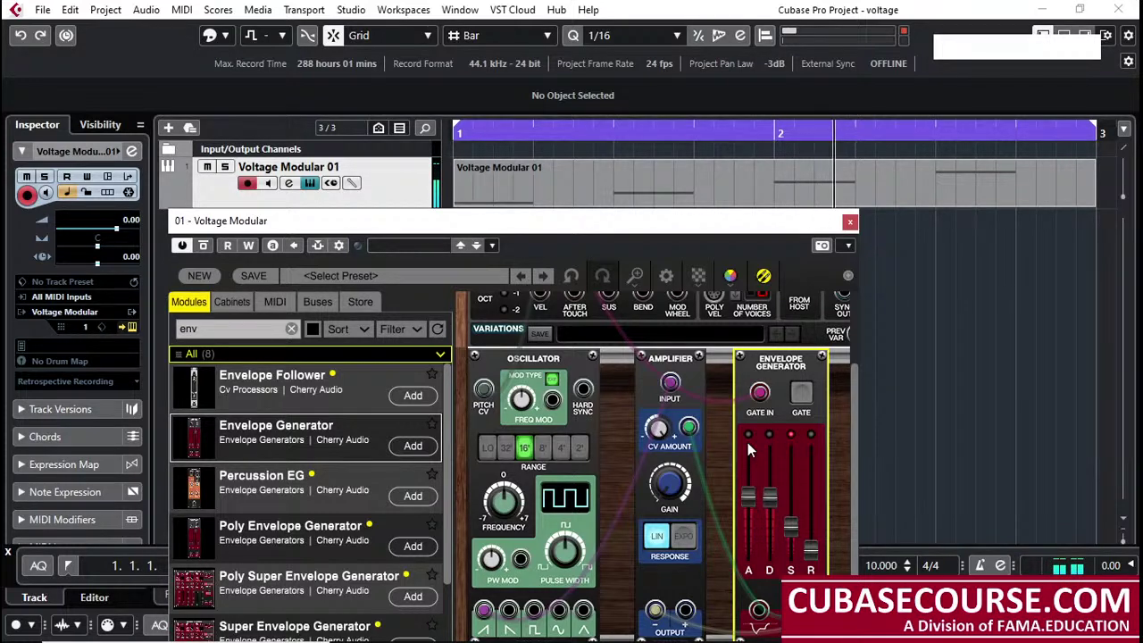
{"action": "key", "text": "space"}
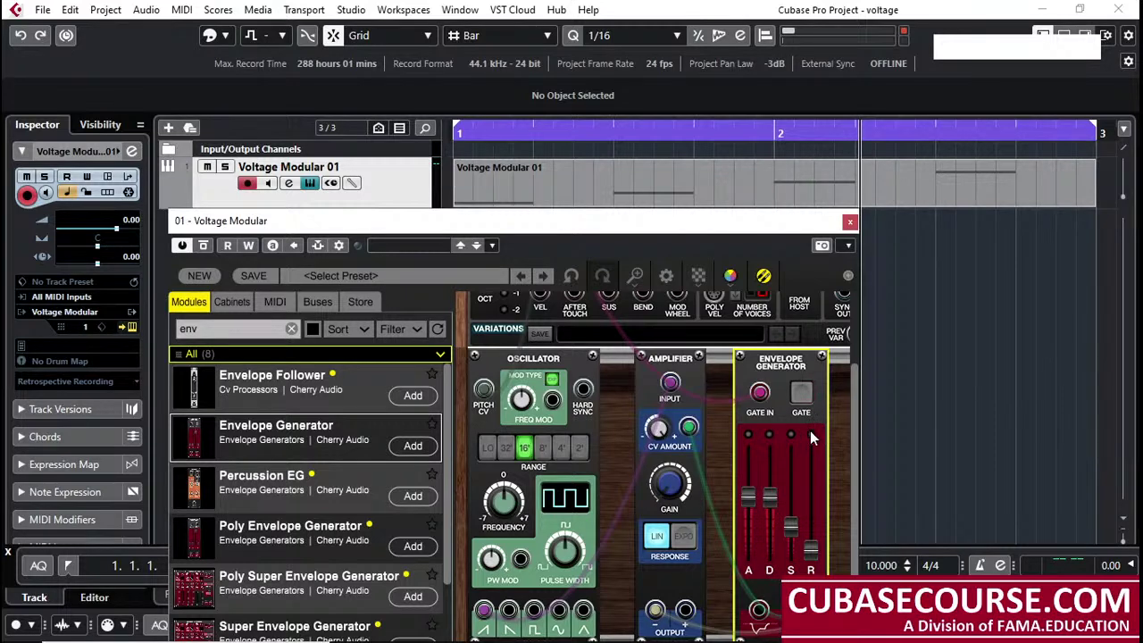
{"action": "left_click", "coordinate": [810, 546]}
{"action": "left_click", "coordinate": [815, 552]}
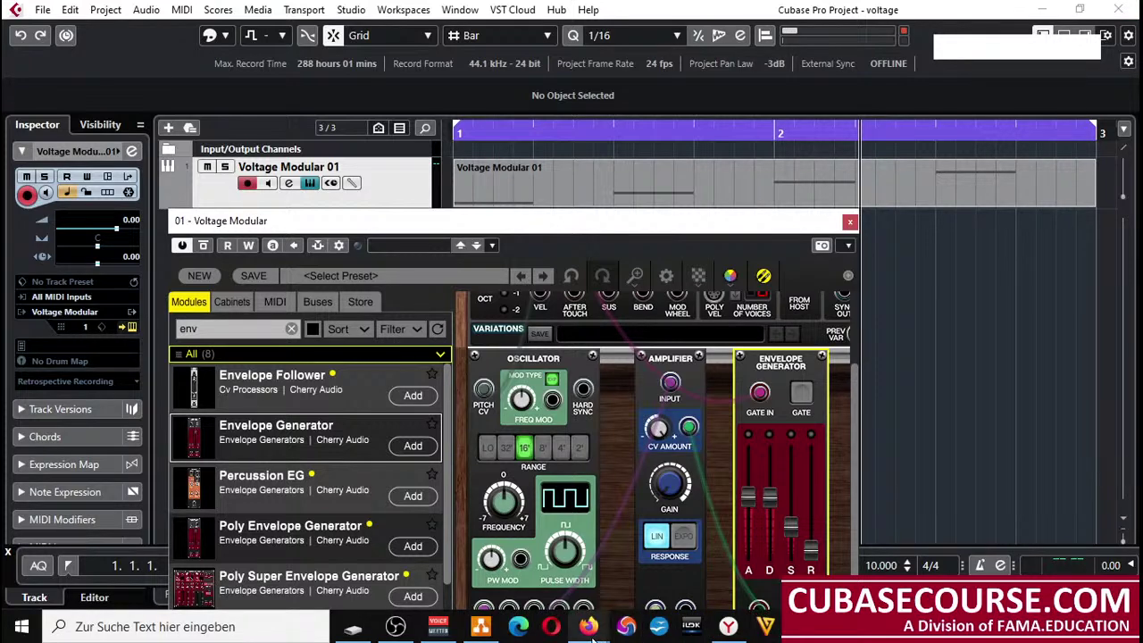
Switch to the GATE and TRIGGER drawing in diagrams.net and add a straight diagonal line above the GATE waveform
{"action": "mouse_move", "coordinate": [560, 635]}
{"action": "left_click", "coordinate": [483, 627]}
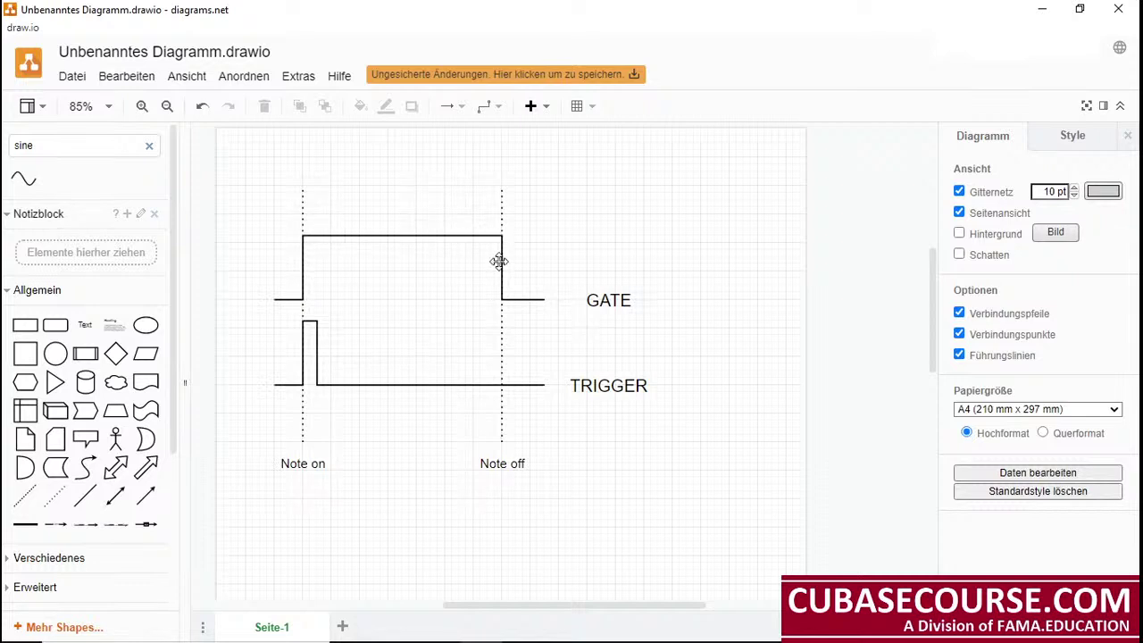
{"action": "mouse_move", "coordinate": [117, 509]}
{"action": "left_click_drag", "start_coordinate": [84, 496], "coordinate": [361, 173]}
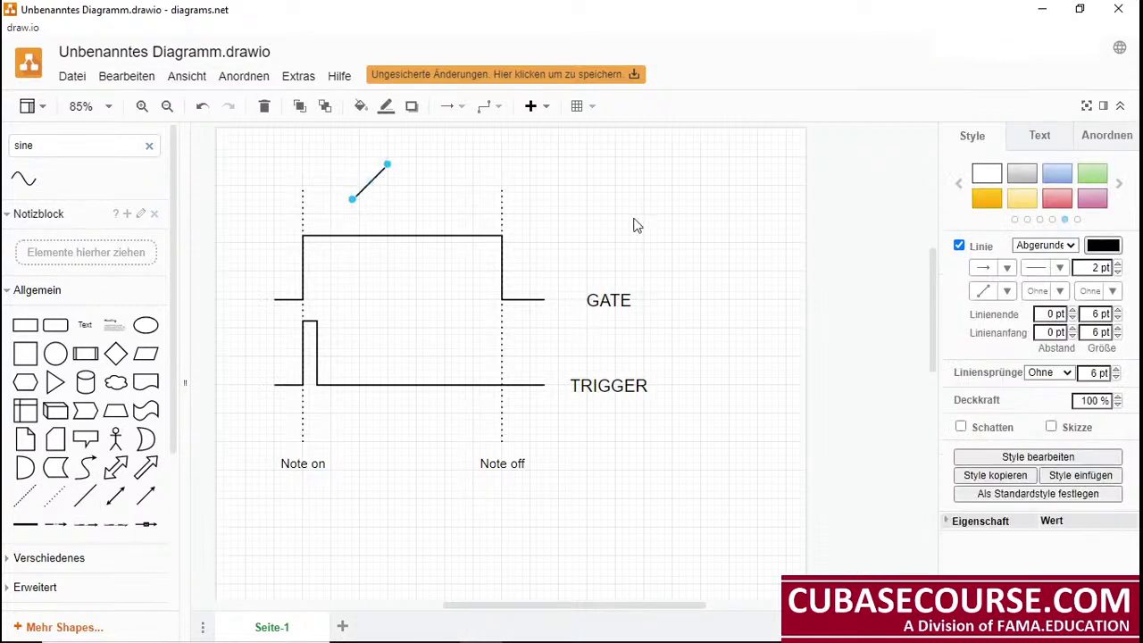
Style the new line blue and 3 pt thick, and place its lower end on the GATE baseline at Note on
{"action": "left_click", "coordinate": [1063, 183]}
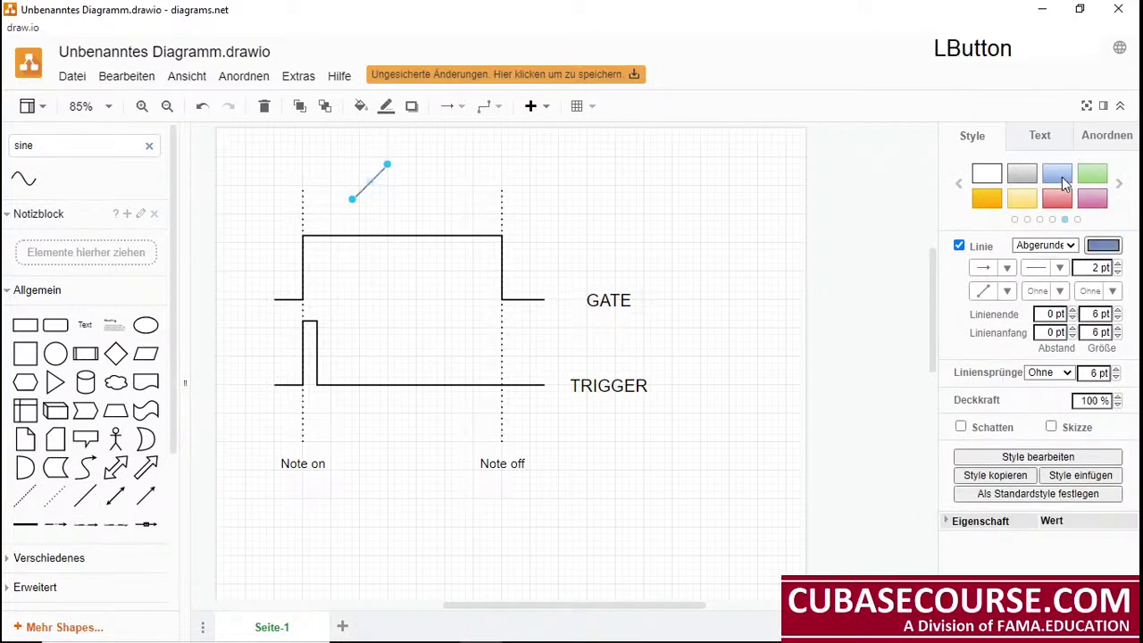
{"action": "left_click", "coordinate": [1116, 264]}
{"action": "left_click_drag", "start_coordinate": [353, 202], "coordinate": [302, 298]}
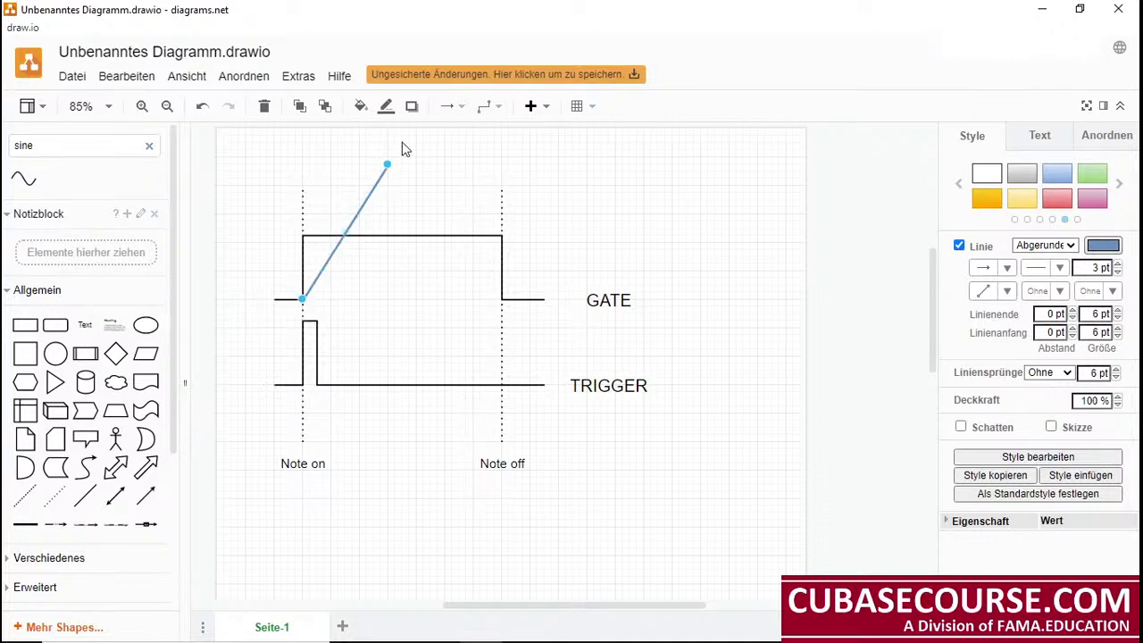
Reshape the blue line to peak shortly after Note on, drop below the gate's top edge, and run level to Note off
{"action": "left_click_drag", "start_coordinate": [386, 165], "coordinate": [346, 193]}
{"action": "left_click_drag", "start_coordinate": [402, 265], "coordinate": [501, 263]}
{"action": "left_click_drag", "start_coordinate": [427, 226], "coordinate": [381, 265]}
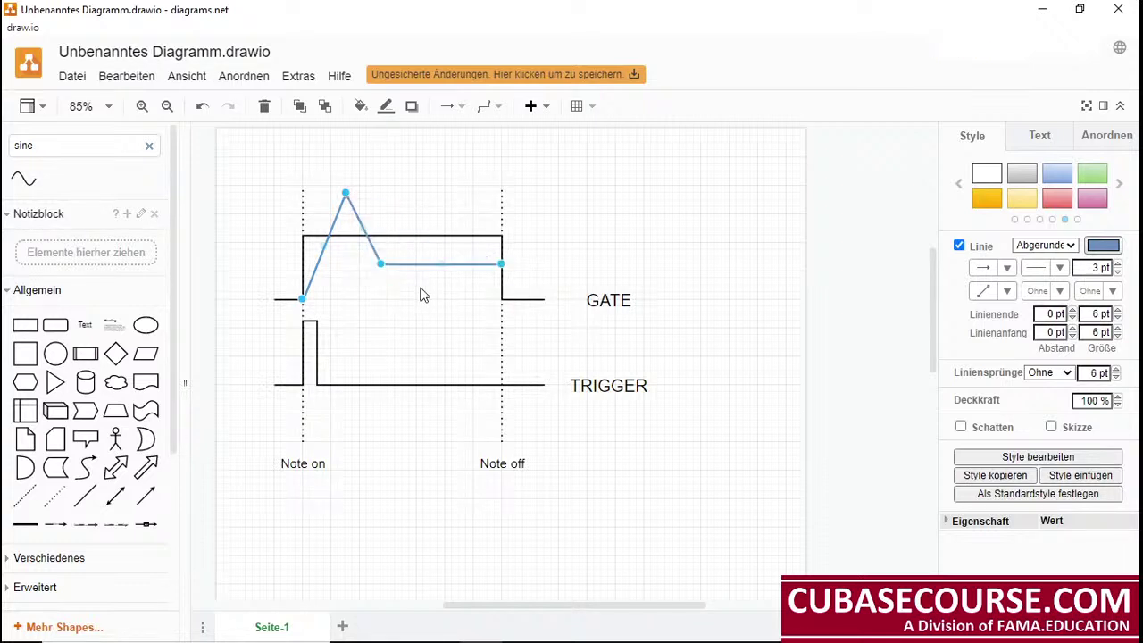
Extend the blue envelope curve past Note off, sloping down to the end of the GATE baseline, and deselect it
{"action": "left_click", "coordinate": [502, 266]}
{"action": "left_click_drag", "start_coordinate": [505, 272], "coordinate": [553, 266]}
{"action": "left_click_drag", "start_coordinate": [463, 262], "coordinate": [544, 299]}
{"action": "left_click", "coordinate": [558, 258]}
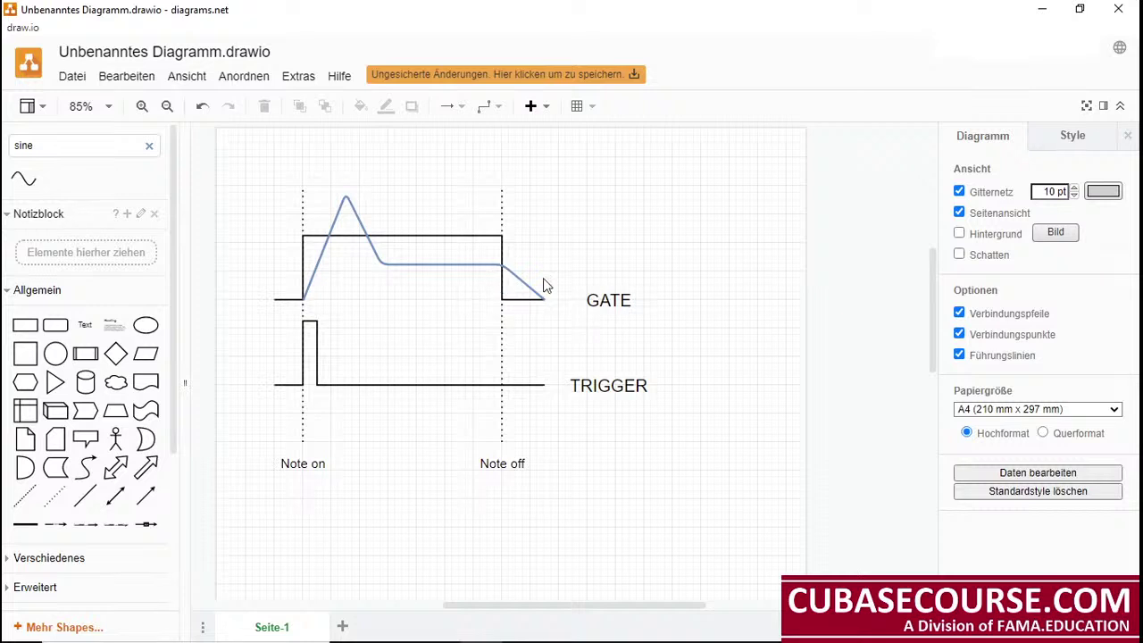
Add the text label "A" in 18 pt above the rising section of the blue envelope curve
{"action": "double_click", "coordinate": [317, 179]}
{"action": "left_click", "coordinate": [315, 176]}
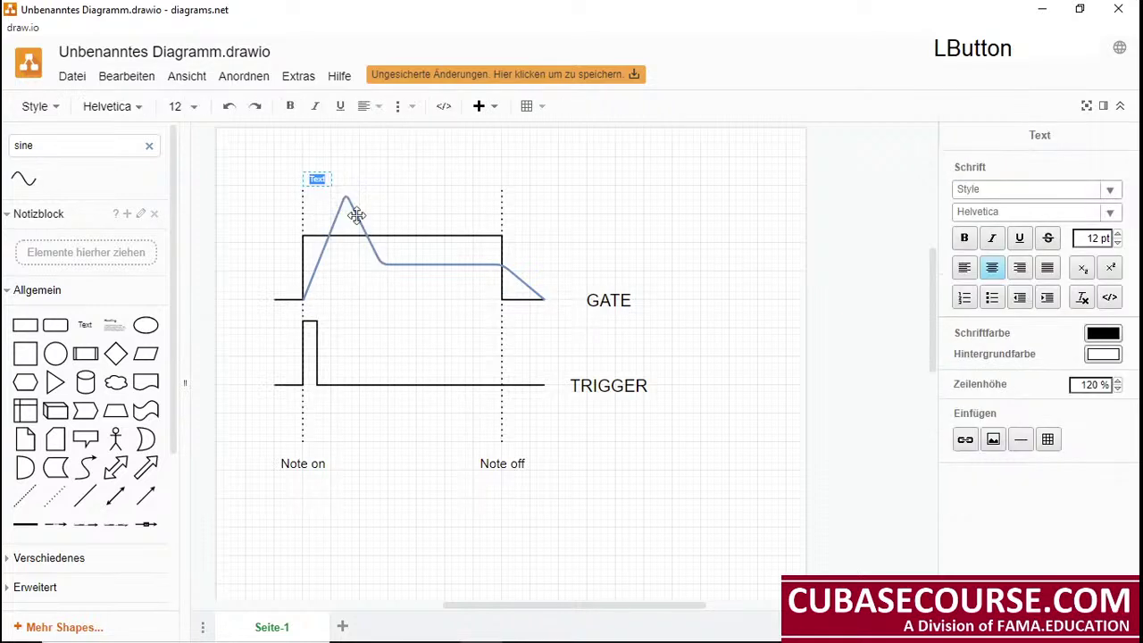
{"action": "type", "text": "A"}
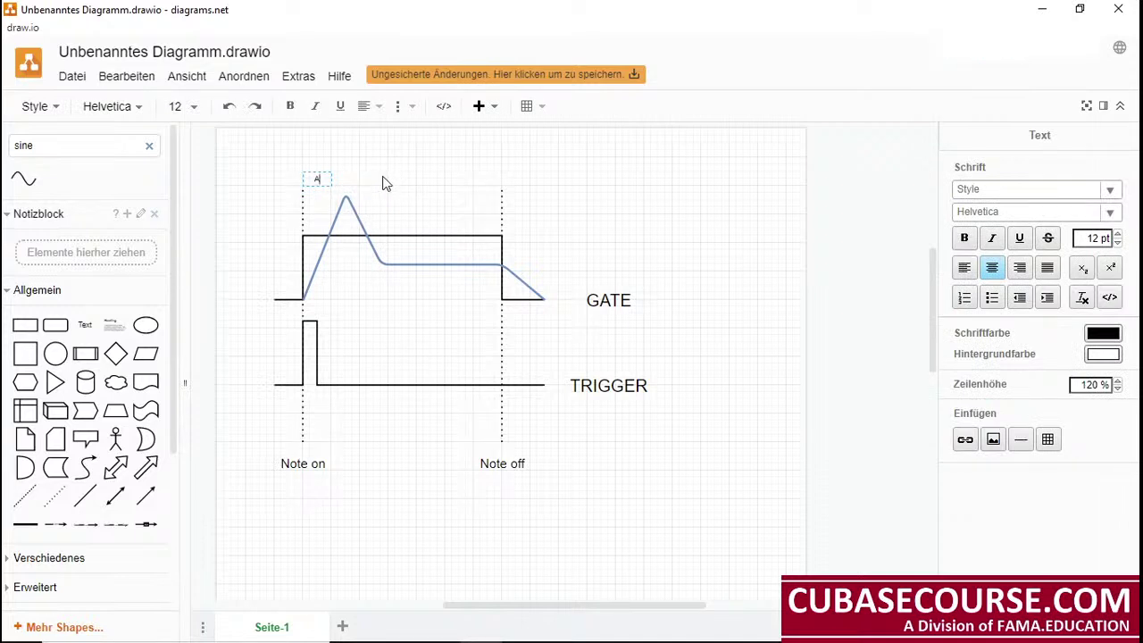
{"action": "key", "text": "shift+Left"}
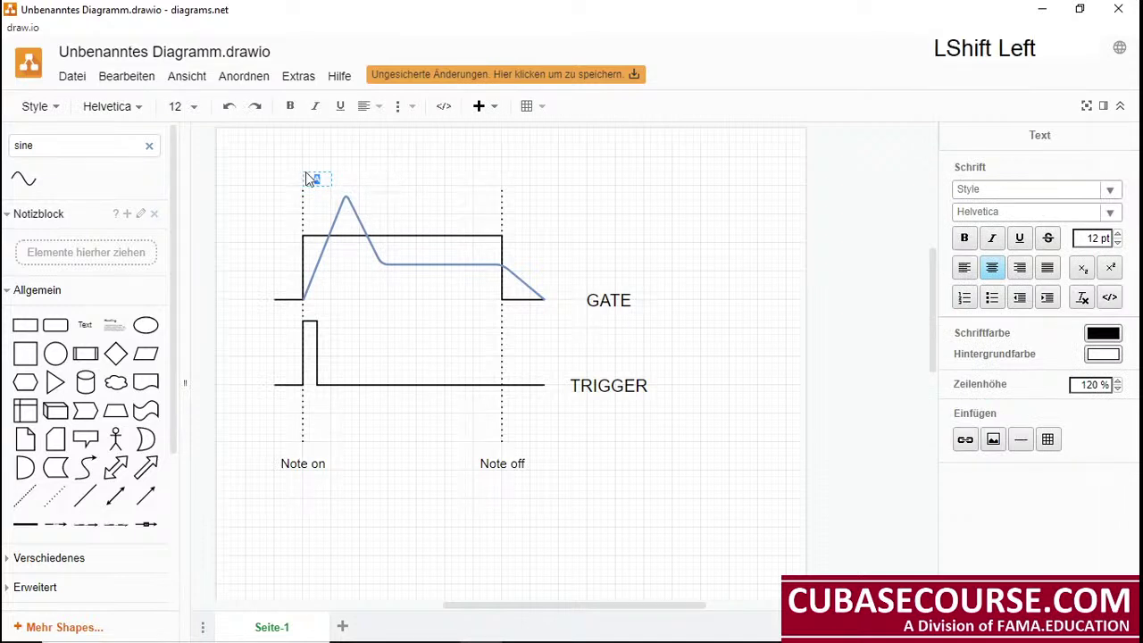
{"action": "left_click", "coordinate": [192, 107]}
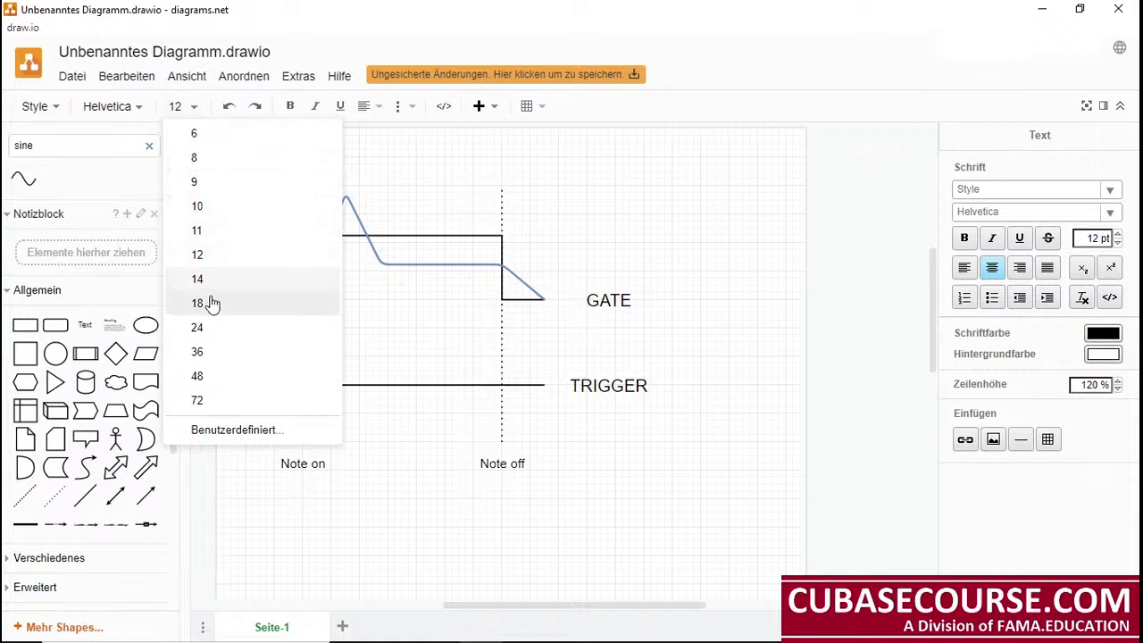
{"action": "left_click", "coordinate": [211, 301]}
{"action": "left_click", "coordinate": [373, 205]}
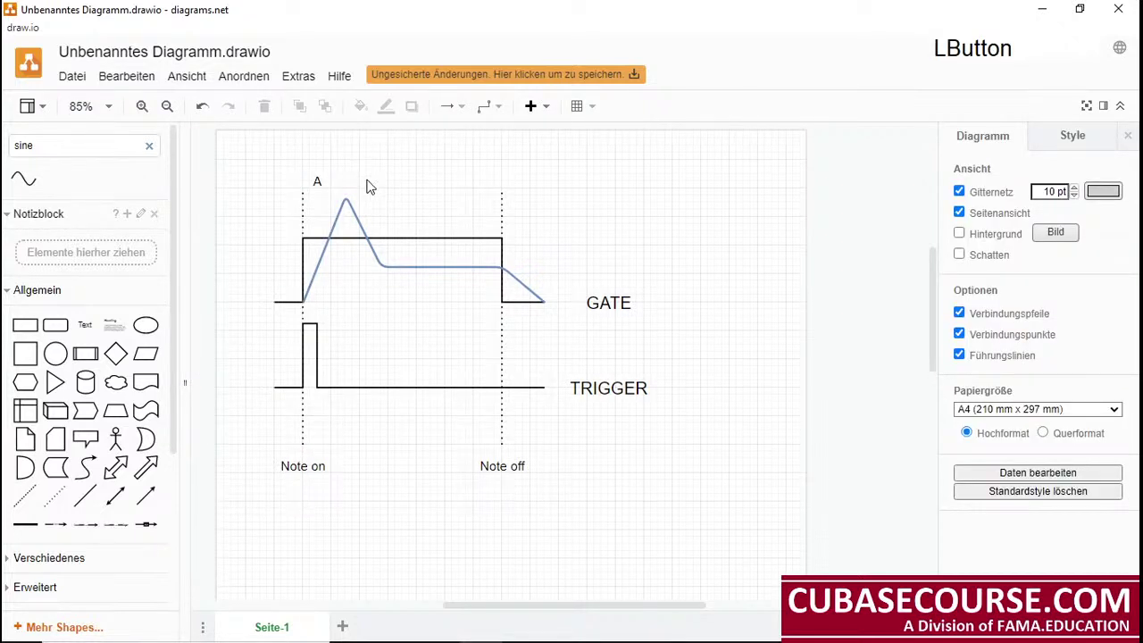
Add the text label "D" in 18 pt above the falling section after the curve's peak
{"action": "double_click", "coordinate": [368, 188]}
{"action": "left_click", "coordinate": [366, 185]}
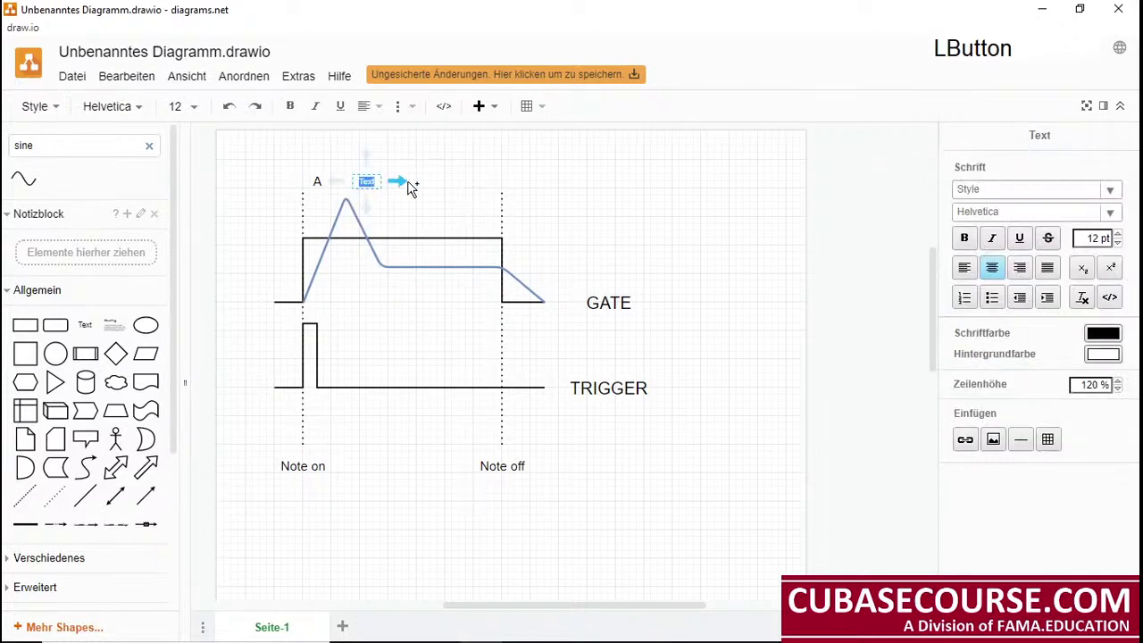
{"action": "type", "text": "D"}
{"action": "key", "text": "shift+Left"}
{"action": "left_click", "coordinate": [187, 106]}
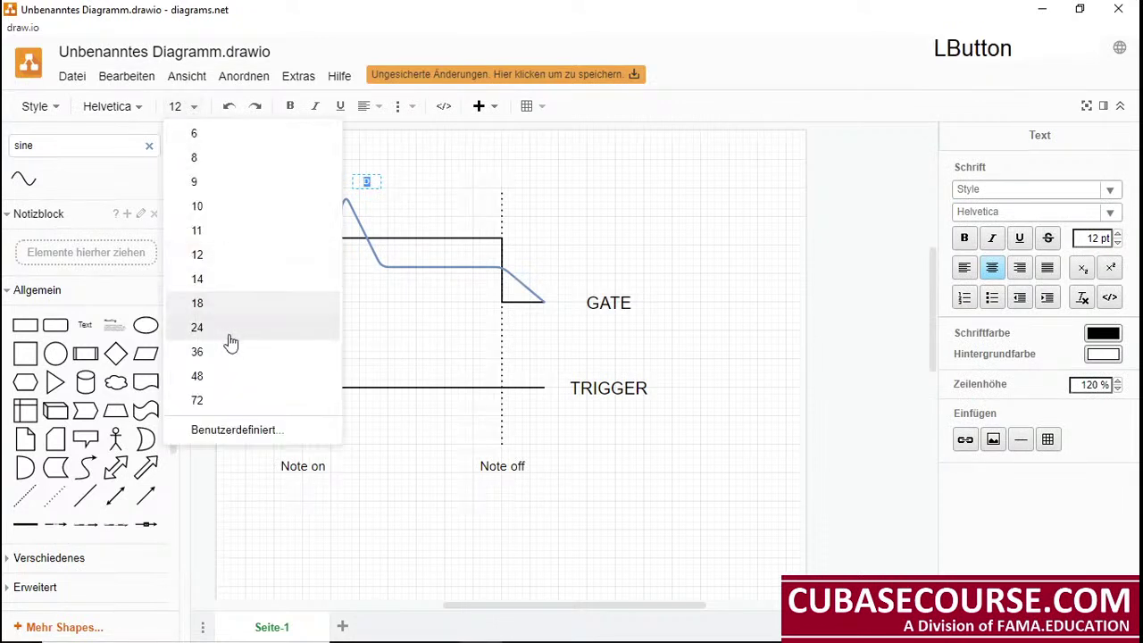
{"action": "left_click", "coordinate": [231, 305]}
{"action": "left_click", "coordinate": [455, 181]}
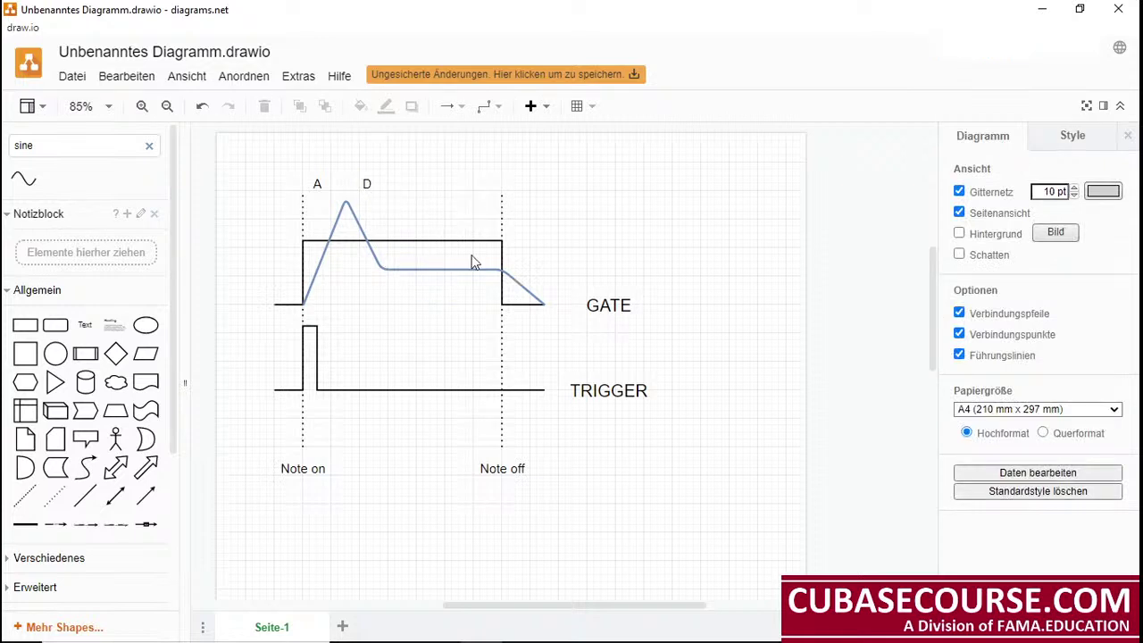
Add the text label "S" in 18 pt above the level section of the blue envelope curve
{"action": "double_click", "coordinate": [429, 187]}
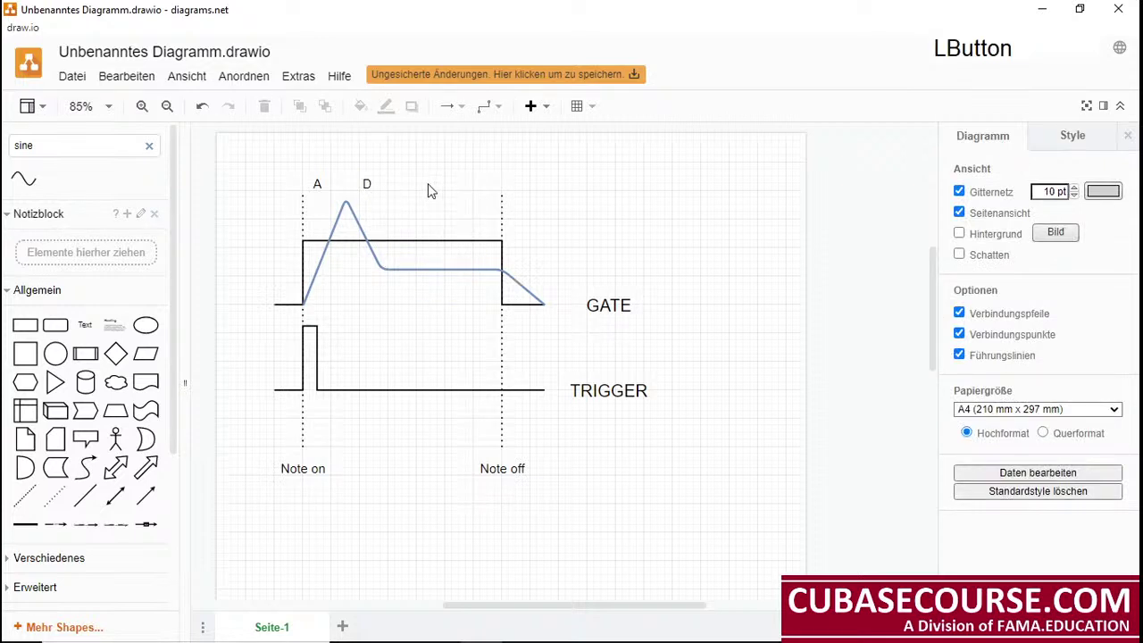
{"action": "left_click", "coordinate": [429, 187]}
{"action": "type", "text": "S"}
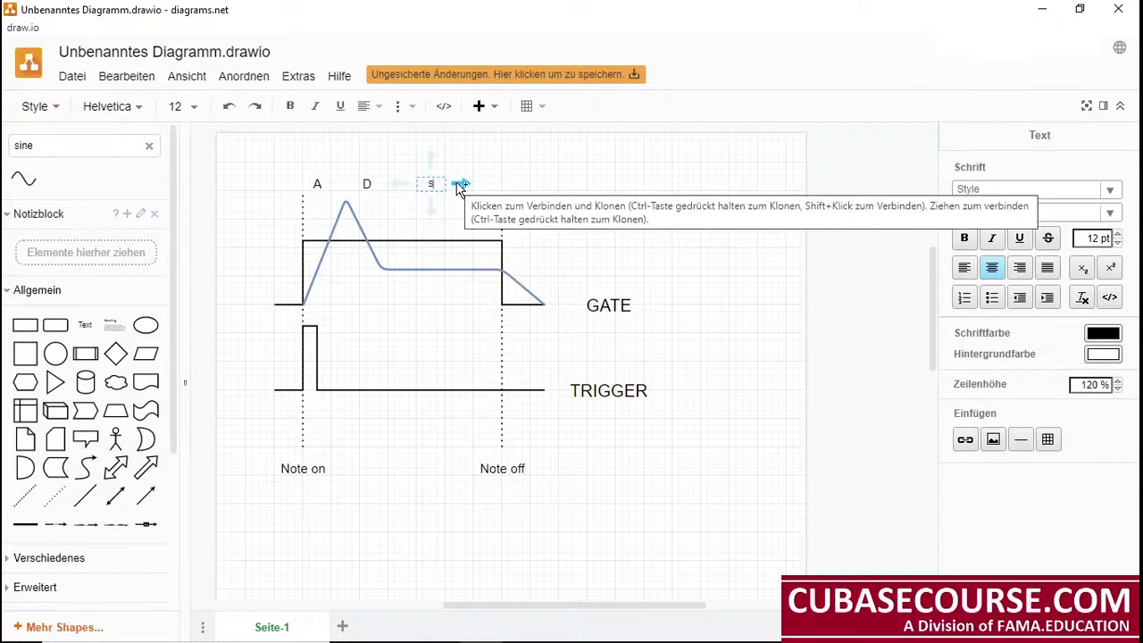
{"action": "key", "text": "shift+Left"}
{"action": "left_click", "coordinate": [185, 107]}
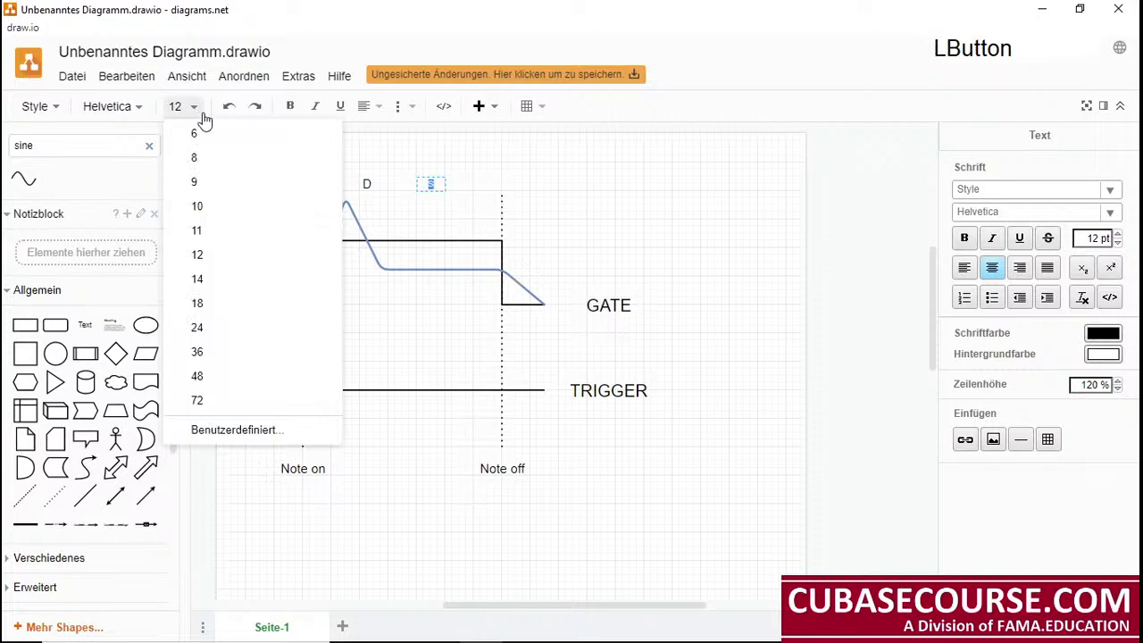
{"action": "left_click", "coordinate": [220, 304]}
{"action": "left_click", "coordinate": [588, 154]}
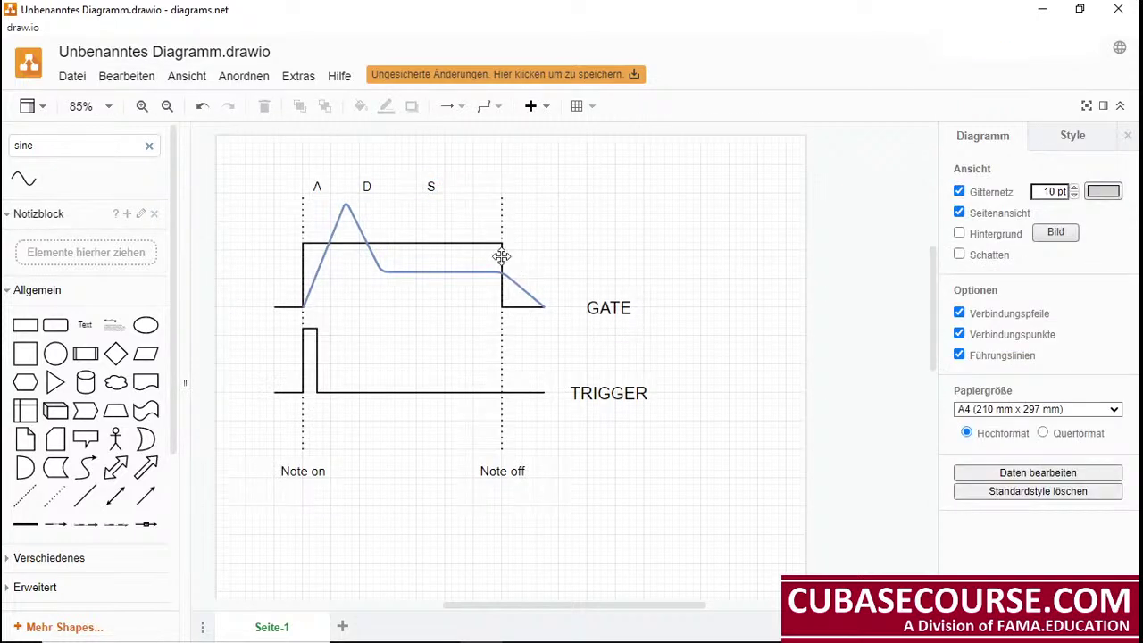
Add the text label "R" in 18 pt above the final falling section, just past the Note off line
{"action": "double_click", "coordinate": [519, 184]}
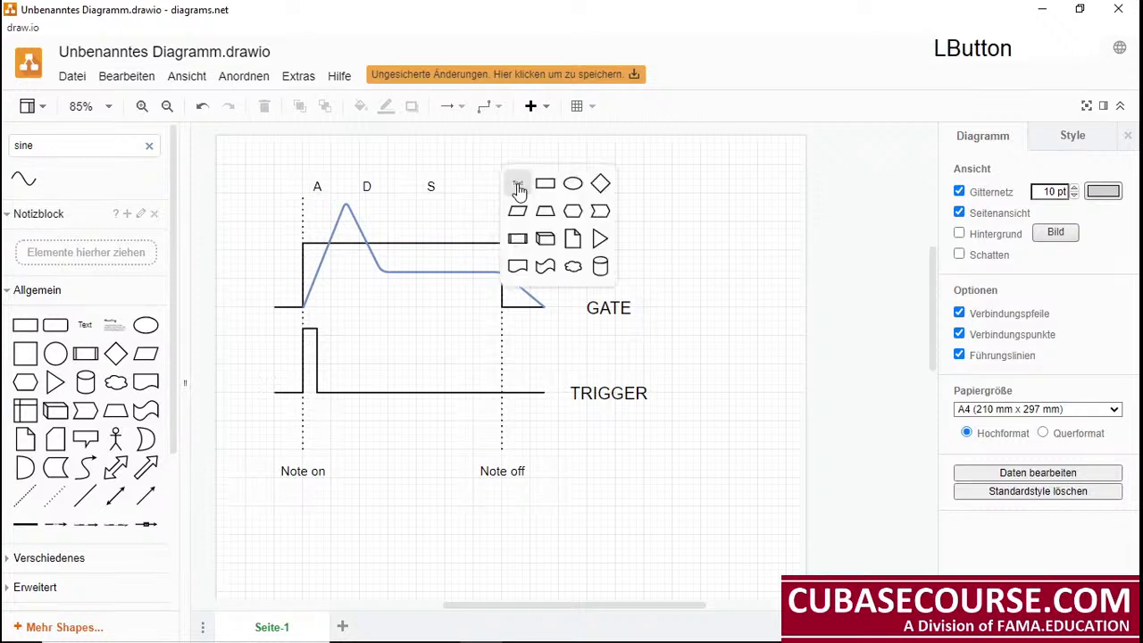
{"action": "left_click", "coordinate": [519, 185]}
{"action": "type", "text": "R"}
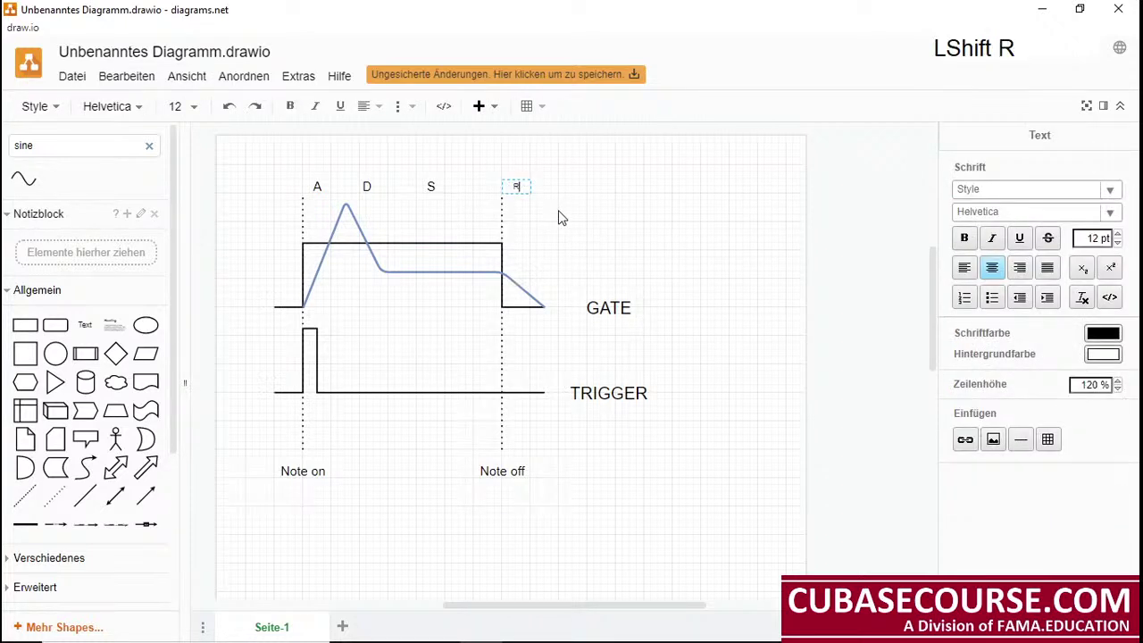
{"action": "key", "text": "shift+Left"}
{"action": "left_click", "coordinate": [192, 107]}
{"action": "left_click", "coordinate": [223, 303]}
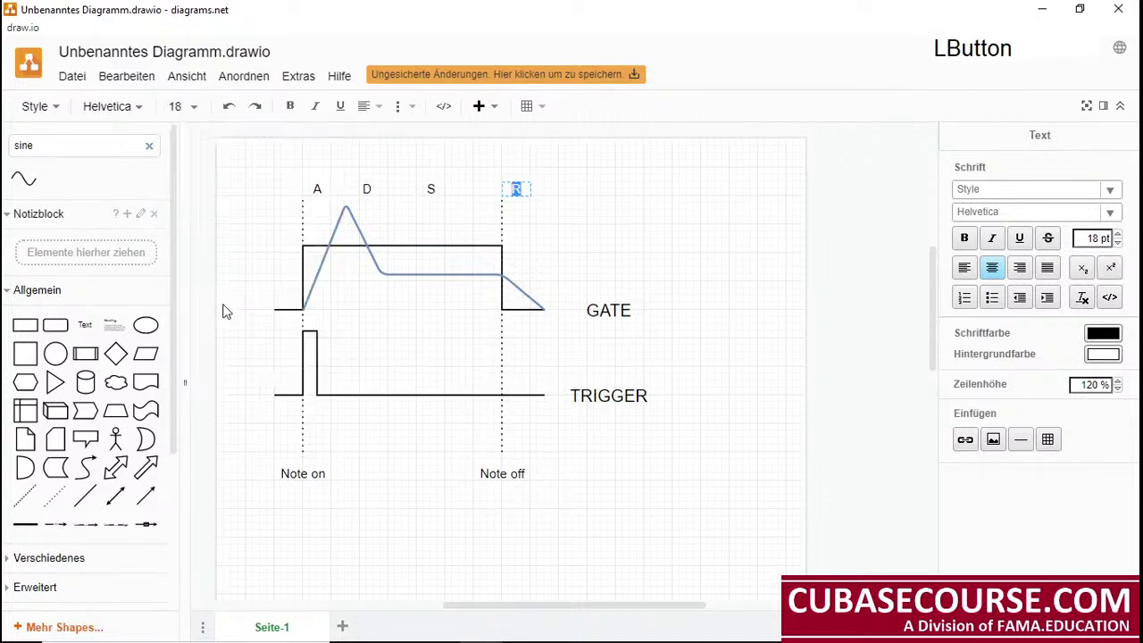
{"action": "left_click", "coordinate": [707, 262]}
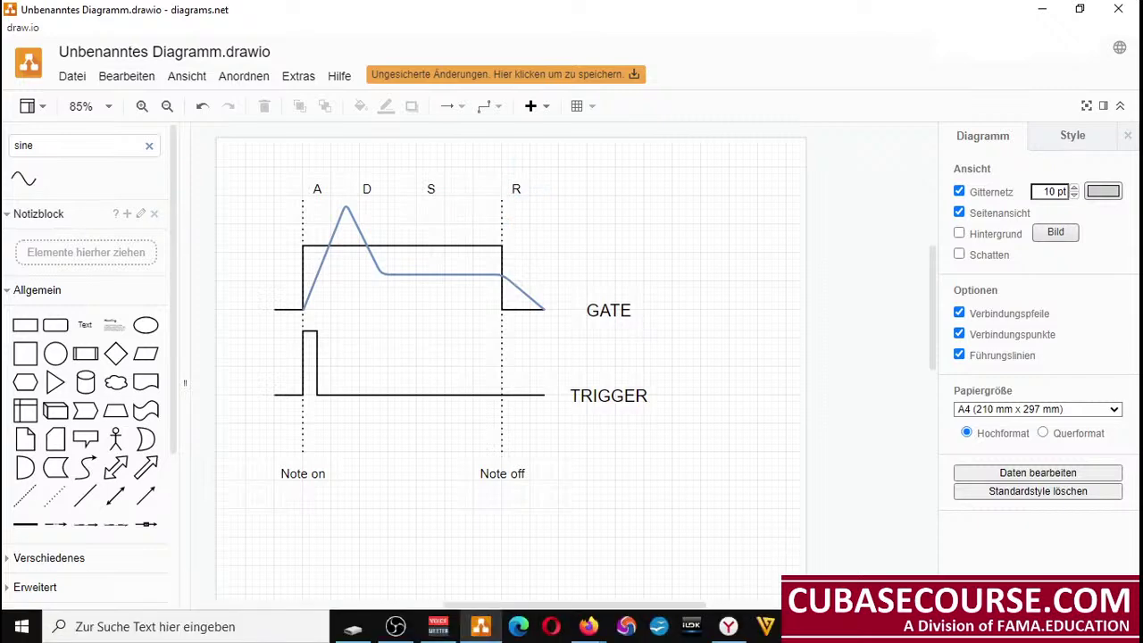
Switch to Voltage Modular in Cubase, set the envelope generator's attack and decay to minimum, and raise sustain to near its maximum
{"action": "left_click", "coordinate": [802, 626]}
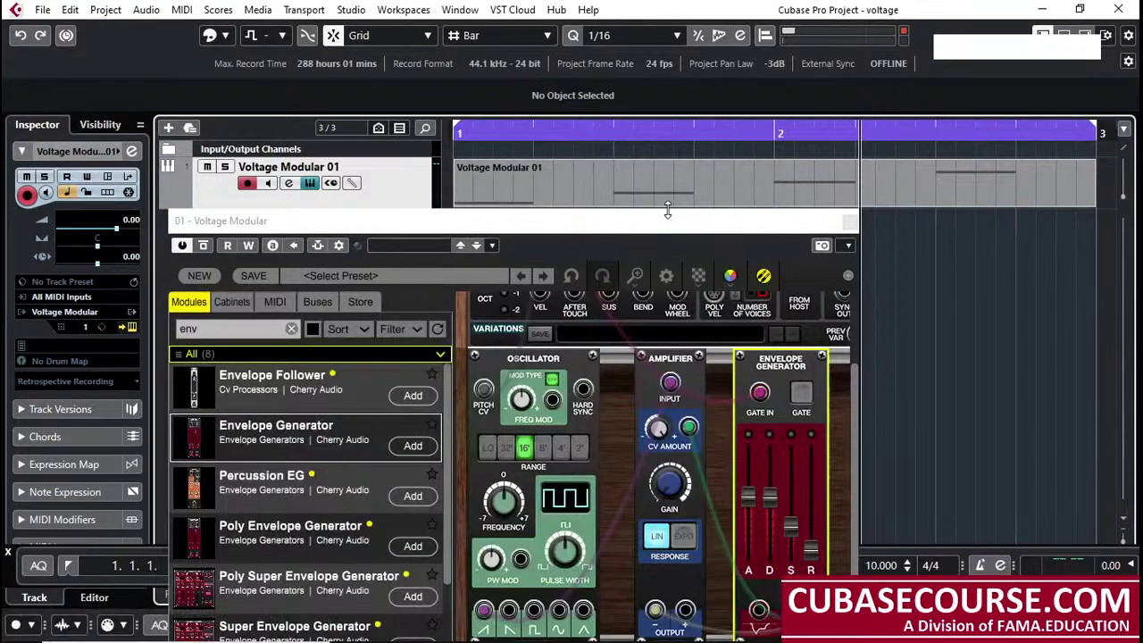
{"action": "left_click_drag", "start_coordinate": [672, 226], "coordinate": [662, 204]}
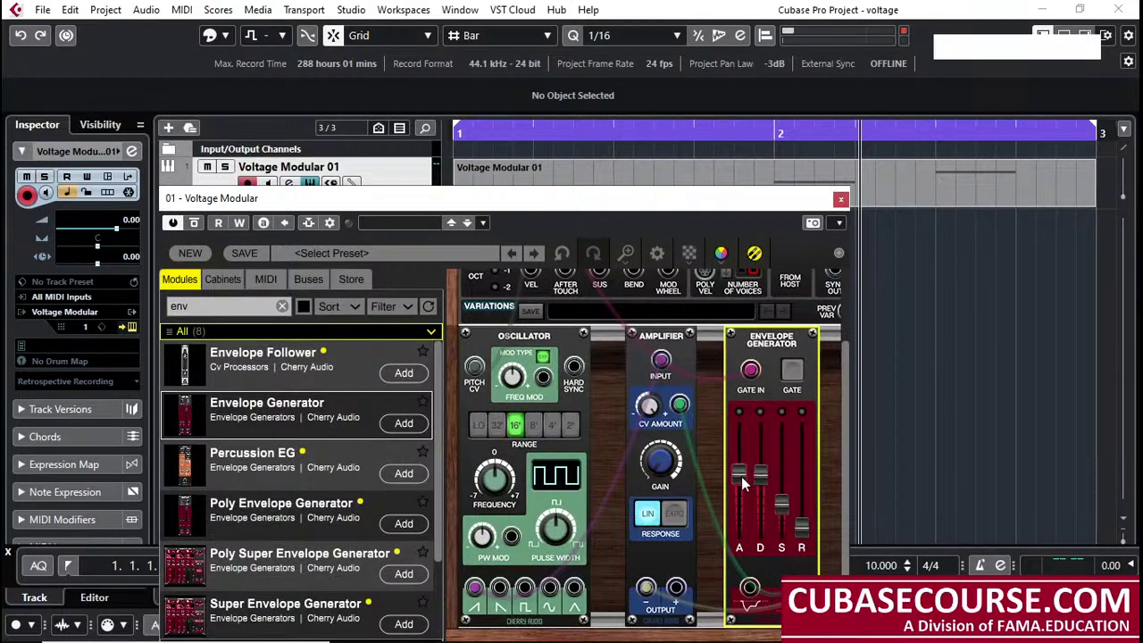
{"action": "left_click_drag", "start_coordinate": [760, 473], "coordinate": [785, 463]}
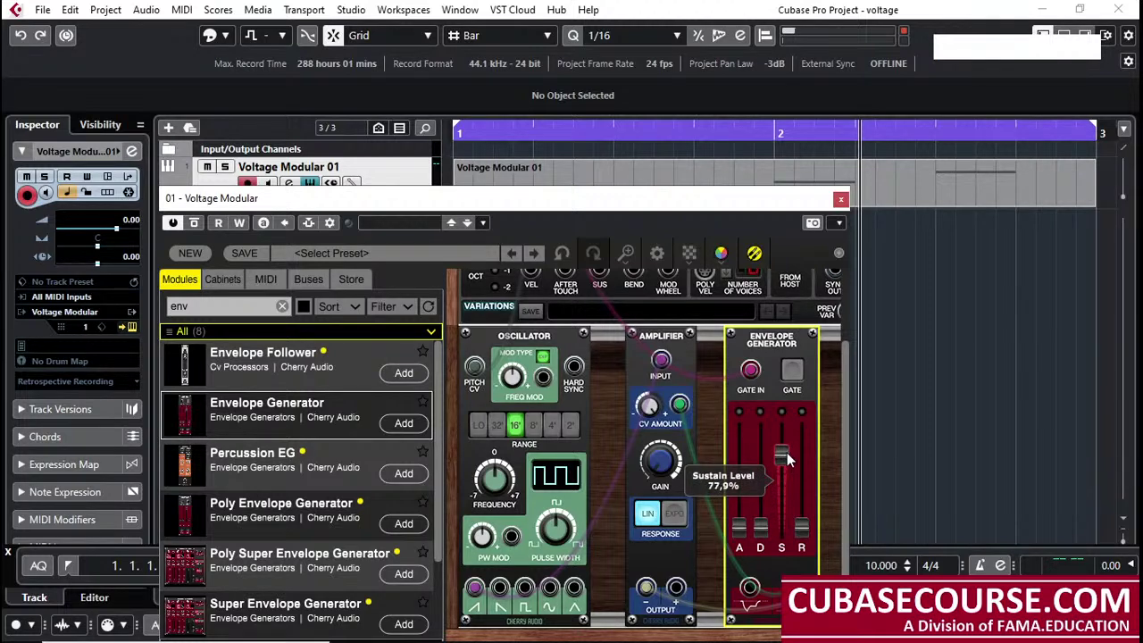
{"action": "left_click", "coordinate": [647, 225]}
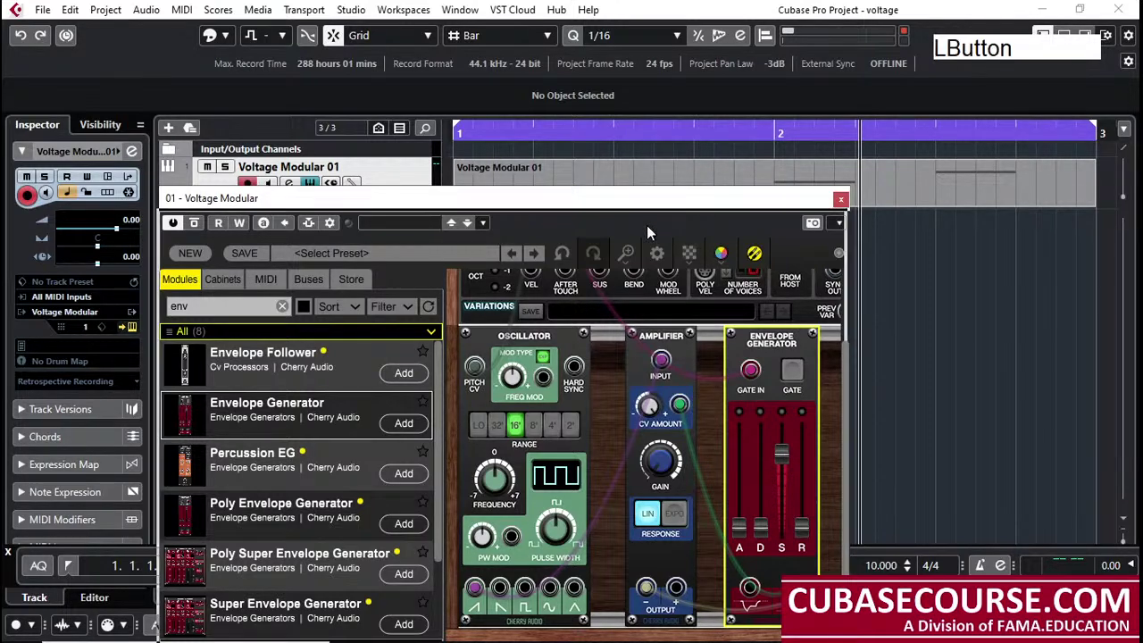
{"action": "left_click_drag", "start_coordinate": [647, 225], "coordinate": [644, 248]}
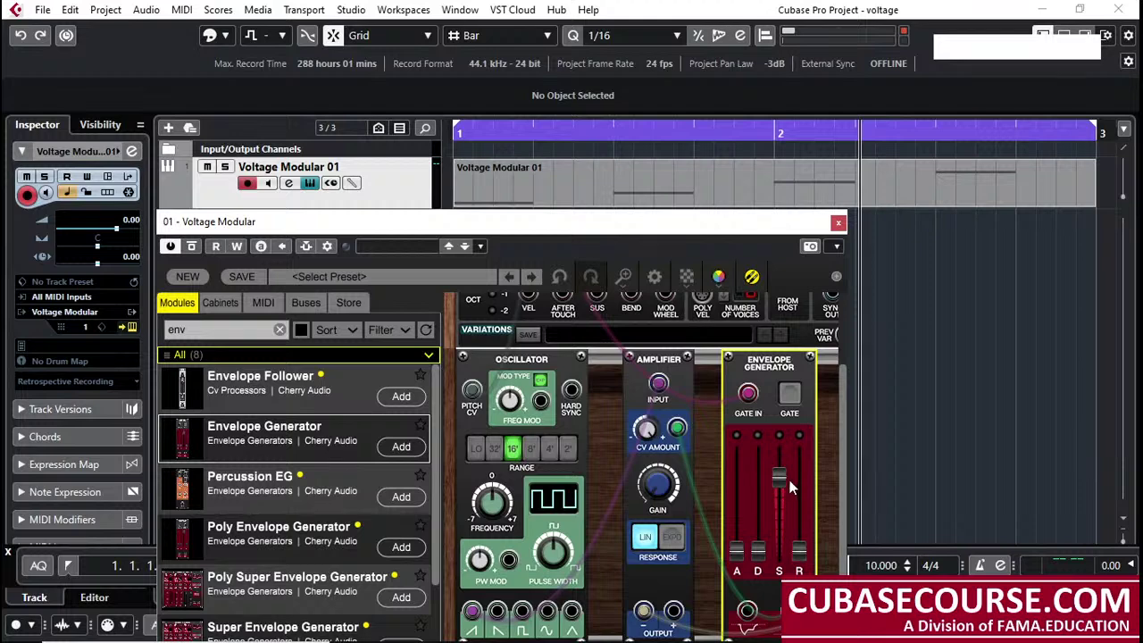
{"action": "left_click_drag", "start_coordinate": [781, 483], "coordinate": [777, 463]}
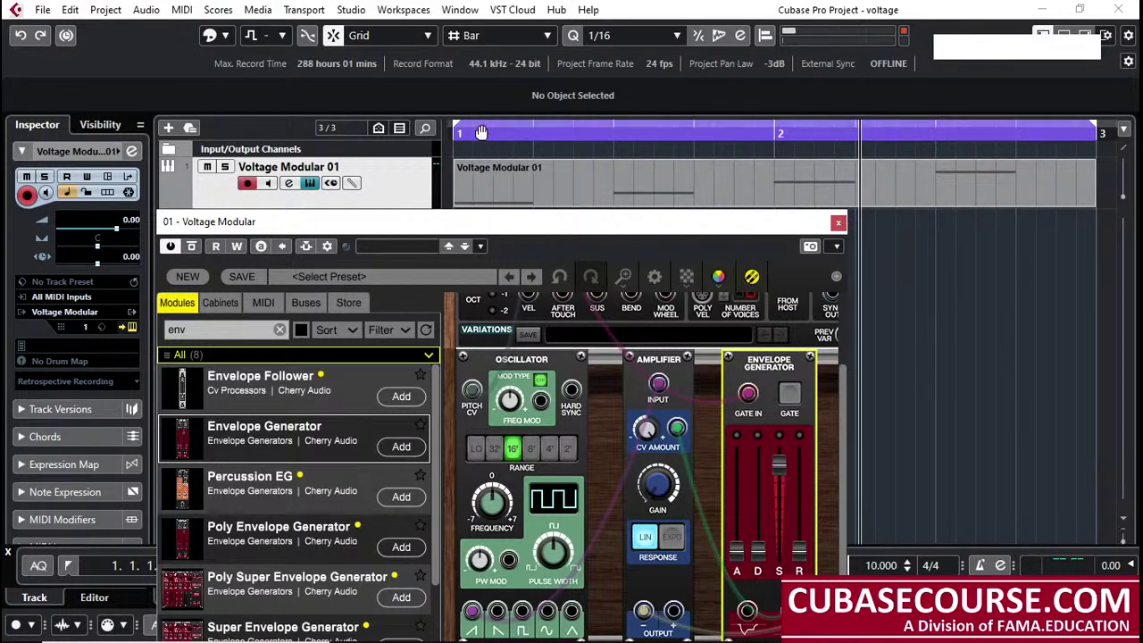
Audition the part from bar 1 with the release at minimum, and stop playback within the first bar
{"action": "left_click_drag", "start_coordinate": [477, 132], "coordinate": [479, 125]}
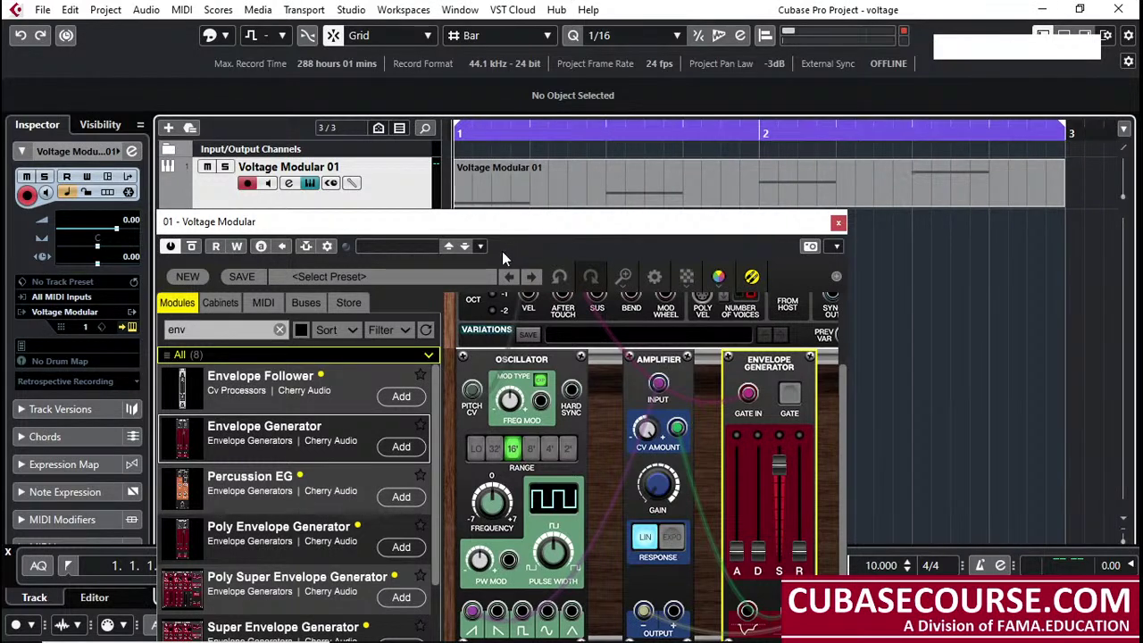
{"action": "key", "text": "space"}
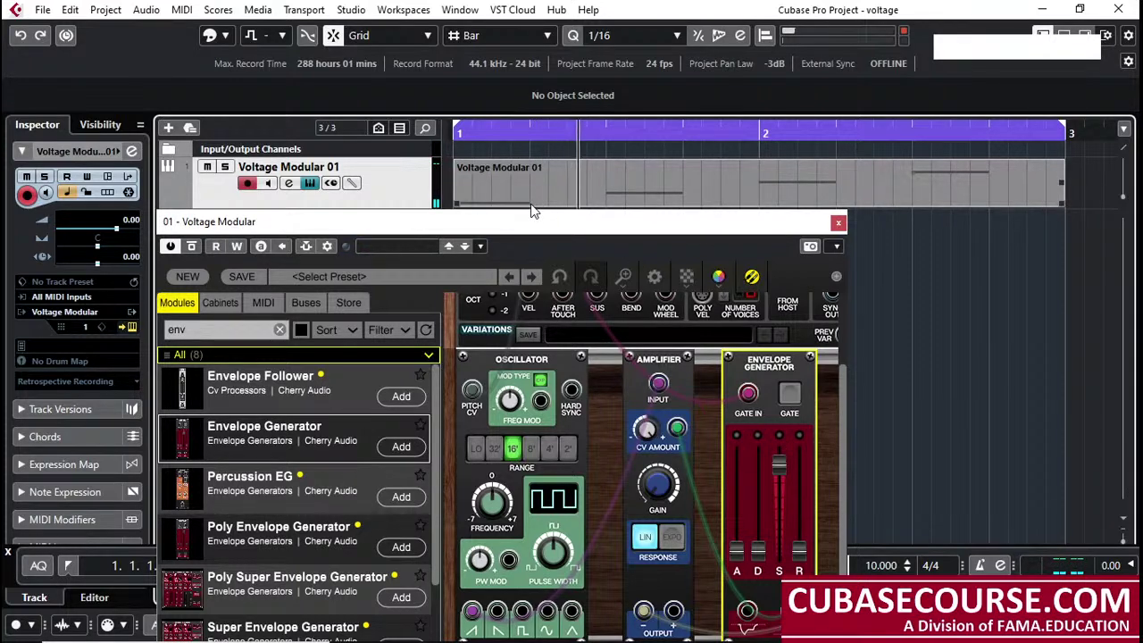
{"action": "key", "text": "space"}
Raise the envelope's release time to 1501,8 ms, lengthen it further while the part plays, and stop playback
{"action": "left_click_drag", "start_coordinate": [803, 561], "coordinate": [805, 507]}
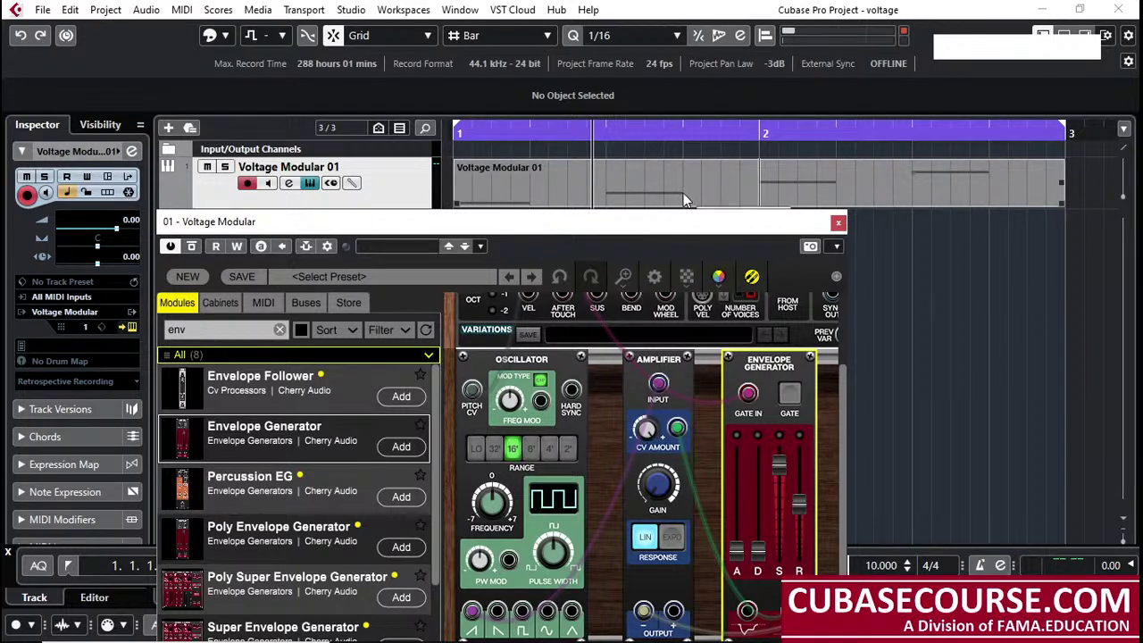
{"action": "key", "text": "space"}
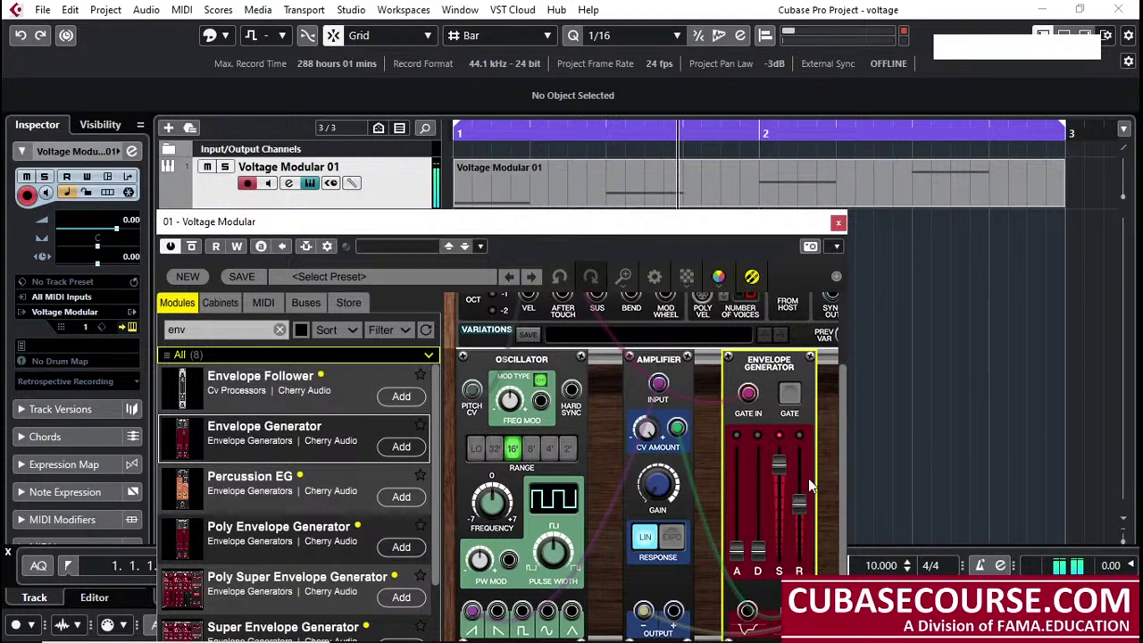
{"action": "mouse_move", "coordinate": [804, 454]}
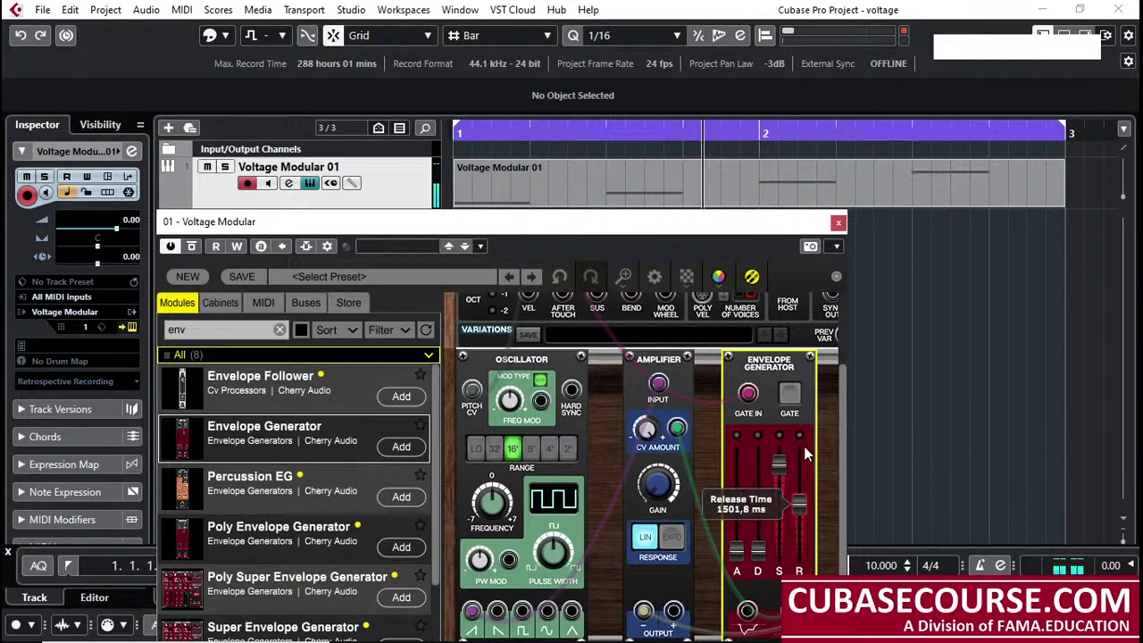
{"action": "mouse_move", "coordinate": [803, 501]}
{"action": "left_mouse_down"}
{"action": "mouse_move", "coordinate": [799, 476]}
{"action": "mouse_move", "coordinate": [797, 498]}
{"action": "left_mouse_up"}
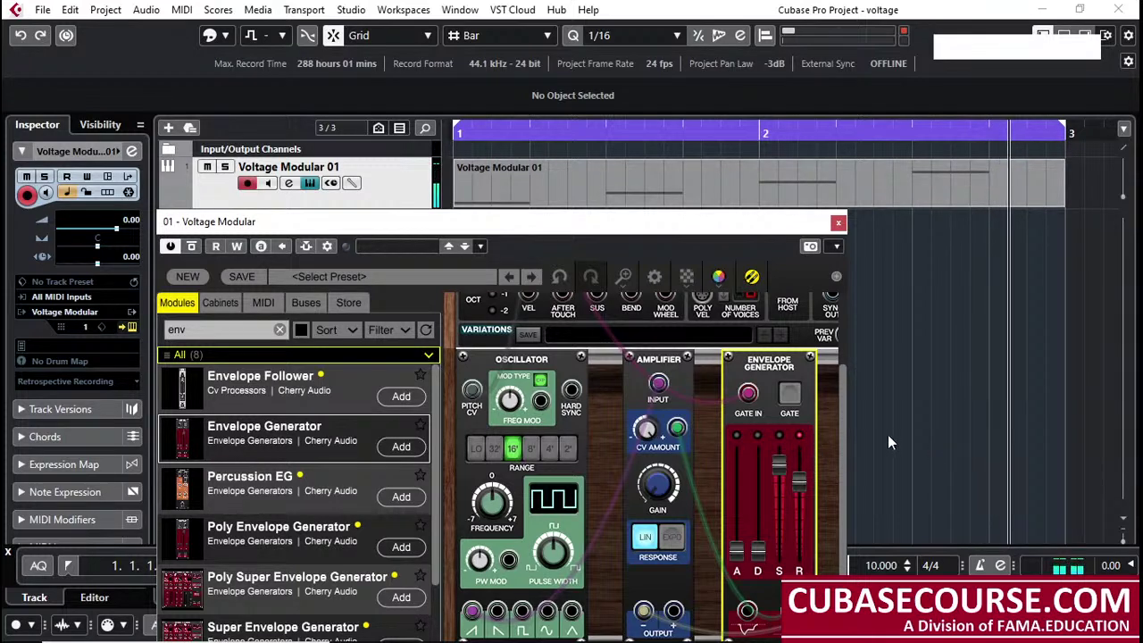
{"action": "key", "text": "space"}
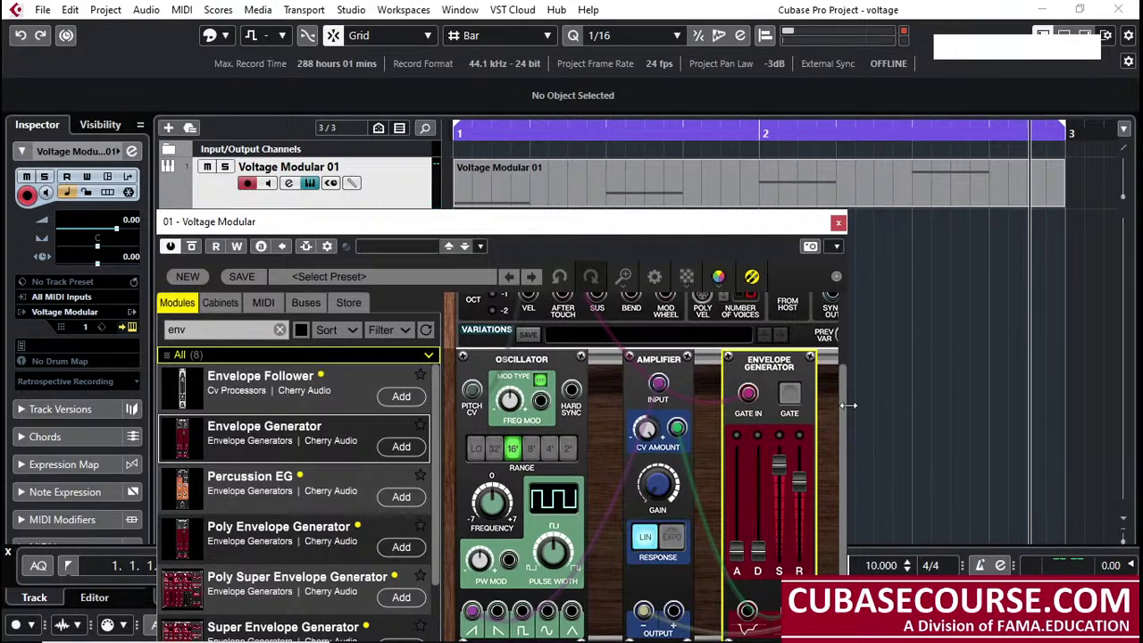
Check the envelope generator's attack time and return to the GATE and TRIGGER drawing in diagrams.net
{"action": "mouse_move", "coordinate": [737, 549]}
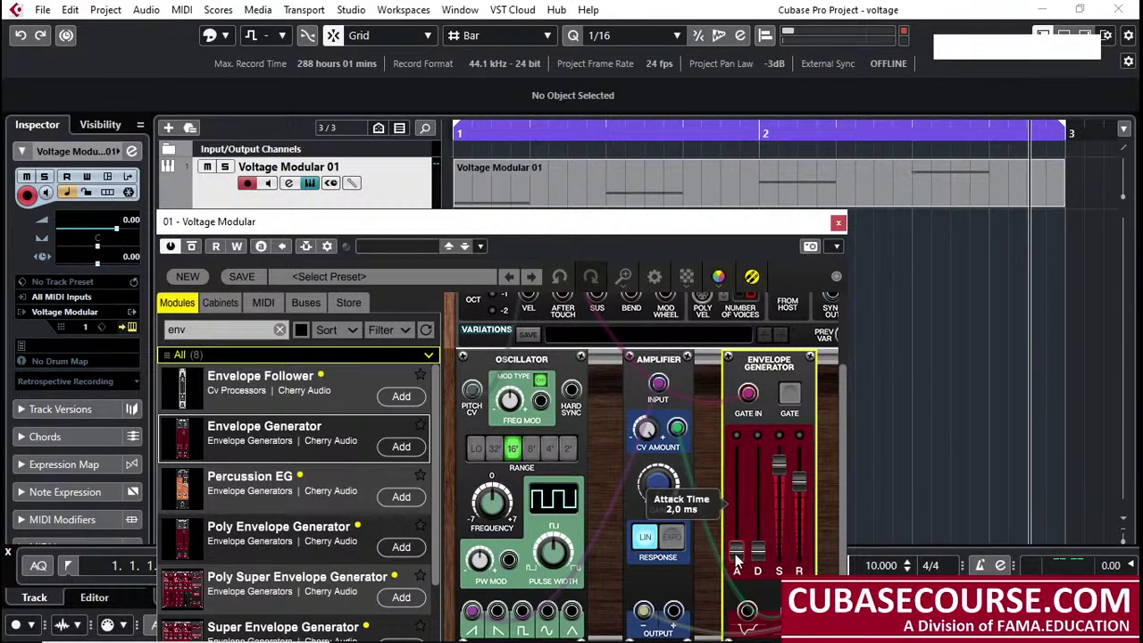
{"action": "mouse_move", "coordinate": [766, 635]}
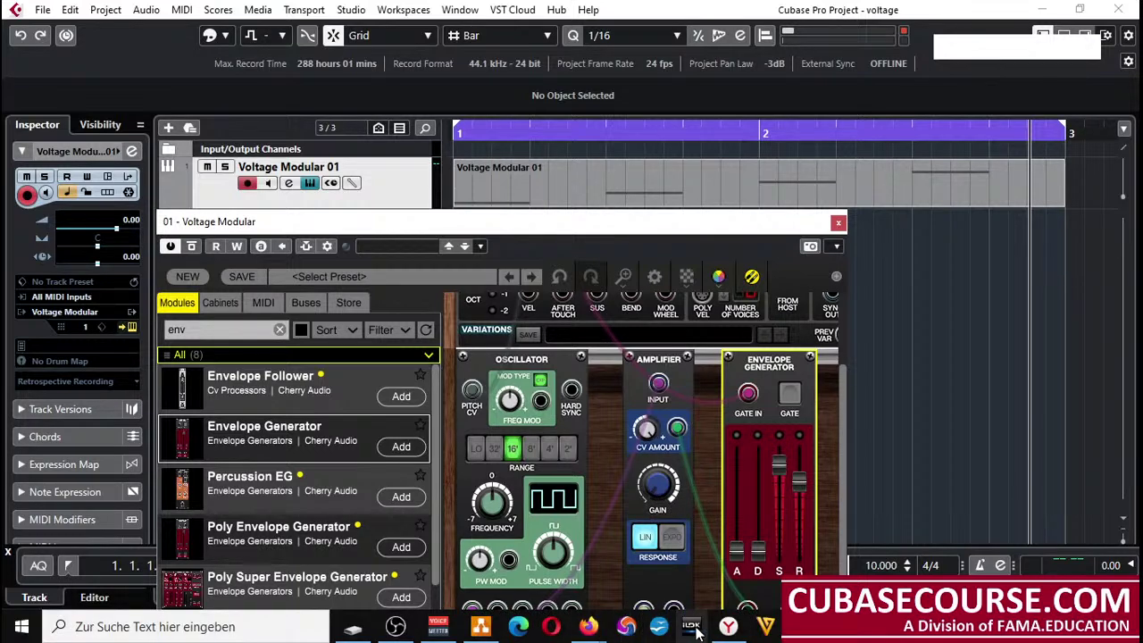
{"action": "left_click", "coordinate": [480, 626]}
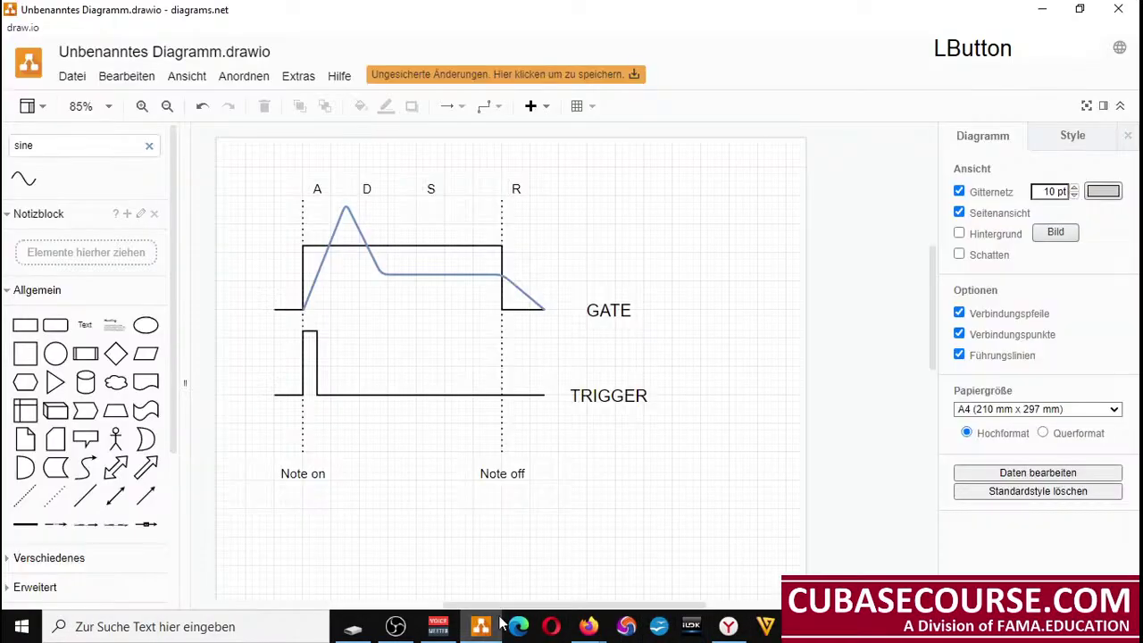
{"action": "double_click", "coordinate": [366, 214]}
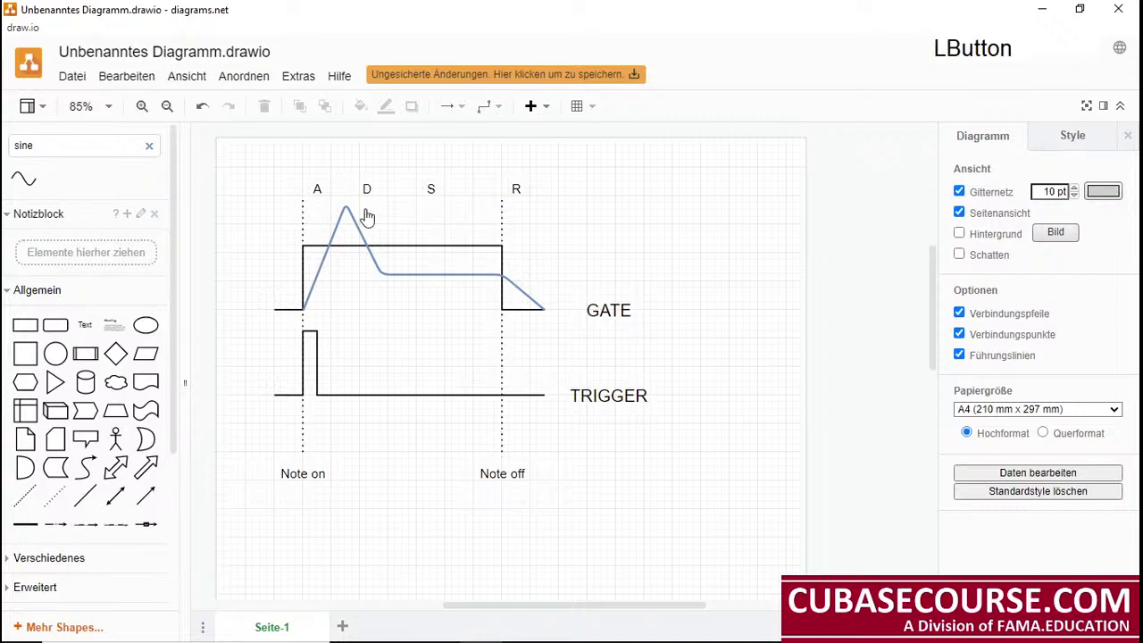
Add a "Peak" text label beside the highest point of the blue envelope curve, below the D label
{"action": "left_click", "coordinate": [365, 211]}
{"action": "type", "text": "P"}
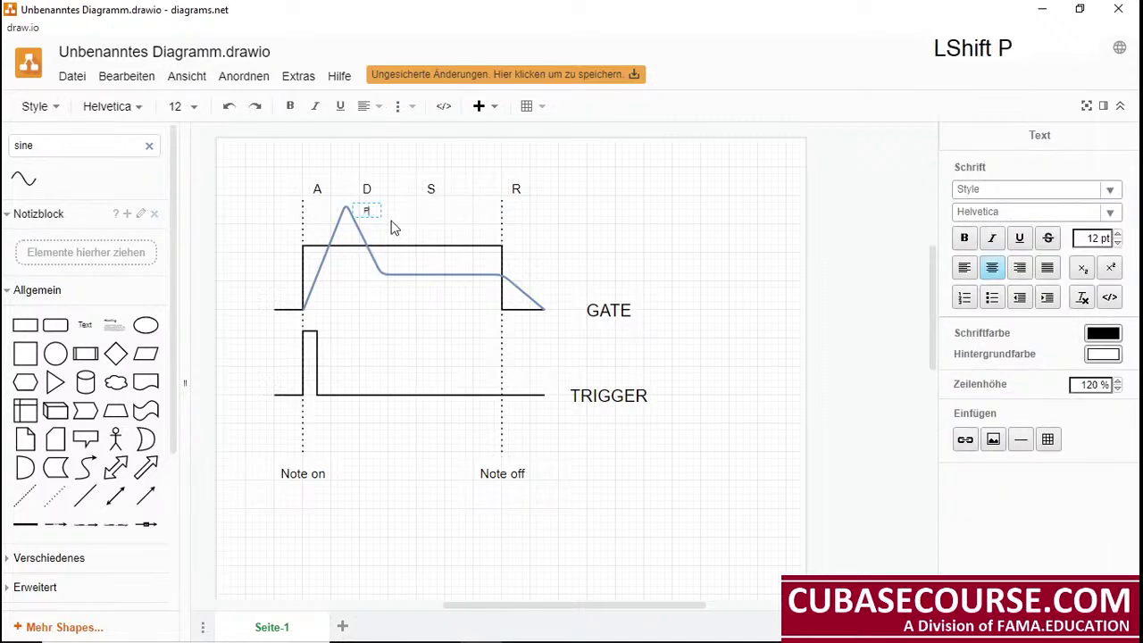
{"action": "type", "text": "eak"}
{"action": "left_click", "coordinate": [393, 228]}
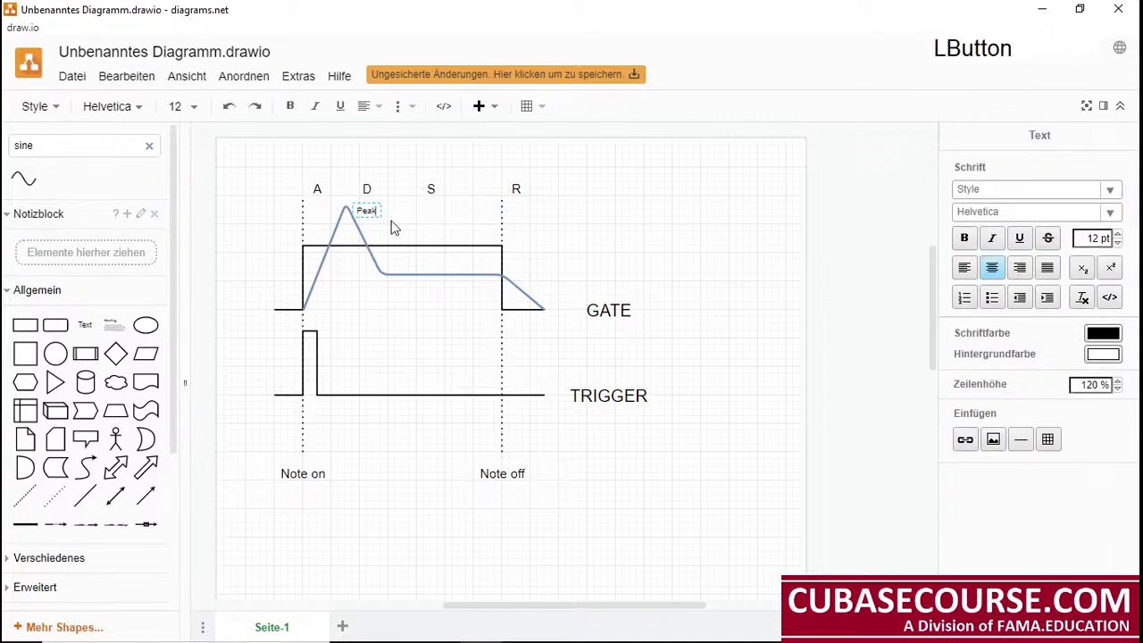
{"action": "left_click", "coordinate": [368, 207]}
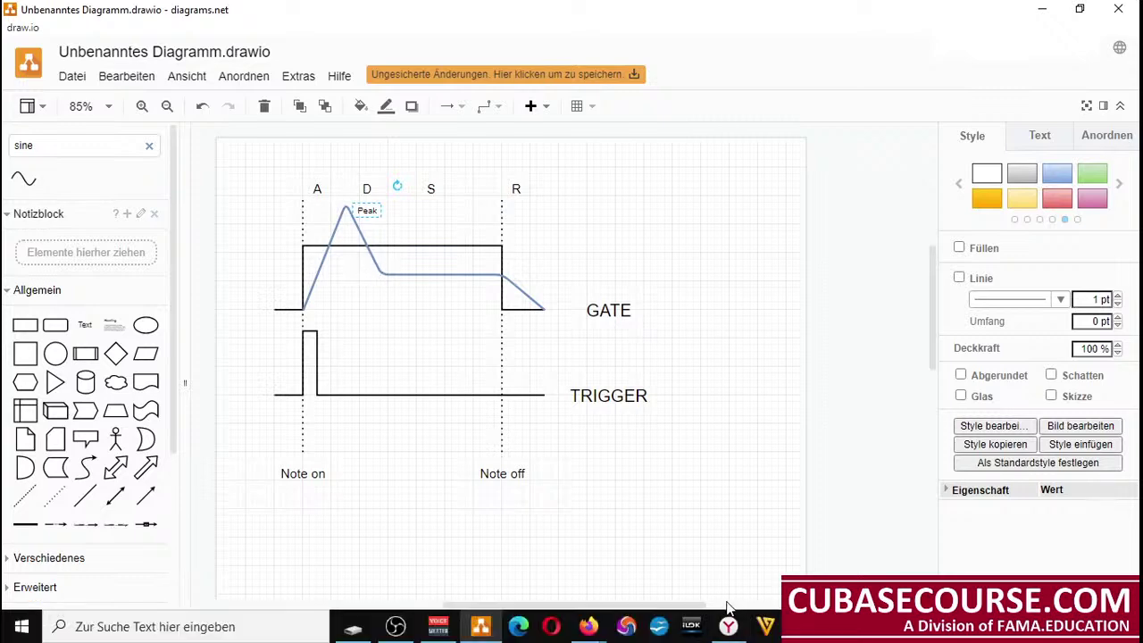
Compare the envelope generator's sliders in Cubase with the ADSR curve in diagrams.net, and return to Cubase
{"action": "left_click", "coordinate": [765, 625]}
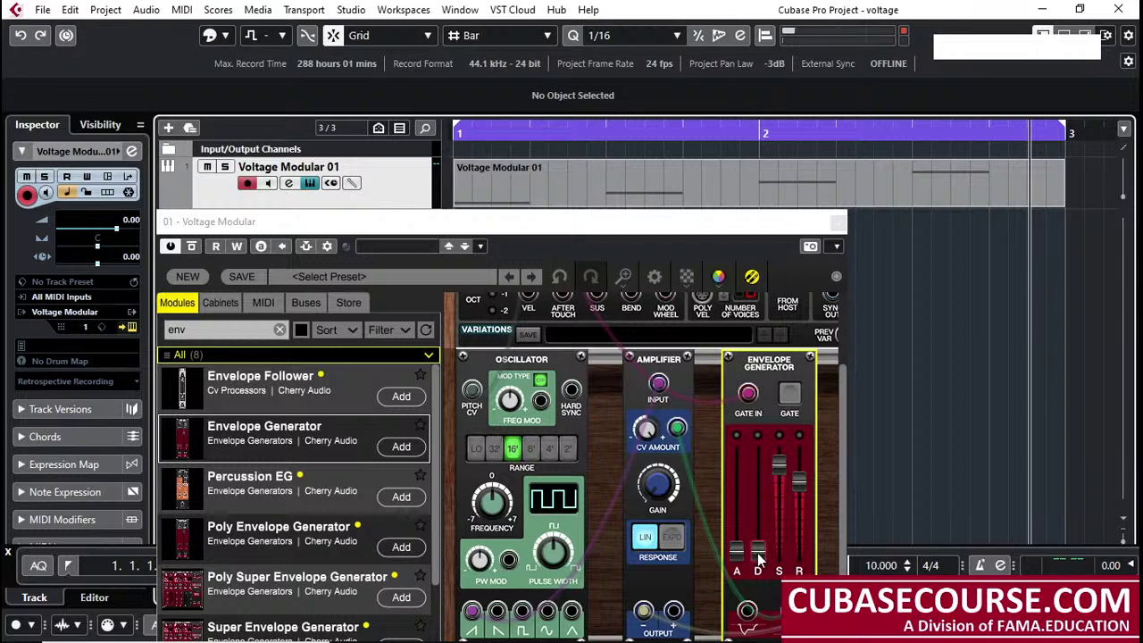
{"action": "mouse_move", "coordinate": [759, 559]}
{"action": "left_click", "coordinate": [487, 629]}
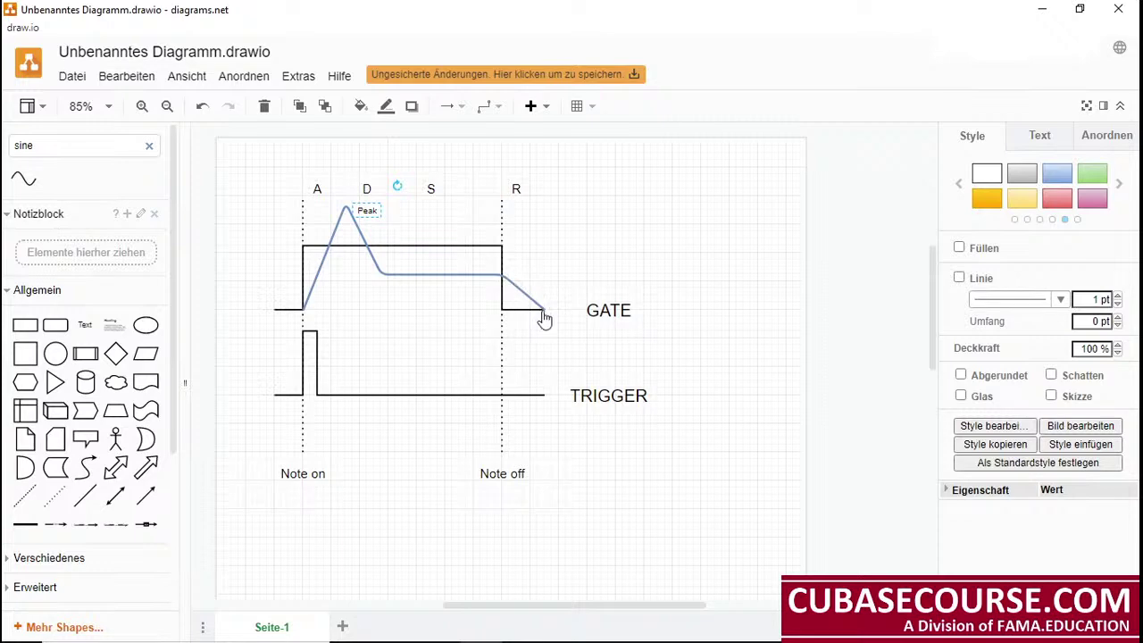
{"action": "mouse_move", "coordinate": [688, 634]}
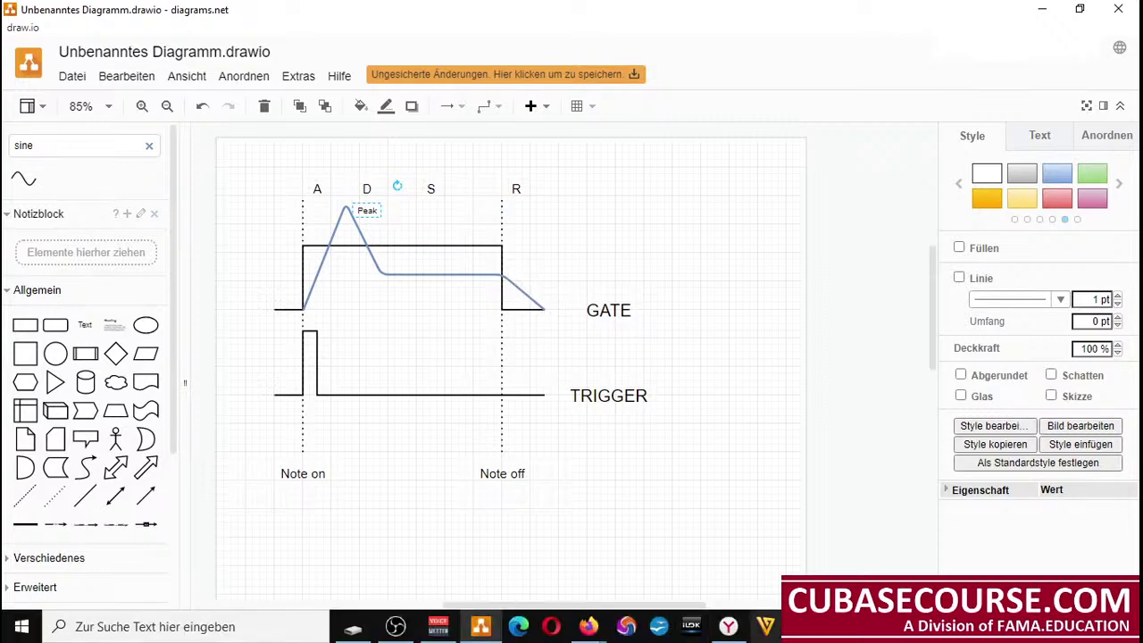
{"action": "left_click", "coordinate": [690, 626]}
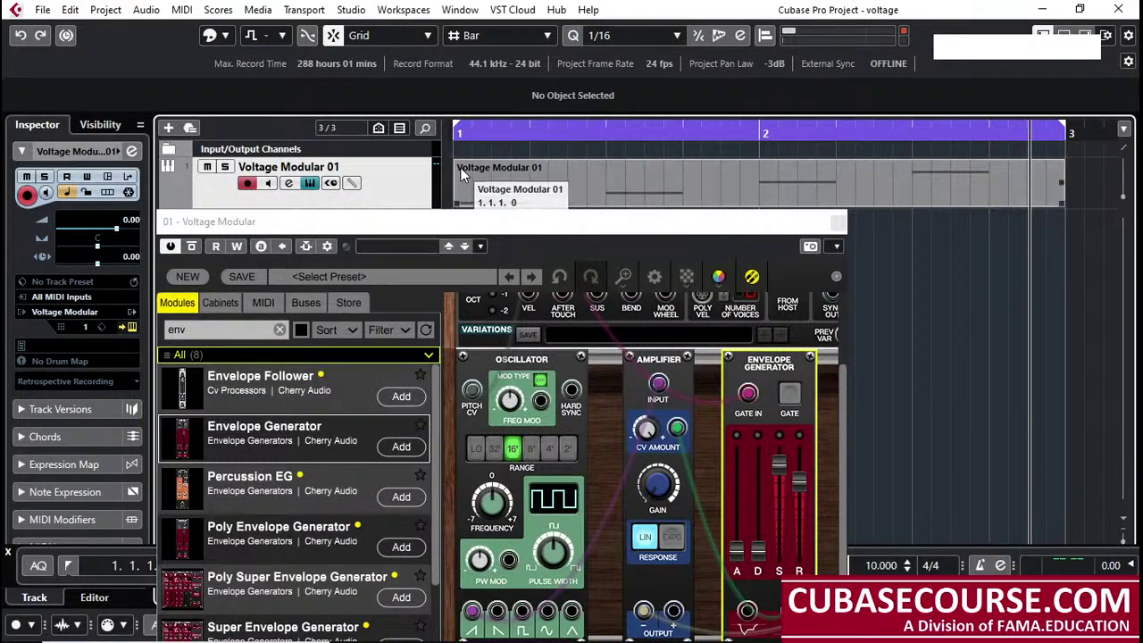
Lower the envelope's sustain below mid-range, set the attack time to 2126,9 ms, and raise the decay to roughly the release slider's height
{"action": "left_click_drag", "start_coordinate": [792, 459], "coordinate": [784, 511]}
{"action": "left_click_drag", "start_coordinate": [737, 553], "coordinate": [734, 489]}
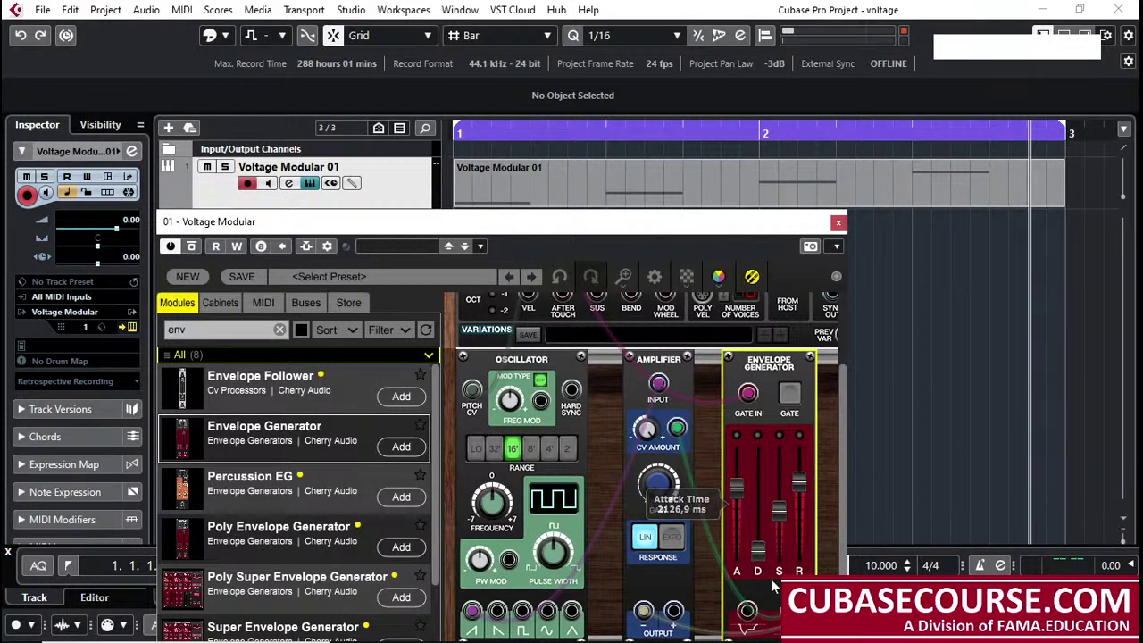
{"action": "left_click_drag", "start_coordinate": [758, 548], "coordinate": [783, 522]}
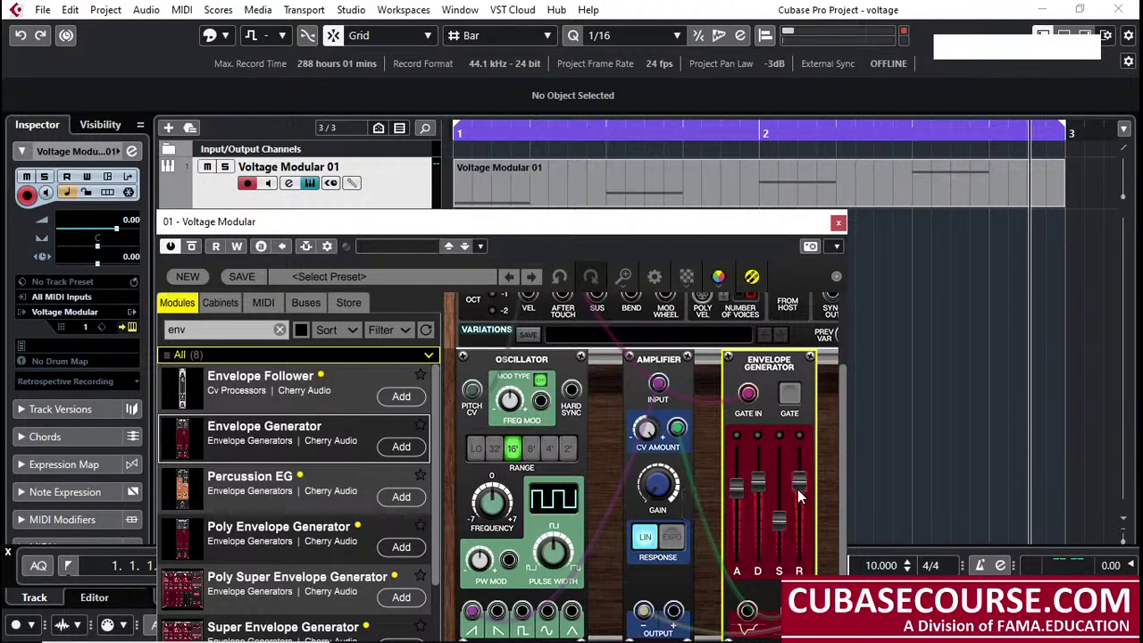
{"action": "left_click_drag", "start_coordinate": [799, 483], "coordinate": [799, 480]}
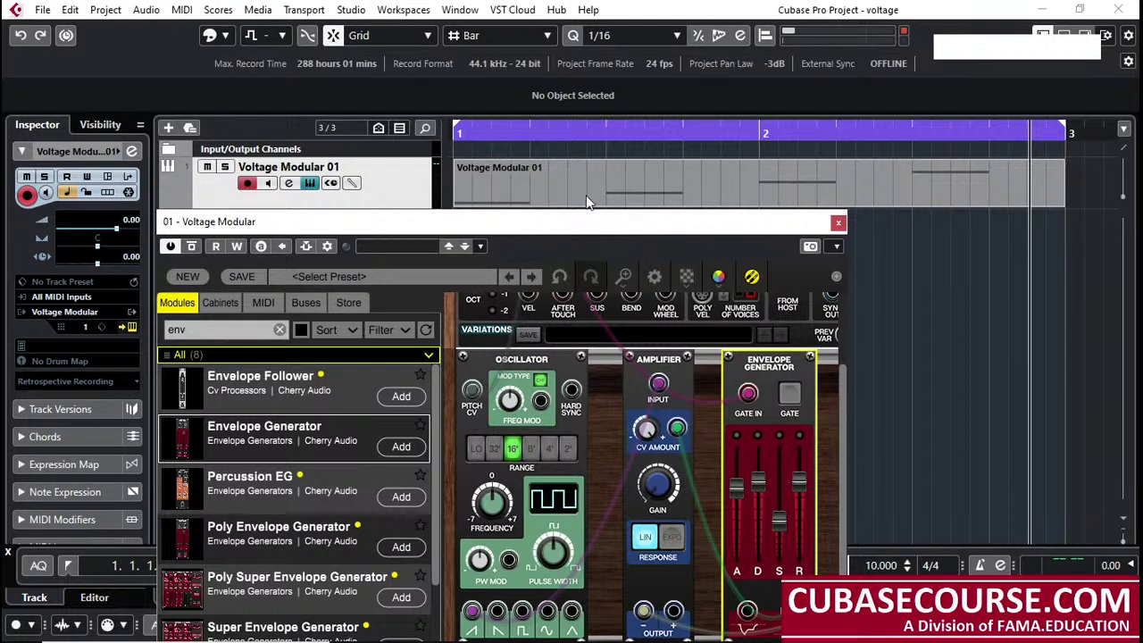
Audition the first note from bar 1 with the long attack and decay, and stop playback
{"action": "left_click", "coordinate": [465, 131]}
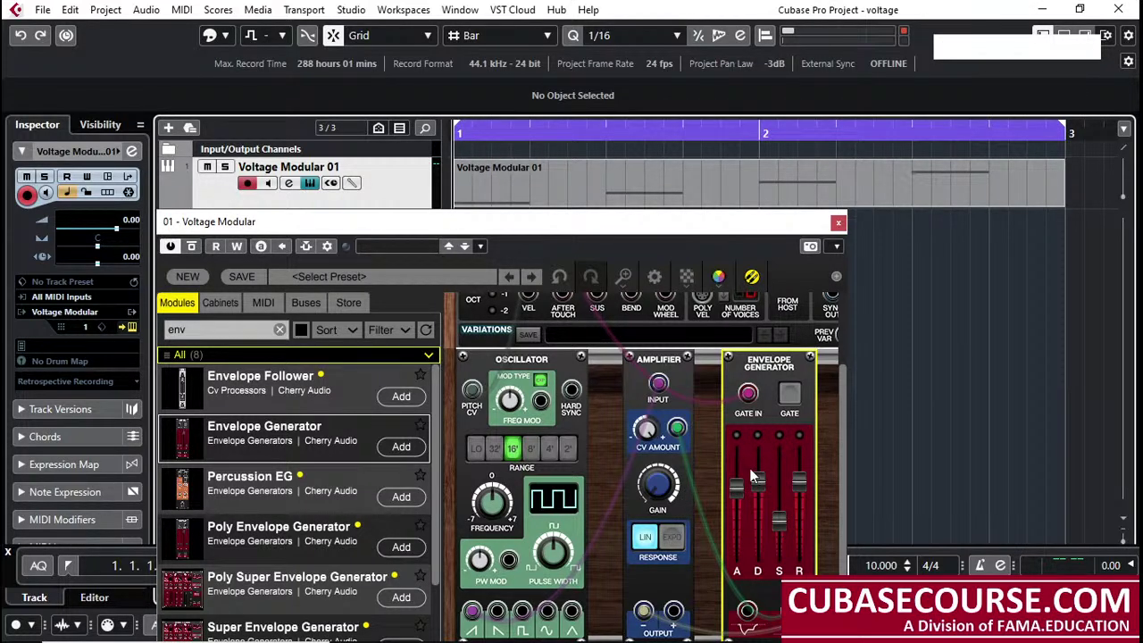
{"action": "key", "text": "space"}
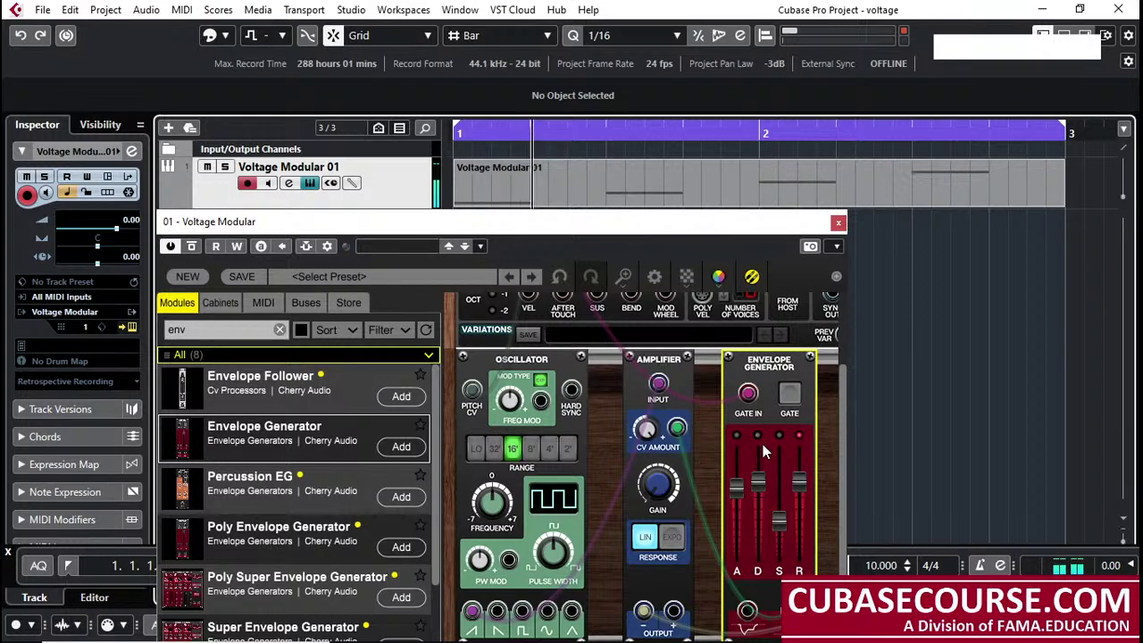
{"action": "key", "text": "space"}
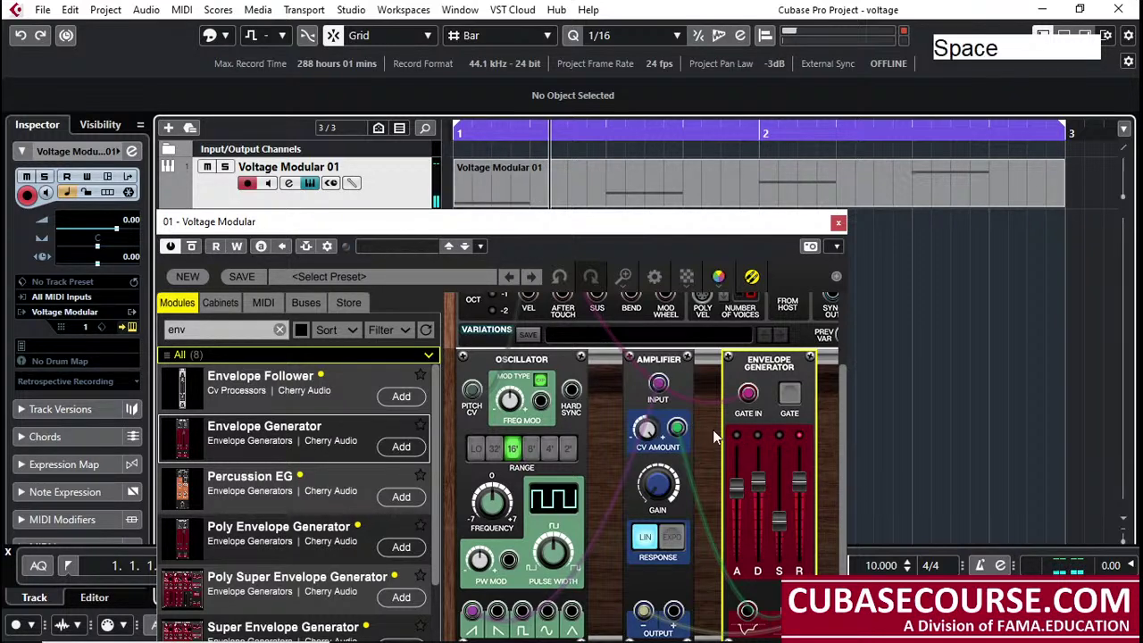
Shorten the envelope's decay time slightly, audition the part from bar 1, and stop playback after the first note
{"action": "left_click_drag", "start_coordinate": [763, 487], "coordinate": [762, 499]}
{"action": "left_click", "coordinate": [477, 132]}
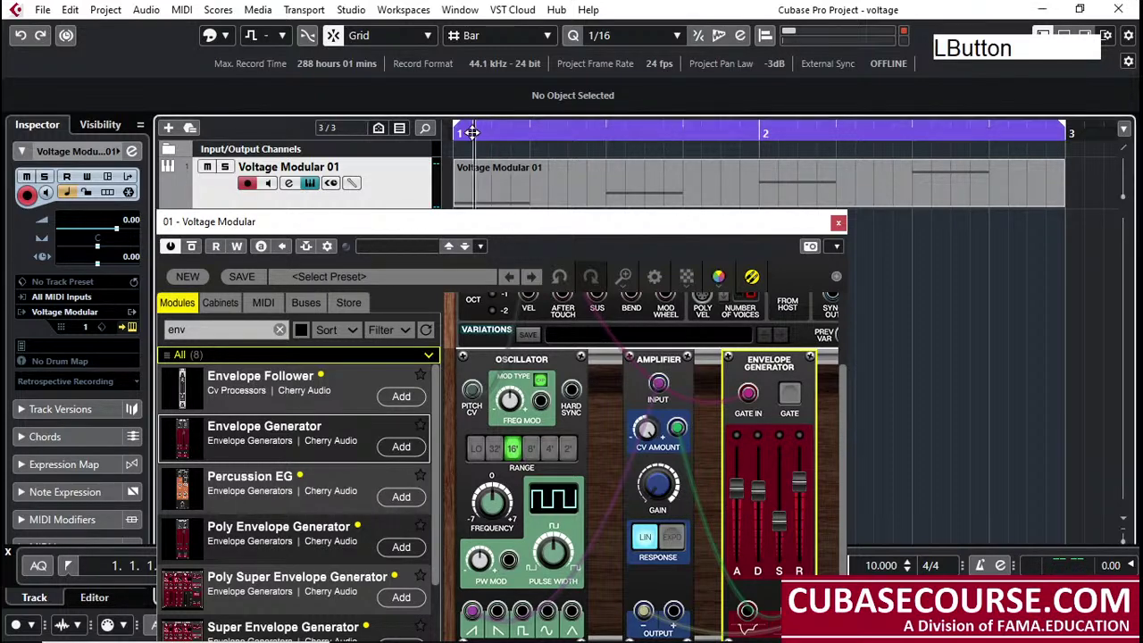
{"action": "key", "text": "space"}
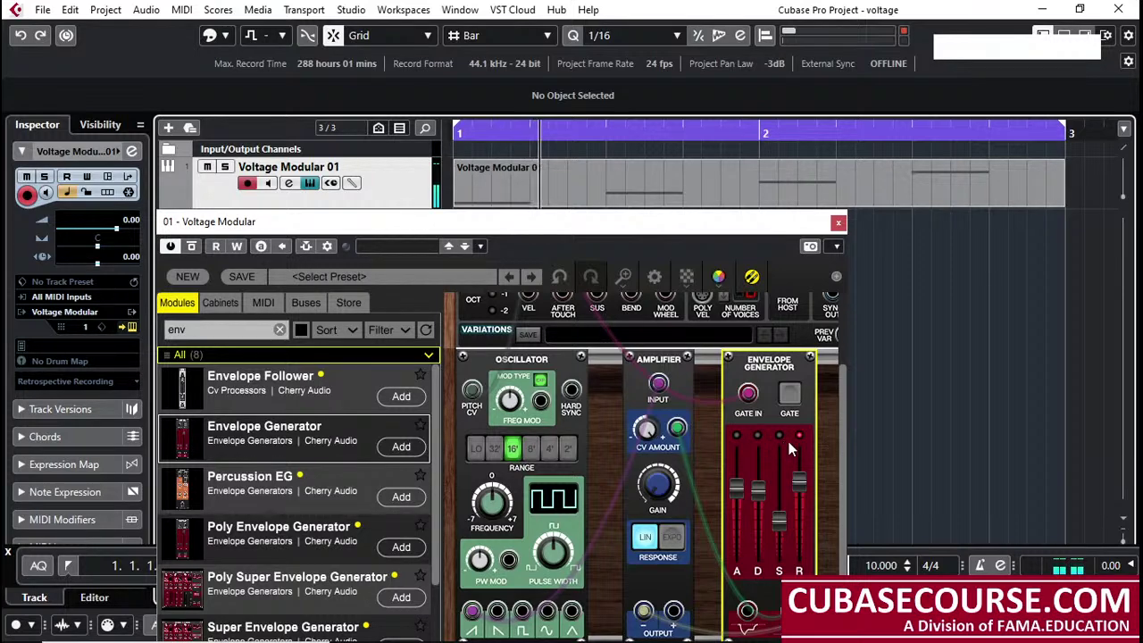
{"action": "key", "text": "space"}
Shorten both the decay and attack times slightly, resume playback, and stop it before bar 2
{"action": "left_click_drag", "start_coordinate": [761, 491], "coordinate": [738, 503]}
{"action": "key", "text": "space"}
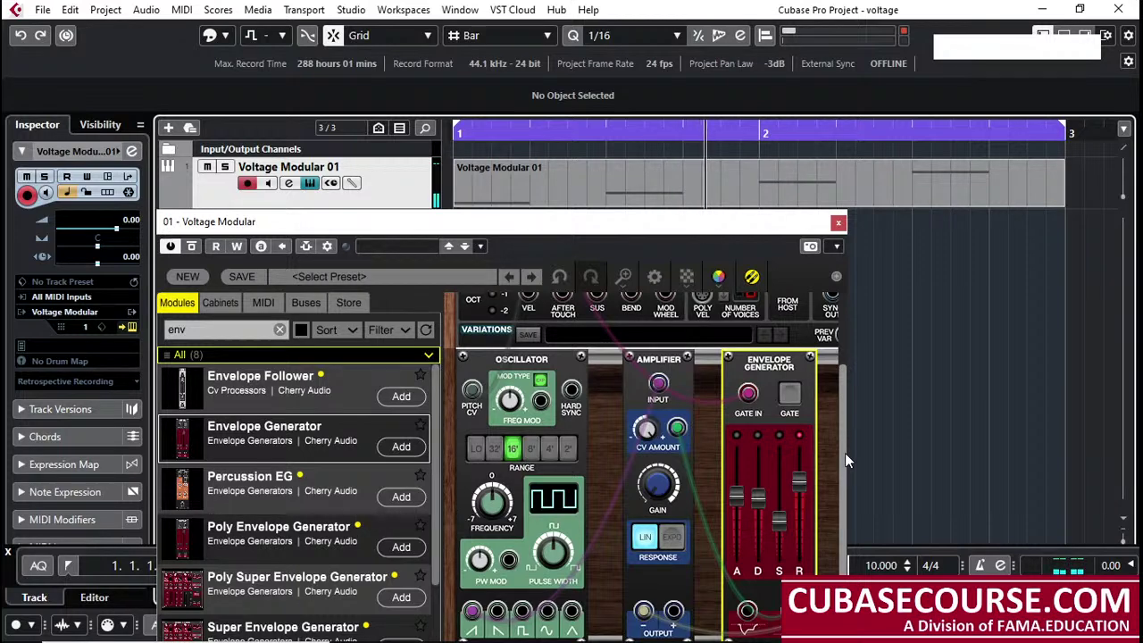
{"action": "key", "text": "space"}
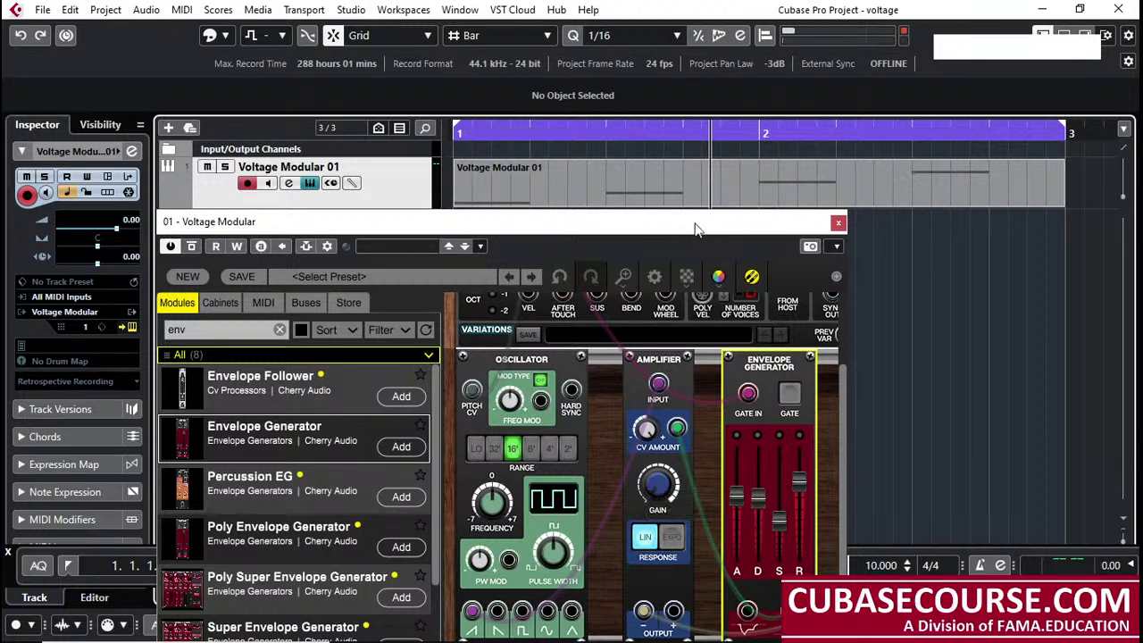
Replay the first note from bar 1 with the shortened attack and decay, and stop playback
{"action": "left_click", "coordinate": [462, 230]}
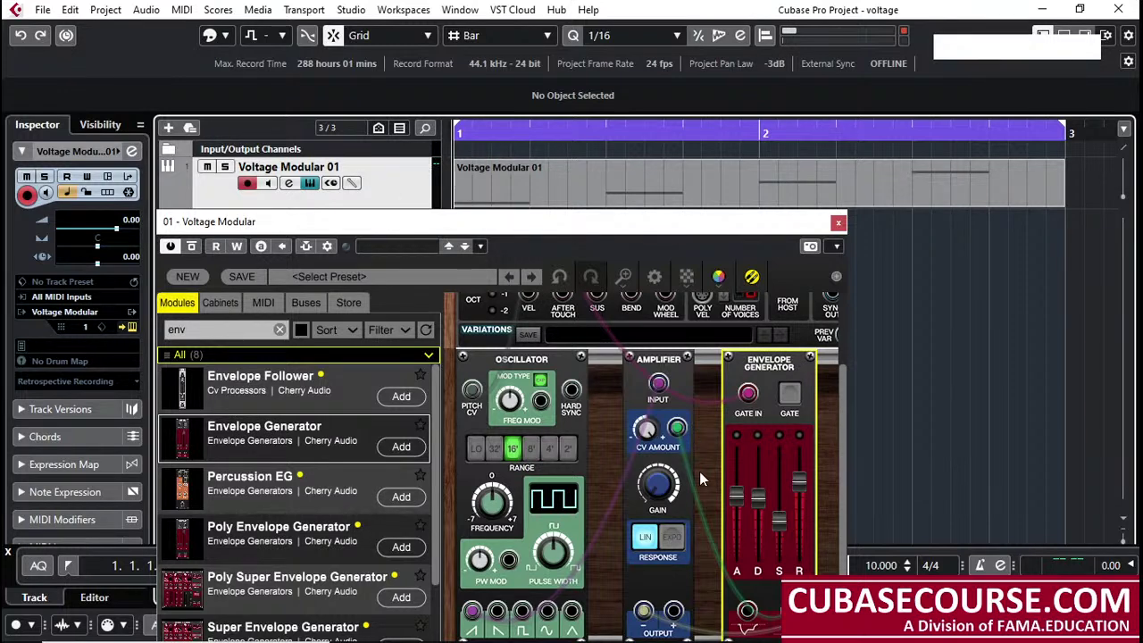
{"action": "key", "text": "space"}
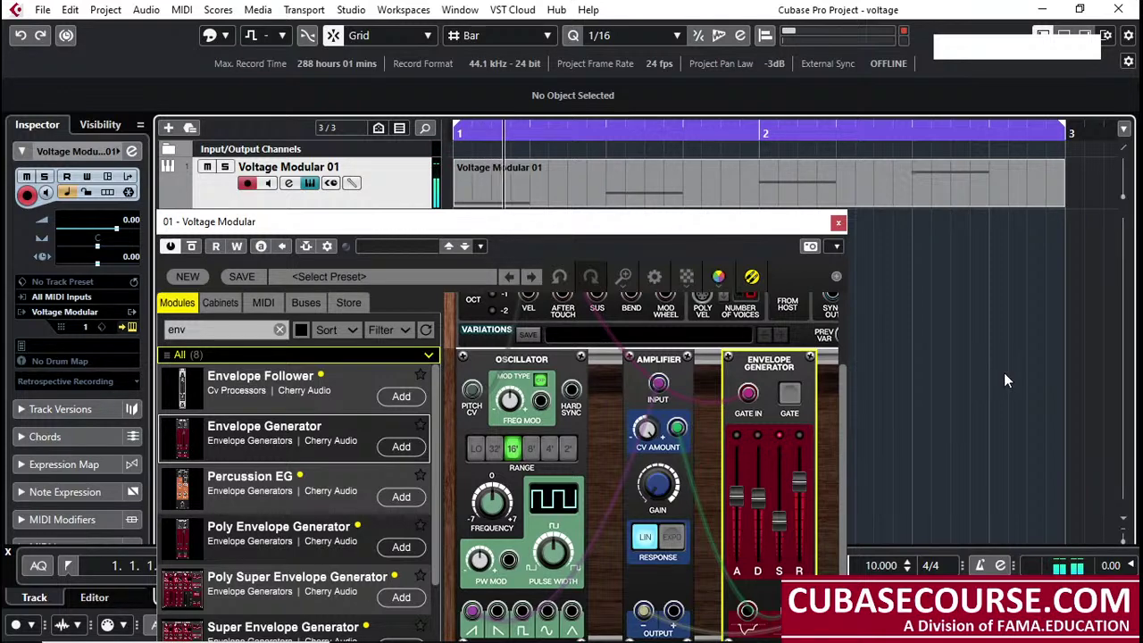
{"action": "key", "text": "space"}
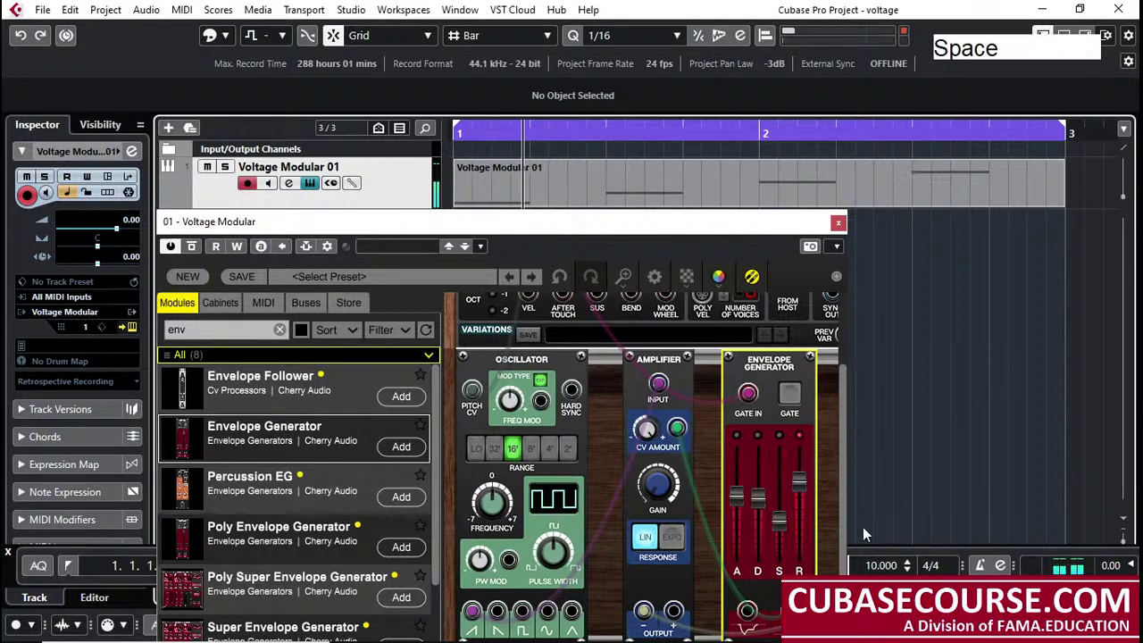
Set the envelope's sustain and attack to minimum and the decay time to 777,5 ms
{"action": "left_click_drag", "start_coordinate": [782, 526], "coordinate": [779, 554]}
{"action": "left_click_drag", "start_coordinate": [737, 499], "coordinate": [739, 558]}
{"action": "left_click_drag", "start_coordinate": [759, 499], "coordinate": [757, 522]}
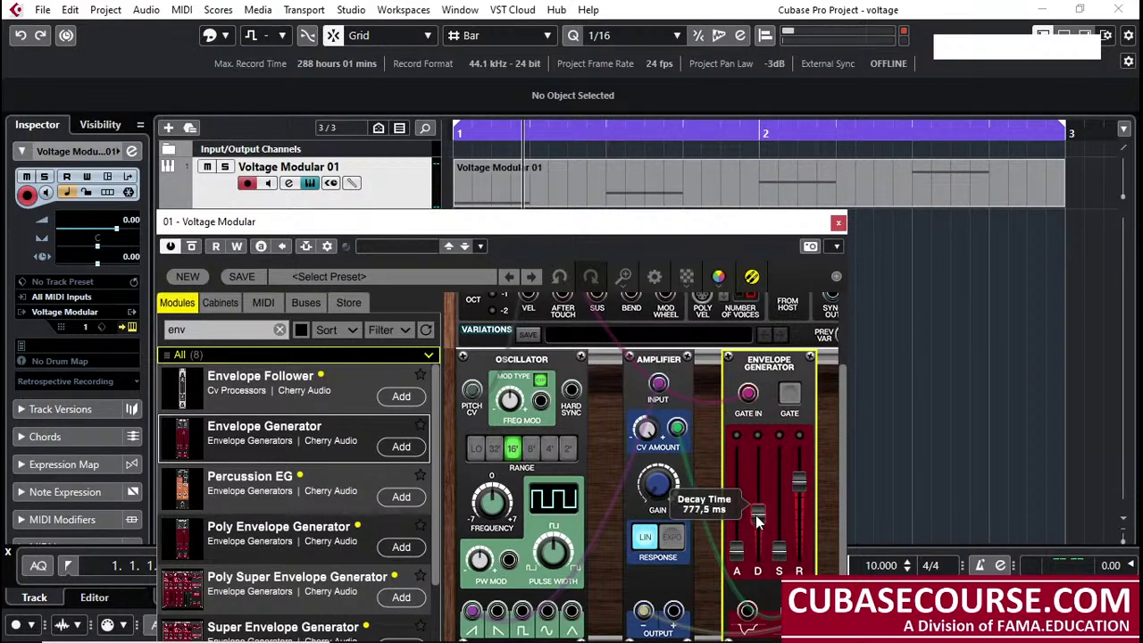
Audition the start of the part from bar 1 with attack and sustain at minimum
{"action": "left_click", "coordinate": [791, 225]}
{"action": "key", "text": "space"}
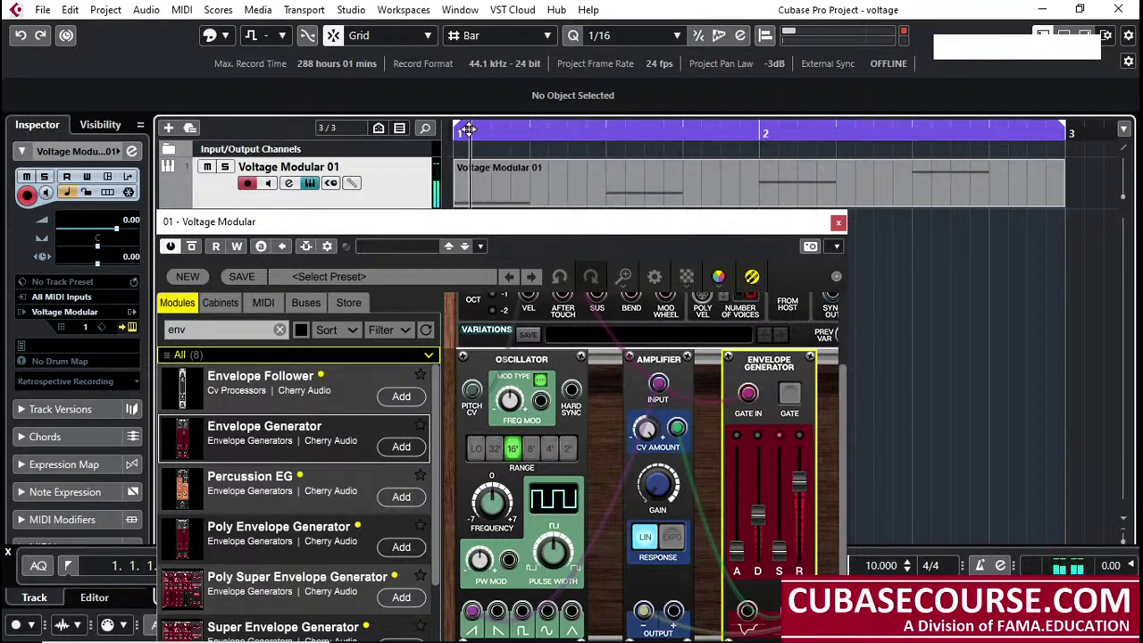
{"action": "left_click", "coordinate": [789, 393]}
{"action": "key", "text": "space"}
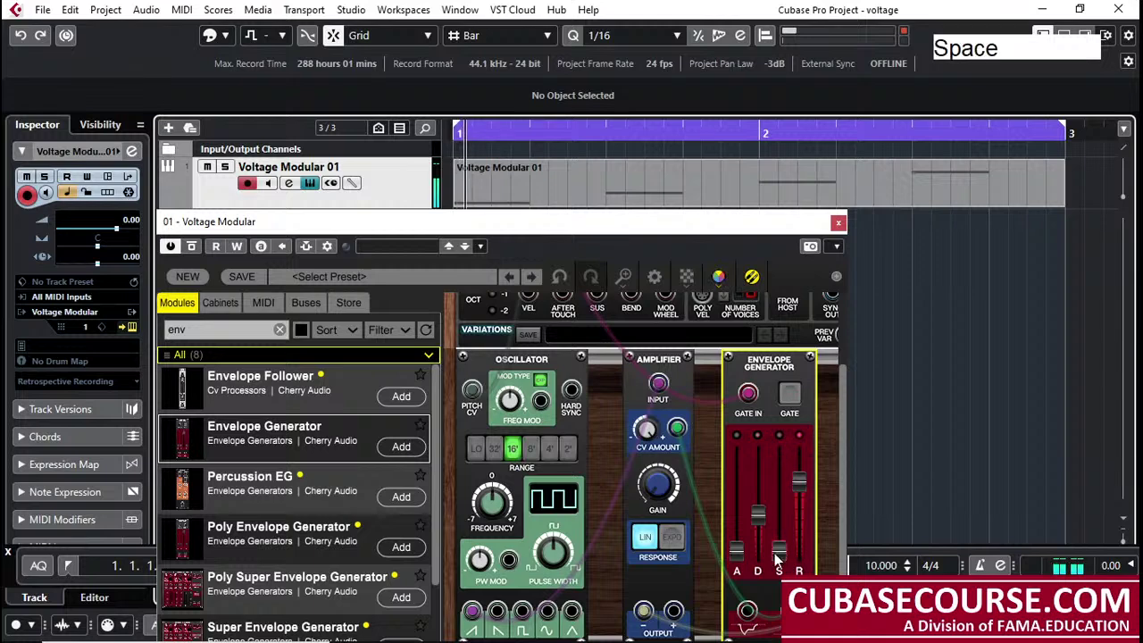
Set the decay to minimum, raise the attack to a long time, audition the first note from bar 1, and stop playback
{"action": "left_click_drag", "start_coordinate": [755, 536], "coordinate": [736, 475]}
{"action": "left_click", "coordinate": [893, 323]}
{"action": "key", "text": "space"}
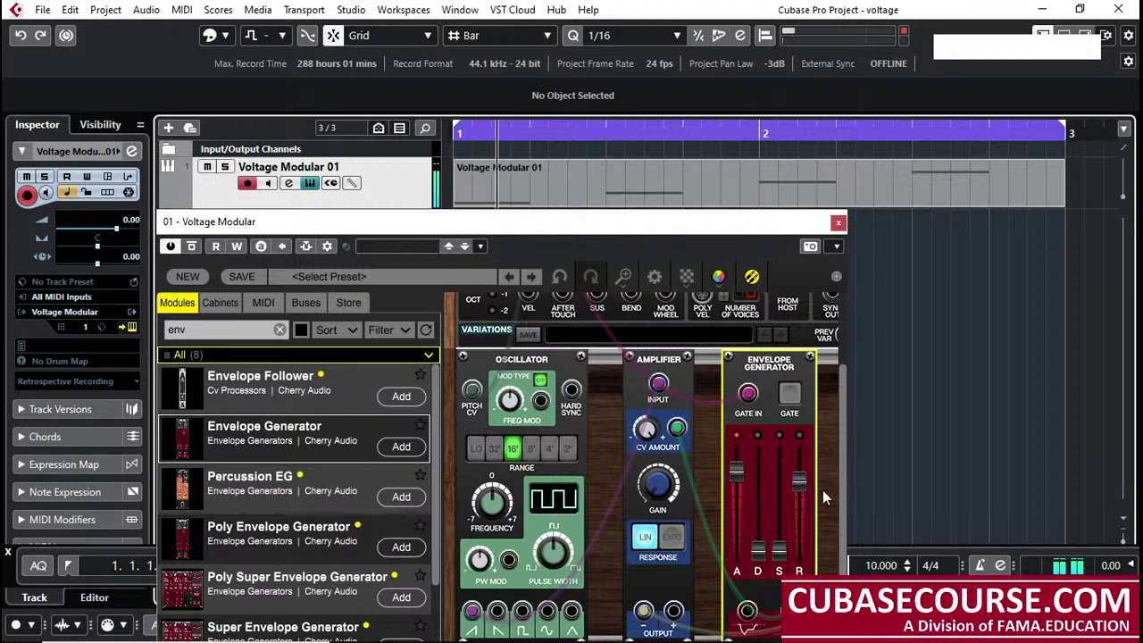
{"action": "left_click", "coordinate": [603, 128]}
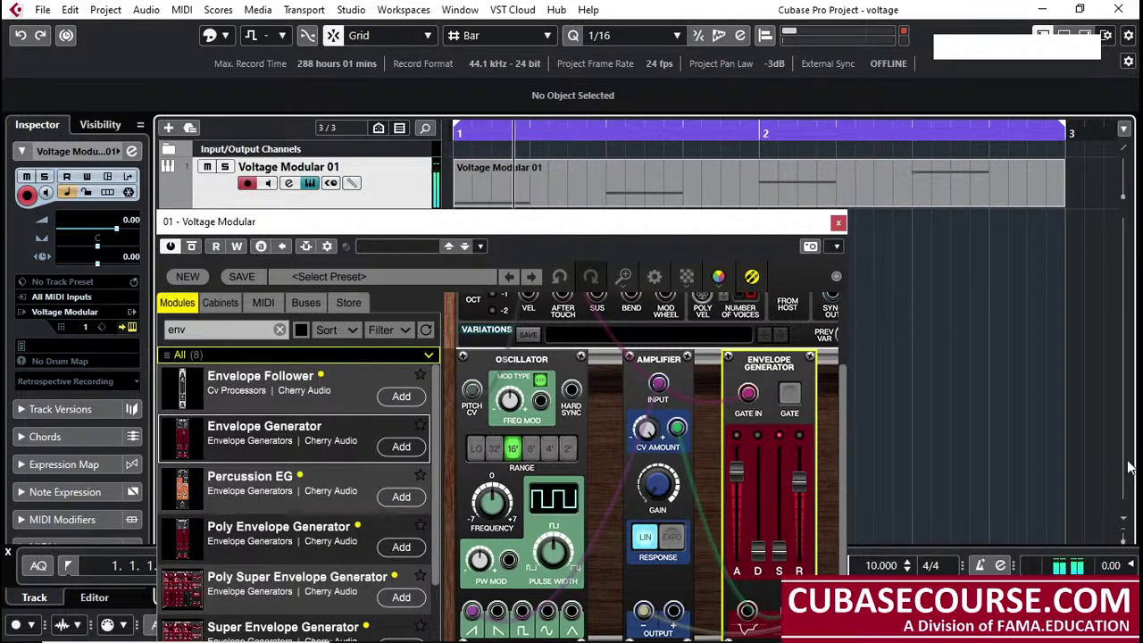
{"action": "key", "text": "space"}
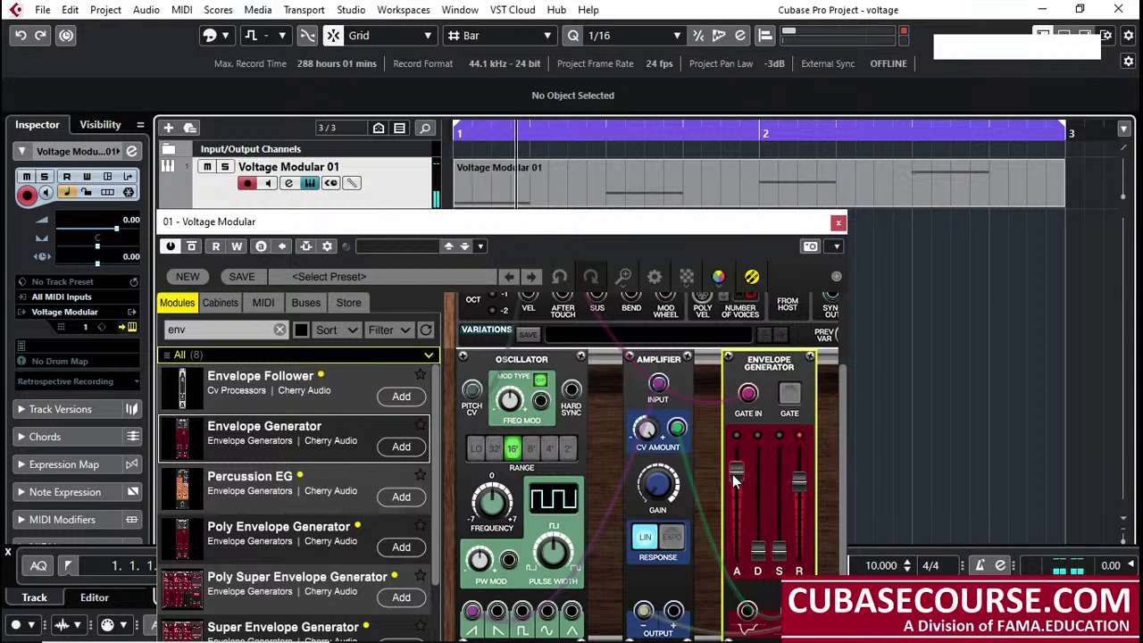
Set the attack to minimum, raise the decay to mid-range, lengthen the release, and play the part from bar 1
{"action": "left_click_drag", "start_coordinate": [732, 474], "coordinate": [753, 510]}
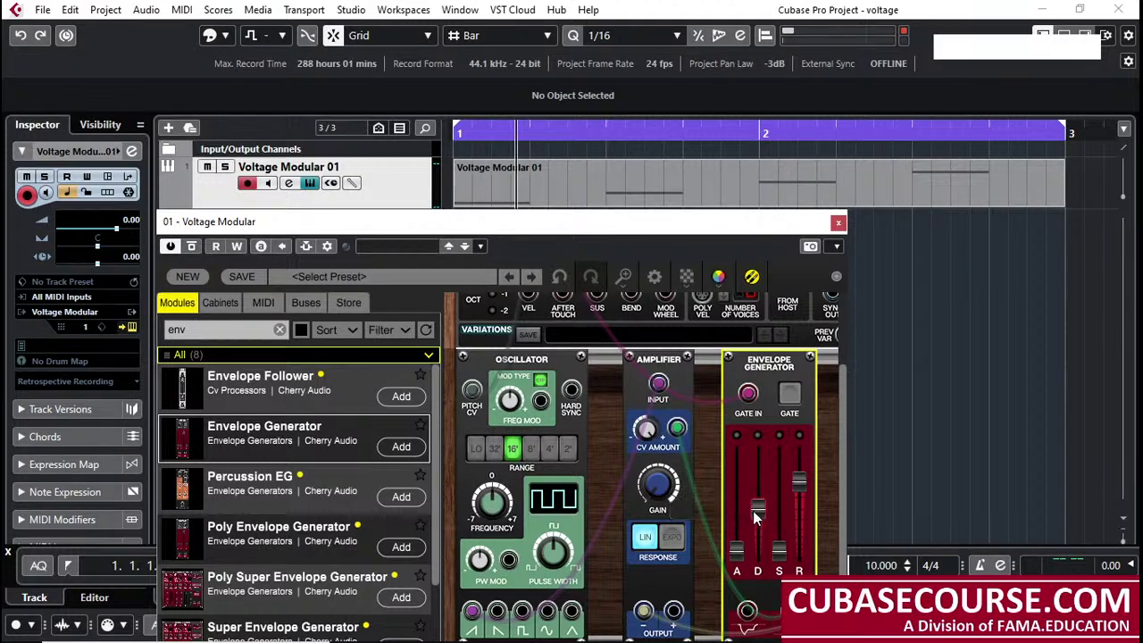
{"action": "left_click_drag", "start_coordinate": [799, 480], "coordinate": [806, 465]}
{"action": "left_click", "coordinate": [479, 127]}
{"action": "key", "text": "space"}
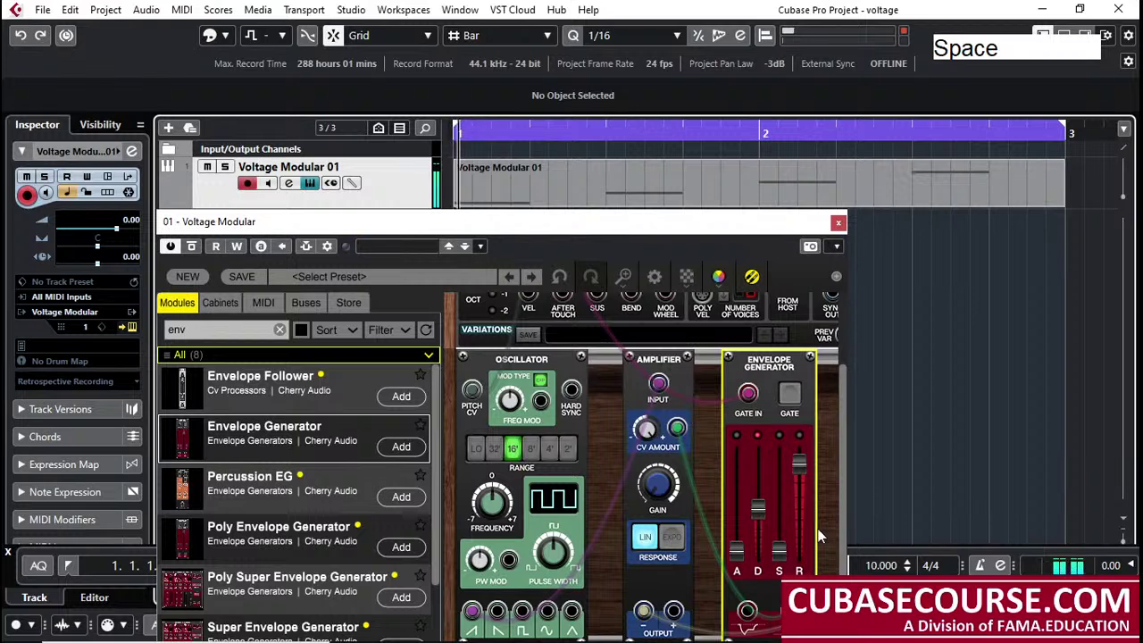
Set the decay time to 1652,4 ms during playback, check the sustain level, and stop playback after the first note
{"action": "left_click", "coordinate": [761, 508]}
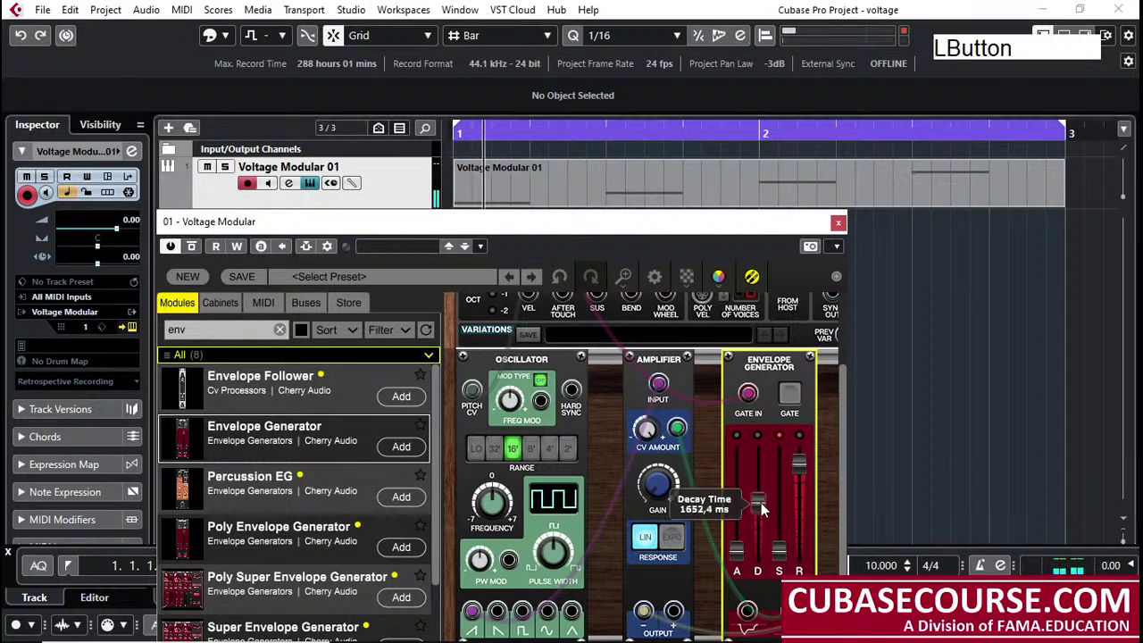
{"action": "left_click", "coordinate": [775, 556]}
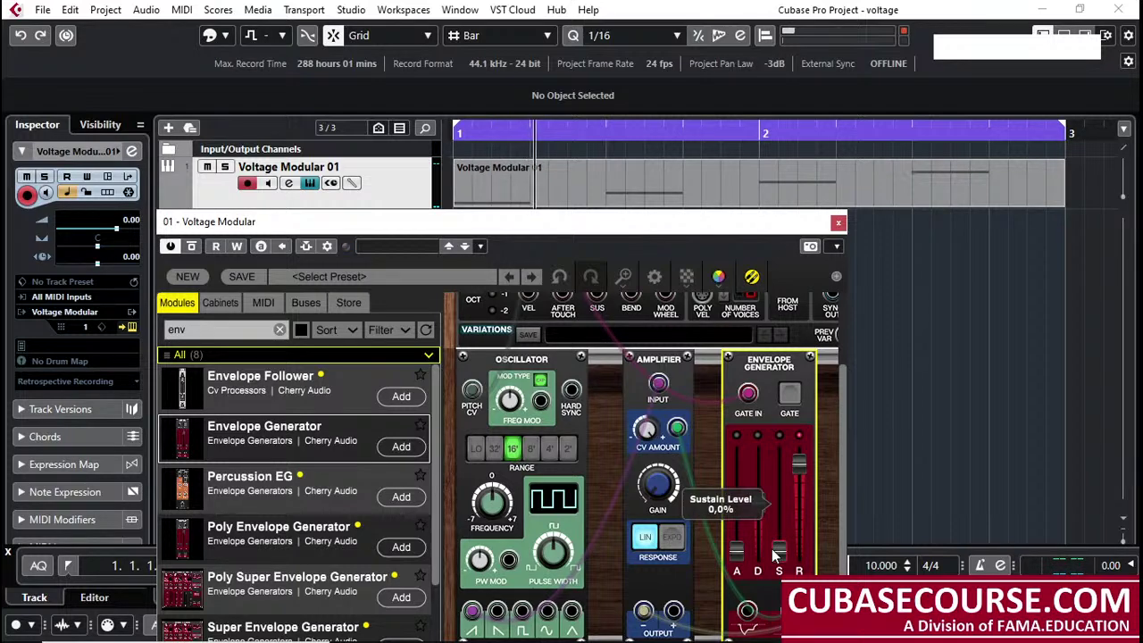
{"action": "key", "text": "space"}
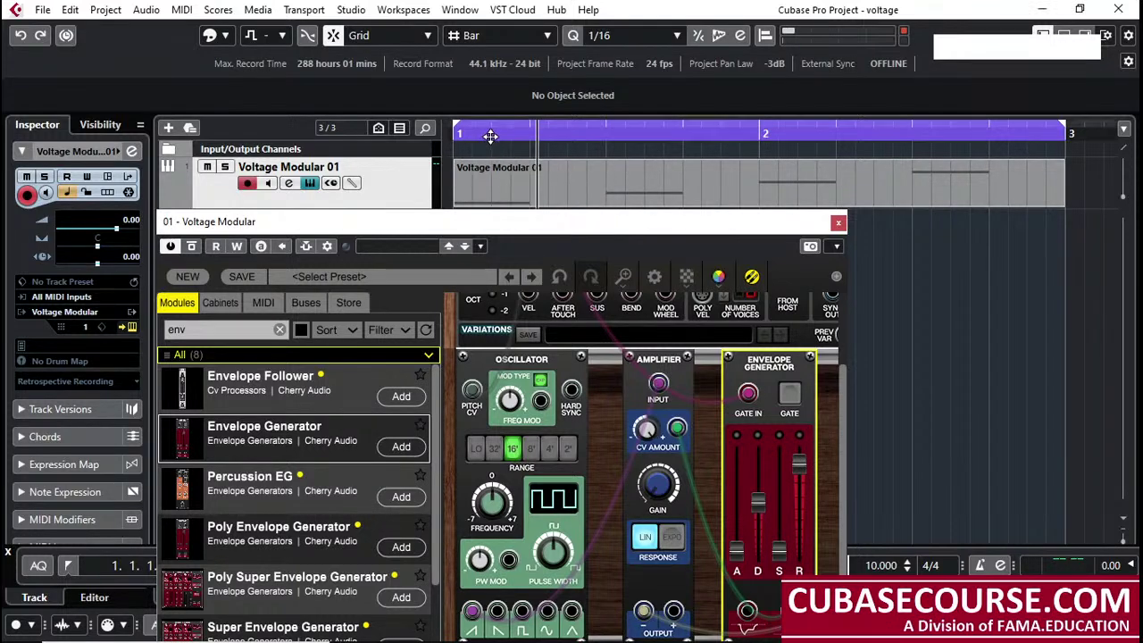
Return the playhead to bar 1, shorten the decay to near its minimum, and play the part
{"action": "left_click_drag", "start_coordinate": [459, 133], "coordinate": [429, 129]}
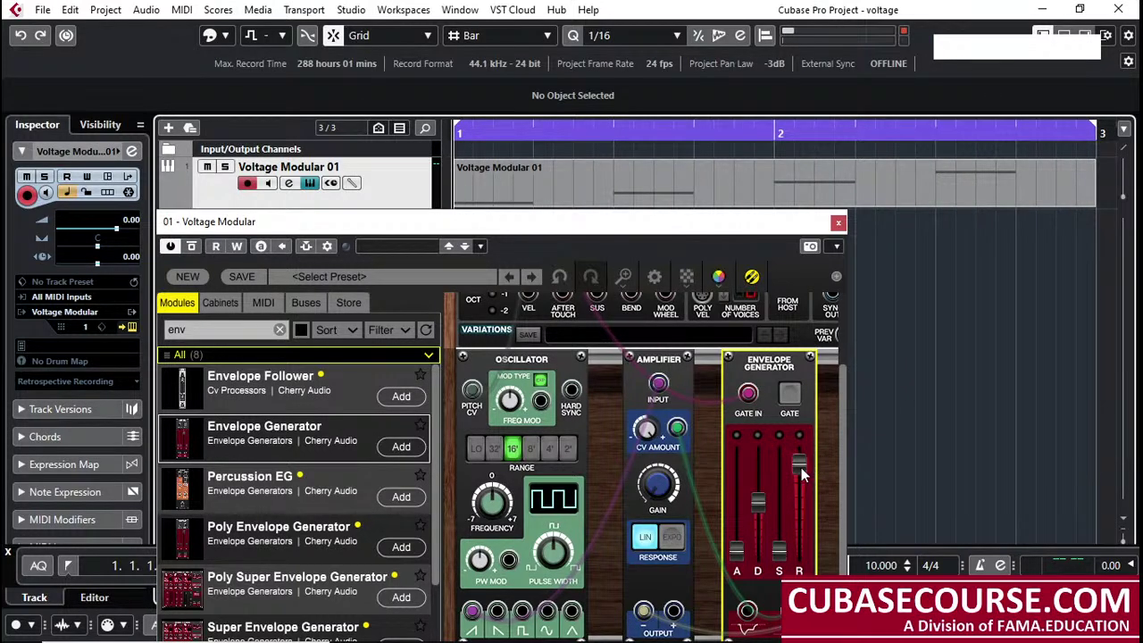
{"action": "left_click_drag", "start_coordinate": [762, 506], "coordinate": [757, 542]}
{"action": "key", "text": "space"}
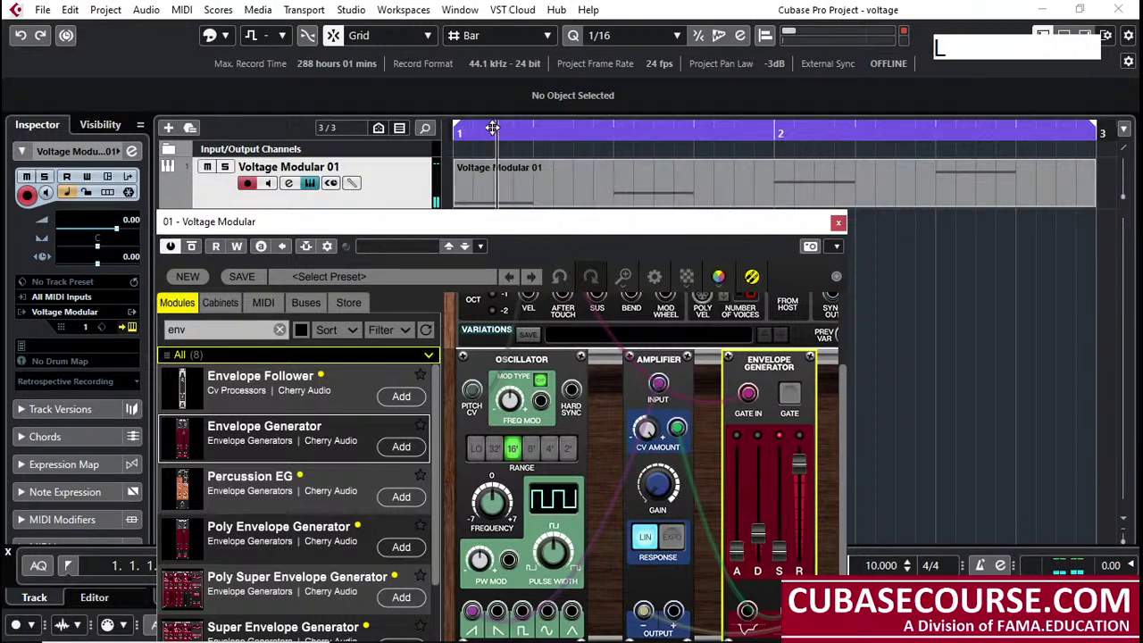
Raise the decay to nearly the release slider's height and audition the part again from bar 1
{"action": "left_click_drag", "start_coordinate": [494, 127], "coordinate": [450, 128]}
{"action": "left_click_drag", "start_coordinate": [757, 533], "coordinate": [757, 467]}
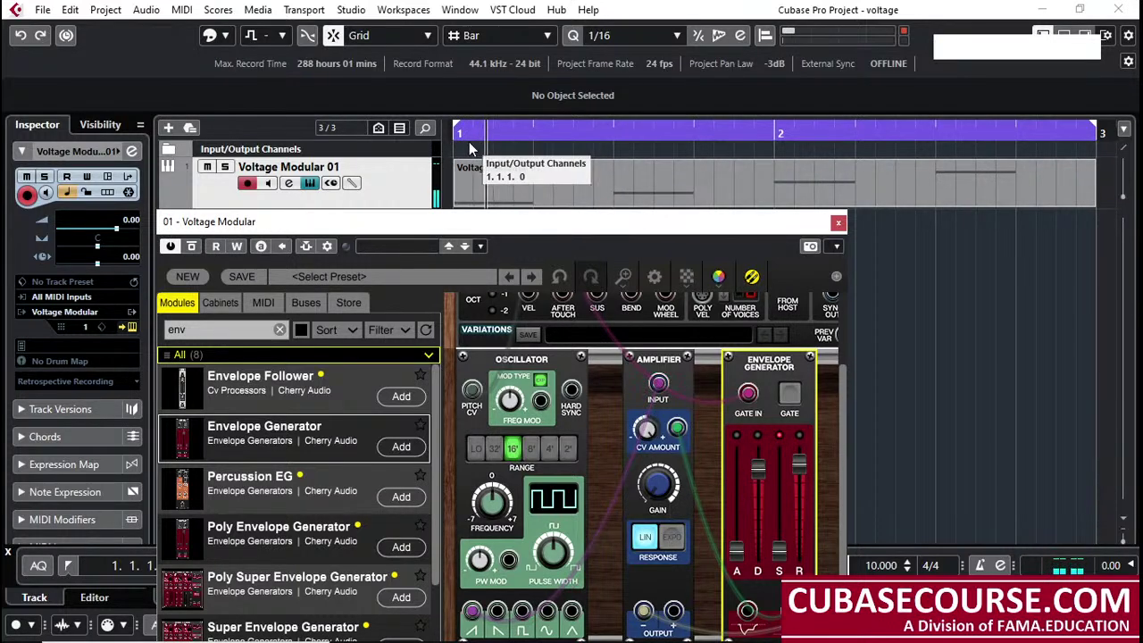
{"action": "left_click", "coordinate": [505, 150]}
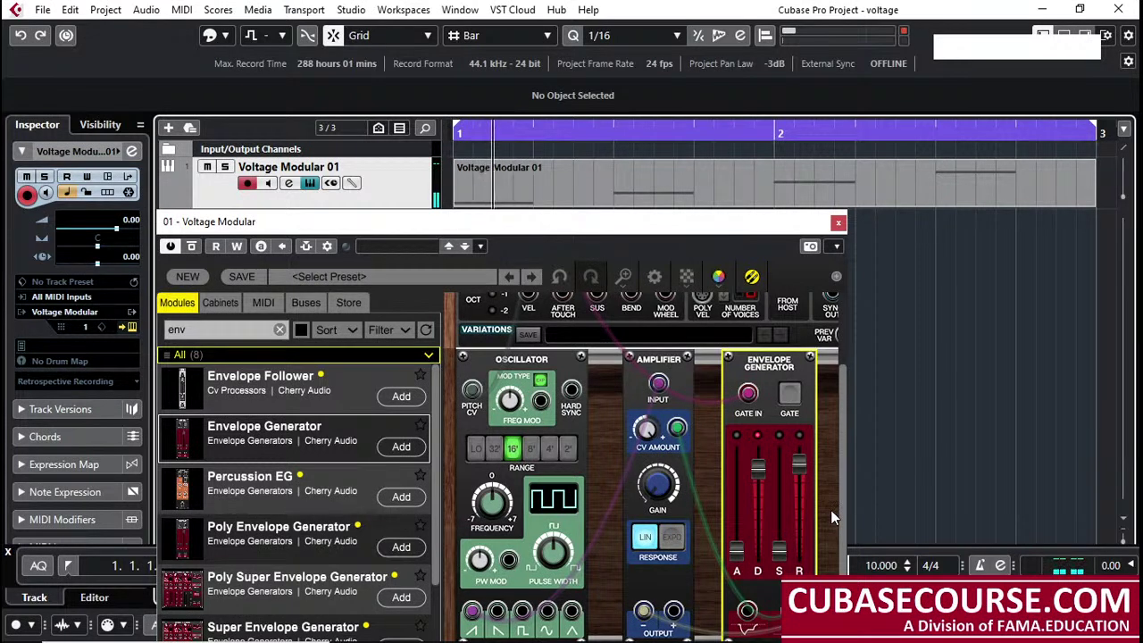
Stop playback, then move the Voltage Modular window up and widen it to show more rack space
{"action": "key", "text": "space"}
{"action": "left_click_drag", "start_coordinate": [625, 223], "coordinate": [643, 85]}
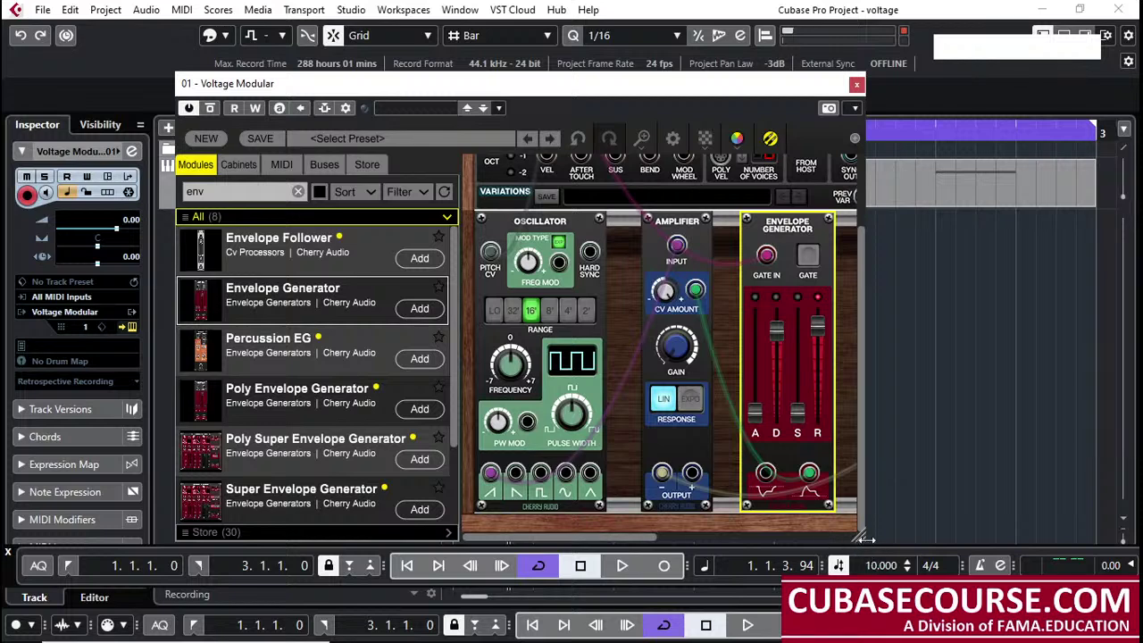
{"action": "left_click_drag", "start_coordinate": [859, 538], "coordinate": [957, 535]}
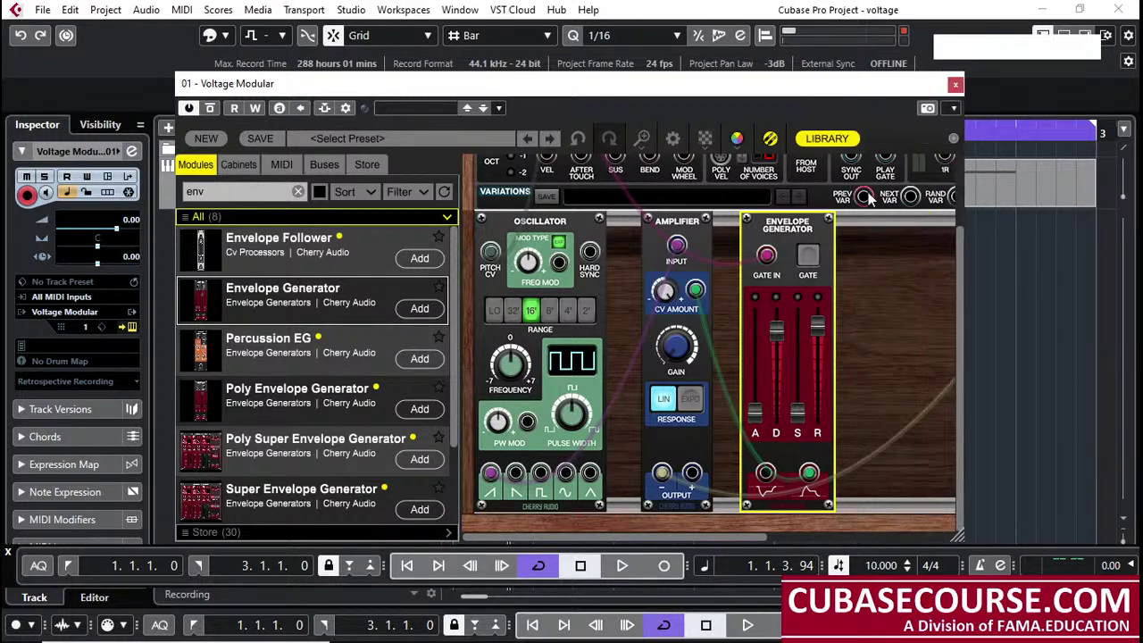
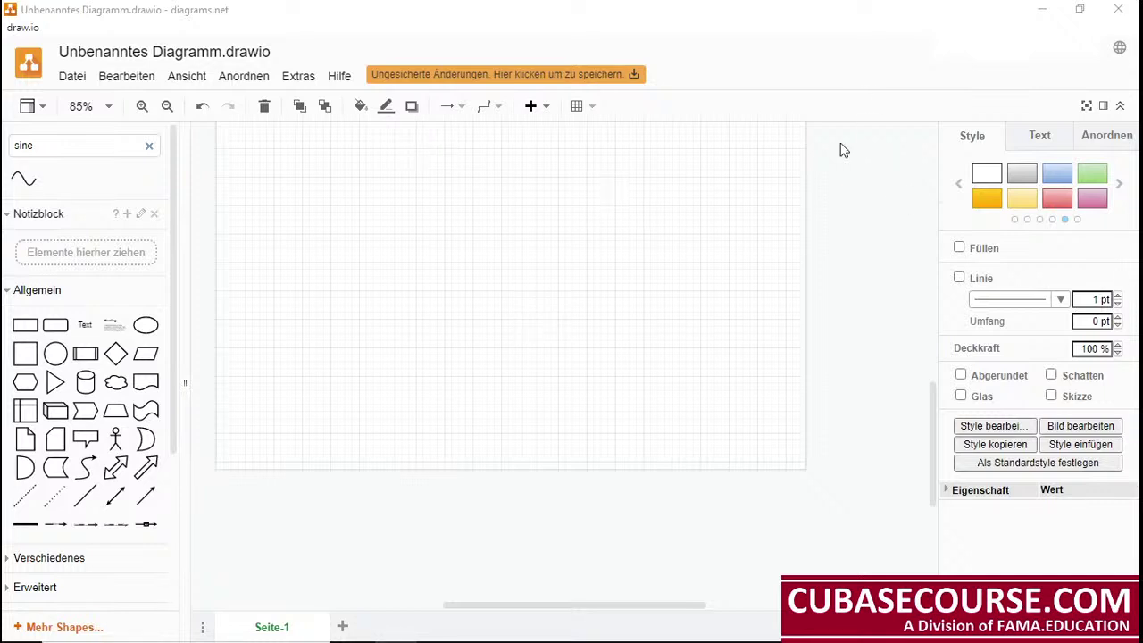
Add a rounded rectangle labelled Oscillator on the empty page area and give it the red gradient style
{"action": "left_click", "coordinate": [375, 381]}
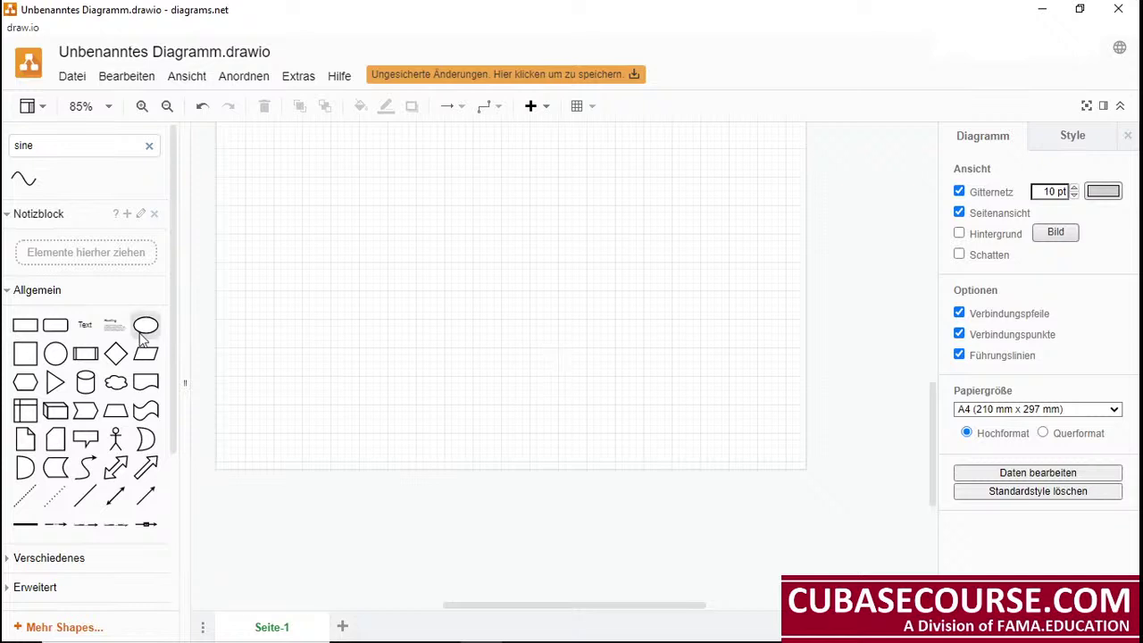
{"action": "left_click", "coordinate": [59, 327]}
{"action": "left_click_drag", "start_coordinate": [59, 328], "coordinate": [277, 245]}
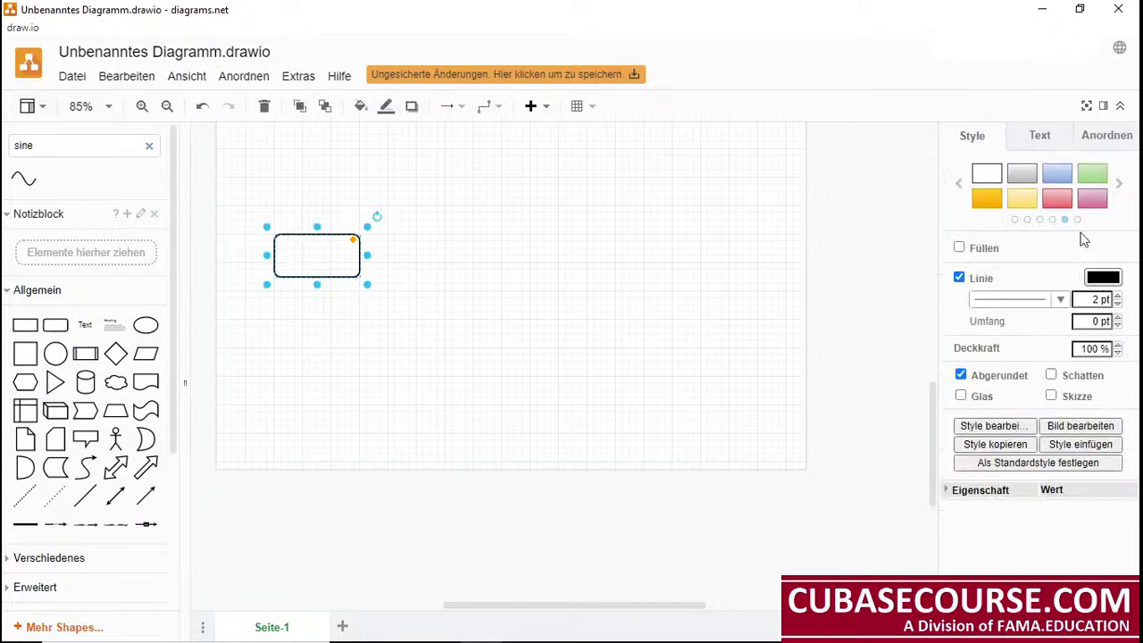
{"action": "left_click", "coordinate": [1058, 198]}
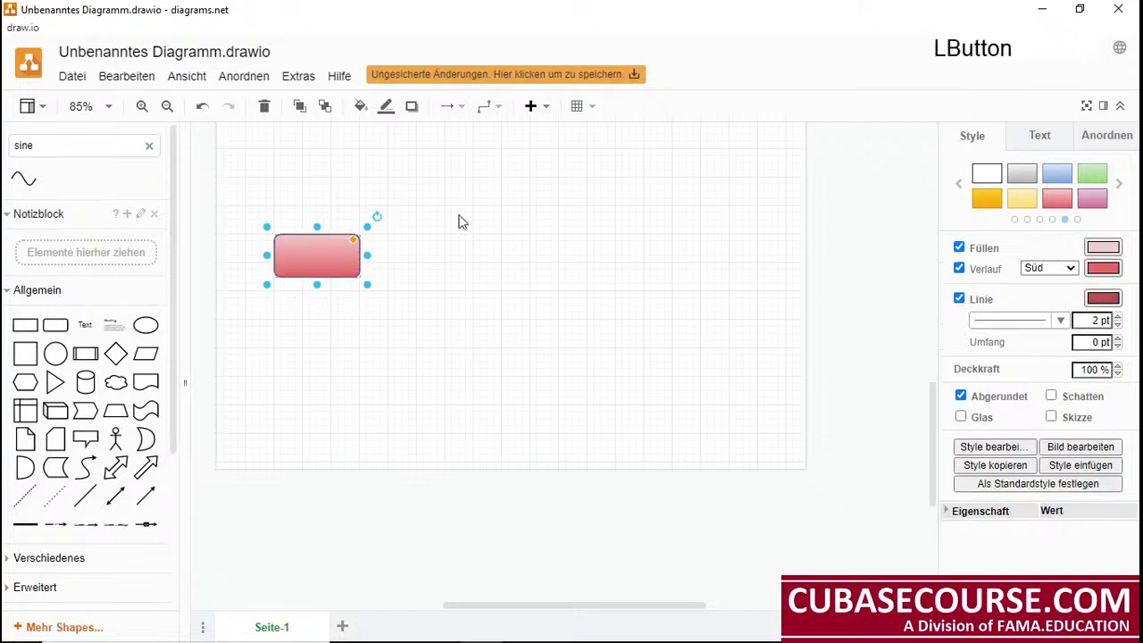
{"action": "double_click", "coordinate": [333, 257]}
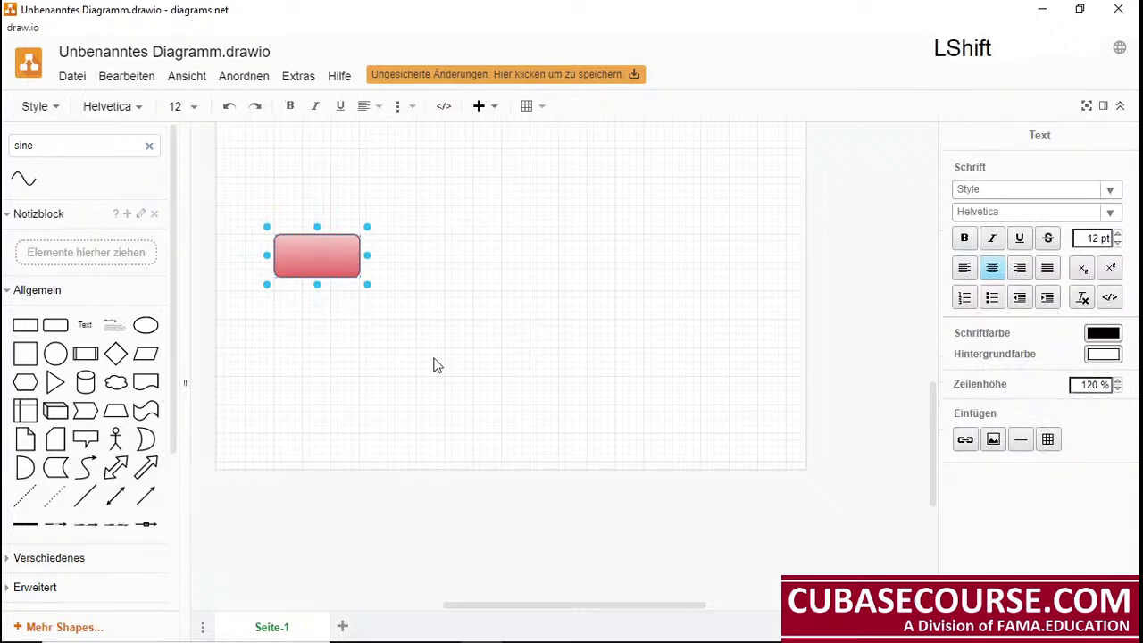
{"action": "type", "text": "Oscil"}
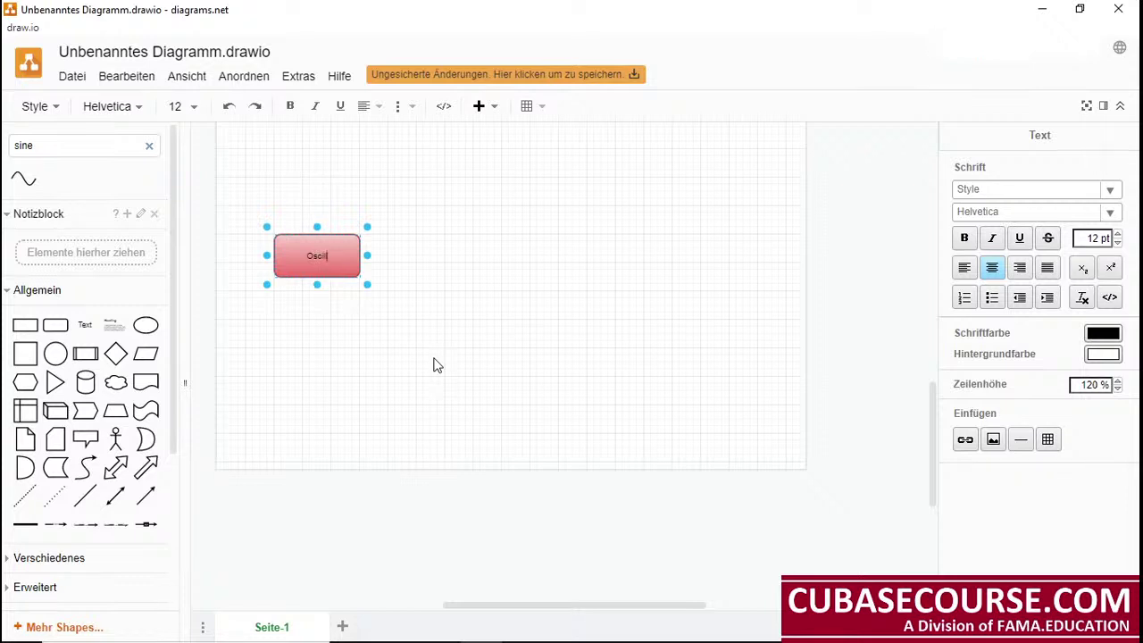
{"action": "type", "text": "lator"}
{"action": "left_click", "coordinate": [740, 517]}
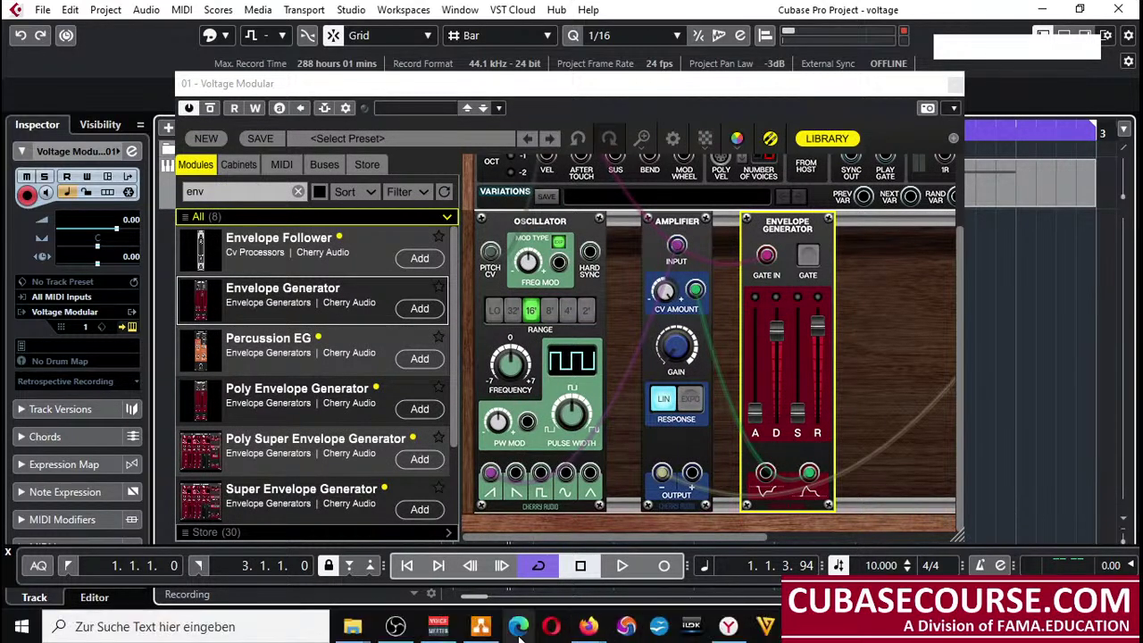
Switch back to diagrams.net and add a rounded rectangle labelled Amplifier beside the Oscillator box
{"action": "left_click", "coordinate": [481, 628]}
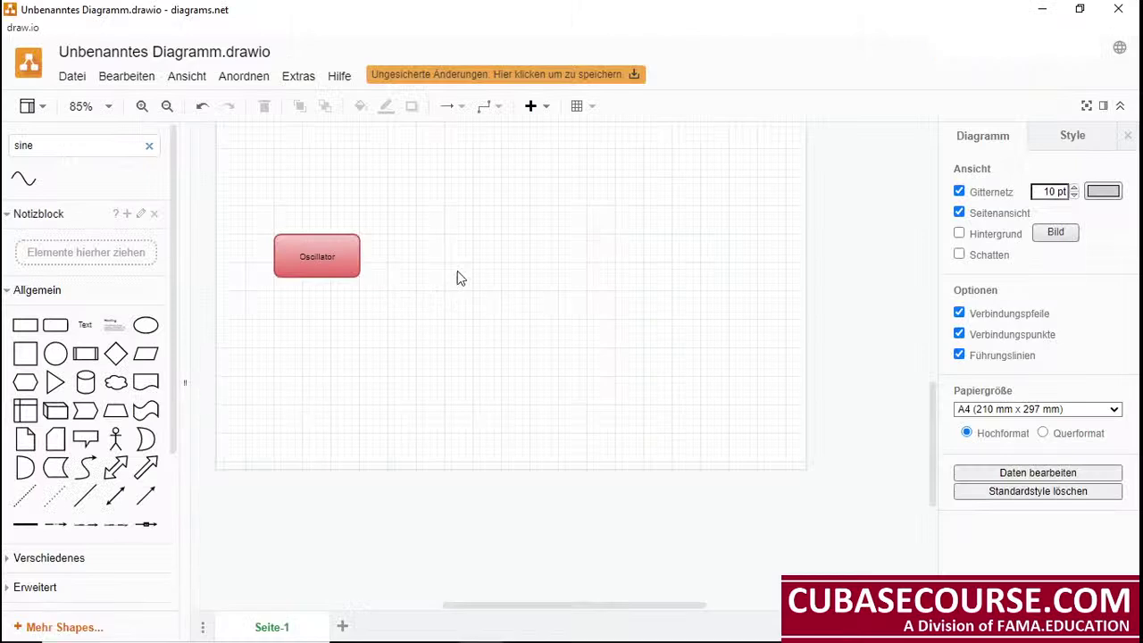
{"action": "left_click_drag", "start_coordinate": [55, 325], "coordinate": [418, 246]}
{"action": "double_click", "coordinate": [467, 258]}
{"action": "type", "text": "A"}
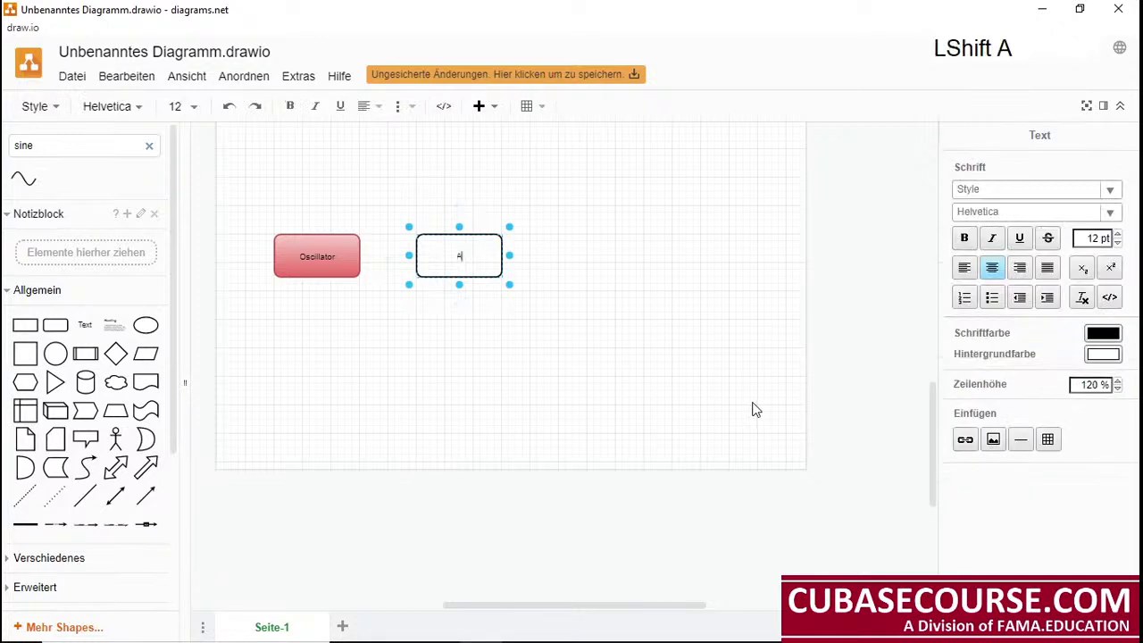
{"action": "type", "text": "mplif"}
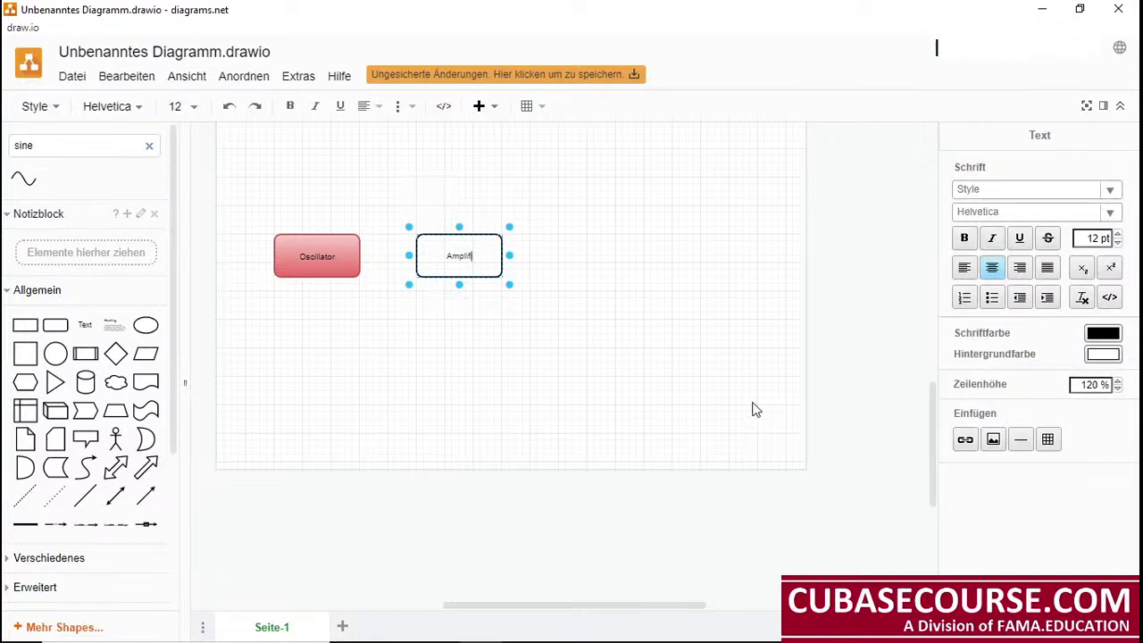
{"action": "type", "text": "ier"}
{"action": "left_click", "coordinate": [752, 409]}
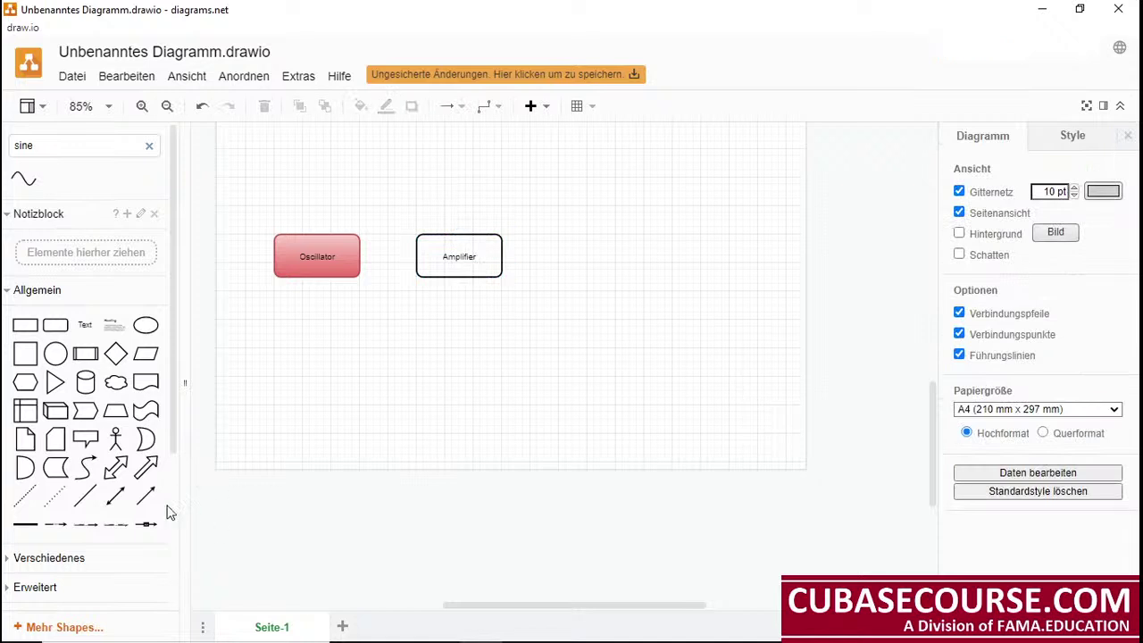
Add arrows from Oscillator to Amplifier and out of Amplifier, and give the Amplifier box the green gradient style
{"action": "left_click_drag", "start_coordinate": [145, 496], "coordinate": [559, 258]}
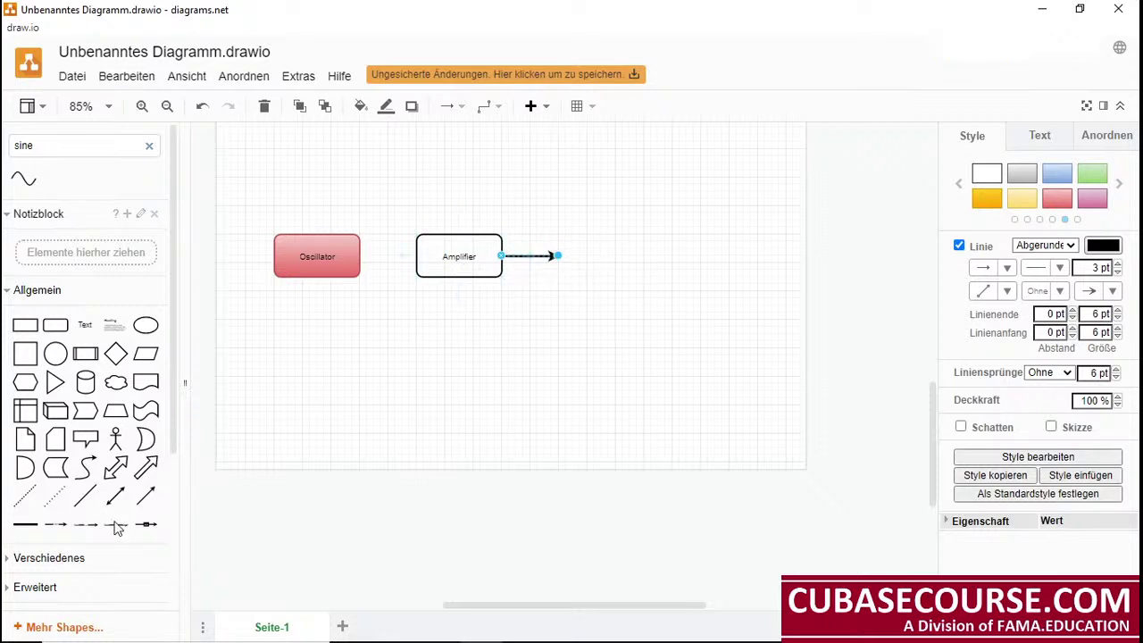
{"action": "left_click_drag", "start_coordinate": [146, 496], "coordinate": [359, 256]}
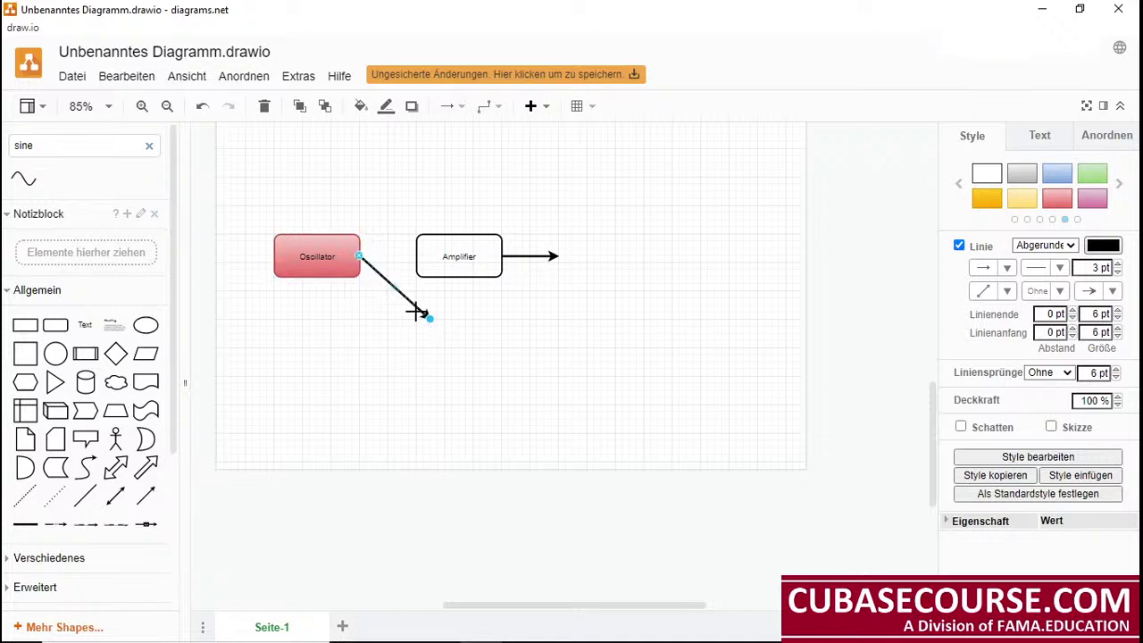
{"action": "left_click_drag", "start_coordinate": [429, 318], "coordinate": [419, 266]}
{"action": "left_click", "coordinate": [473, 257]}
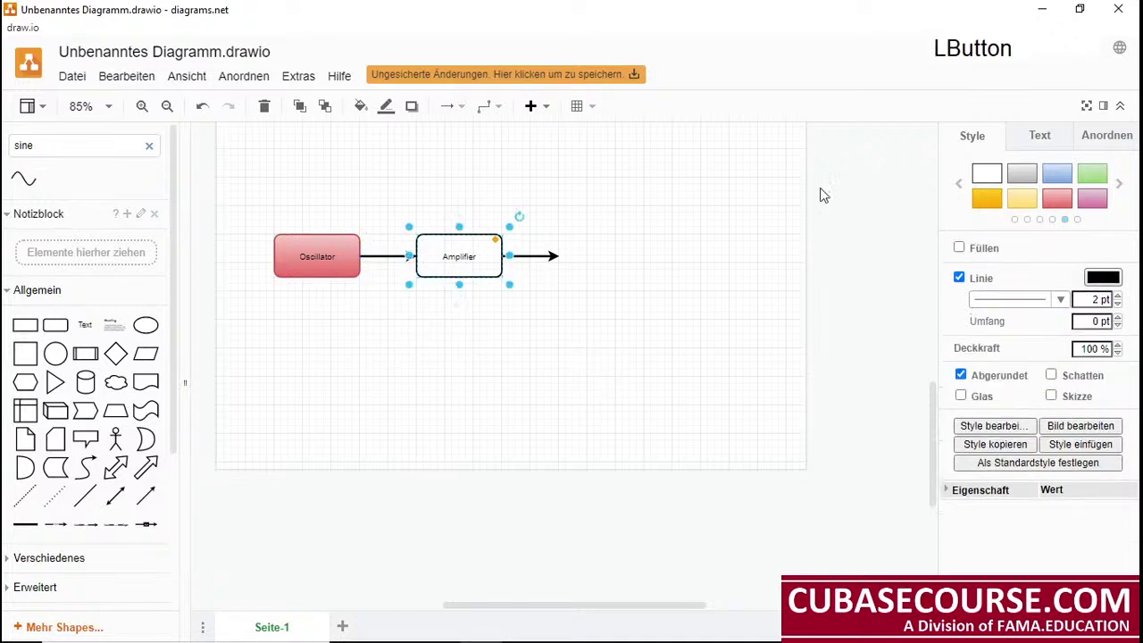
{"action": "left_click", "coordinate": [1093, 174]}
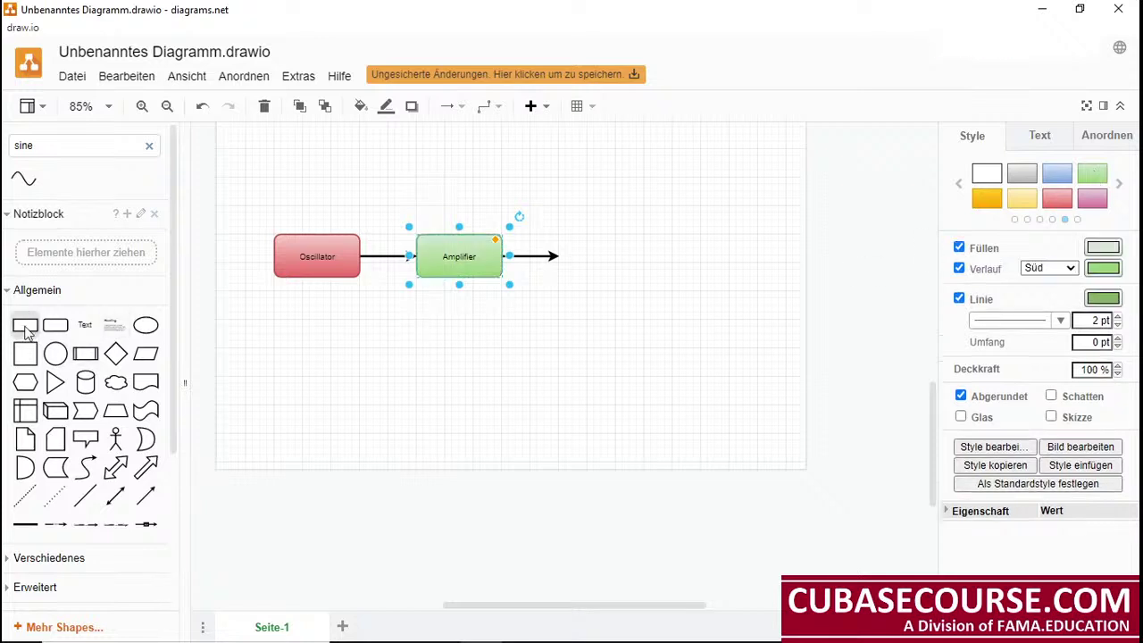
Add a small rectangle labelled Env and centre it below the Amplifier box
{"action": "mouse_move", "coordinate": [28, 333]}
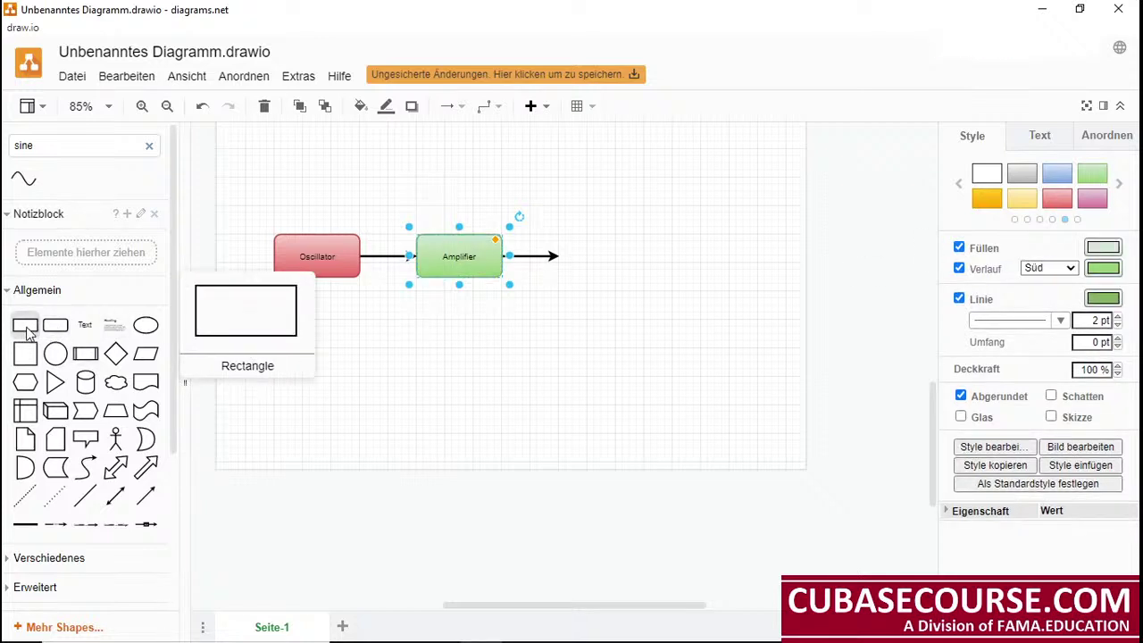
{"action": "left_click_drag", "start_coordinate": [29, 333], "coordinate": [457, 335]}
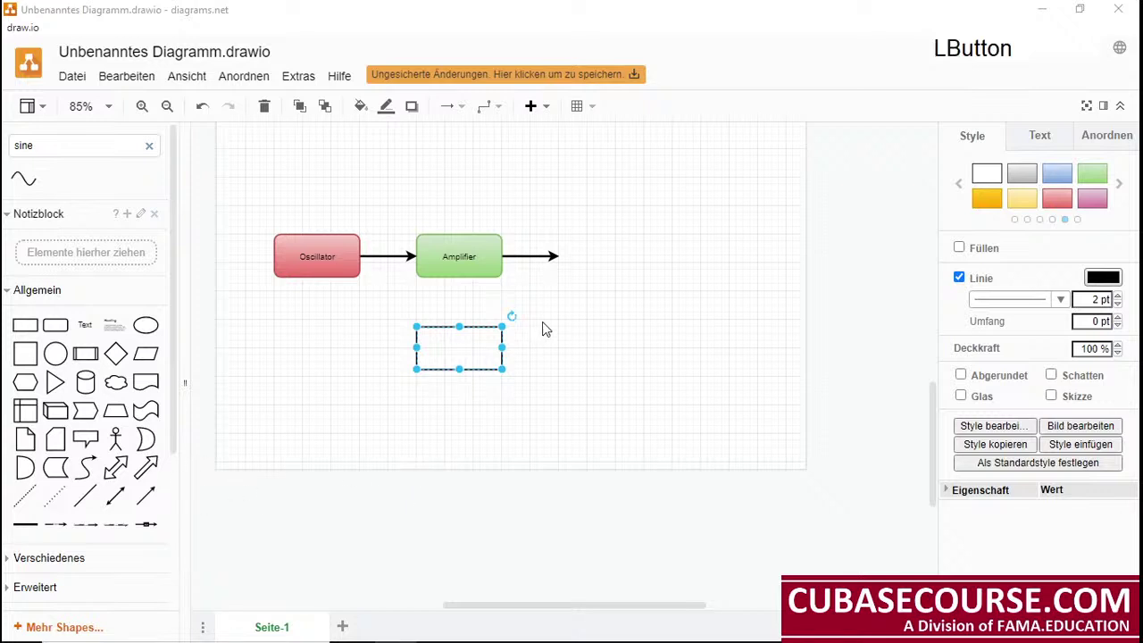
{"action": "left_click_drag", "start_coordinate": [501, 369], "coordinate": [474, 355]}
{"action": "double_click", "coordinate": [446, 342]}
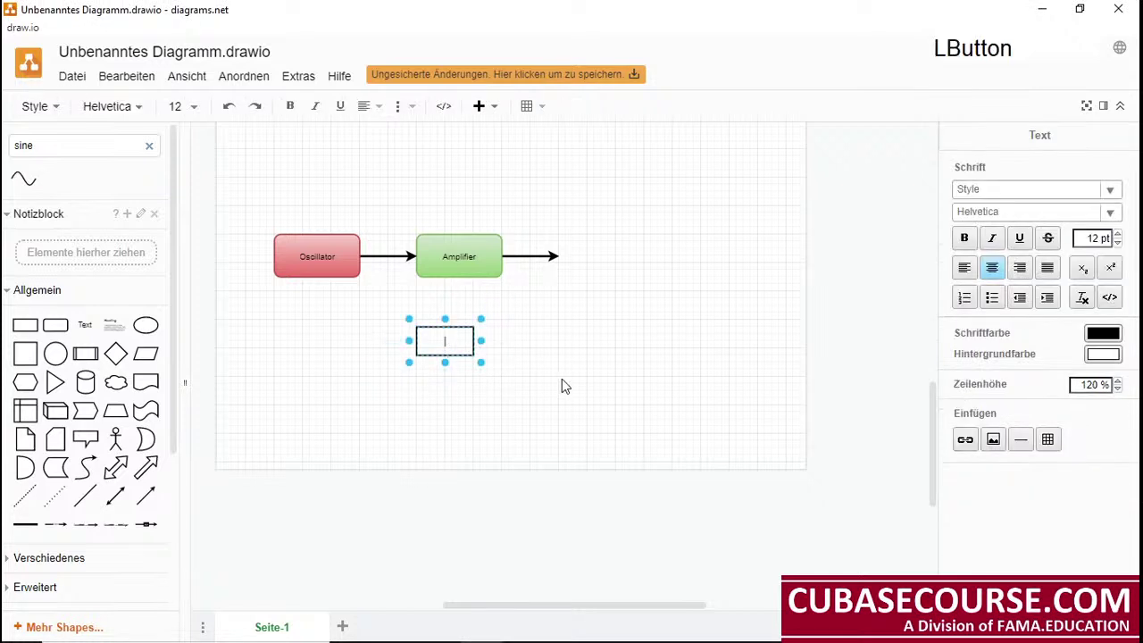
{"action": "key", "text": "shift"}
{"action": "type", "text": "Env"}
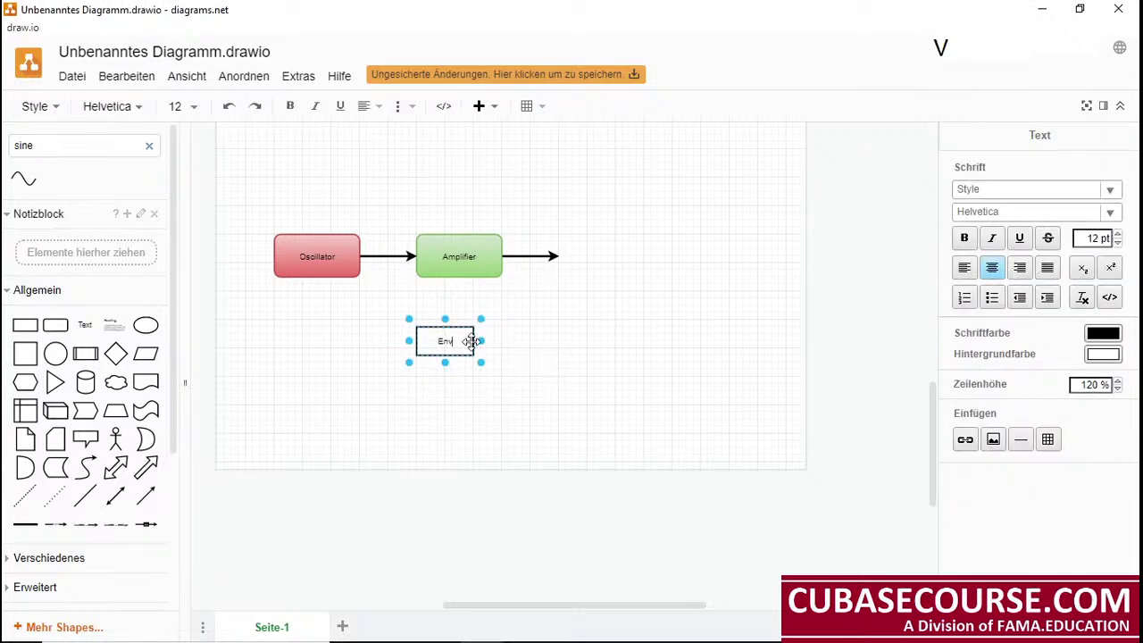
{"action": "left_click", "coordinate": [502, 352]}
{"action": "left_click_drag", "start_coordinate": [447, 341], "coordinate": [459, 333]}
Connect the Env box up to Amplifier with an arrow and give Env the grey gradient style
{"action": "left_click_drag", "start_coordinate": [151, 485], "coordinate": [460, 279]}
{"action": "left_click_drag", "start_coordinate": [447, 319], "coordinate": [459, 312]}
{"action": "left_click", "coordinate": [482, 332]}
{"action": "left_click", "coordinate": [1018, 172]}
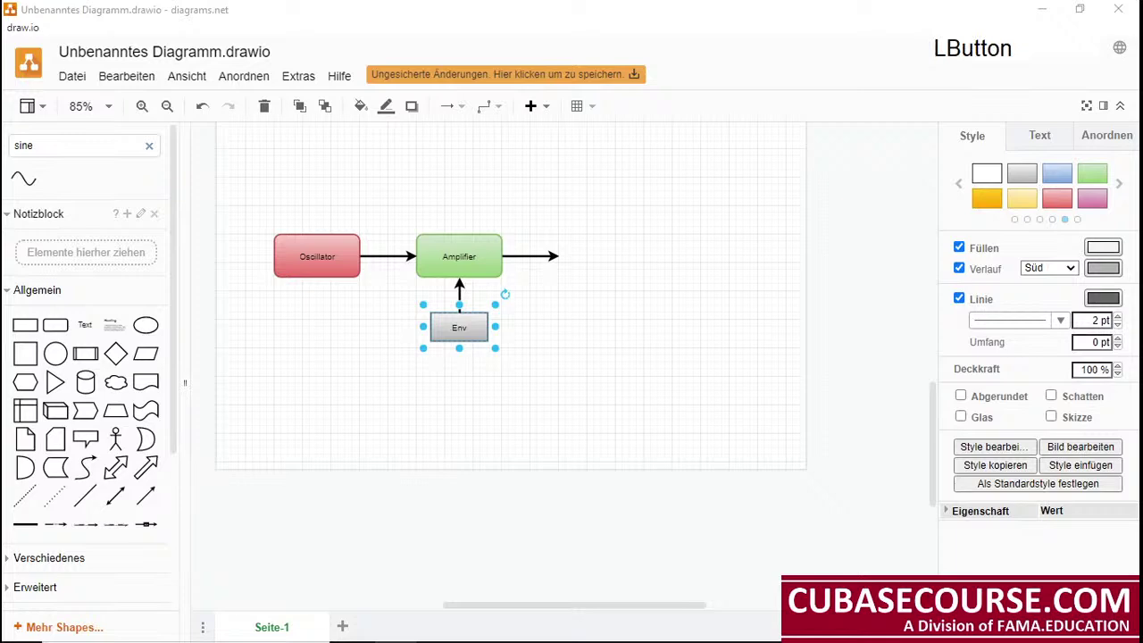
{"action": "left_click", "coordinate": [928, 638]}
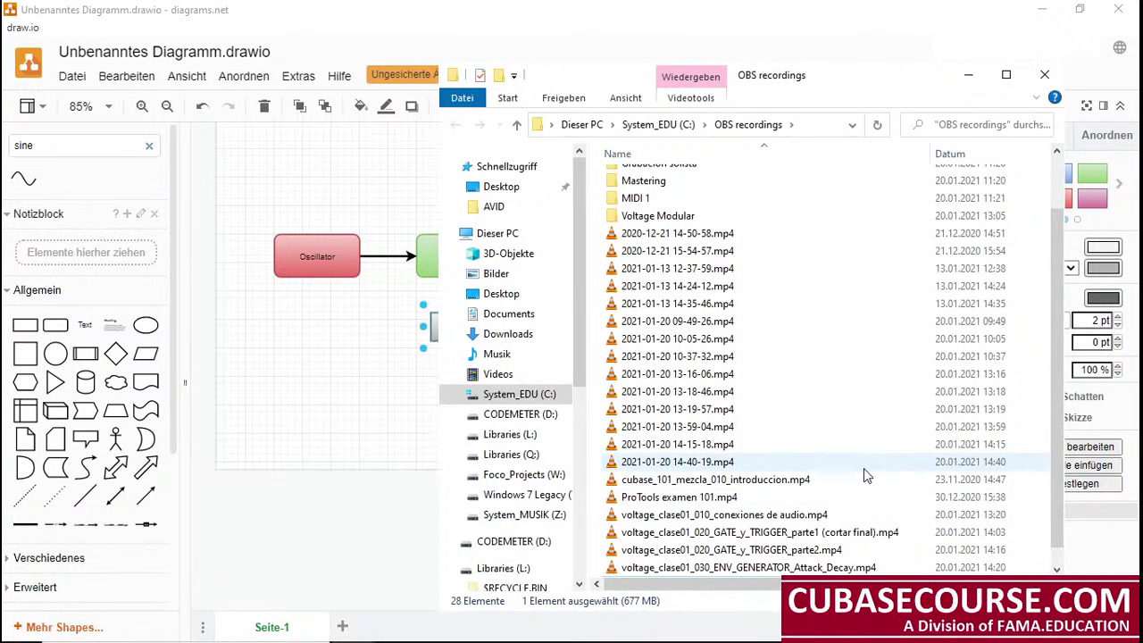
{"action": "left_click", "coordinate": [864, 468]}
{"action": "key", "text": "F2"}
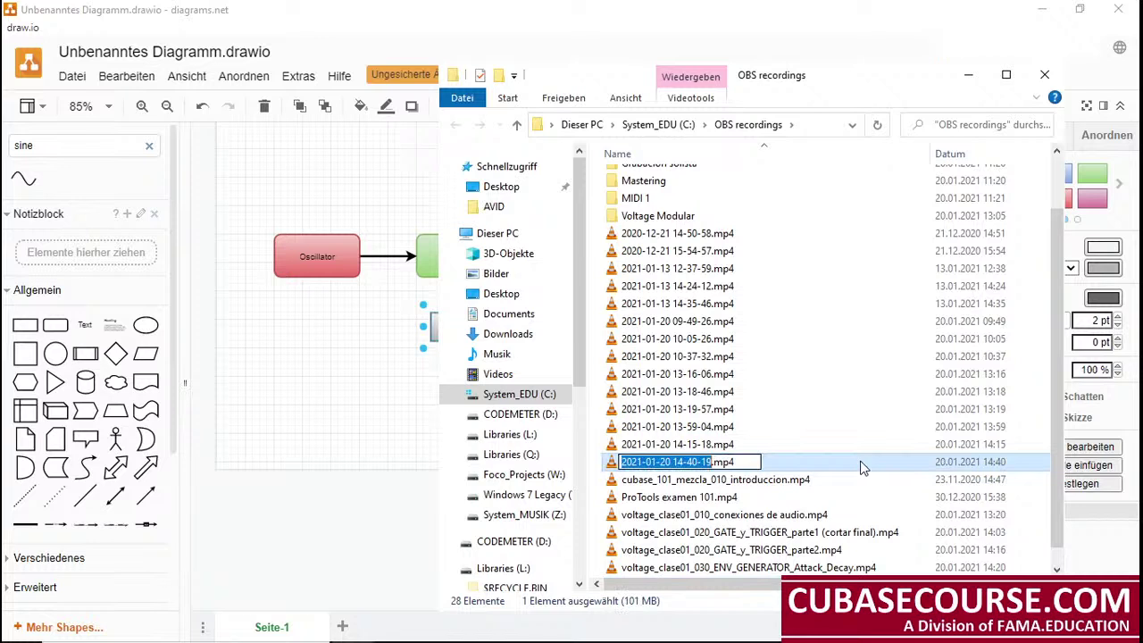
{"action": "key", "text": "ctrl"}
{"action": "type", "text": "voltage_clase01_020_GATE_y_TRIGGER_parte1 (cortar final)"}
{"action": "key", "text": "BackSpace"}
{"action": "key", "text": "BackSpace"}
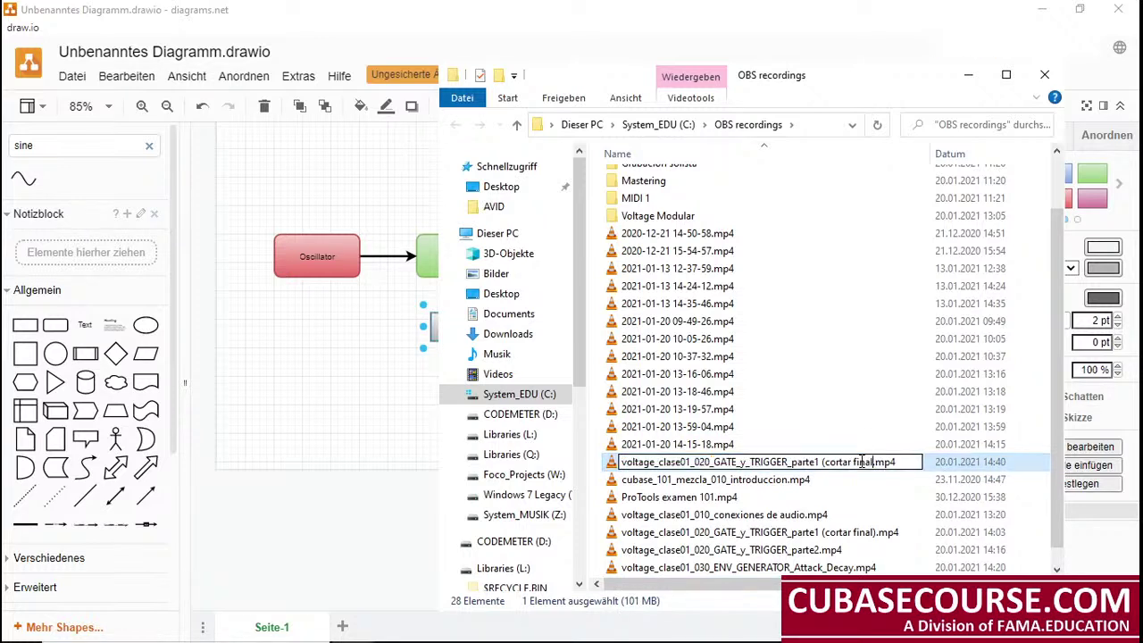
{"action": "key", "text": "BackSpace"}
{"action": "key", "text": "BackSpace"}
{"action": "key", "text": "BackSpace"}
{"action": "key", "text": "BackSpace"}
{"action": "key", "text": "BackSpace"}
{"action": "key", "text": "BackSpace"}
{"action": "key", "text": "BackSpace"}
{"action": "key", "text": "BackSpace"}
{"action": "key", "text": "BackSpace"}
{"action": "key", "text": "BackSpace"}
{"action": "key", "text": "BackSpace"}
{"action": "key", "text": "BackSpace"}
{"action": "key", "text": "BackSpace"}
{"action": "key", "text": "BackSpace"}
{"action": "key", "text": "BackSpace"}
{"action": "key", "text": "BackSpace"}
{"action": "key", "text": "BackSpace"}
{"action": "key", "text": "BackSpace"}
{"action": "key", "text": "BackSpace"}
{"action": "key", "text": "BackSpace"}
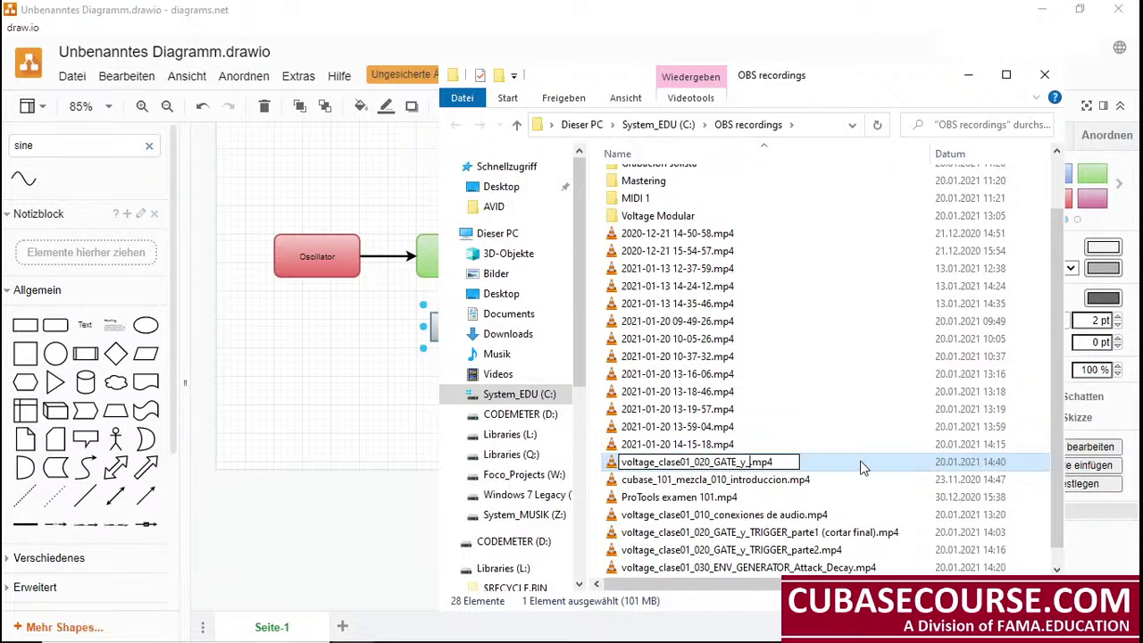
{"action": "key", "text": "BackSpace"}
{"action": "key", "text": "BackSpace"}
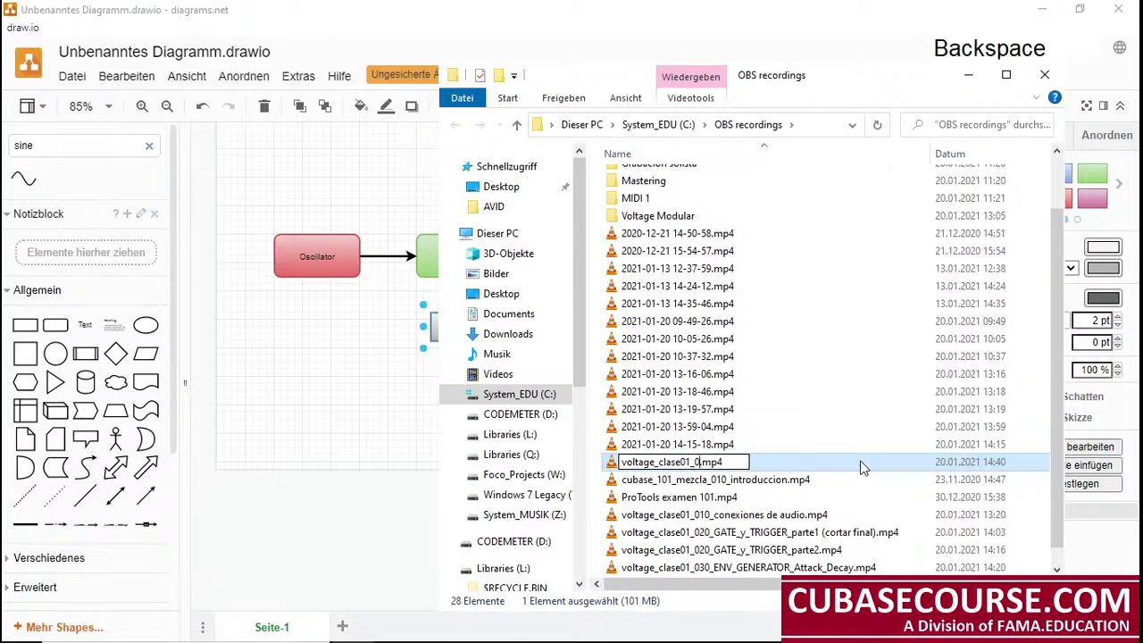
{"action": "type", "text": "50_"}
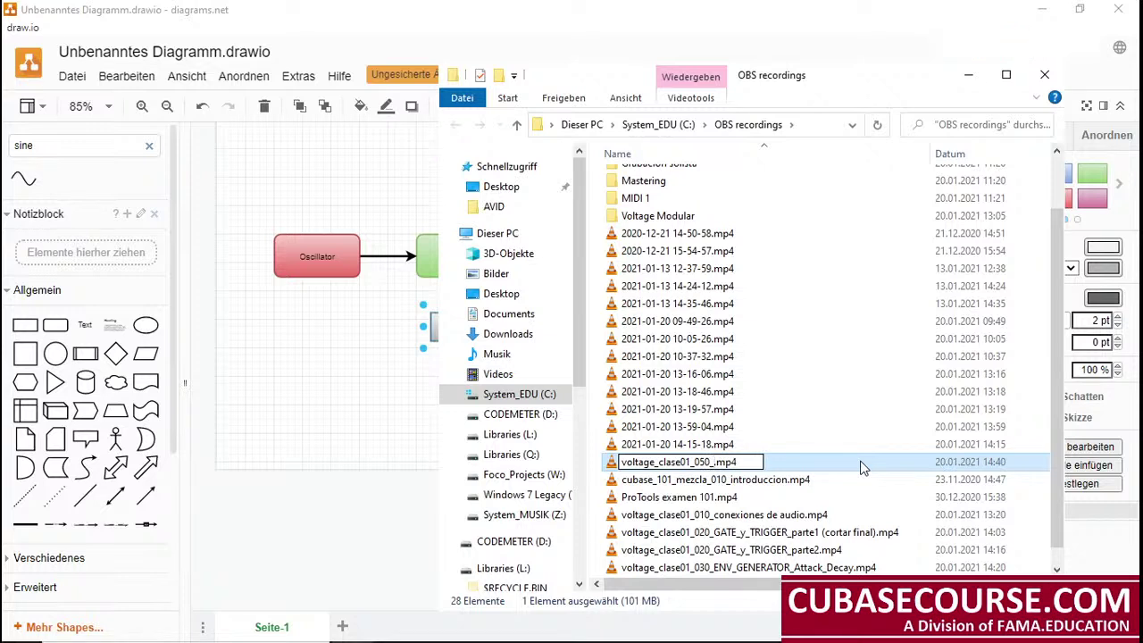
{"action": "type", "text": "sintetiyador"}
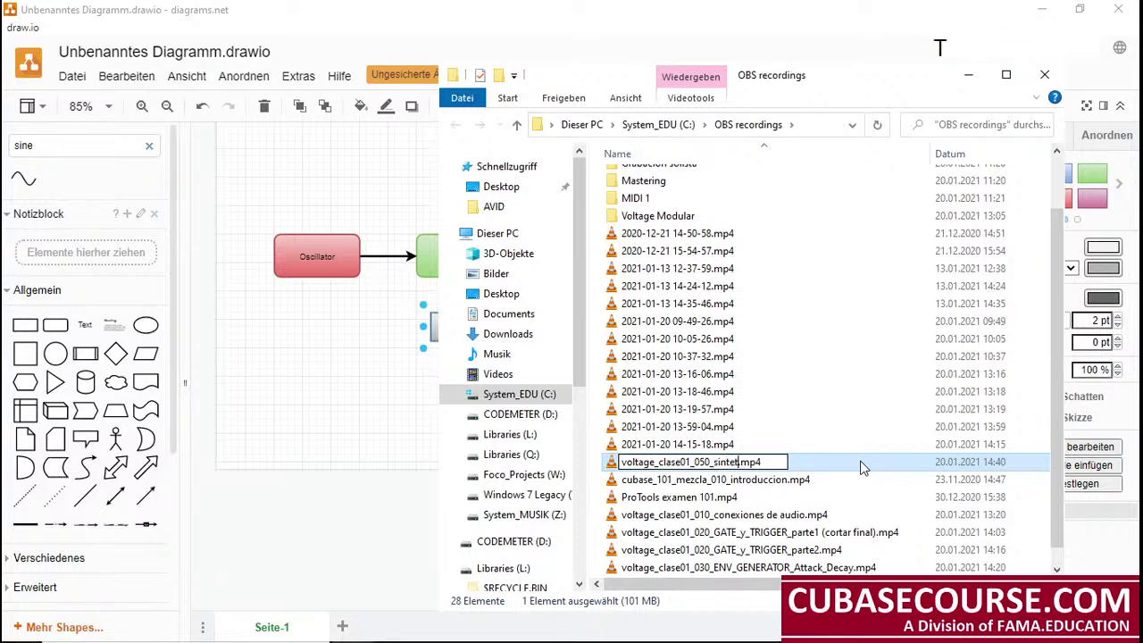
{"action": "type", "text": "_simple_"}
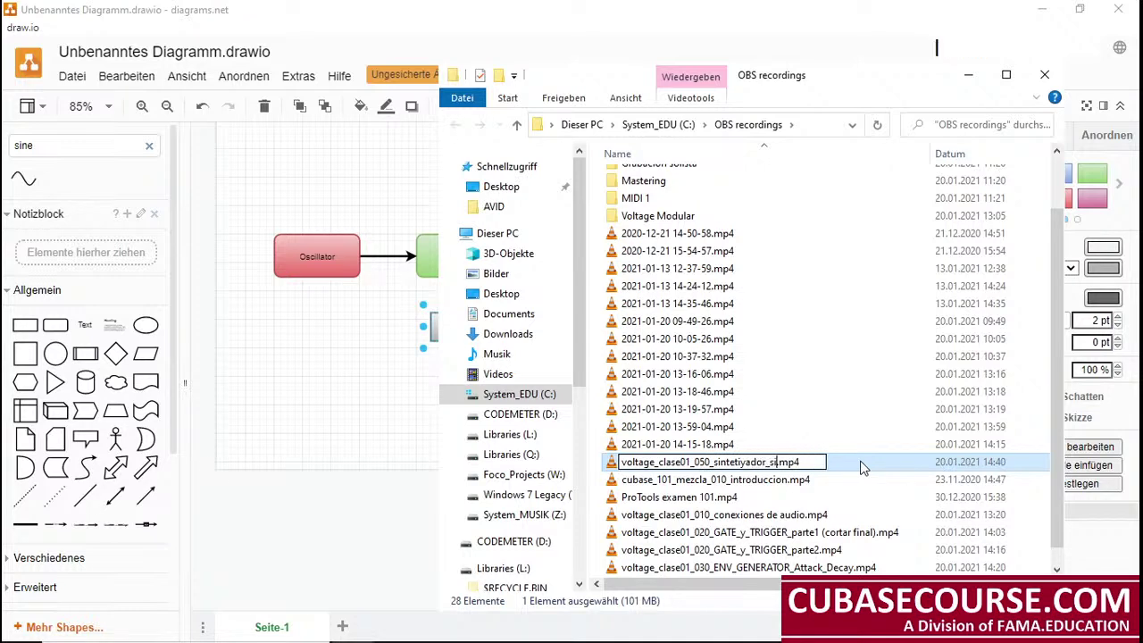
{"action": "type", "text": "completo"}
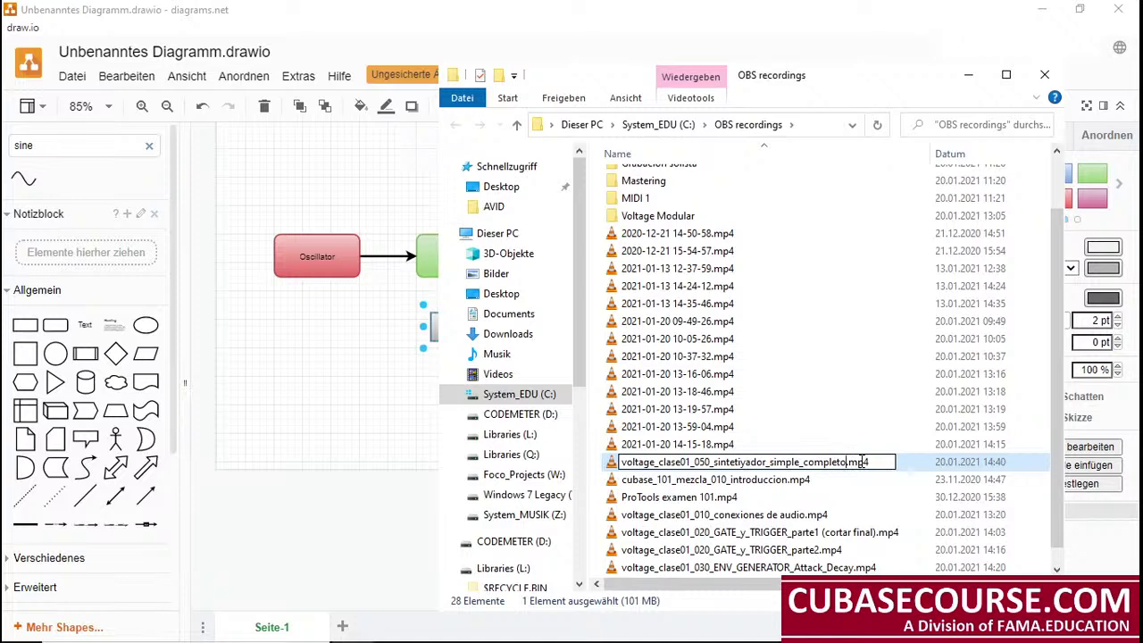
Correct the misspelled word in the new file name to sintetizador
{"action": "key", "text": "Left"}
{"action": "key", "text": "Left"}
{"action": "key", "text": "Left"}
{"action": "key", "text": "Left"}
{"action": "key", "text": "Left"}
{"action": "key", "text": "Left"}
{"action": "key", "text": "Left"}
{"action": "key", "text": "Left"}
{"action": "key", "text": "Left"}
{"action": "key", "text": "Left"}
{"action": "key", "text": "Left"}
{"action": "key", "text": "Left"}
{"action": "key", "text": "Left"}
{"action": "key", "text": "Left"}
{"action": "key", "text": "Left"}
{"action": "key", "text": "Left"}
{"action": "type", "text": "y"}
{"action": "key", "text": "Left"}
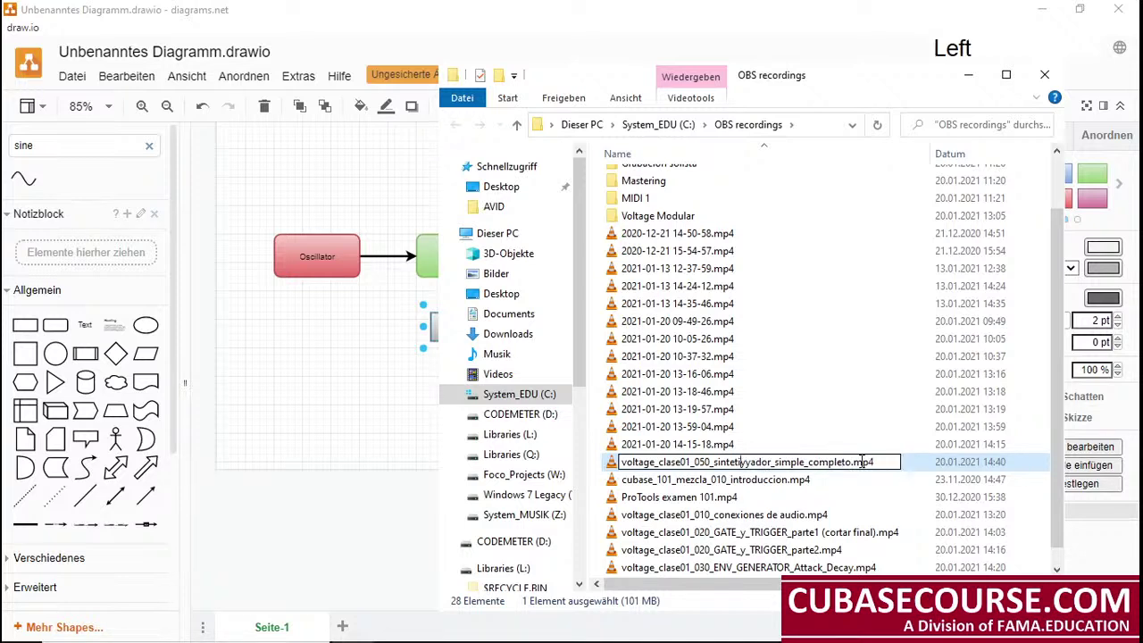
{"action": "type", "text": "z"}
{"action": "key", "text": "Left"}
{"action": "key", "text": "Right"}
{"action": "key", "text": "Delete"}
{"action": "key", "text": "Delete"}
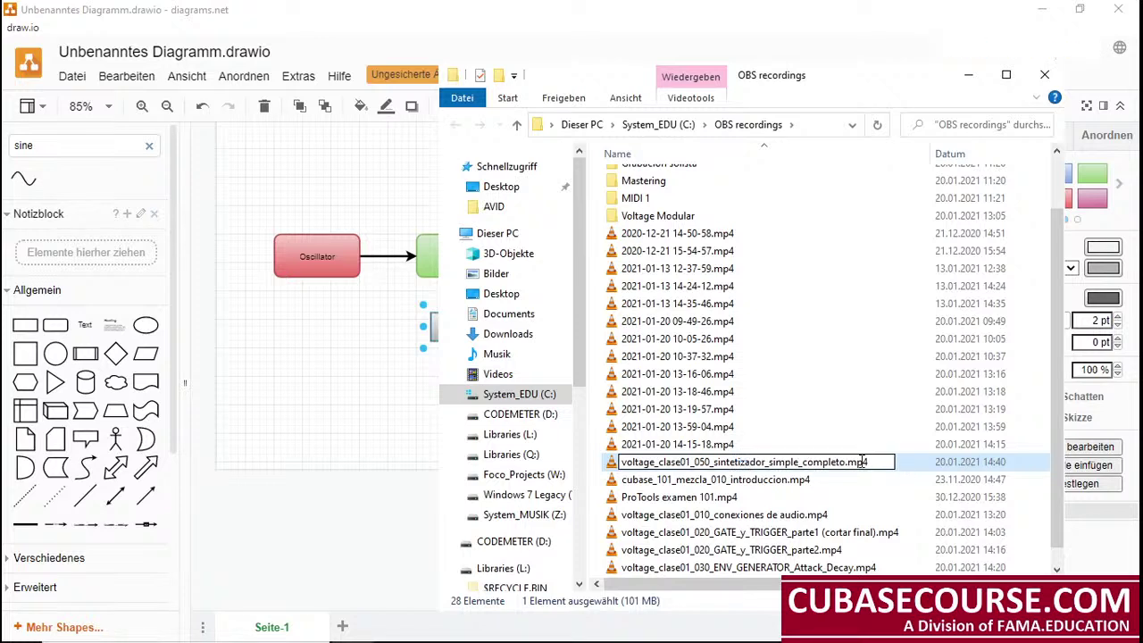
Append " (parte 1)" to the end of the file name and confirm the rename
{"action": "key", "text": "Right"}
{"action": "key", "text": "Left"}
{"action": "type", "text": "("}
{"action": "type", "text": "parte 1)"}
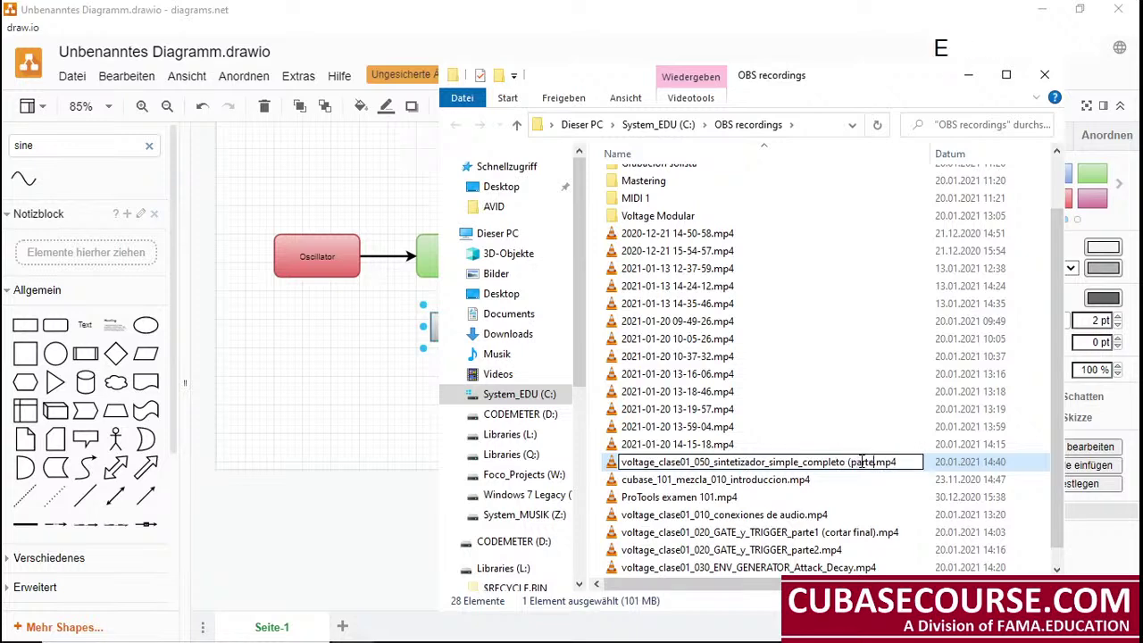
{"action": "key", "text": "Return"}
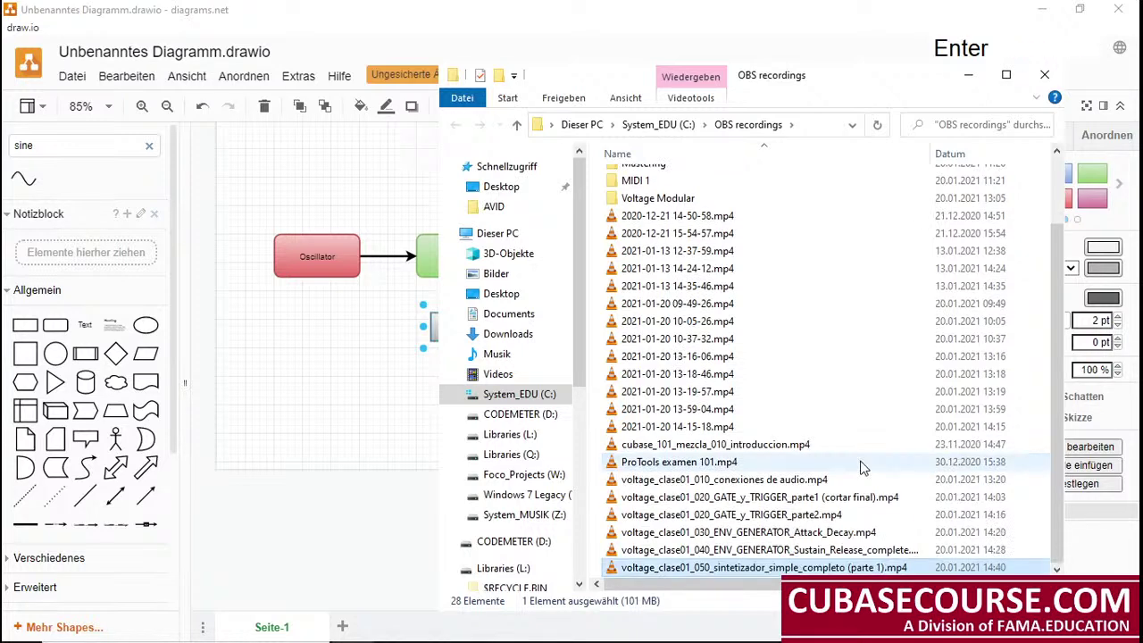
Switch from the OBS recordings folder back to the synthesizer diagram in diagrams.net
{"action": "left_click", "coordinate": [1054, 627]}
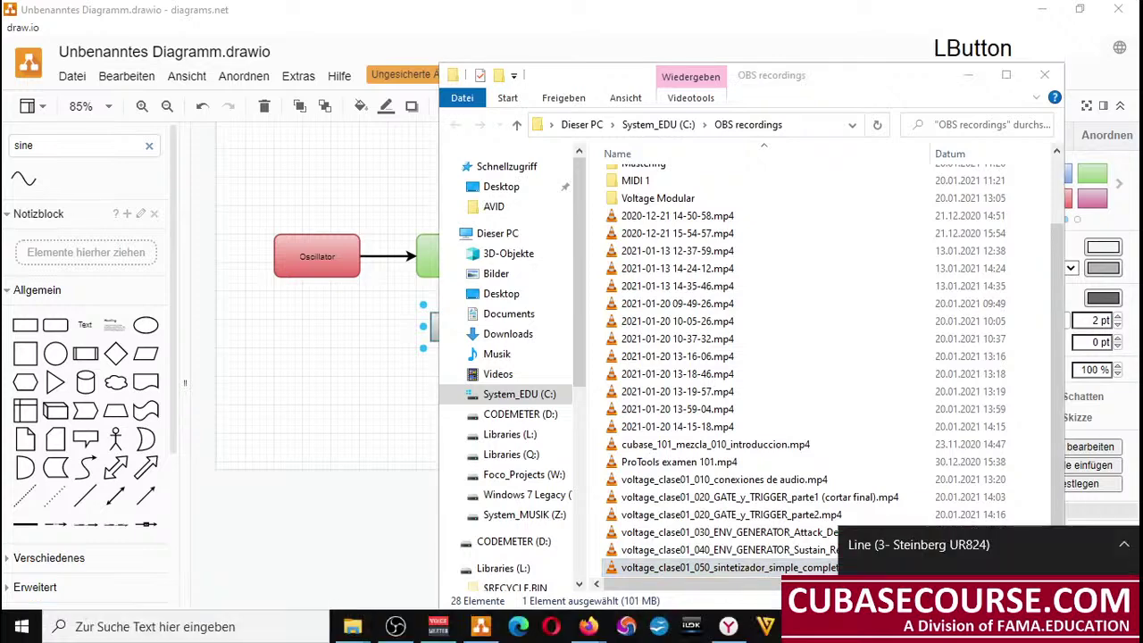
{"action": "left_click", "coordinate": [1043, 494]}
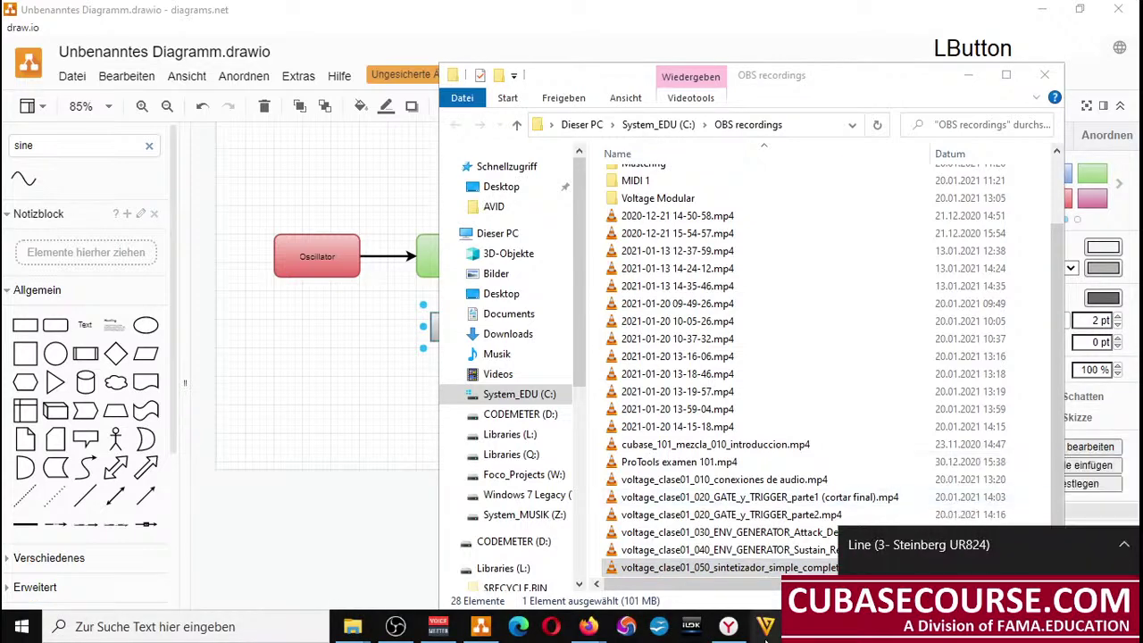
{"action": "left_click", "coordinate": [426, 548]}
{"action": "left_click", "coordinate": [426, 549]}
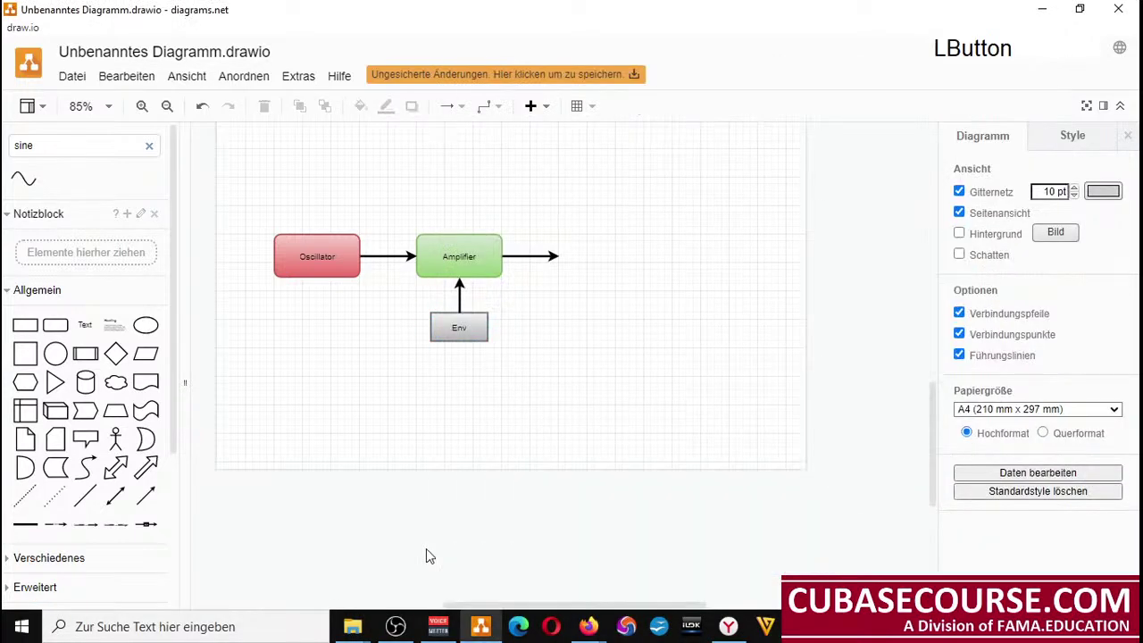
Remove the Env label from the box under Amplifier and give the box the plain white style
{"action": "left_click", "coordinate": [471, 333]}
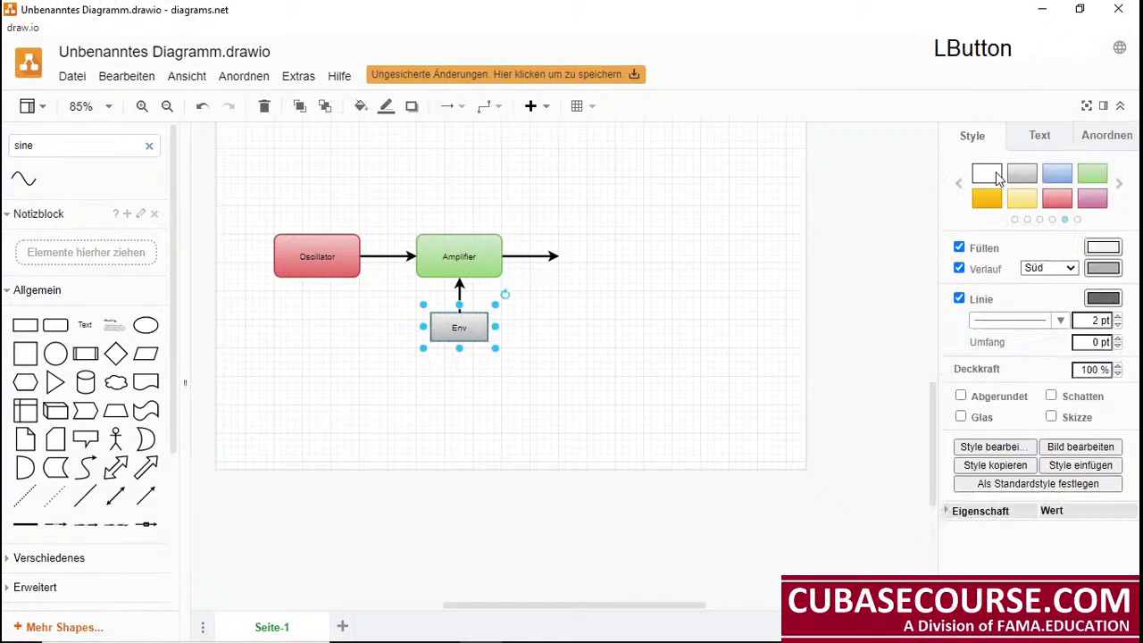
{"action": "double_click", "coordinate": [472, 327]}
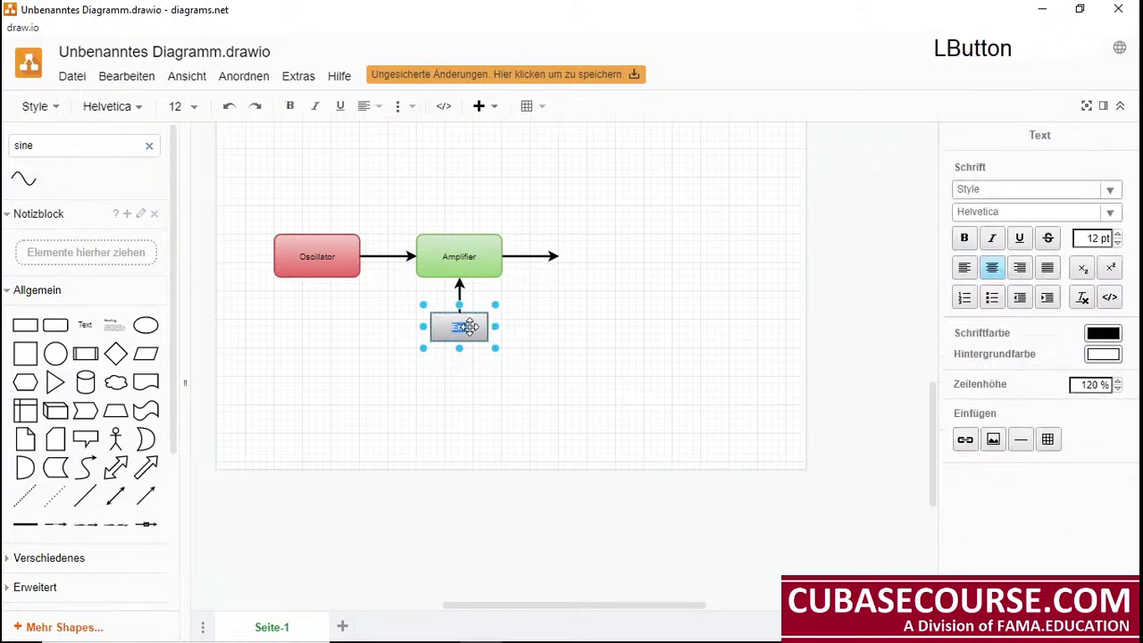
{"action": "key", "text": "BackSpace"}
{"action": "left_click", "coordinate": [536, 360]}
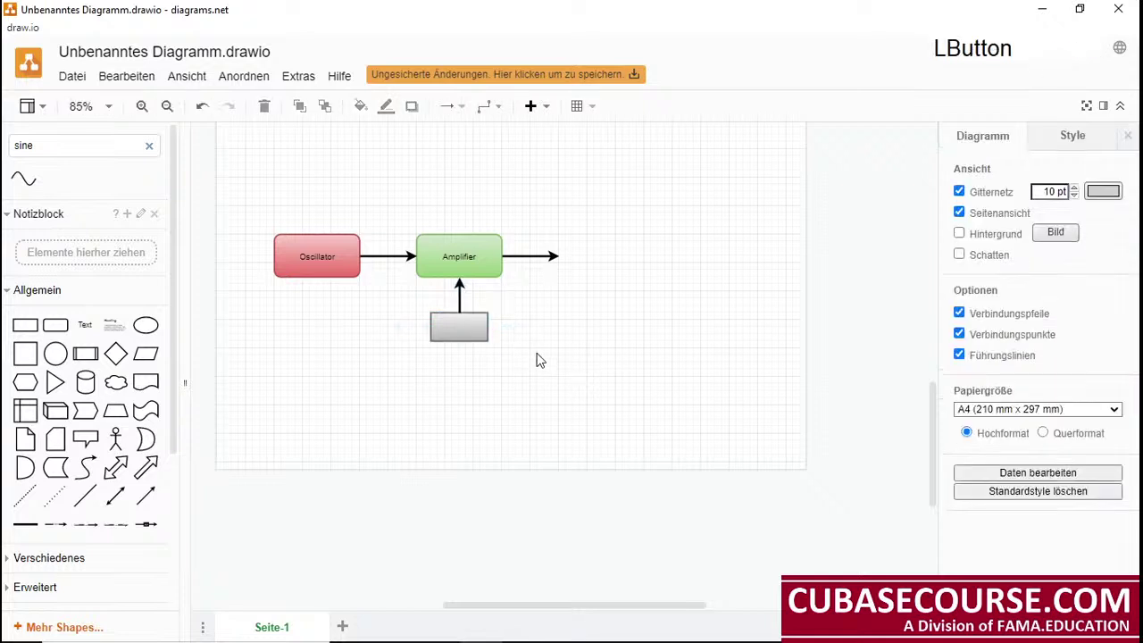
{"action": "left_click", "coordinate": [477, 326]}
{"action": "left_click", "coordinate": [987, 175]}
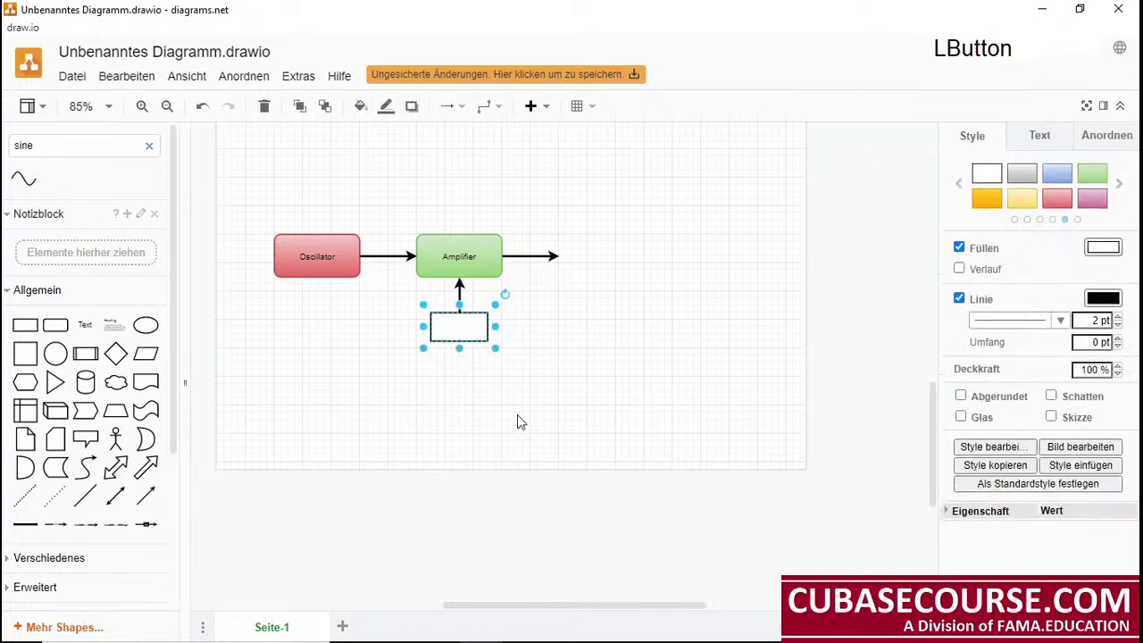
{"action": "left_click", "coordinate": [518, 419]}
Delete the arrow that connects the empty white box to Amplifier
{"action": "left_click", "coordinate": [459, 294]}
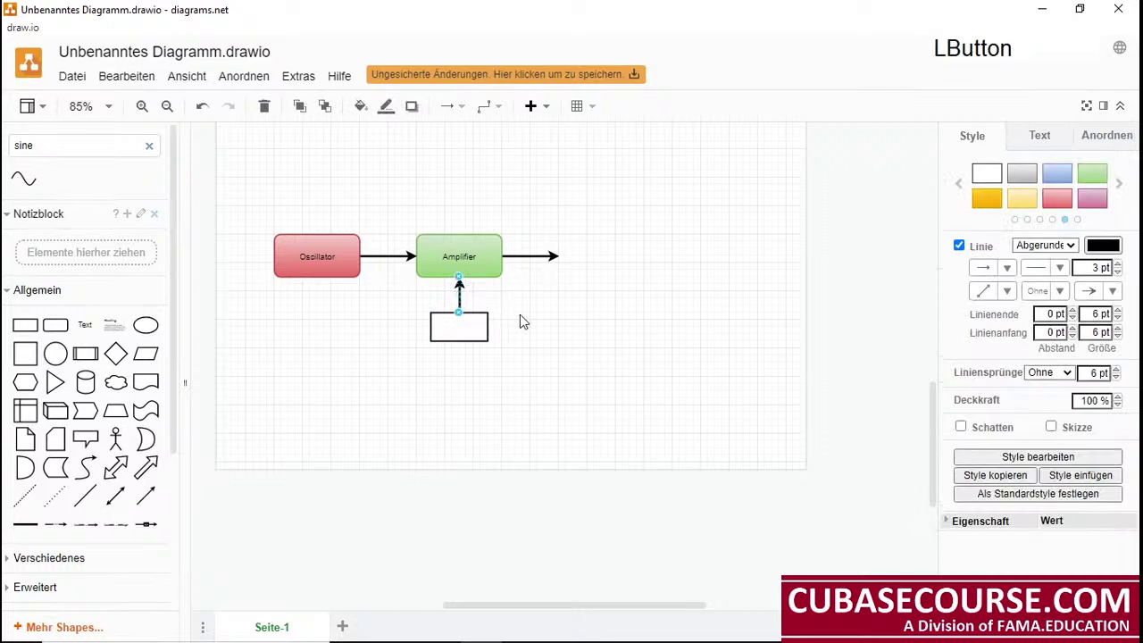
{"action": "key", "text": "Delete"}
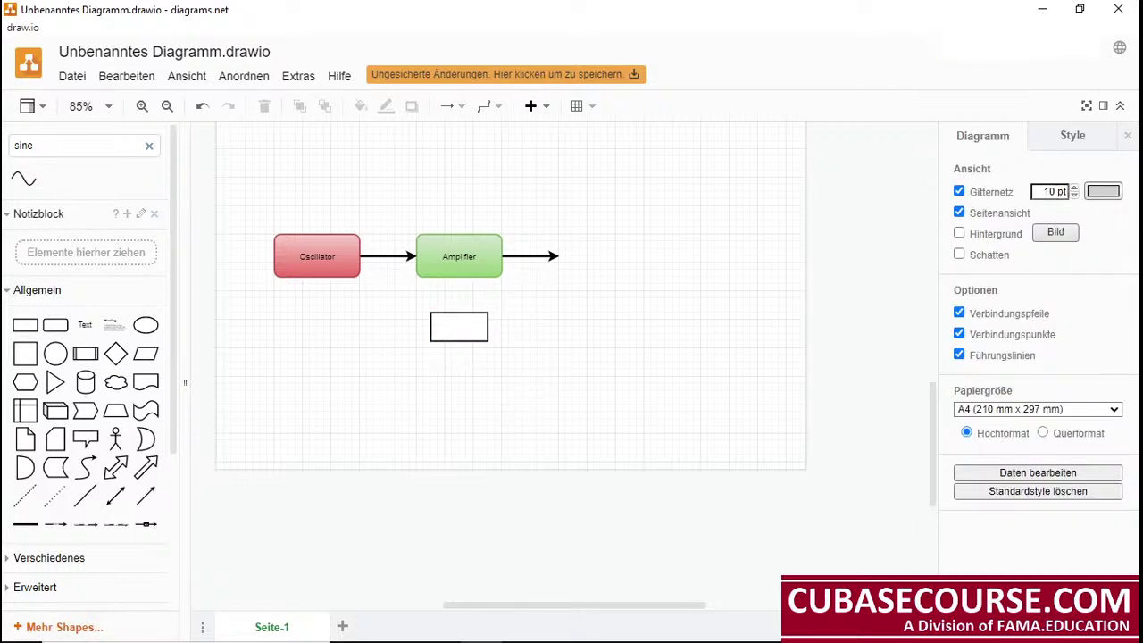
{"action": "left_click", "coordinate": [491, 384]}
Label the empty white box under Amplifier as Env
{"action": "left_click", "coordinate": [457, 326]}
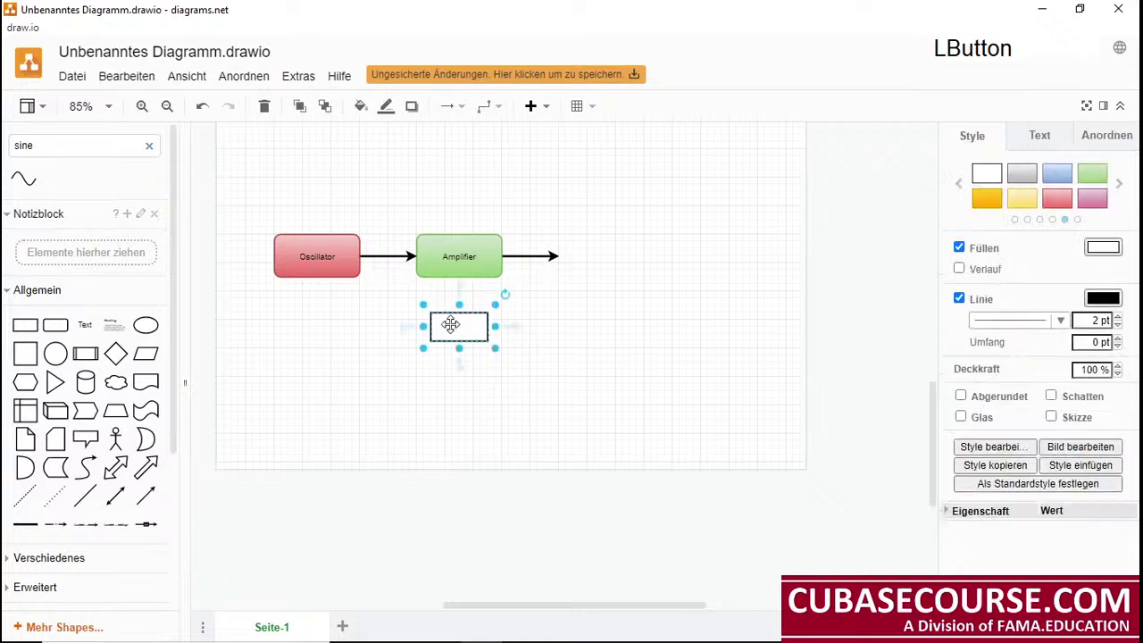
{"action": "double_click", "coordinate": [459, 326]}
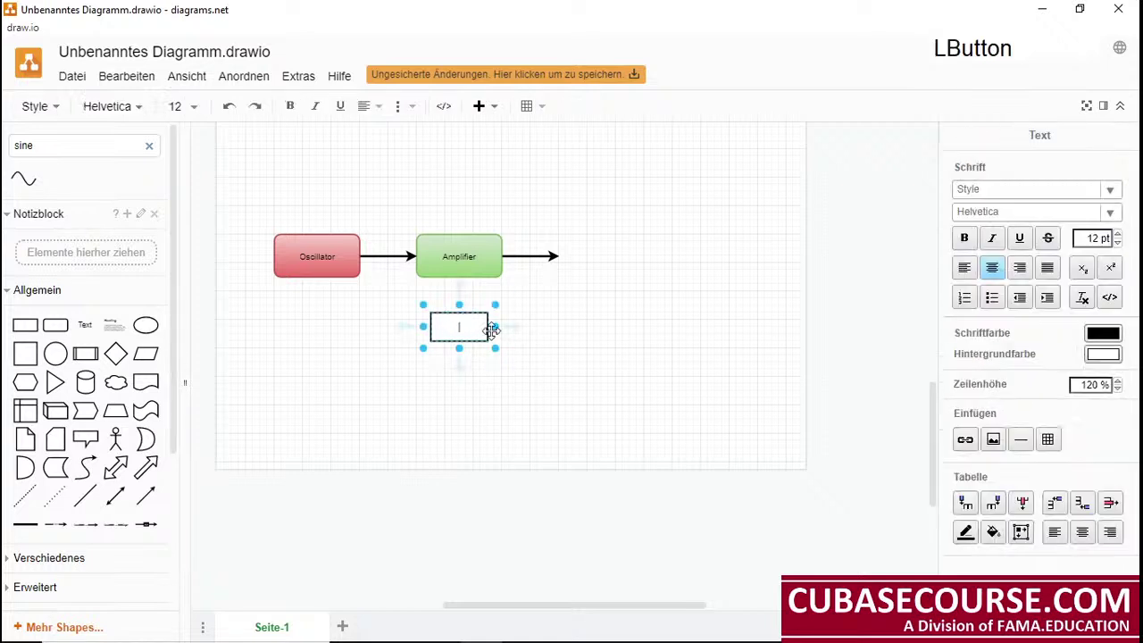
{"action": "type", "text": "Env"}
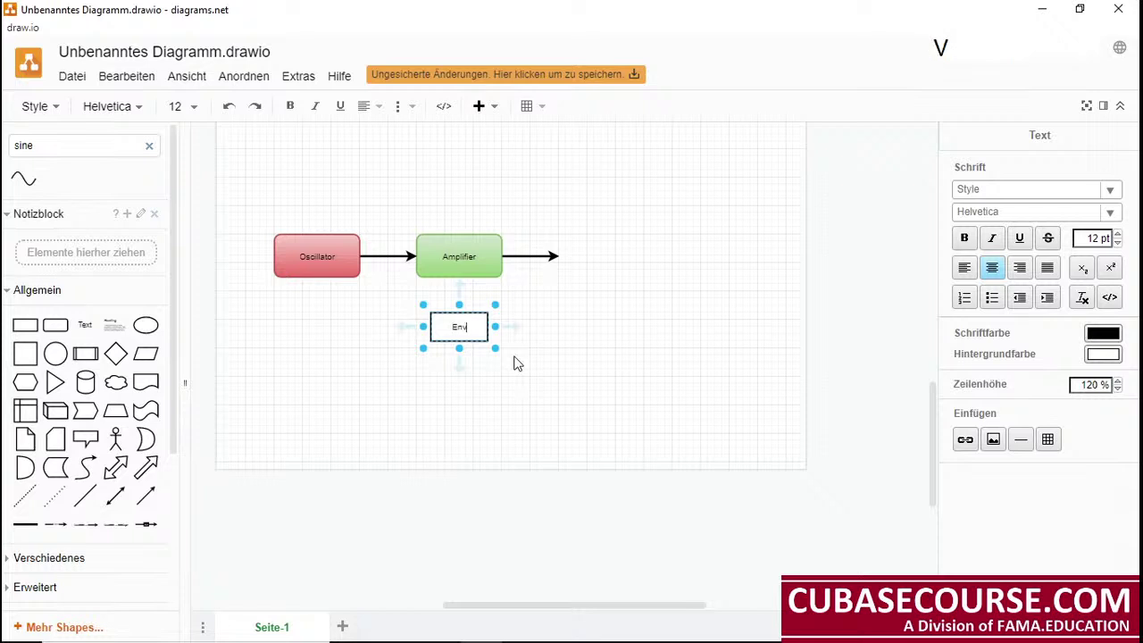
{"action": "left_click", "coordinate": [569, 388]}
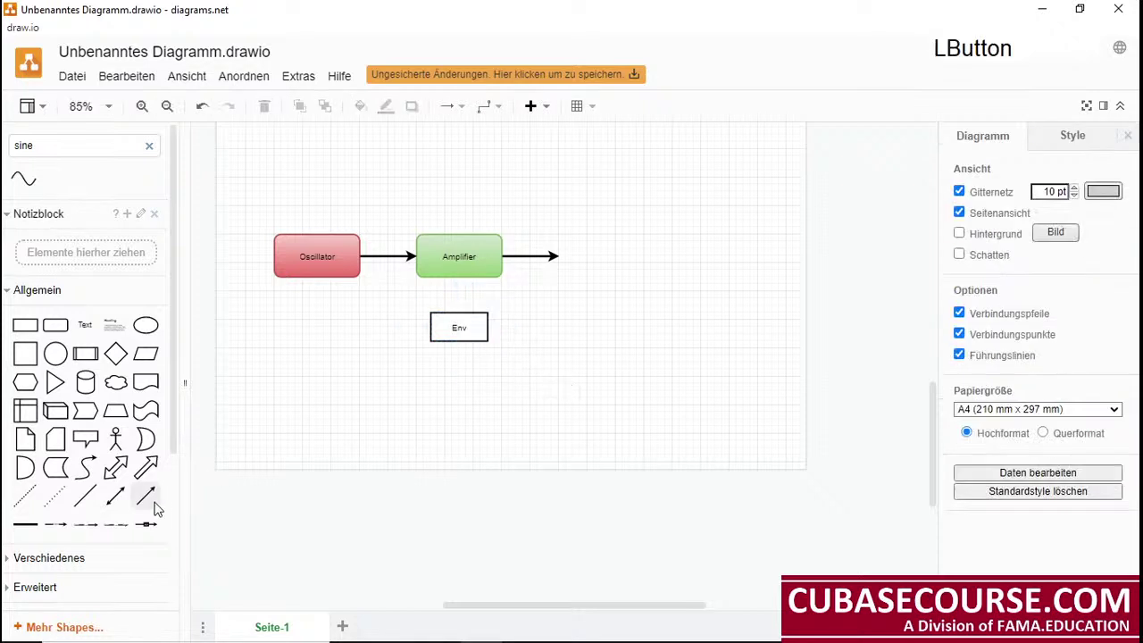
Add an arrow from Env up to Amplifier and apply the grey gradient style to the Env box
{"action": "left_click_drag", "start_coordinate": [150, 500], "coordinate": [458, 315]}
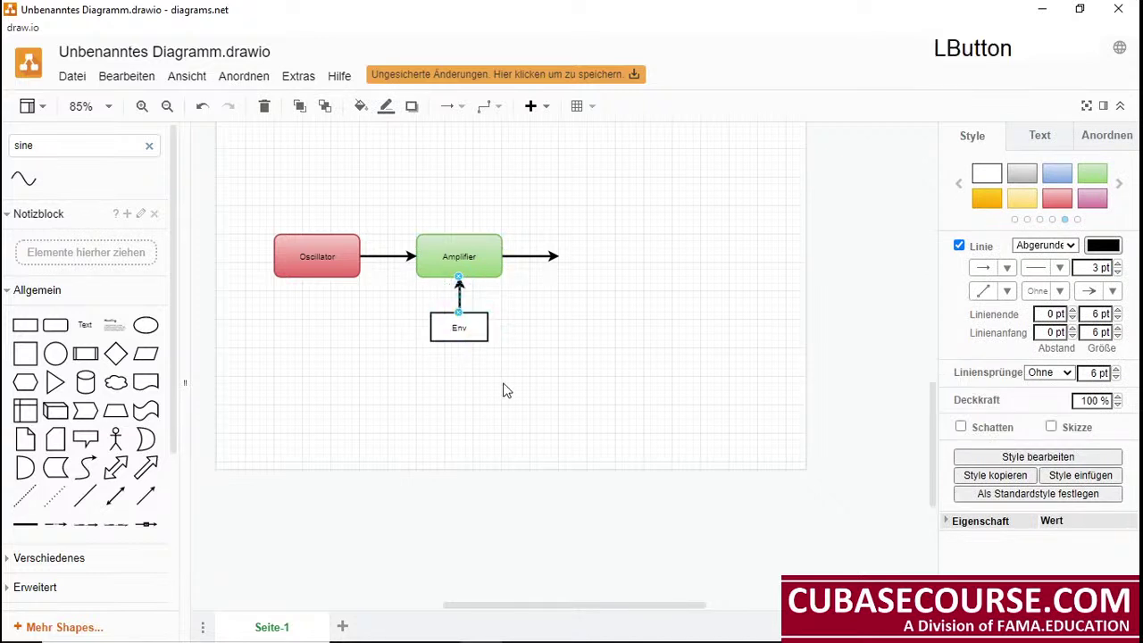
{"action": "left_click", "coordinate": [464, 329]}
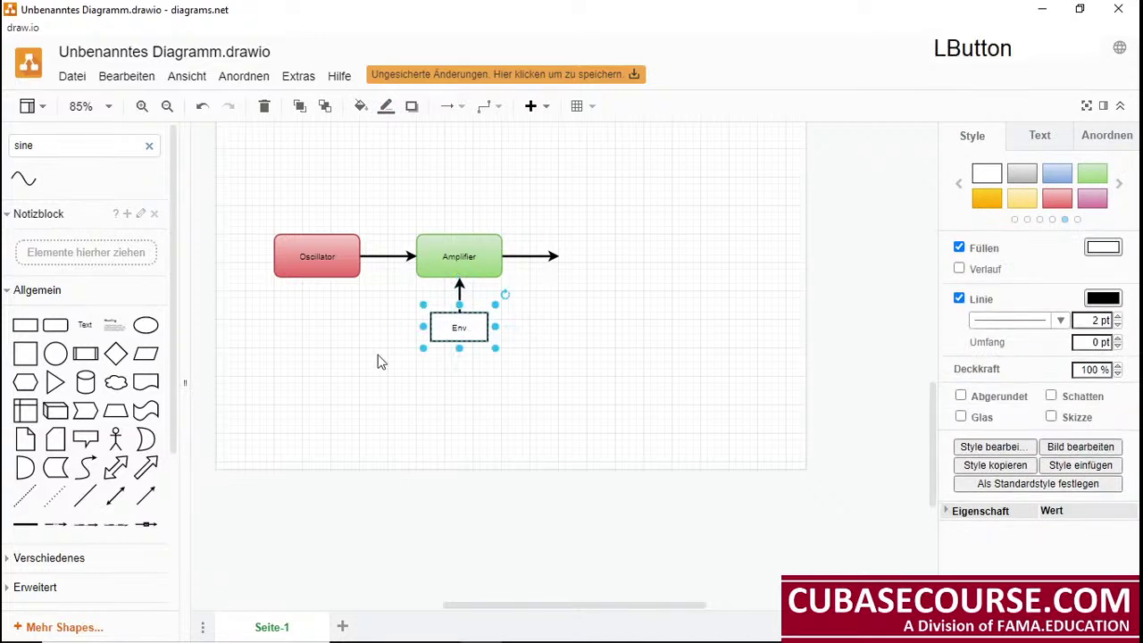
{"action": "left_click", "coordinate": [1028, 179]}
{"action": "left_click", "coordinate": [533, 417]}
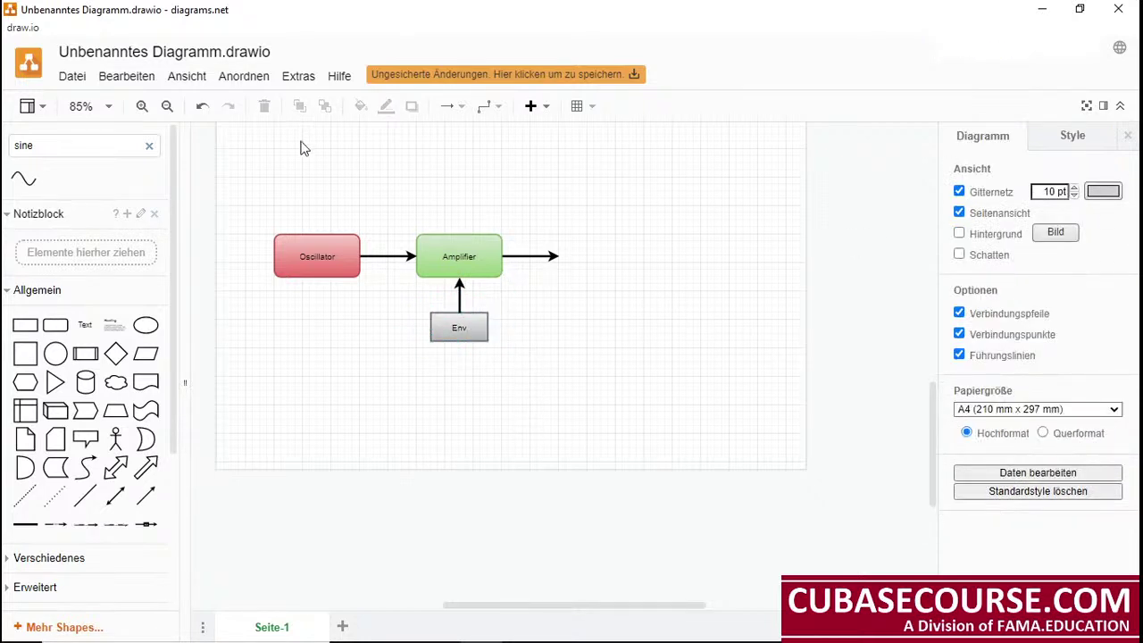
{"action": "left_click", "coordinate": [313, 259]}
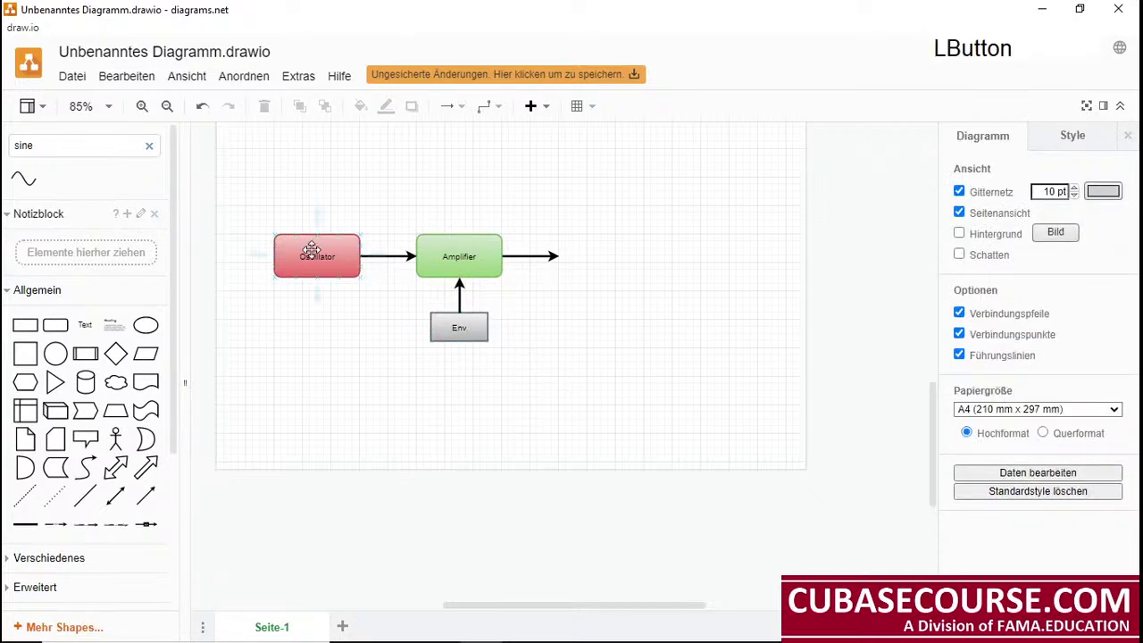
{"action": "left_click", "coordinate": [595, 347]}
{"action": "left_click", "coordinate": [489, 259]}
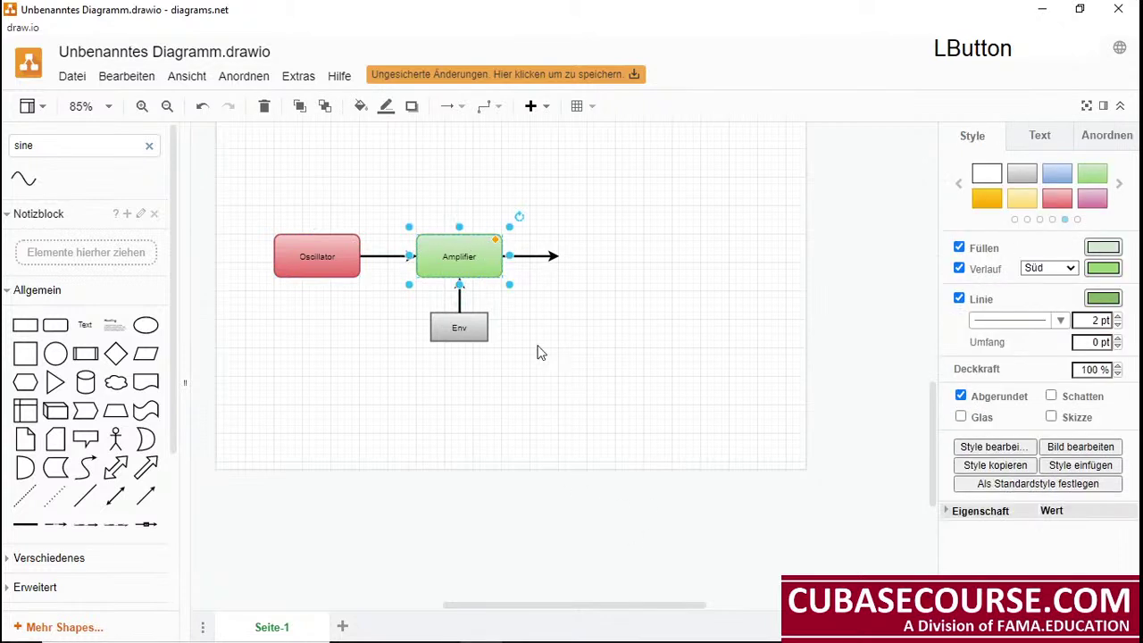
{"action": "left_click", "coordinate": [474, 329]}
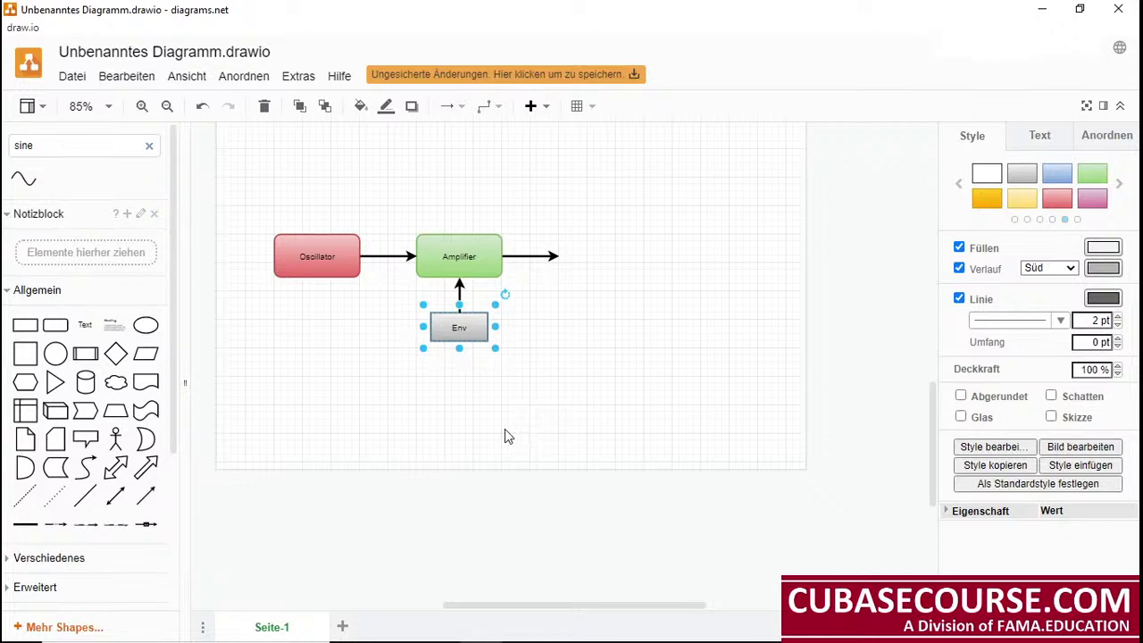
Move Amplifier, Env and their arrows right to open a gap, and shorten Oscillator's outgoing arrow so it ends inside that gap
{"action": "mouse_move", "coordinate": [266, 639]}
{"action": "left_click_drag", "start_coordinate": [648, 209], "coordinate": [388, 382]}
{"action": "left_click_drag", "start_coordinate": [474, 247], "coordinate": [648, 257]}
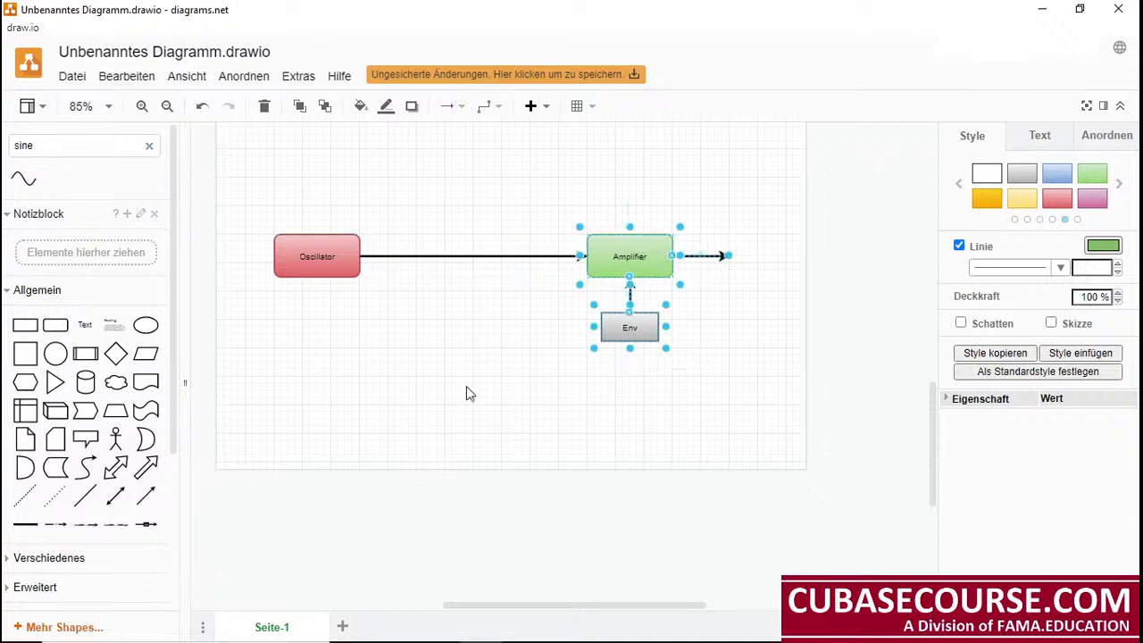
{"action": "left_click", "coordinate": [468, 386]}
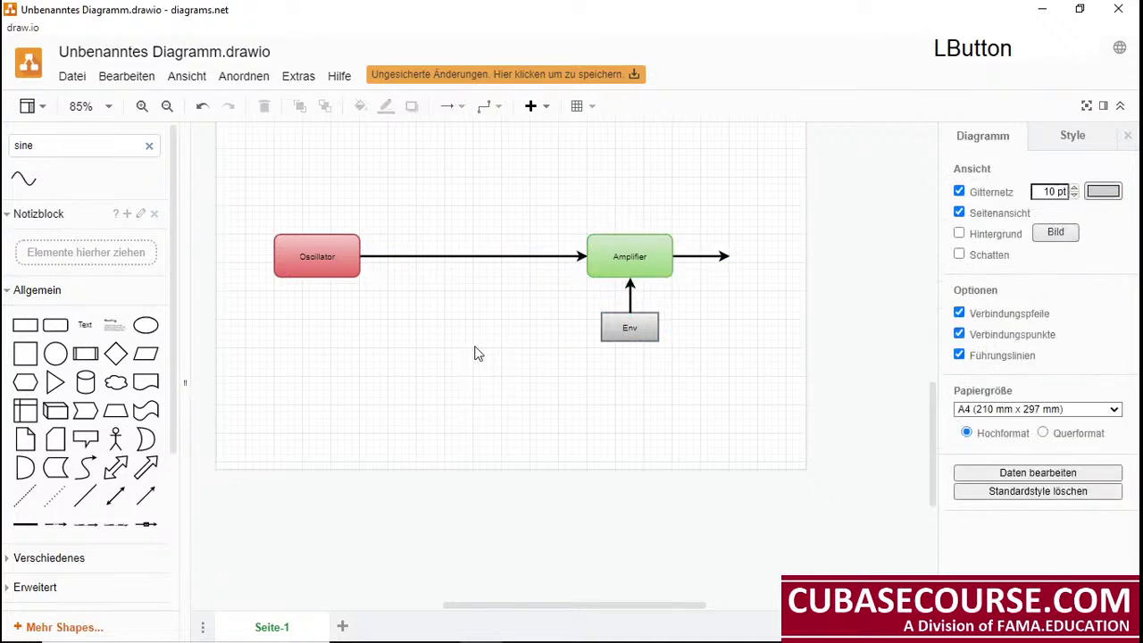
{"action": "left_click", "coordinate": [529, 256]}
{"action": "left_click_drag", "start_coordinate": [584, 256], "coordinate": [425, 258]}
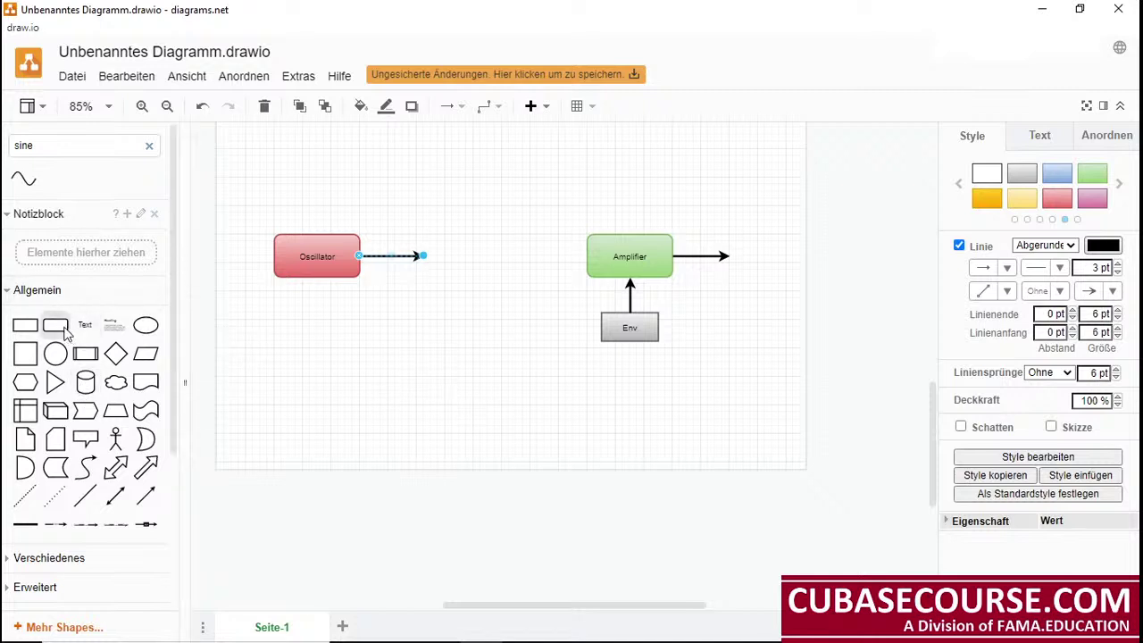
Place a rounded rectangle at the tip of Oscillator's arrow and give it the orange gradient style
{"action": "left_click_drag", "start_coordinate": [57, 329], "coordinate": [462, 261]}
{"action": "left_click", "coordinate": [459, 256]}
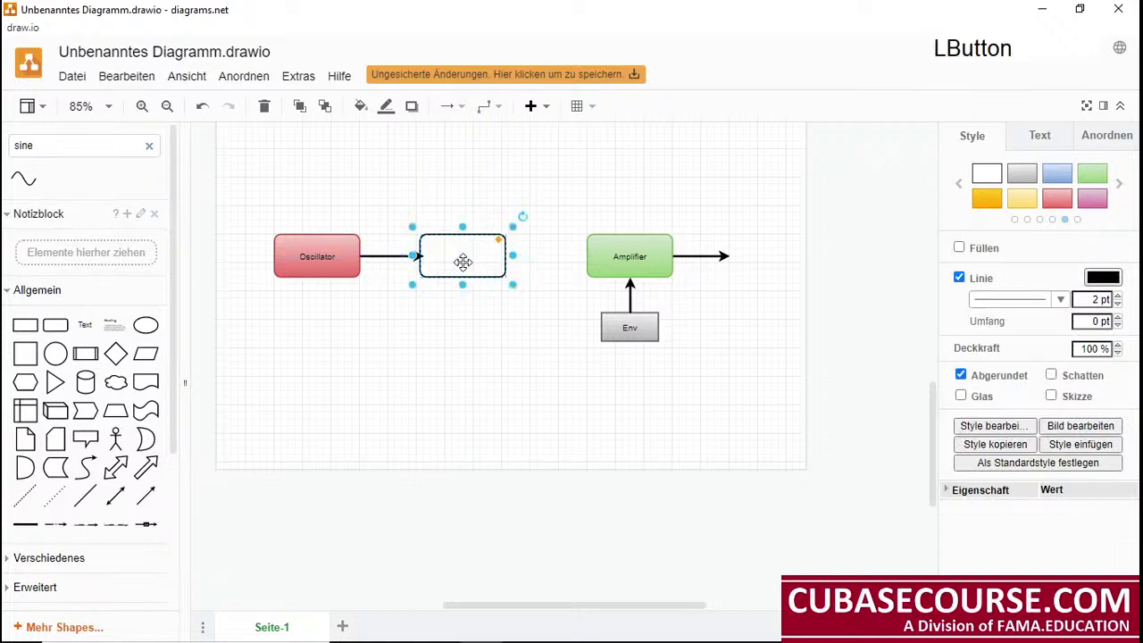
{"action": "key", "text": "Right"}
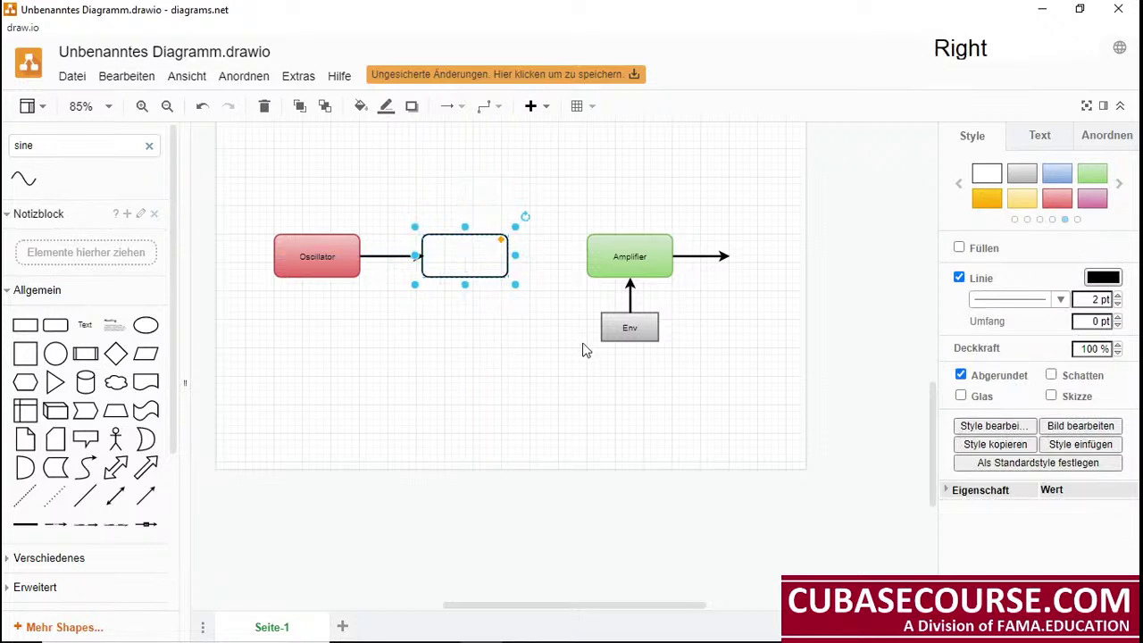
{"action": "left_click", "coordinate": [984, 205]}
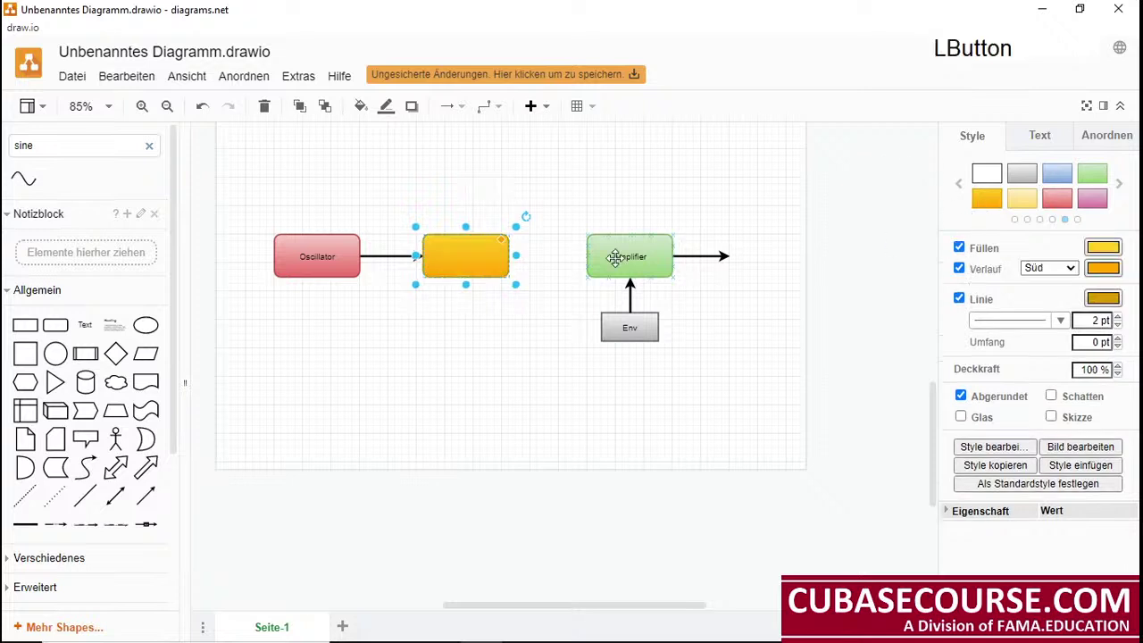
Label the orange box between Oscillator and Amplifier as Filter
{"action": "double_click", "coordinate": [466, 255]}
{"action": "type", "text": "F"}
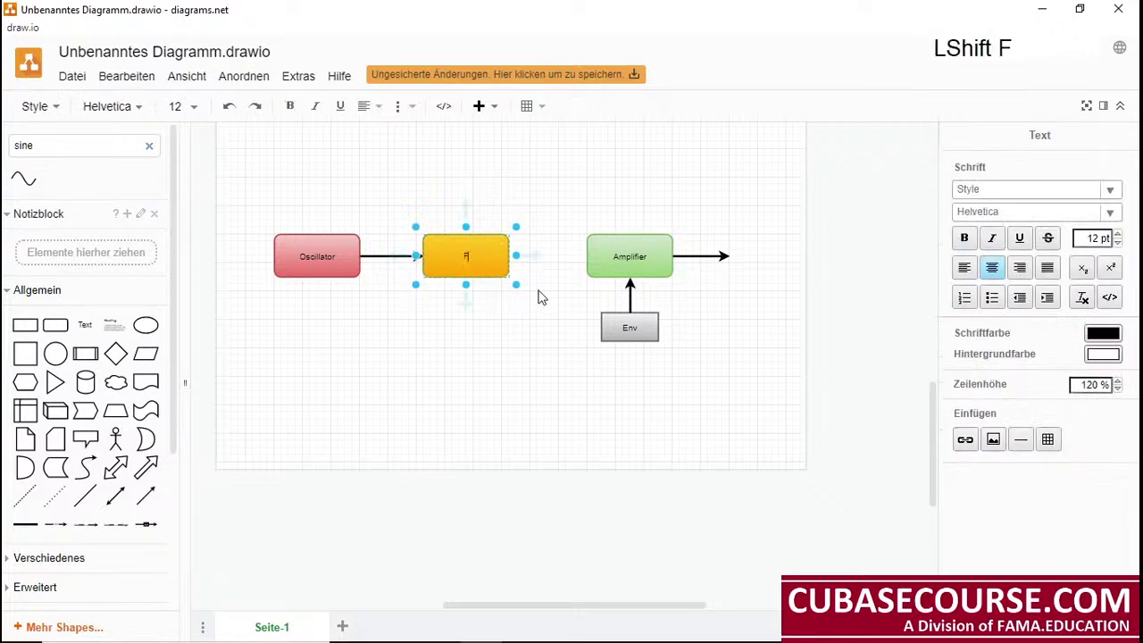
{"action": "type", "text": "ilter"}
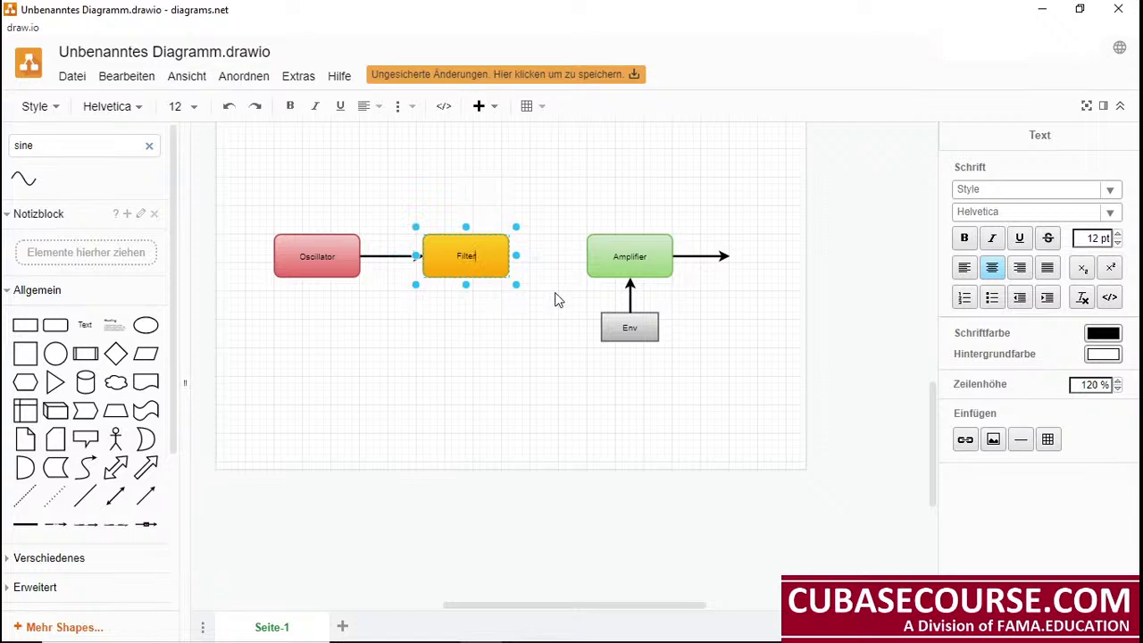
{"action": "left_click", "coordinate": [517, 350]}
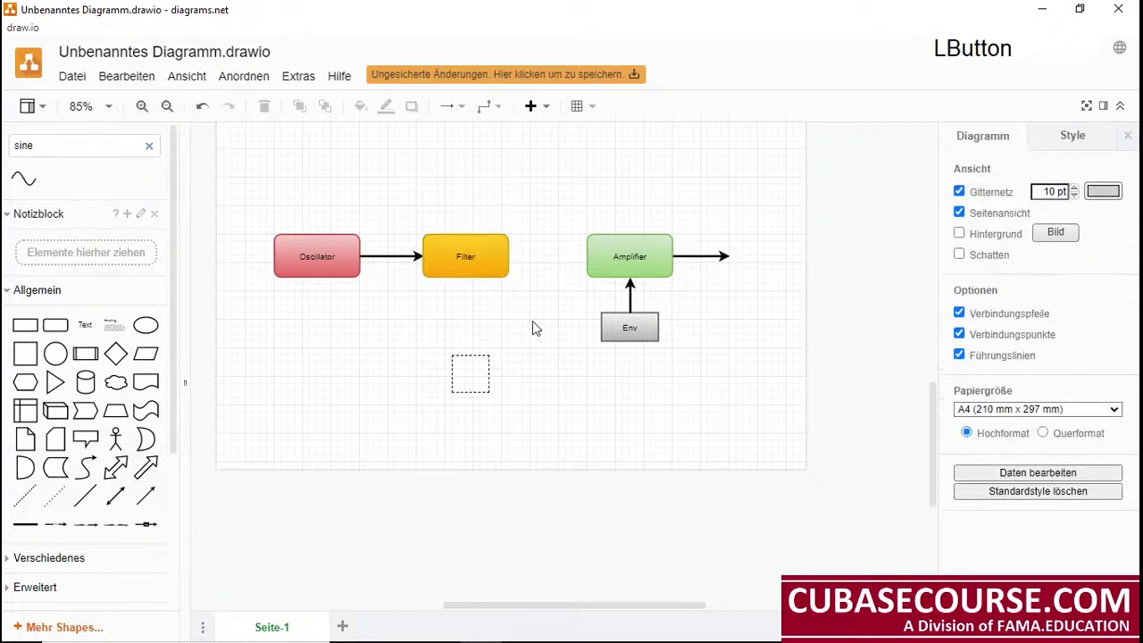
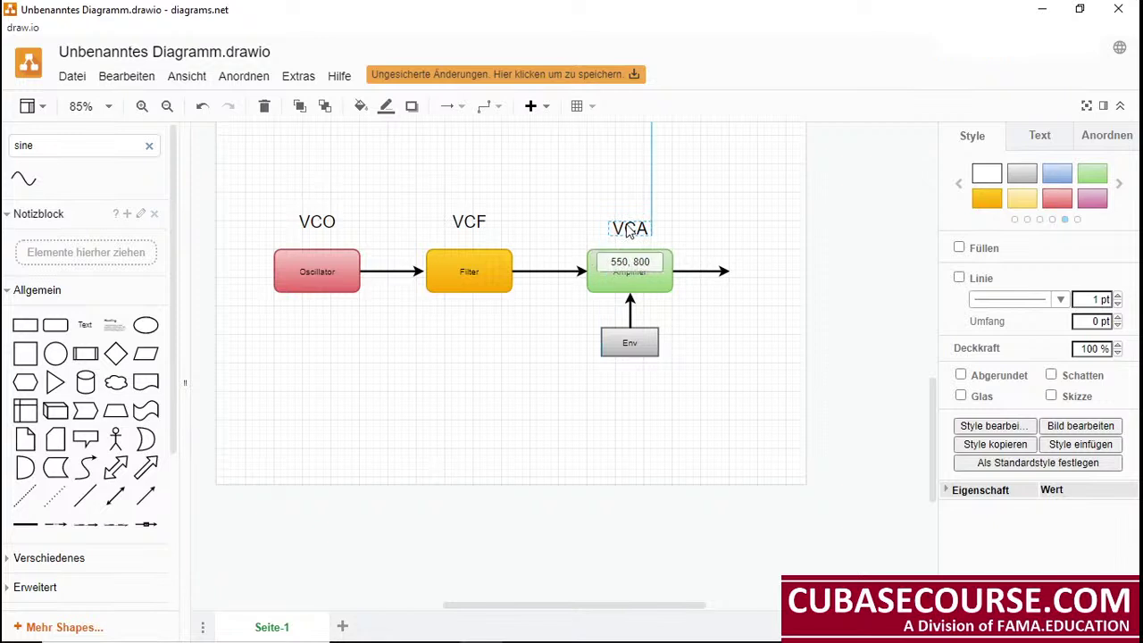
{"action": "left_click", "coordinate": [548, 383]}
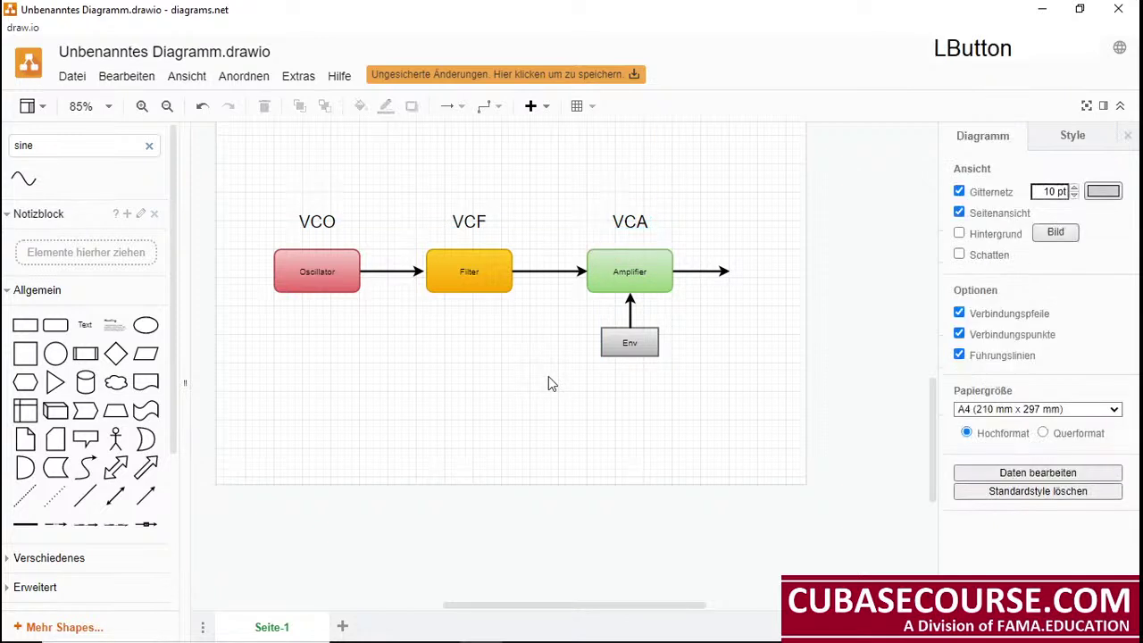
{"action": "left_click", "coordinate": [581, 313]}
{"action": "left_click_drag", "start_coordinate": [580, 314], "coordinate": [715, 388]}
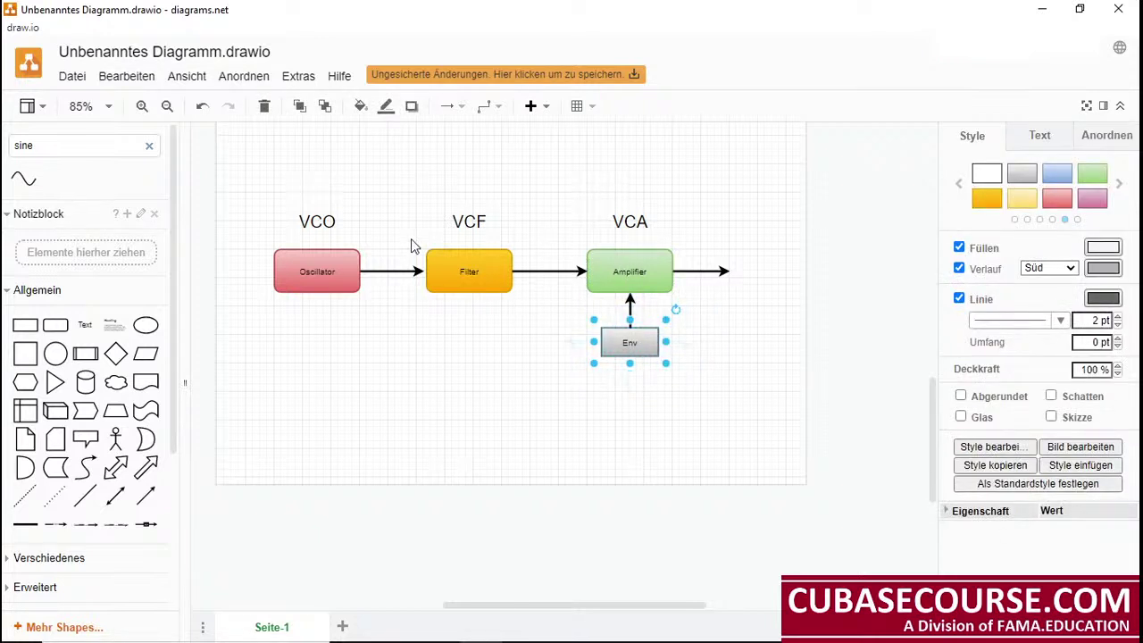
{"action": "left_click_drag", "start_coordinate": [251, 222], "coordinate": [702, 311]}
{"action": "left_click", "coordinate": [857, 382]}
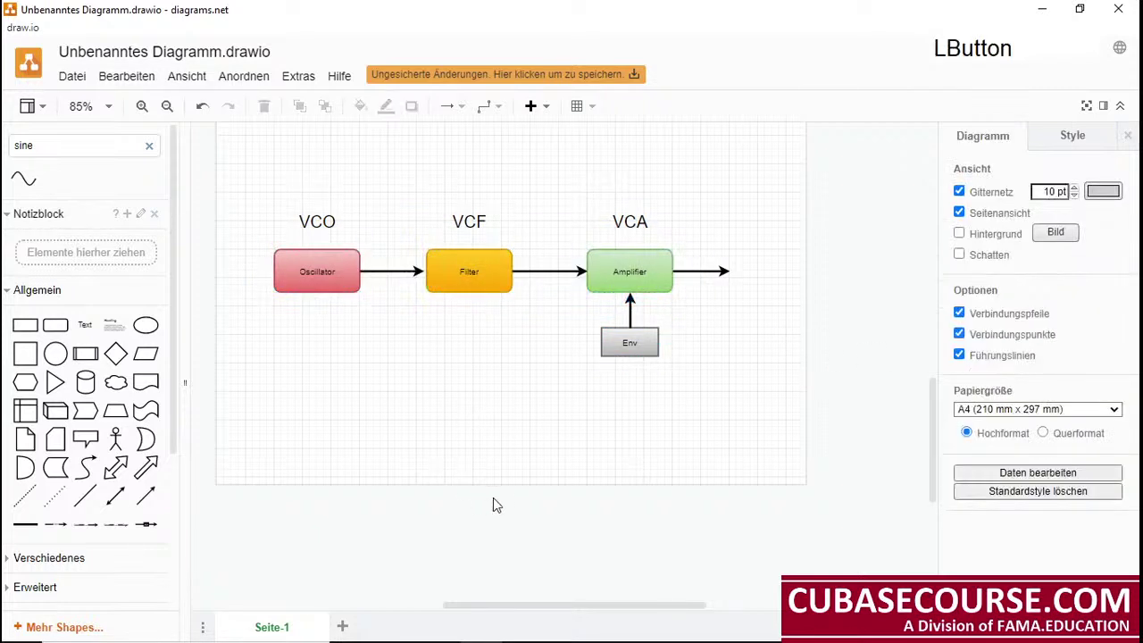
{"action": "mouse_move", "coordinate": [468, 309]}
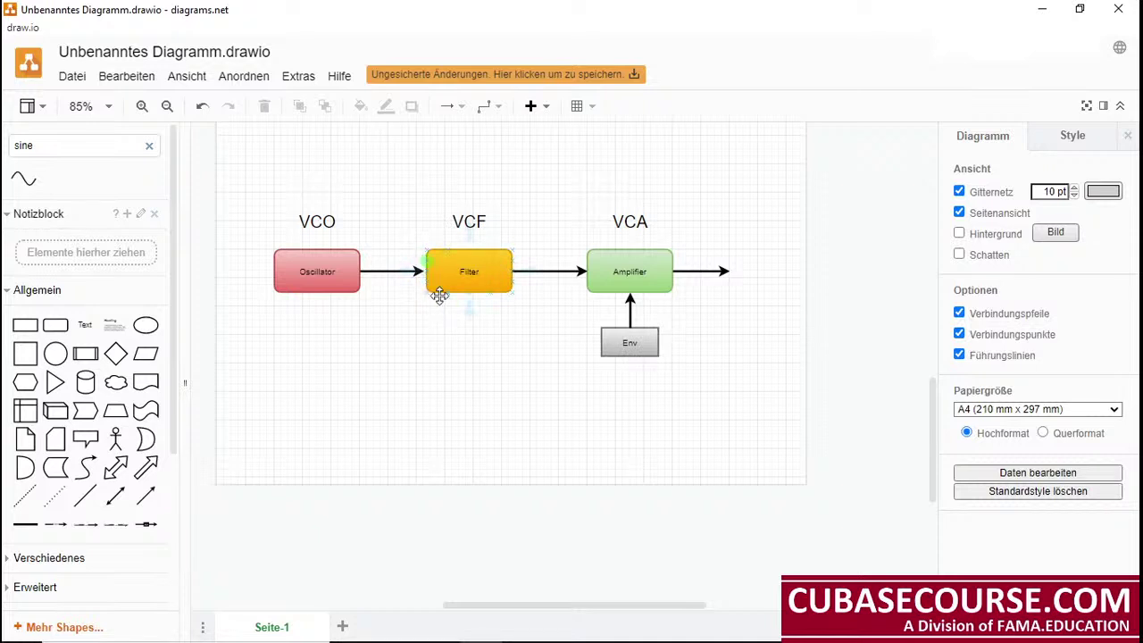
{"action": "left_click", "coordinate": [316, 270]}
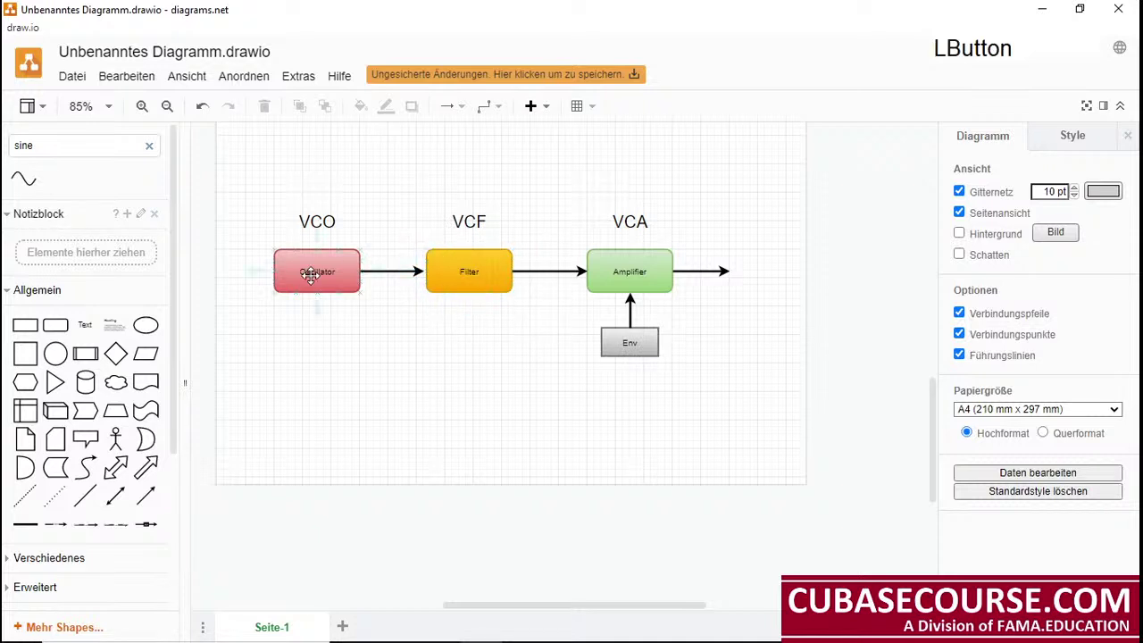
{"action": "left_click", "coordinate": [630, 268]}
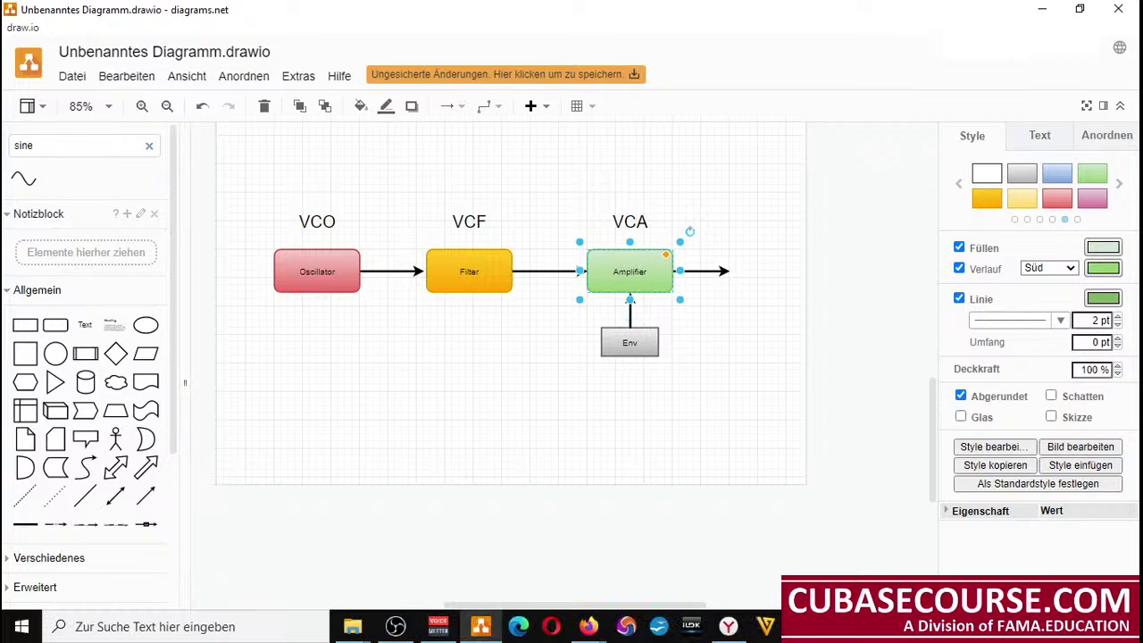
Switch to Cubase and move the Envelope Generator and Amplifier modules right in the Voltage Modular rack, opening a gap after the Oscillator
{"action": "left_click", "coordinate": [639, 632]}
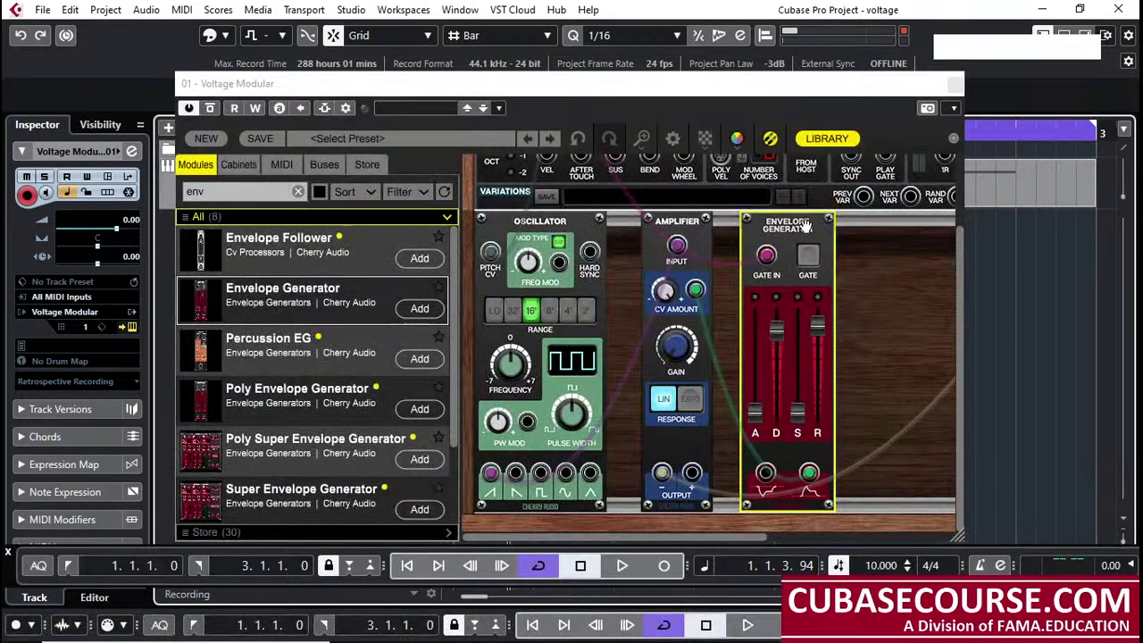
{"action": "left_click_drag", "start_coordinate": [792, 223], "coordinate": [934, 224]}
{"action": "left_click_drag", "start_coordinate": [640, 533], "coordinate": [558, 532]}
{"action": "left_click_drag", "start_coordinate": [657, 221], "coordinate": [843, 221]}
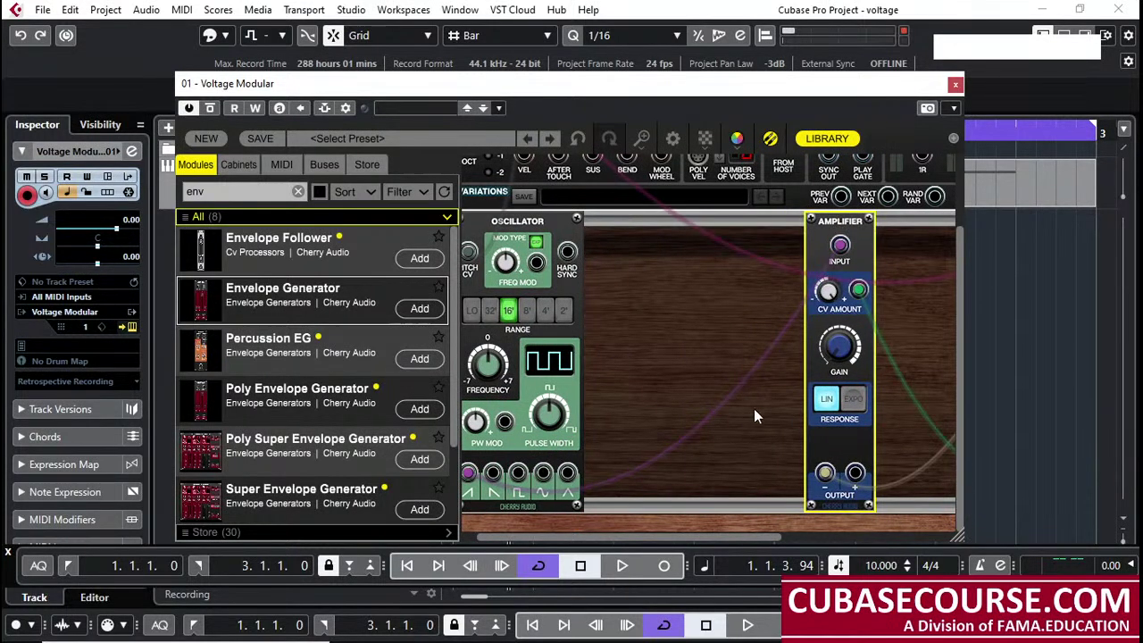
Search the Voltage Modular module library for "filt" and look through the matching modules
{"action": "double_click", "coordinate": [227, 191]}
{"action": "type", "text": "filt"}
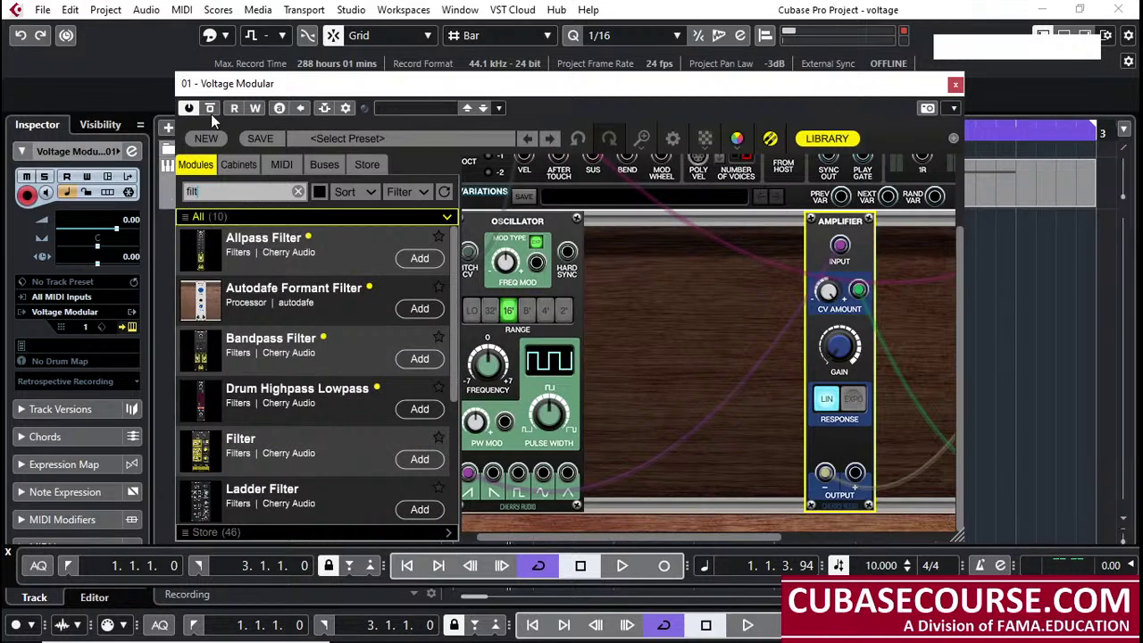
{"action": "scroll", "coordinate": [301, 426], "scroll_direction": "down", "scroll_amount": 3}
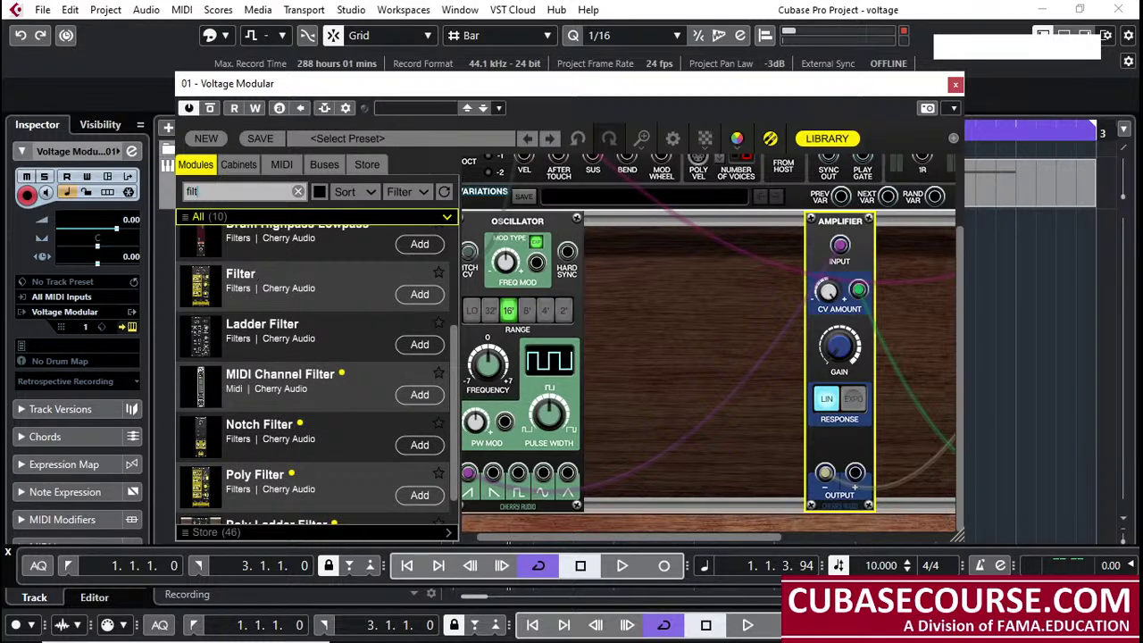
Close the Voltage Modular window and switch to the OBS recordings folder in File Explorer
{"action": "left_click", "coordinate": [955, 84]}
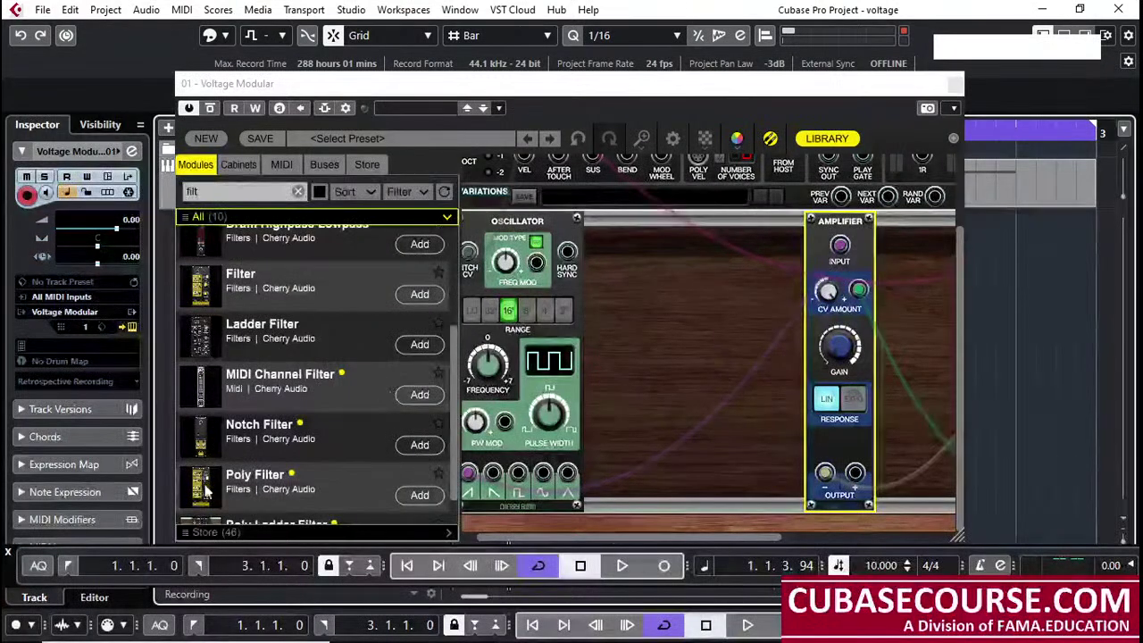
{"action": "left_click", "coordinate": [955, 84]}
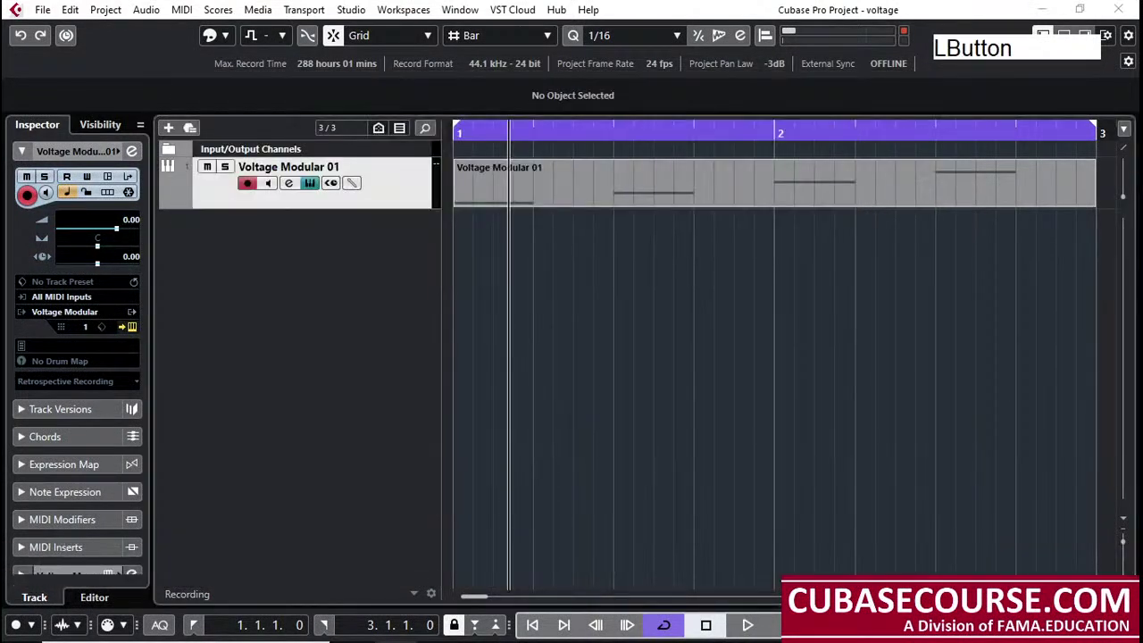
{"action": "left_click", "coordinate": [955, 84]}
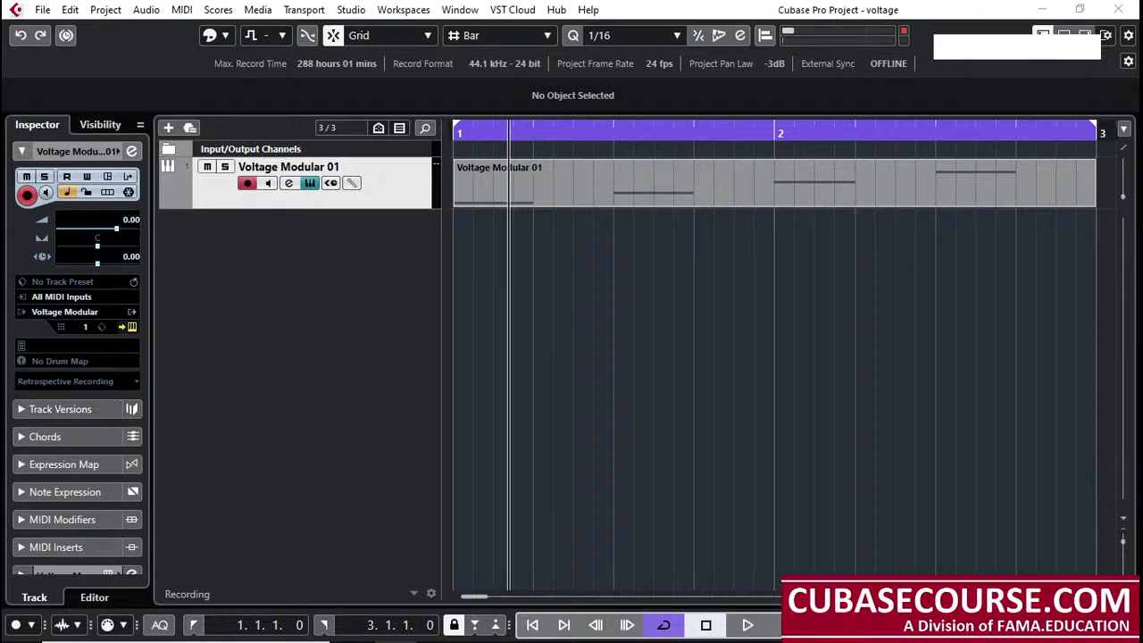
{"action": "left_click", "coordinate": [356, 642]}
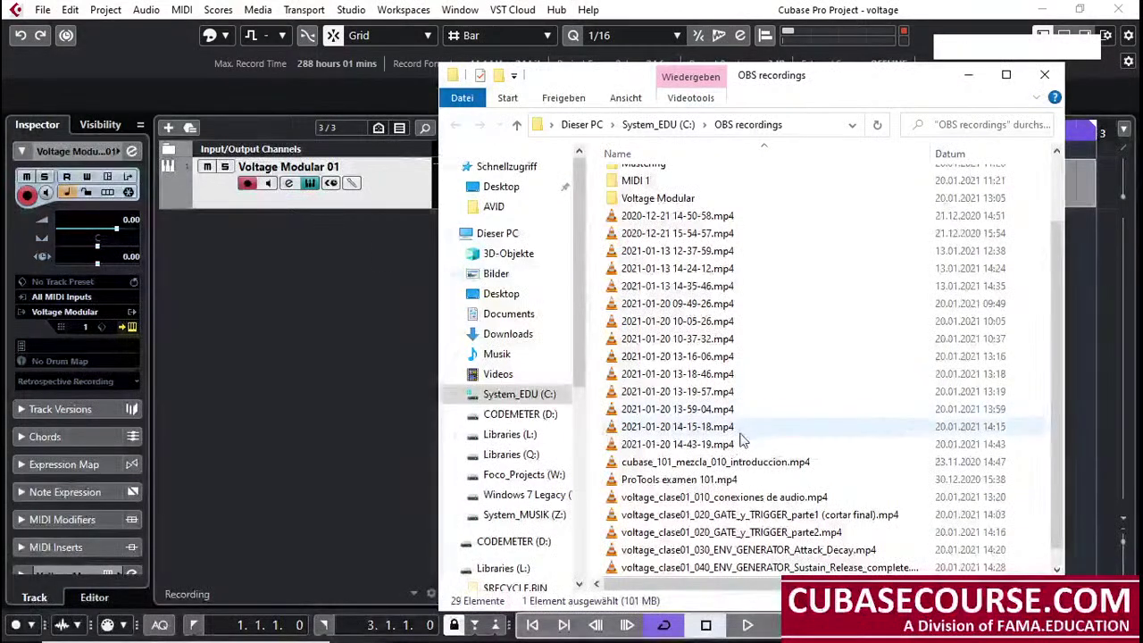
{"action": "left_click", "coordinate": [744, 445]}
{"action": "key", "text": "F2"}
{"action": "key", "text": "ctrl+c"}
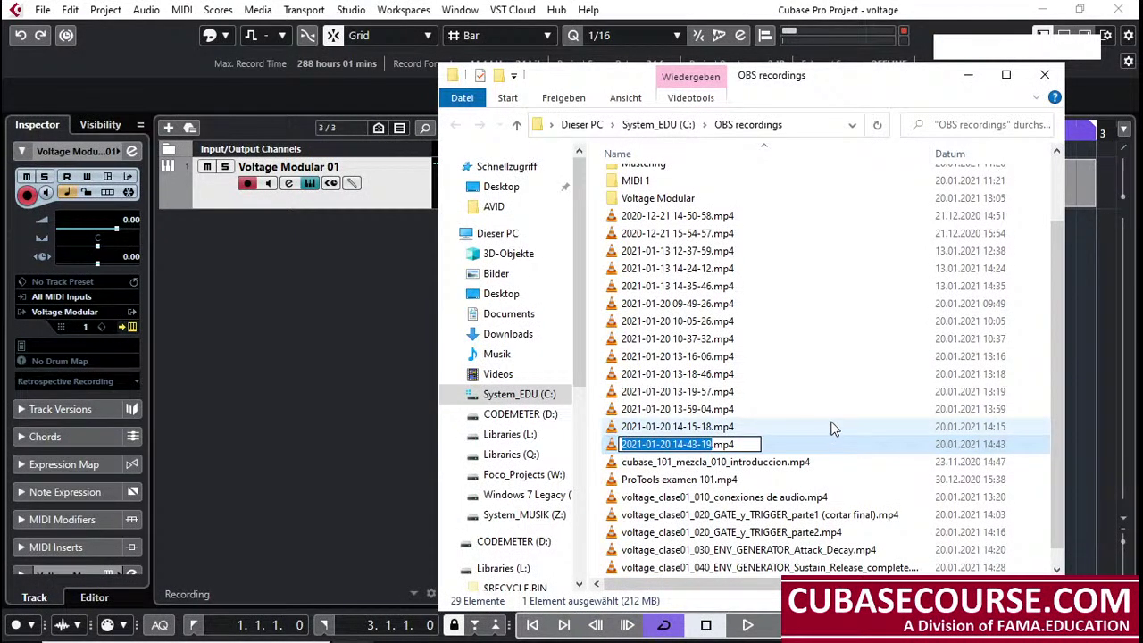
{"action": "key", "text": "Escape"}
{"action": "scroll", "coordinate": [831, 429], "scroll_direction": "down", "scroll_amount": 1}
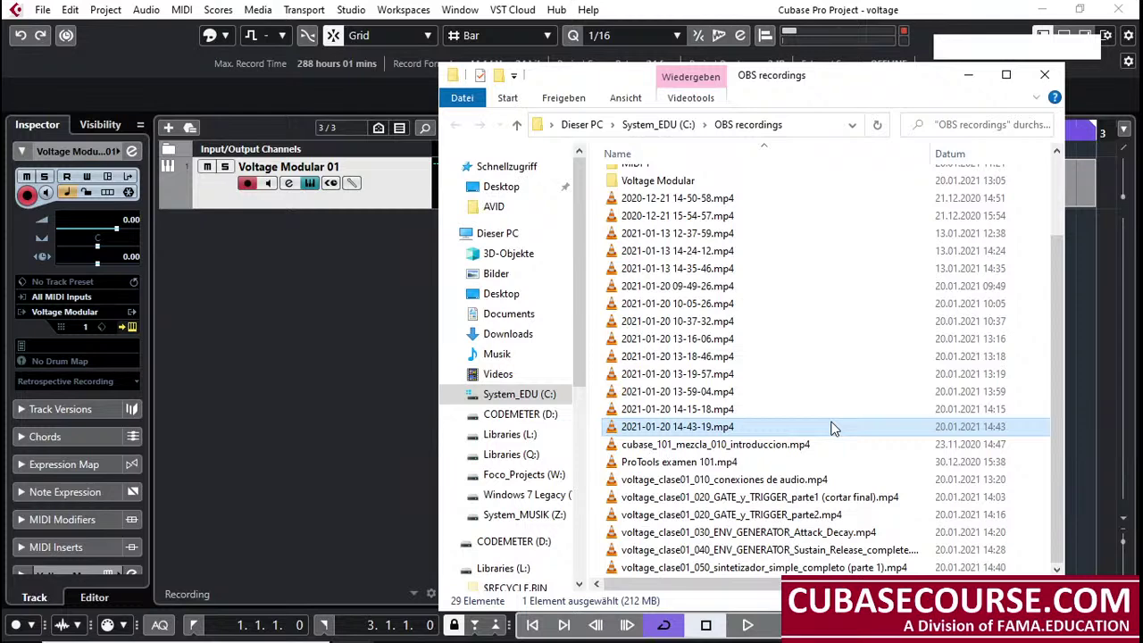
{"action": "key", "text": "F2"}
{"action": "key", "text": "ctrl+c"}
{"action": "key", "text": "Escape"}
{"action": "left_click", "coordinate": [880, 566]}
{"action": "key", "text": "F2"}
{"action": "key", "text": "ctrl+c"}
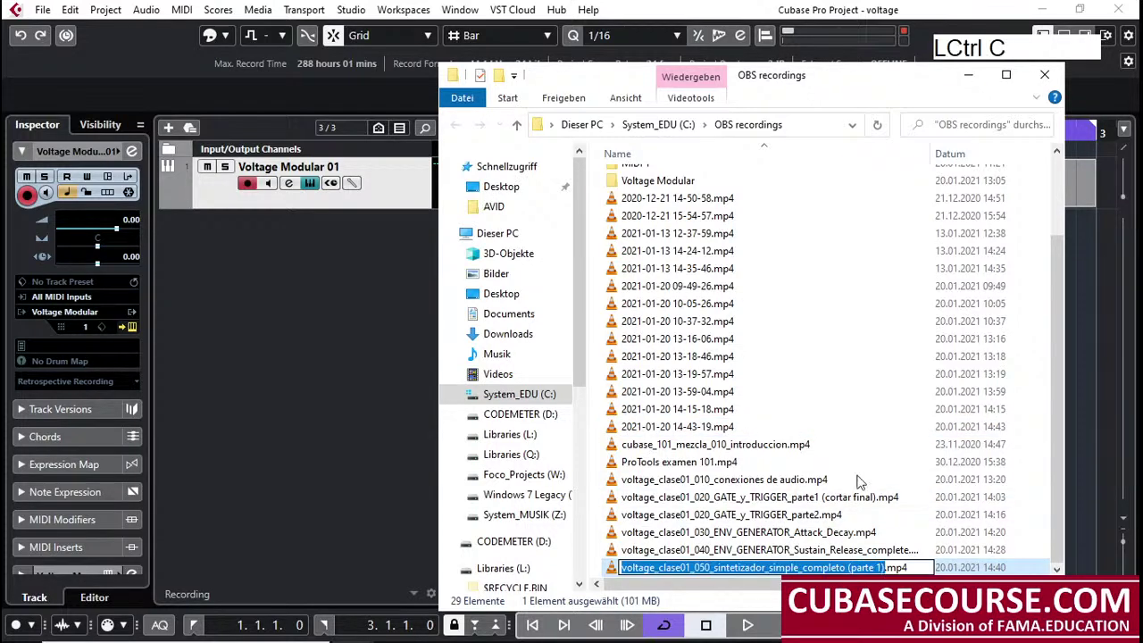
{"action": "left_click", "coordinate": [785, 428]}
{"action": "key", "text": "F2"}
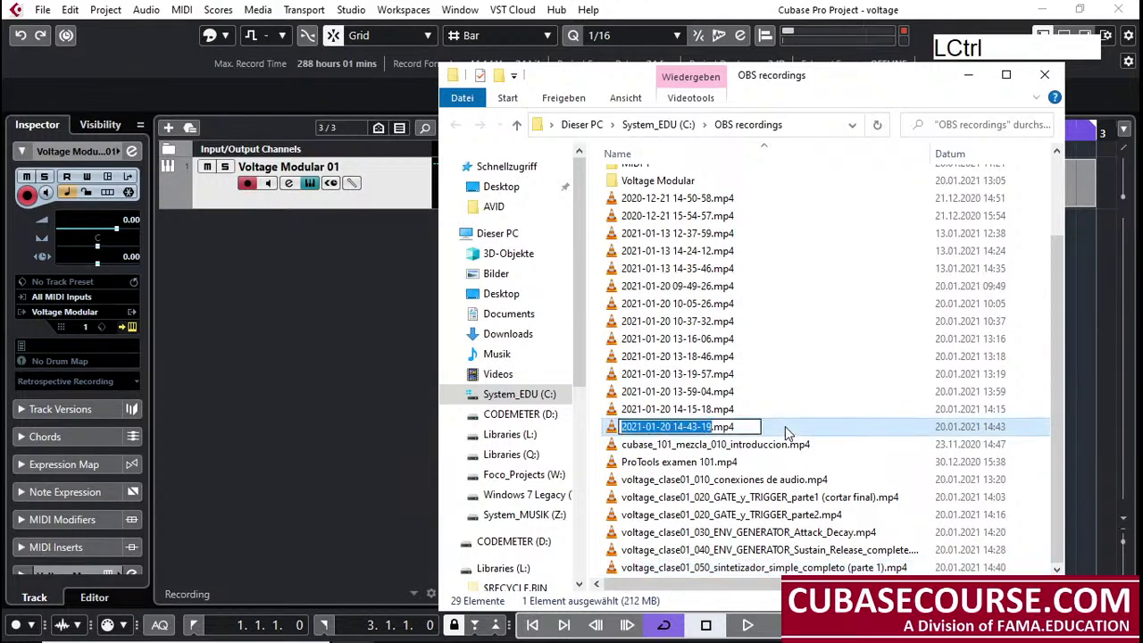
{"action": "key", "text": "ctrl+v"}
{"action": "key", "text": "Left"}
{"action": "key", "text": "Delete"}
{"action": "type", "text": "2"}
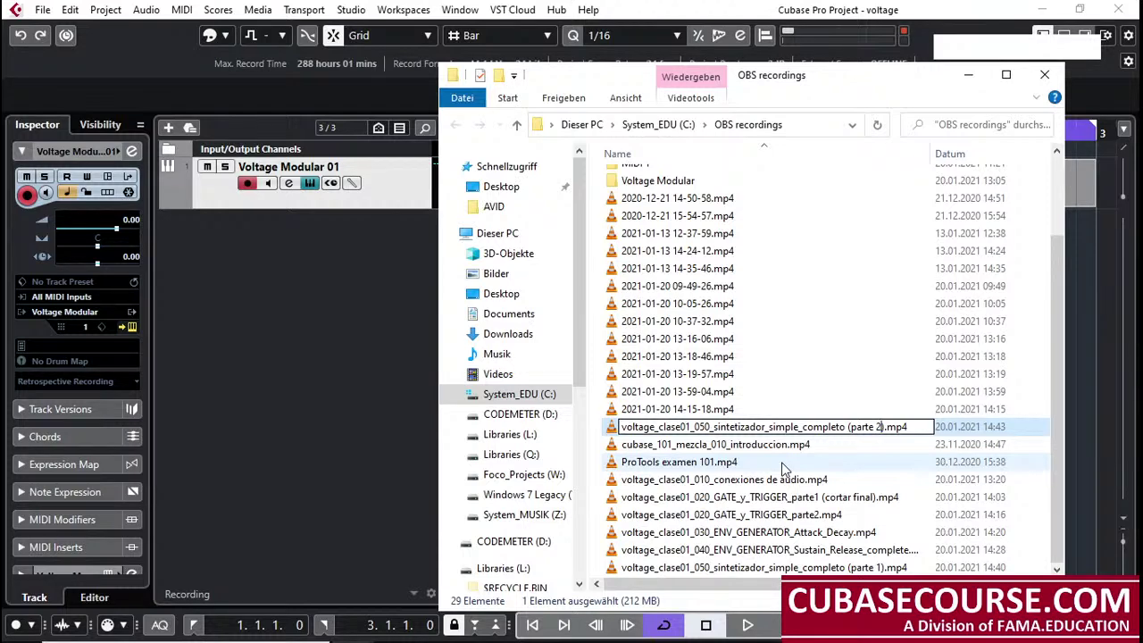
{"action": "type", "text": ", editar fi"}
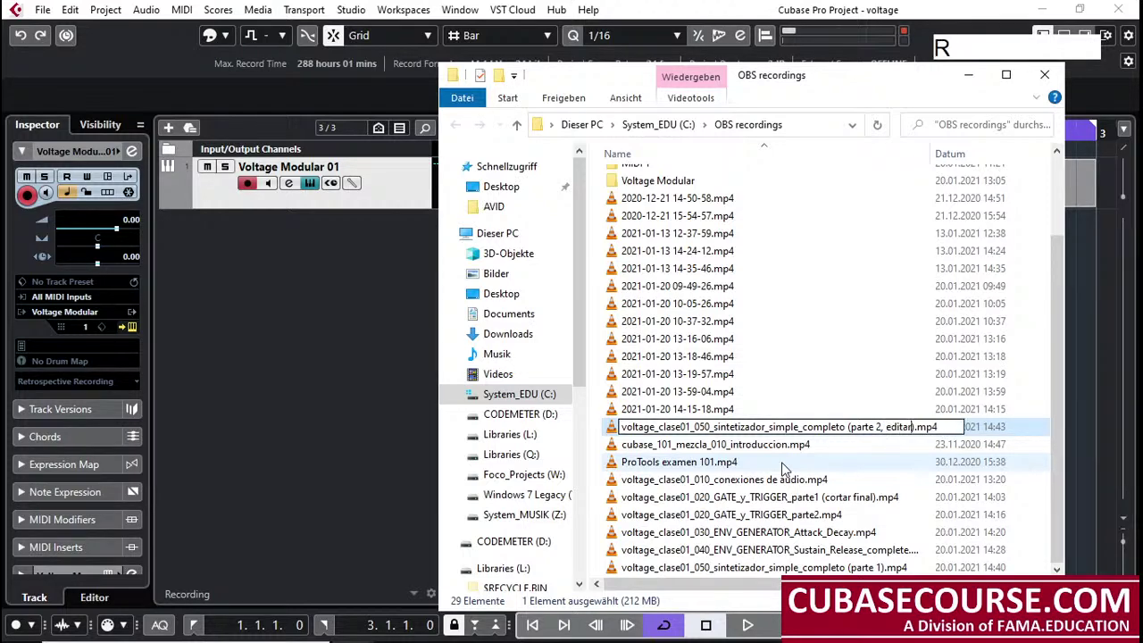
{"action": "type", "text": "nal"}
{"action": "key", "text": "Return"}
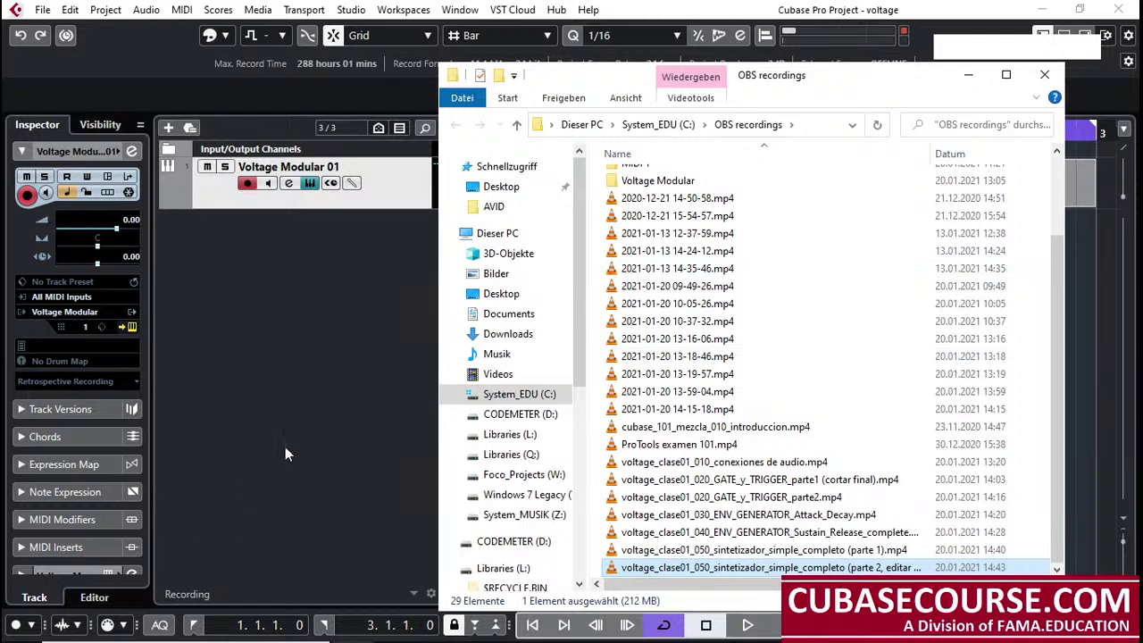
Return to Voltage Modular in Cubase and move the Amplifier and Envelope Generator modules back toward the Oscillator
{"action": "left_click", "coordinate": [254, 456]}
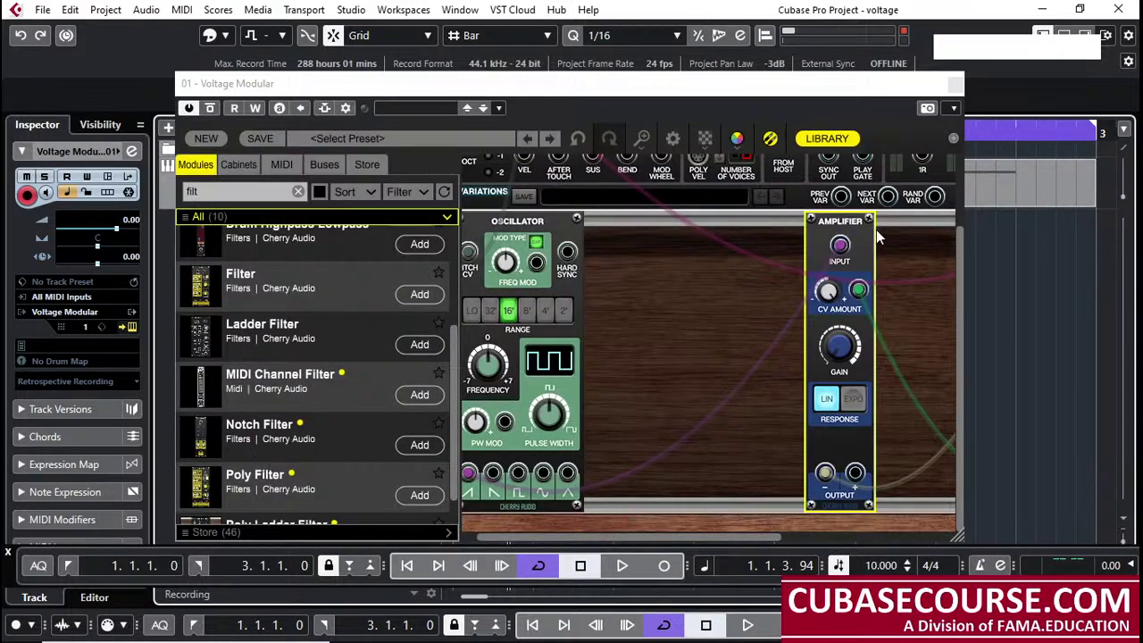
{"action": "left_click_drag", "start_coordinate": [852, 225], "coordinate": [664, 231]}
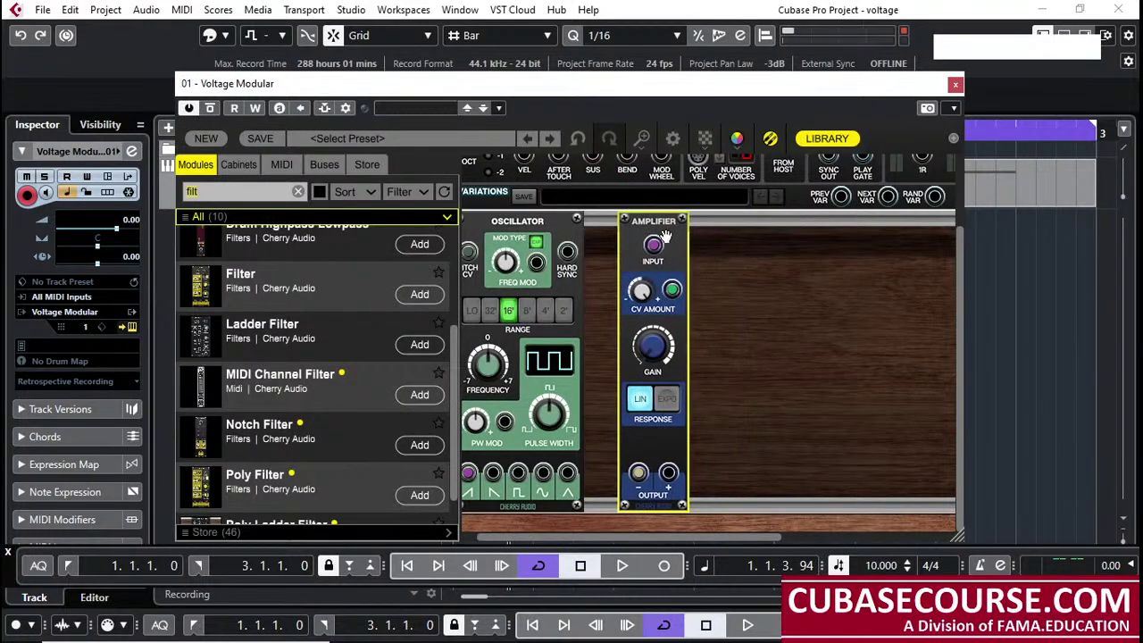
{"action": "left_click_drag", "start_coordinate": [729, 538], "coordinate": [836, 536]}
{"action": "left_click_drag", "start_coordinate": [889, 229], "coordinate": [622, 230]}
{"action": "left_click_drag", "start_coordinate": [715, 538], "coordinate": [603, 536]}
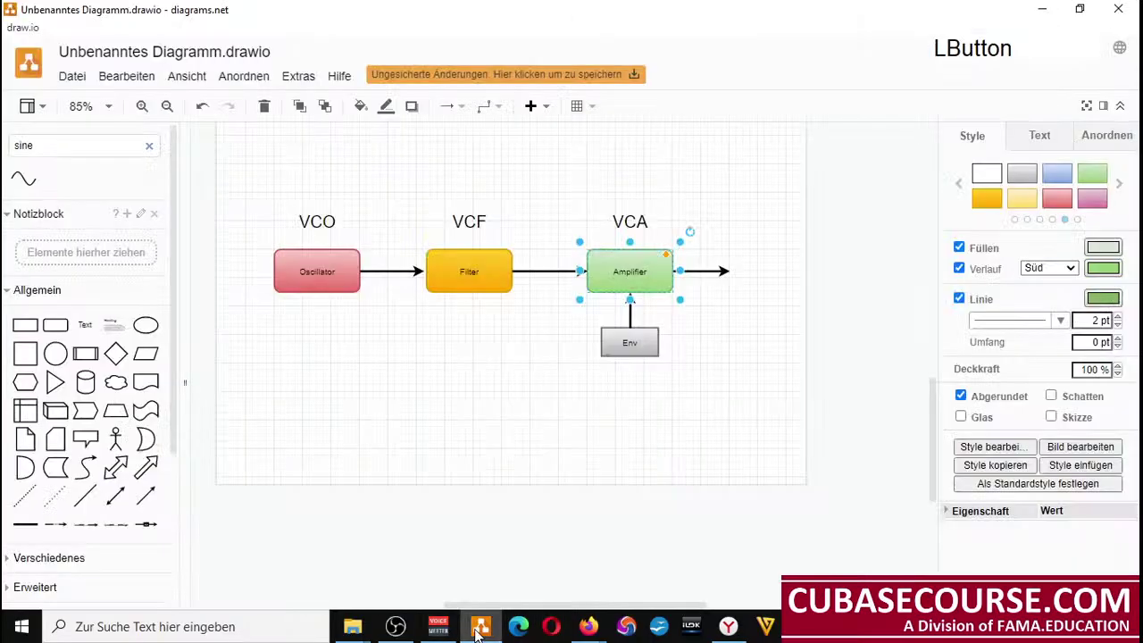
Show the diagrams.net diagram, return to Cubase and shift the Envelope Generator and Amplifier right to reopen the gap beside the Oscillator
{"action": "left_click", "coordinate": [478, 634]}
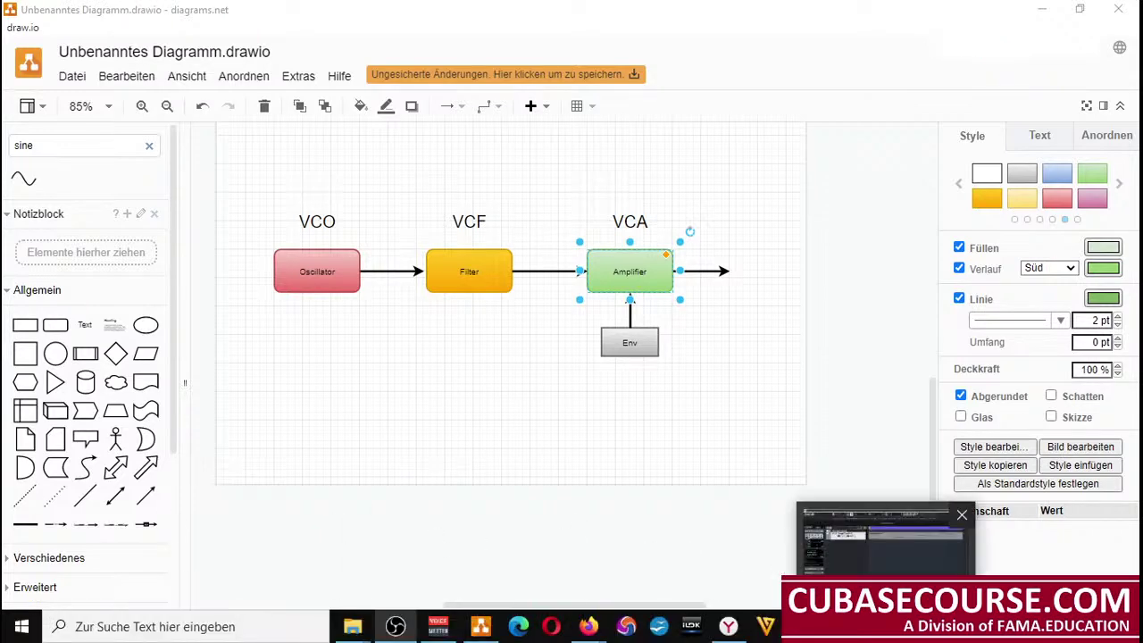
{"action": "left_click", "coordinate": [884, 540]}
{"action": "left_click_drag", "start_coordinate": [786, 223], "coordinate": [948, 234]}
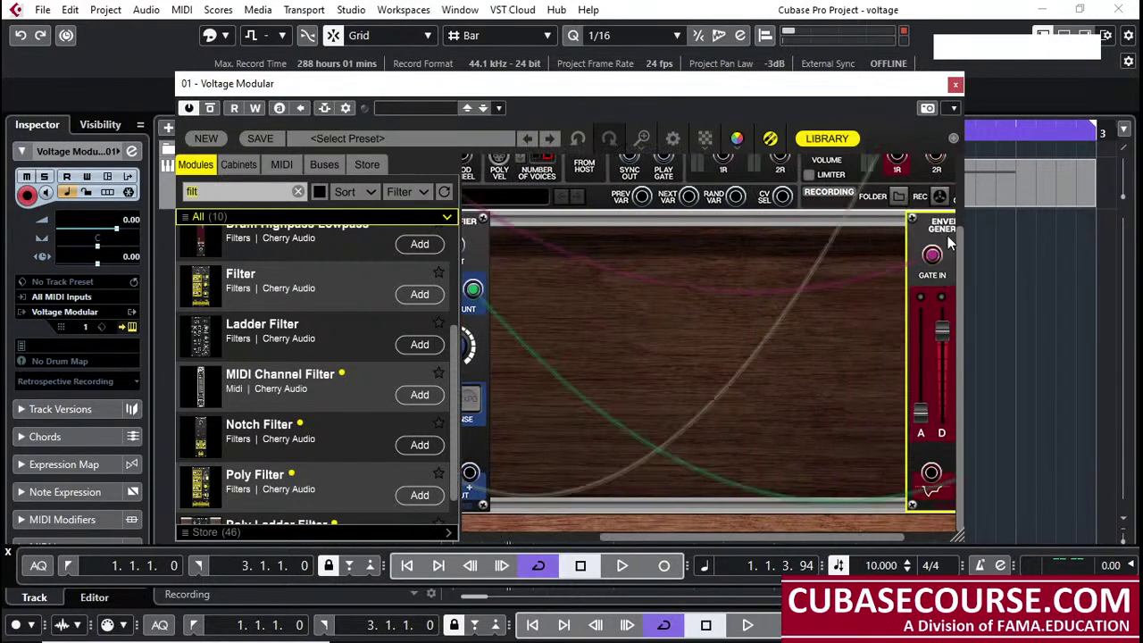
{"action": "left_click_drag", "start_coordinate": [670, 537], "coordinate": [514, 540]}
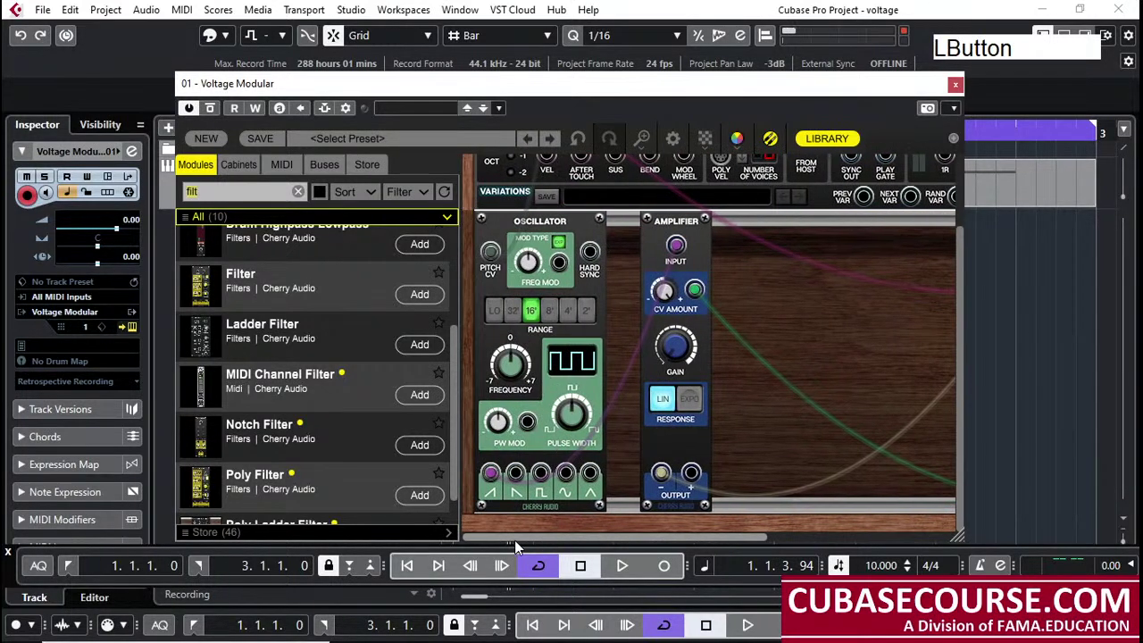
{"action": "left_click", "coordinate": [708, 225]}
{"action": "left_click_drag", "start_coordinate": [709, 227], "coordinate": [859, 246]}
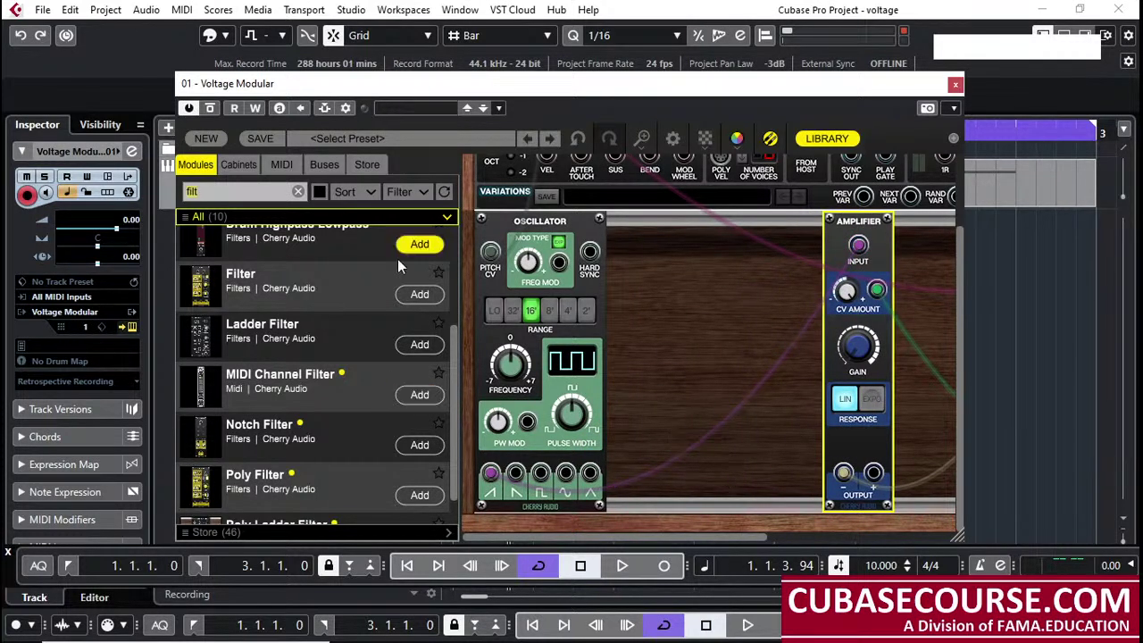
Search the module library for "filt" and place the Cherry Audio Filter module between the Oscillator and the Amplifier
{"action": "left_click", "coordinate": [190, 191]}
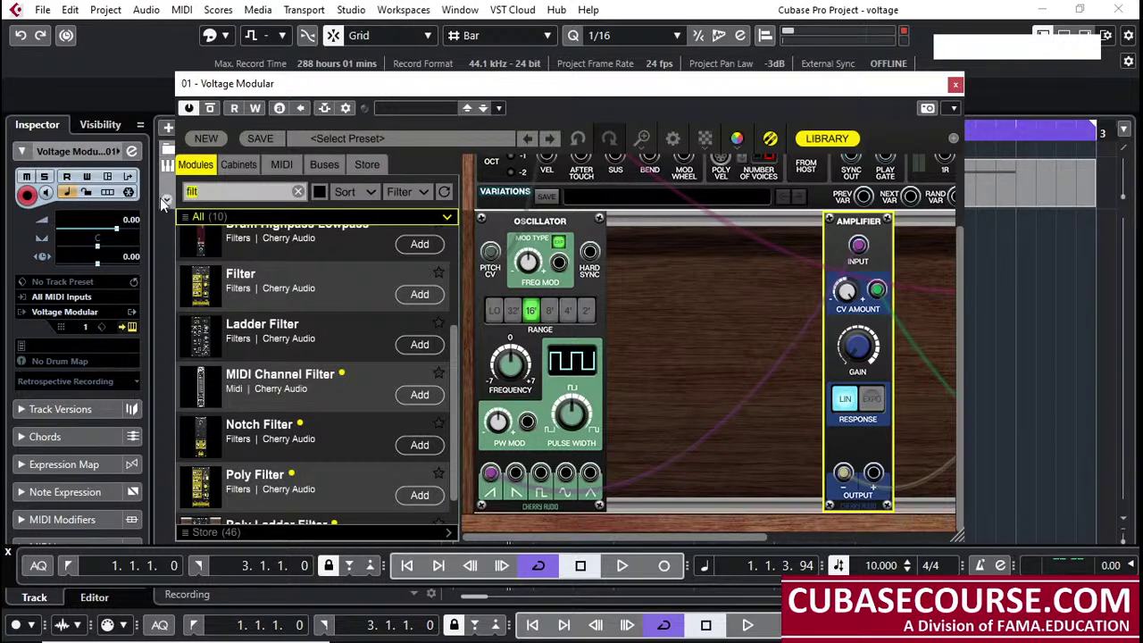
{"action": "type", "text": "filt"}
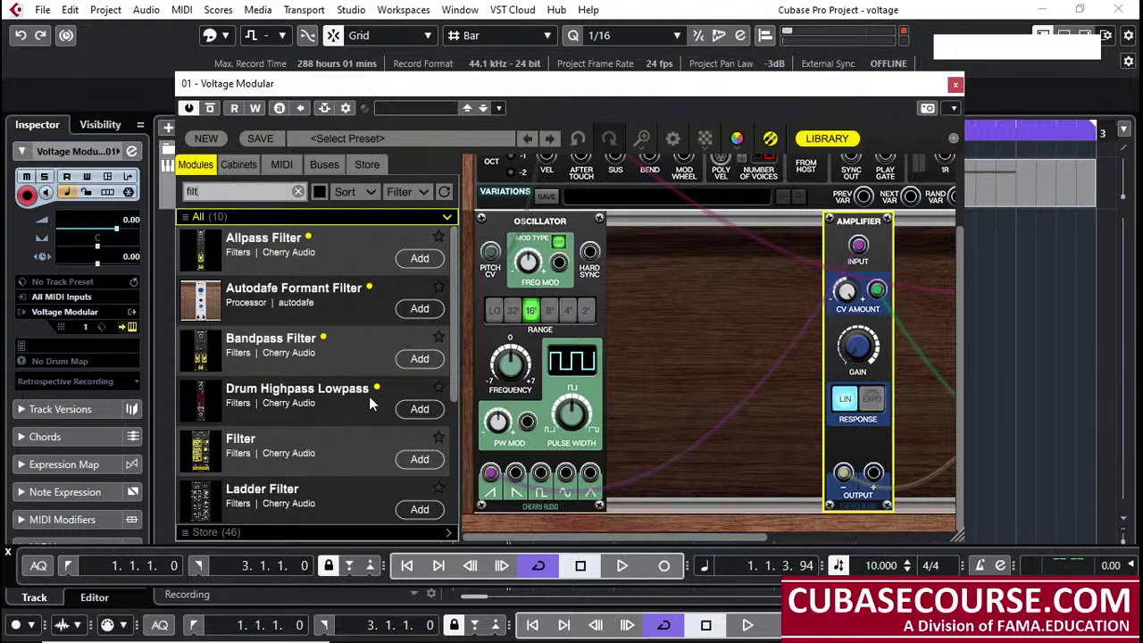
{"action": "left_click_drag", "start_coordinate": [456, 323], "coordinate": [450, 461]}
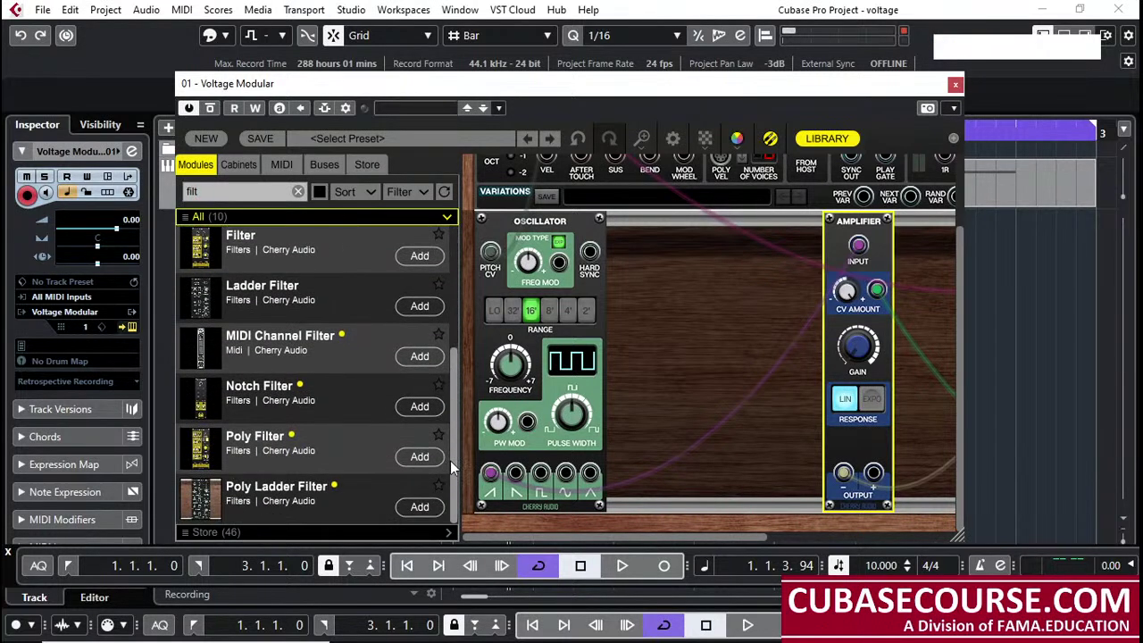
{"action": "scroll", "coordinate": [449, 466], "scroll_direction": "up", "scroll_amount": 4}
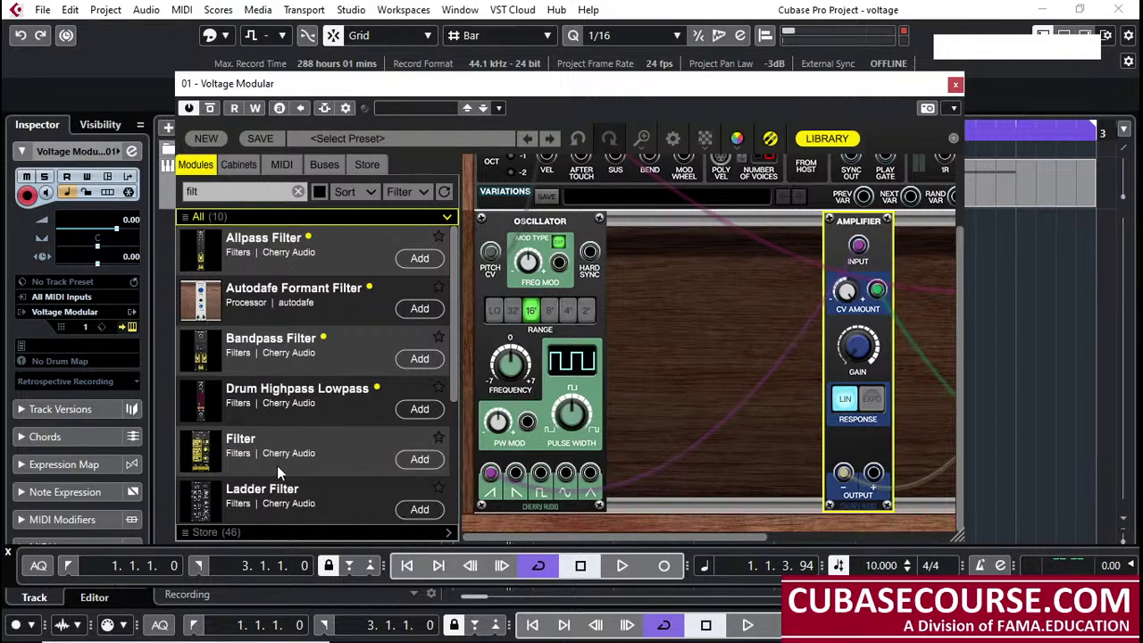
{"action": "left_click_drag", "start_coordinate": [251, 439], "coordinate": [663, 369]}
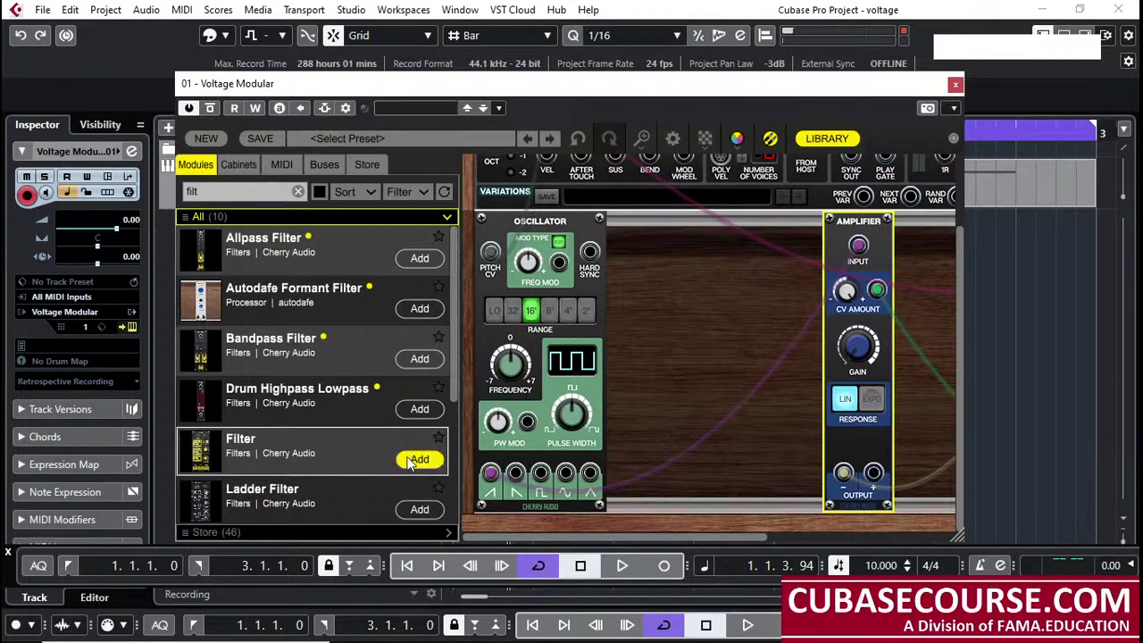
{"action": "left_click_drag", "start_coordinate": [275, 442], "coordinate": [782, 212]}
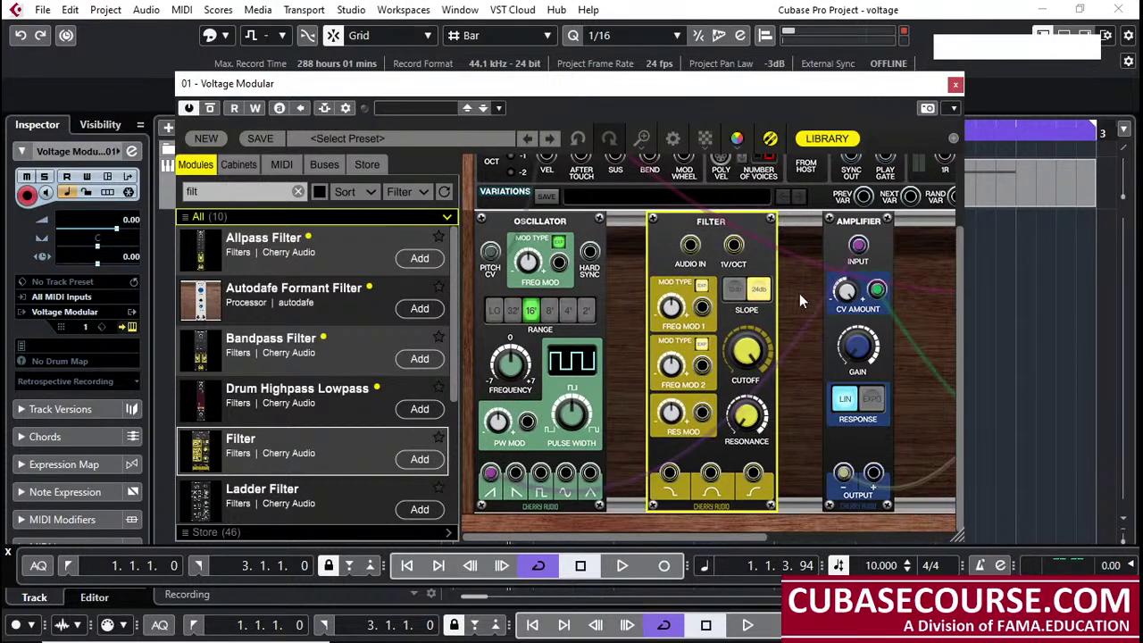
{"action": "left_click", "coordinate": [929, 310]}
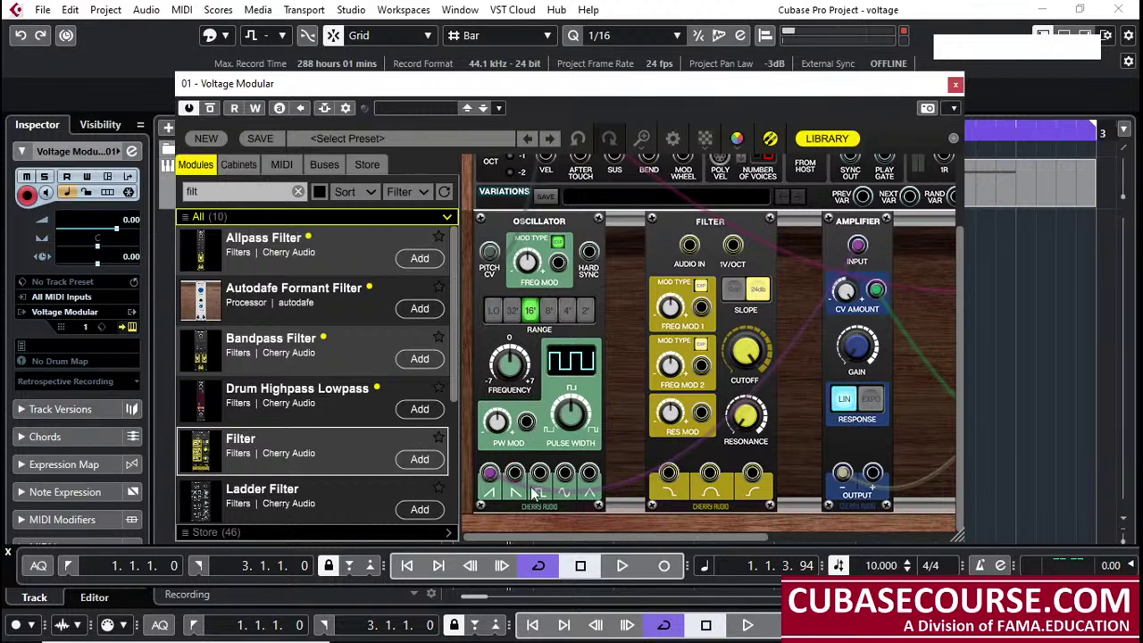
Switch to diagrams.net to review the Filter's place in the signal flow and return to Voltage Modular in Cubase
{"action": "mouse_move", "coordinate": [549, 634]}
{"action": "left_click", "coordinate": [487, 627]}
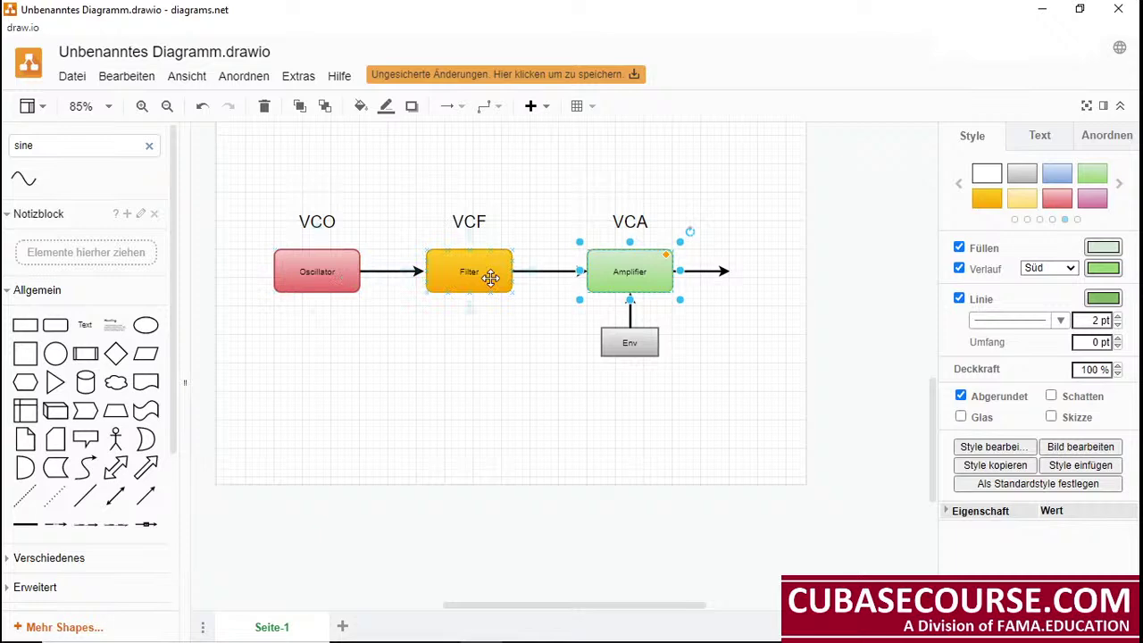
{"action": "left_click", "coordinate": [396, 627]}
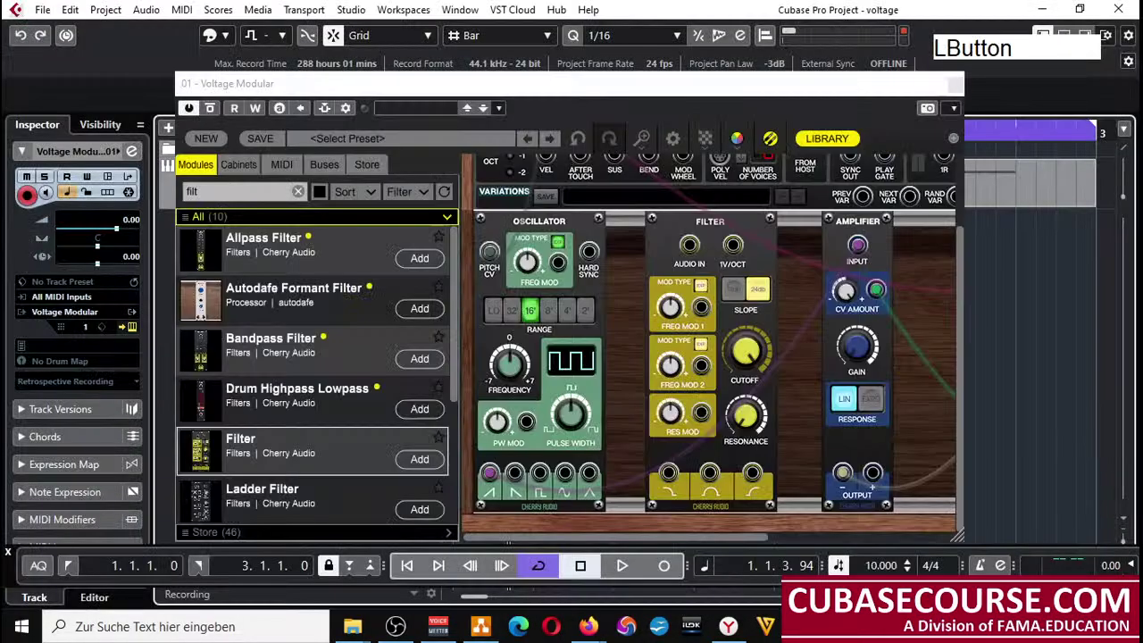
Reroute the Oscillator-to-Amplifier cable through the Filter, patching the Oscillator's sawtooth output into Audio In and the Filter's lowpass output into the Amplifier's Input
{"action": "left_click_drag", "start_coordinate": [857, 245], "coordinate": [625, 500]}
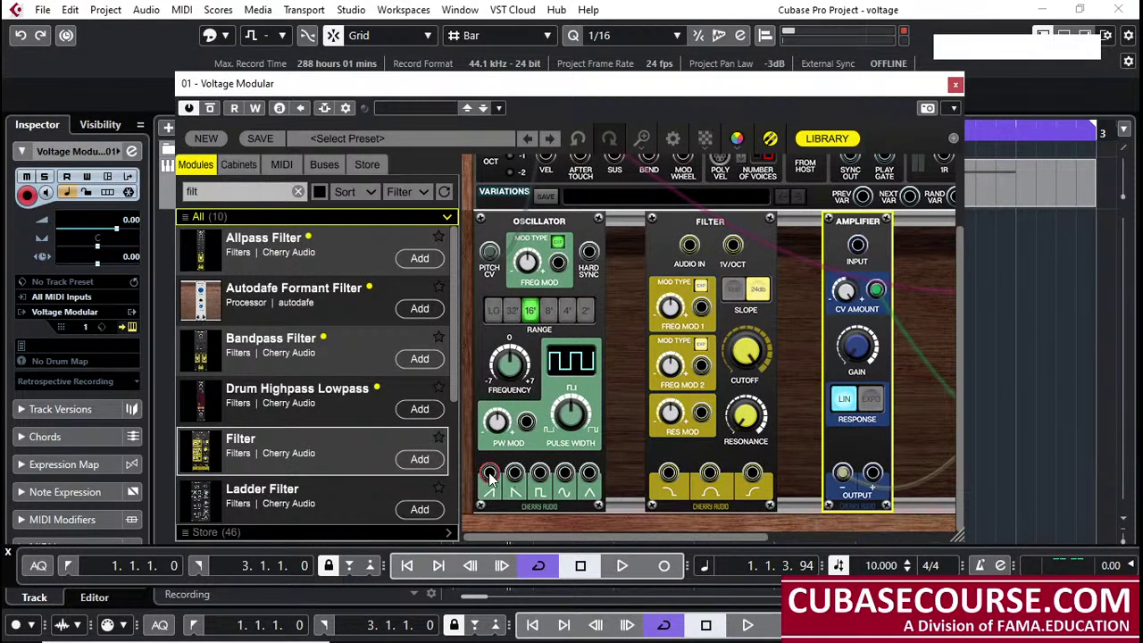
{"action": "left_click_drag", "start_coordinate": [489, 475], "coordinate": [627, 533]}
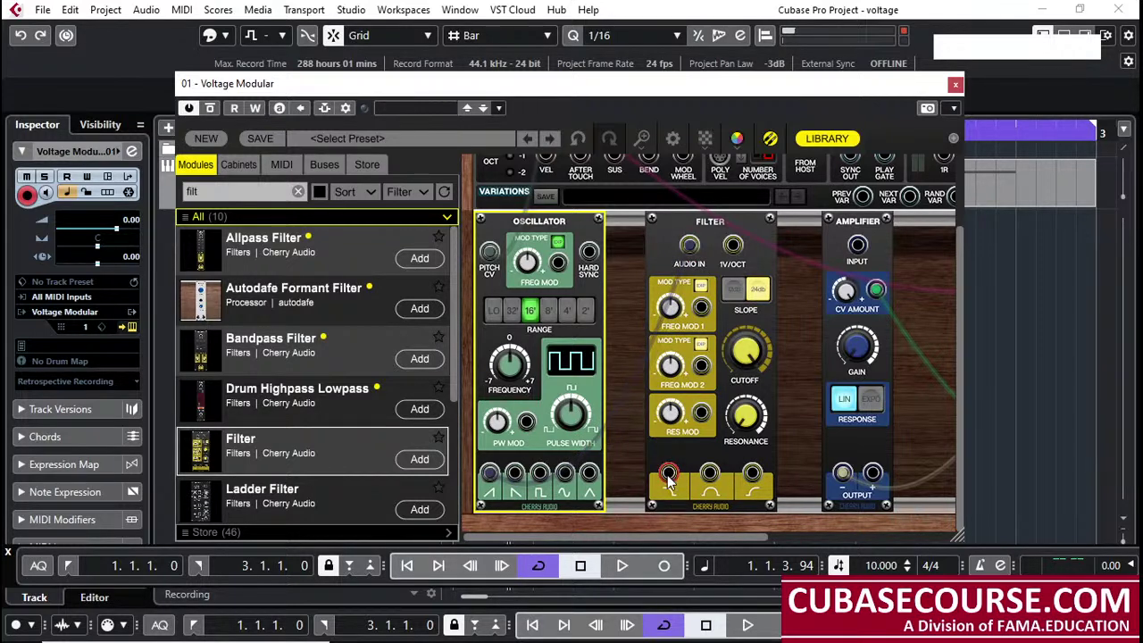
{"action": "left_click_drag", "start_coordinate": [669, 476], "coordinate": [858, 252]}
{"action": "left_click", "coordinate": [714, 255]}
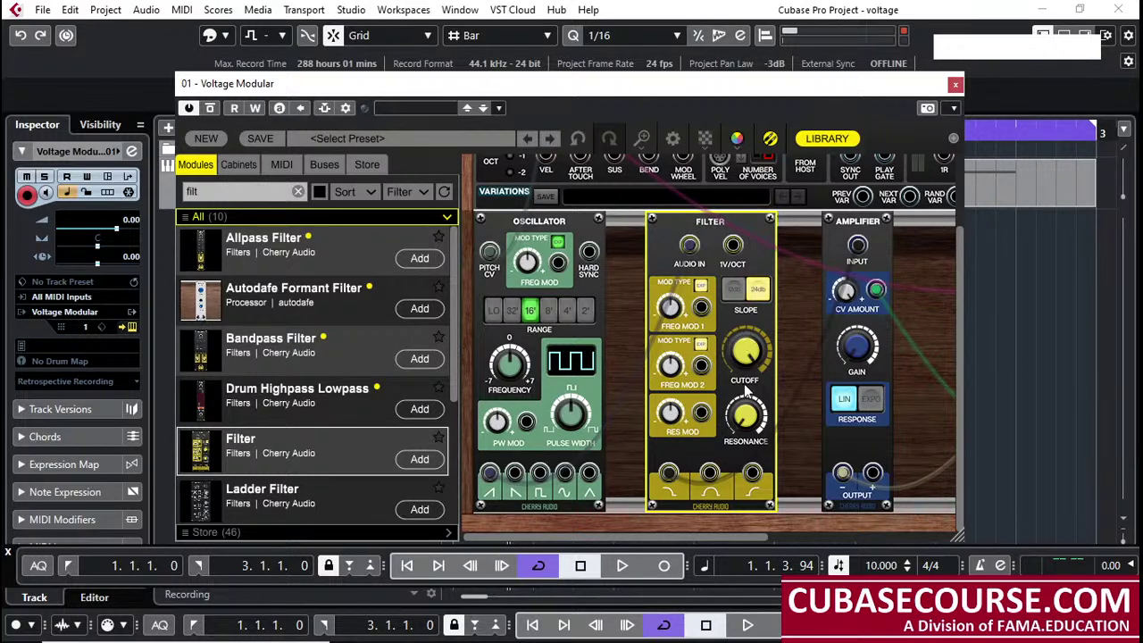
Set the grid type to Beat and shorten the cycle range to the first beat, ending at 1.2.1.0
{"action": "left_click_drag", "start_coordinate": [709, 89], "coordinate": [710, 289]}
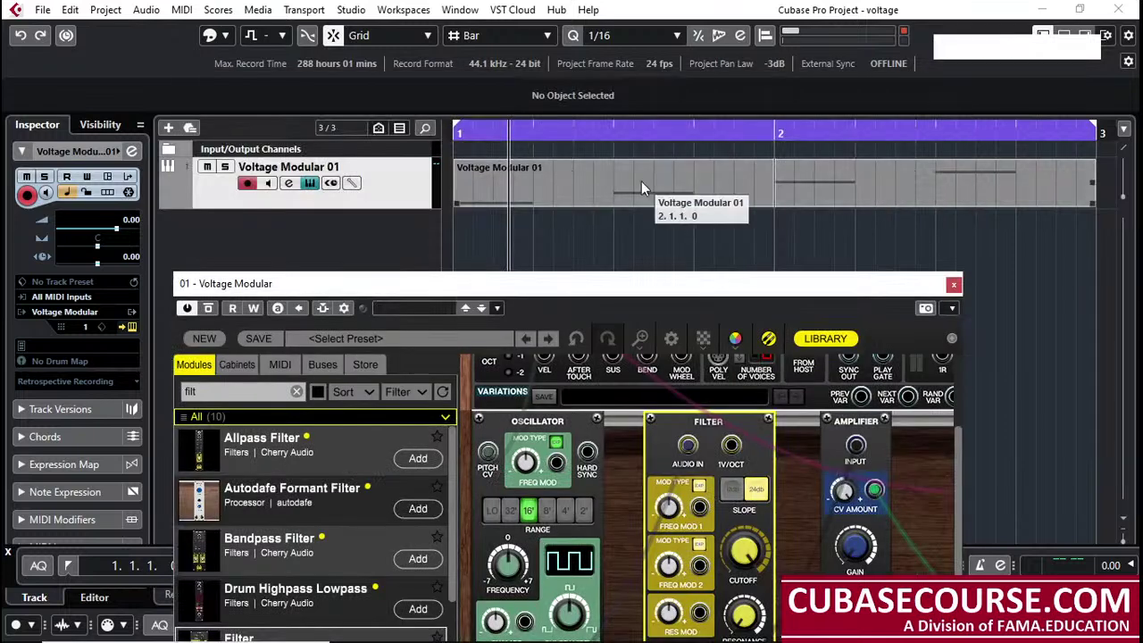
{"action": "left_click", "coordinate": [533, 140], "text": "alt"}
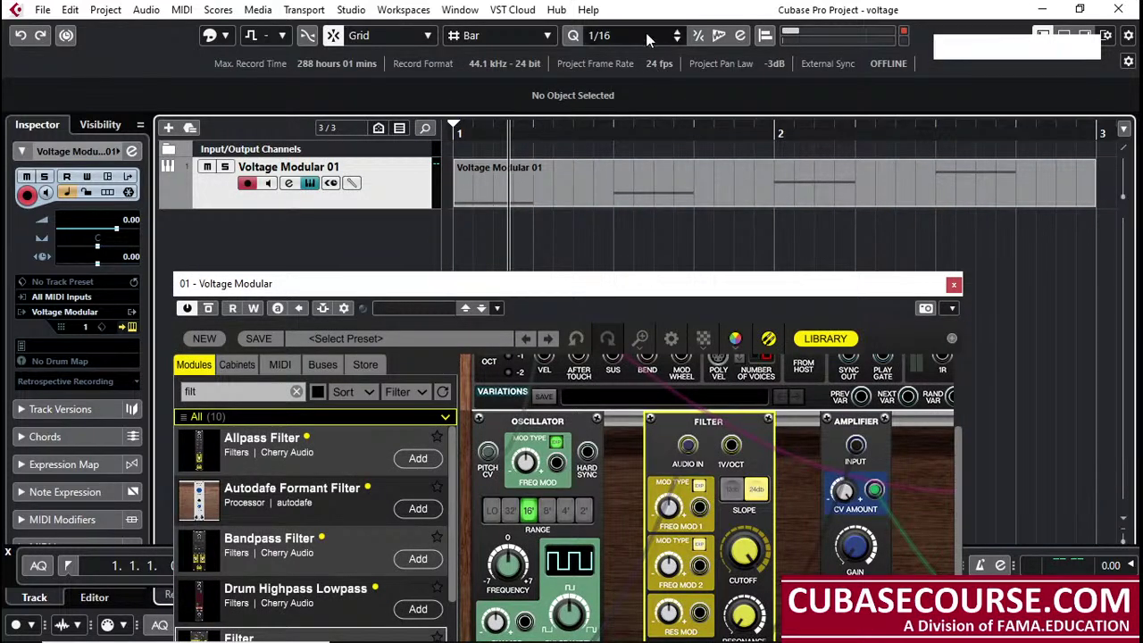
{"action": "left_click", "coordinate": [526, 36]}
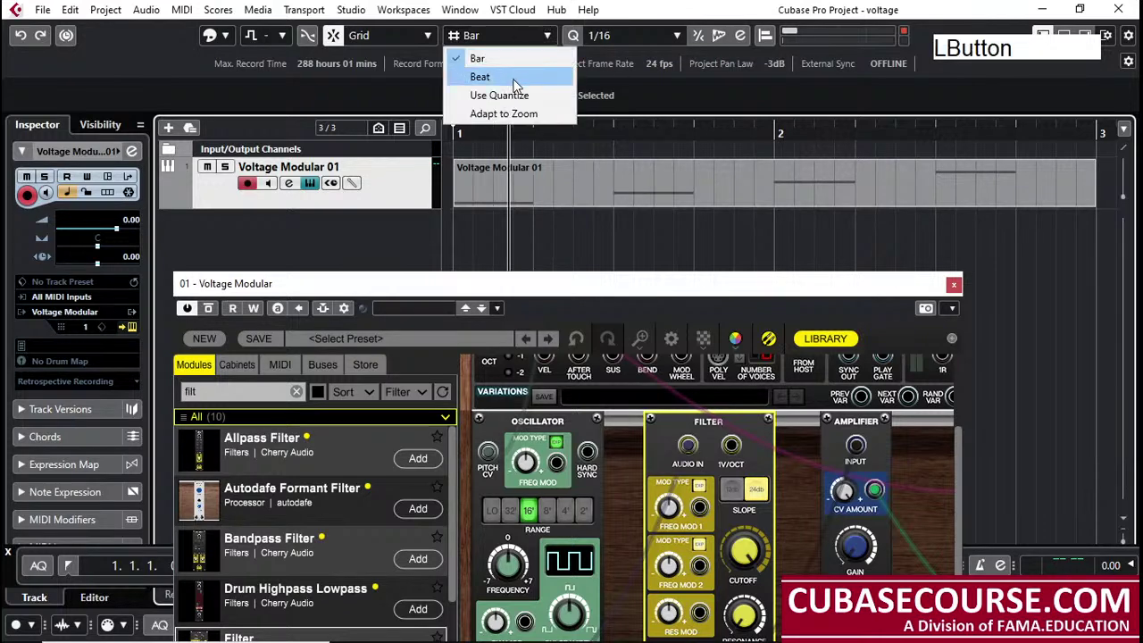
{"action": "left_click", "coordinate": [518, 78]}
{"action": "left_click", "coordinate": [534, 134], "text": "alt"}
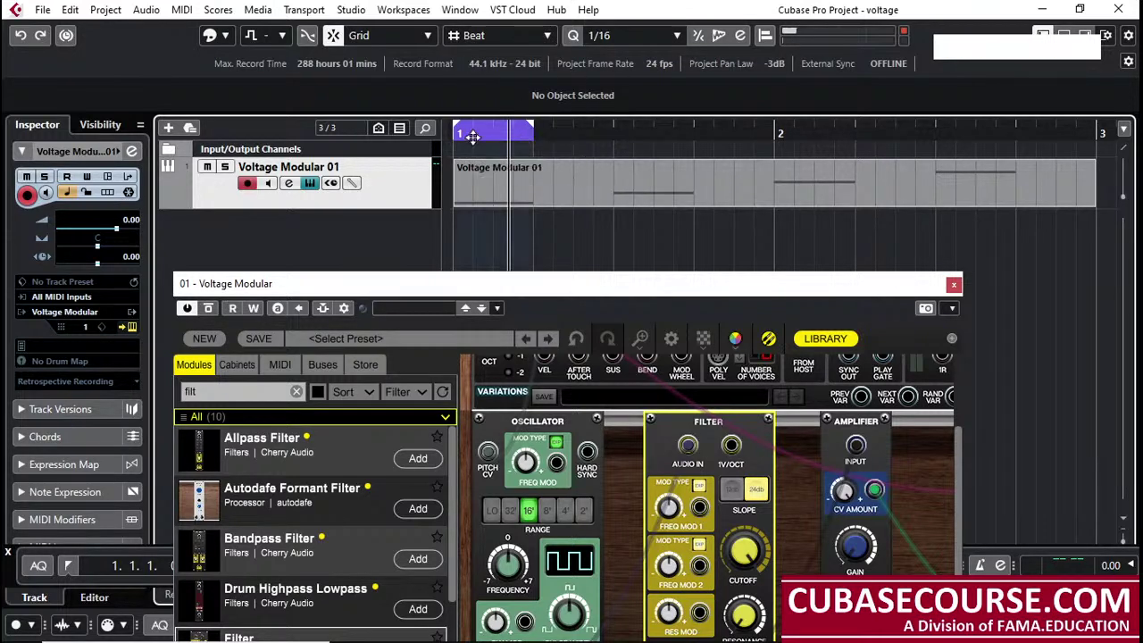
{"action": "left_click", "coordinate": [538, 268]}
Audition the one-beat loop and reposition the synth window so that the Filter module and the timeline ruler stay in view
{"action": "key", "text": "space"}
{"action": "left_click_drag", "start_coordinate": [544, 294], "coordinate": [591, 67]}
{"action": "left_click_drag", "start_coordinate": [784, 509], "coordinate": [948, 428]}
{"action": "left_click_drag", "start_coordinate": [904, 303], "coordinate": [928, 256]}
{"action": "left_click_drag", "start_coordinate": [952, 322], "coordinate": [945, 406]}
{"action": "left_click_drag", "start_coordinate": [844, 512], "coordinate": [533, 505]}
{"action": "left_click_drag", "start_coordinate": [653, 58], "coordinate": [604, 179]}
{"action": "key", "text": "space"}
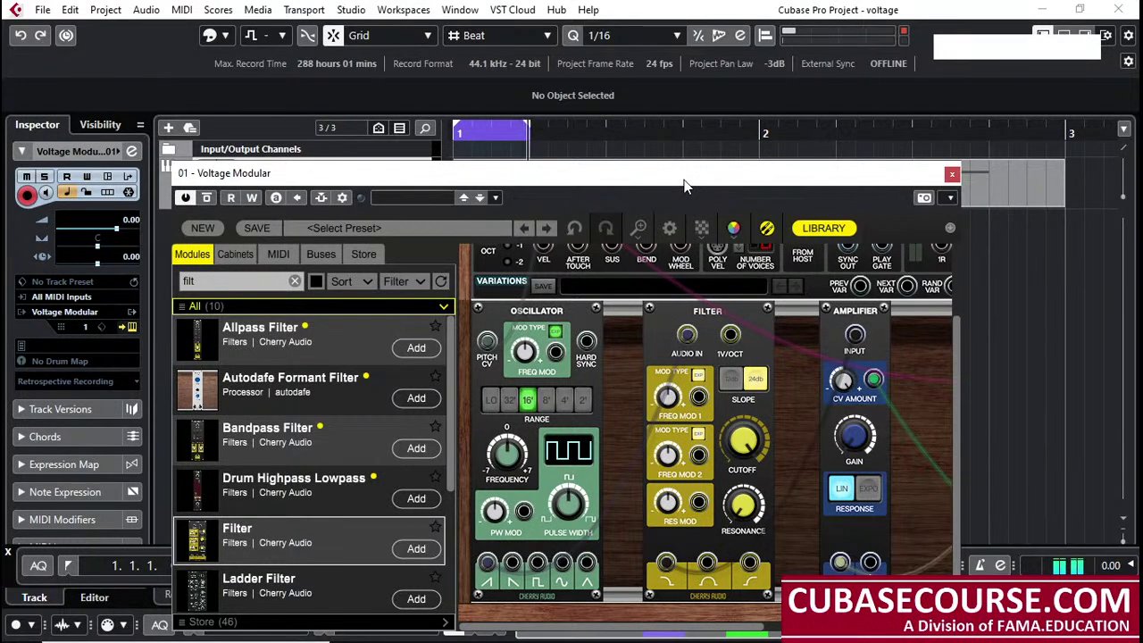
{"action": "key", "text": "space"}
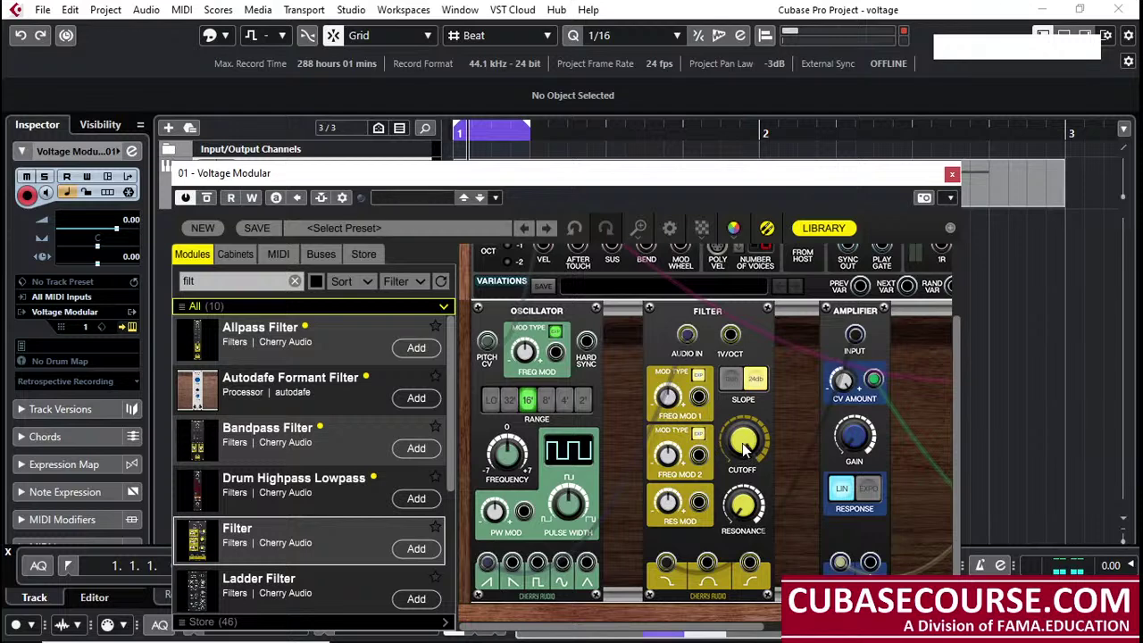
Play the loop from its start, sweep the Filter's cutoff down to about 4407 Hz and back up, and stop playback
{"action": "mouse_move", "coordinate": [744, 449]}
{"action": "left_click_drag", "start_coordinate": [585, 172], "coordinate": [593, 157]}
{"action": "left_click", "coordinate": [457, 133]}
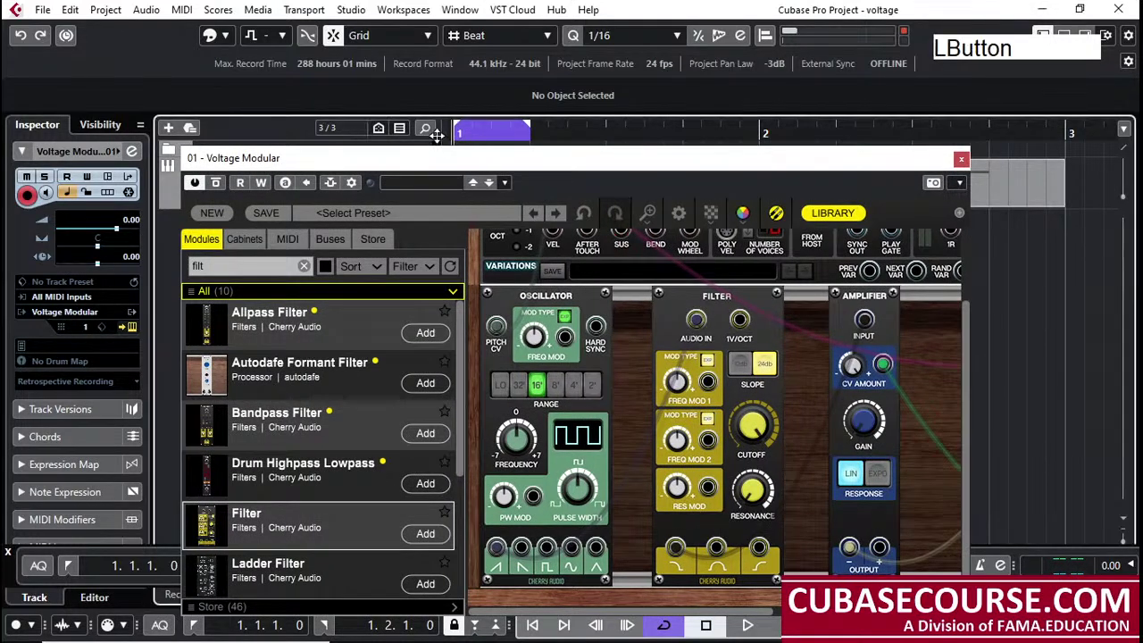
{"action": "key", "text": "space"}
{"action": "left_click_drag", "start_coordinate": [764, 420], "coordinate": [739, 482]}
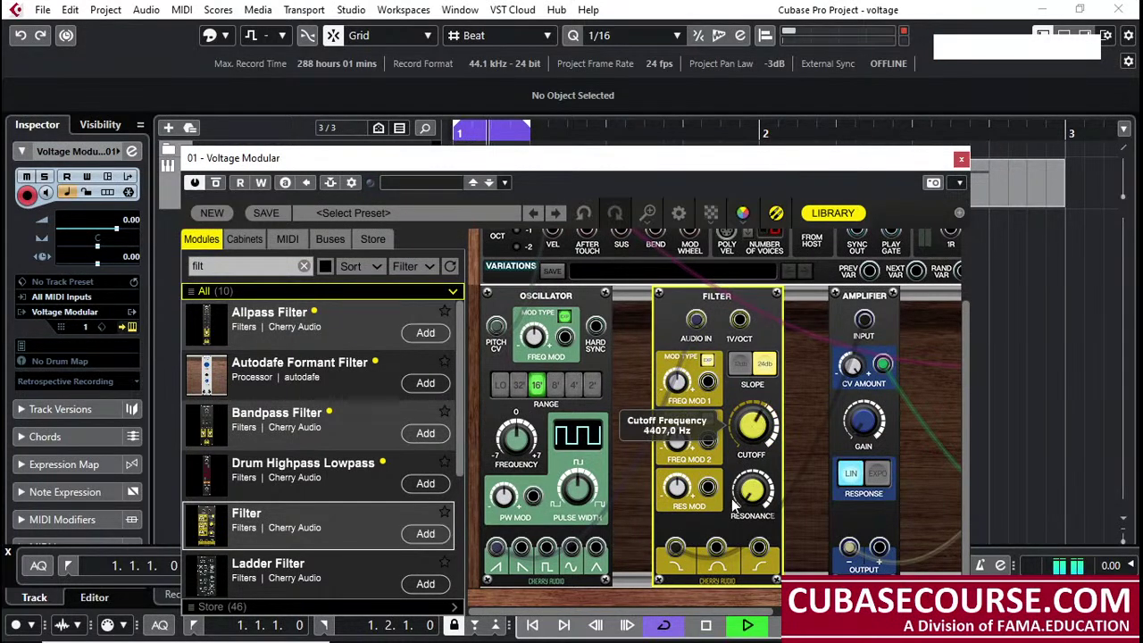
{"action": "left_click_drag", "start_coordinate": [725, 530], "coordinate": [721, 460]}
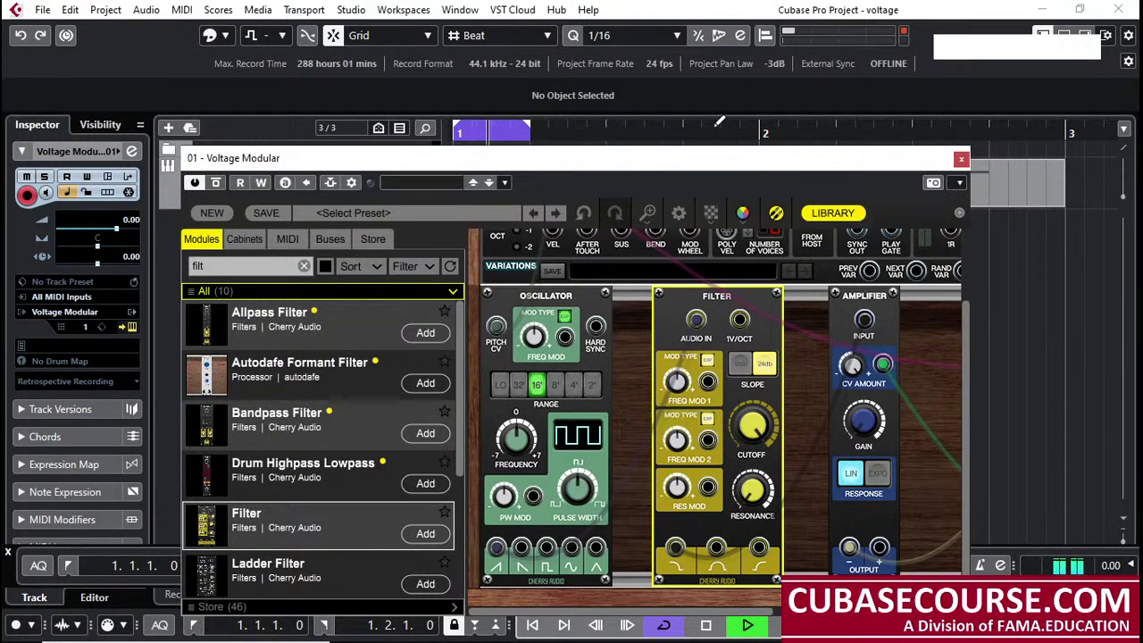
{"action": "key", "text": "space"}
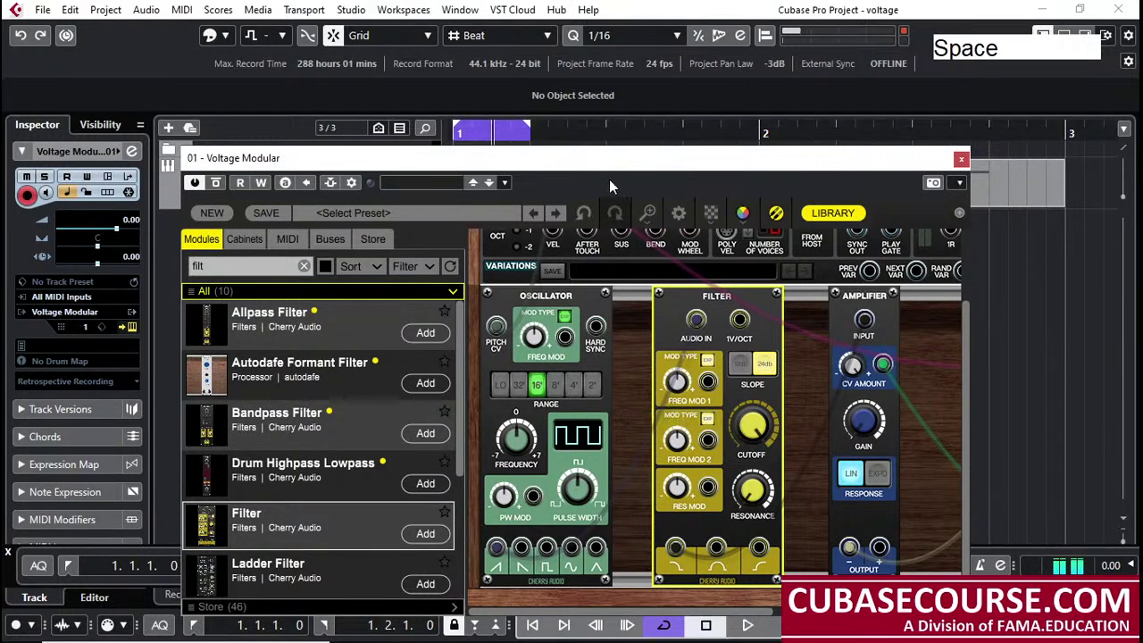
Search the audio effects for "sup", load SuperVision in the first audio insert of the Voltage Modular 01 track and open its window
{"action": "left_click", "coordinate": [90, 146]}
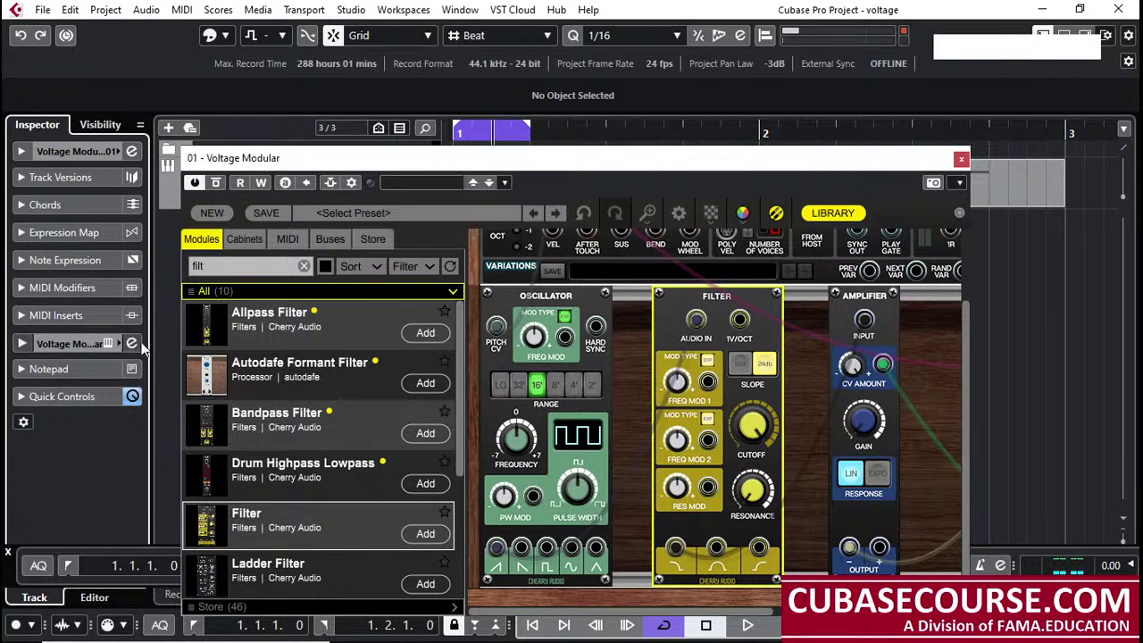
{"action": "left_click", "coordinate": [133, 343]}
{"action": "left_click", "coordinate": [85, 344]}
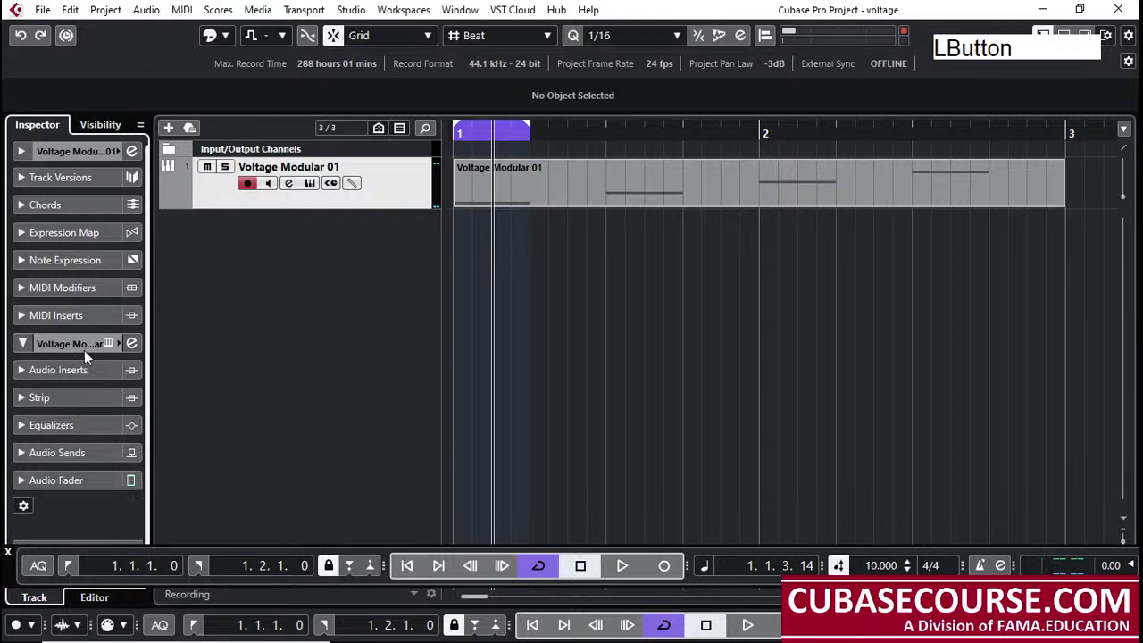
{"action": "left_click", "coordinate": [91, 373]}
{"action": "left_click", "coordinate": [125, 191]}
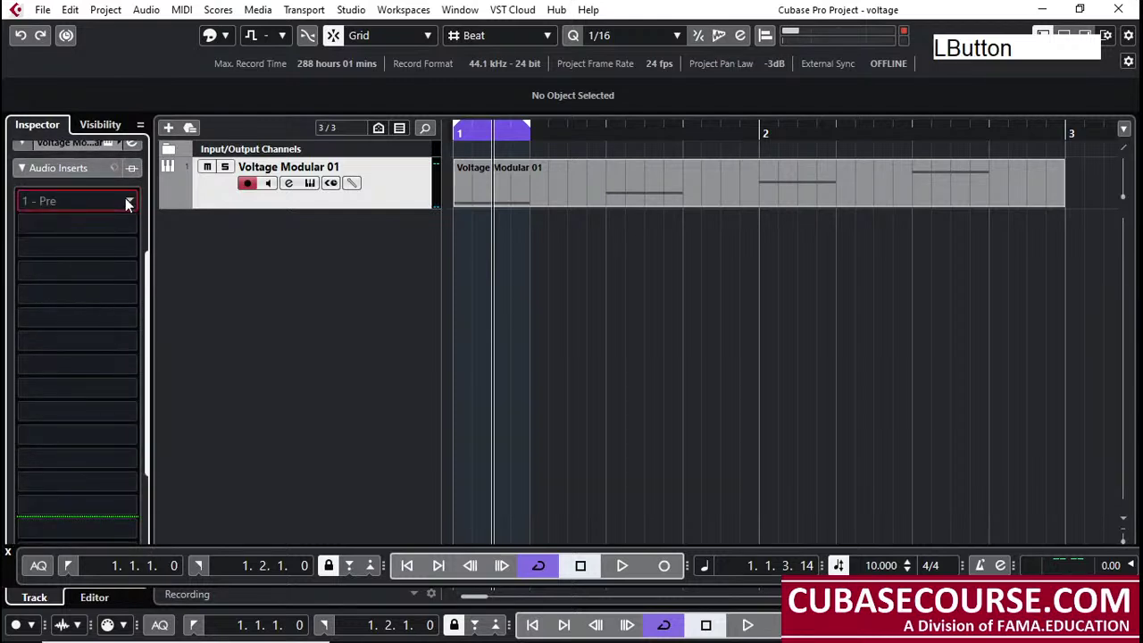
{"action": "left_click", "coordinate": [183, 200]}
{"action": "type", "text": "sup"}
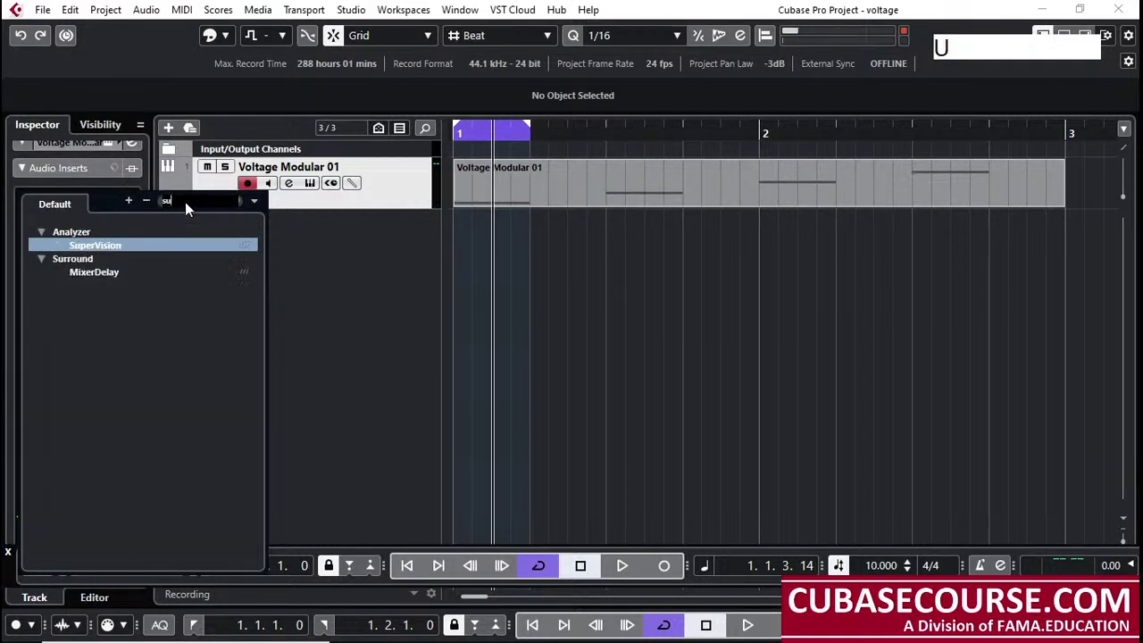
{"action": "left_click", "coordinate": [175, 246]}
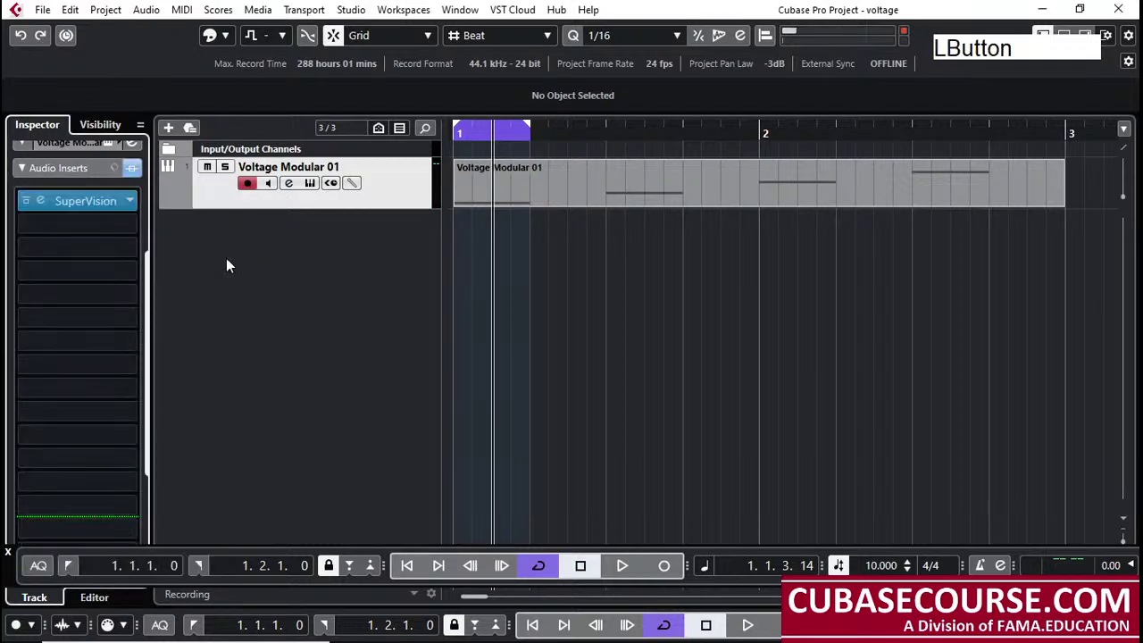
{"action": "left_click", "coordinate": [107, 201]}
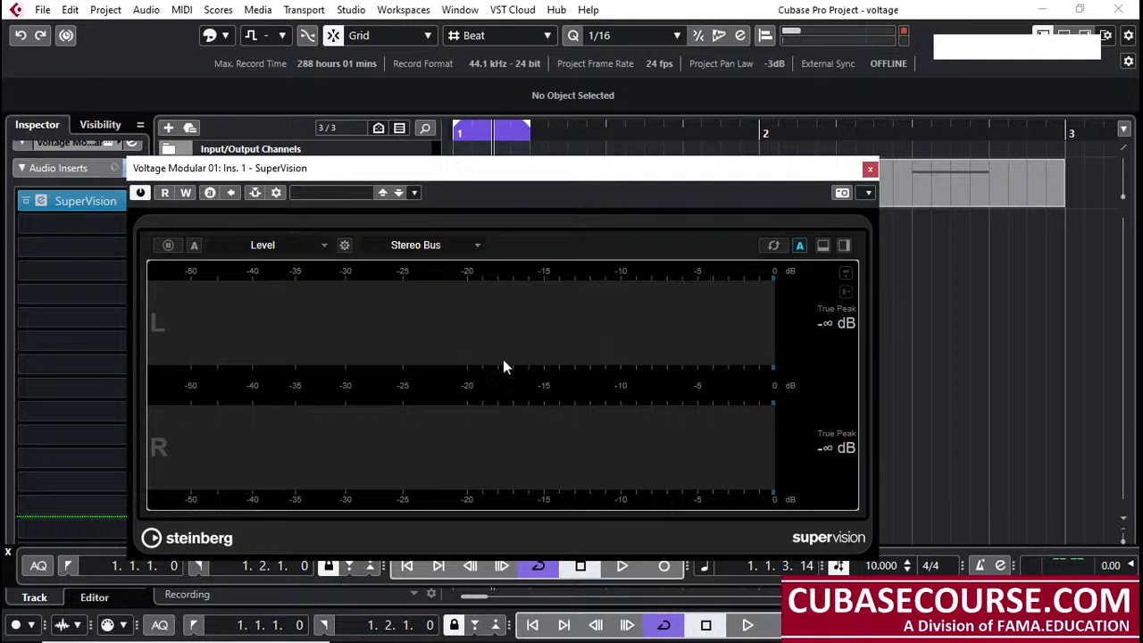
Switch SuperVision to the Spectrum Intensity display, then shrink its window and move it away from the tracks
{"action": "left_click", "coordinate": [277, 245]}
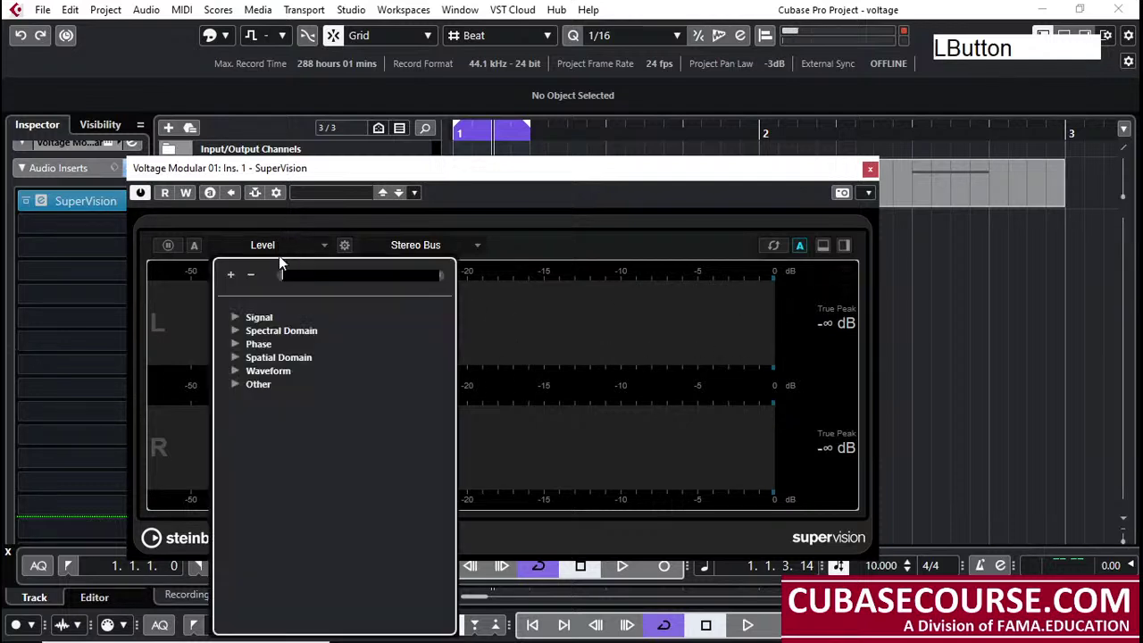
{"action": "left_click", "coordinate": [233, 330]}
{"action": "left_click", "coordinate": [343, 370]}
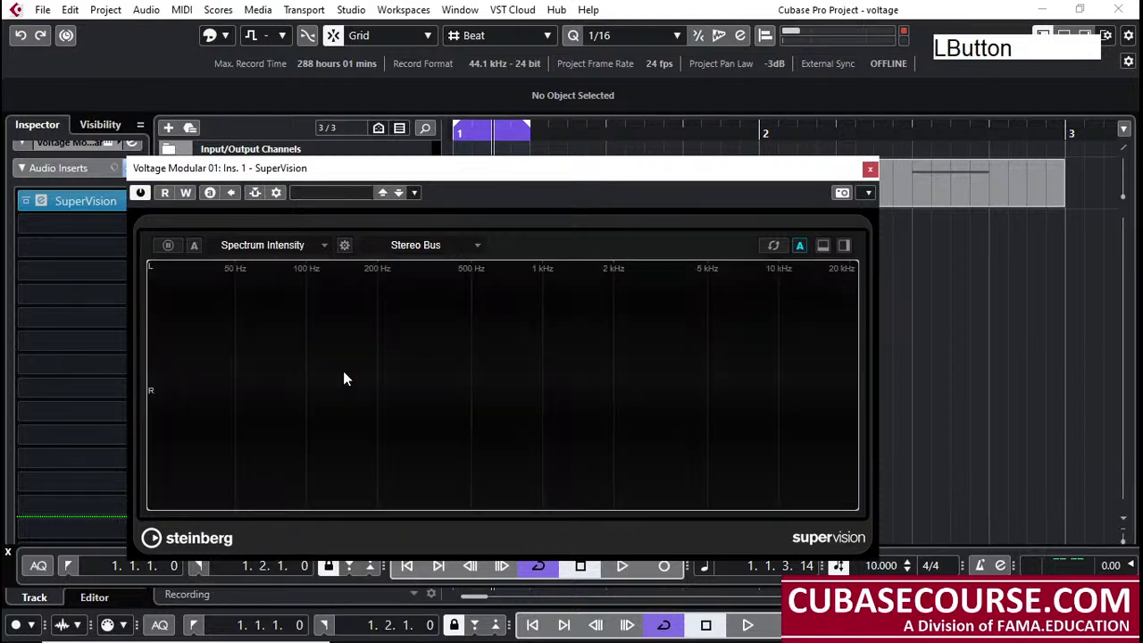
{"action": "left_click_drag", "start_coordinate": [673, 173], "coordinate": [740, 122]}
{"action": "left_click_drag", "start_coordinate": [1030, 505], "coordinate": [758, 280]}
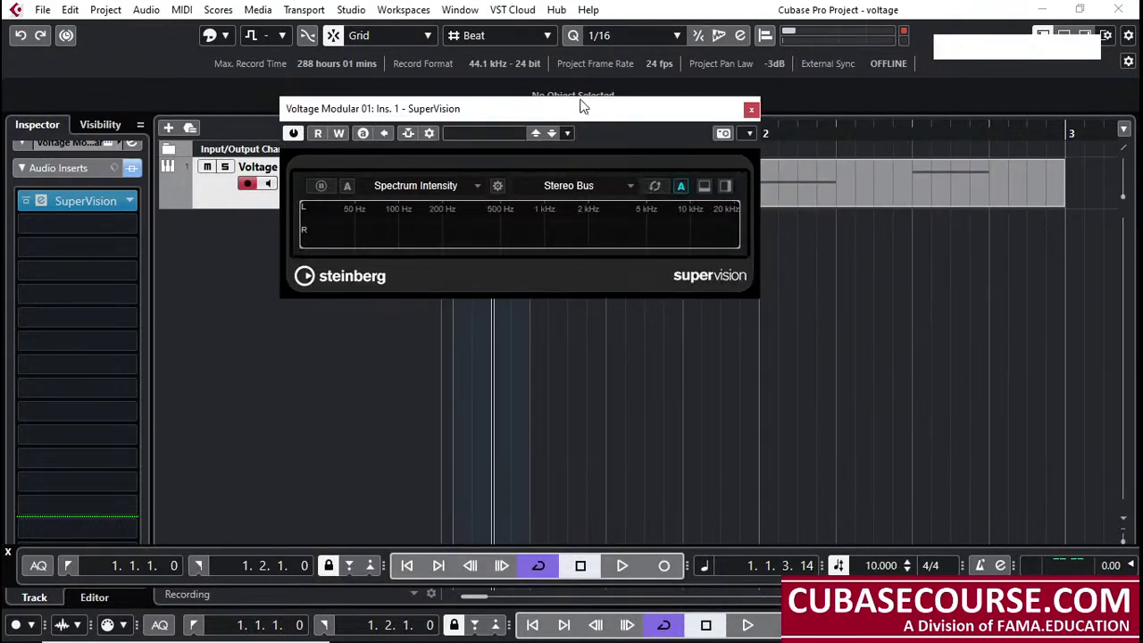
{"action": "left_click_drag", "start_coordinate": [578, 107], "coordinate": [967, 346]}
{"action": "left_click", "coordinate": [392, 283]}
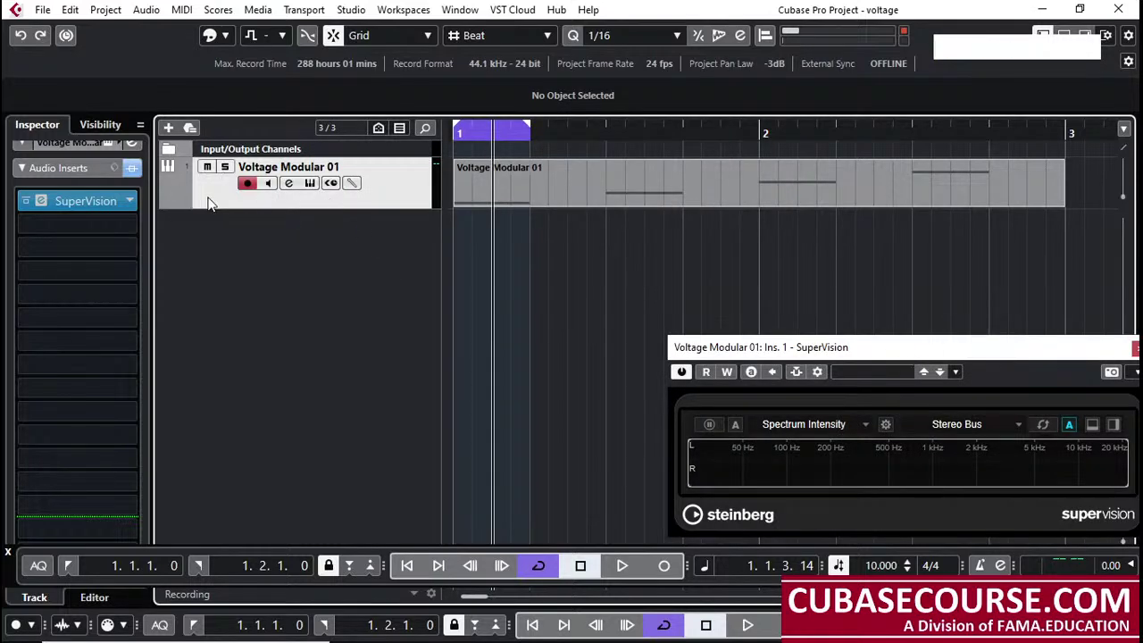
Reopen the Voltage Modular instrument window from the track's Inspector and arrange it beside the SuperVision analyser
{"action": "left_click", "coordinate": [68, 168]}
{"action": "left_click", "coordinate": [81, 153]}
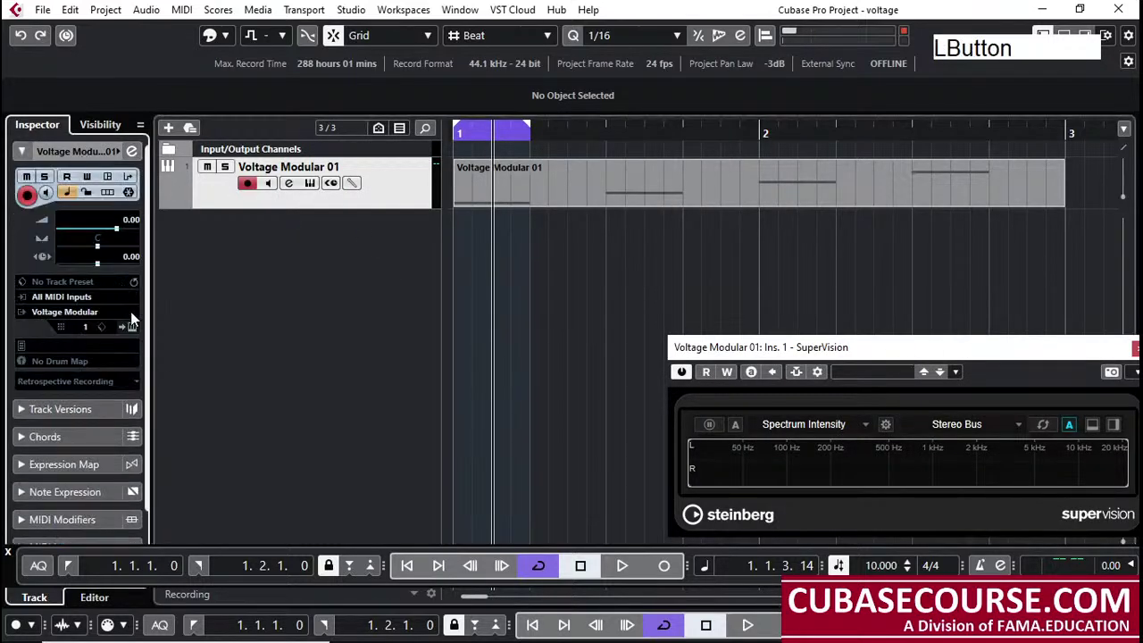
{"action": "left_click", "coordinate": [132, 327]}
{"action": "left_click_drag", "start_coordinate": [676, 159], "coordinate": [487, 73]}
{"action": "left_click_drag", "start_coordinate": [930, 358], "coordinate": [1007, 353]}
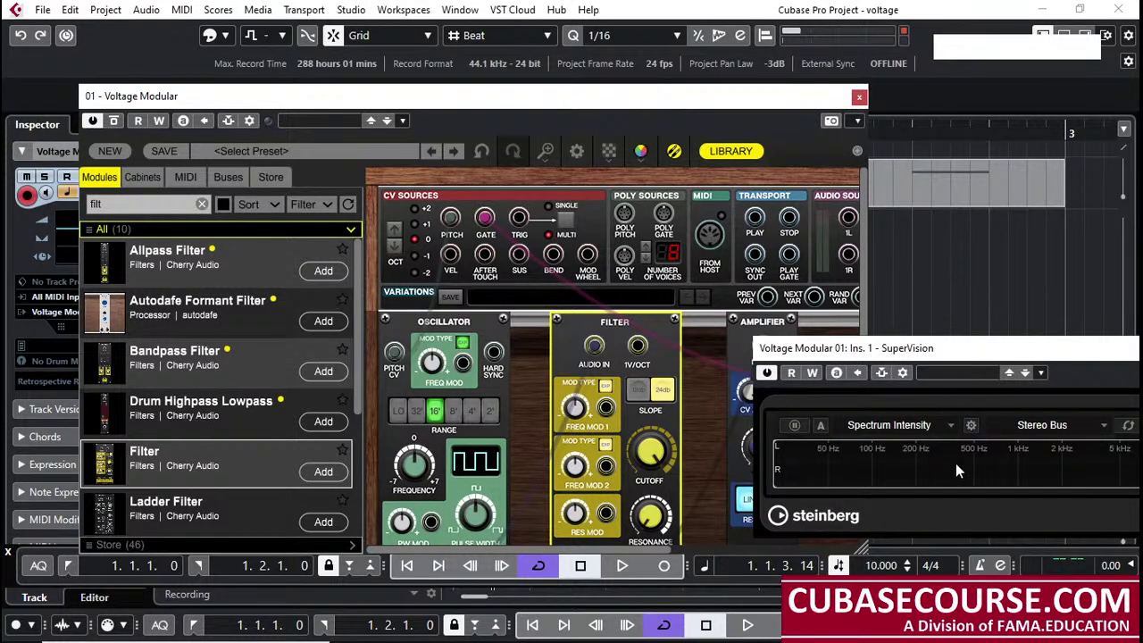
{"action": "left_click", "coordinate": [500, 103]}
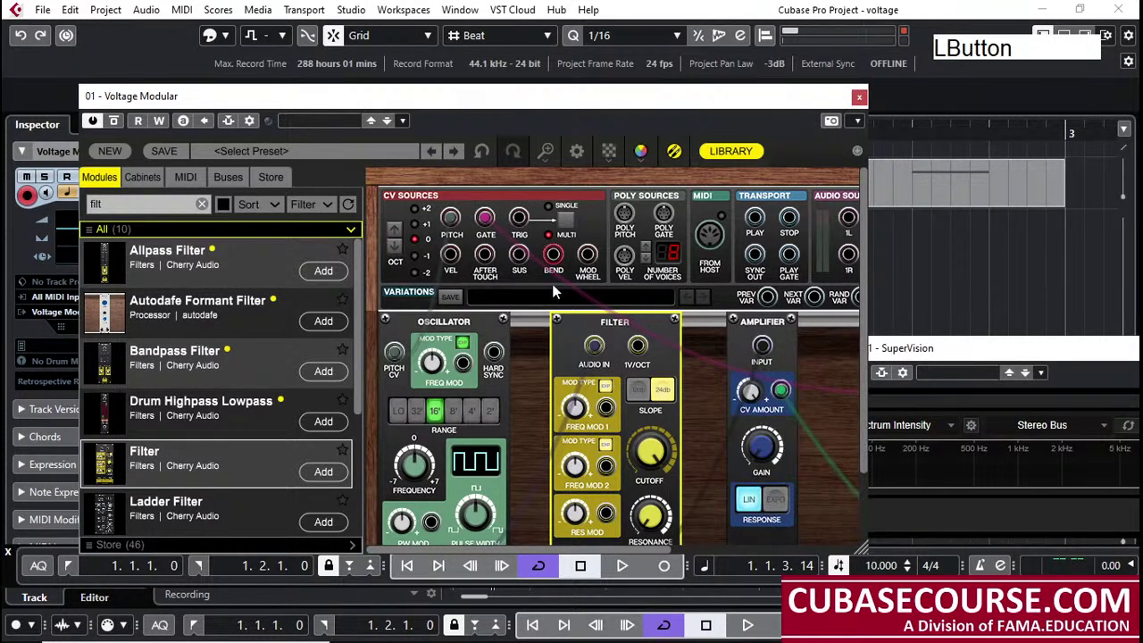
Play the loop briefly to check the analyser and change SuperVision's display to Spectrum Bar
{"action": "key", "text": "space"}
{"action": "left_click", "coordinate": [655, 453]}
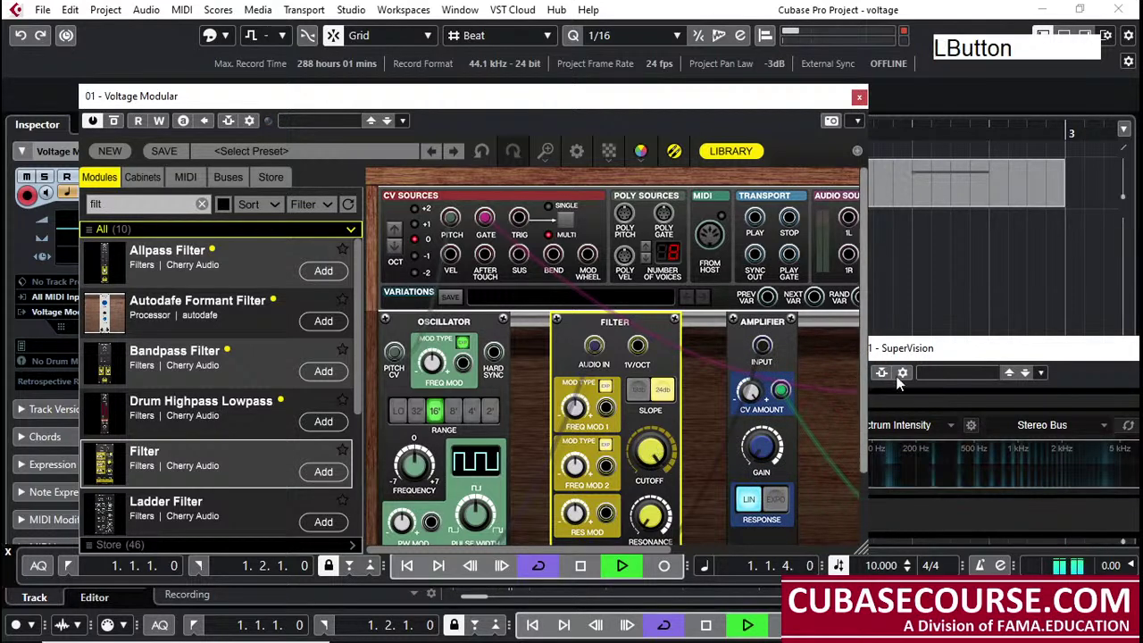
{"action": "key", "text": "space"}
{"action": "left_click", "coordinate": [938, 427]}
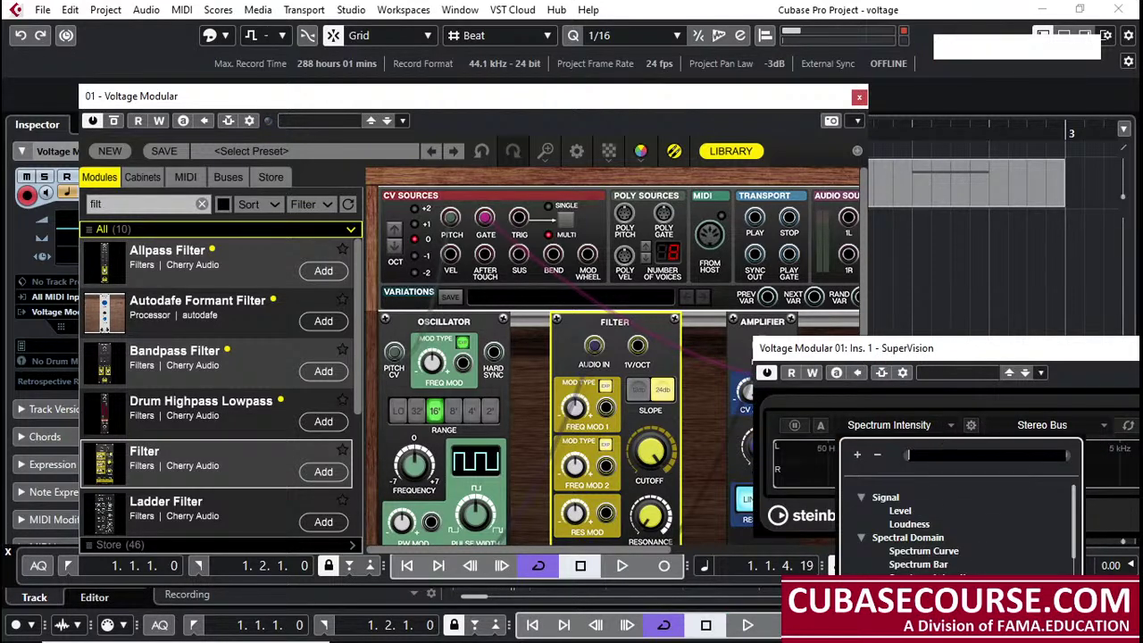
{"action": "left_click", "coordinate": [954, 566]}
Lower the Filter's cutoff to about 814 Hz during loop playback, then move and enlarge the SuperVision window
{"action": "key", "text": "space"}
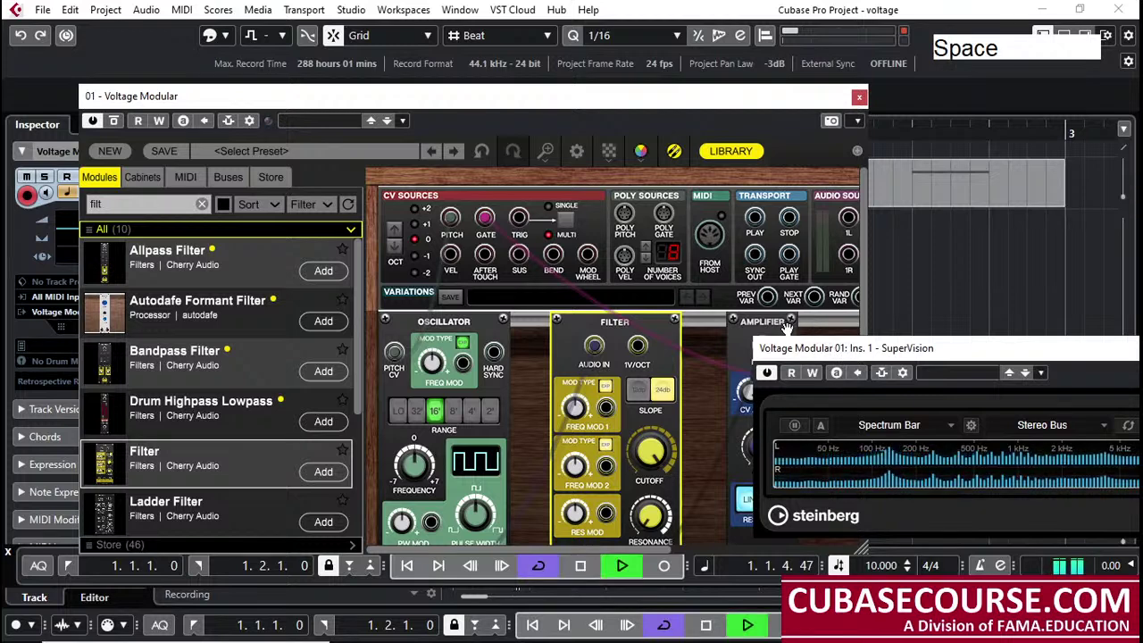
{"action": "left_click", "coordinate": [654, 453]}
{"action": "left_click_drag", "start_coordinate": [646, 460], "coordinate": [621, 581]}
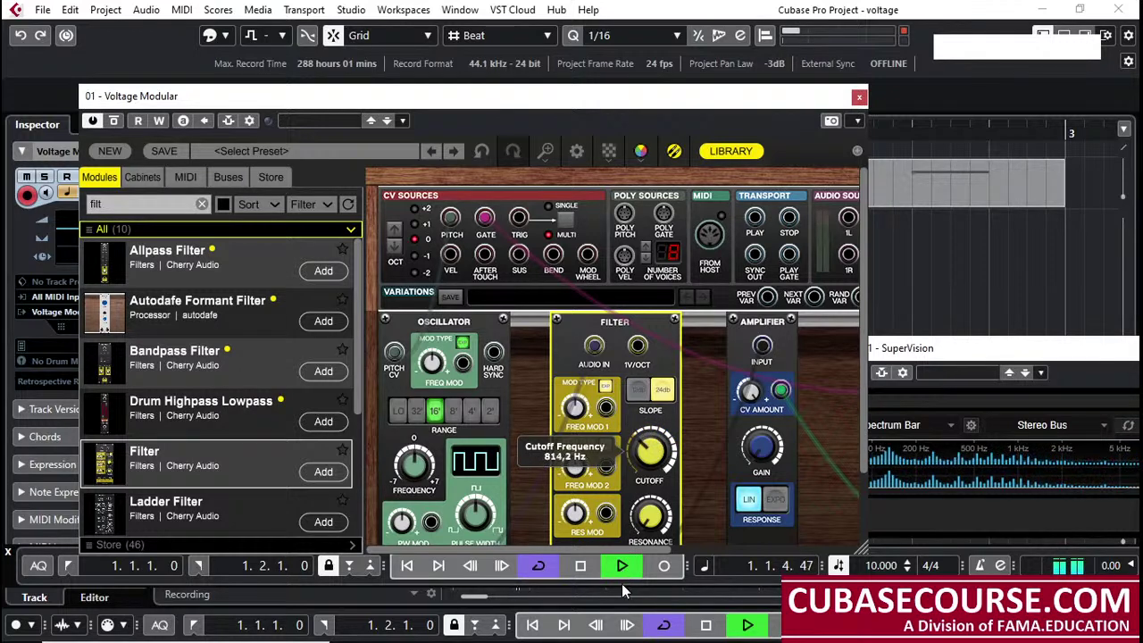
{"action": "left_click_drag", "start_coordinate": [933, 356], "coordinate": [843, 113]}
{"action": "left_click_drag", "start_coordinate": [1127, 297], "coordinate": [1127, 386]}
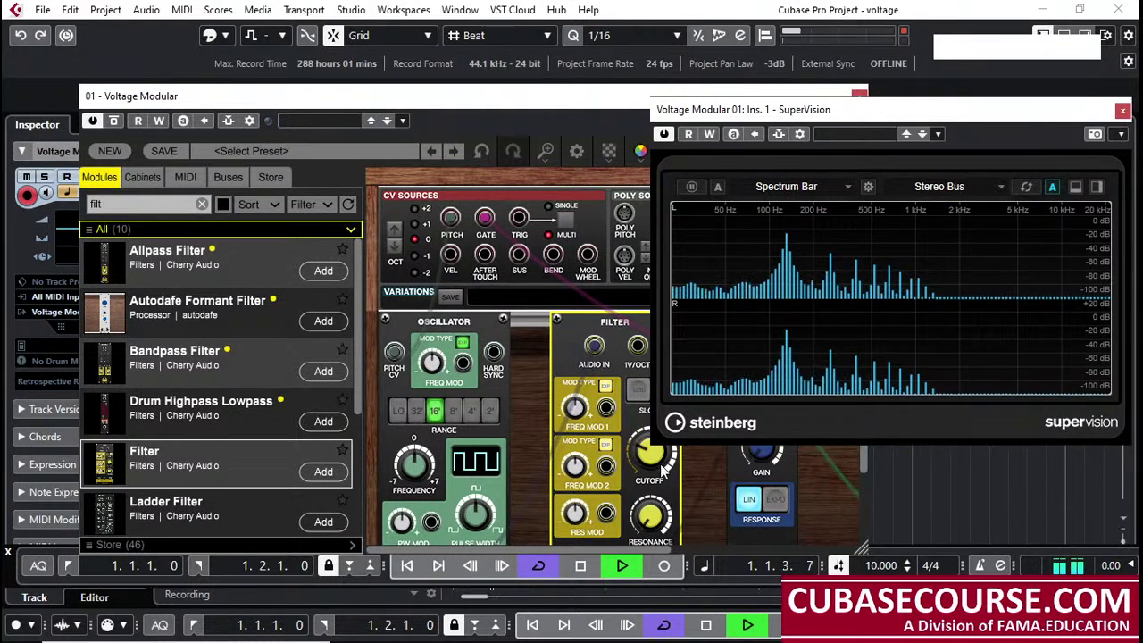
Shift the synth window clear of SuperVision and vary the Filter's cutoff during loop playback to examine the lowpass effect on the spectrum
{"action": "left_click", "coordinate": [582, 95]}
{"action": "left_click_drag", "start_coordinate": [582, 95], "coordinate": [484, 94]}
{"action": "left_click_drag", "start_coordinate": [554, 475], "coordinate": [823, 540]}
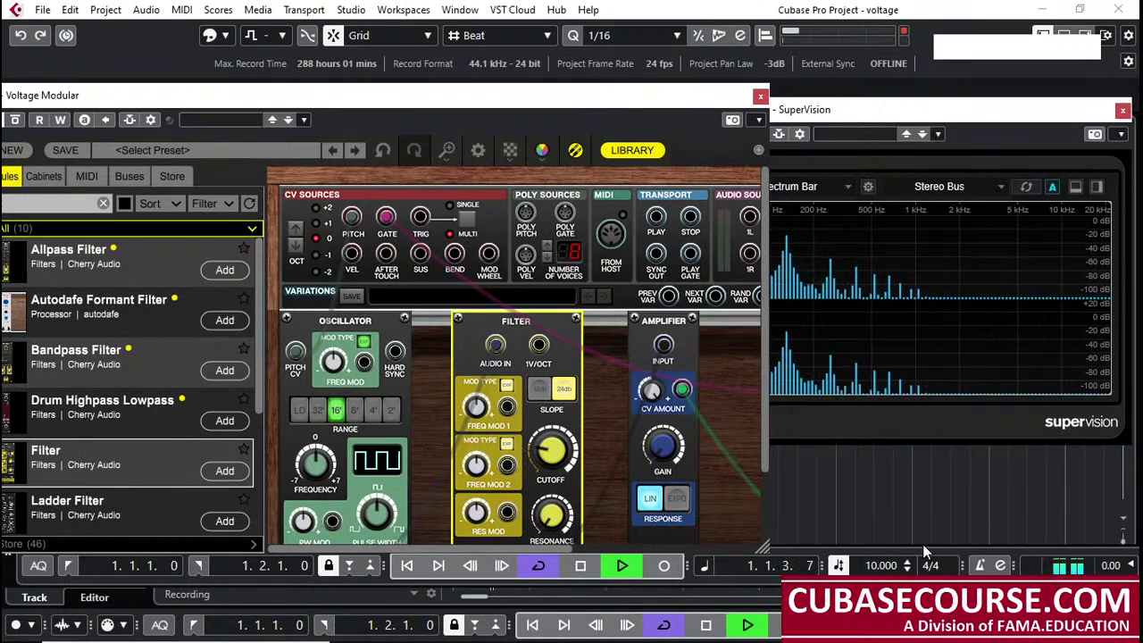
{"action": "key", "text": "space"}
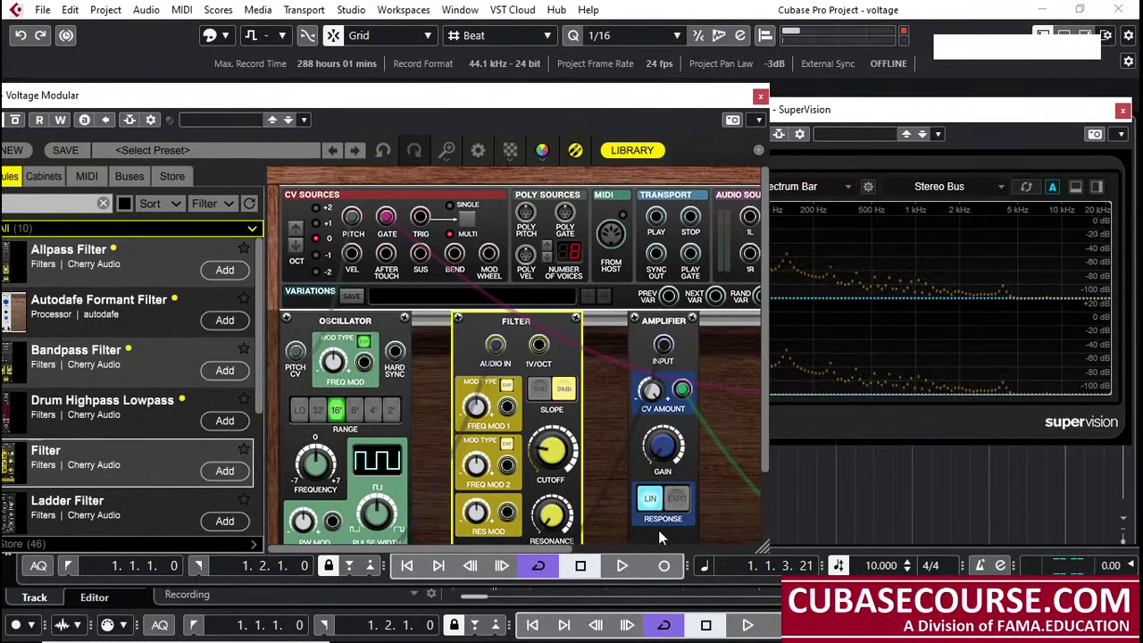
{"action": "key", "text": "space"}
{"action": "mouse_move", "coordinate": [547, 457]}
{"action": "left_mouse_down"}
{"action": "mouse_move", "coordinate": [553, 350]}
{"action": "mouse_move", "coordinate": [540, 478]}
{"action": "mouse_move", "coordinate": [541, 466]}
{"action": "left_mouse_up"}
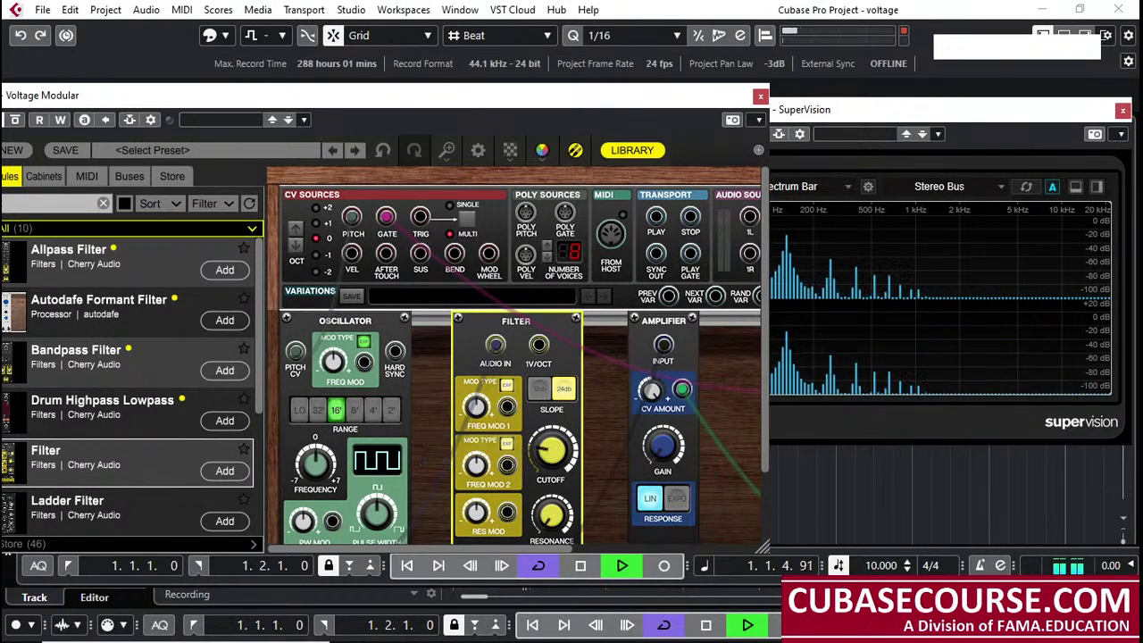
{"action": "key", "text": "space"}
Move the Amplifier's feed from the Filter's lowpass output to its highpass output and audition the loop with the cutoff at 0 Hz
{"action": "scroll", "coordinate": [589, 411], "scroll_direction": "down", "scroll_amount": 2}
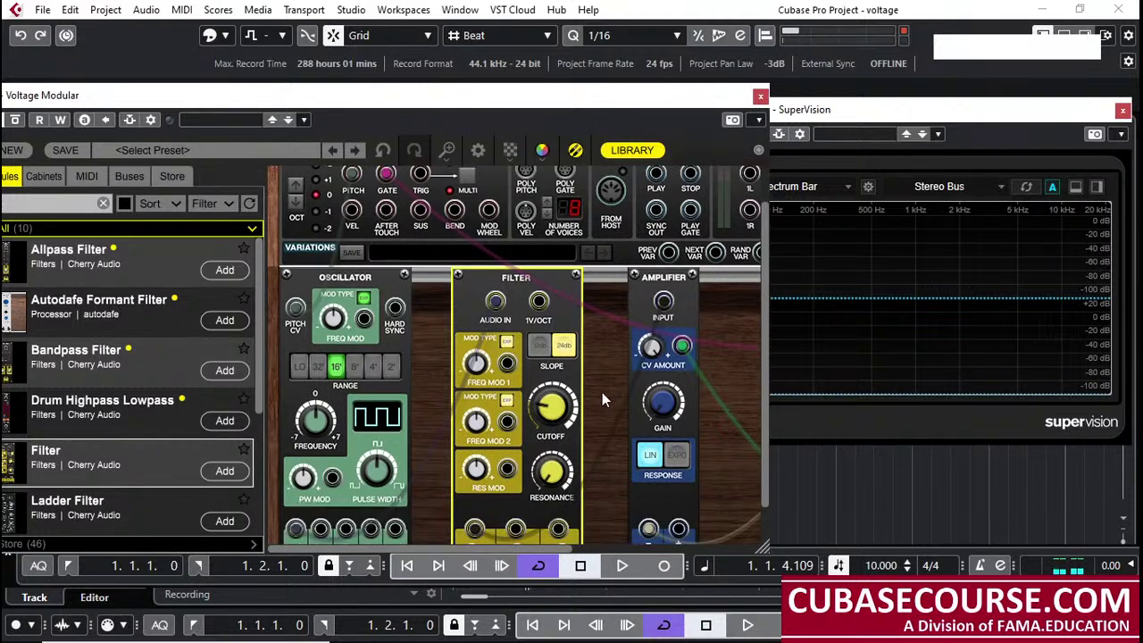
{"action": "left_click_drag", "start_coordinate": [475, 484], "coordinate": [616, 446]}
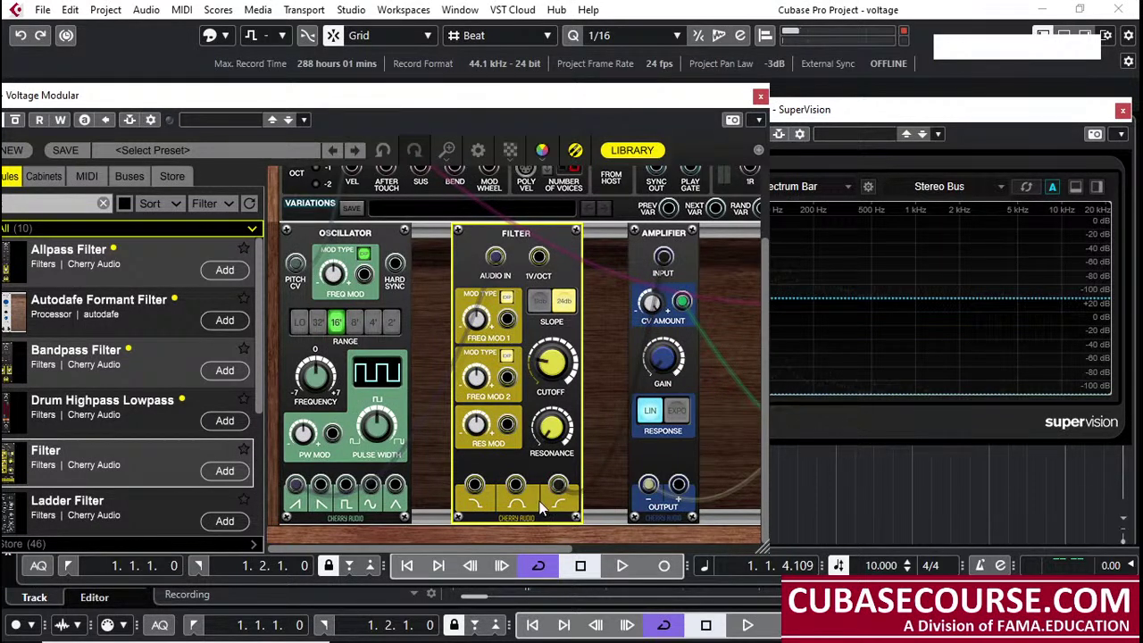
{"action": "left_click", "coordinate": [542, 386]}
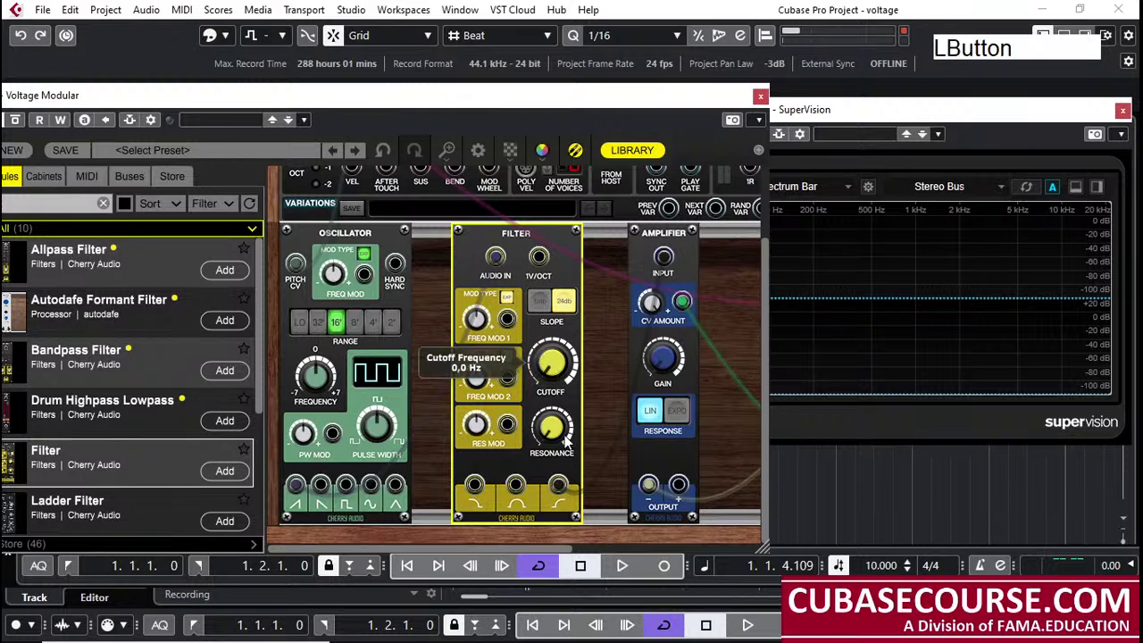
{"action": "left_click", "coordinate": [835, 423]}
{"action": "key", "text": "space"}
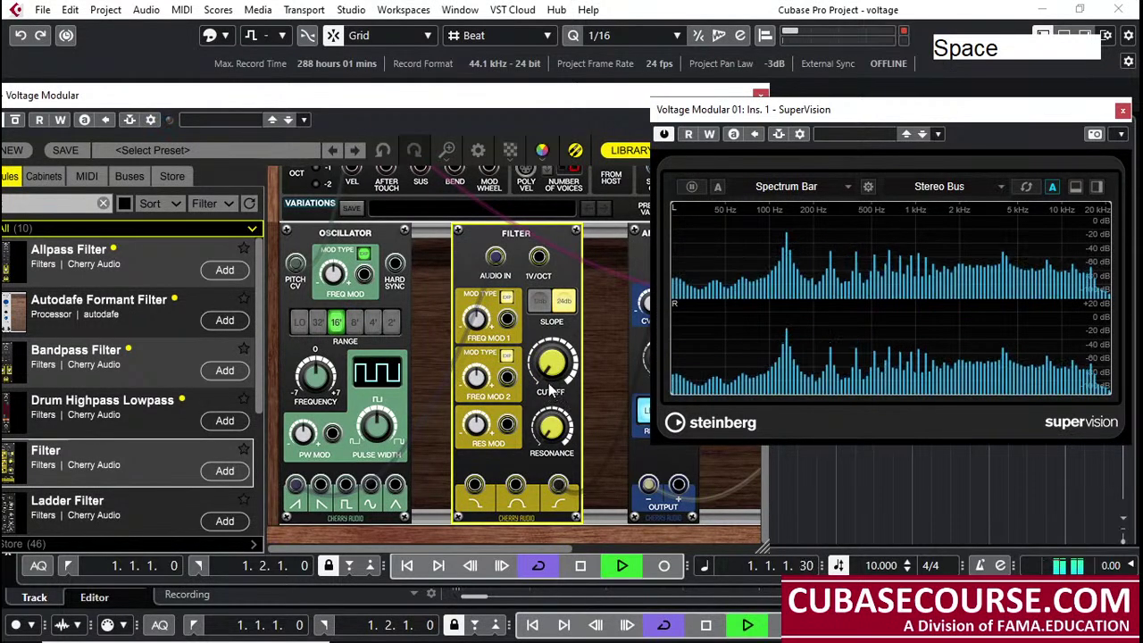
Raise the Filter's cutoff to about 19289 Hz during loop playback to examine the highpass effect, moving the synth window clear of SuperVision
{"action": "left_click", "coordinate": [550, 375]}
{"action": "left_click_drag", "start_coordinate": [543, 357], "coordinate": [548, 298]}
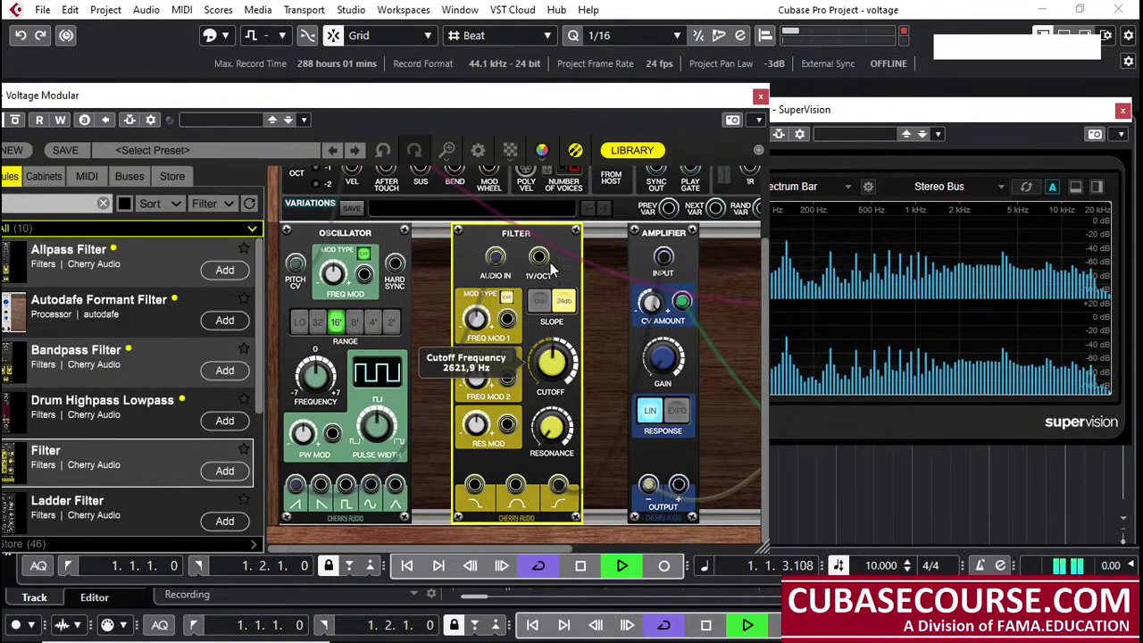
{"action": "left_click_drag", "start_coordinate": [566, 232], "coordinate": [621, 134]}
{"action": "left_click_drag", "start_coordinate": [674, 101], "coordinate": [506, 83]}
{"action": "left_click_drag", "start_coordinate": [393, 343], "coordinate": [340, 330]}
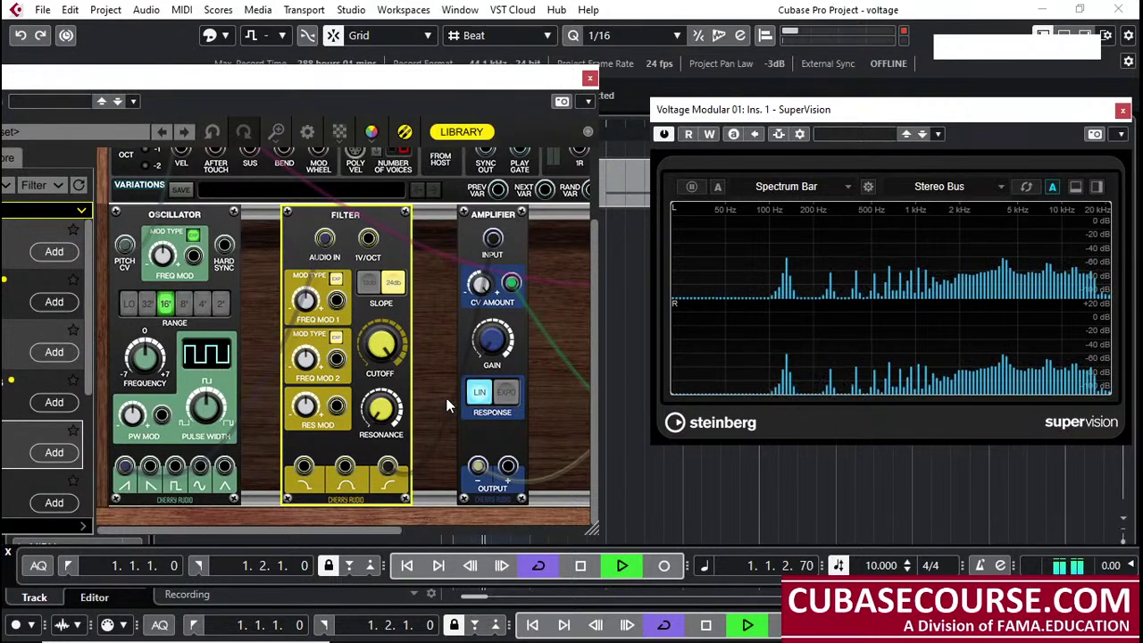
{"action": "key", "text": "space"}
Move the Amplifier's feed from the Filter's highpass output to its bandpass output and audition the loop with a lower cutoff
{"action": "left_click_drag", "start_coordinate": [492, 239], "coordinate": [465, 491]}
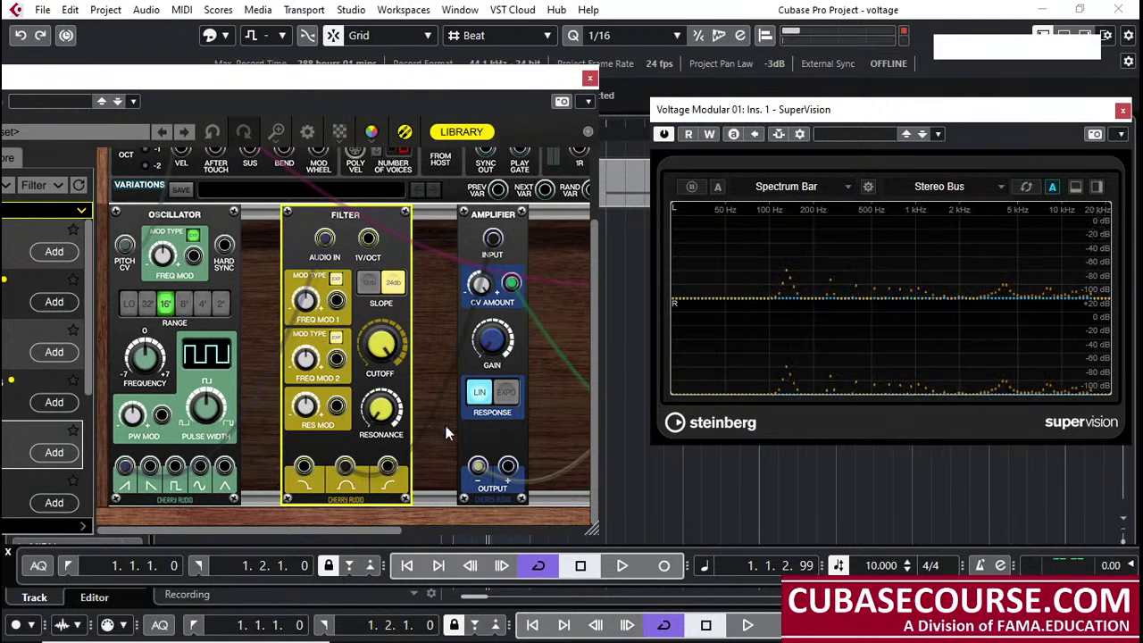
{"action": "left_click", "coordinate": [385, 346]}
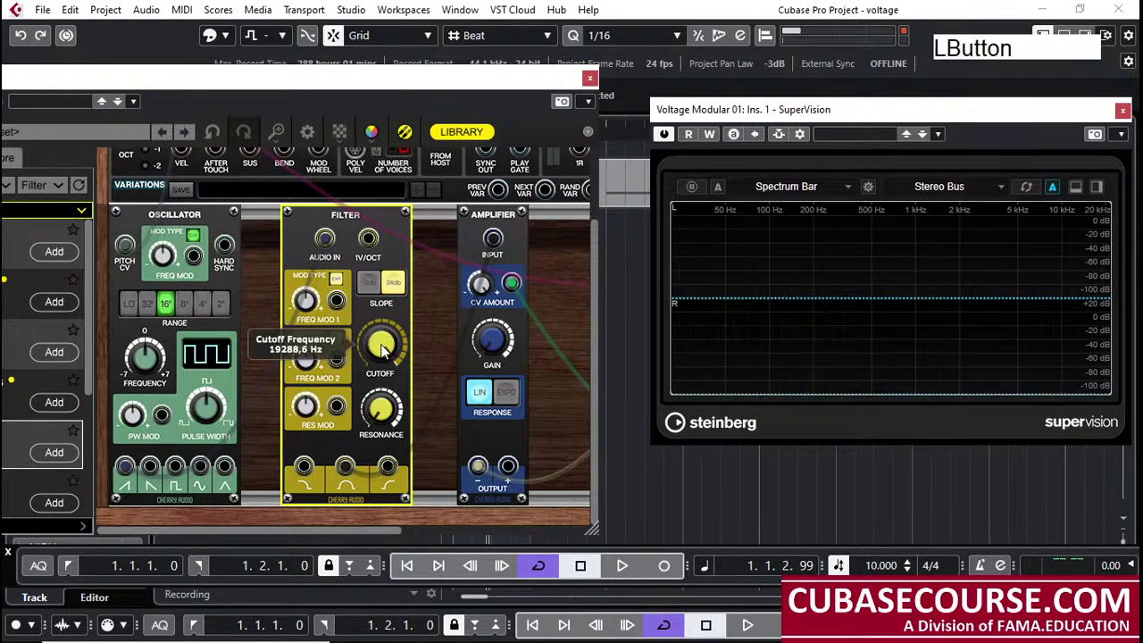
{"action": "left_click_drag", "start_coordinate": [384, 331], "coordinate": [382, 473]}
{"action": "key", "text": "space"}
{"action": "key", "text": "space"}
Raise the Filter's resonance and sweep the cutoff down from 20000 Hz and back up to 2560.5 Hz while auditioning the bandpass output
{"action": "left_click_drag", "start_coordinate": [387, 420], "coordinate": [384, 367]}
{"action": "left_click_drag", "start_coordinate": [386, 295], "coordinate": [383, 250]}
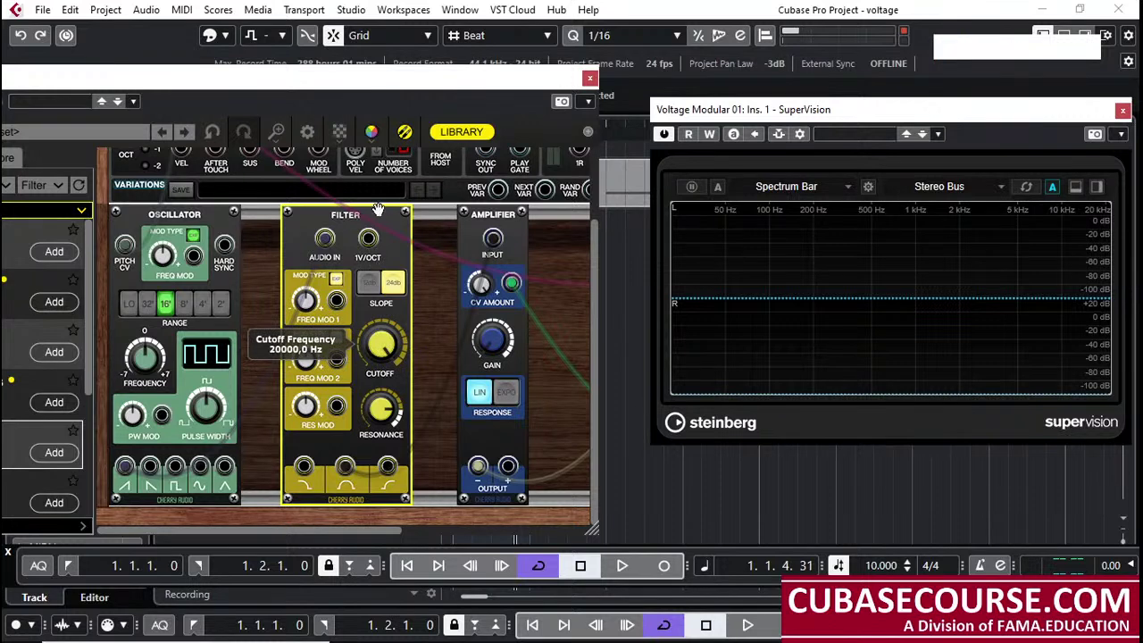
{"action": "key", "text": "space"}
{"action": "left_click_drag", "start_coordinate": [383, 349], "coordinate": [382, 403]}
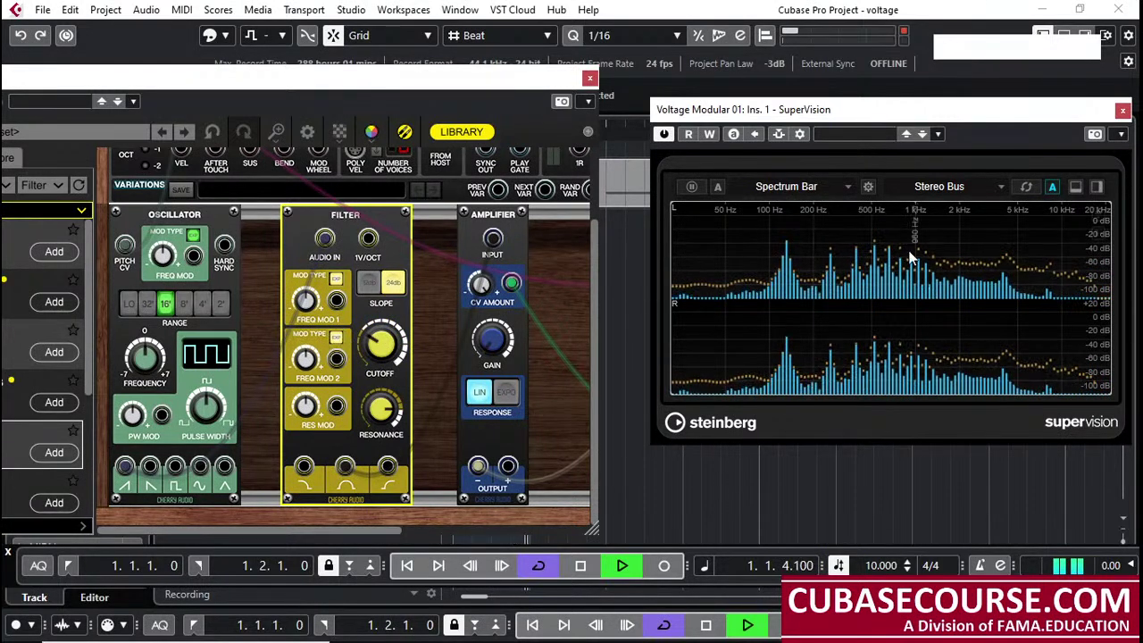
{"action": "left_click_drag", "start_coordinate": [378, 343], "coordinate": [385, 308]}
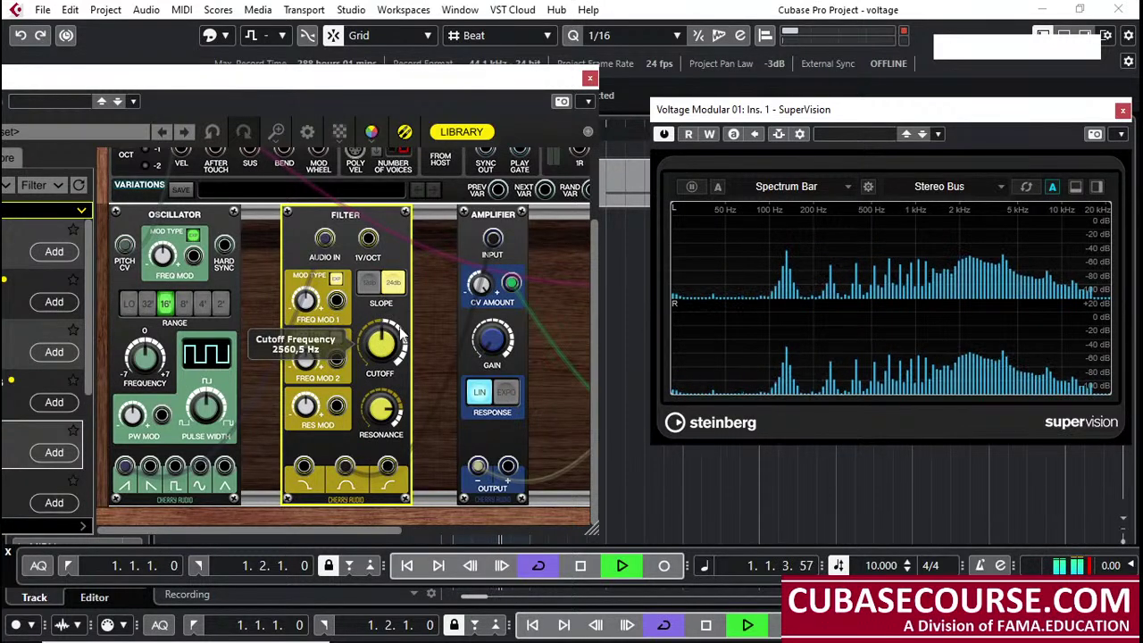
{"action": "key", "text": "space"}
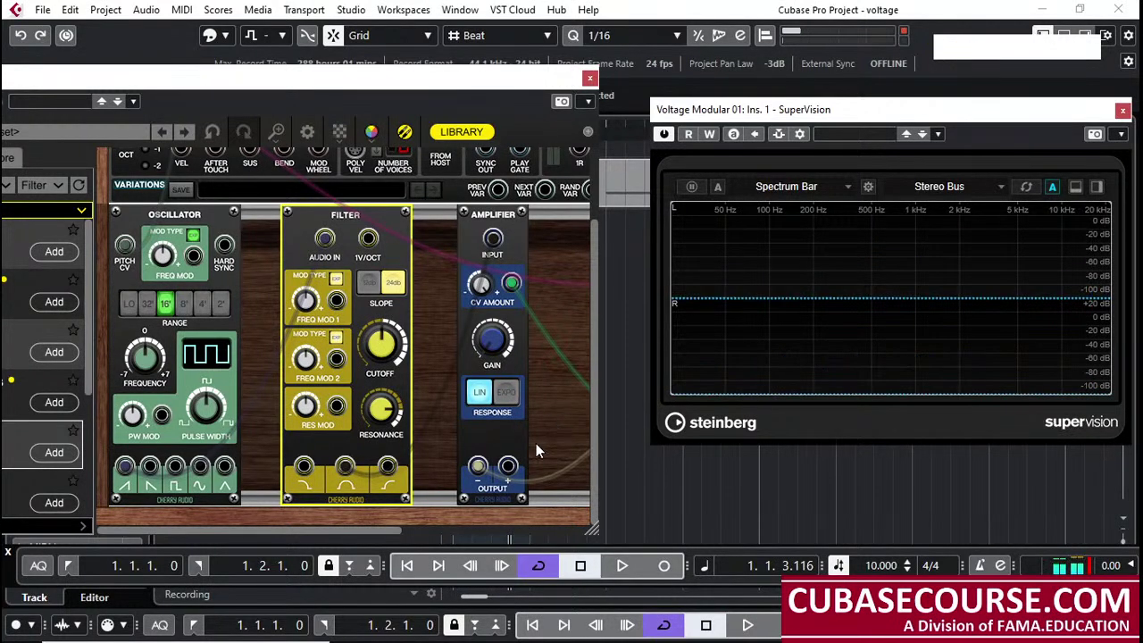
Move the Amplifier's feed from the Filter's bandpass output to its lowpass output and set the resonance to 100%
{"action": "left_click_drag", "start_coordinate": [308, 469], "coordinate": [366, 410]}
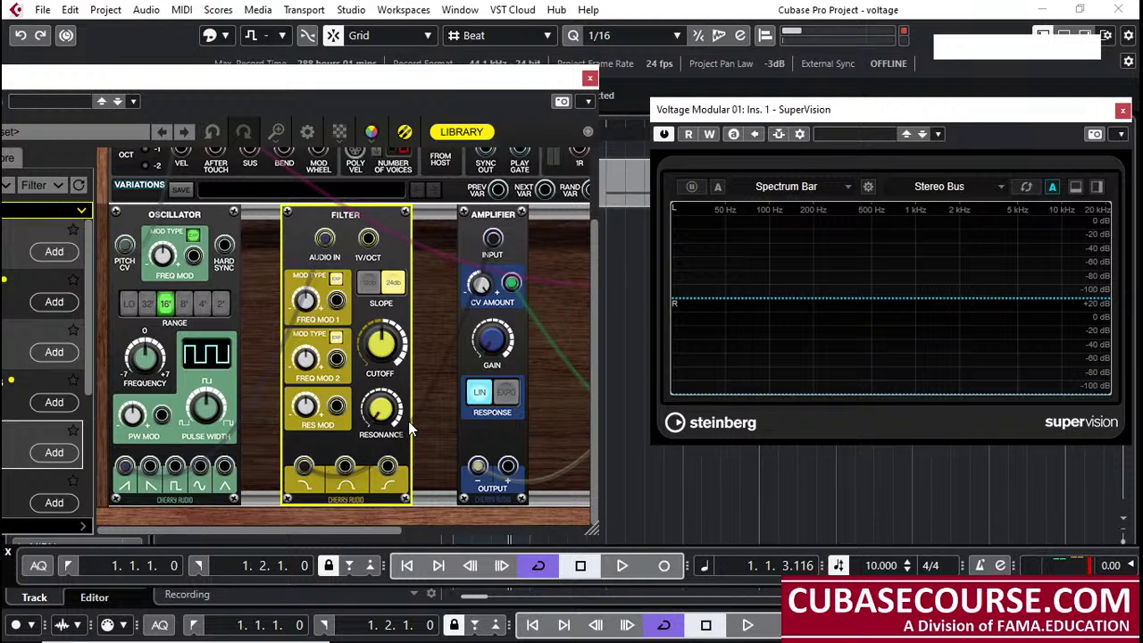
{"action": "left_click_drag", "start_coordinate": [492, 237], "coordinate": [305, 469]}
{"action": "left_click_drag", "start_coordinate": [125, 465], "coordinate": [324, 238]}
{"action": "left_click", "coordinate": [386, 420]}
{"action": "mouse_move", "coordinate": [387, 426]}
{"action": "left_click_drag", "start_coordinate": [387, 431], "coordinate": [379, 130]}
{"action": "left_click_drag", "start_coordinate": [382, 331], "coordinate": [380, 345]}
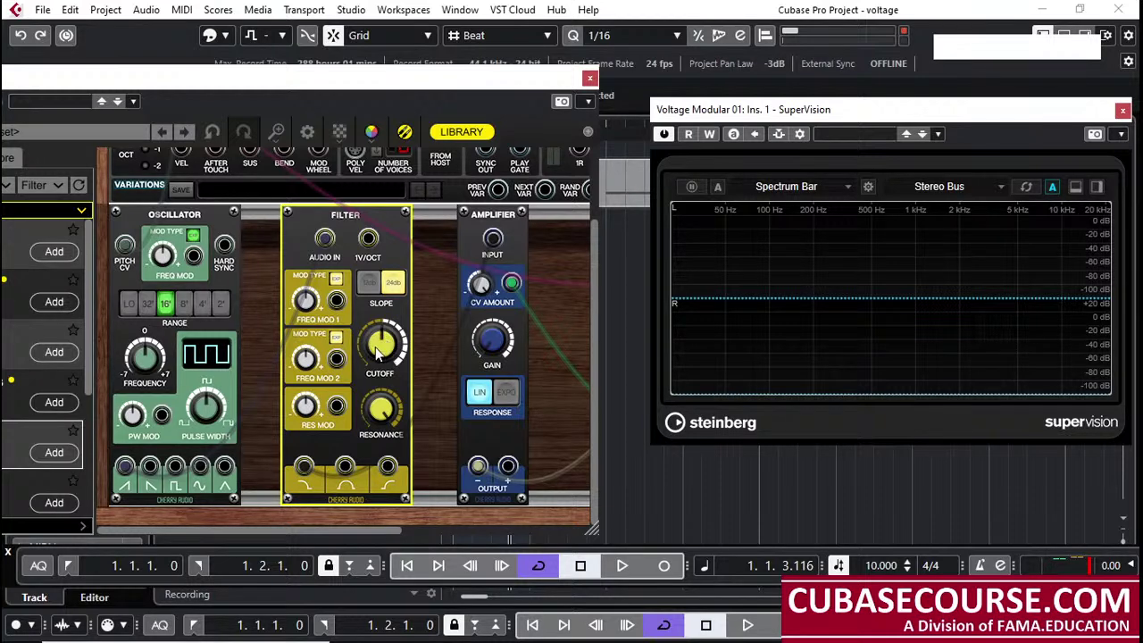
{"action": "mouse_move", "coordinate": [379, 353]}
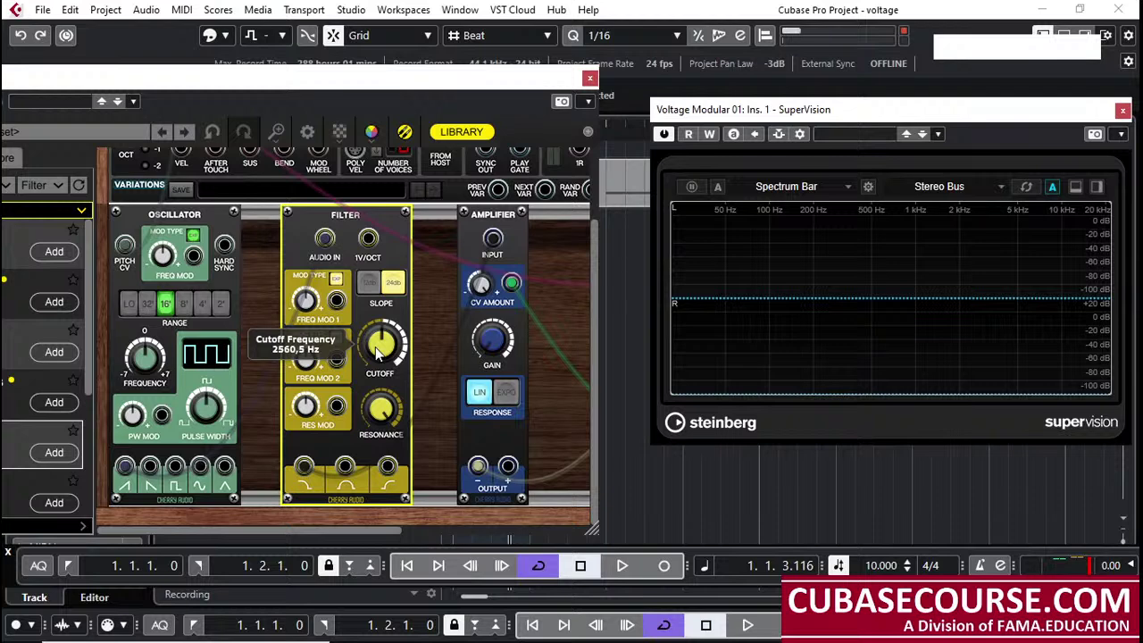
Raise the Filter's cutoff slightly, then lower it well down during loop playback to examine the resonance peak in the spectrum
{"action": "key", "text": "space"}
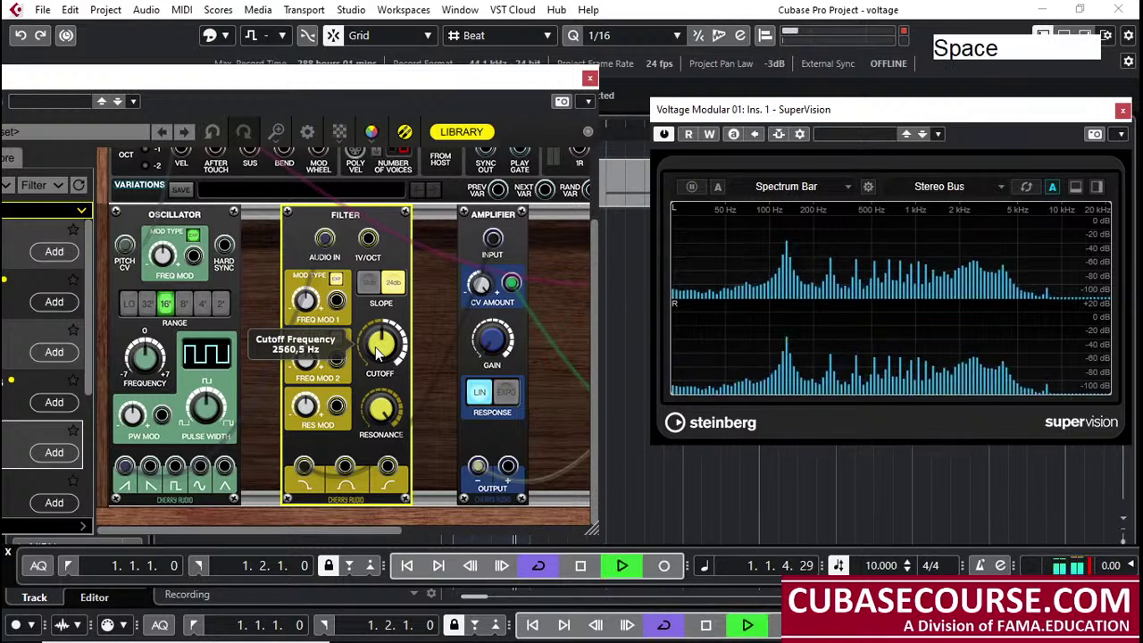
{"action": "left_click_drag", "start_coordinate": [377, 353], "coordinate": [375, 340]}
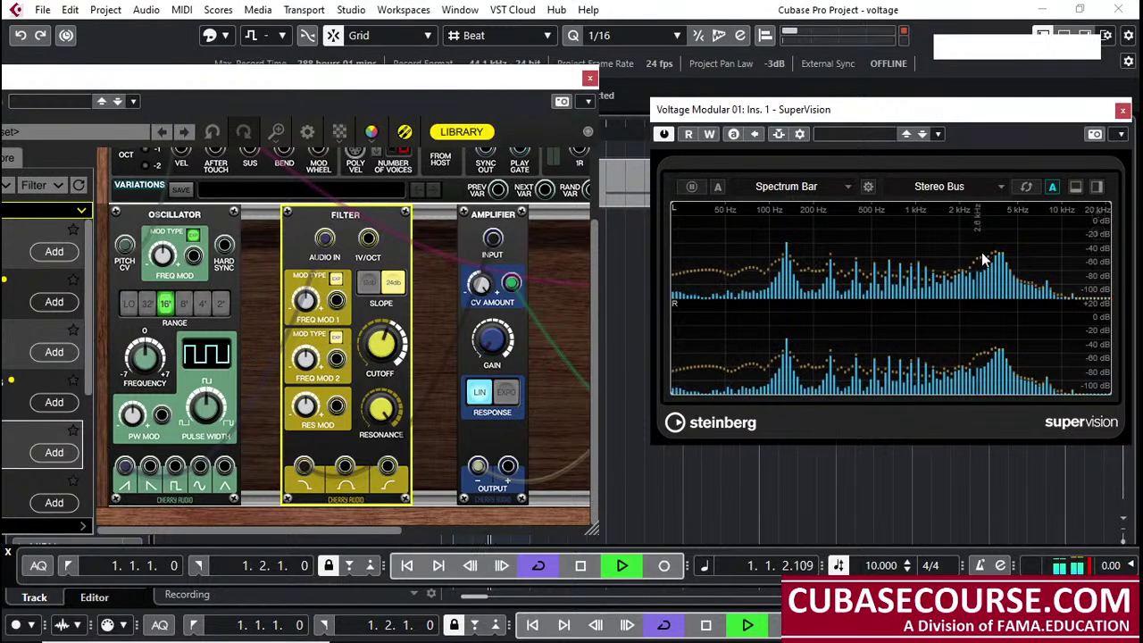
{"action": "key", "text": "space"}
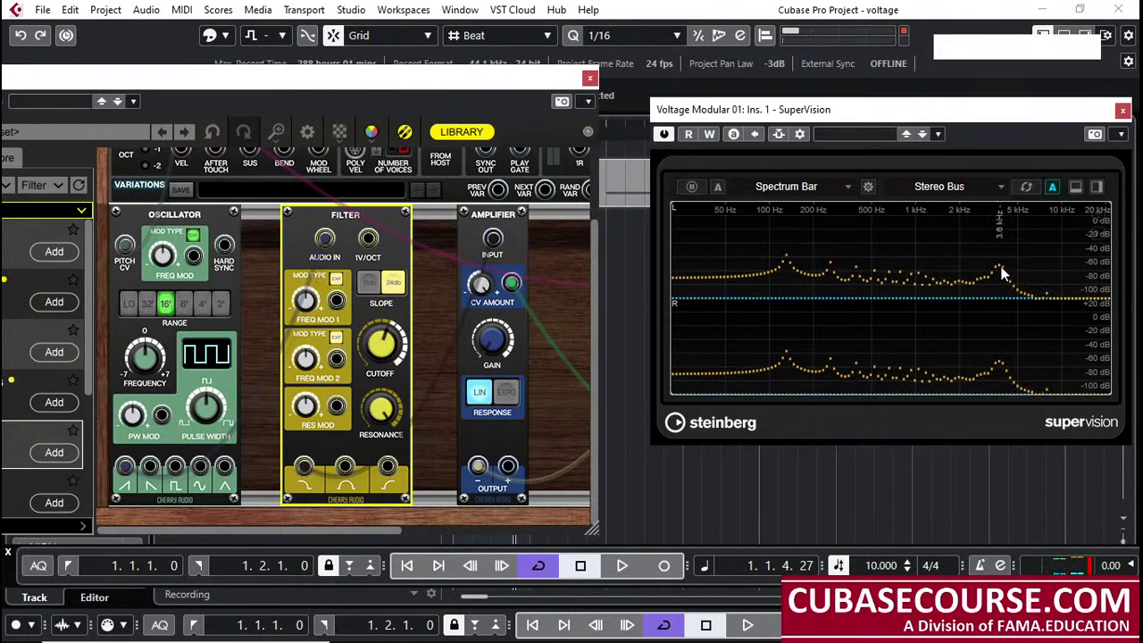
{"action": "key", "text": "space"}
{"action": "left_click", "coordinate": [384, 342]}
{"action": "left_click_drag", "start_coordinate": [384, 341], "coordinate": [334, 426]}
{"action": "key", "text": "space"}
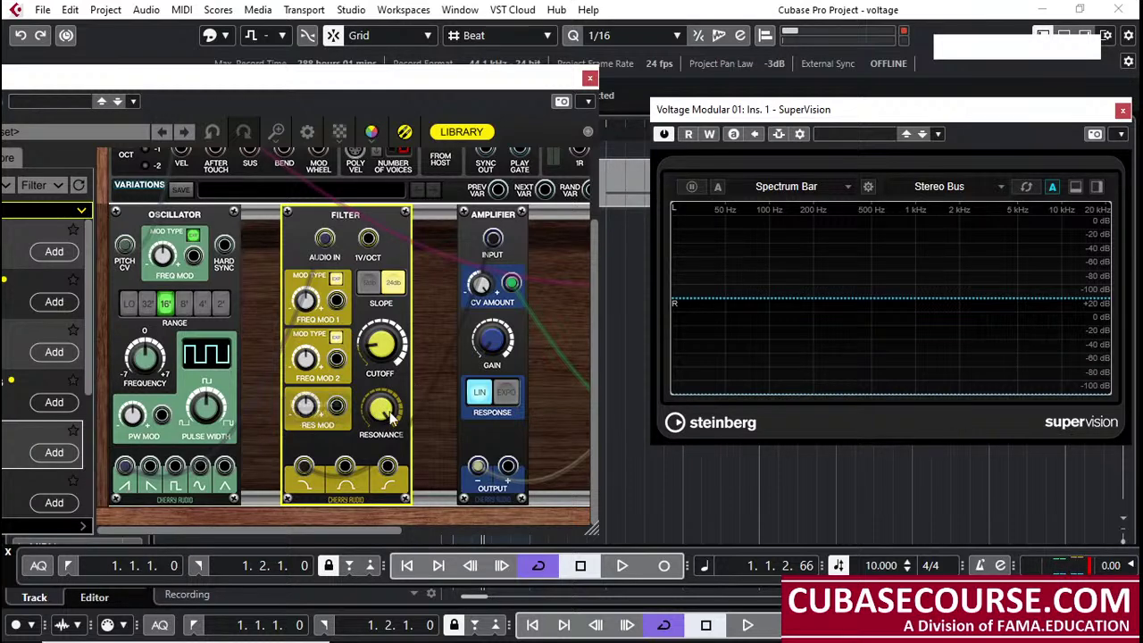
Reduce the Filter's resonance below 100% and fine-tune it together with the cutoff during loop playback
{"action": "mouse_move", "coordinate": [391, 411]}
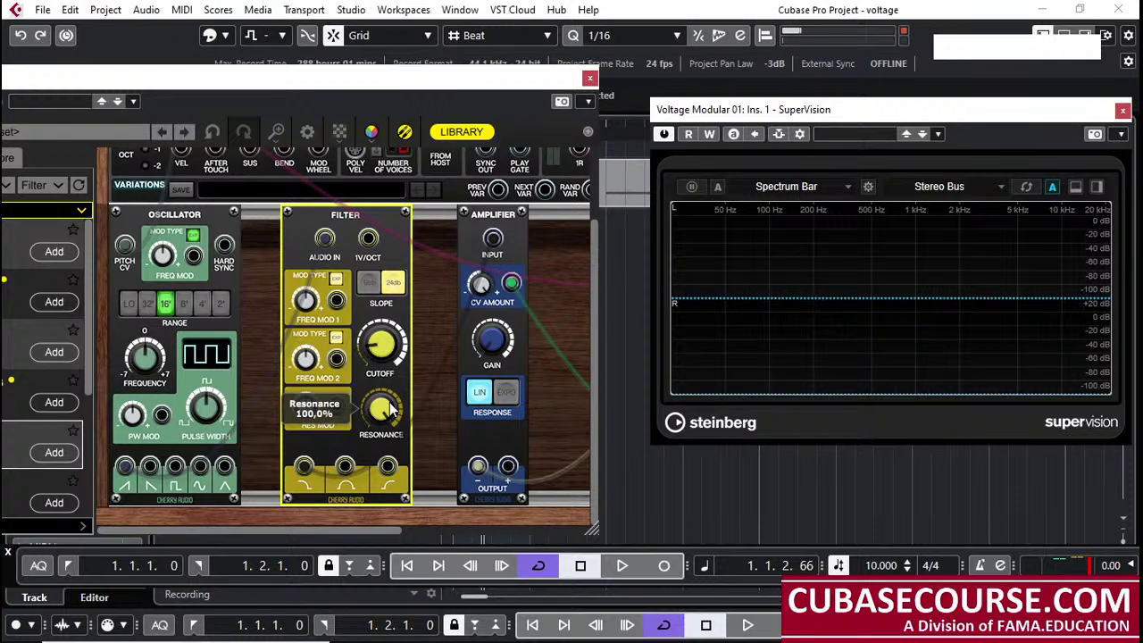
{"action": "left_click_drag", "start_coordinate": [386, 404], "coordinate": [369, 435]}
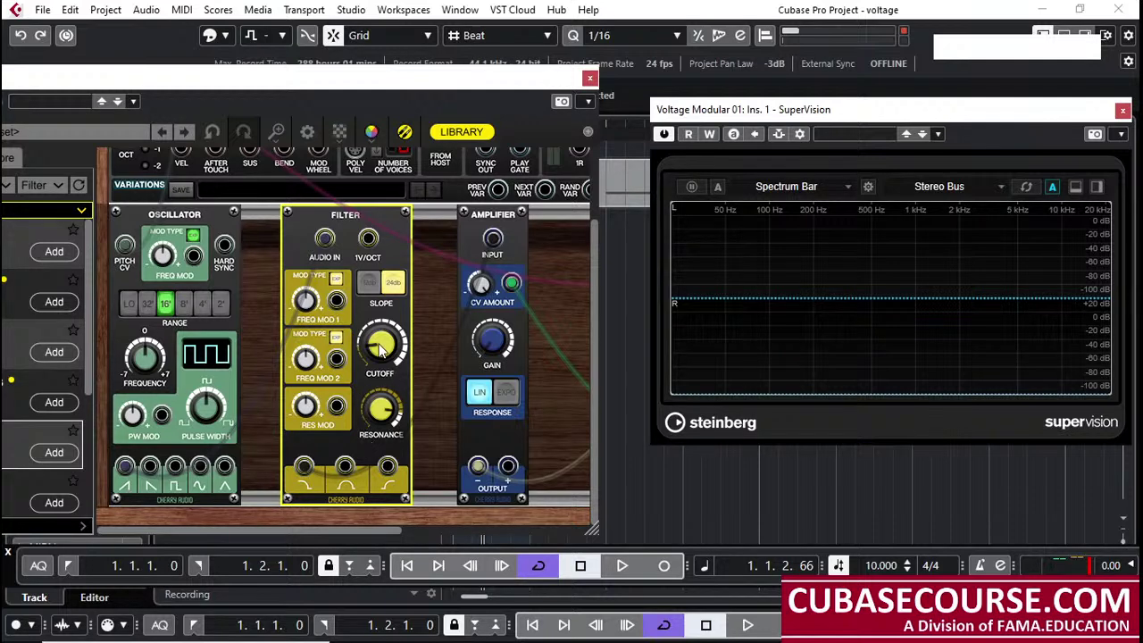
{"action": "key", "text": "space"}
{"action": "mouse_move", "coordinate": [381, 350]}
{"action": "left_mouse_down"}
{"action": "mouse_move", "coordinate": [373, 300]}
{"action": "mouse_move", "coordinate": [372, 319]}
{"action": "mouse_move", "coordinate": [381, 277]}
{"action": "mouse_move", "coordinate": [381, 329]}
{"action": "mouse_move", "coordinate": [406, 254]}
{"action": "mouse_move", "coordinate": [380, 357]}
{"action": "left_mouse_up"}
{"action": "mouse_move", "coordinate": [381, 408]}
{"action": "left_mouse_down"}
{"action": "mouse_move", "coordinate": [381, 384]}
{"action": "mouse_move", "coordinate": [382, 427]}
{"action": "left_mouse_up"}
{"action": "key", "text": "space"}
Lower the Transpose value of the Voltage Modular 01 part, moving the synth and SuperVision windows out of the way
{"action": "left_click_drag", "start_coordinate": [466, 89], "coordinate": [527, 266]}
{"action": "left_click_drag", "start_coordinate": [892, 111], "coordinate": [884, 144]}
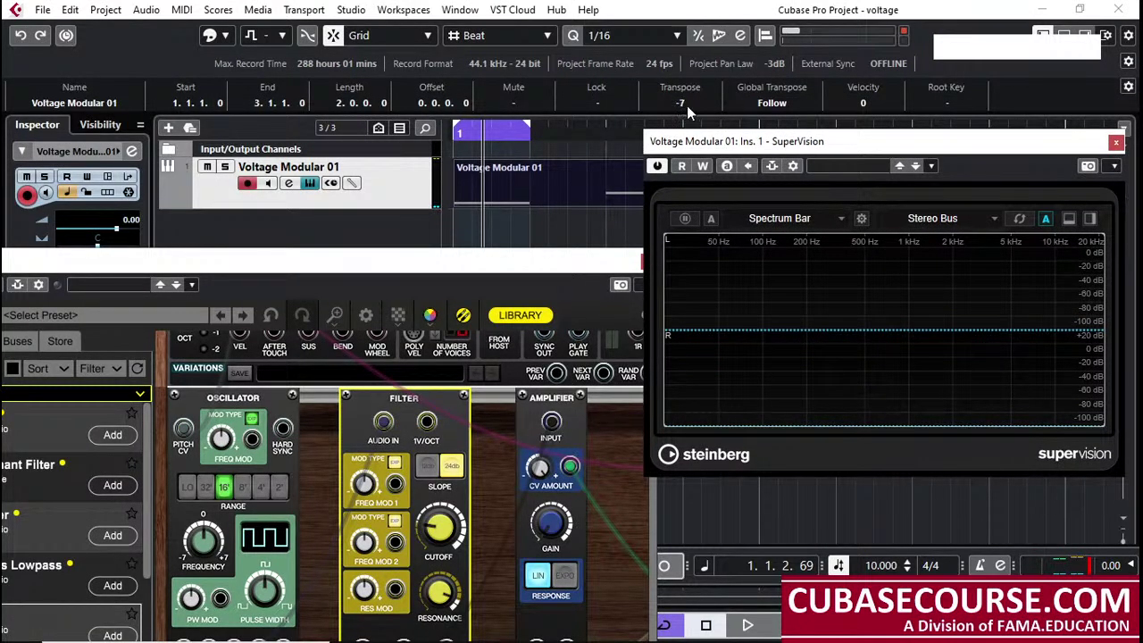
{"action": "scroll", "coordinate": [685, 106], "scroll_direction": "down", "scroll_amount": 2}
{"action": "left_click_drag", "start_coordinate": [577, 259], "coordinate": [625, 112]}
Vary the Filter's cutoff during loop playback of the transposed part, ending at about 902 Hz
{"action": "key", "text": "space"}
{"action": "left_click", "coordinate": [504, 369]}
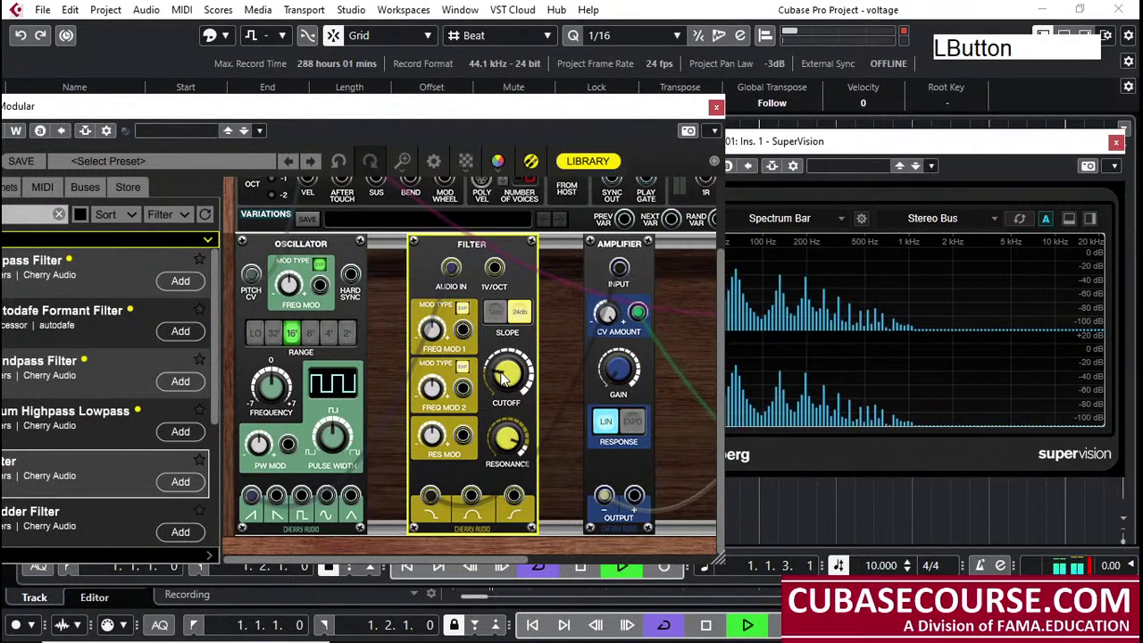
{"action": "left_click_drag", "start_coordinate": [504, 368], "coordinate": [507, 326]}
{"action": "key", "text": "space"}
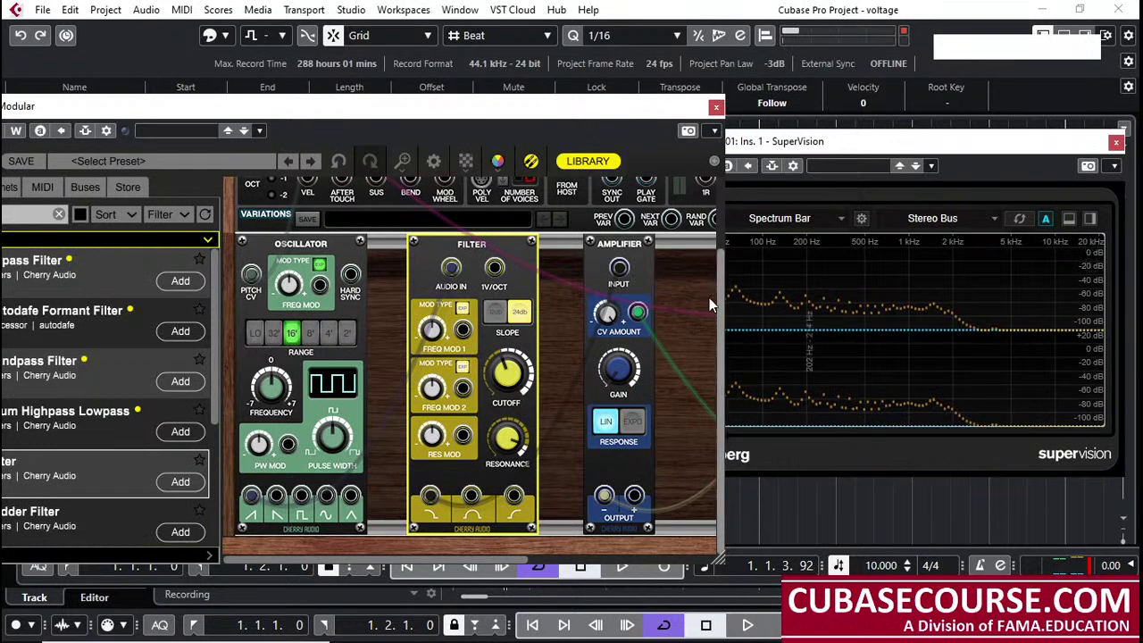
{"action": "key", "text": "space"}
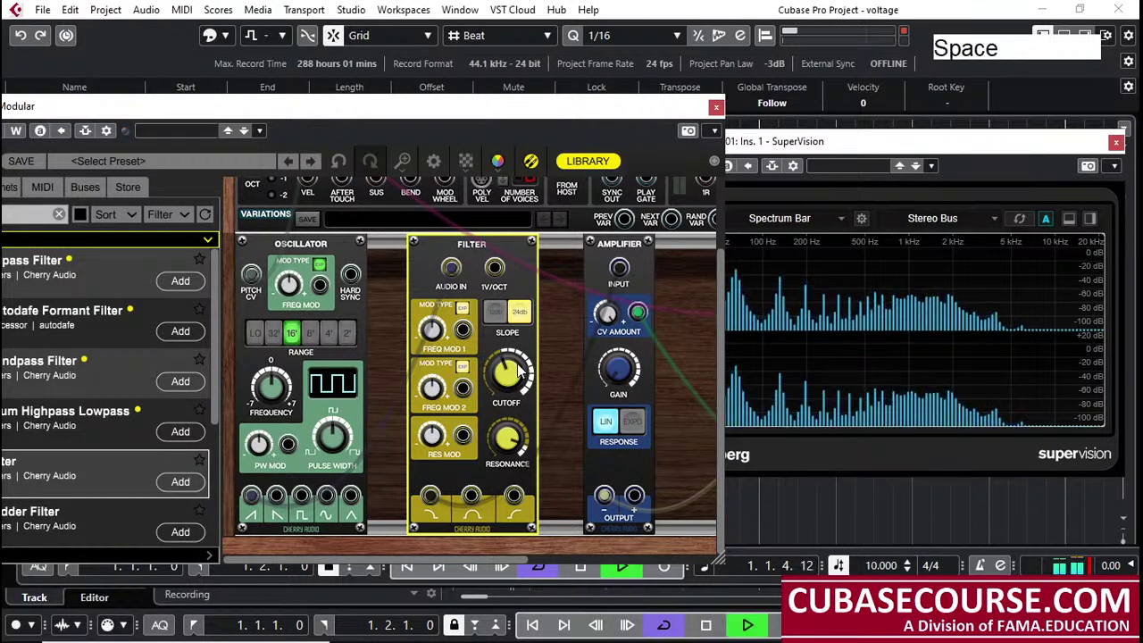
{"action": "left_click", "coordinate": [509, 368]}
{"action": "mouse_move", "coordinate": [509, 368]}
{"action": "left_mouse_down"}
{"action": "mouse_move", "coordinate": [511, 355]}
{"action": "mouse_move", "coordinate": [491, 370]}
{"action": "left_mouse_up"}
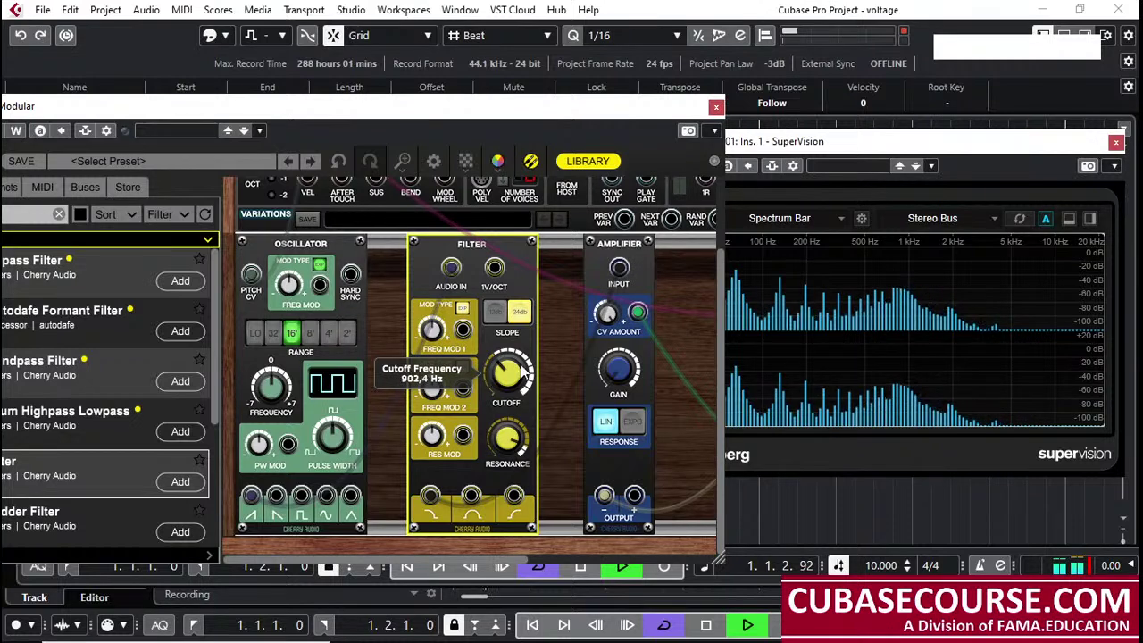
Pause SuperVision's display to examine the resonance peak around the cutoff, then resume the display and loop playback
{"action": "left_click", "coordinate": [815, 143]}
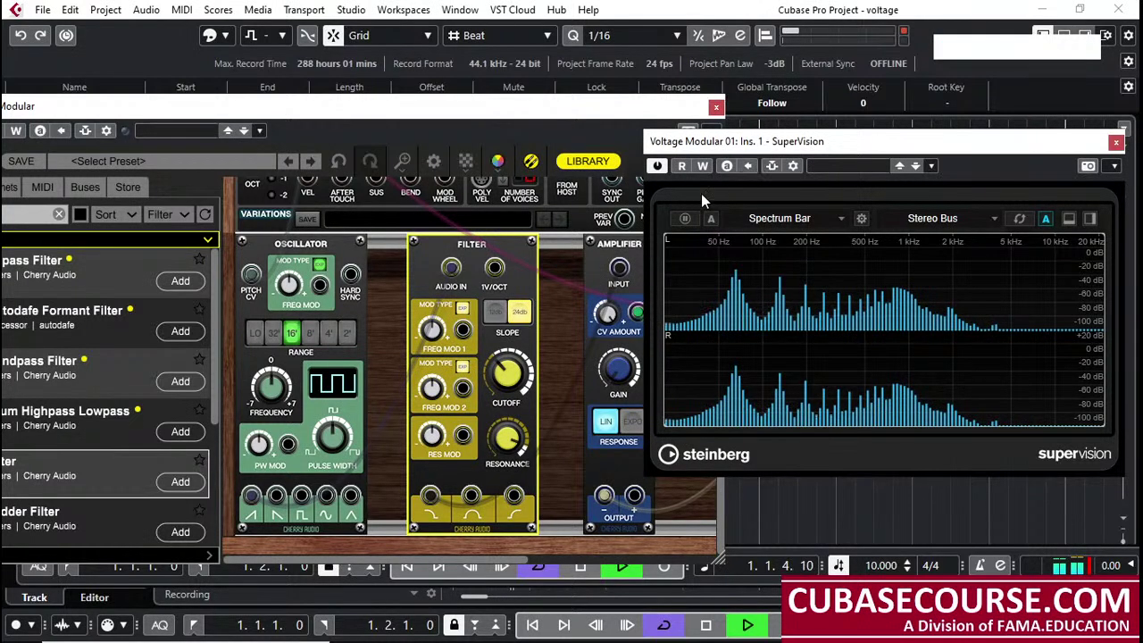
{"action": "left_click", "coordinate": [685, 218]}
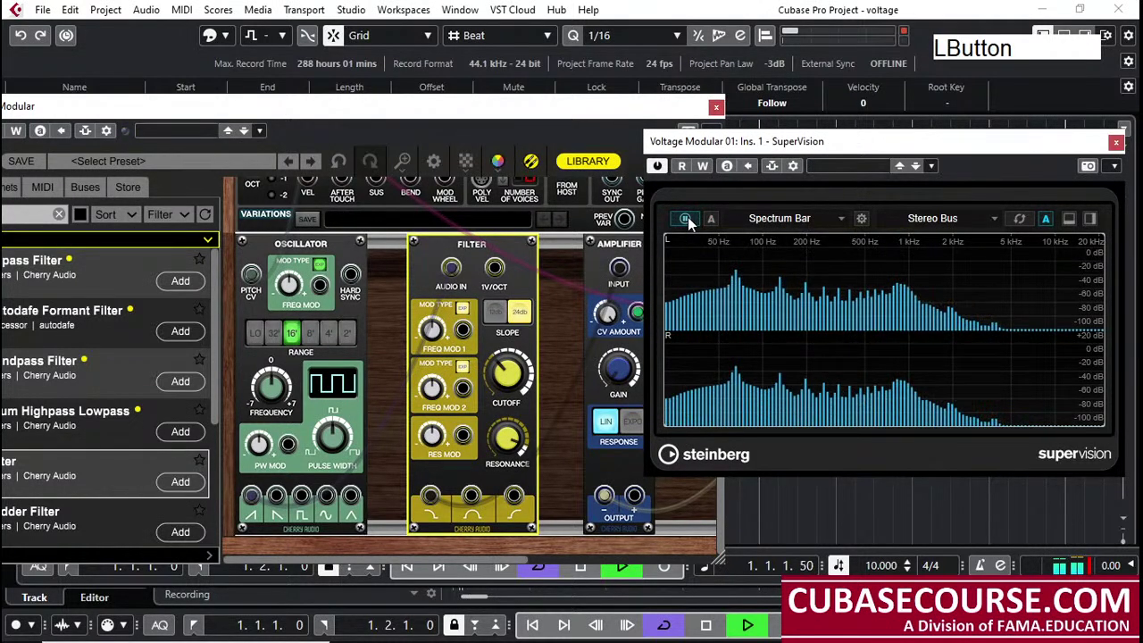
{"action": "key", "text": "space"}
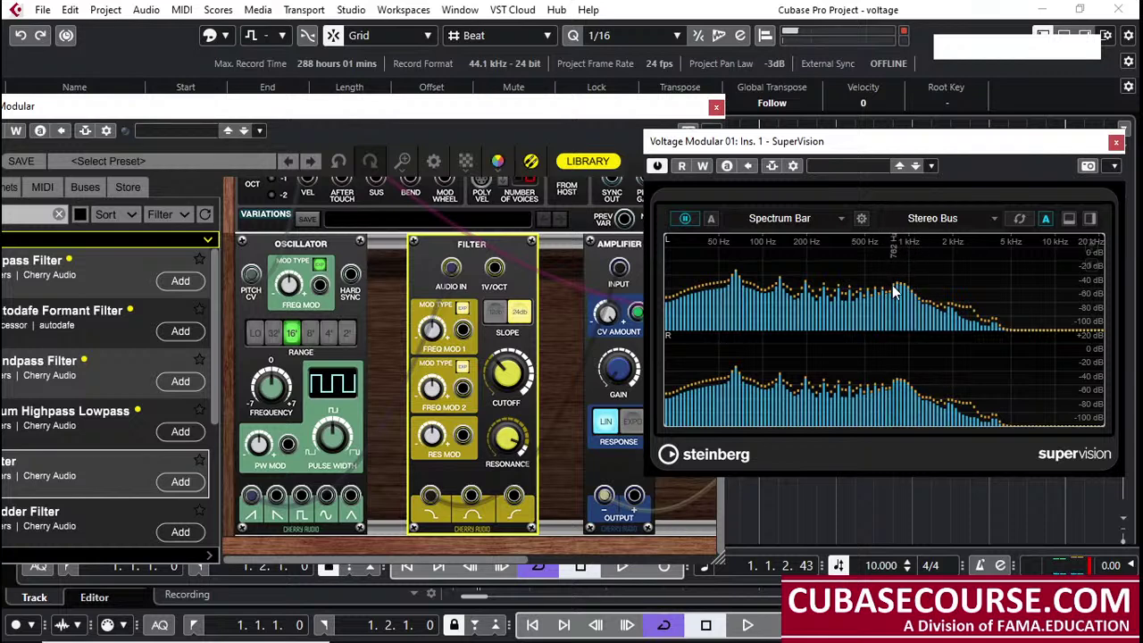
{"action": "left_click", "coordinate": [685, 218]}
{"action": "key", "text": "space"}
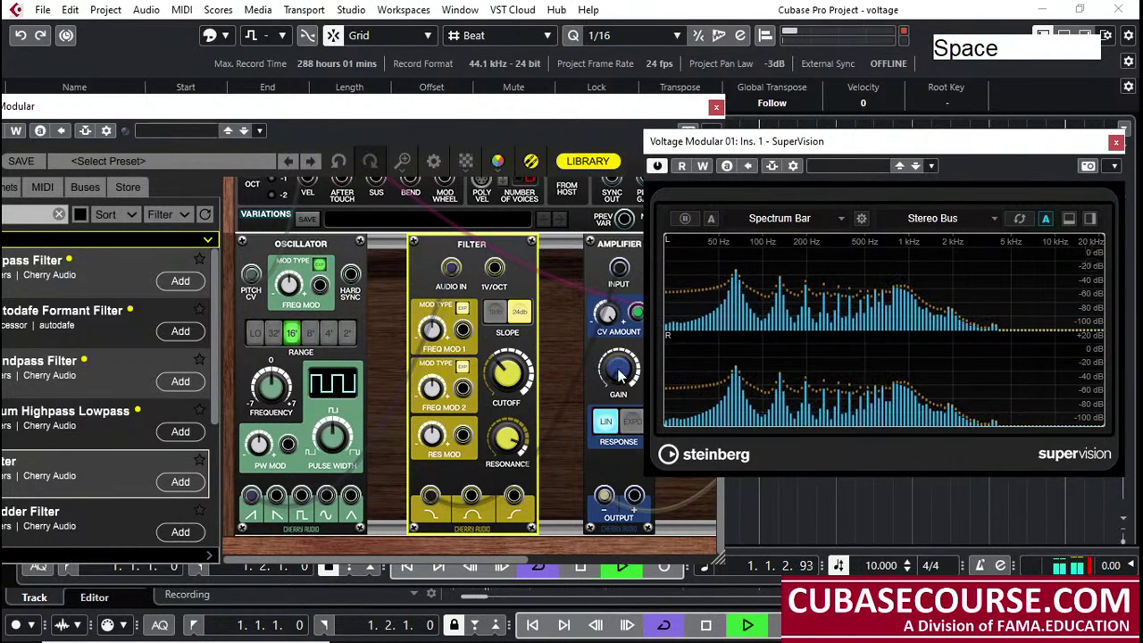
Lower the Filter's cutoff close to the lowest harmonic, pause SuperVision's display and stop playback
{"action": "left_click_drag", "start_coordinate": [503, 375], "coordinate": [520, 420]}
{"action": "left_click", "coordinate": [805, 192]}
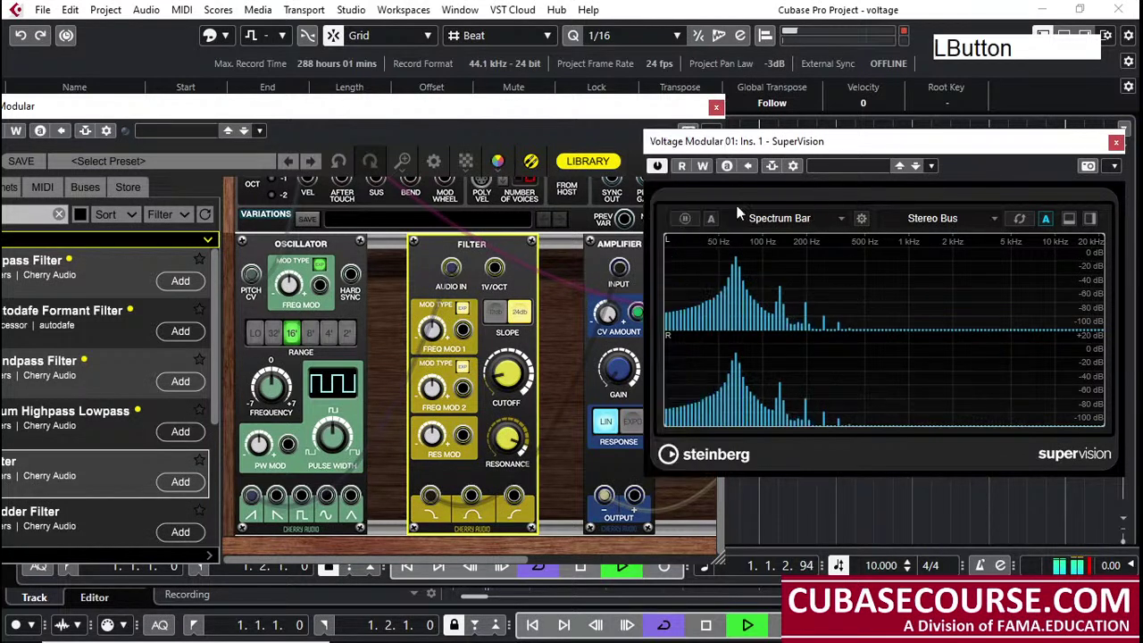
{"action": "left_click", "coordinate": [686, 219]}
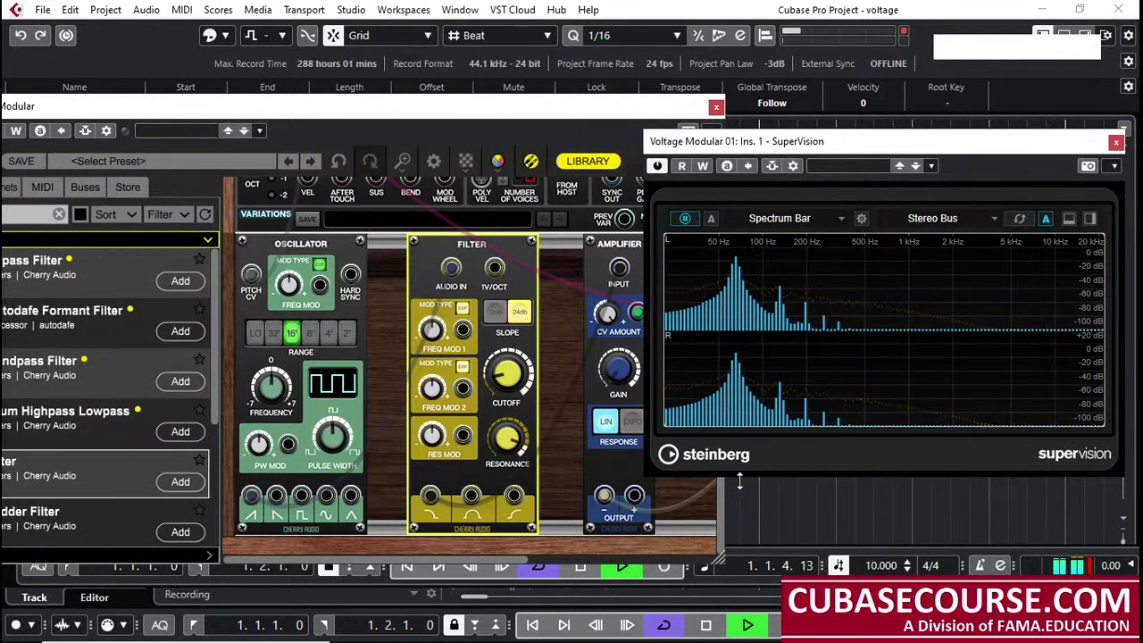
{"action": "key", "text": "space"}
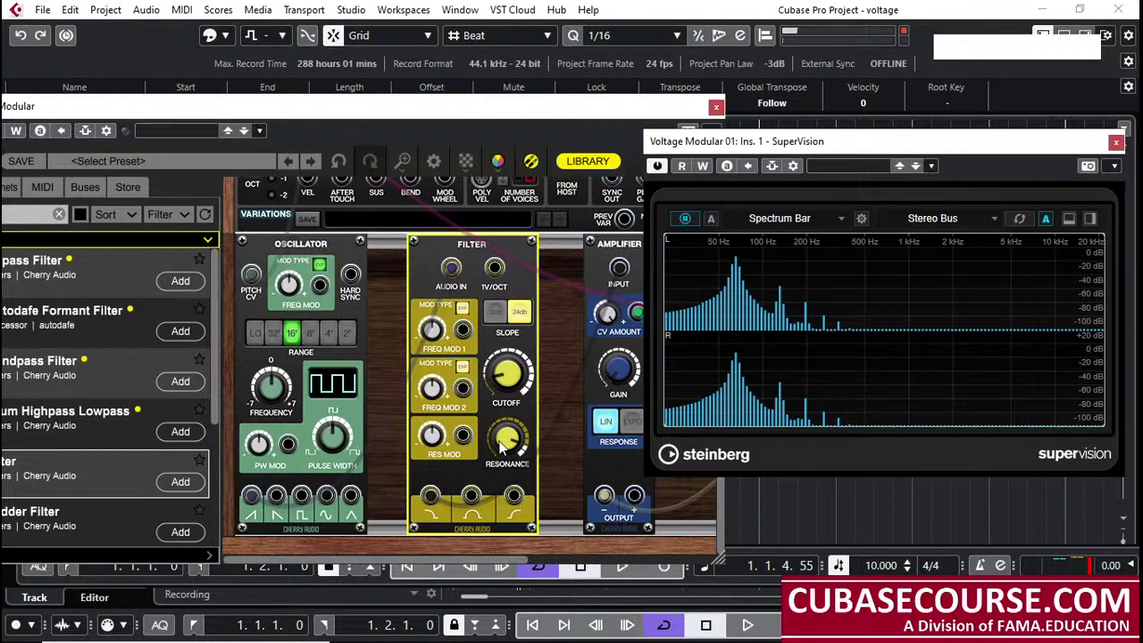
Select the Filter, Oscillator and Amplifier modules in turn and trace the cable between the Oscillator's sawtooth output and the Filter's audio input
{"action": "left_click", "coordinate": [472, 252]}
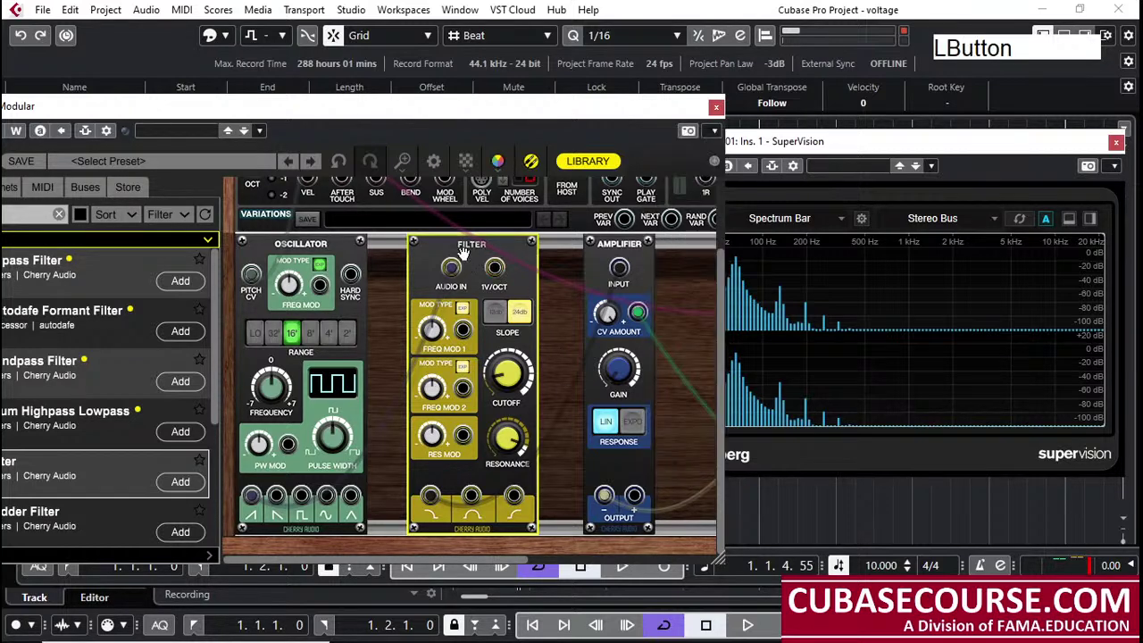
{"action": "left_click", "coordinate": [292, 245]}
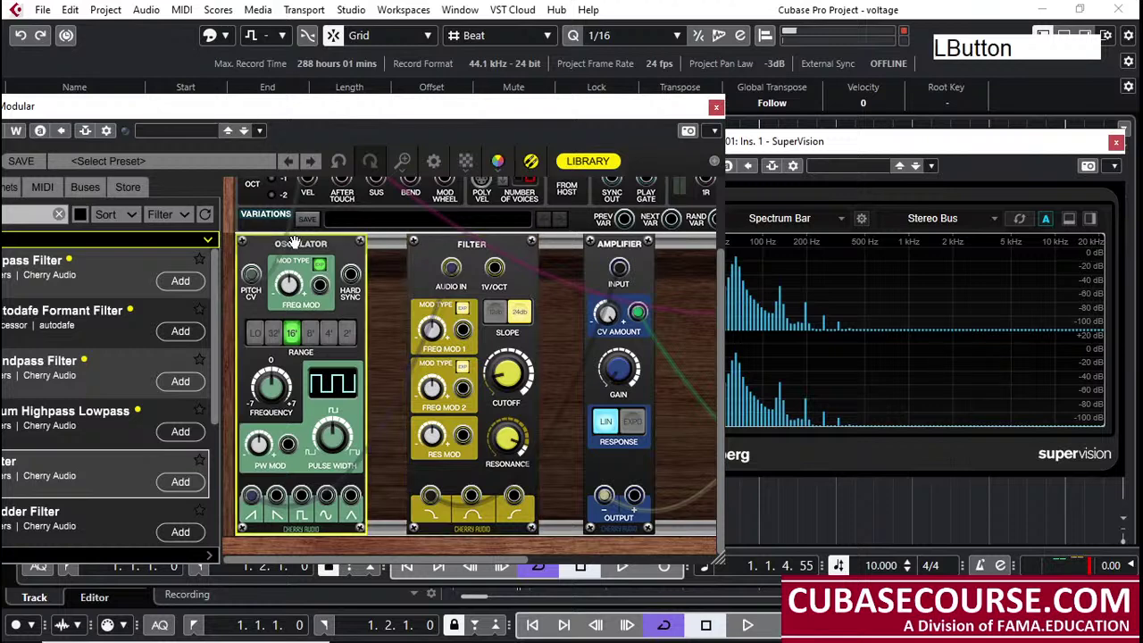
{"action": "left_click", "coordinate": [630, 243]}
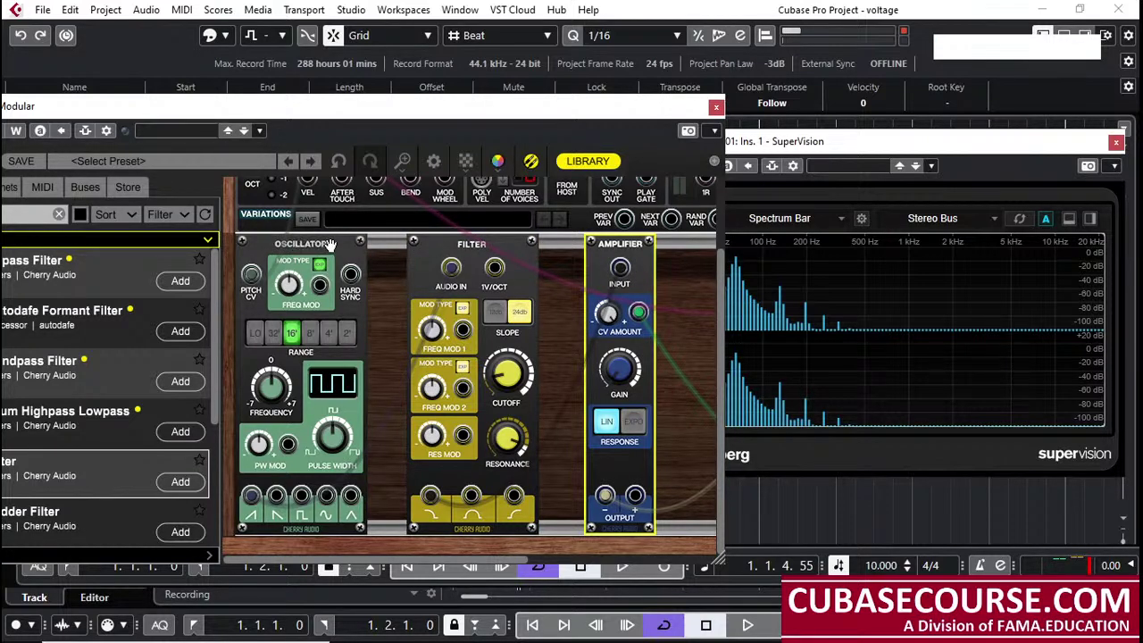
{"action": "left_click", "coordinate": [351, 273]}
{"action": "left_click", "coordinate": [462, 243]}
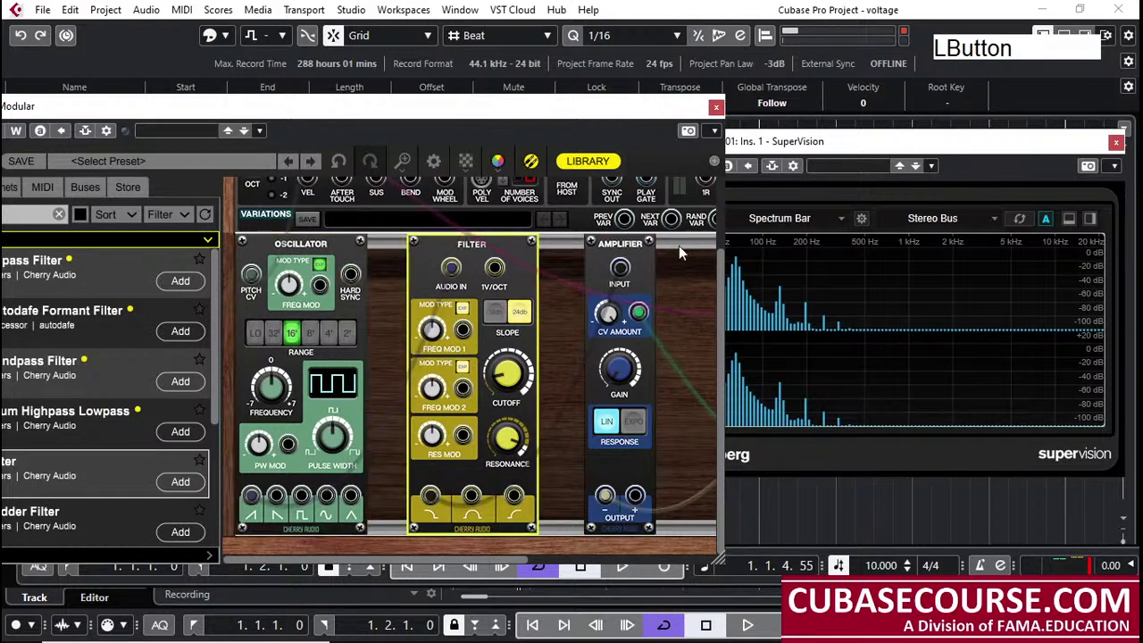
{"action": "left_click", "coordinate": [610, 243]}
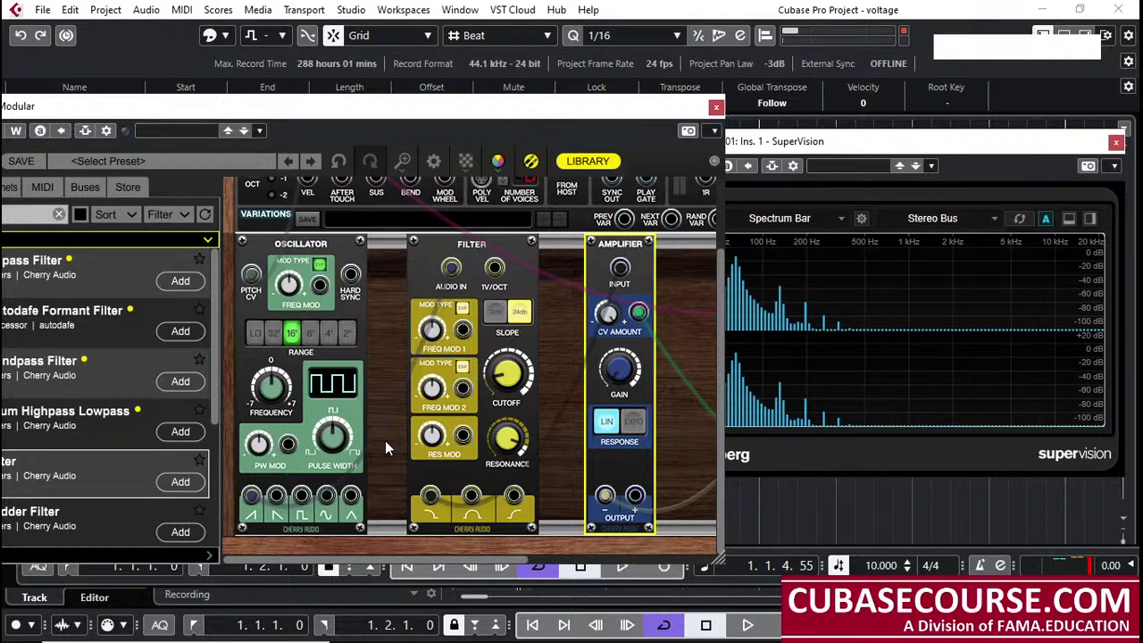
{"action": "left_click_drag", "start_coordinate": [451, 268], "coordinate": [251, 496]}
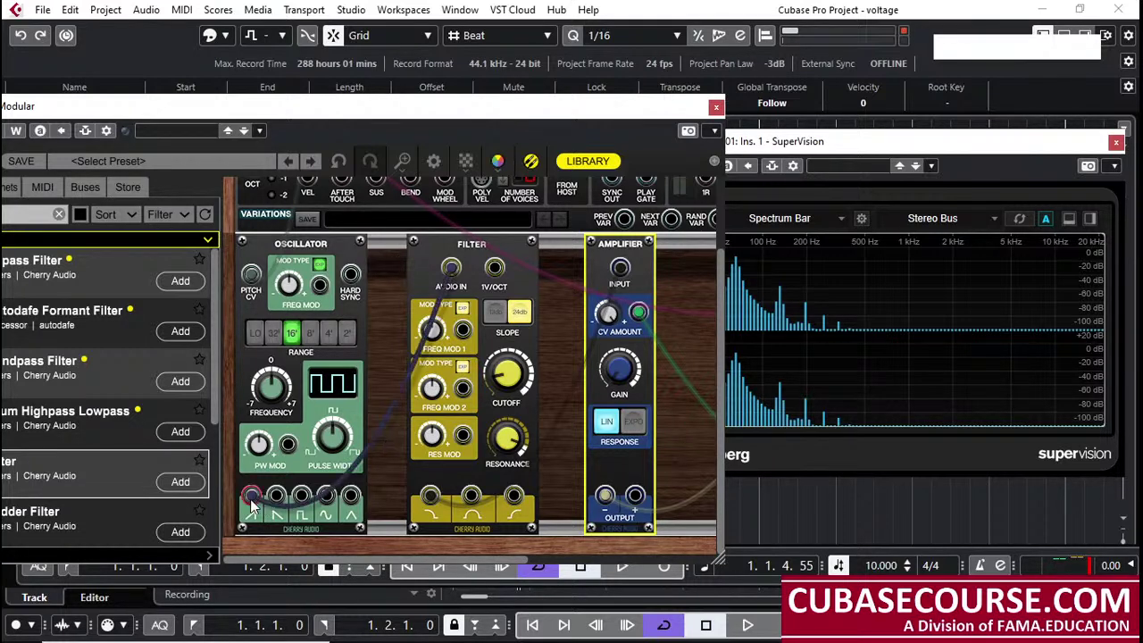